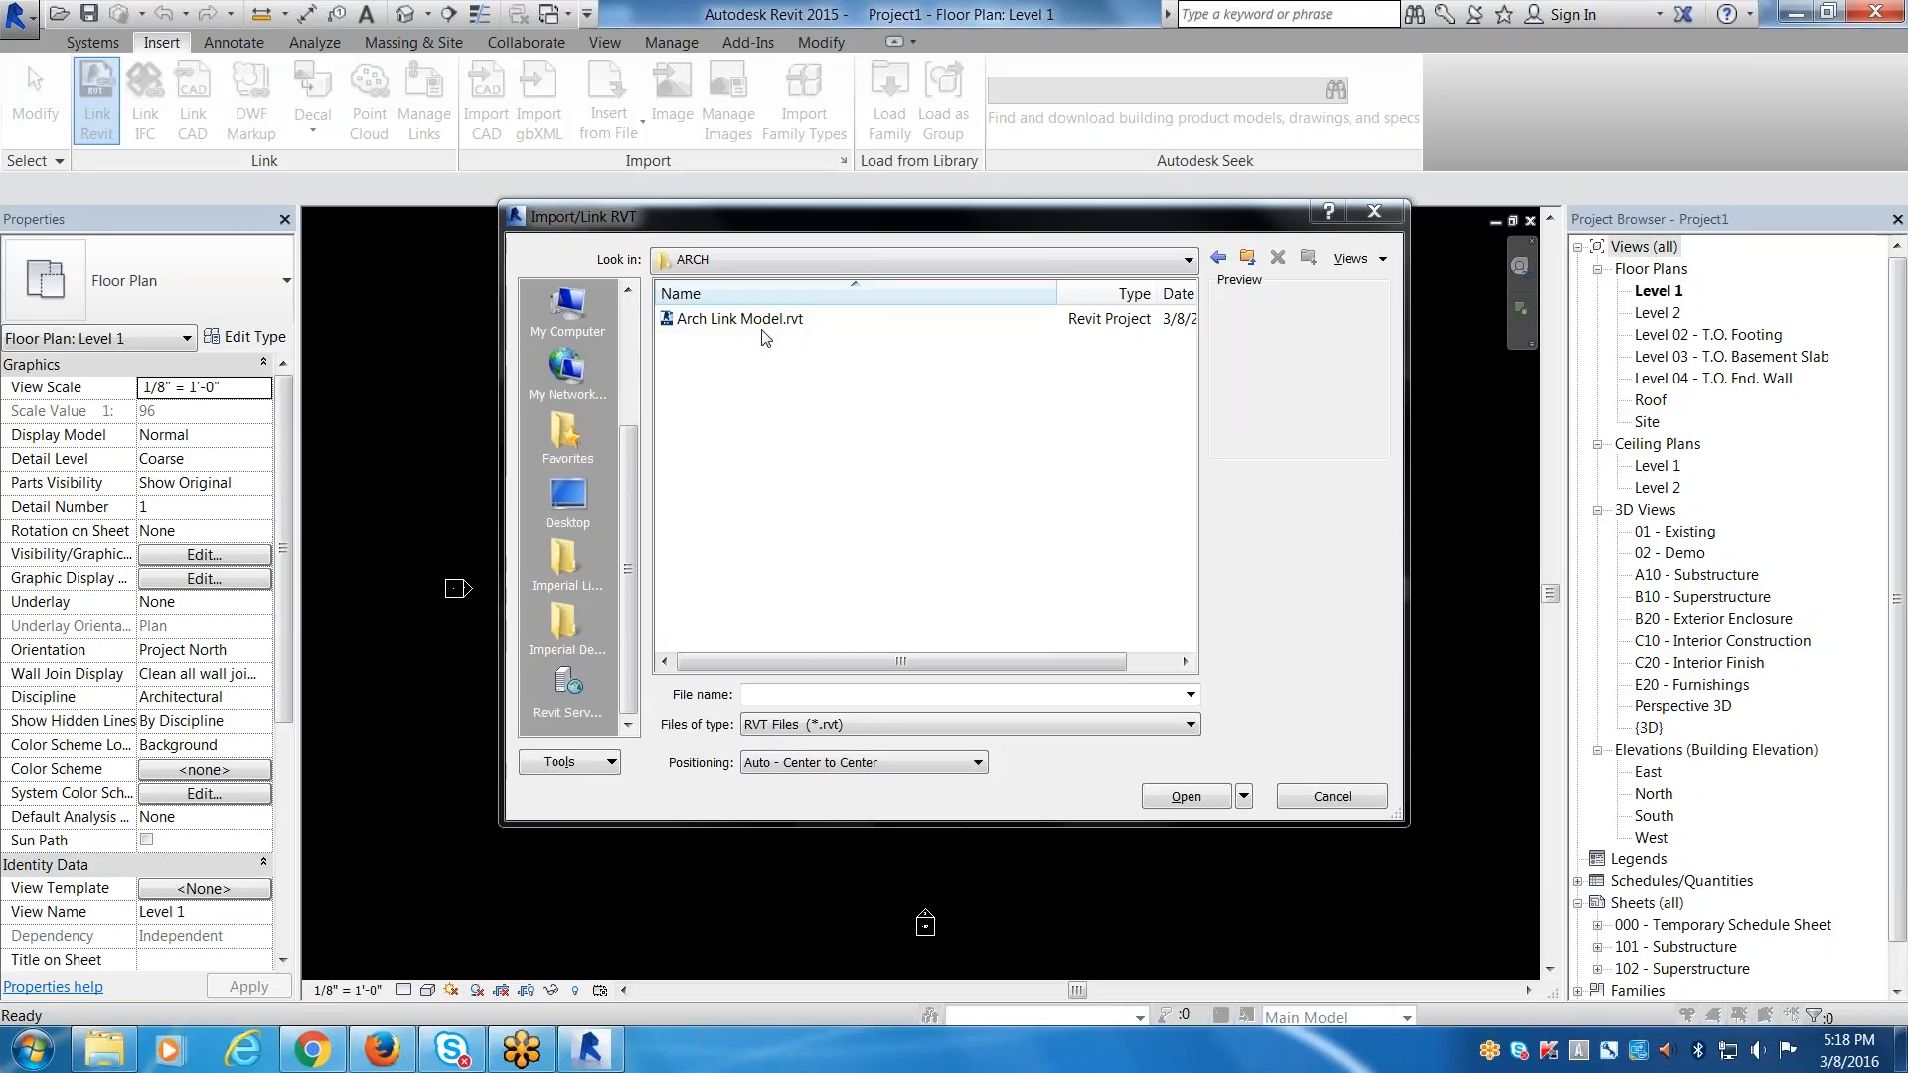
Link Arch Link Model.rvt from the ARCH folder of the Revit server into the project with Auto - Origin to Origin positioning.
left_click(754, 320)
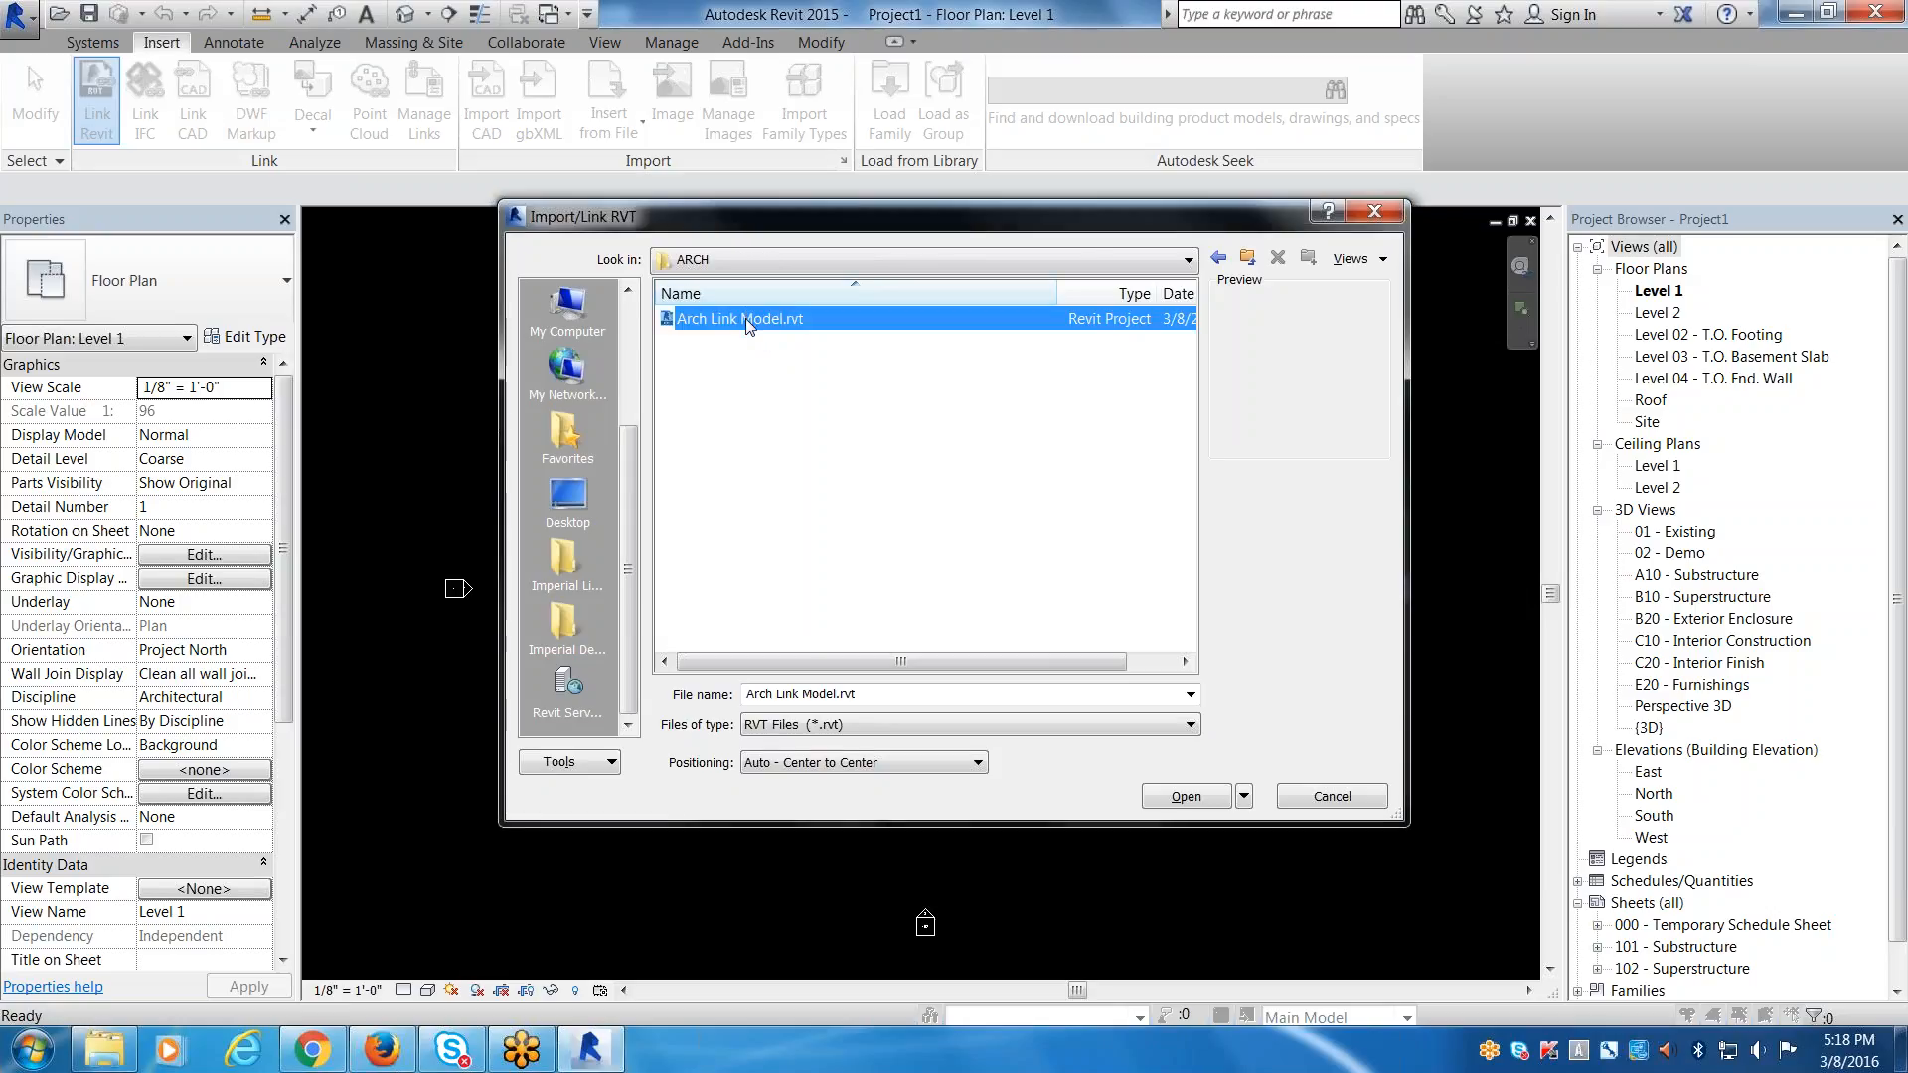
left_click(756, 266)
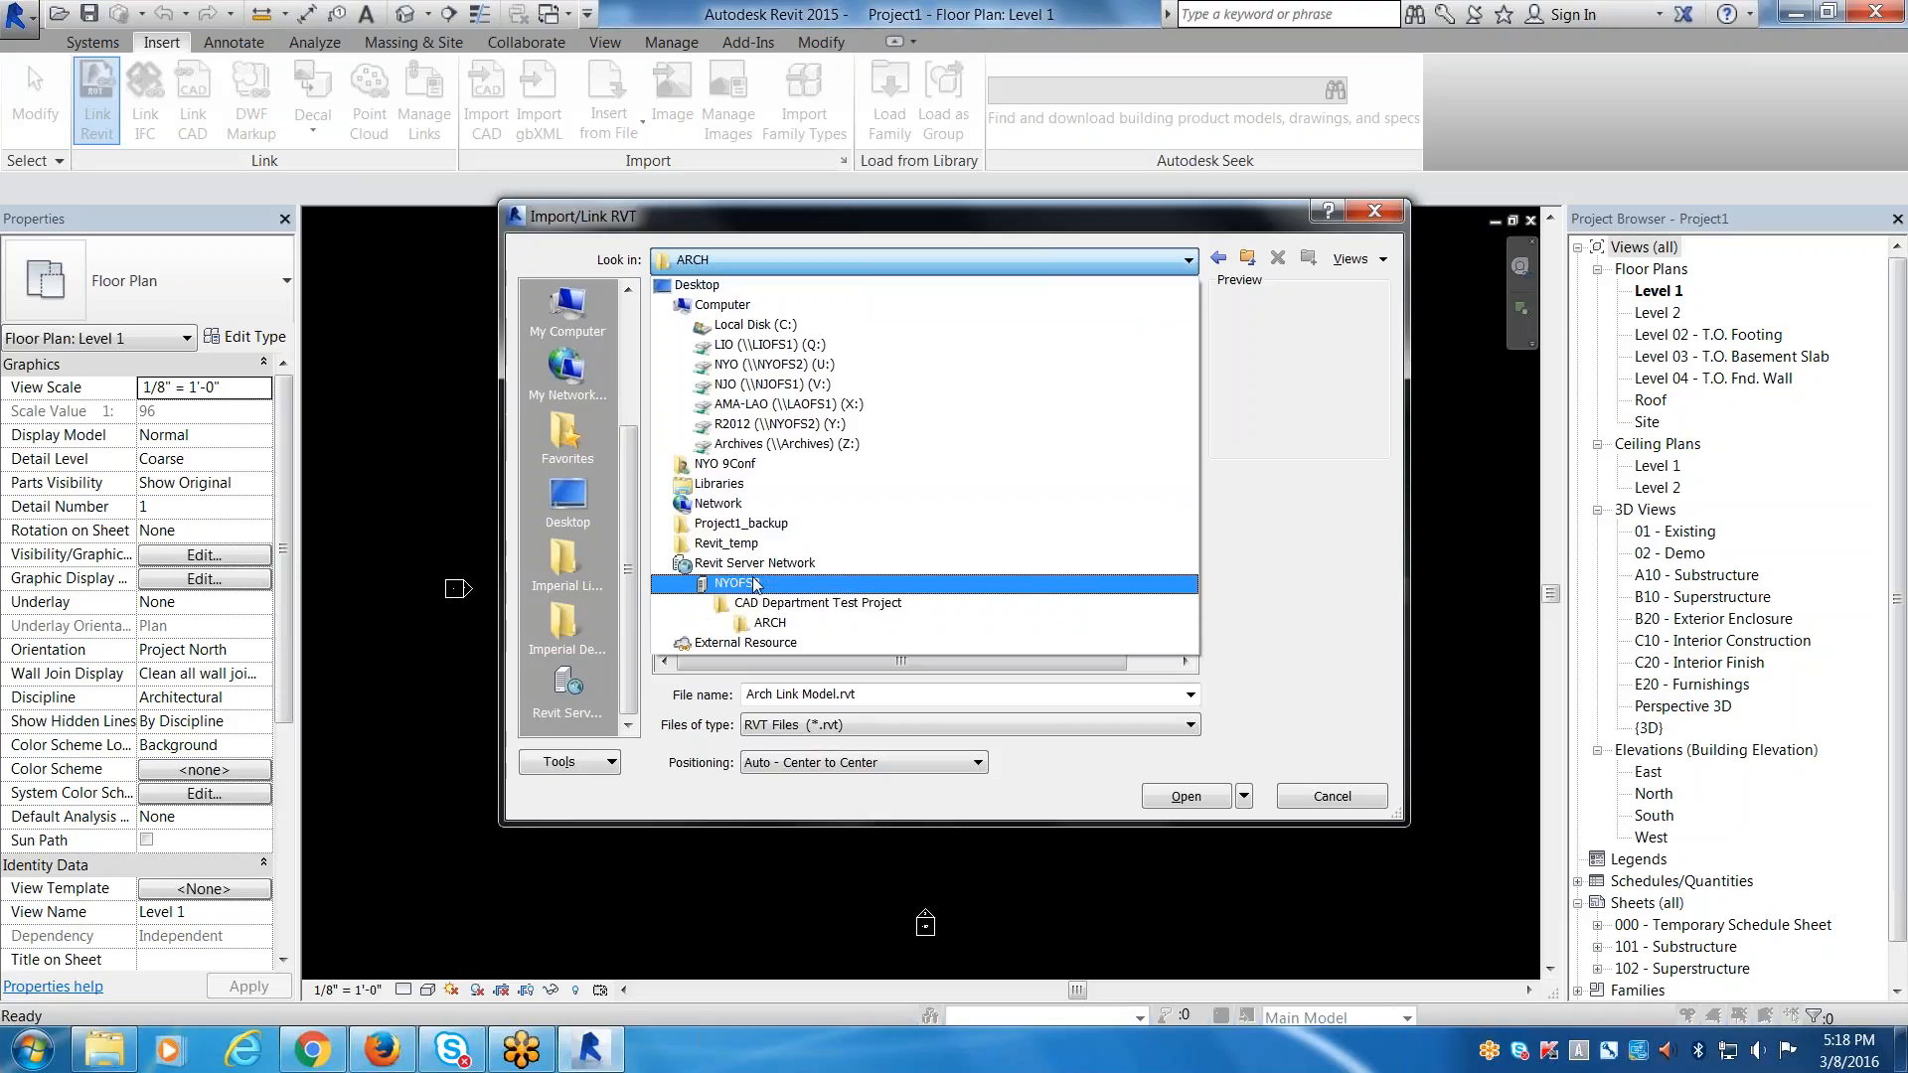
left_click(784, 624)
left_click(754, 320)
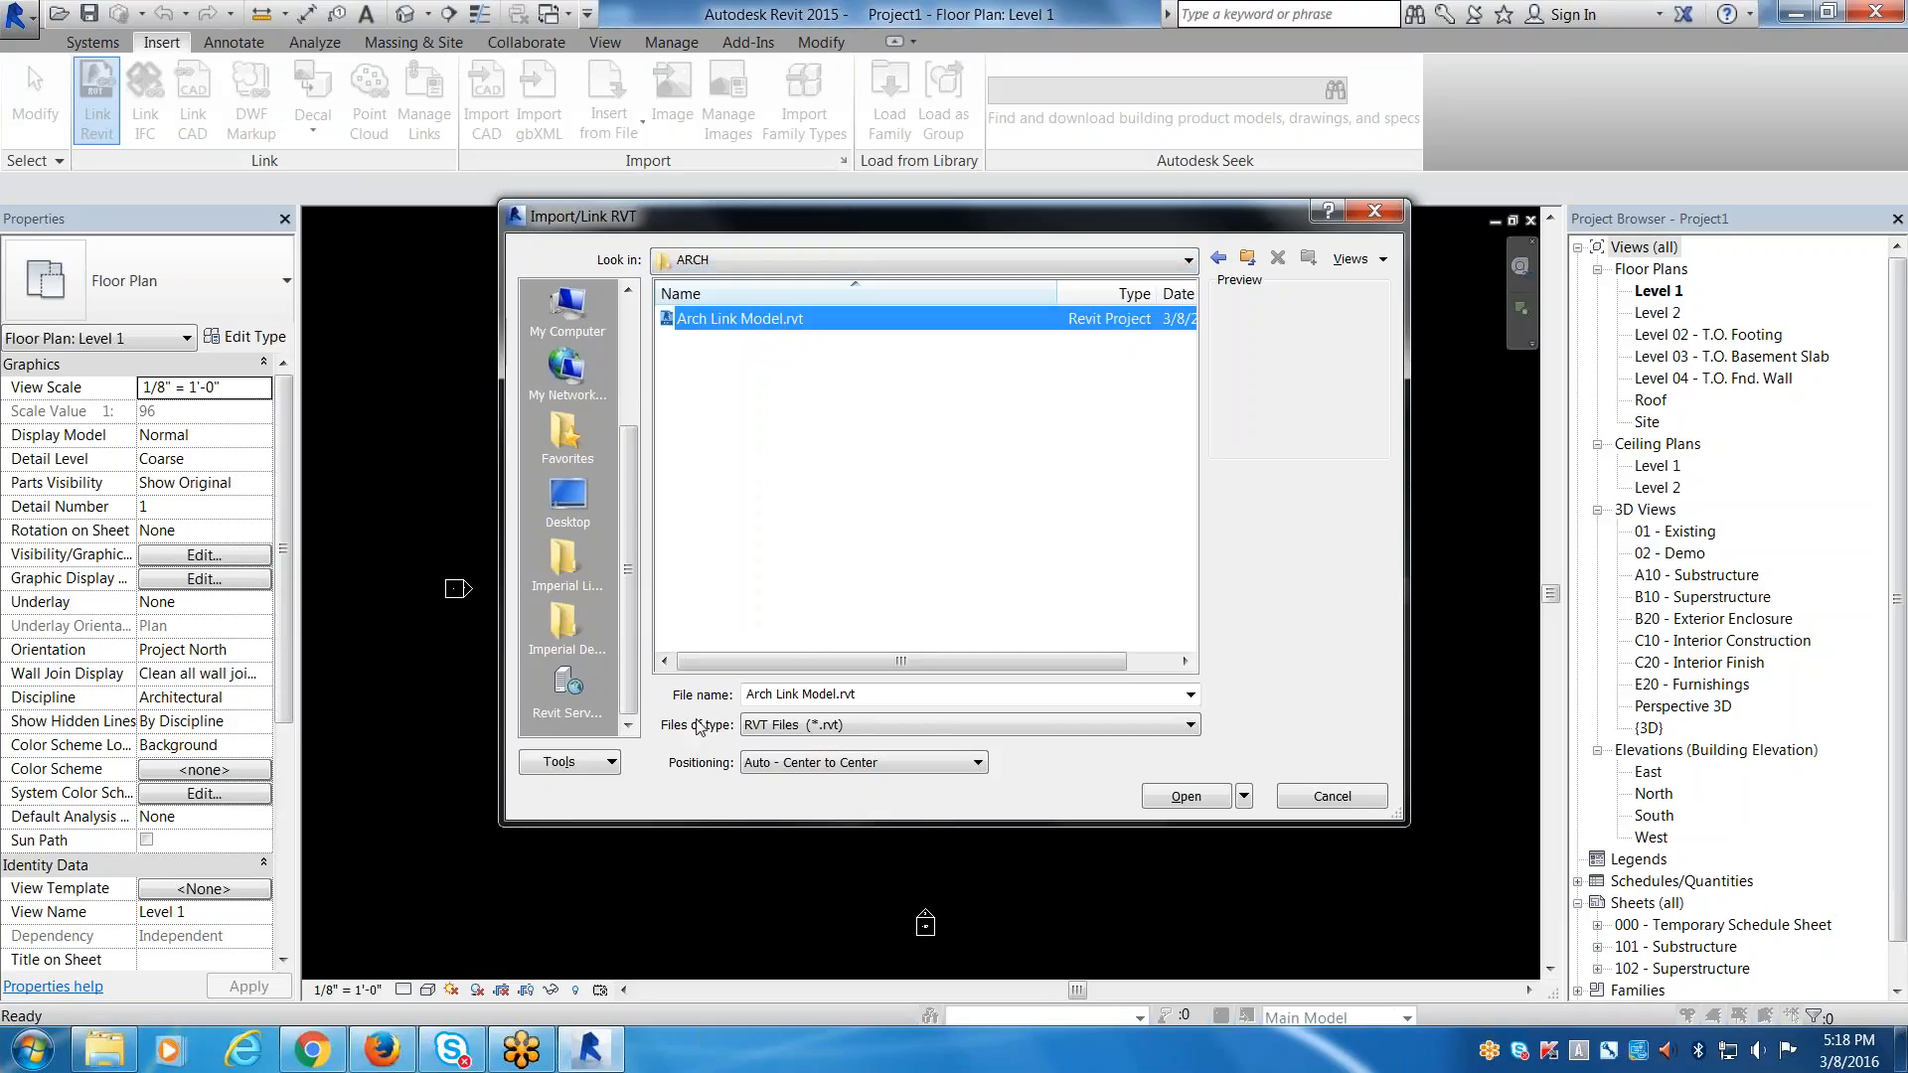
left_click(778, 765)
left_click(790, 798)
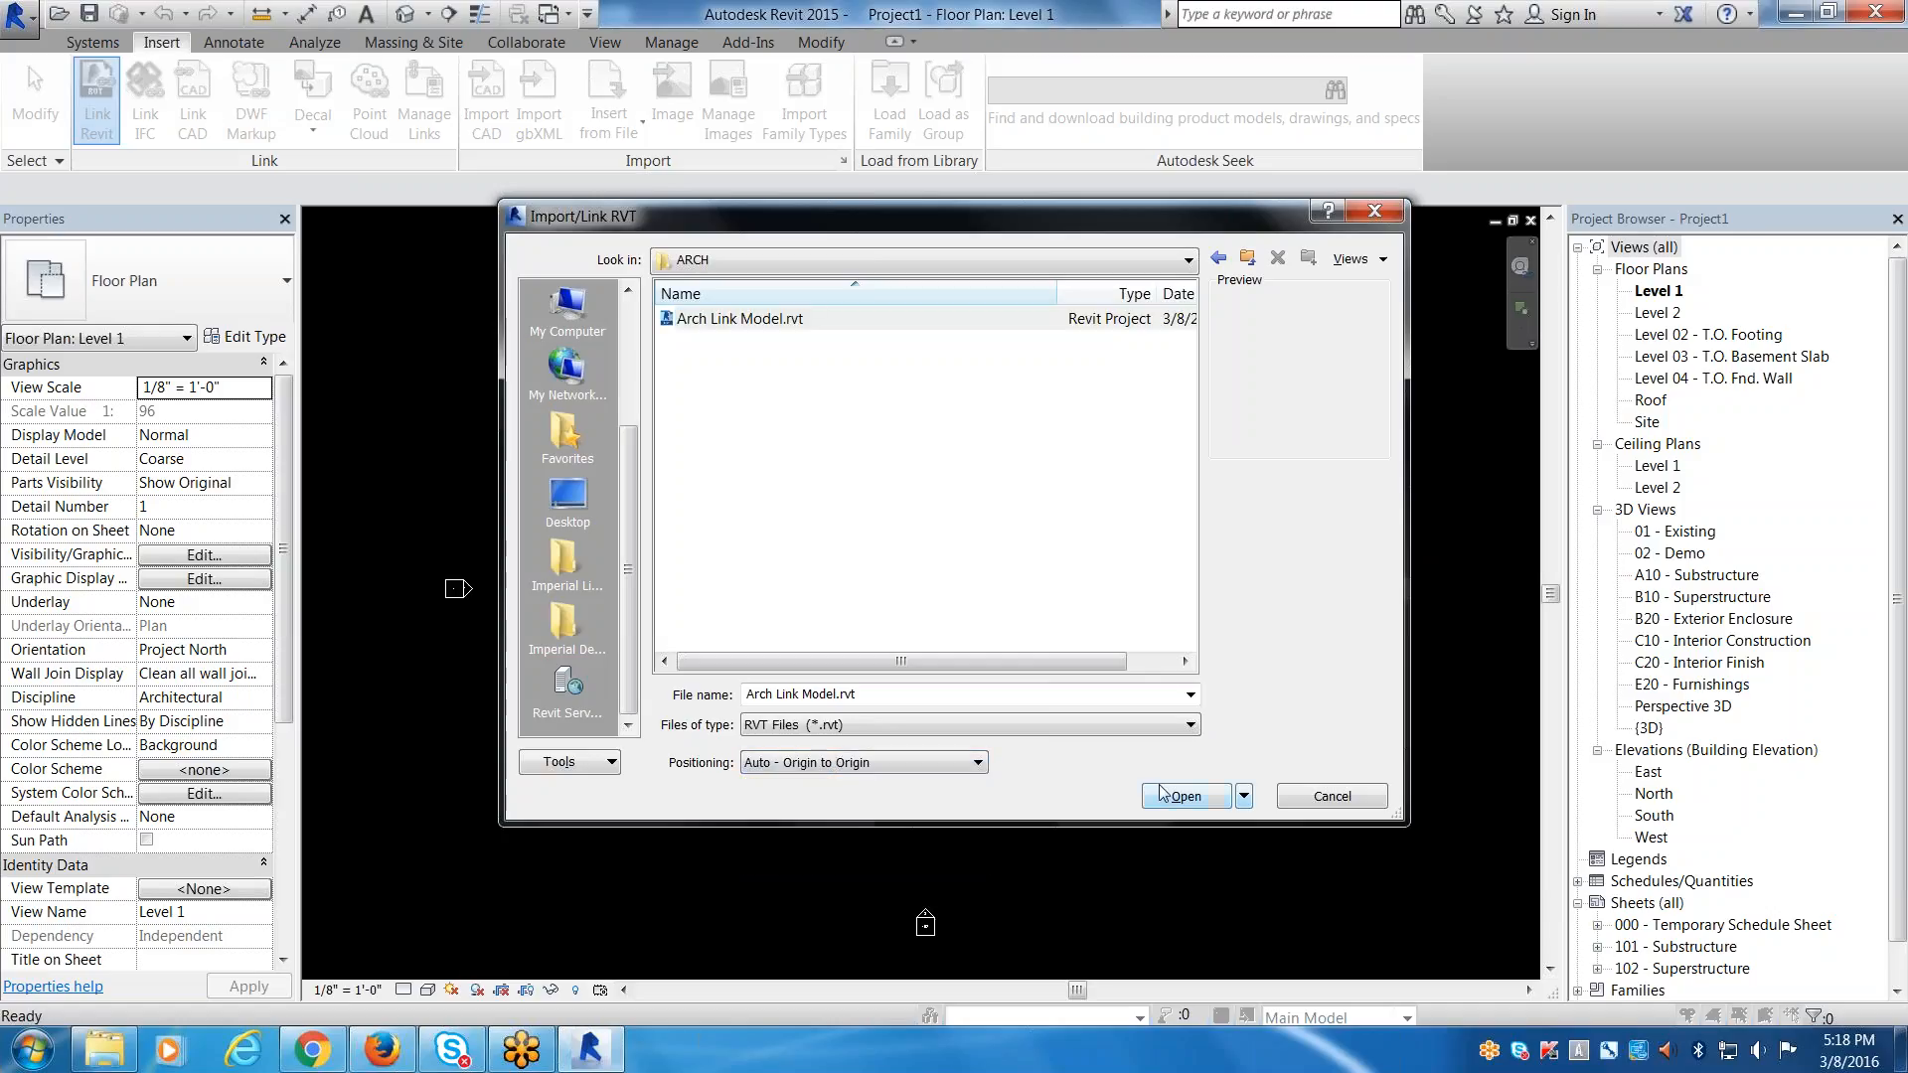
left_click(1185, 797)
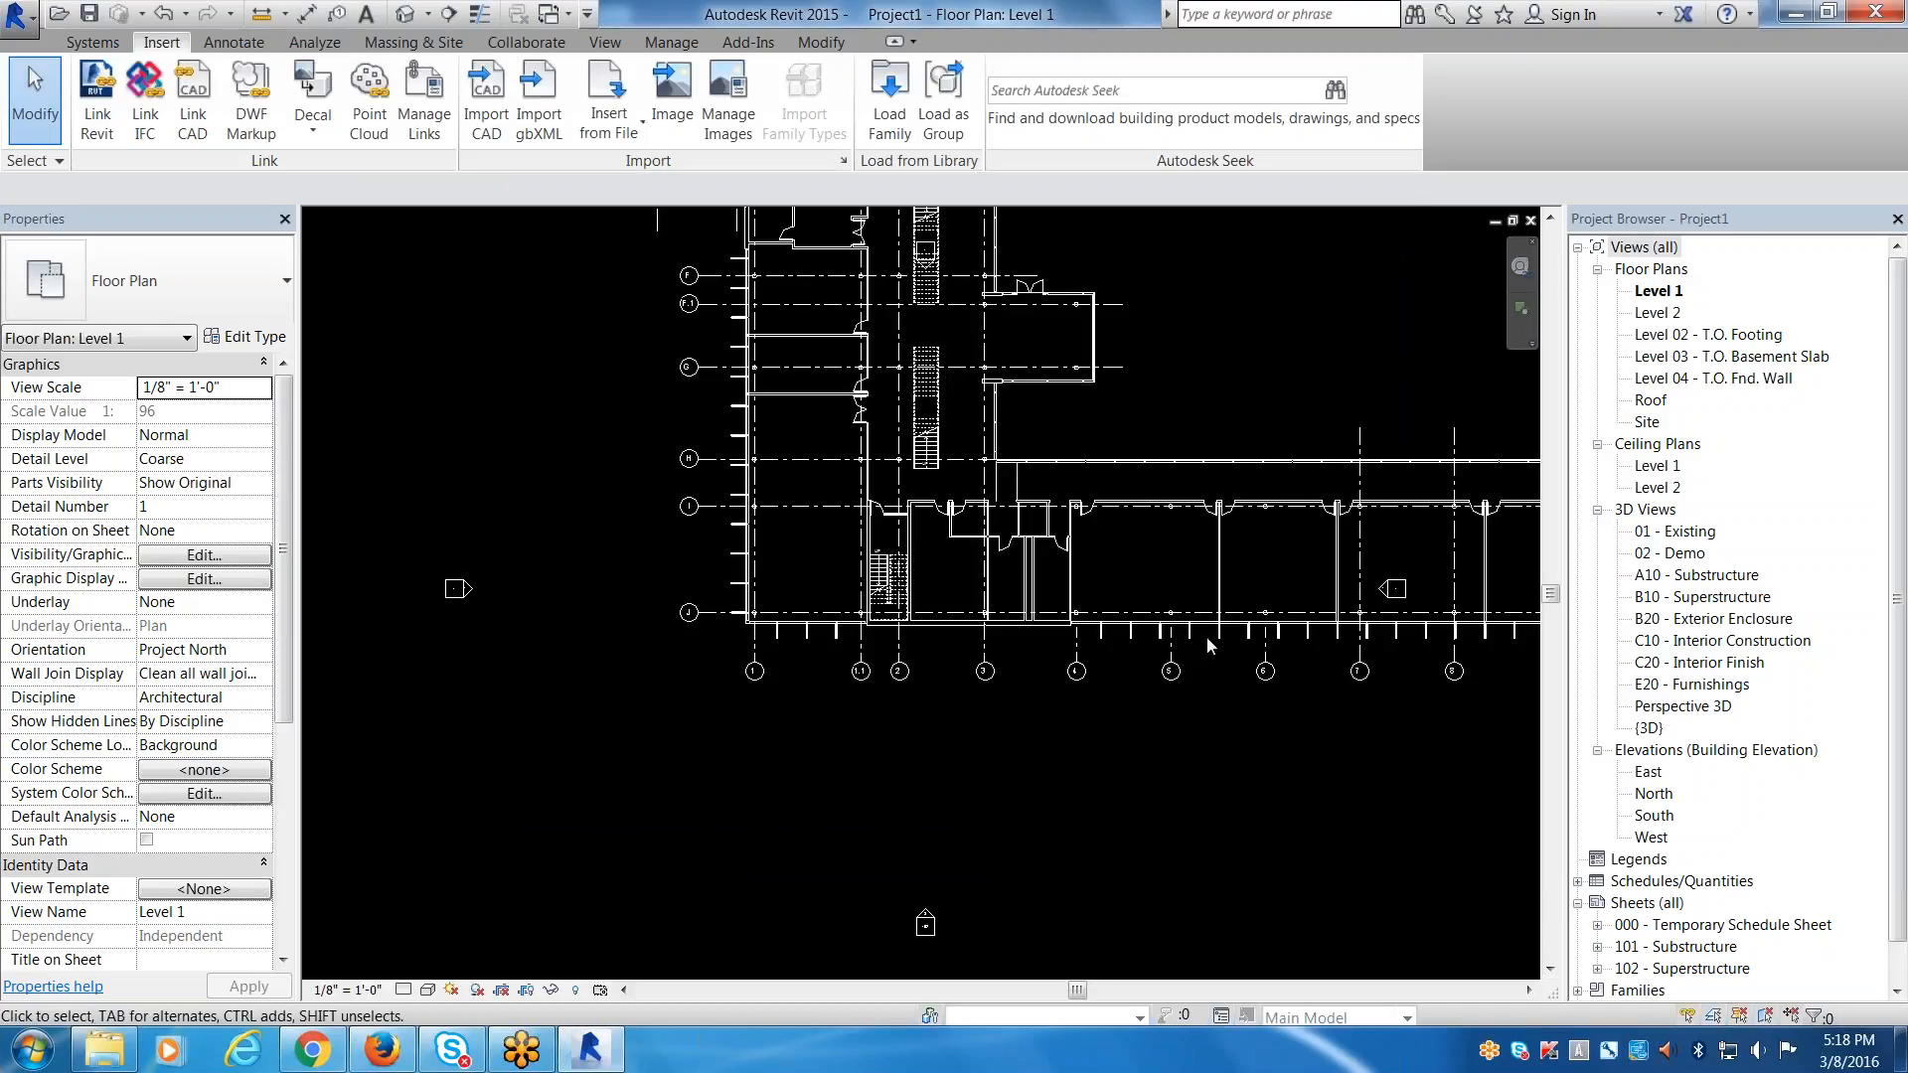
Examine the linked architectural model's overall layout in the Level 1 floor plan.
middle_click(1206, 636)
middle_click(1206, 636)
scroll(568, 694, "up", 5)
middle_click_drag(783, 521, 693, 661)
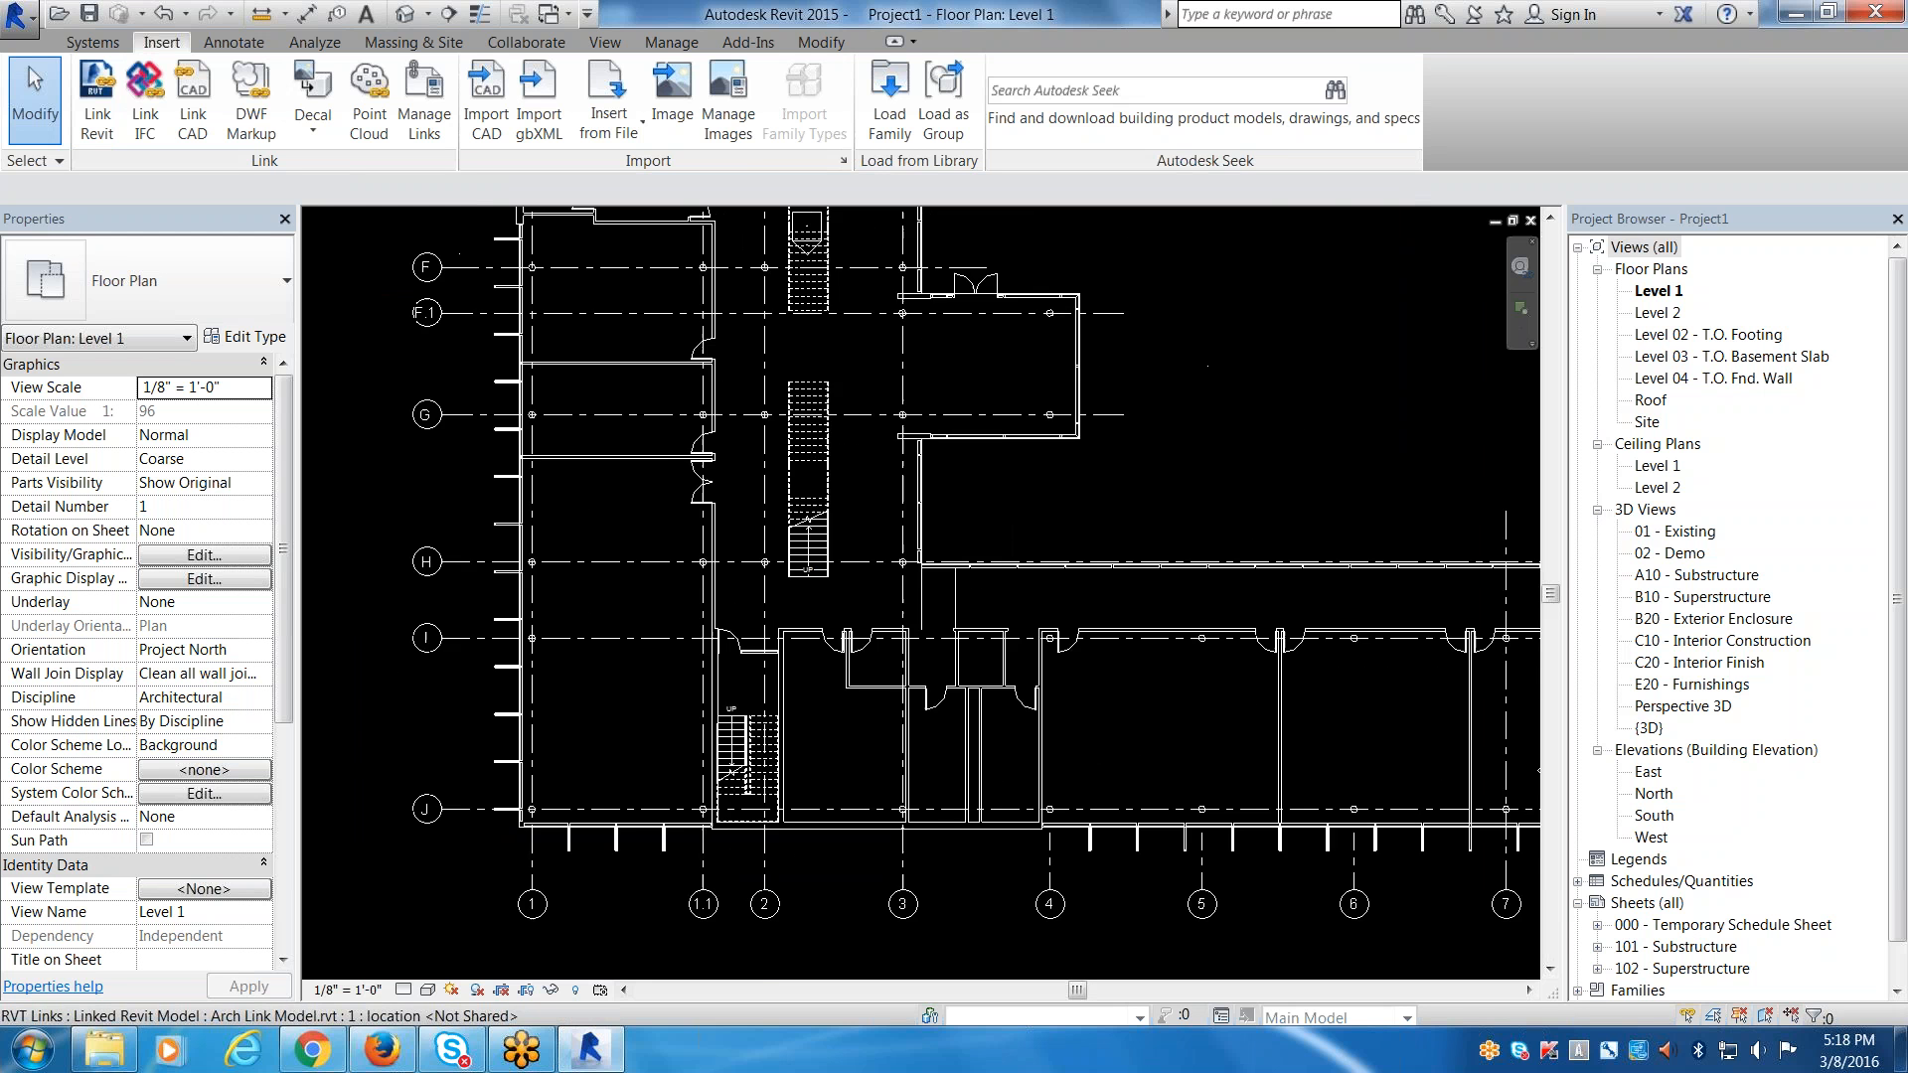
scroll(694, 661, "down", 2)
middle_click_drag(802, 581, 840, 706)
scroll(840, 706, "down", 1)
middle_click_drag(963, 649, 921, 664)
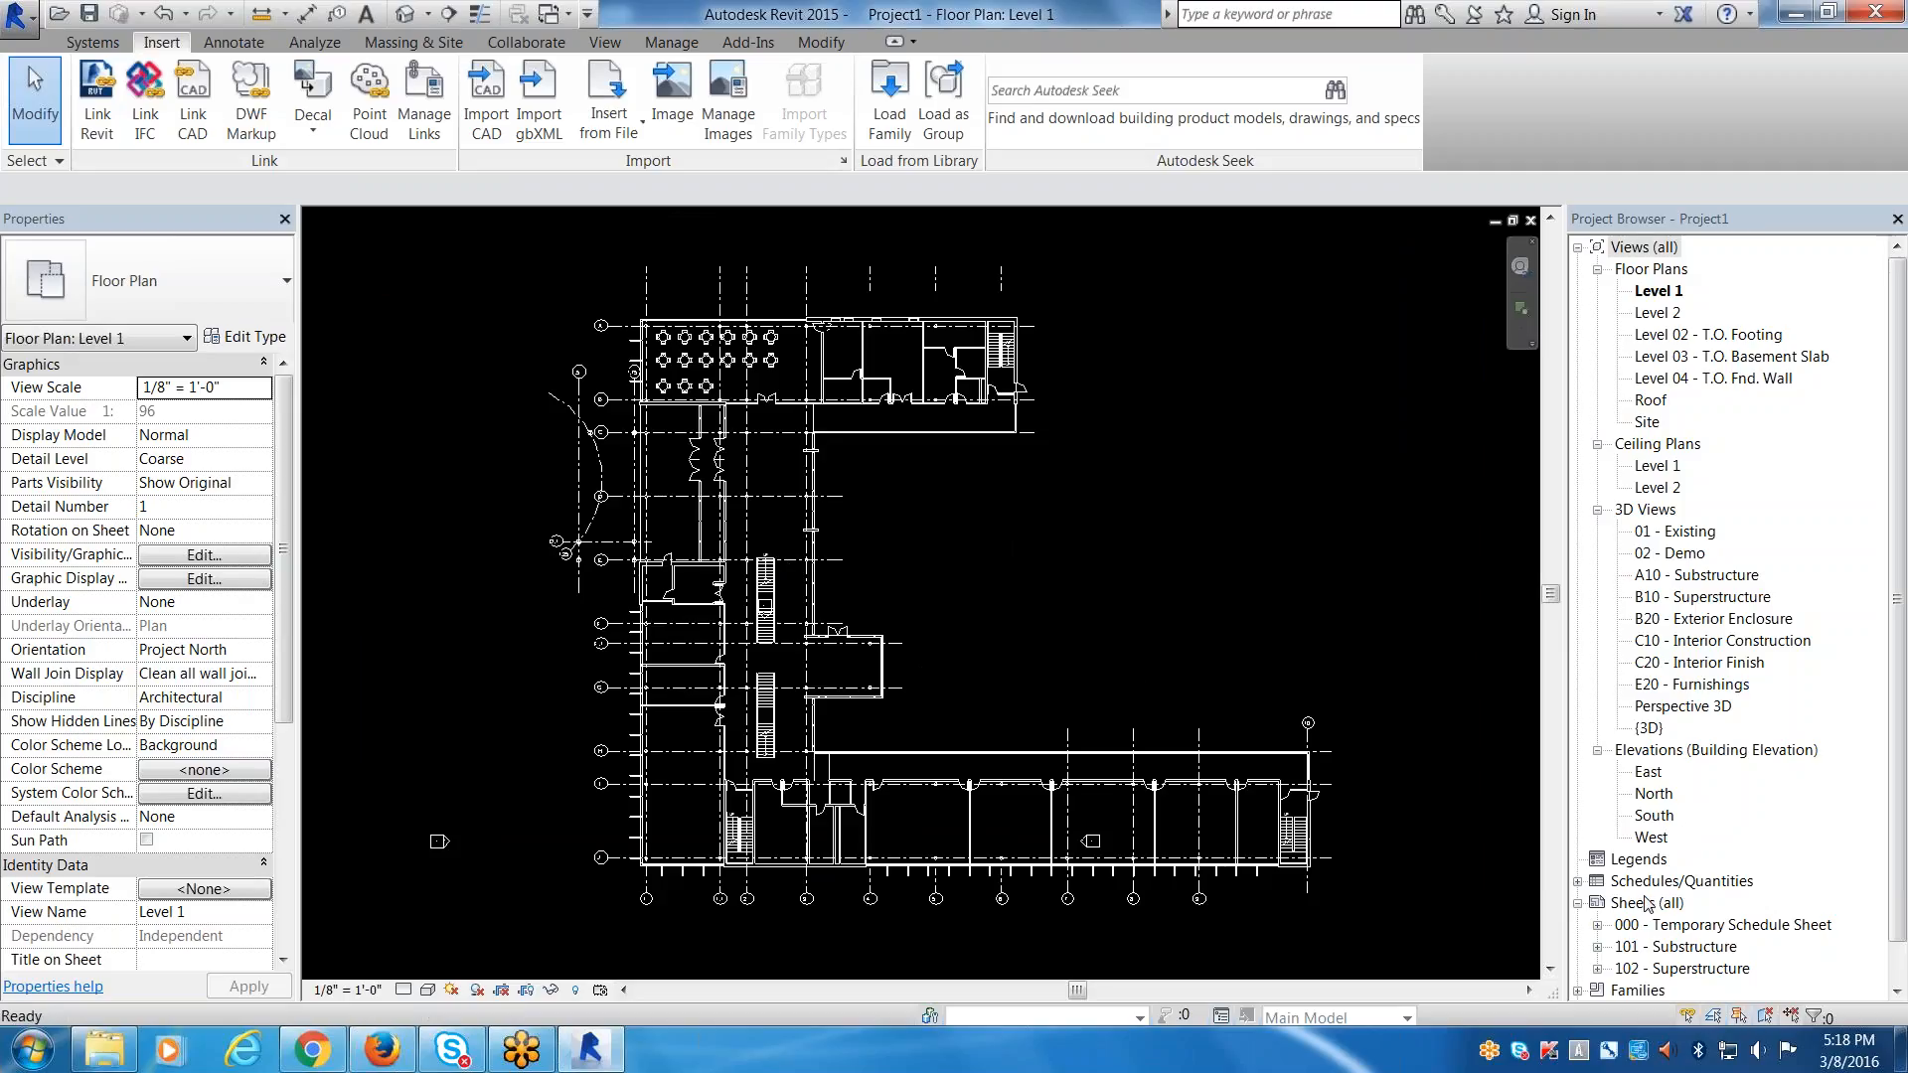
Check which elements belong to the linked model by selecting it, and inspect its grids, walls and rooms across both wings.
left_click(815, 618)
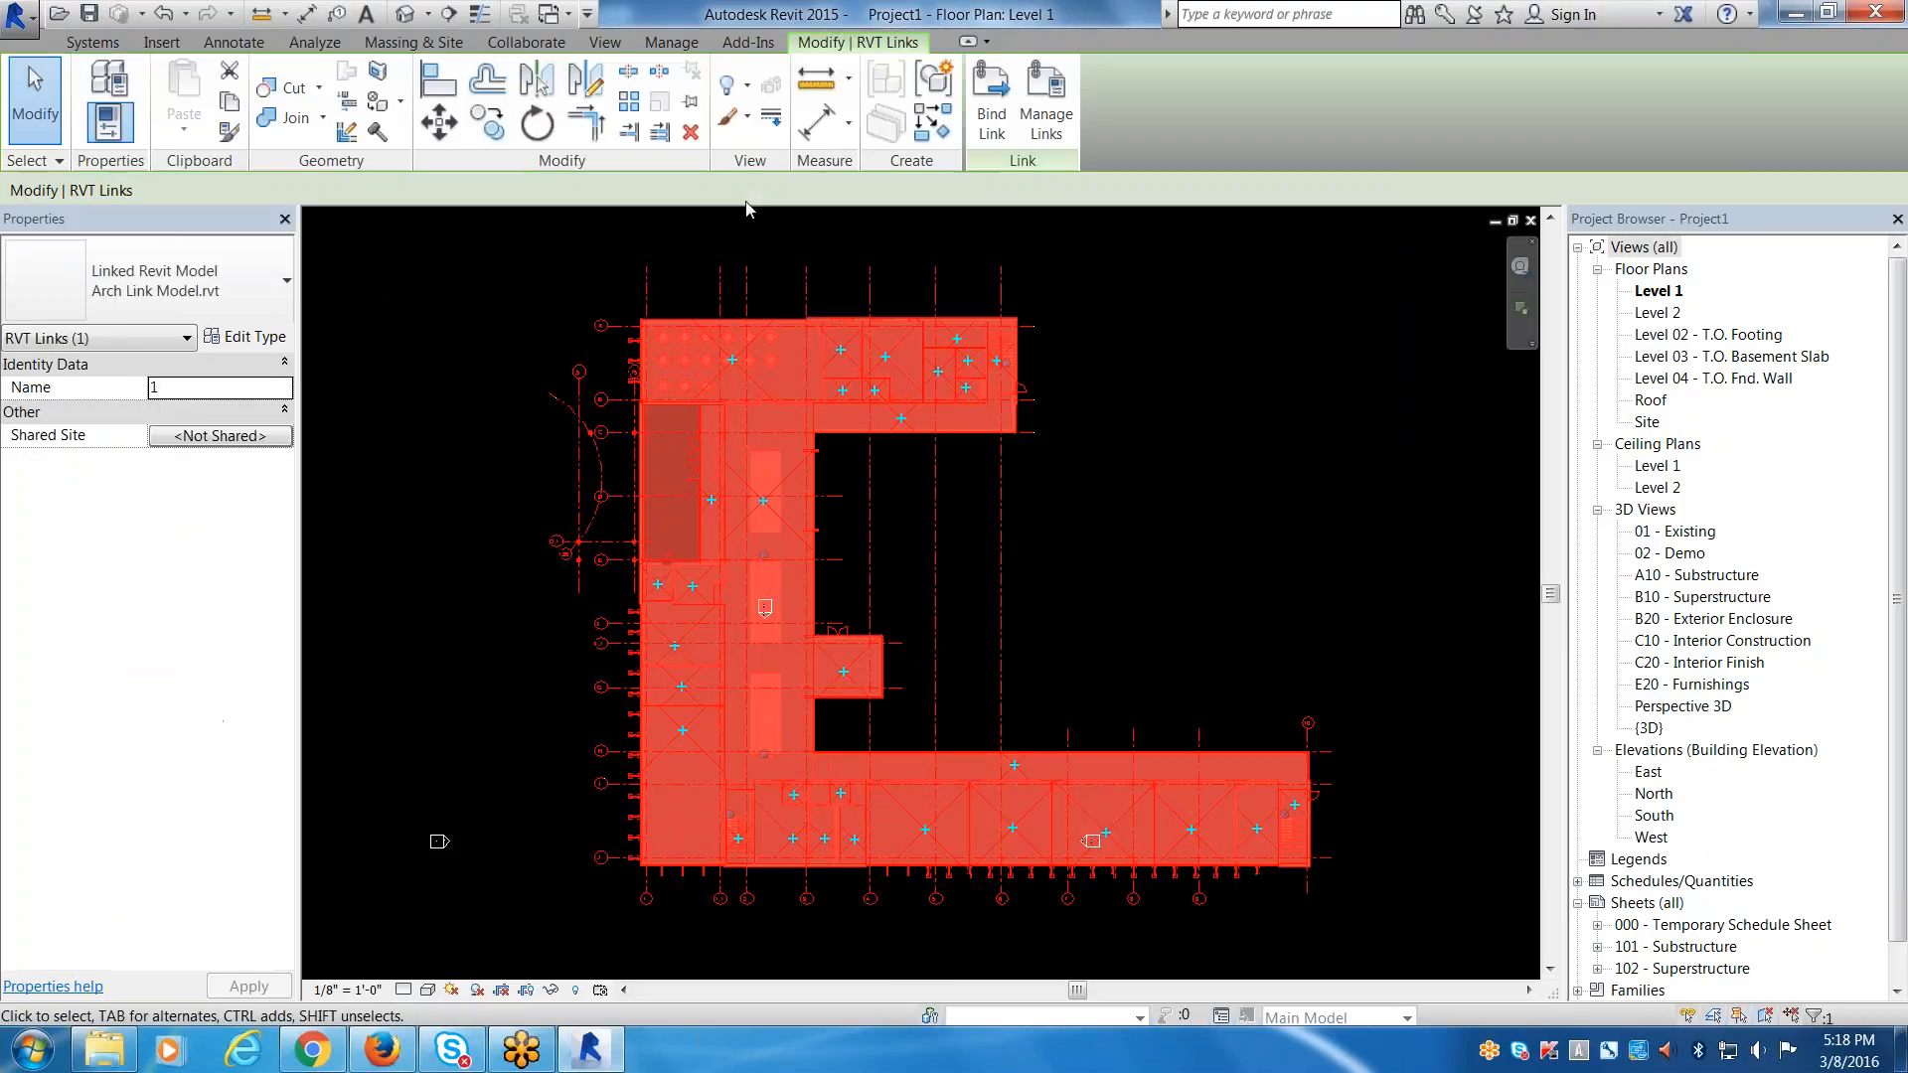
left_click(1268, 390)
scroll(974, 597, "up", 1)
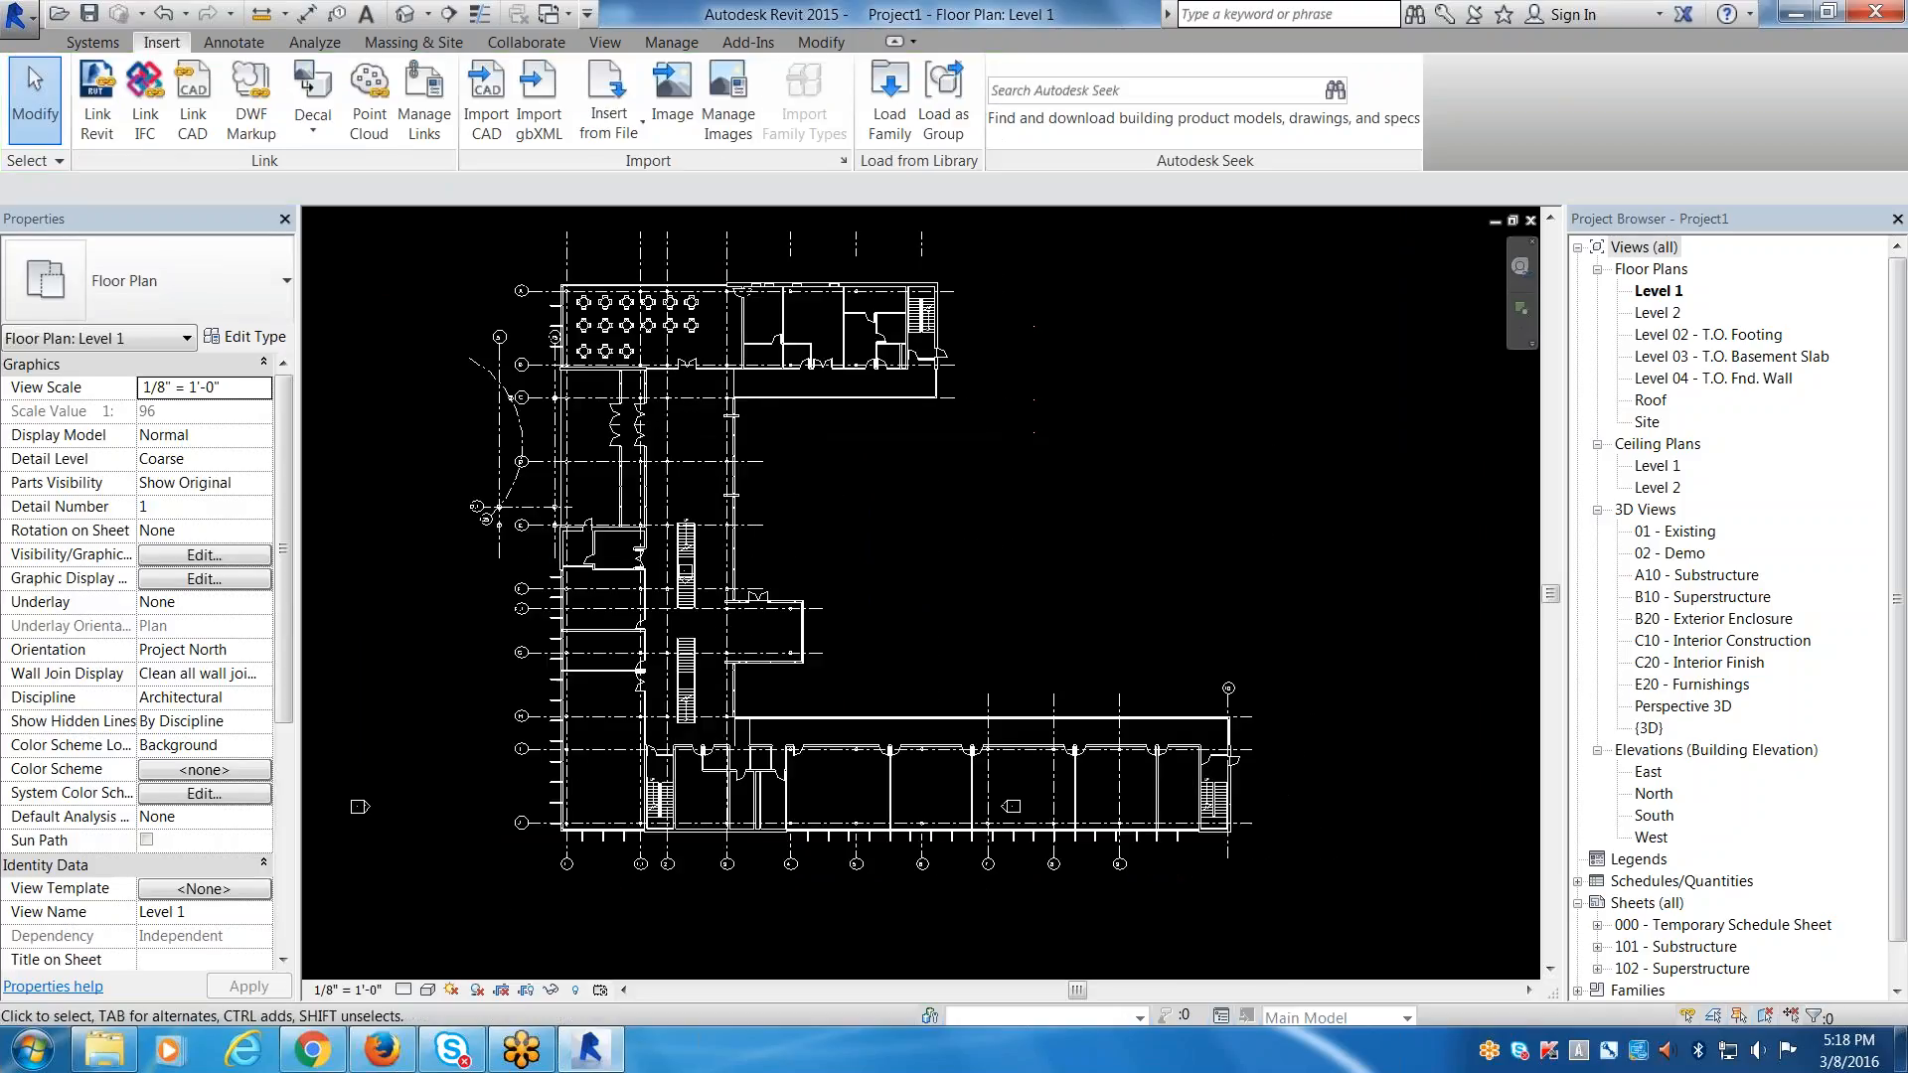
scroll(611, 771, "up", 5)
scroll(611, 771, "down", 6)
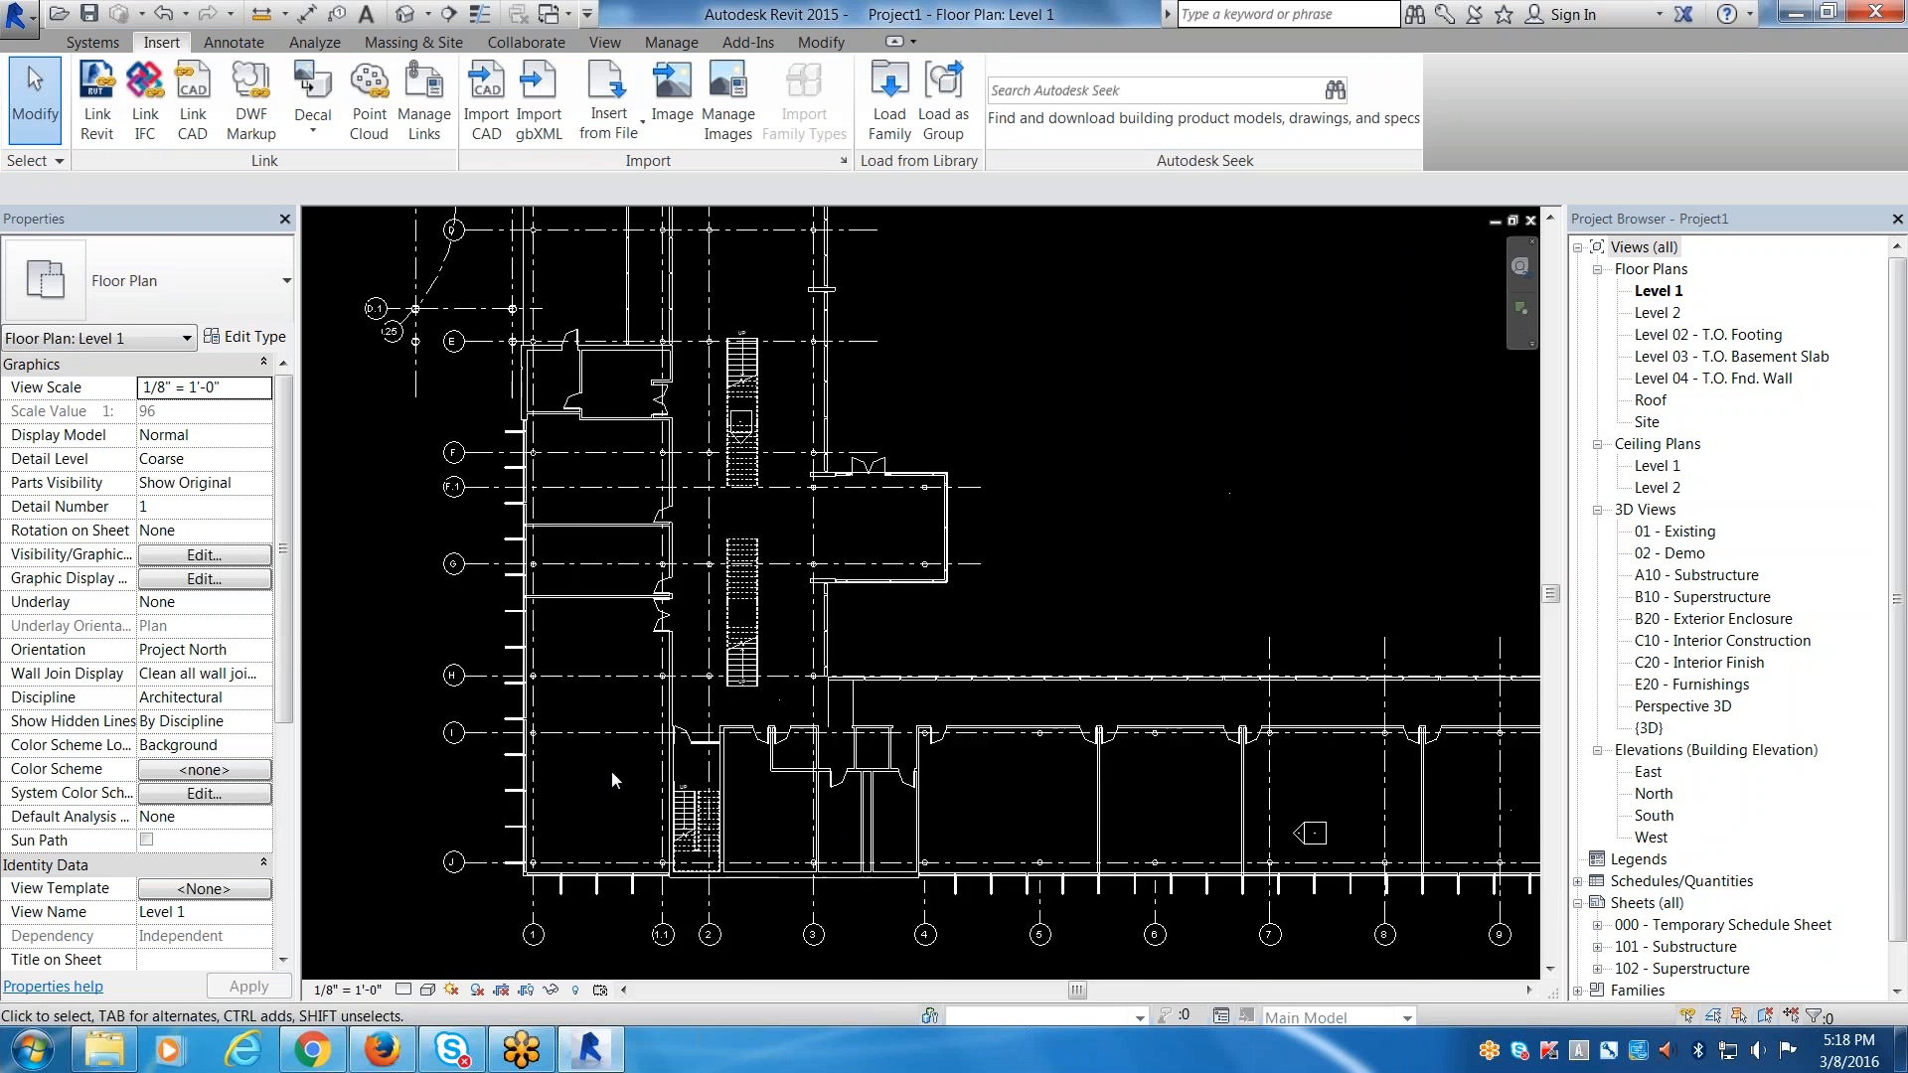
scroll(616, 800, "up", 6)
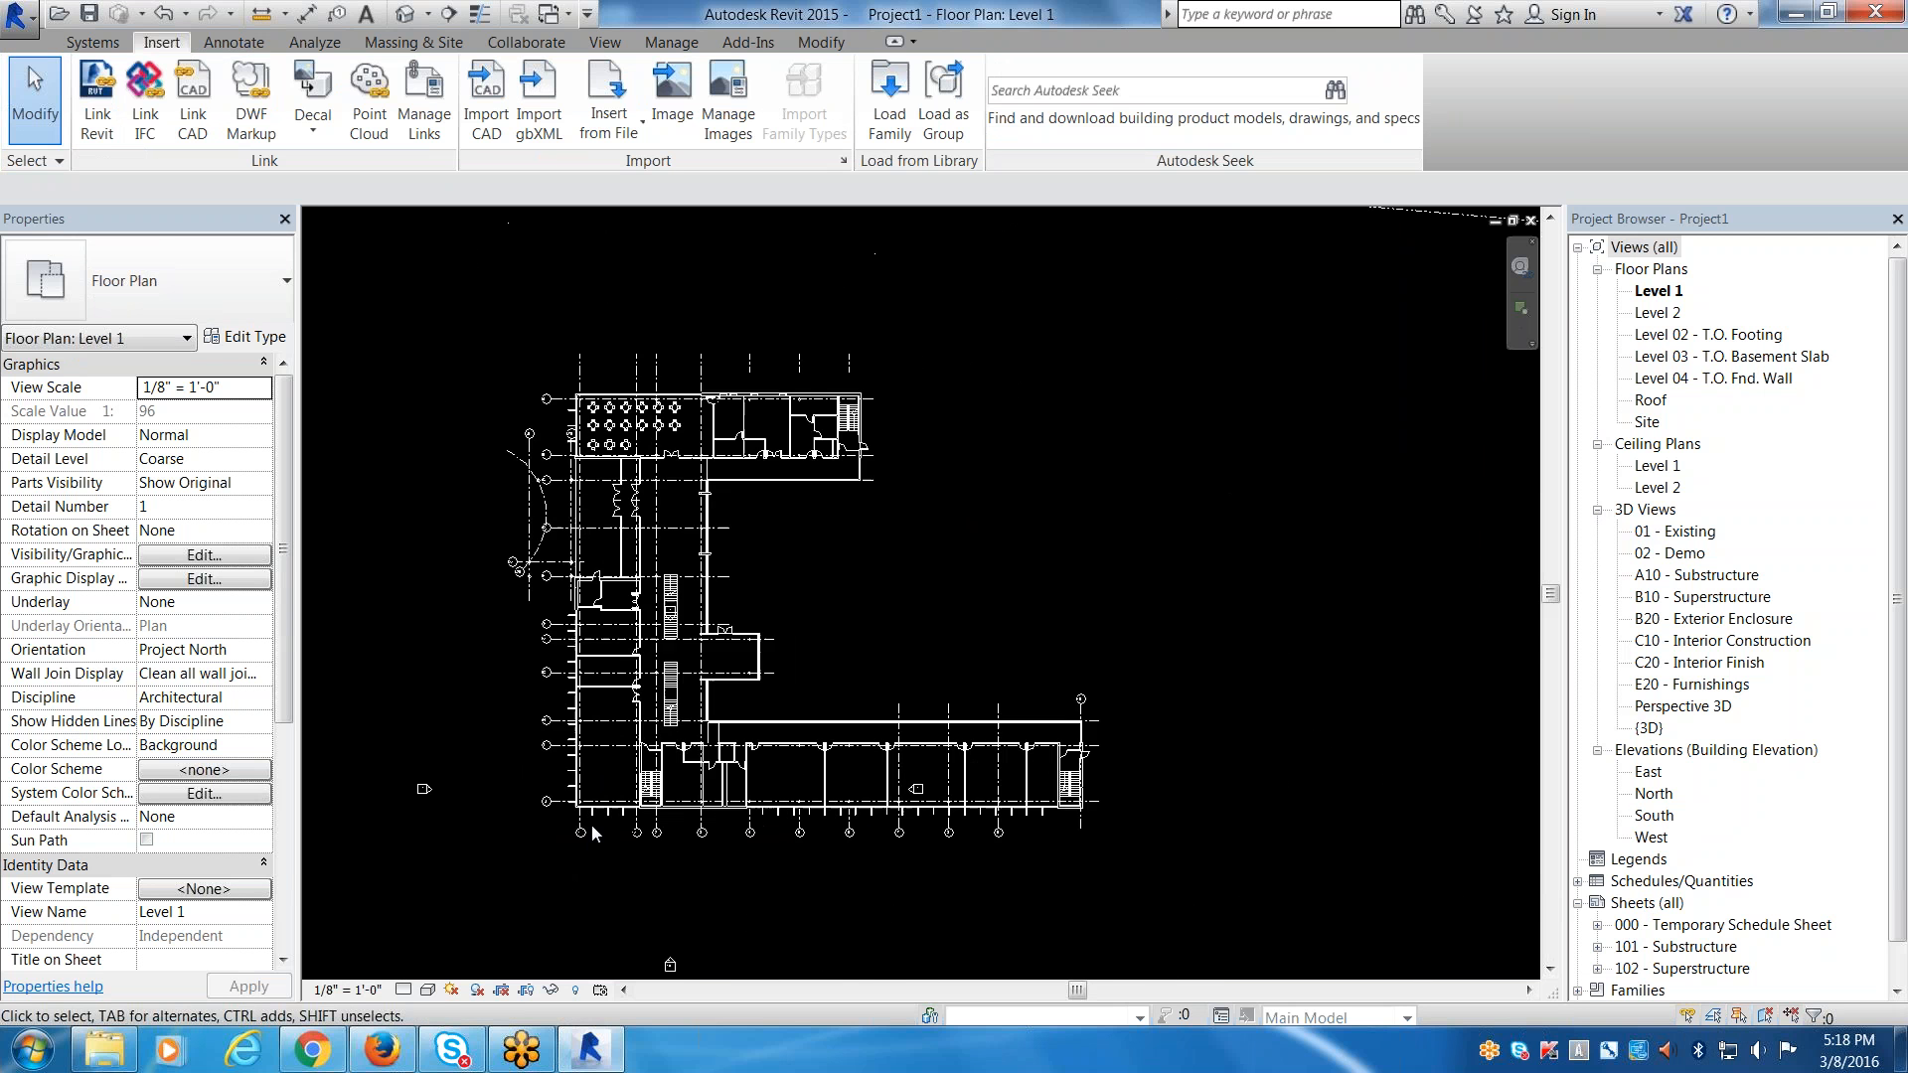
middle_click_drag(1242, 589, 1105, 579)
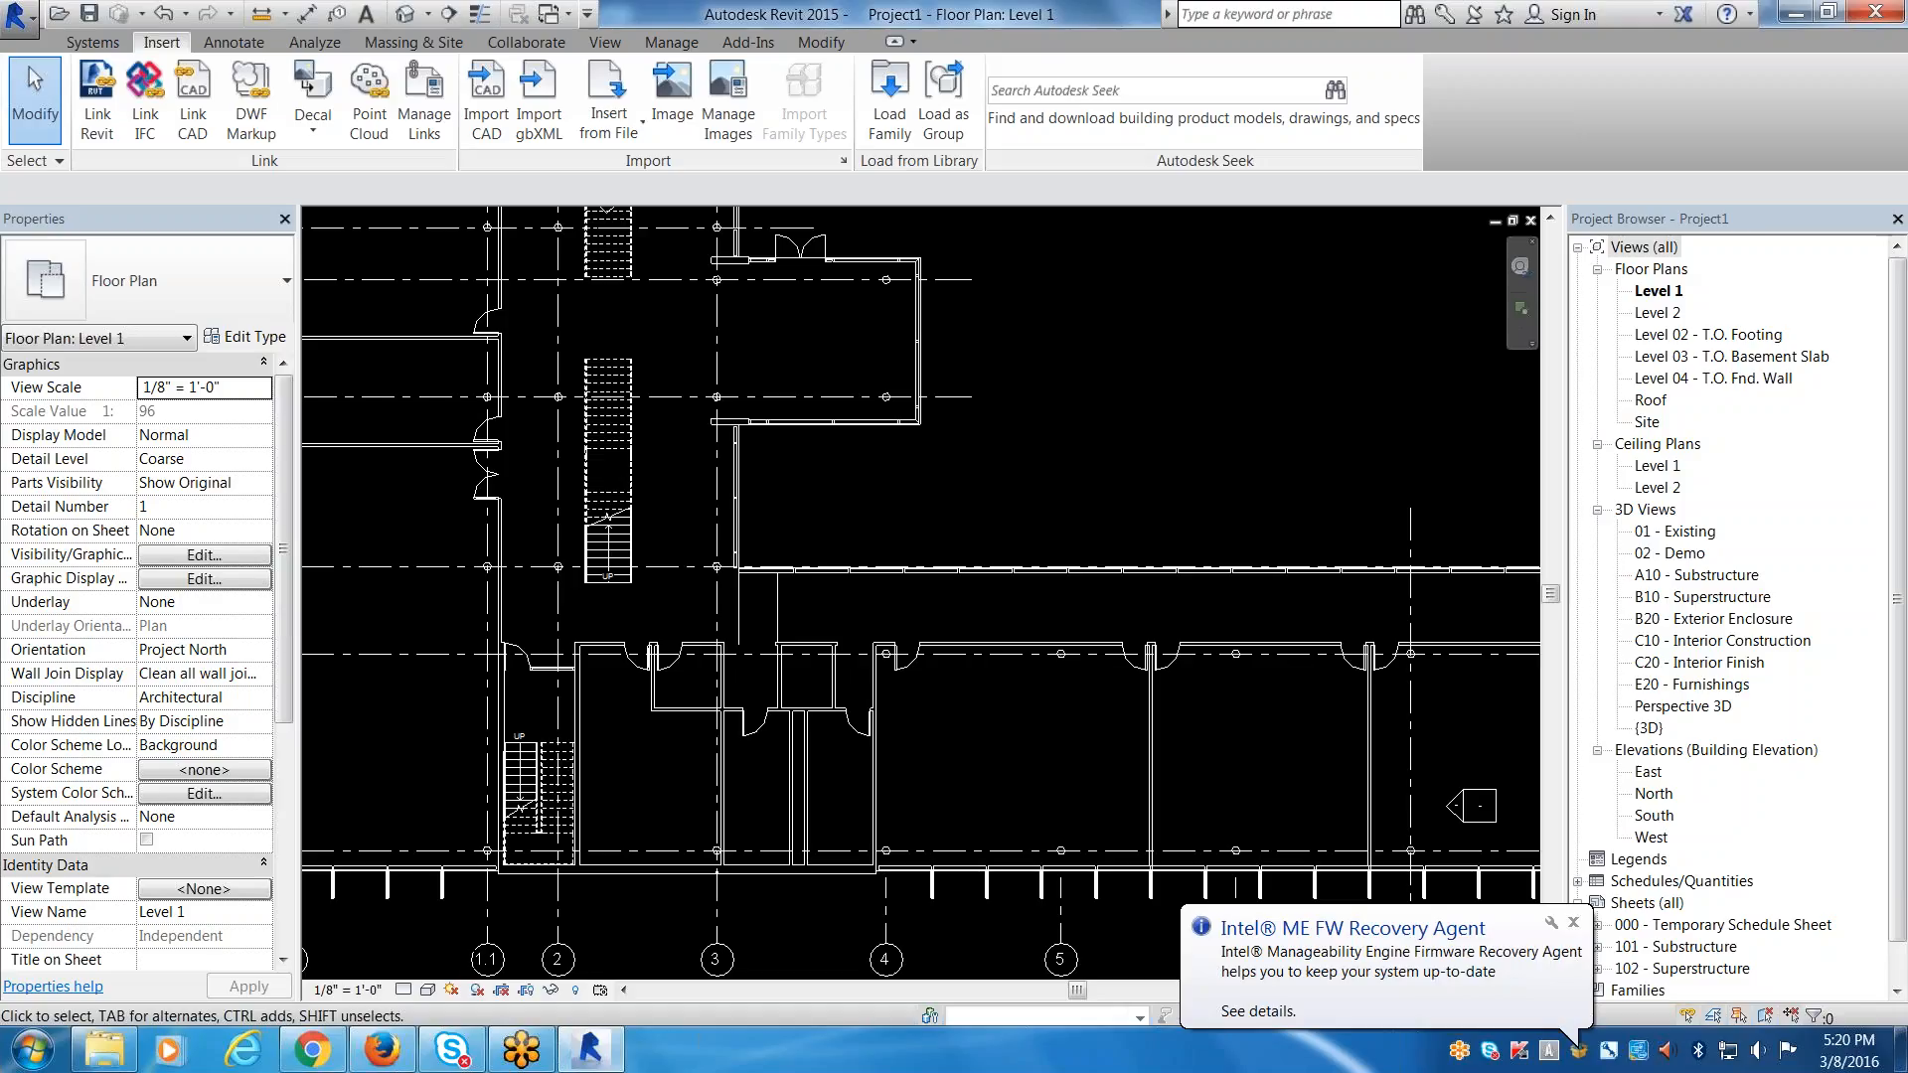
scroll(892, 682, "down", 3)
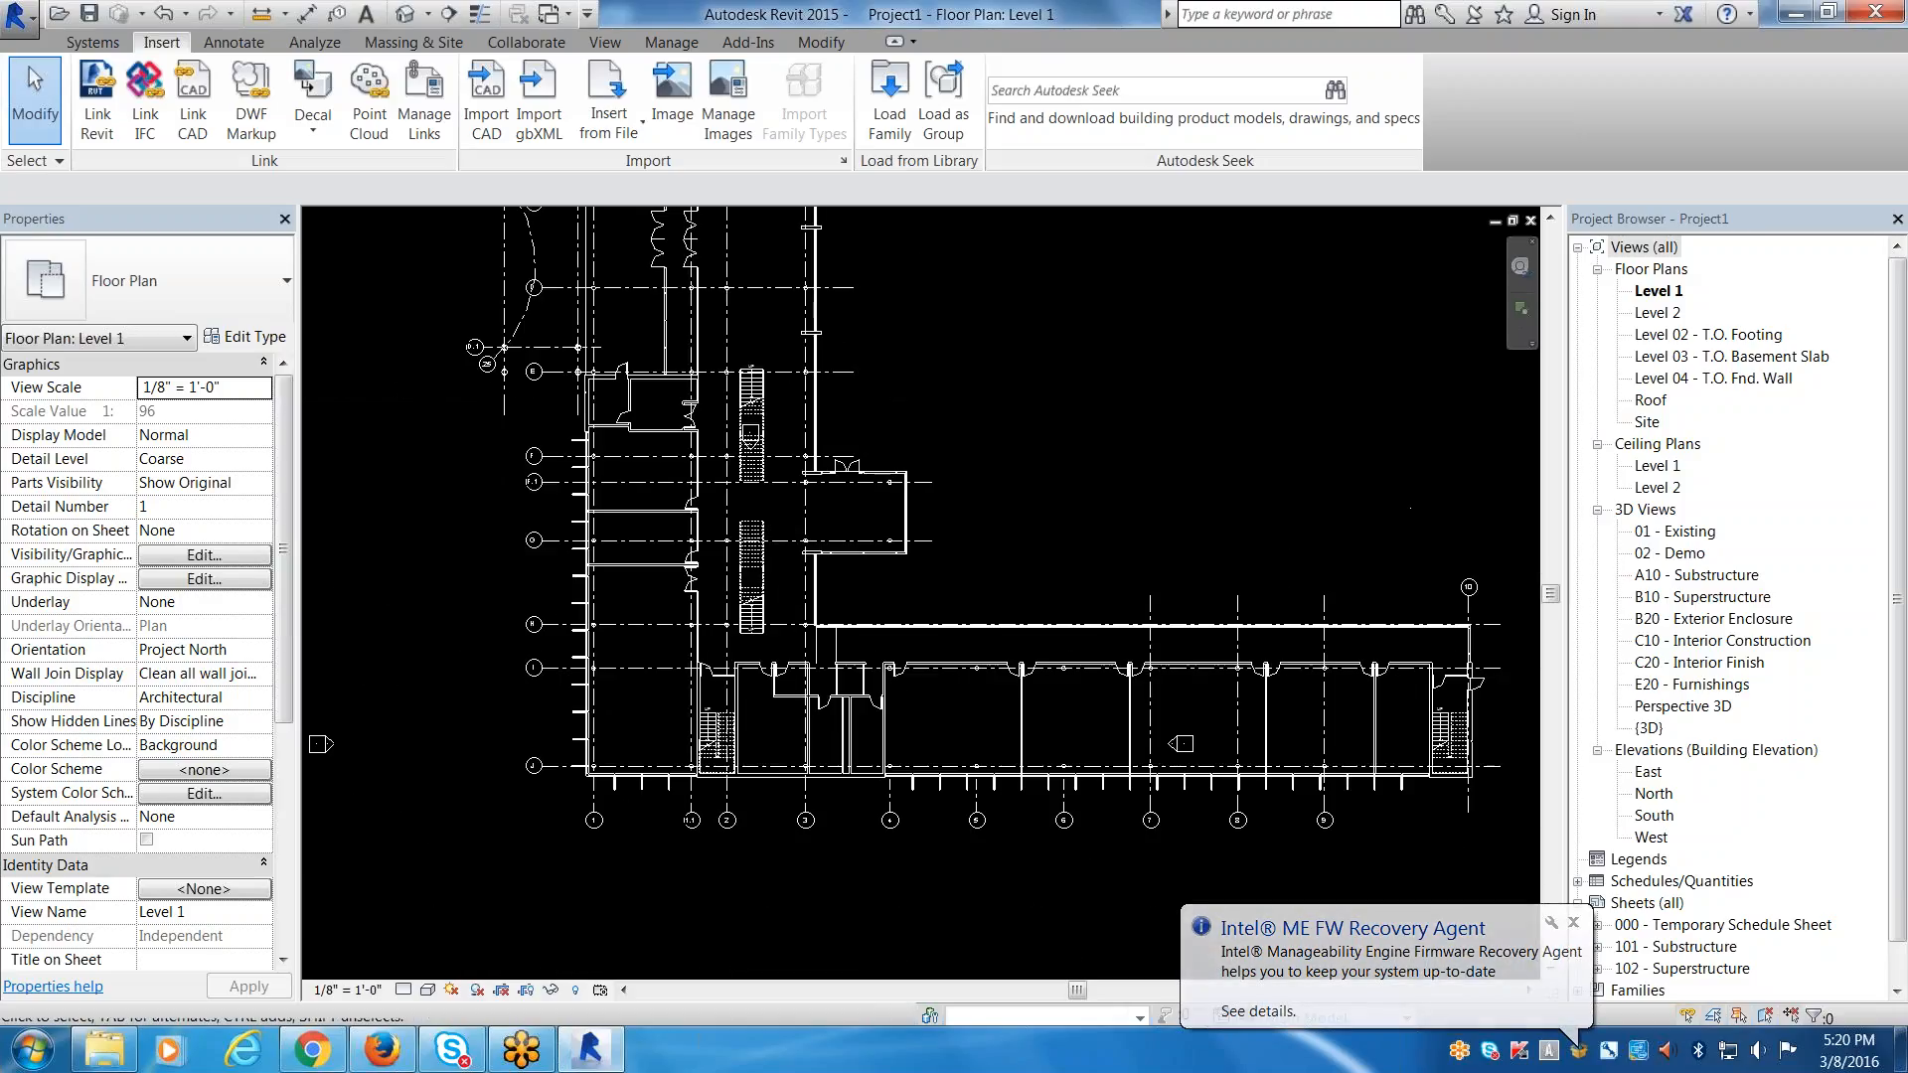
middle_click_drag(892, 683, 1081, 858)
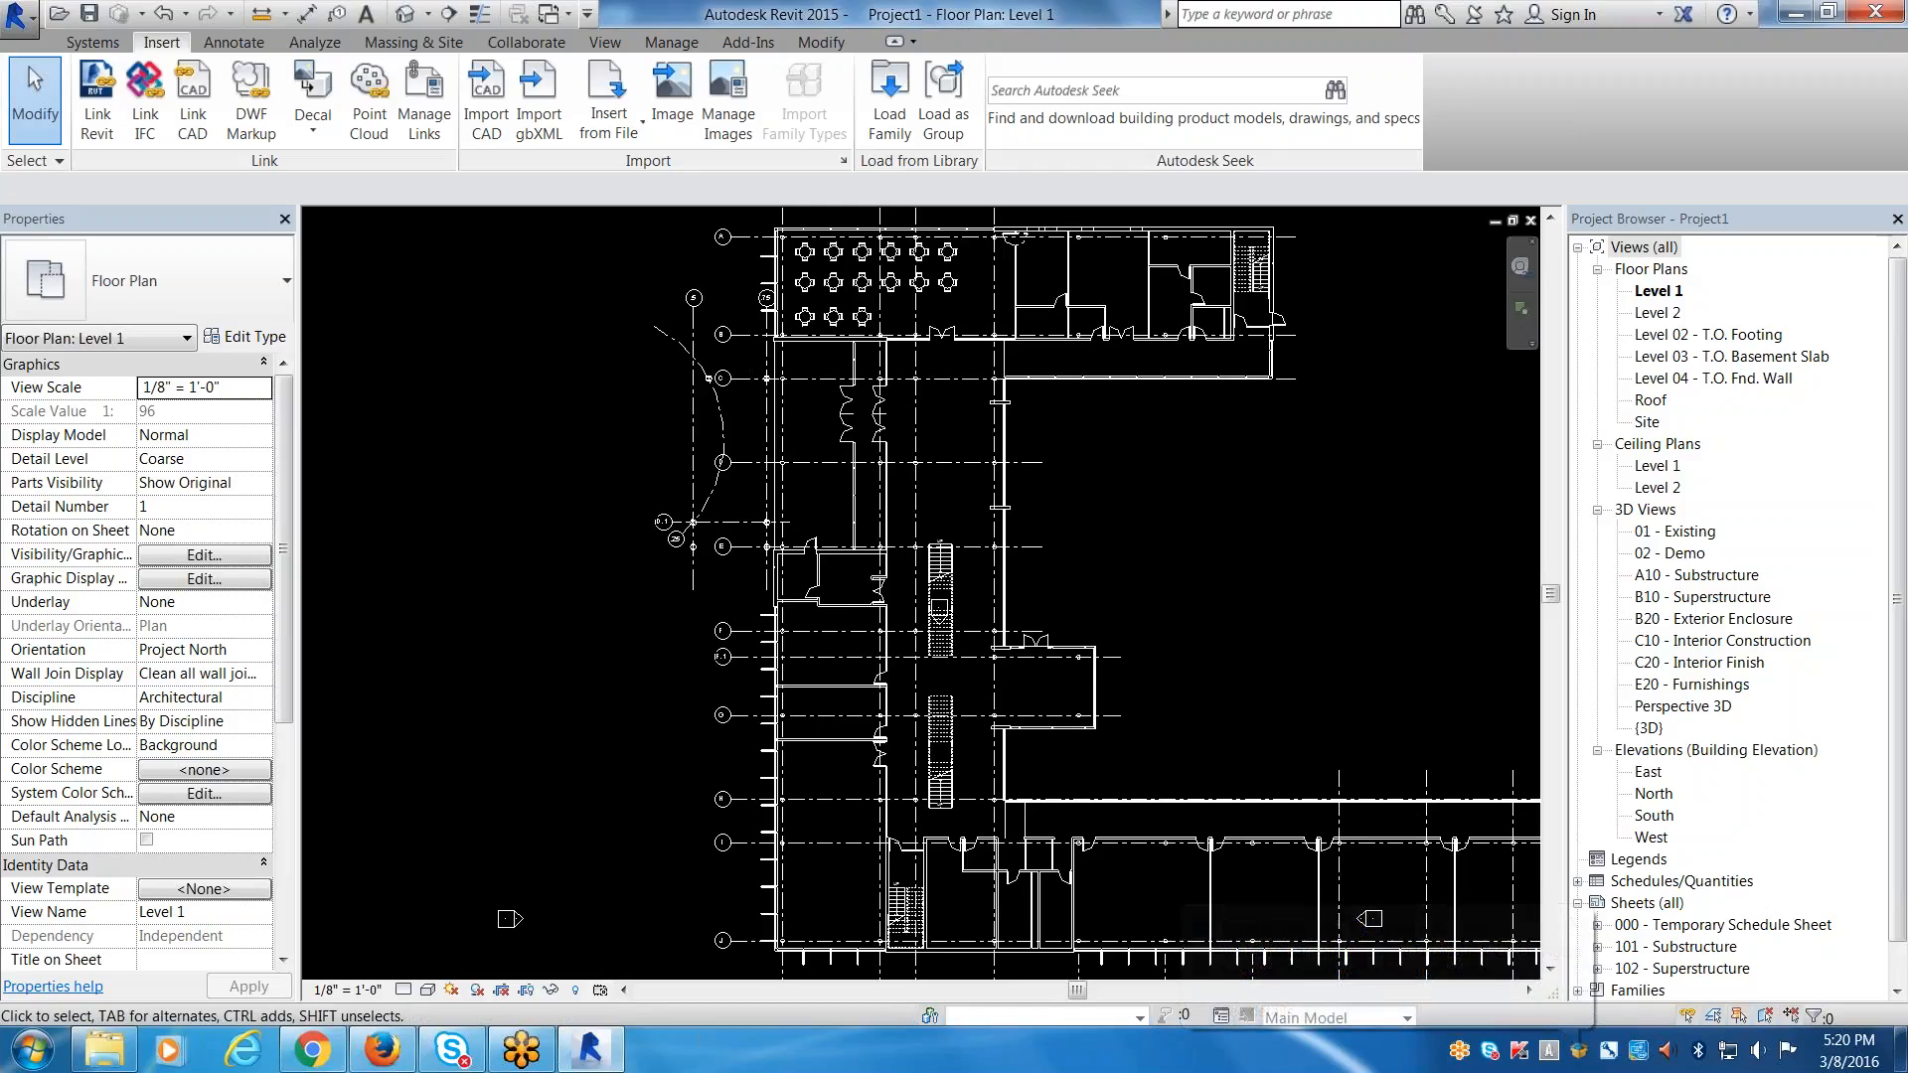
middle_click_drag(1103, 664, 972, 604)
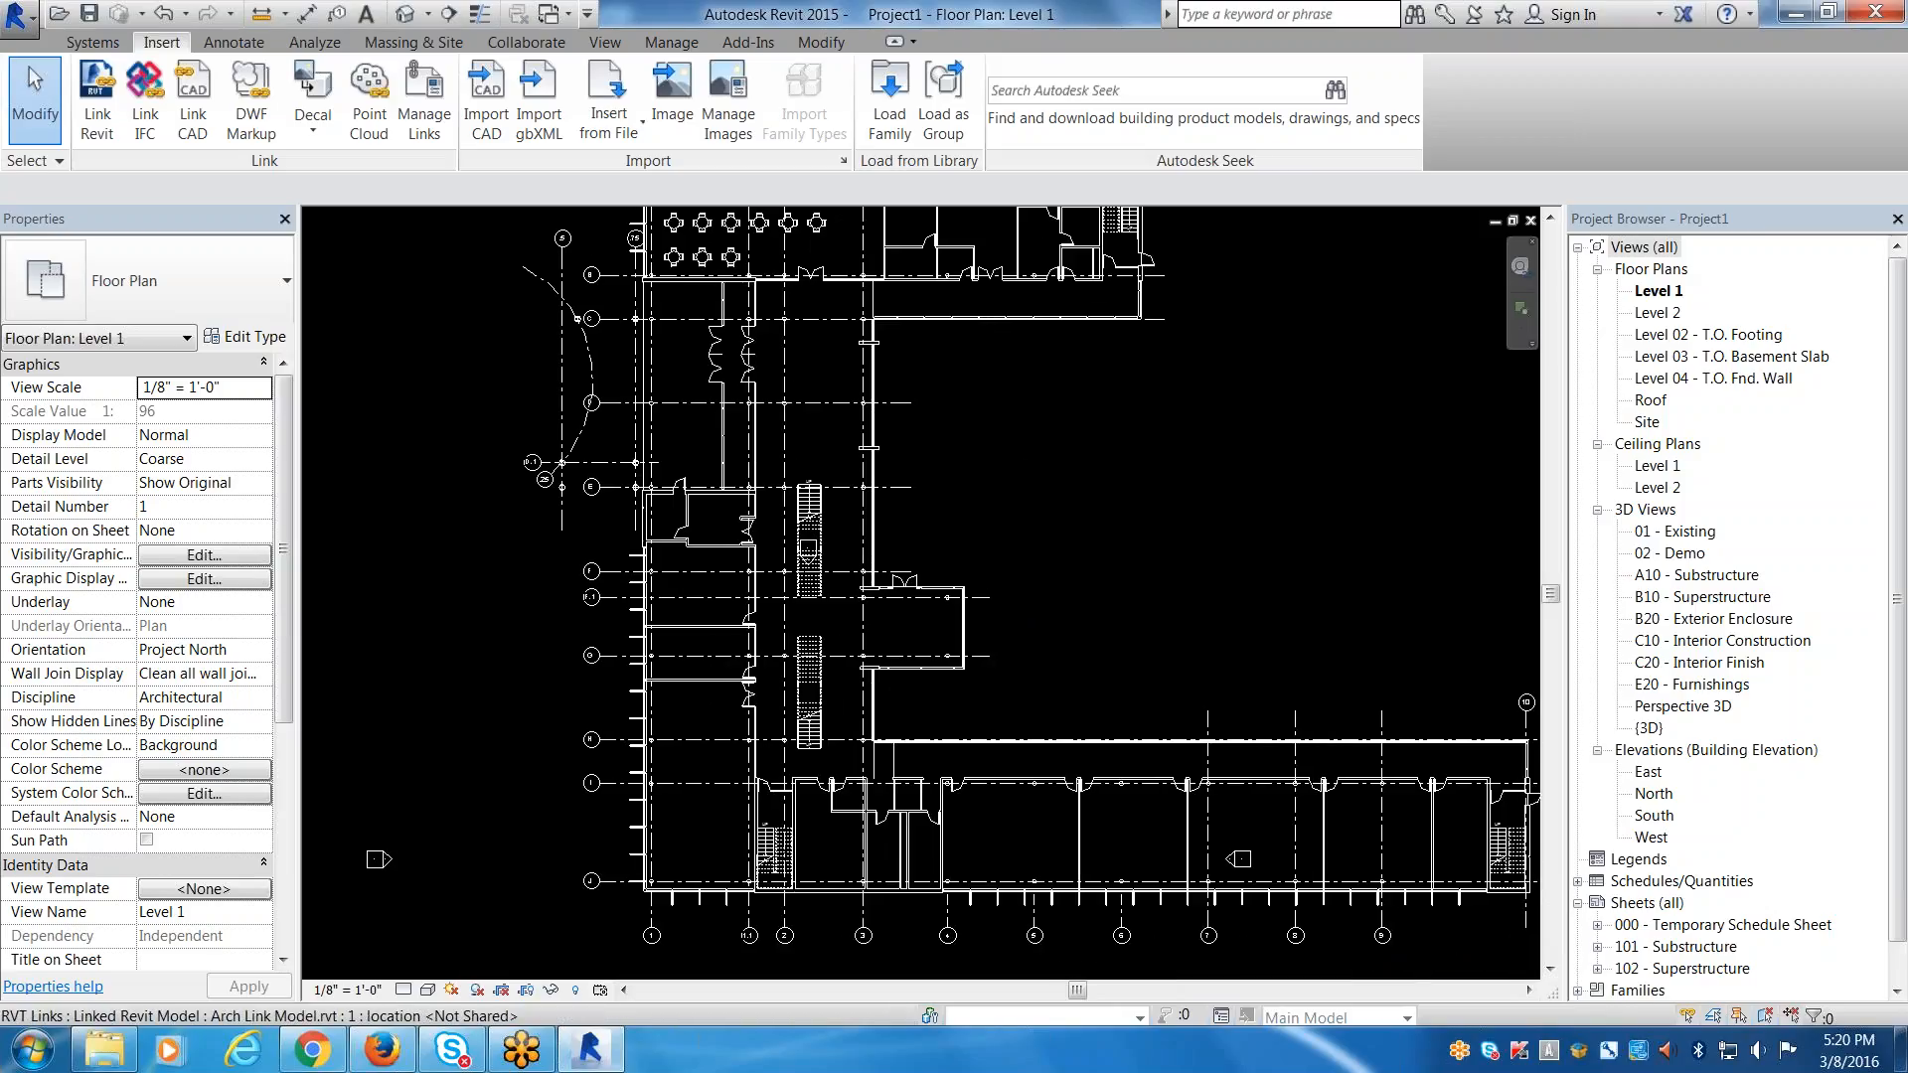
middle_click_drag(1034, 558, 875, 607)
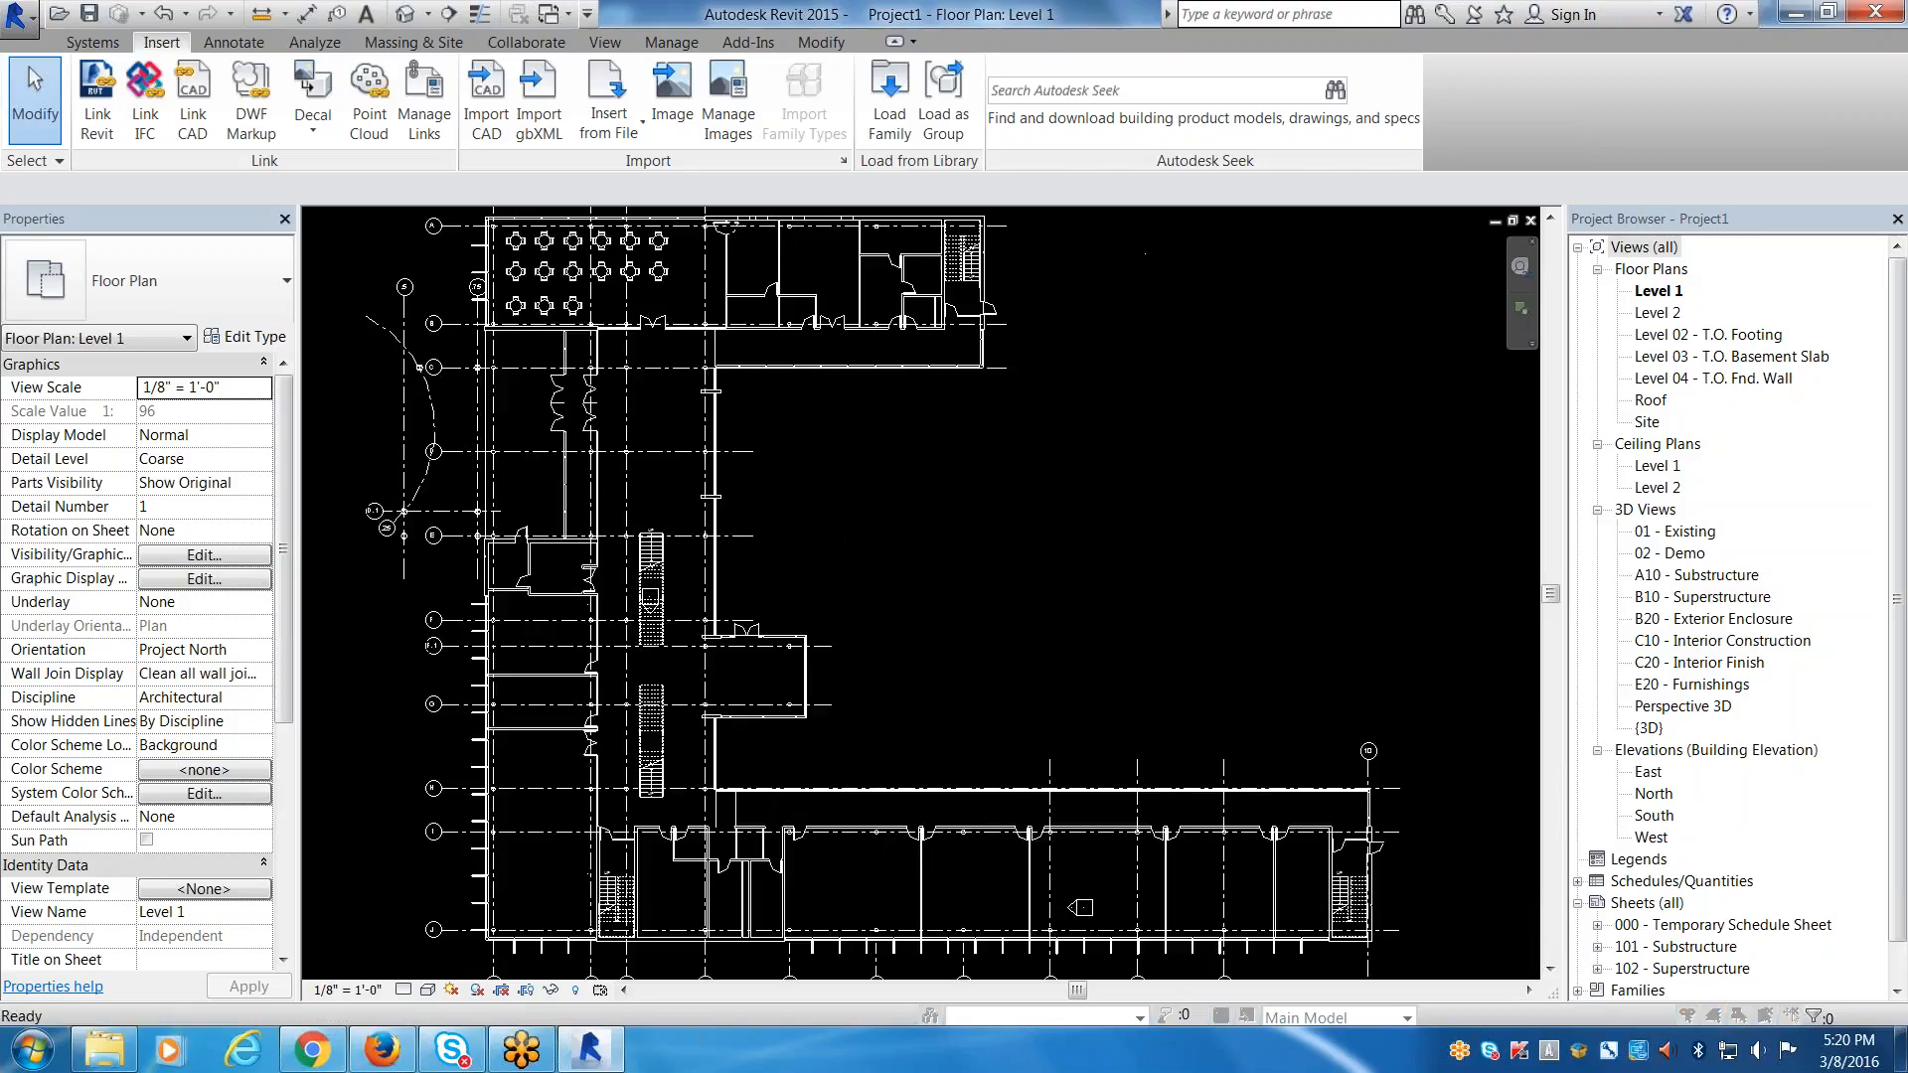
Review the model categories in the Level 1 view's Visibility/Graphic Overrides, from ducts and floors through to railings and ramps.
key("v")
key("g")
left_click(1044, 532)
scroll(1046, 534, "down", 1)
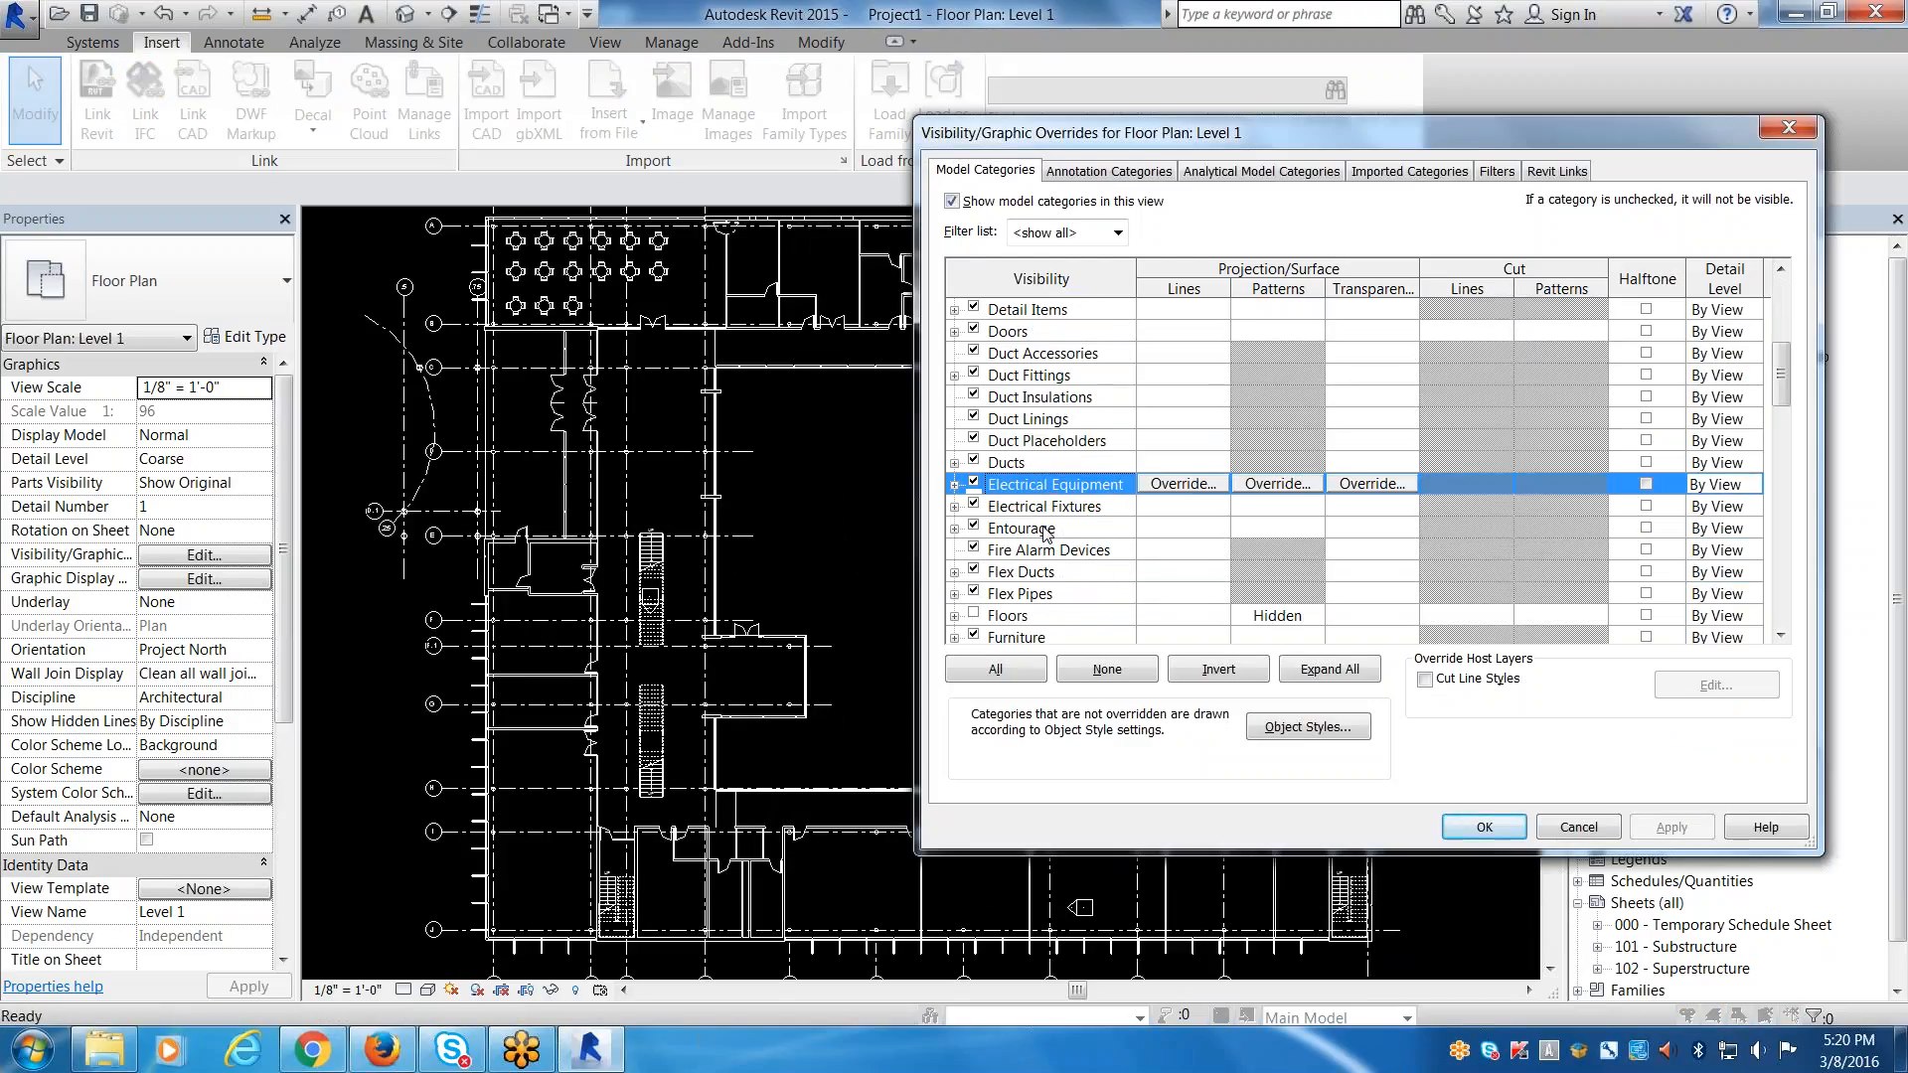
scroll(1046, 534, "up", 7)
scroll(1045, 534, "down", 5)
scroll(1045, 533, "down", 3)
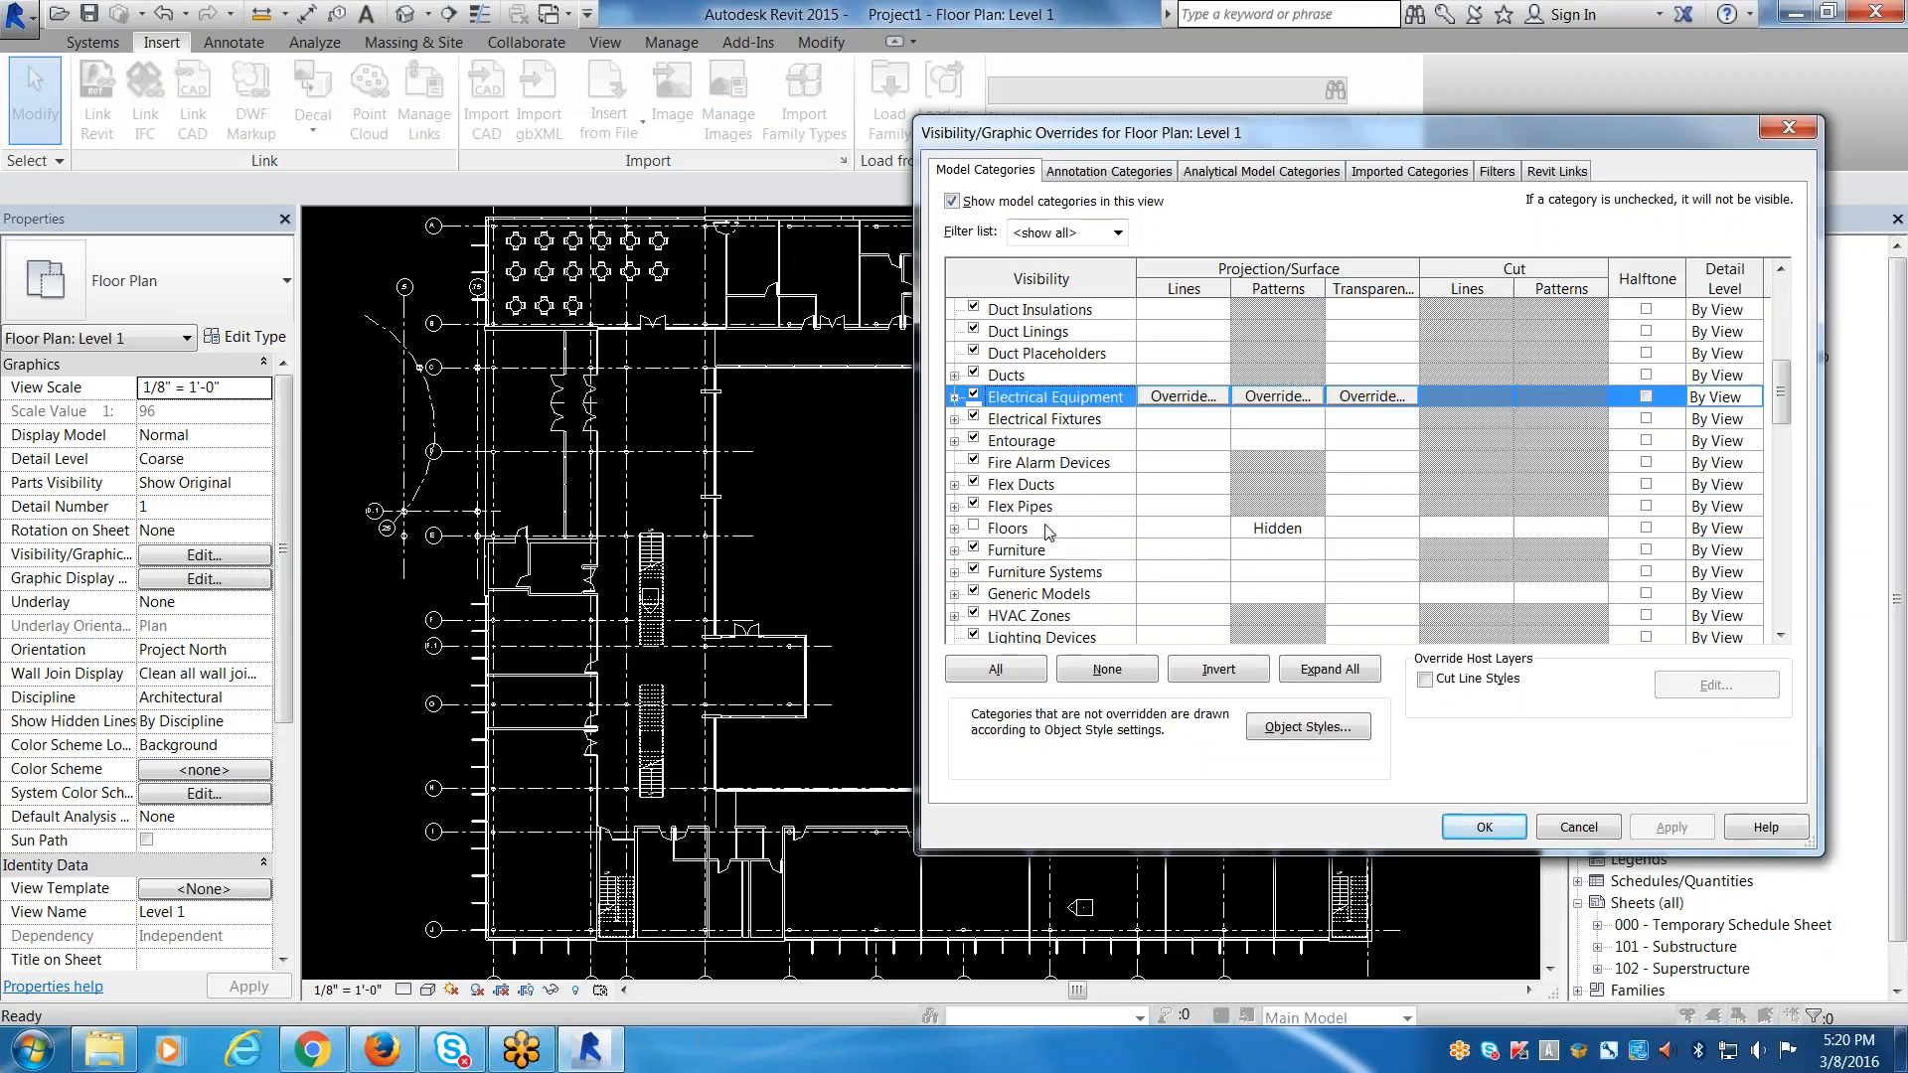
scroll(1045, 533, "down", 4)
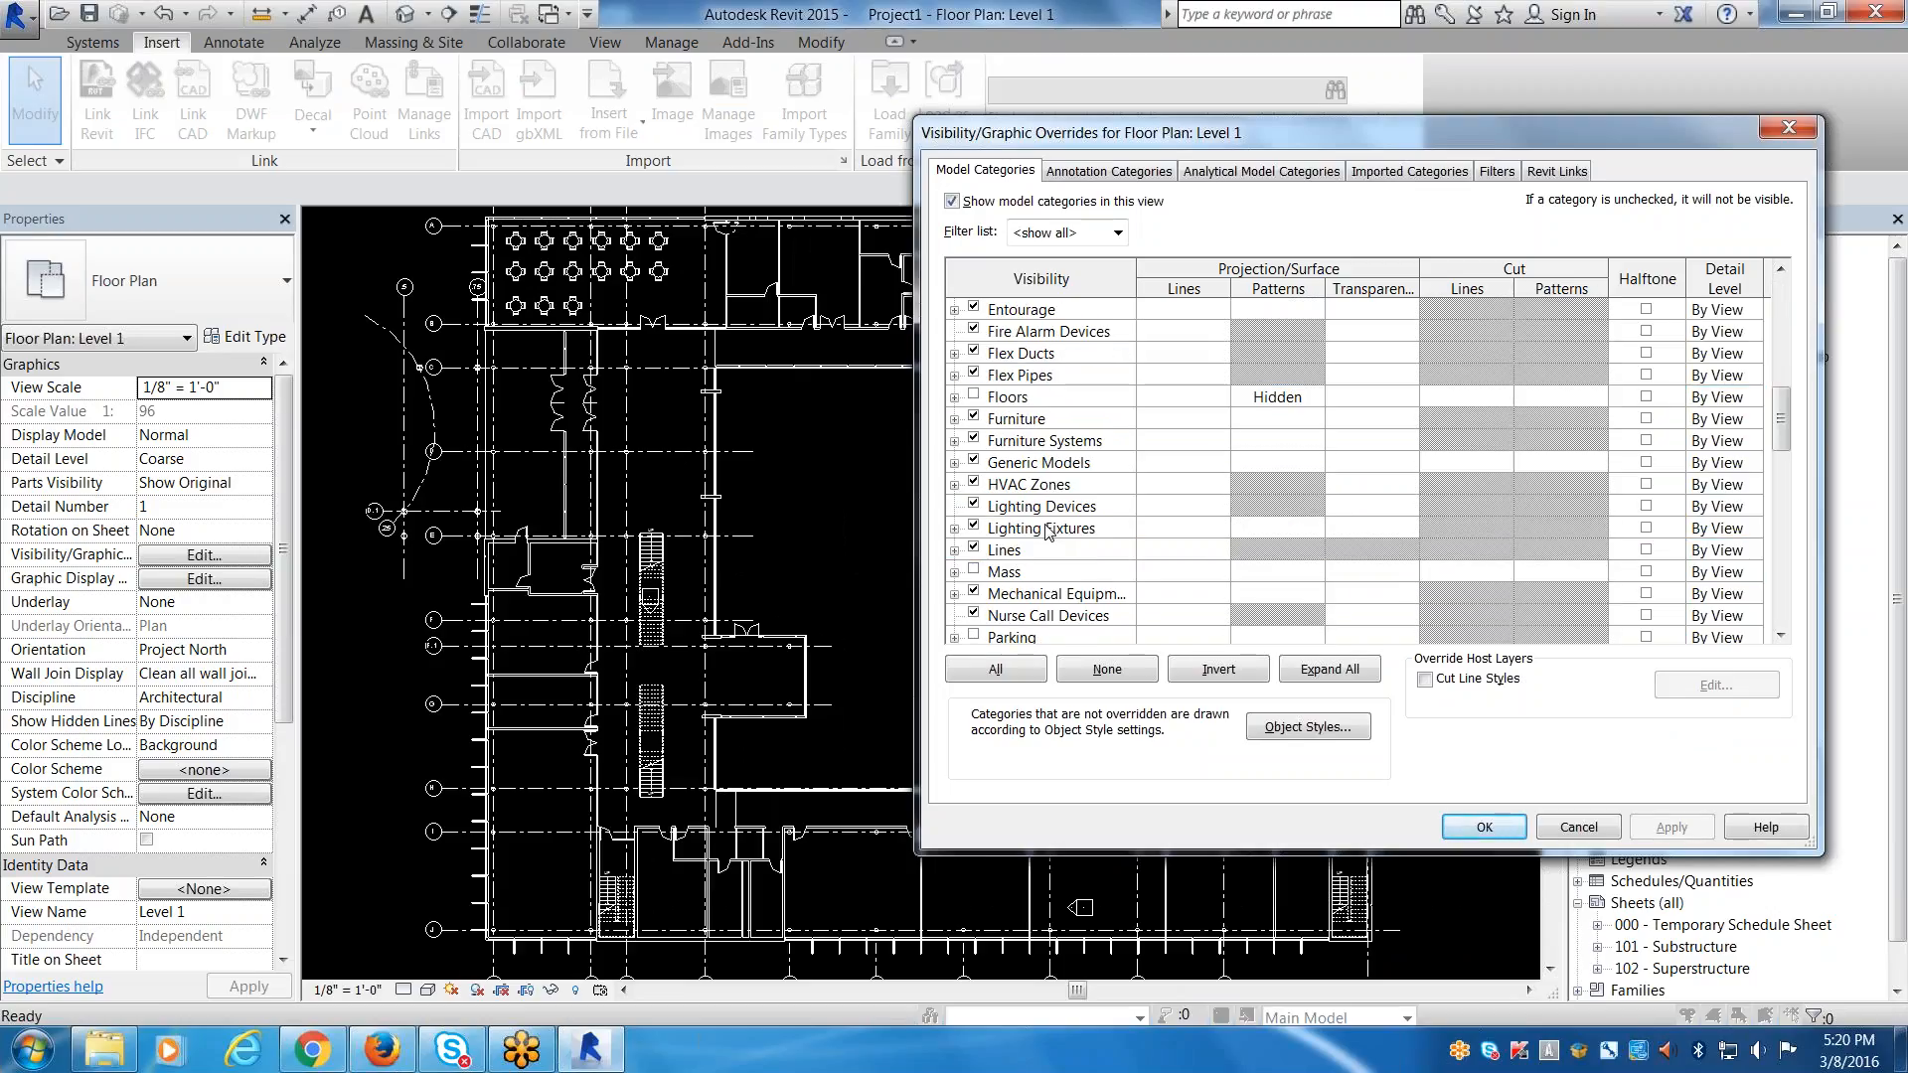
scroll(1046, 534, "down", 1)
scroll(1045, 534, "down", 2)
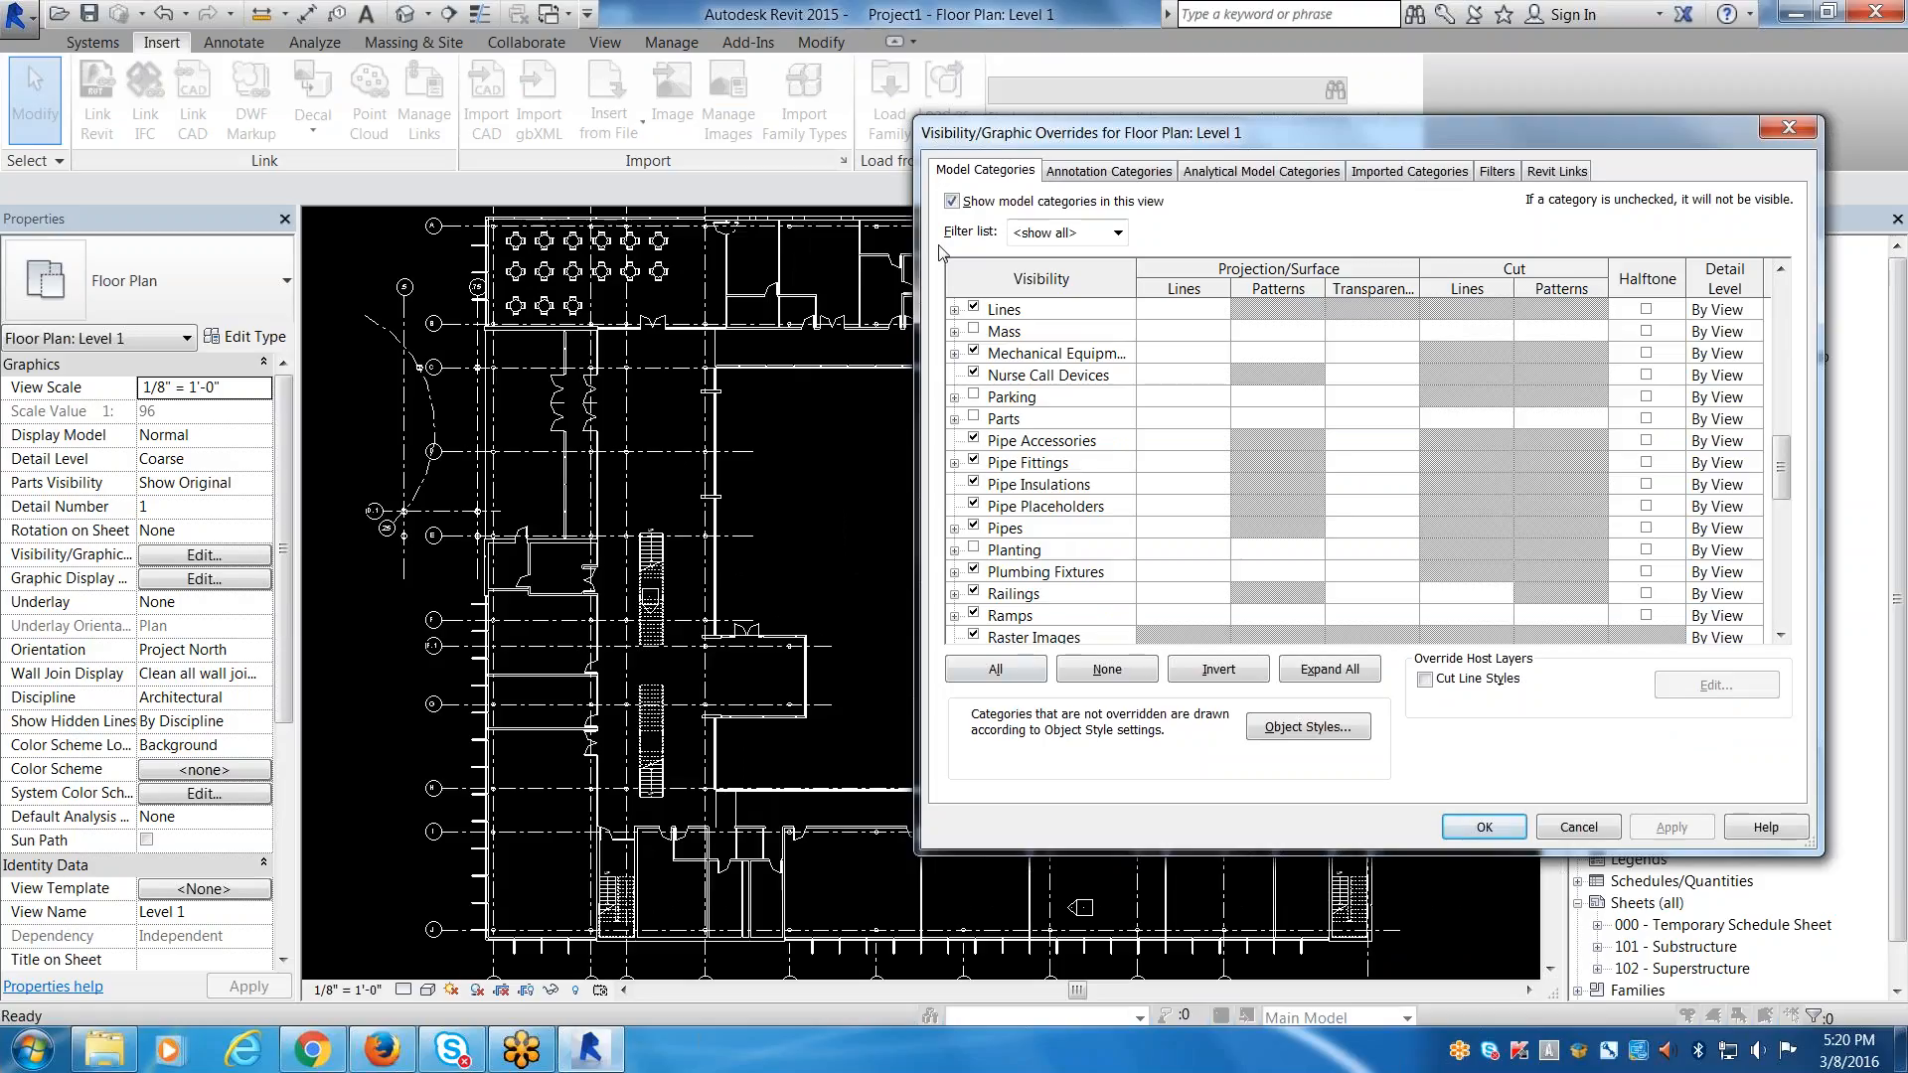
Review the annotation categories in the view's visibility overrides down to Grids and Levels, and close the settings.
left_click(1093, 177)
left_click(1031, 567)
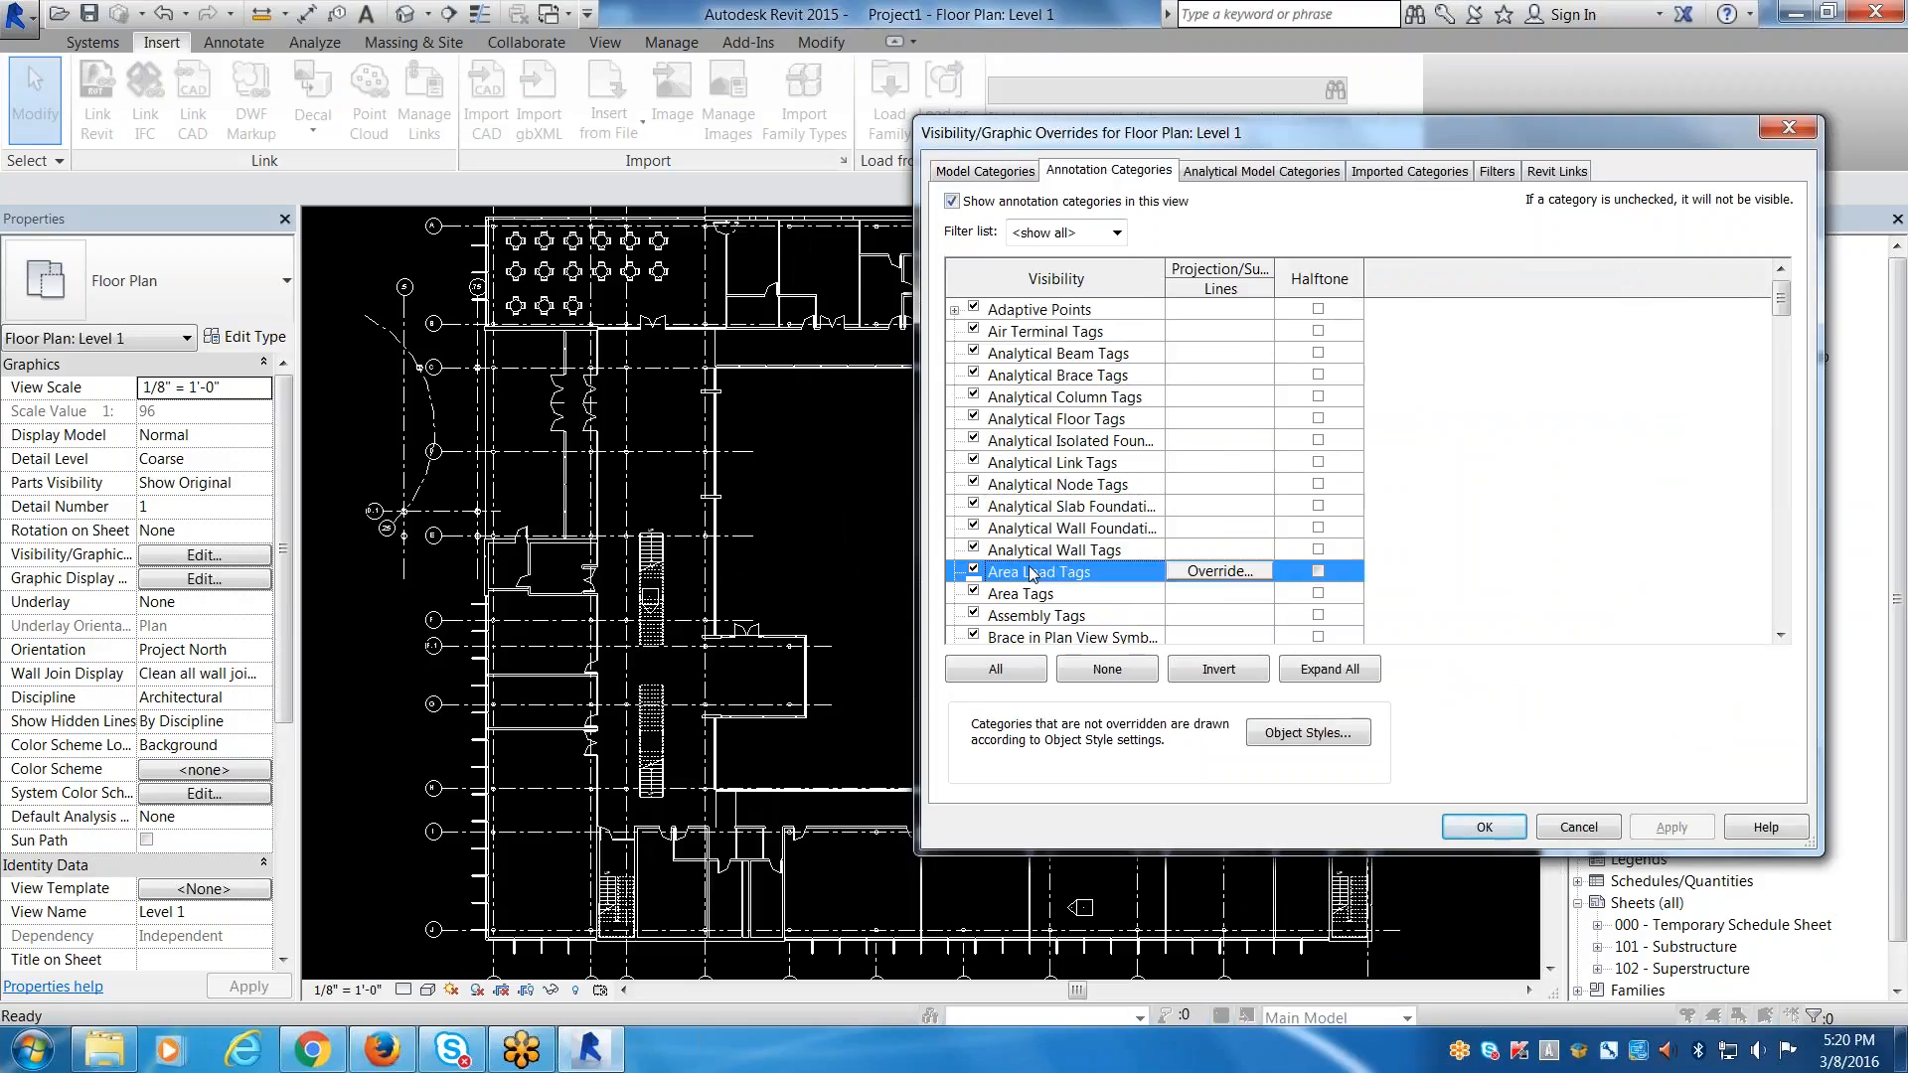
scroll(1031, 567, "down", 13)
left_click(1030, 568)
scroll(1031, 567, "down", 2)
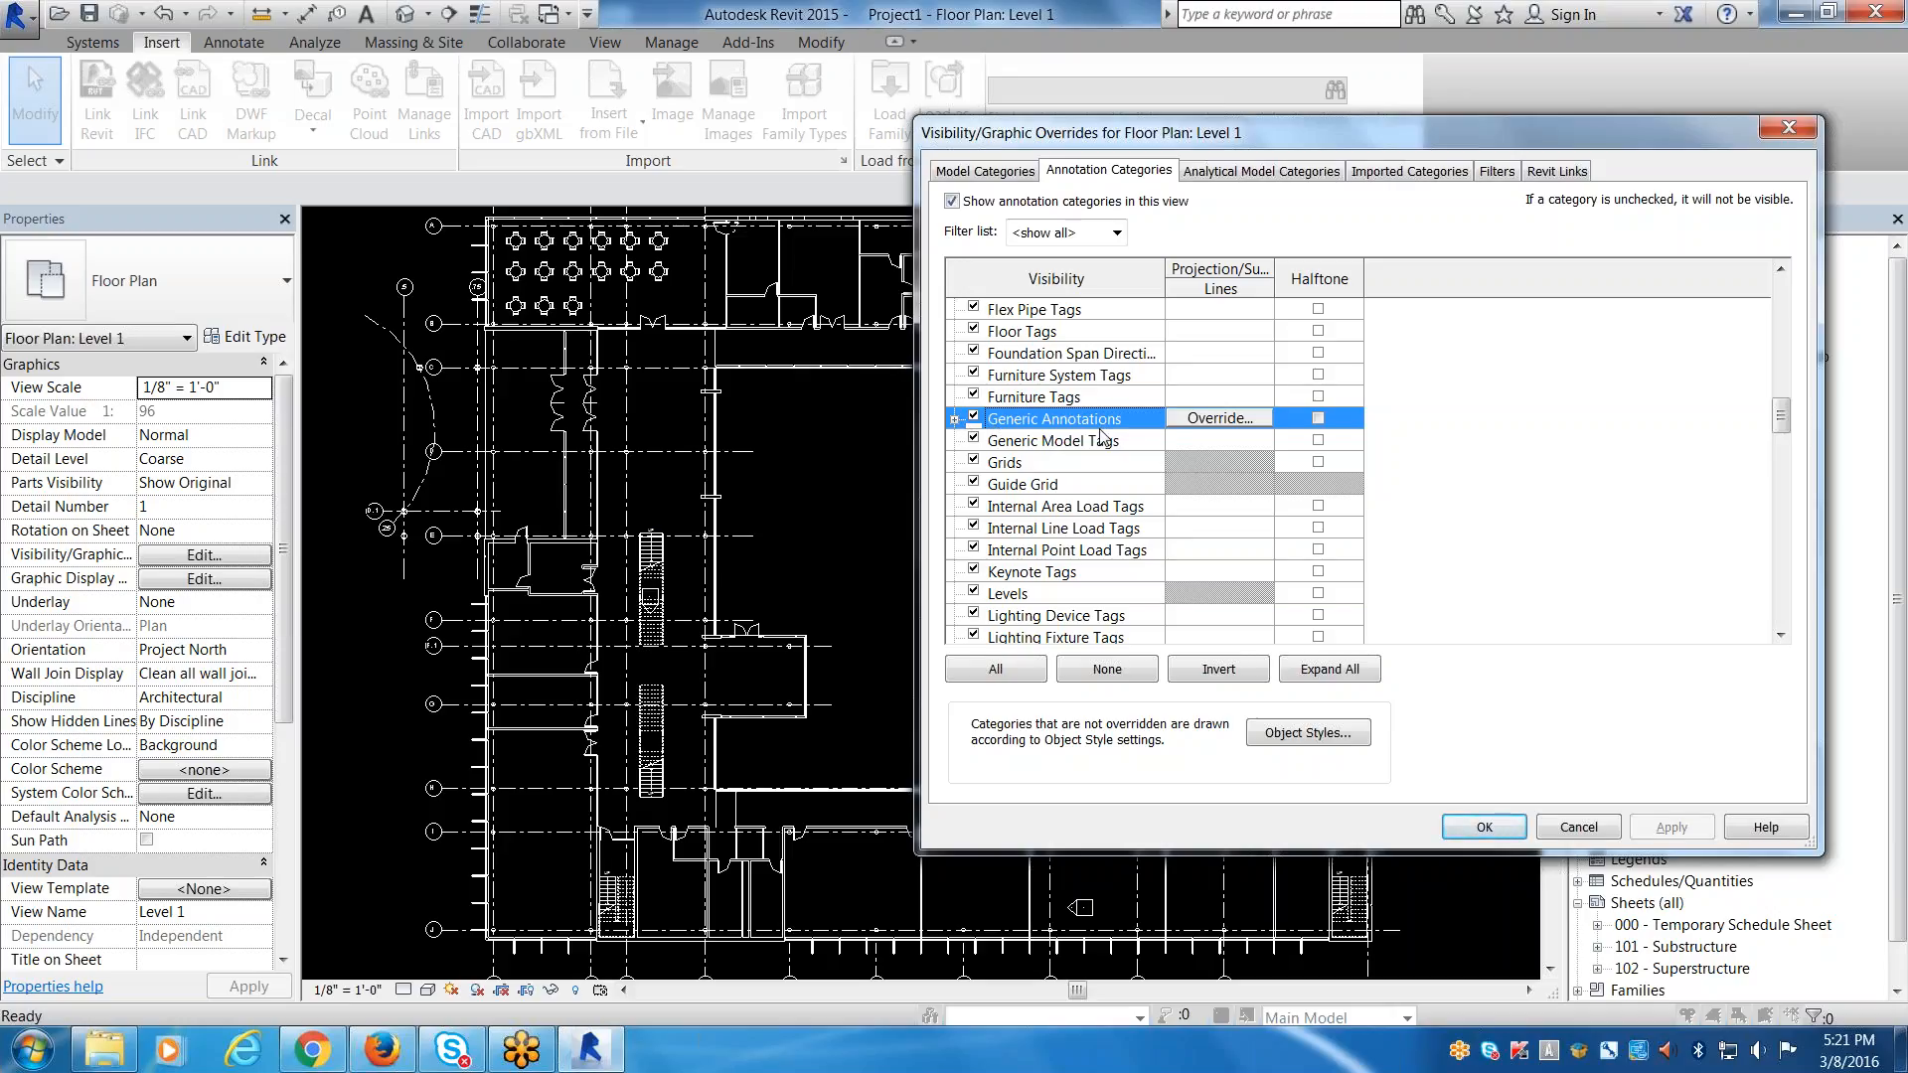
left_click(1483, 826)
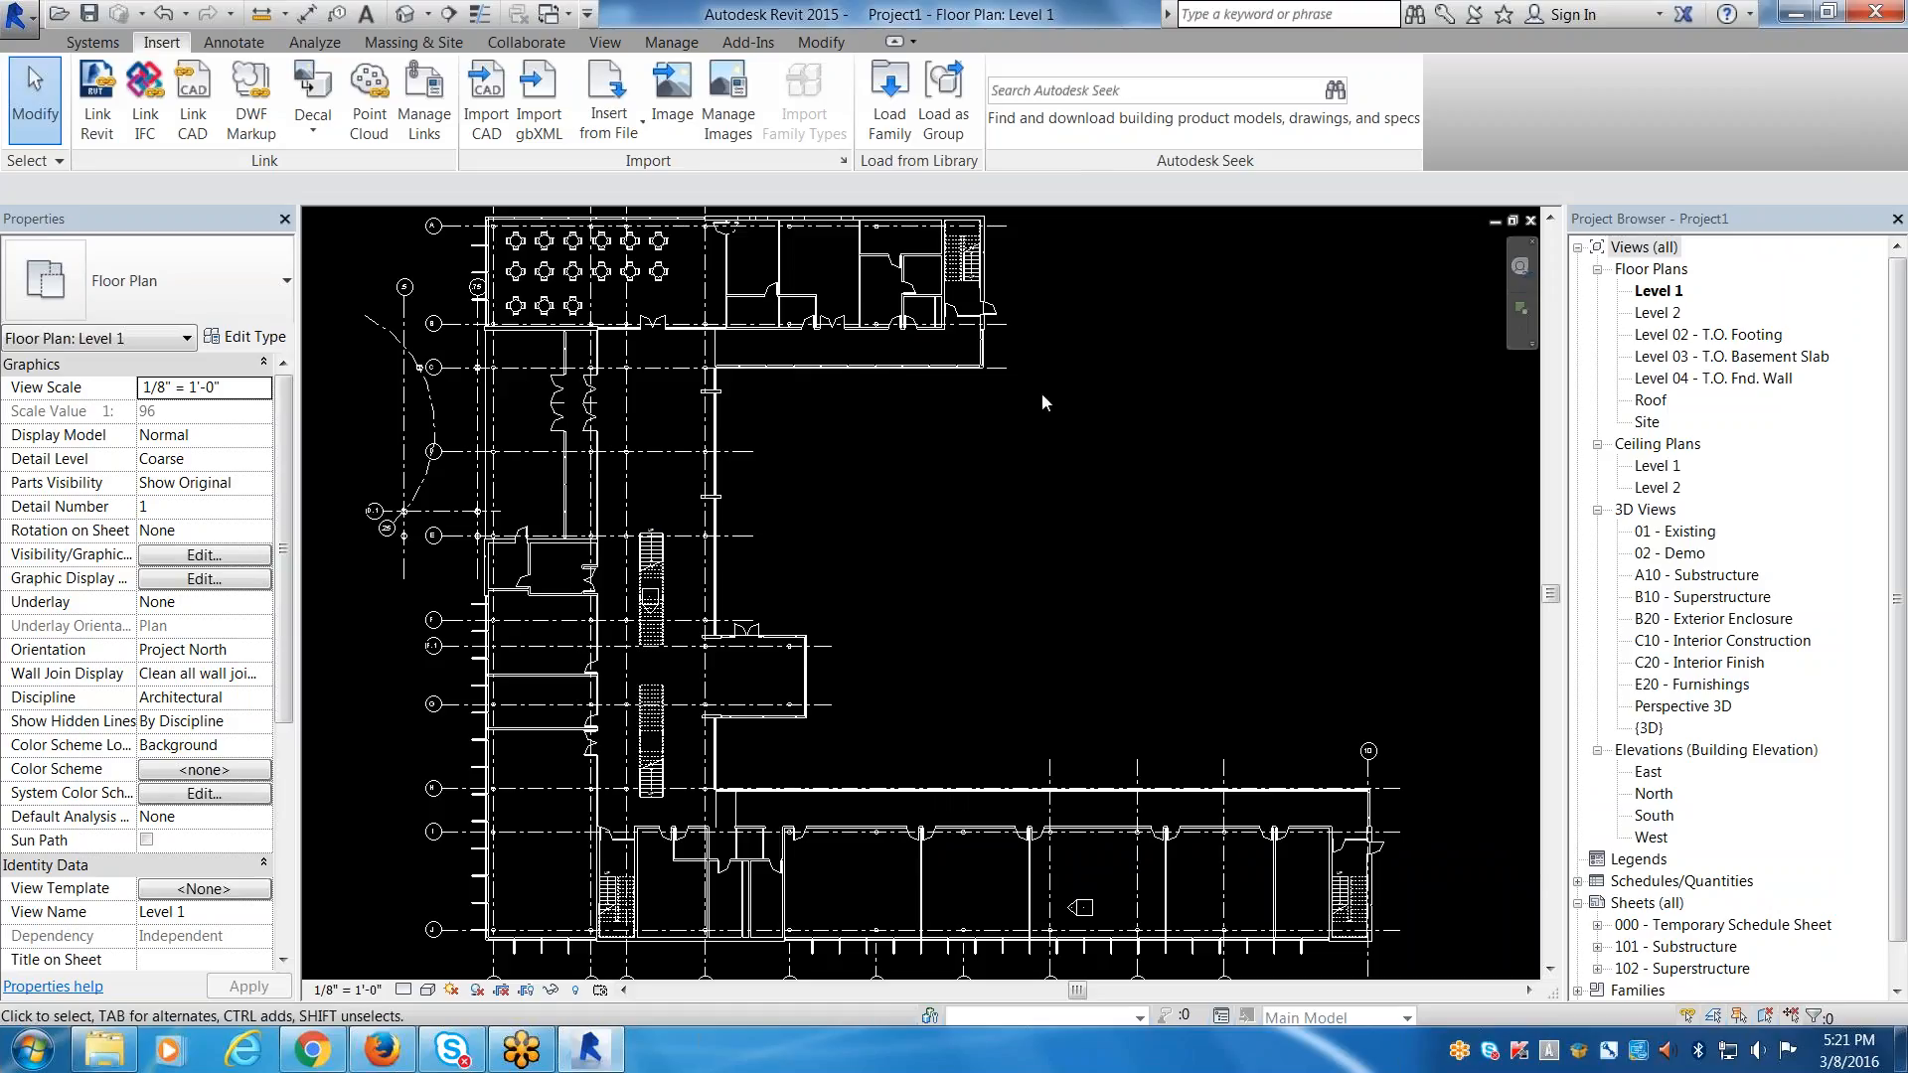
Inspect the column and grid intersections around grids F to H in the plan.
scroll(504, 803, "up", 5)
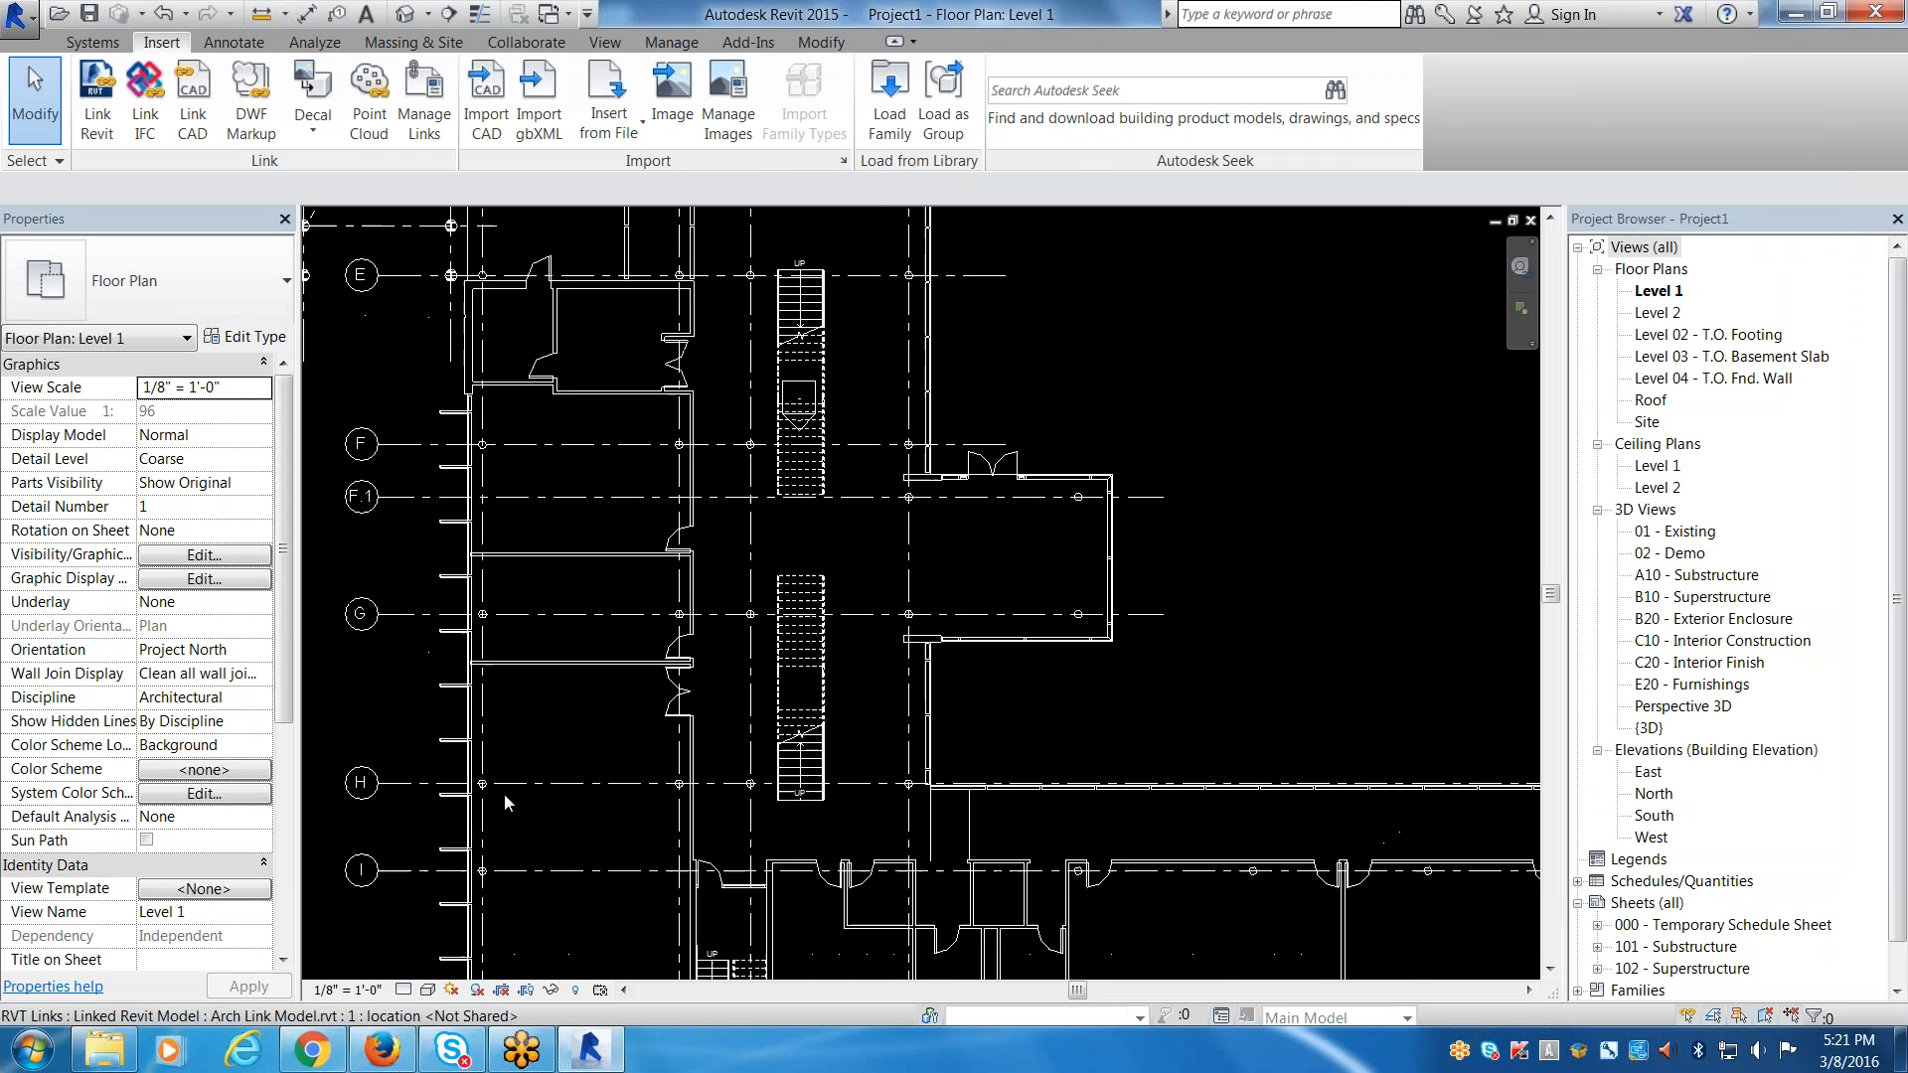
scroll(504, 794, "up", 3)
scroll(1051, 492, "up", 3)
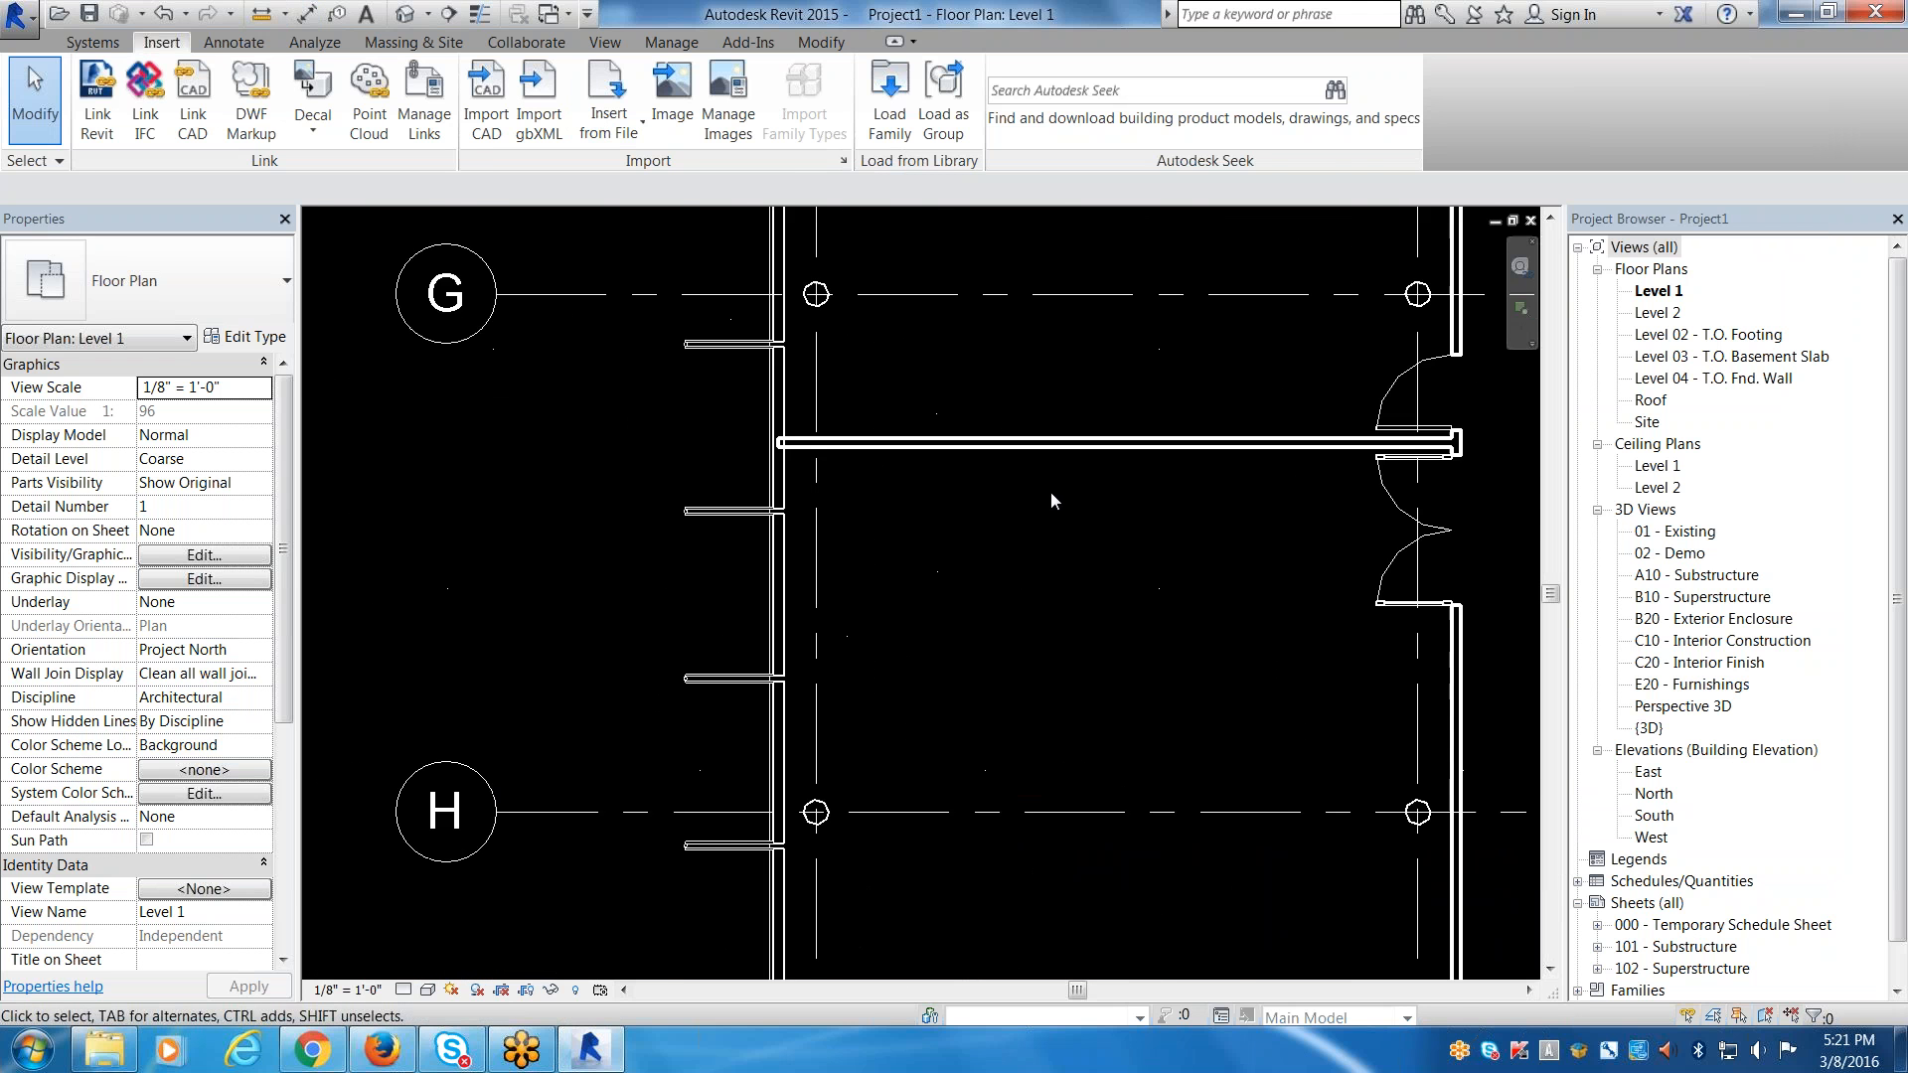
scroll(1078, 1049, "down", 4)
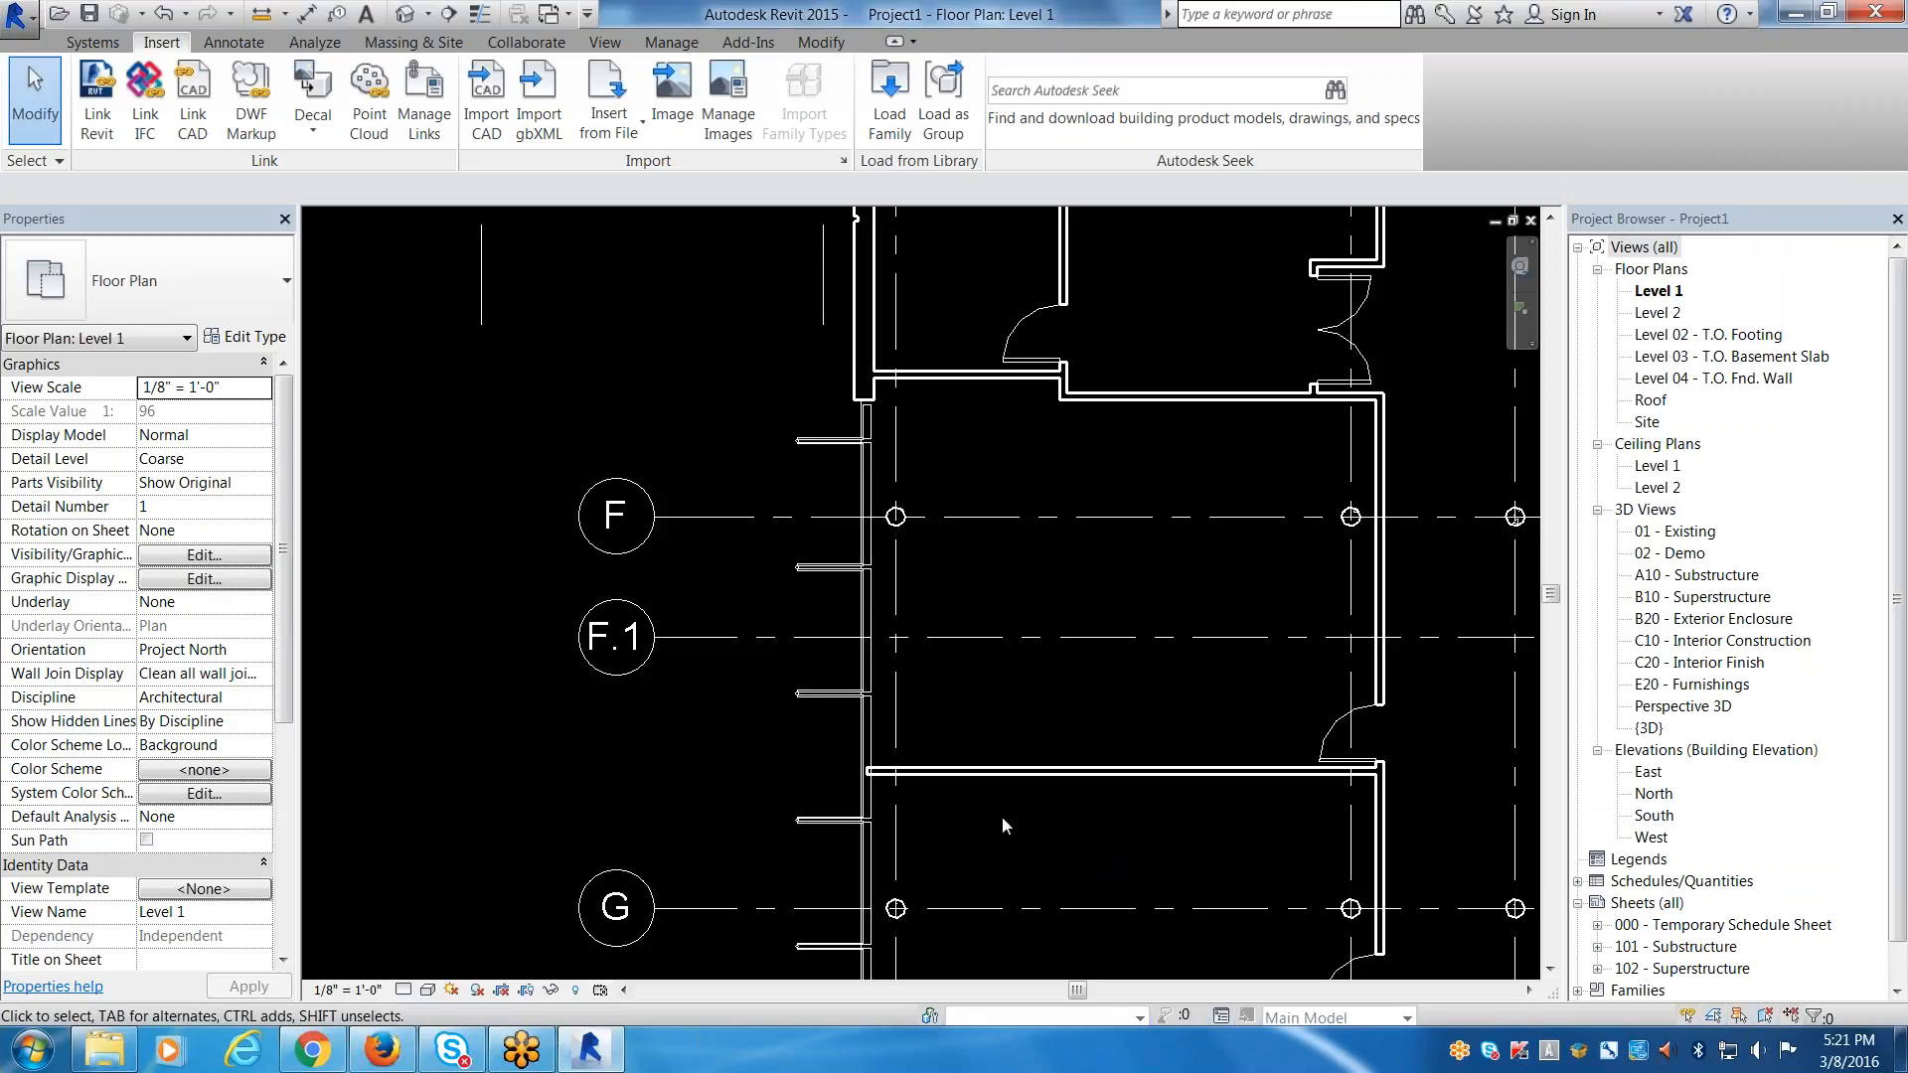
Bring up the MEP systems tools and expand the project's Families list to look through its categories.
left_click(107, 44)
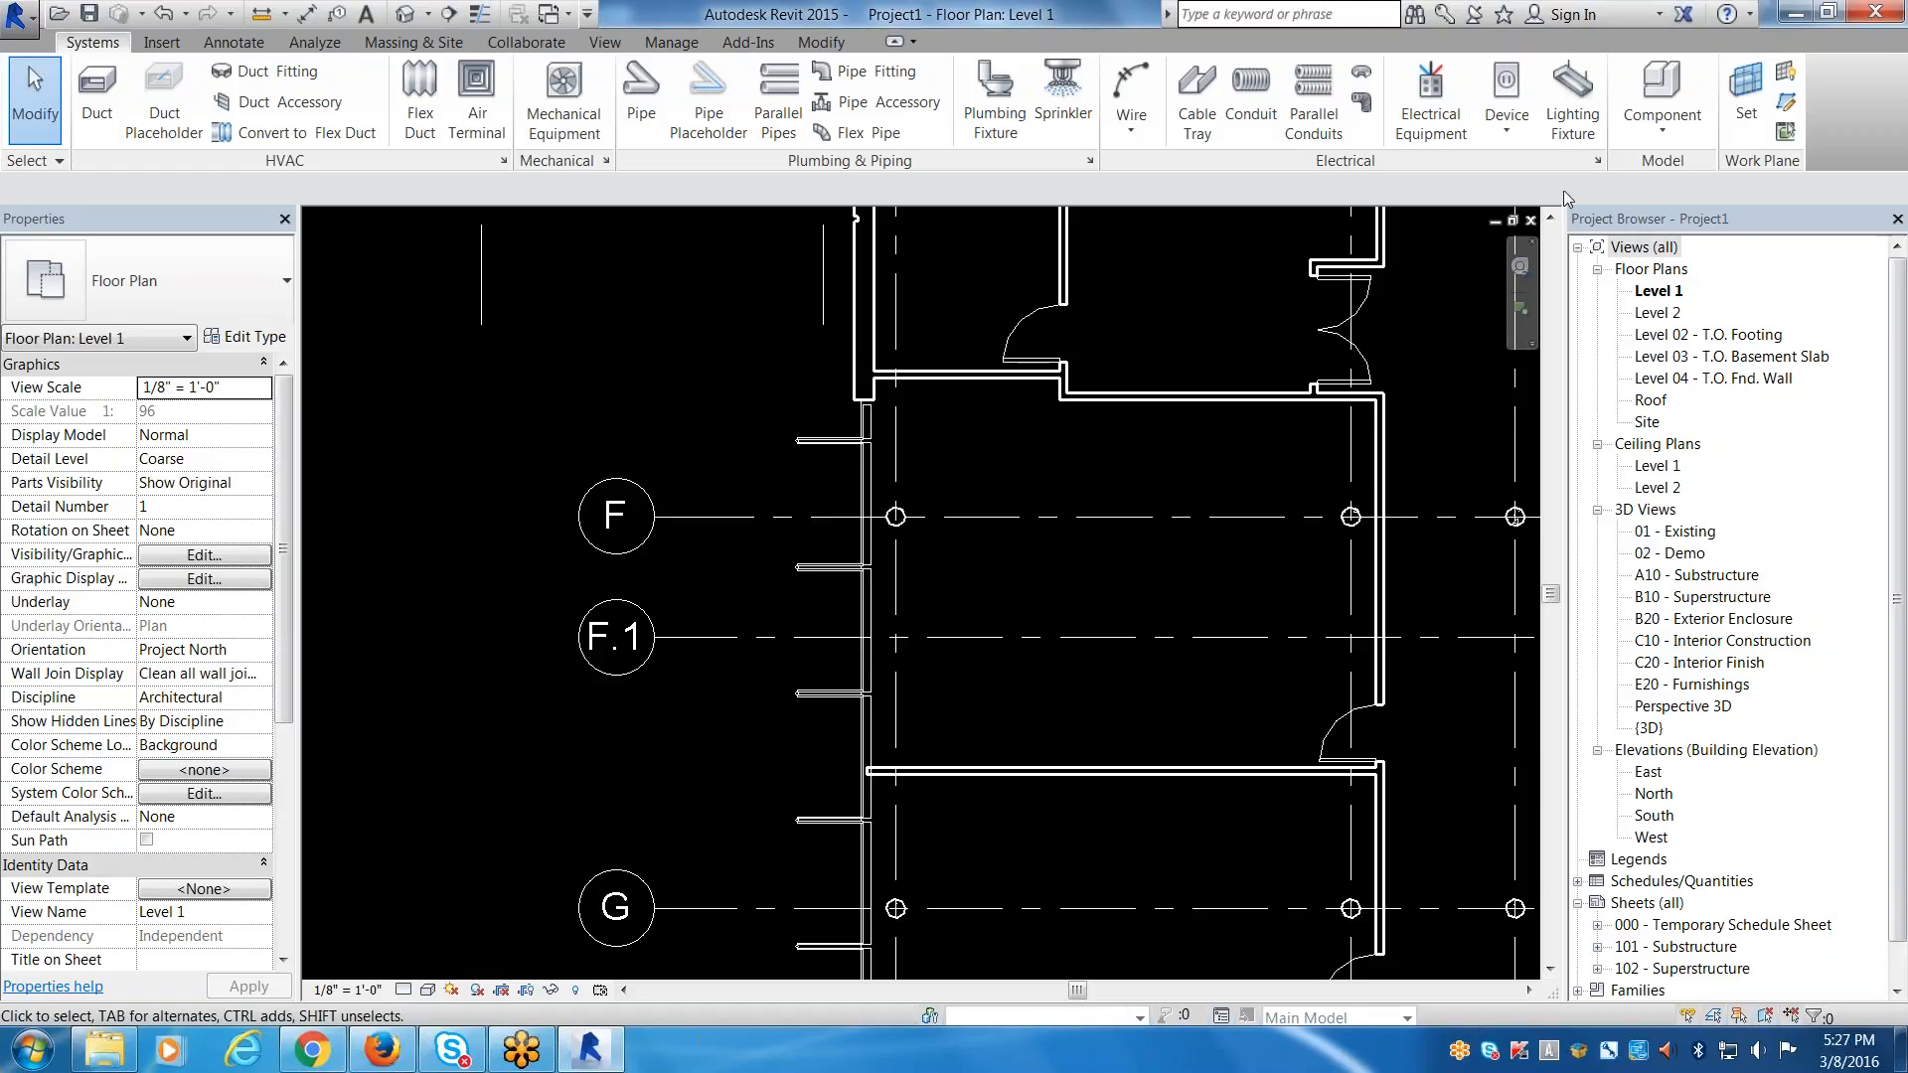
left_click_drag(1892, 318, 1892, 360)
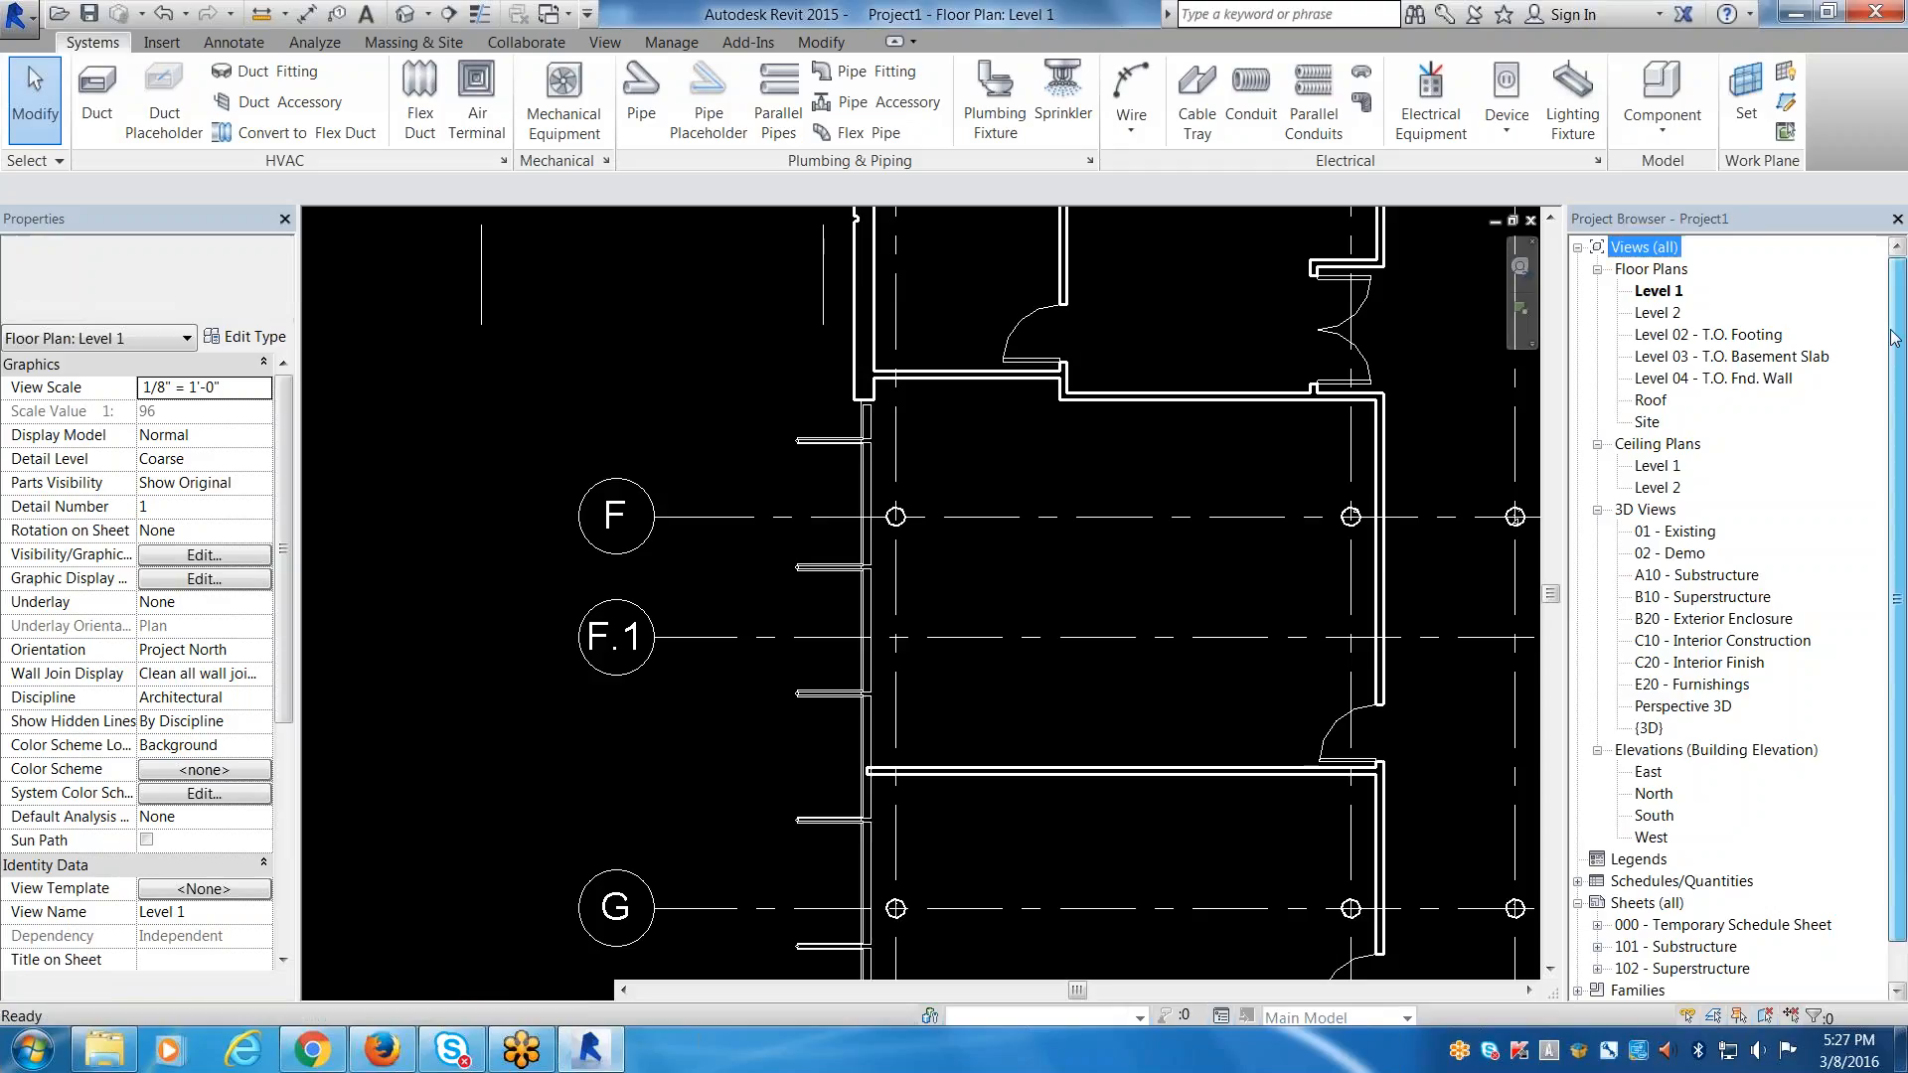
double_click(1637, 946)
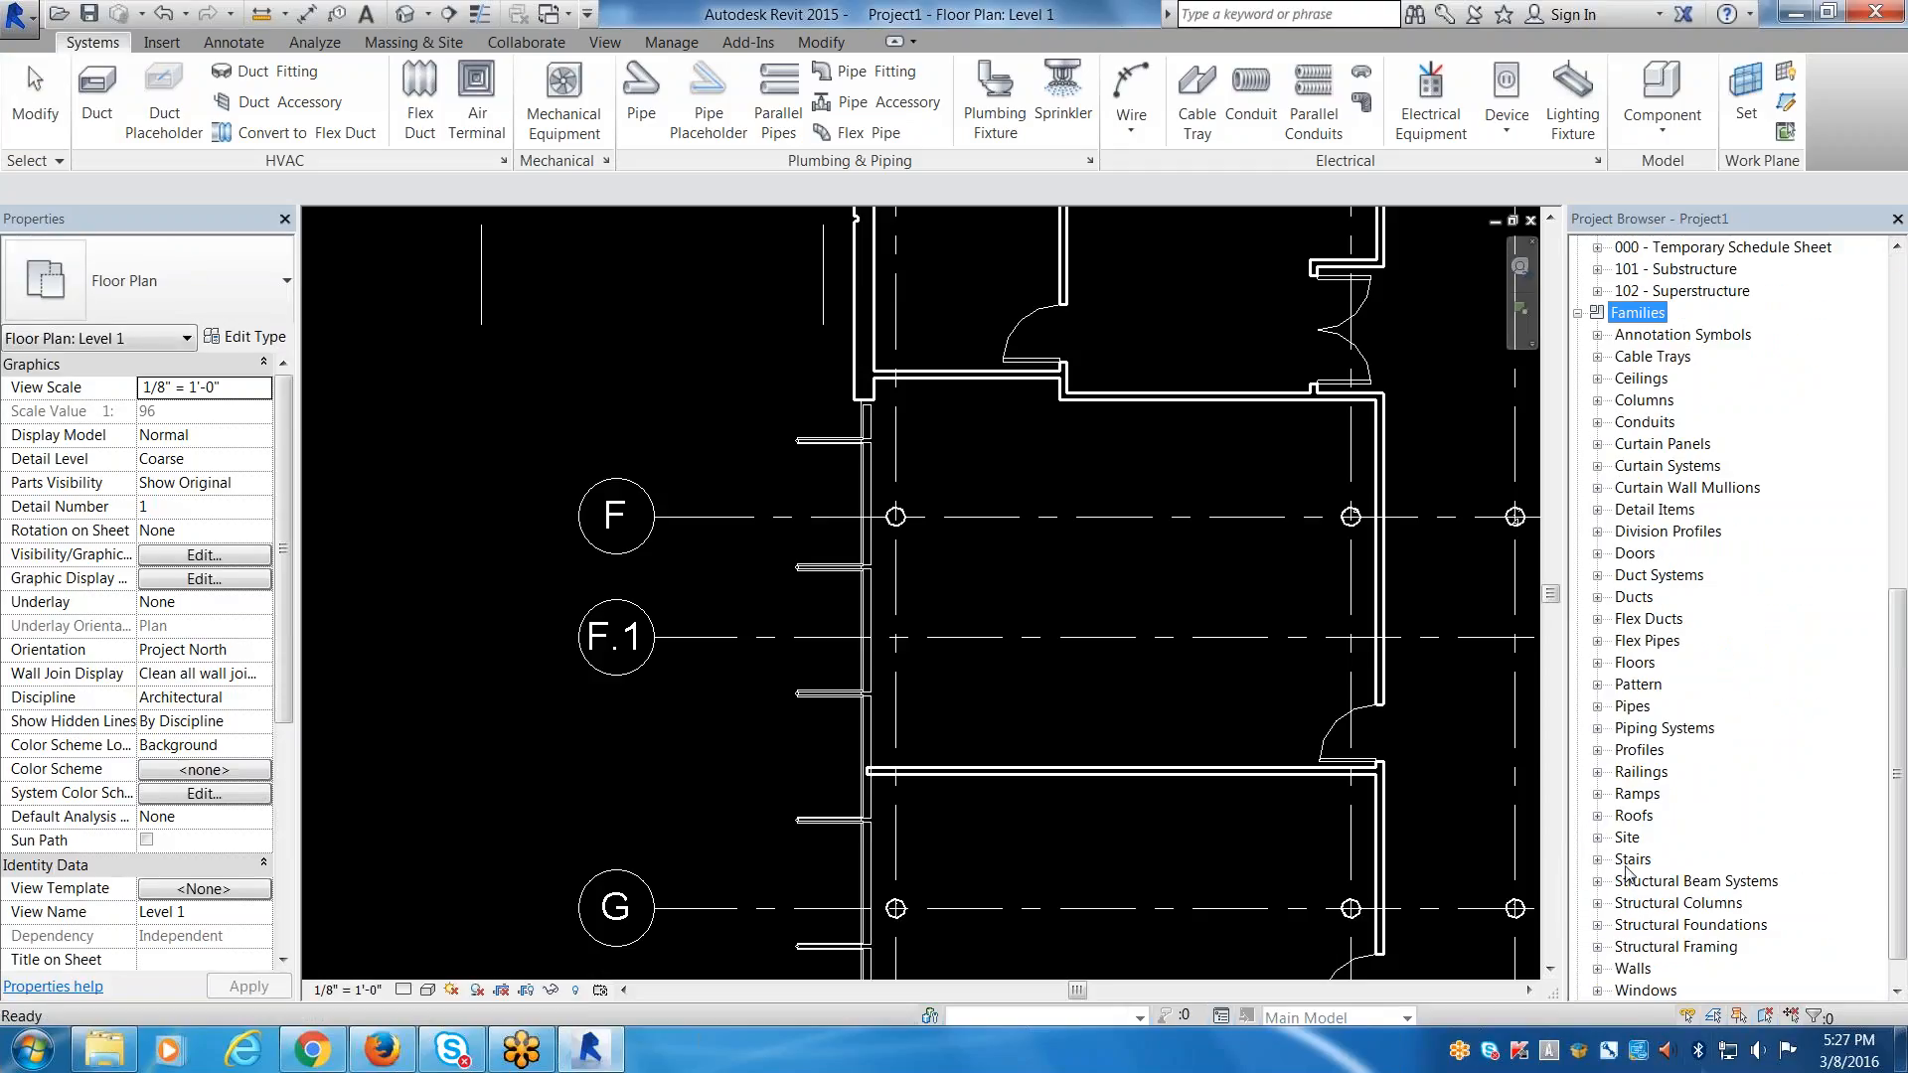
left_click(1836, 941)
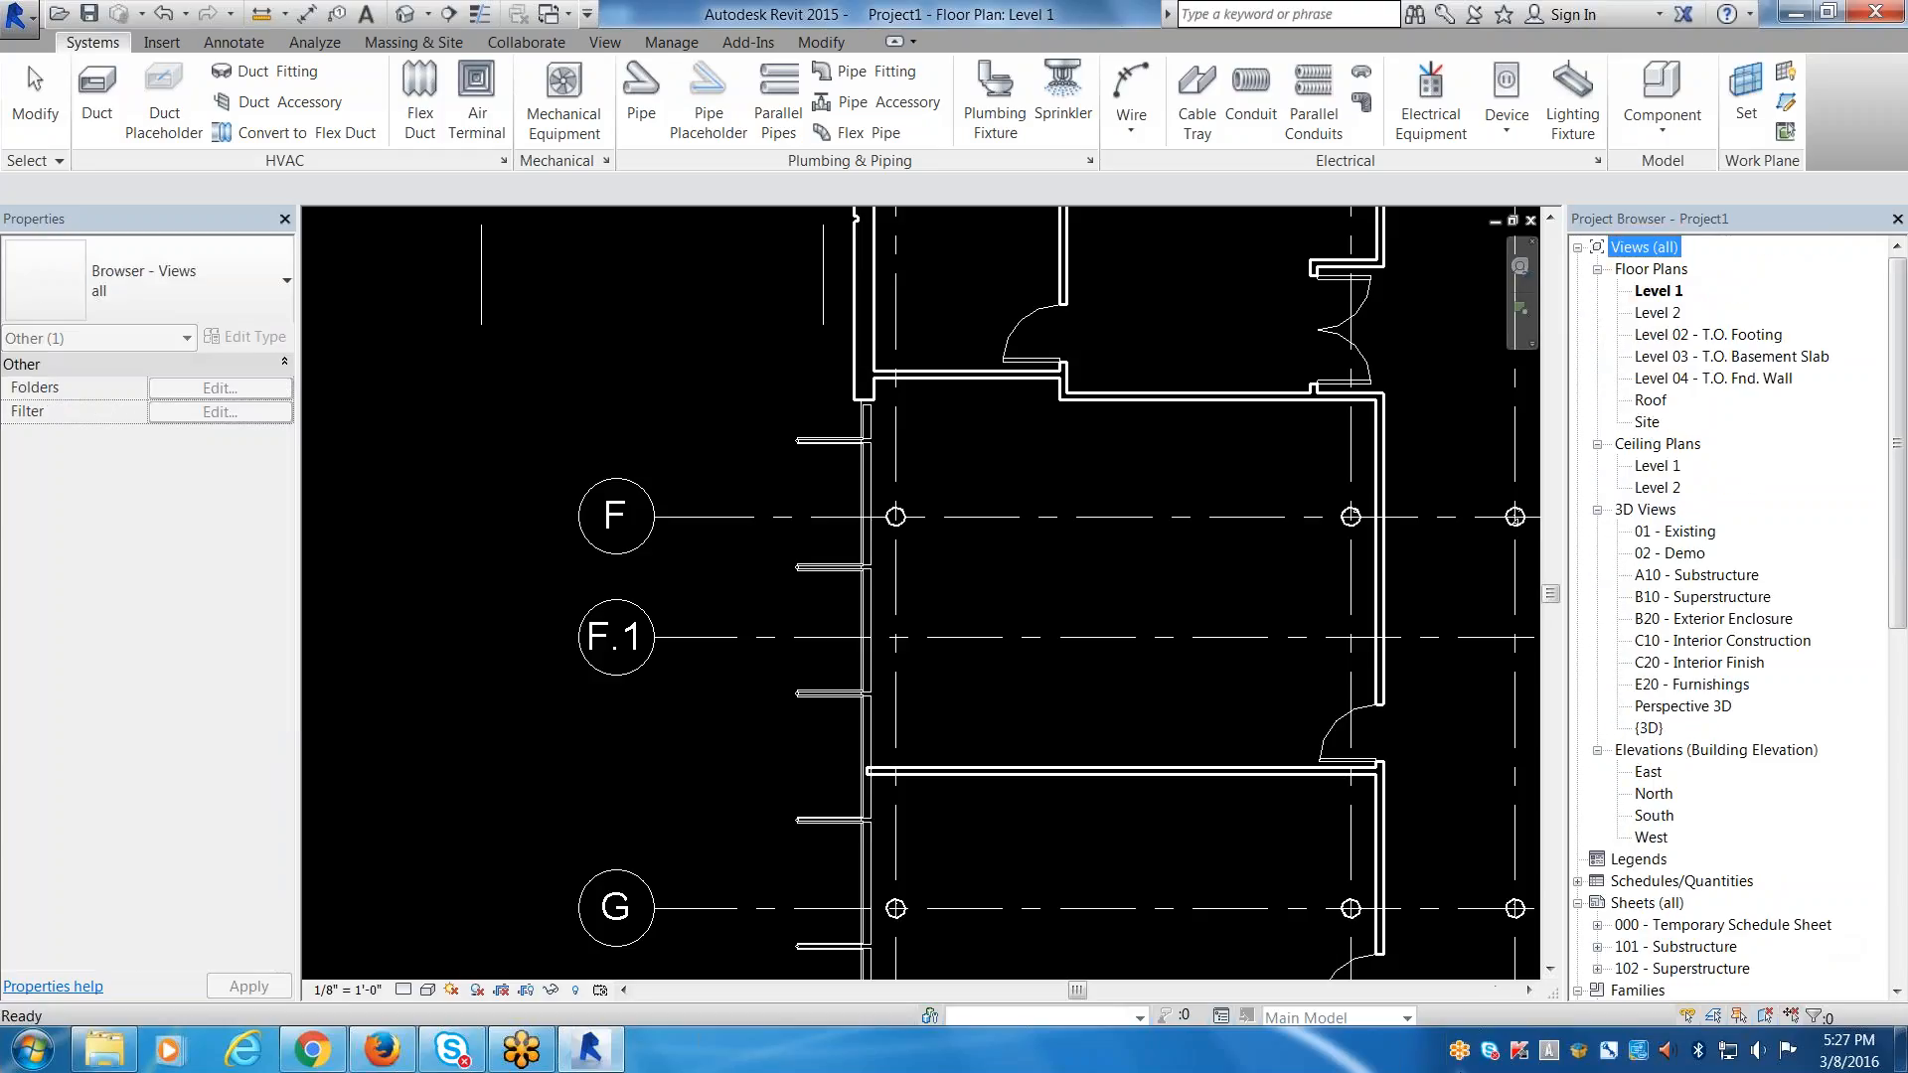
left_click(1161, 743)
key("v")
key("g")
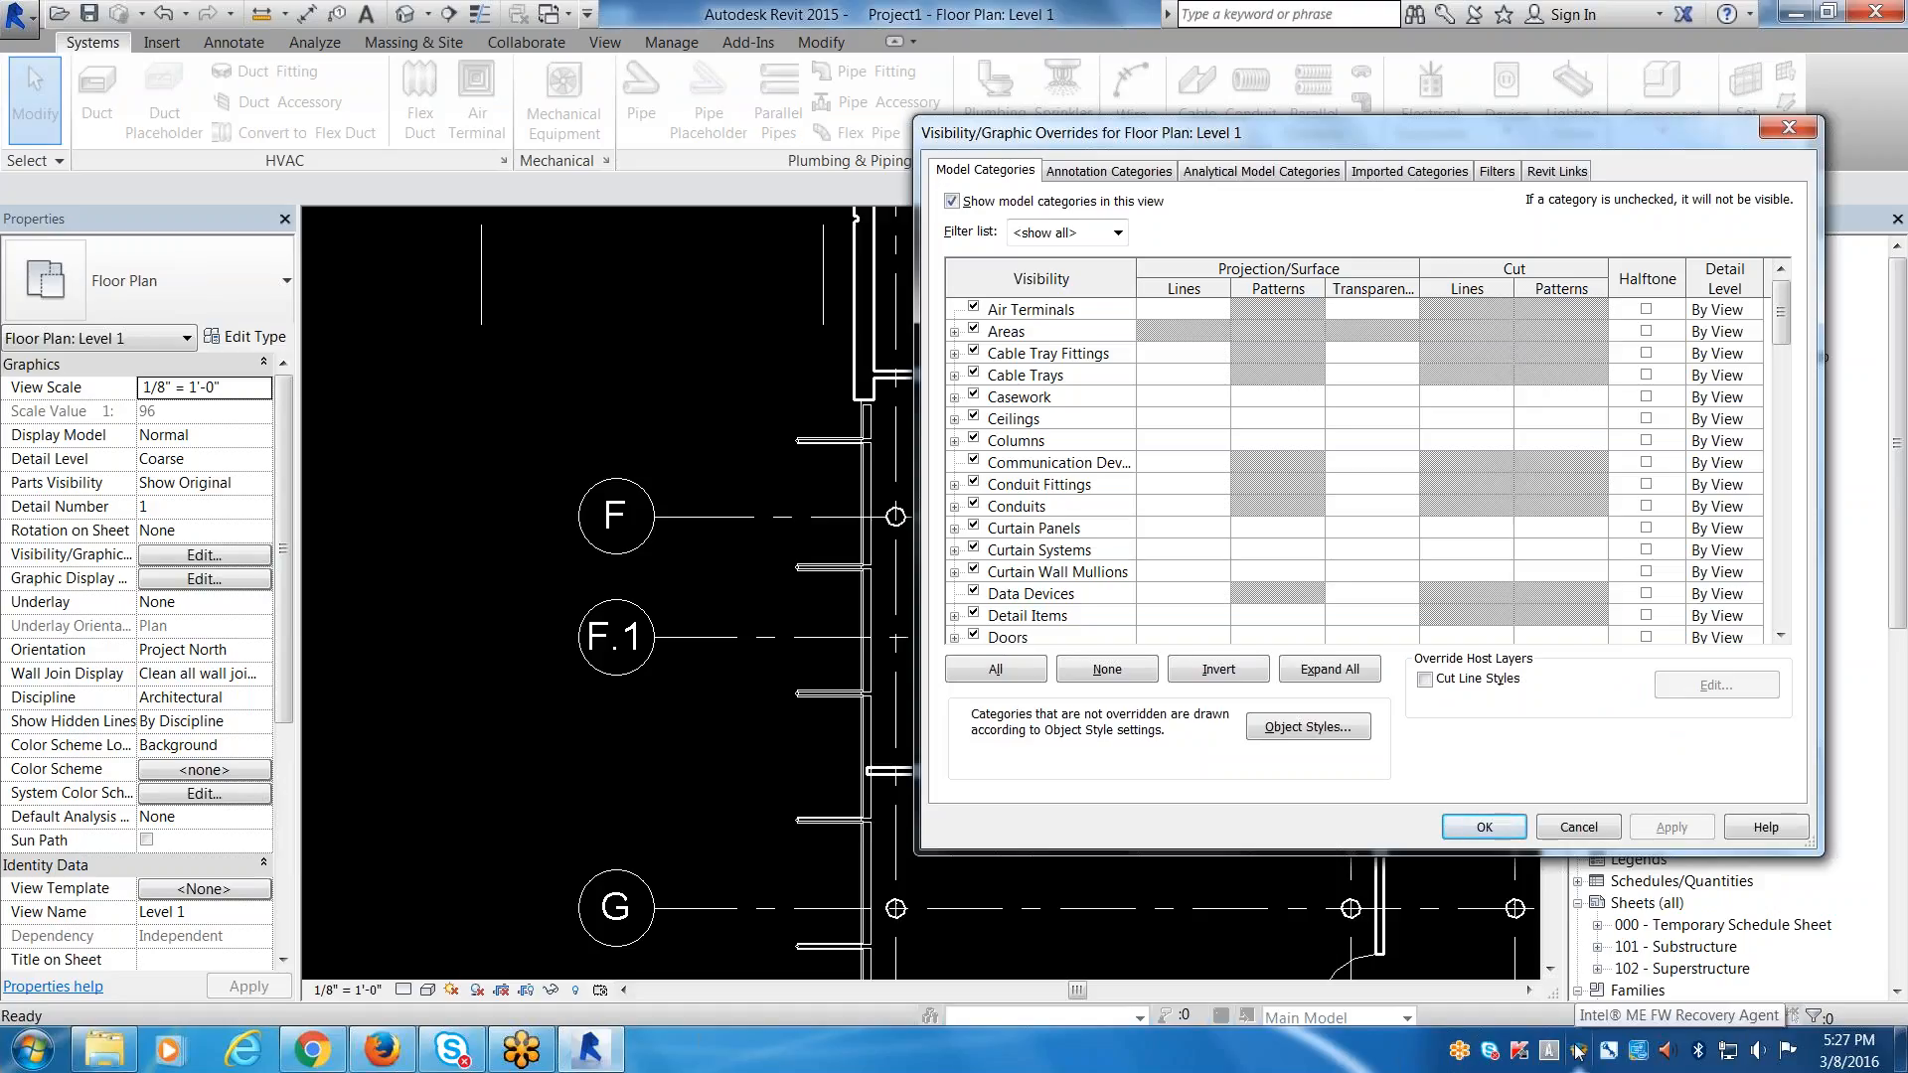
left_click(1577, 826)
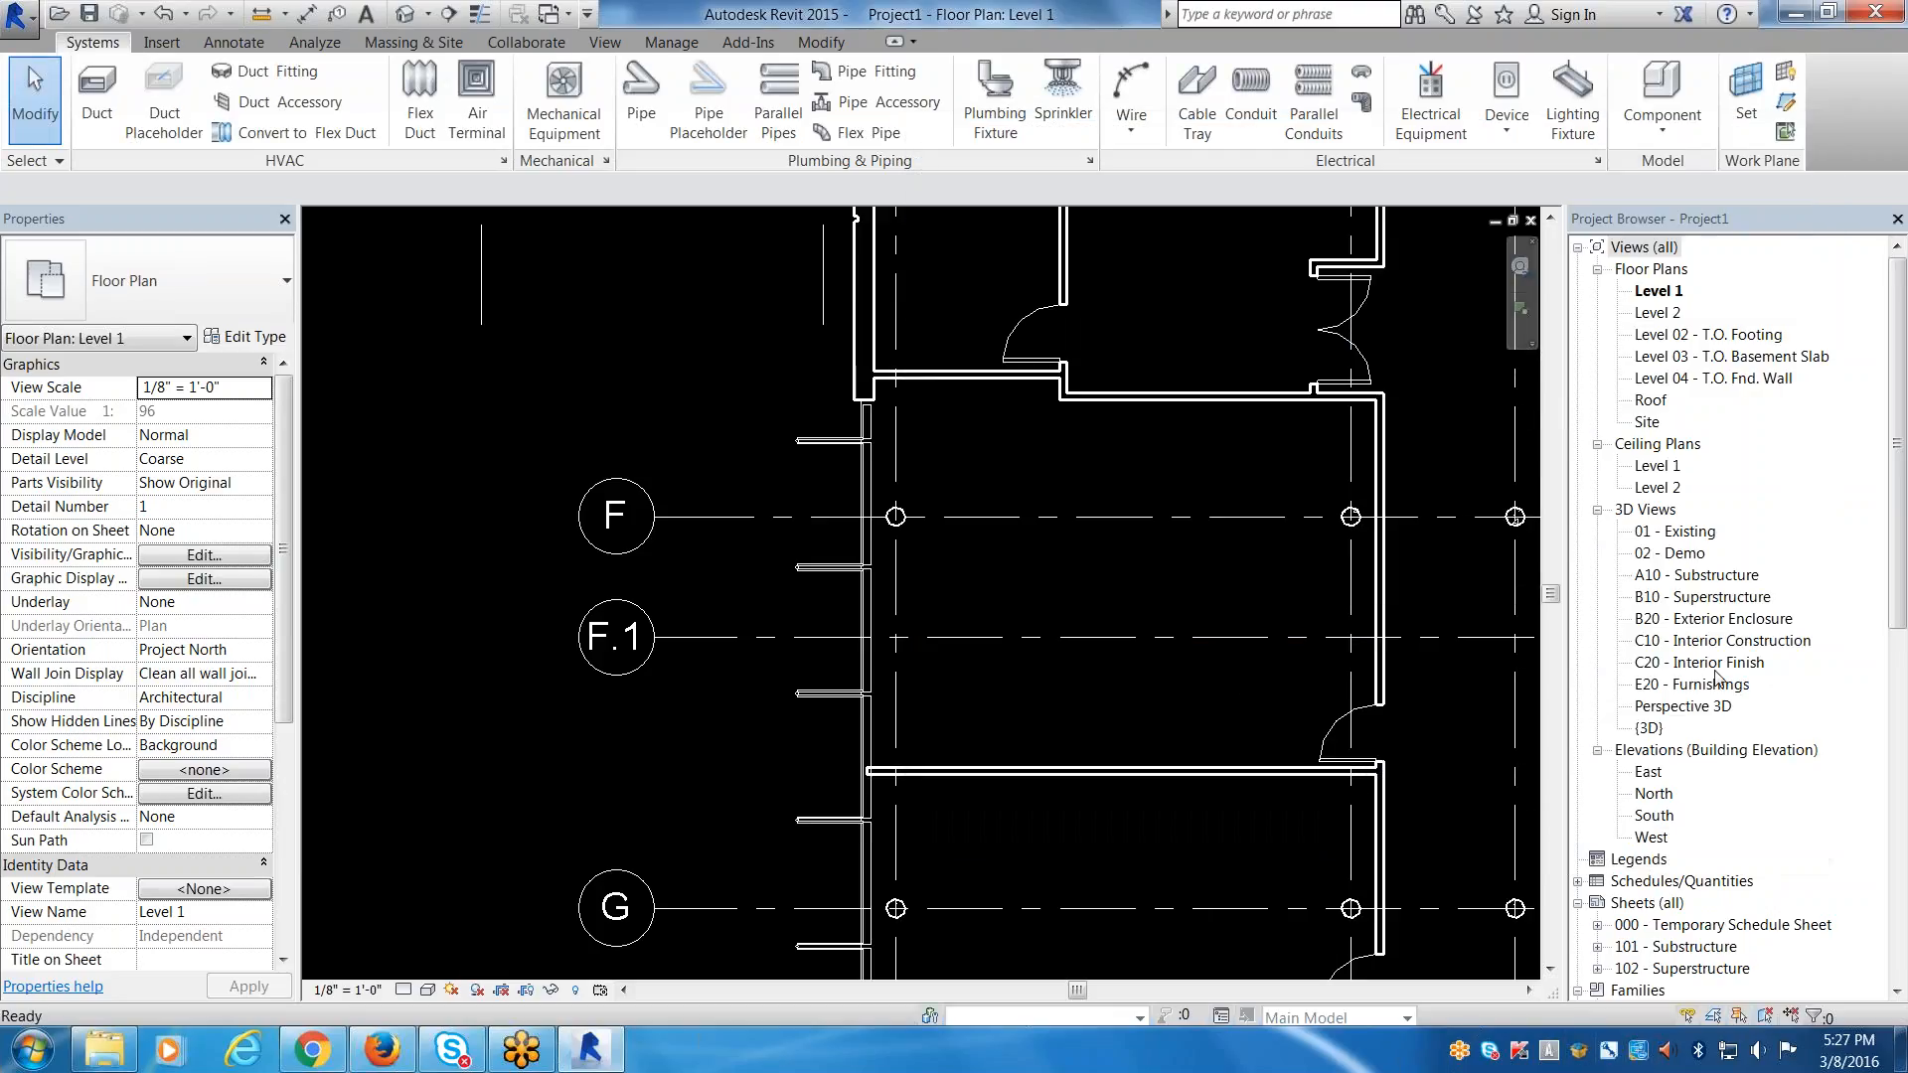
Browse the project's family categories and expand Ceilings to show its ceiling families.
left_click_drag(1896, 577, 1905, 966)
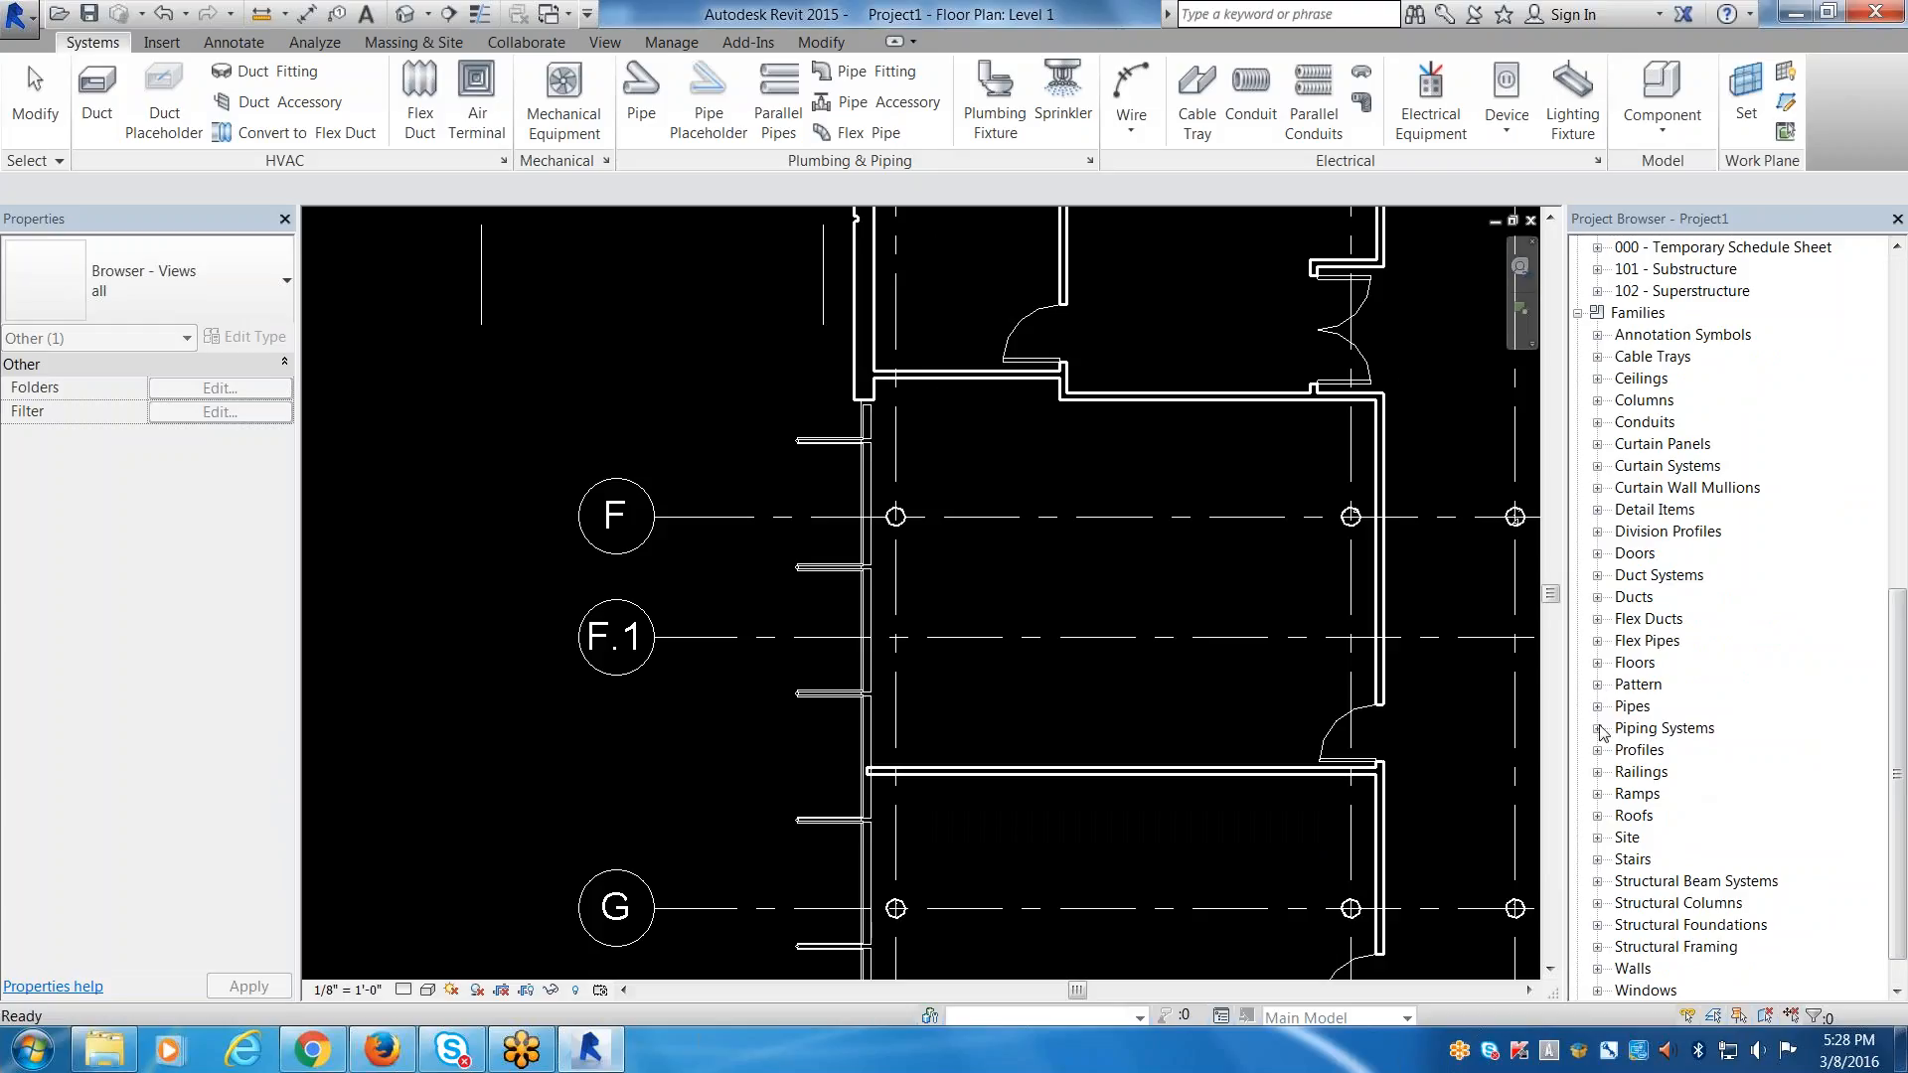
left_click(1639, 750)
scroll(1637, 785, "down", 1)
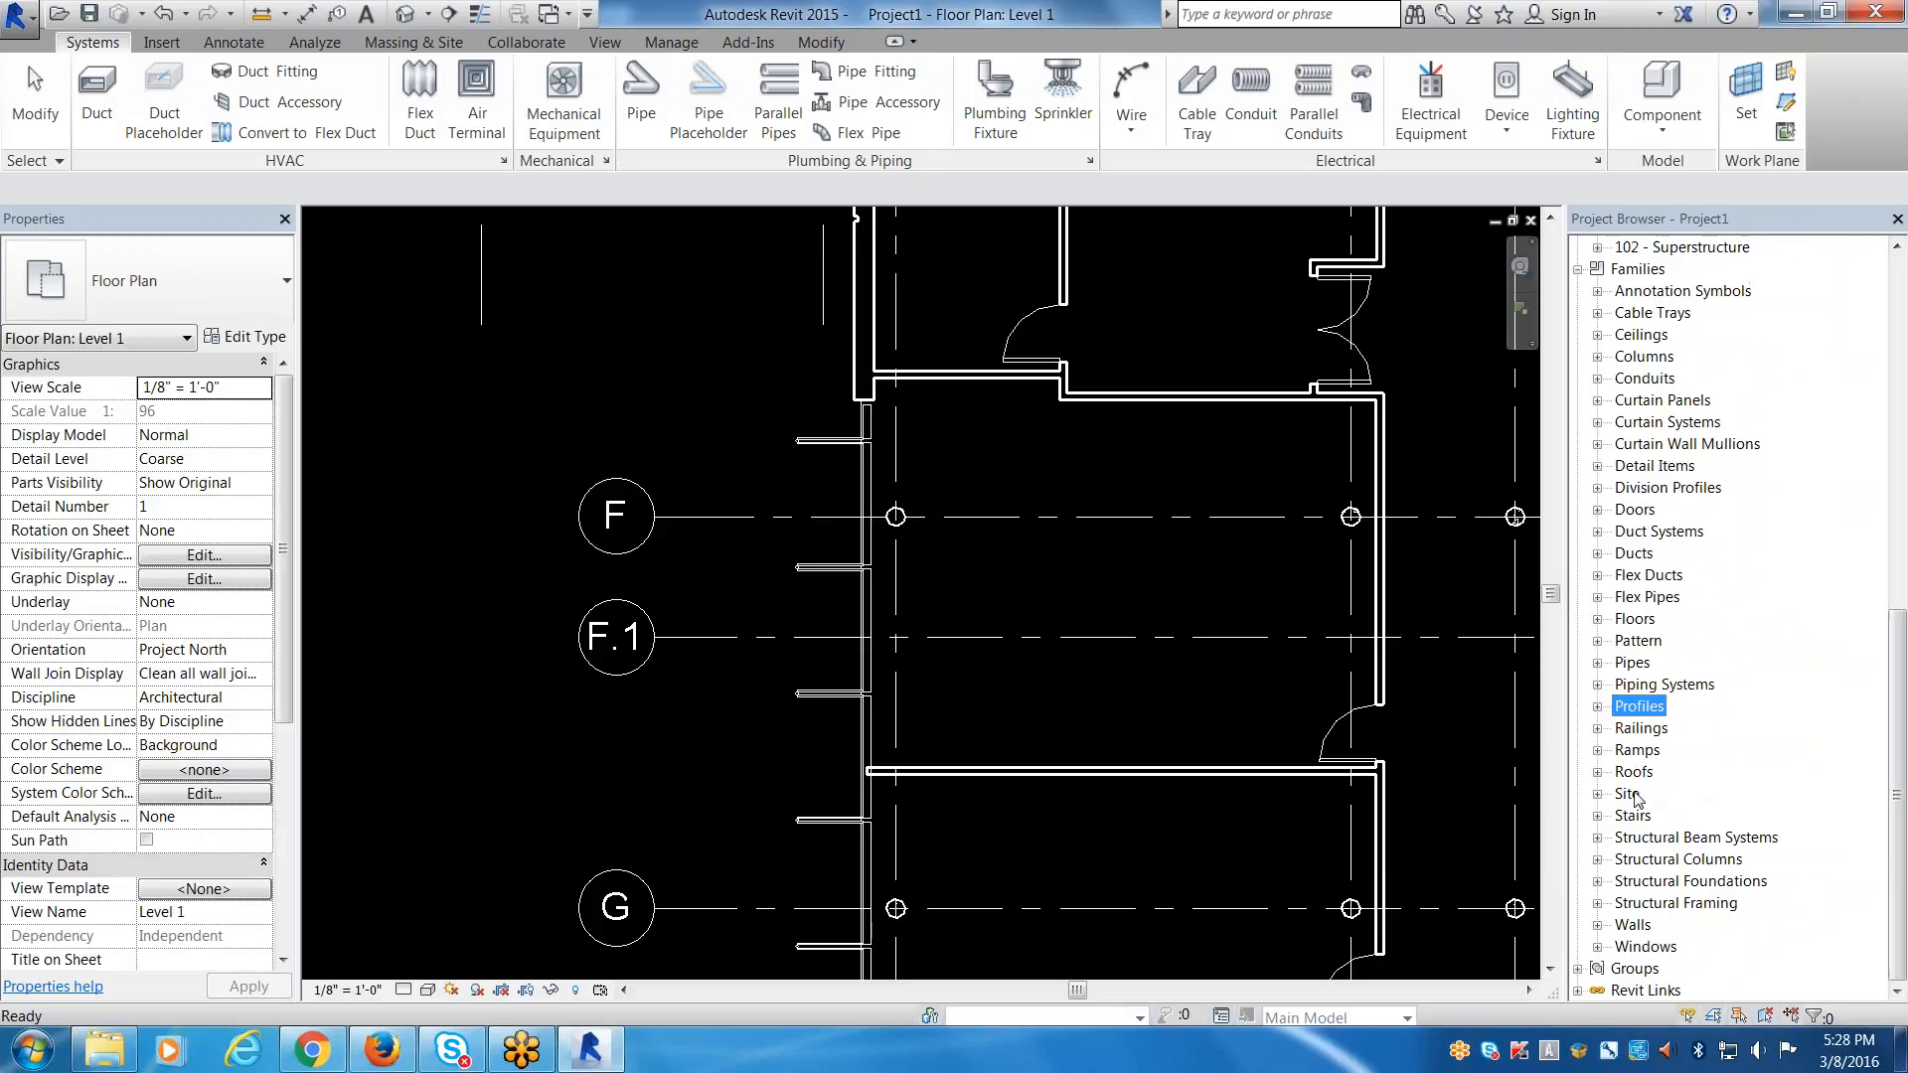
scroll(1630, 756, "down", 1)
left_click(1598, 336)
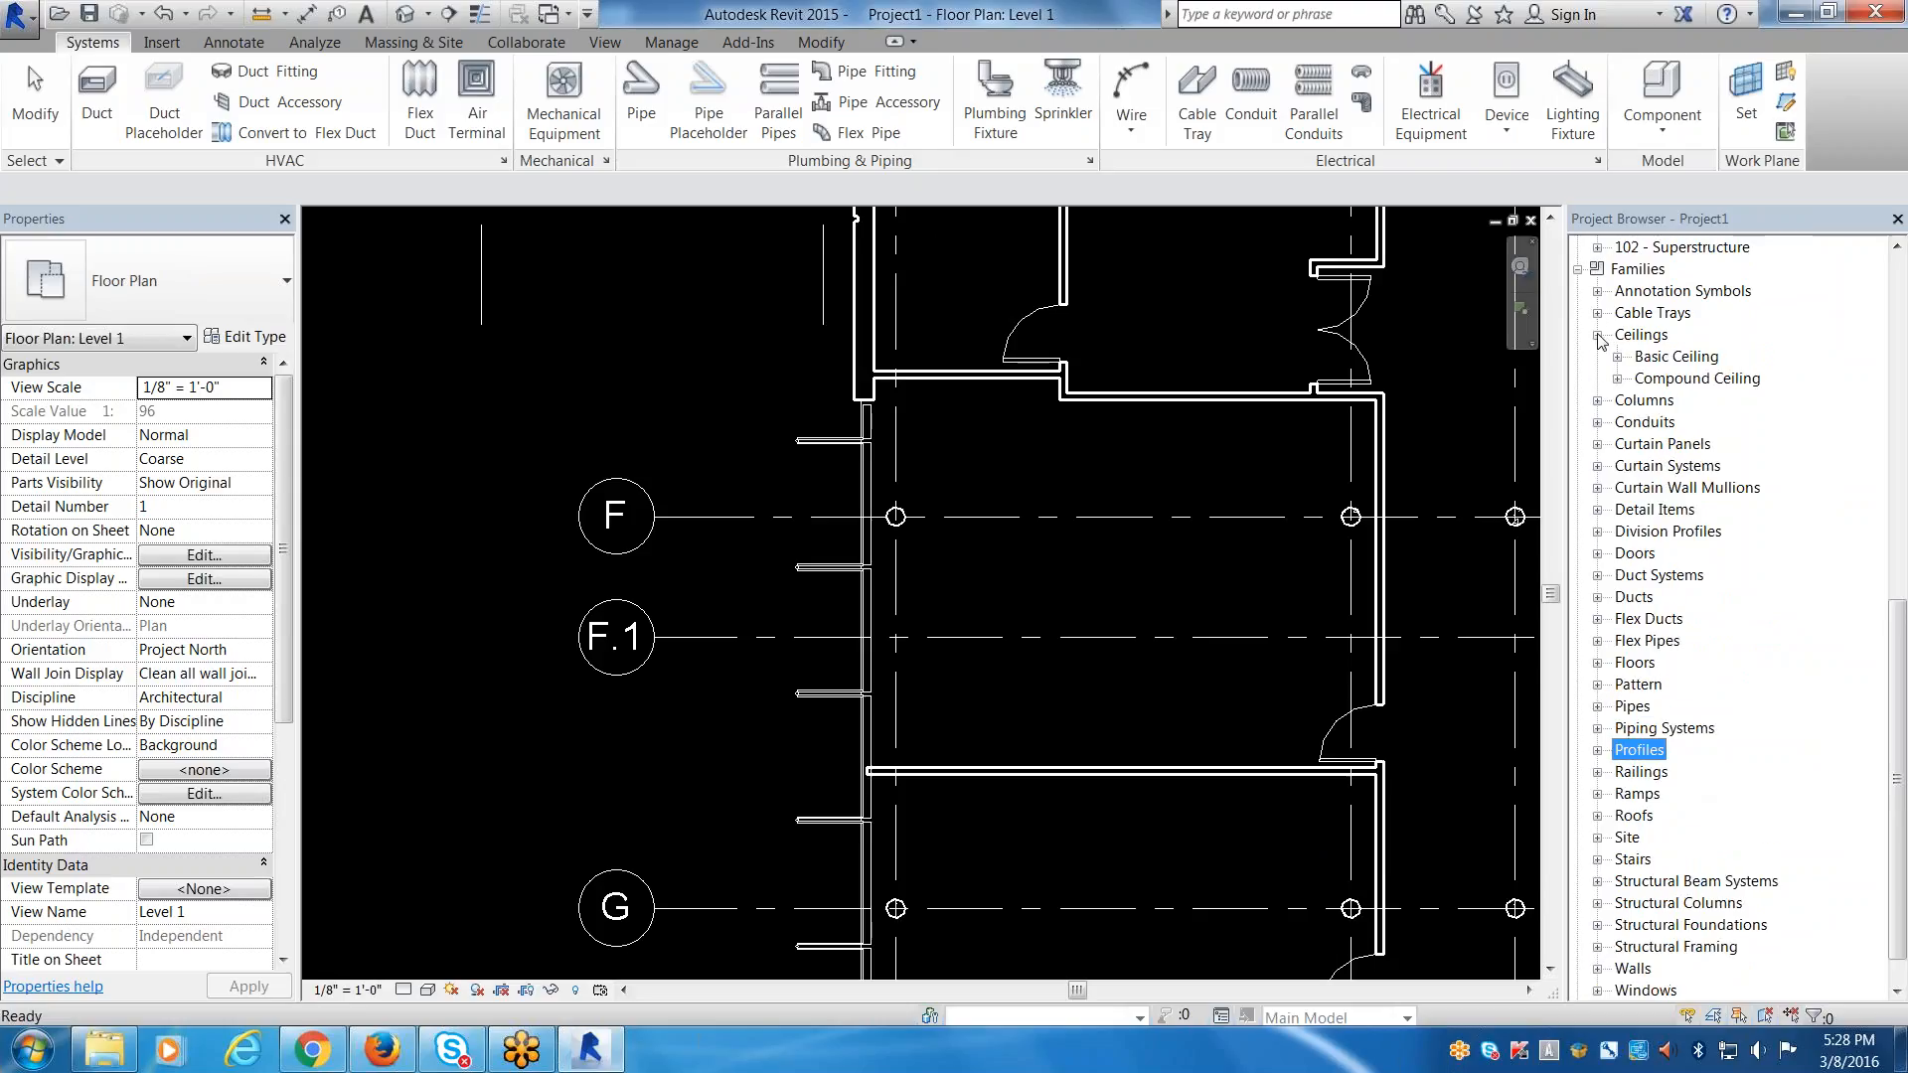
Expand the Basic Ceiling and Compound Ceiling families to show the ceiling types they contain.
left_click(1617, 356)
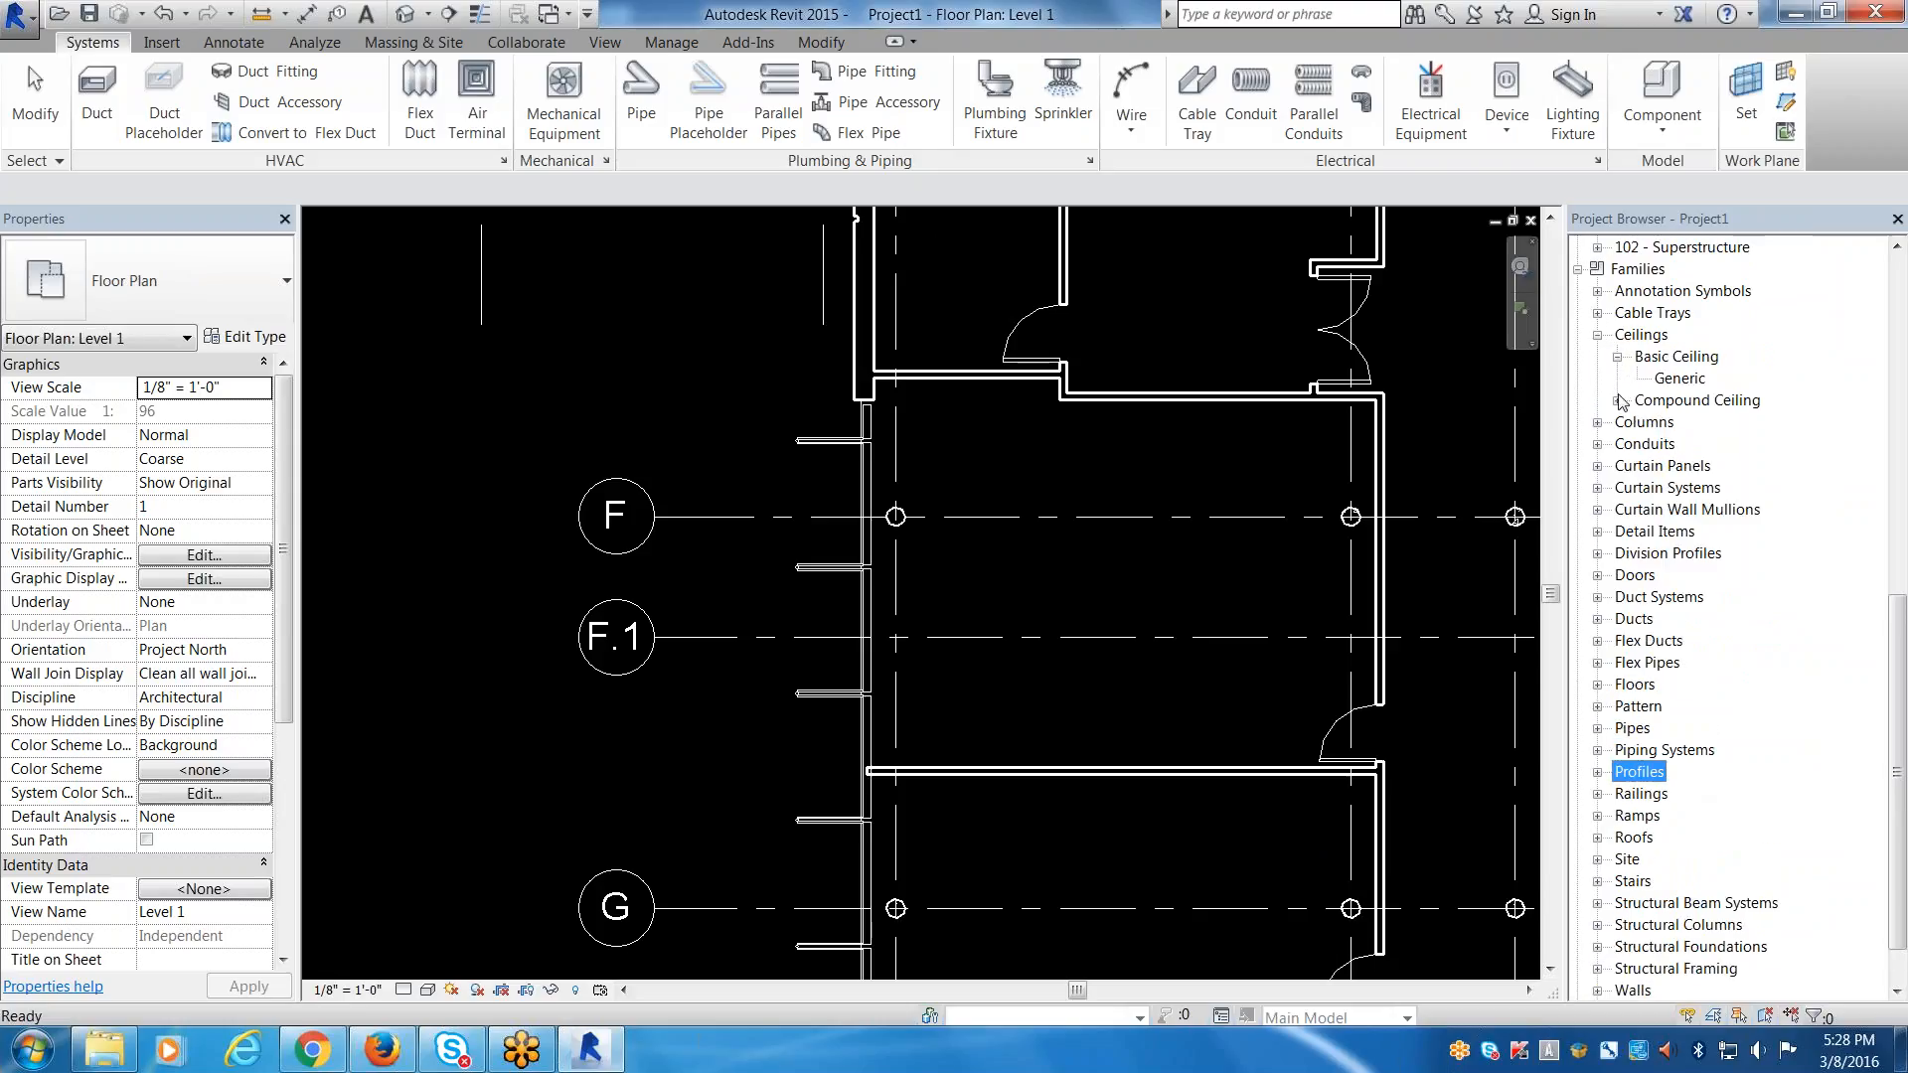
left_click(1618, 399)
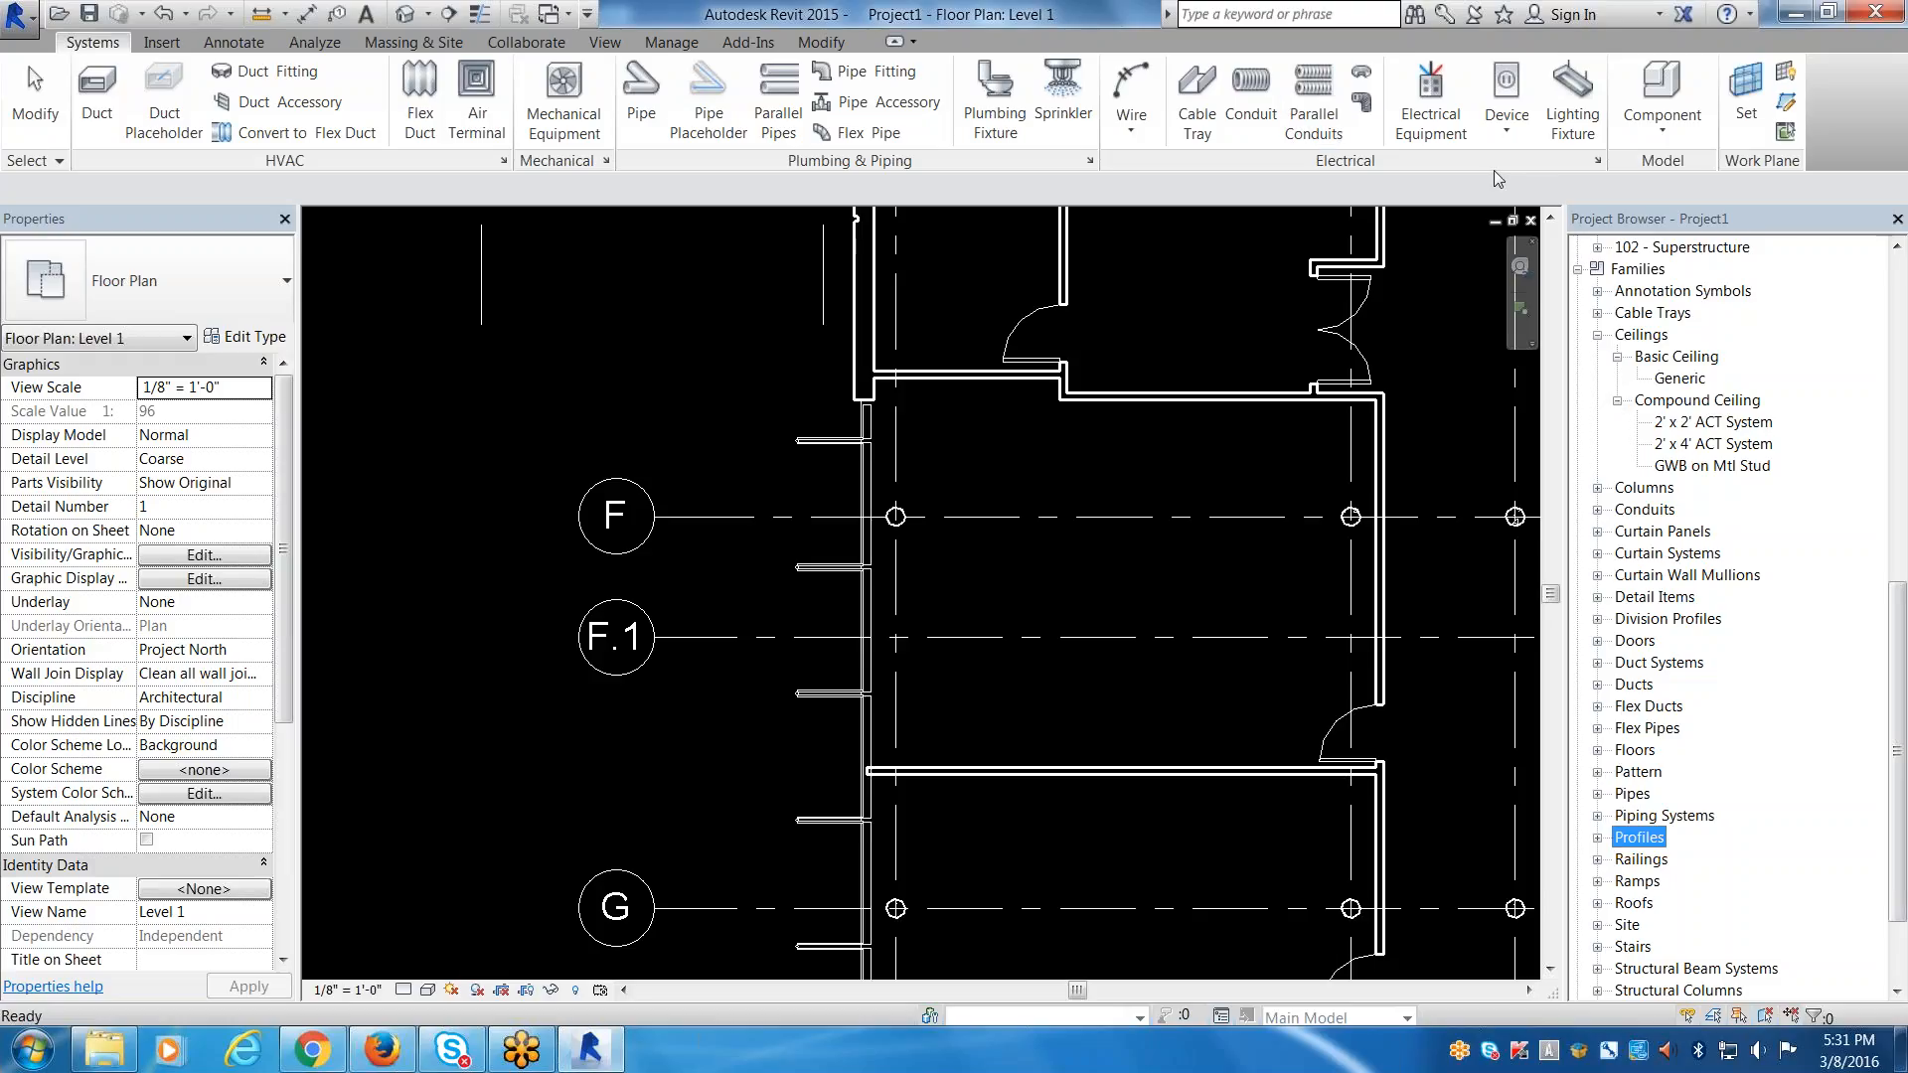
Look through the electrical device categories, try the Electrical Fixture command and leave it.
left_click(1516, 138)
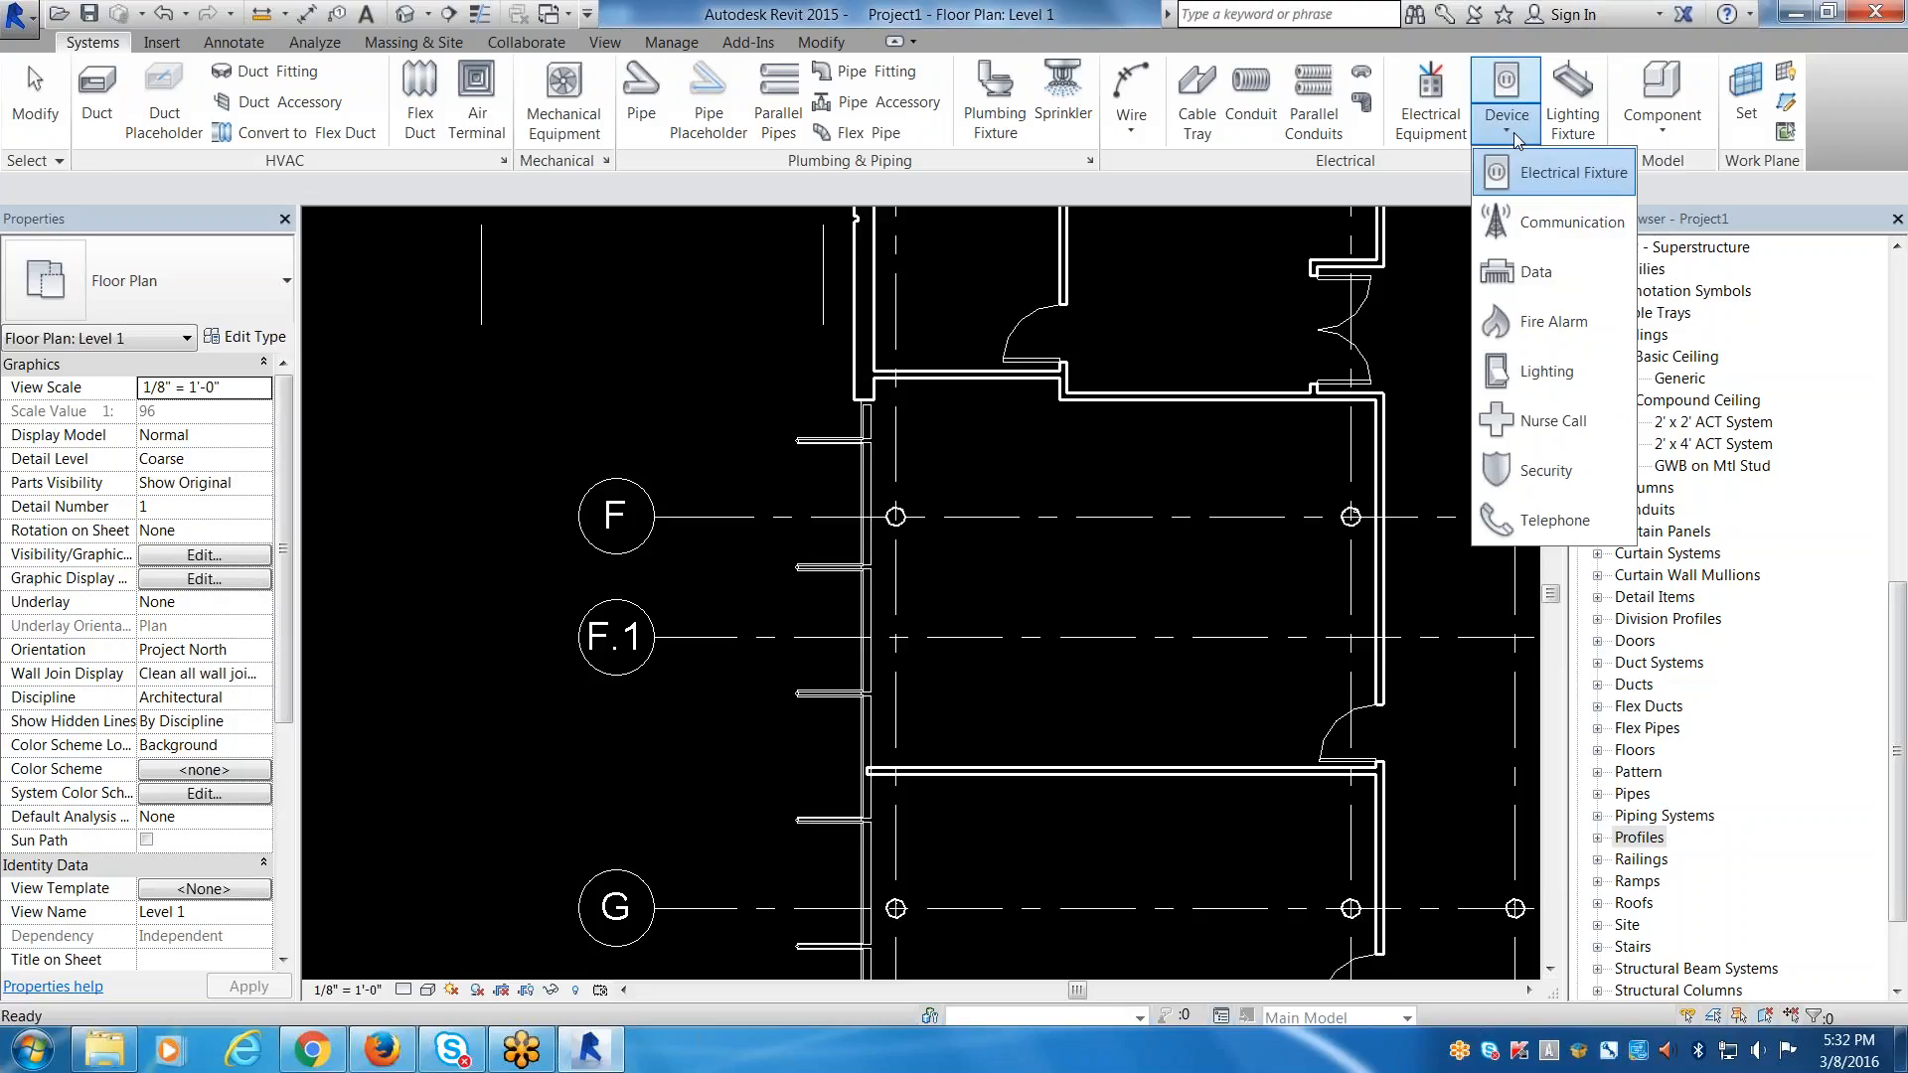
left_click(1550, 172)
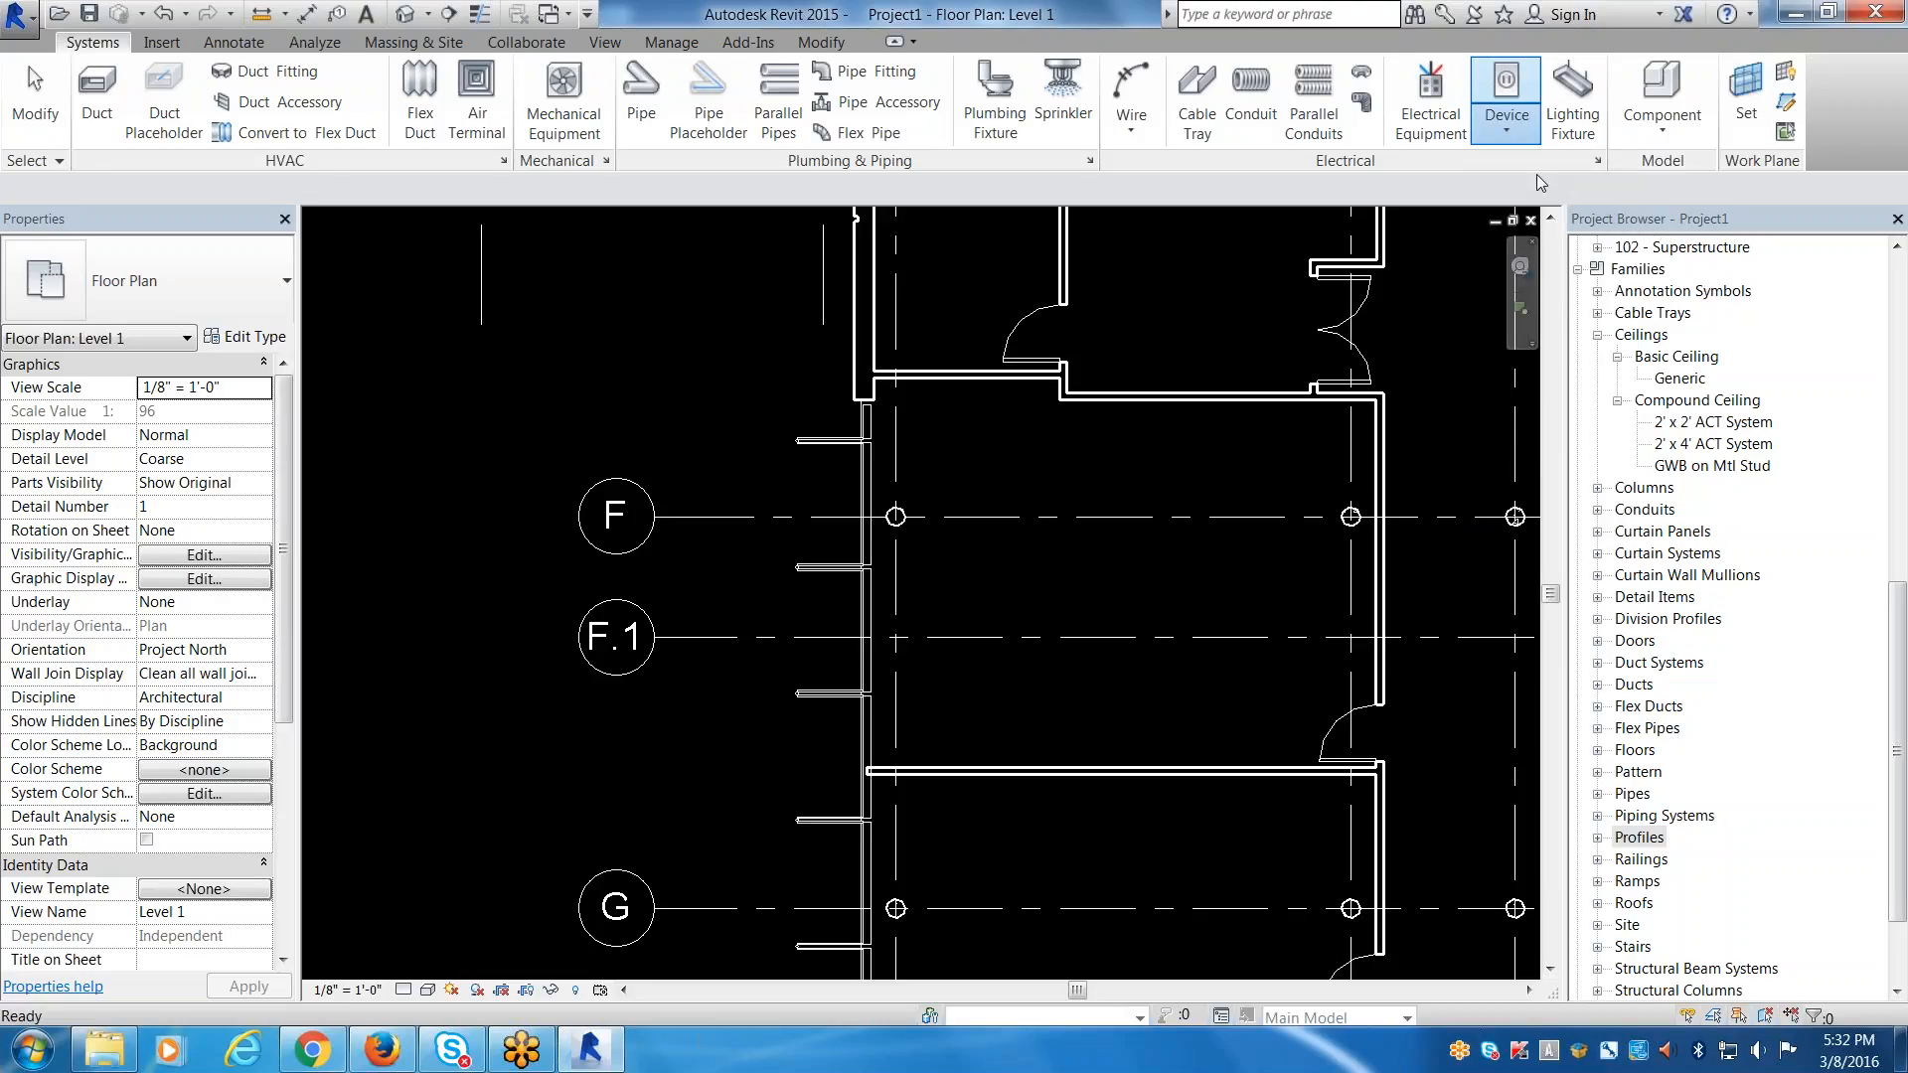
key("Escape")
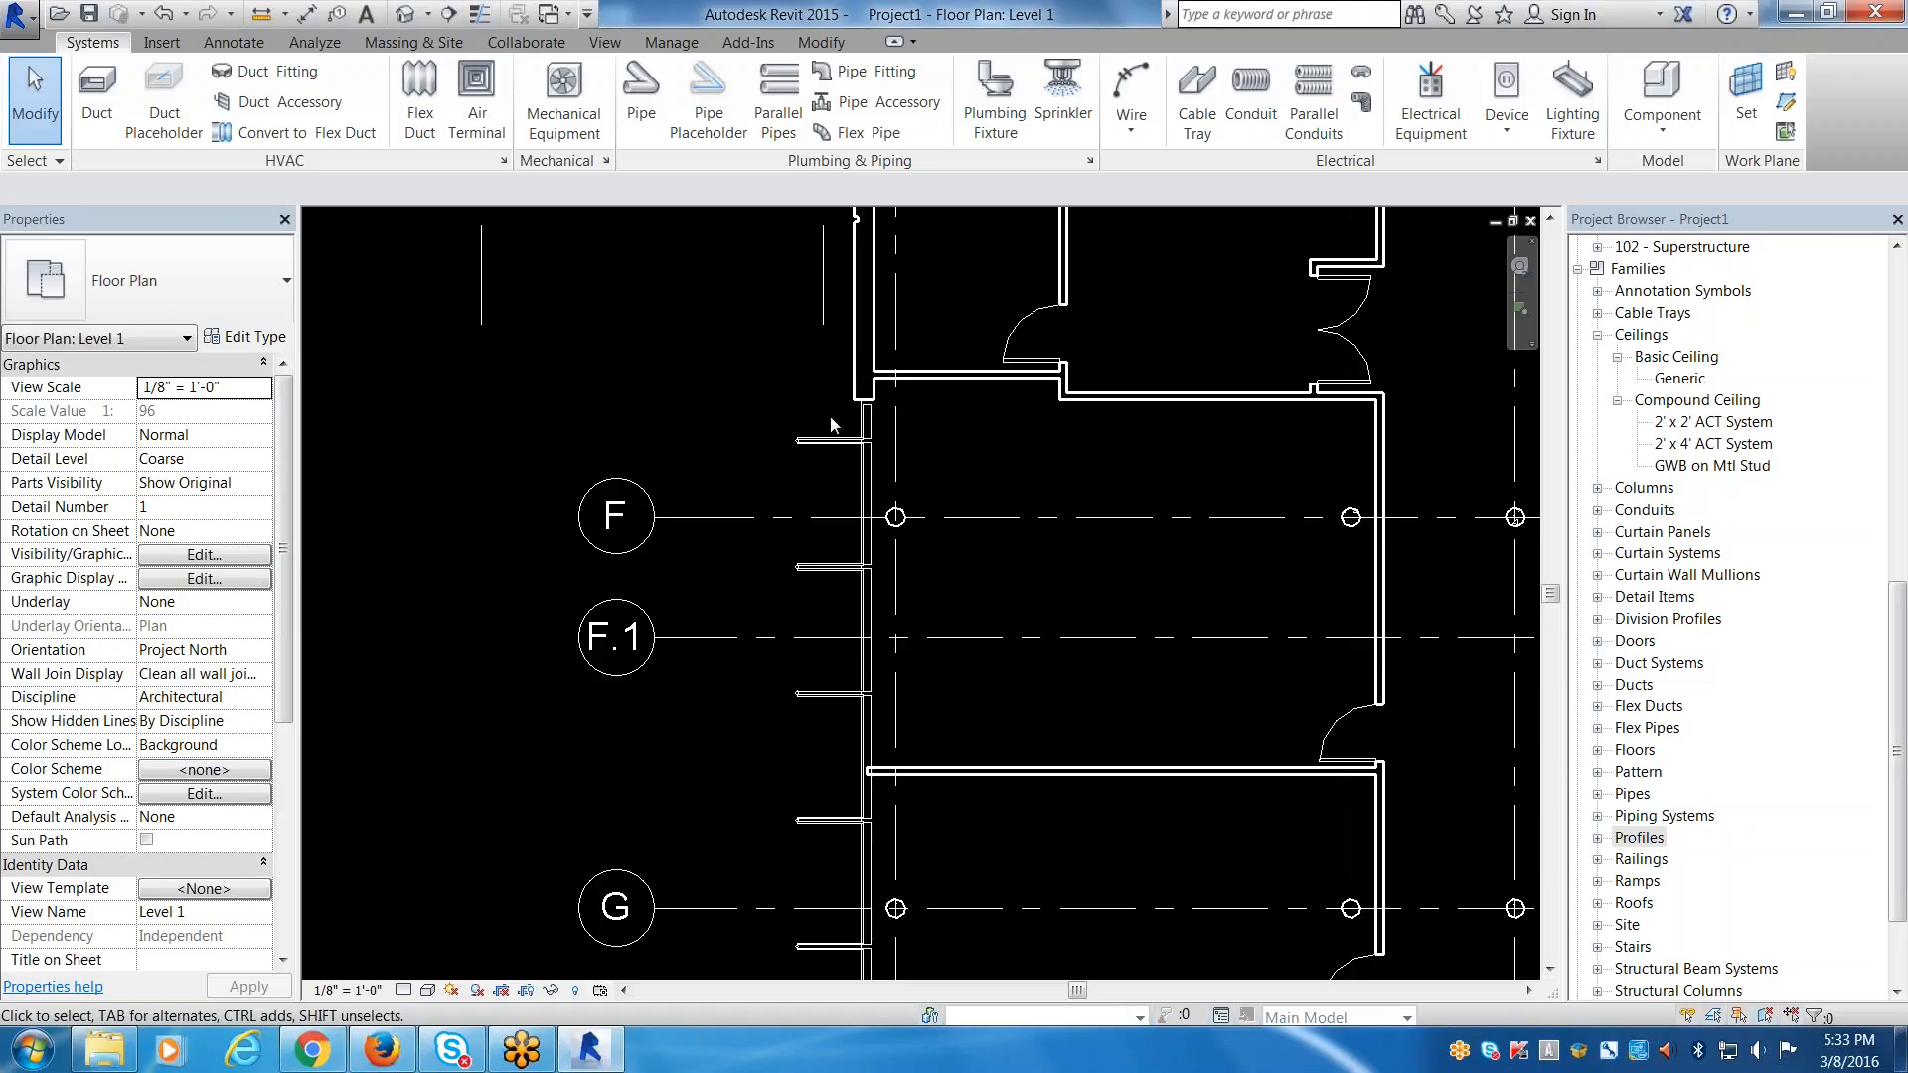
Start a new family and check where the English_I template folder sits in the Family Templates path.
left_click(17, 15)
mouse_move(111, 129)
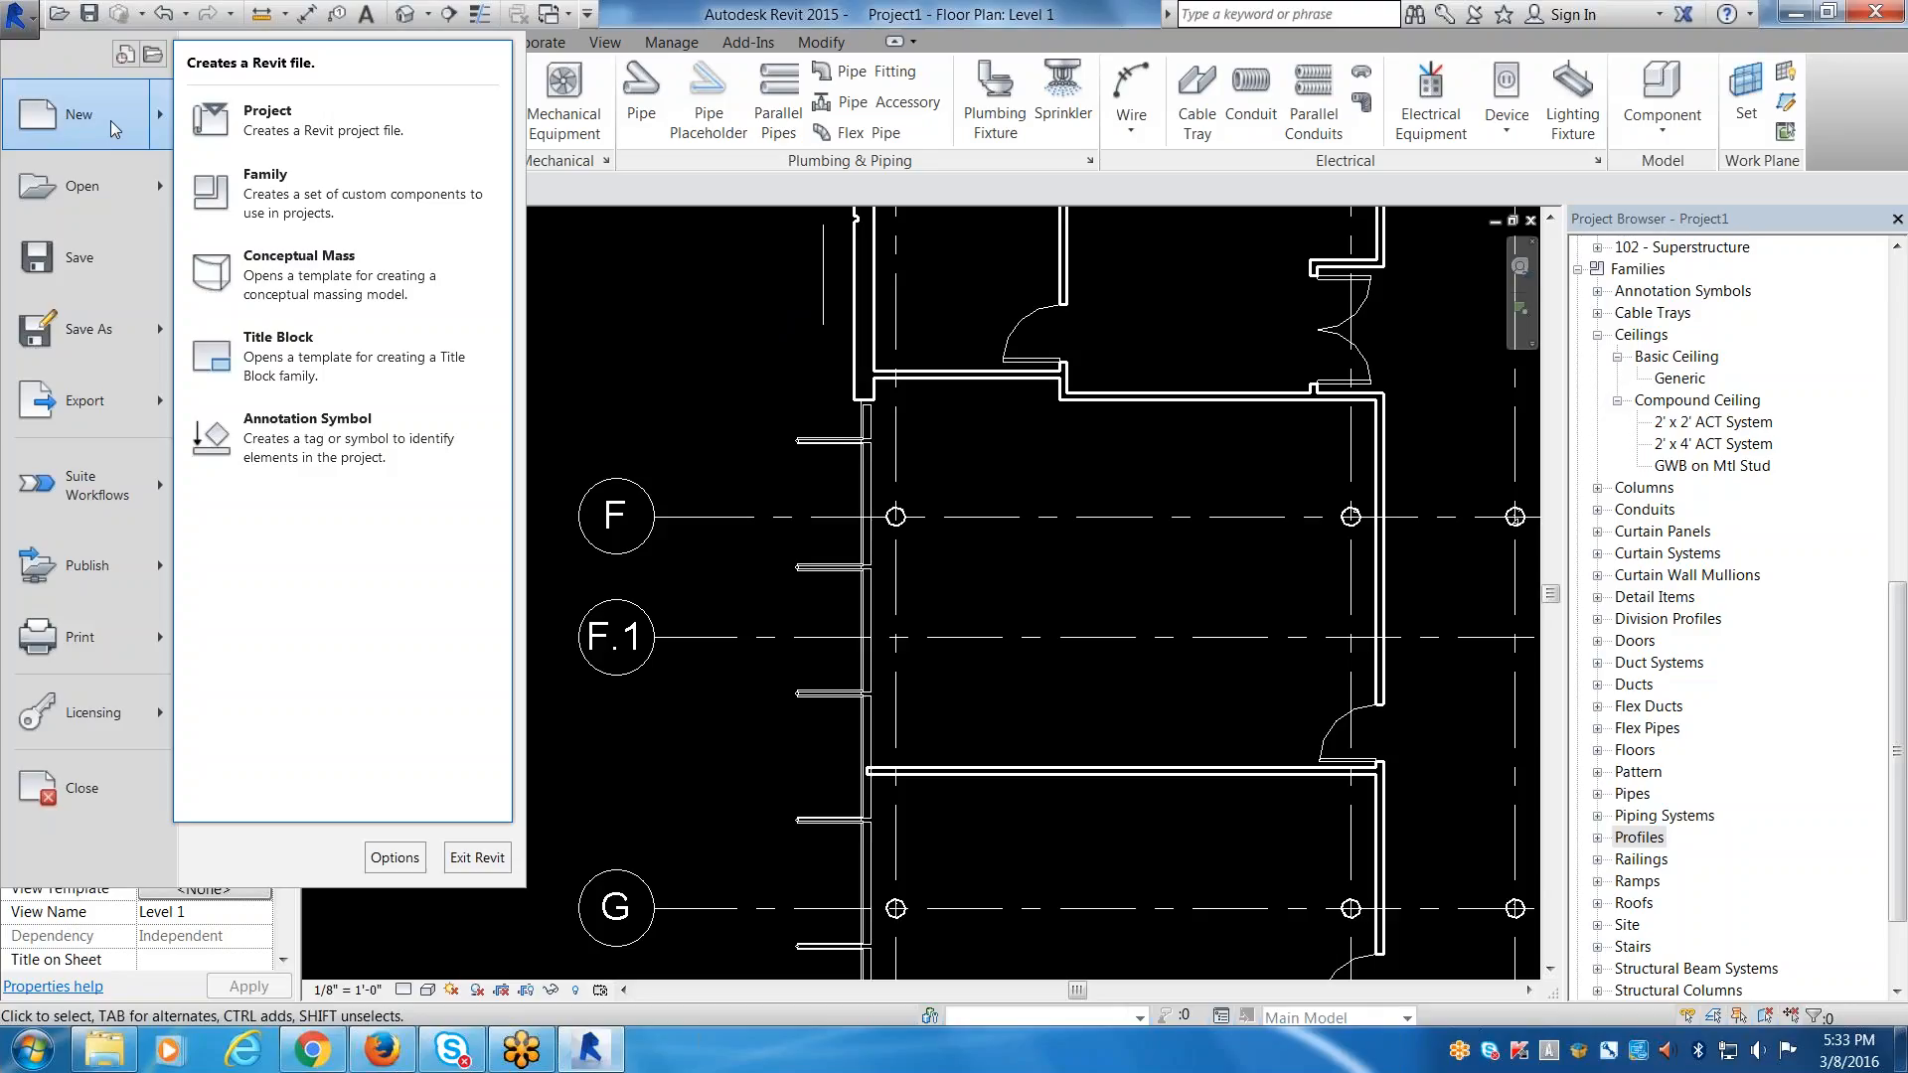
left_click(303, 187)
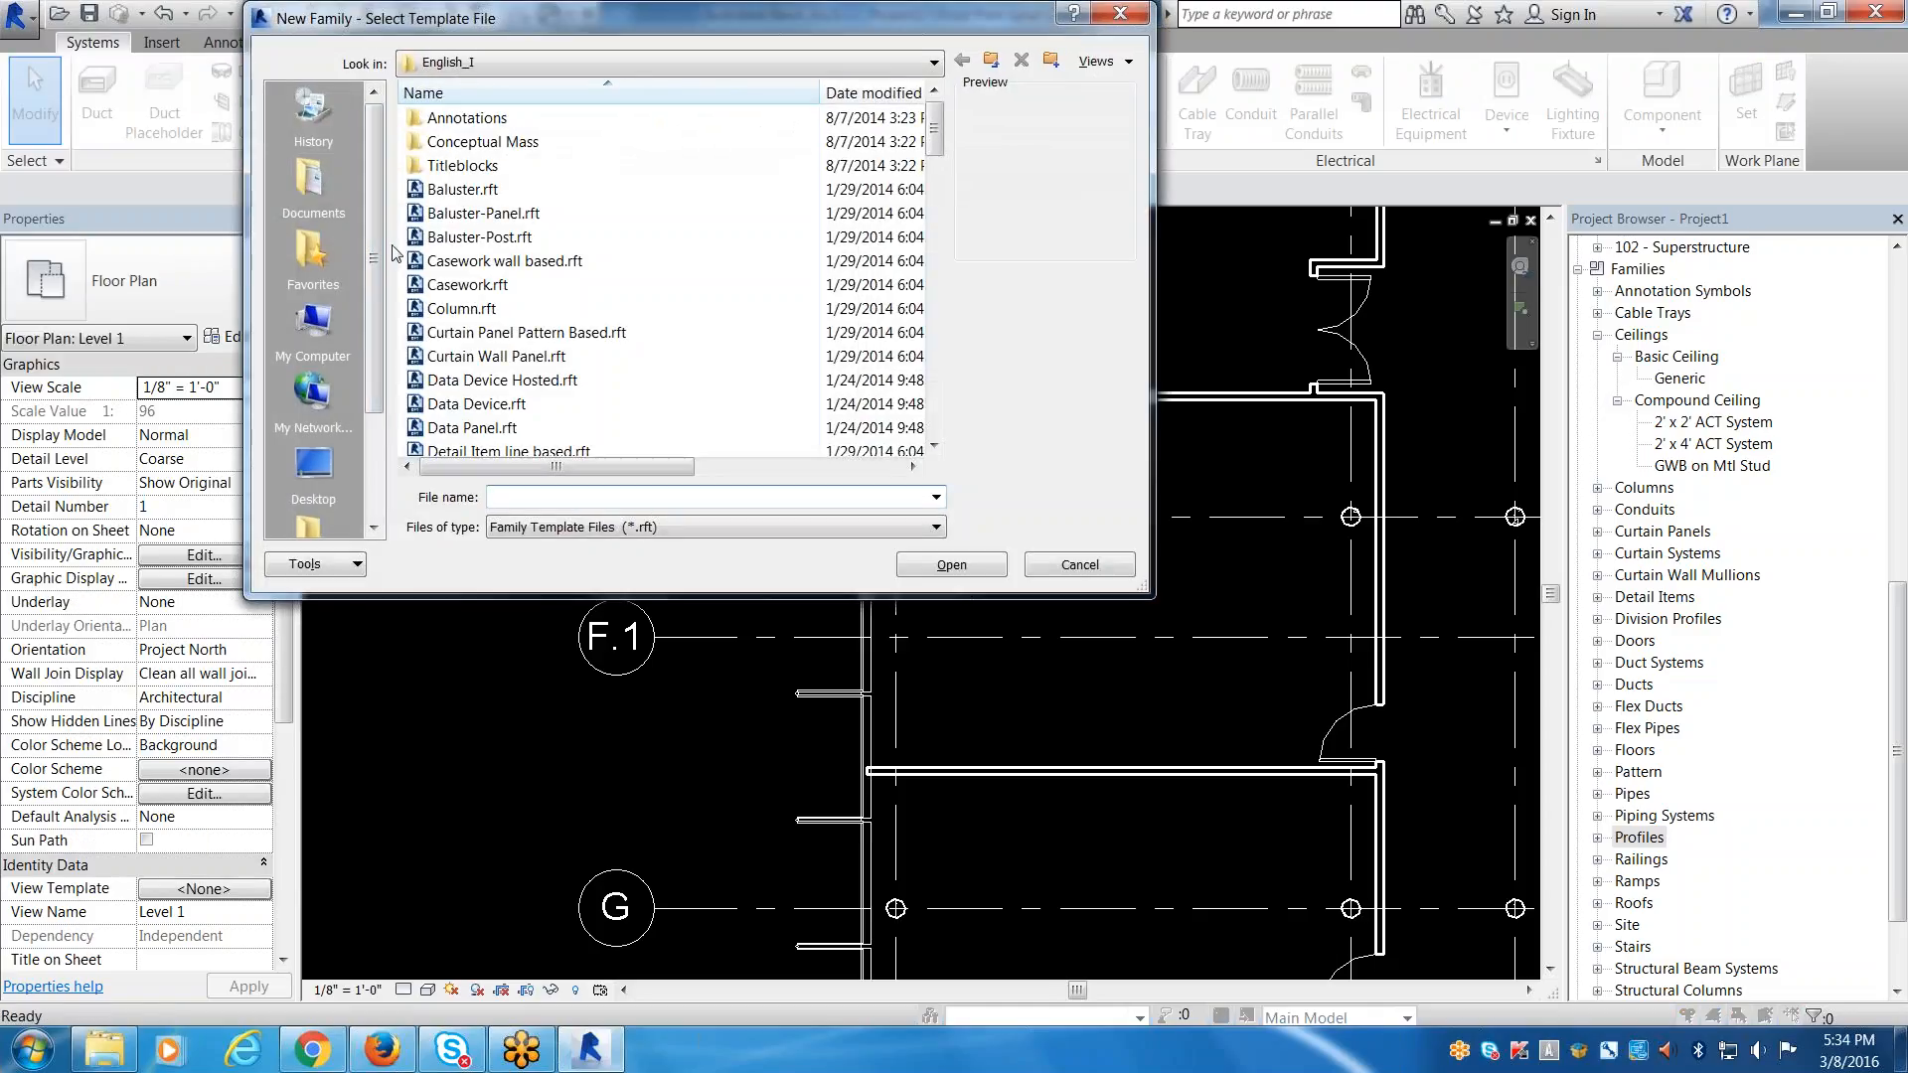
left_click(473, 62)
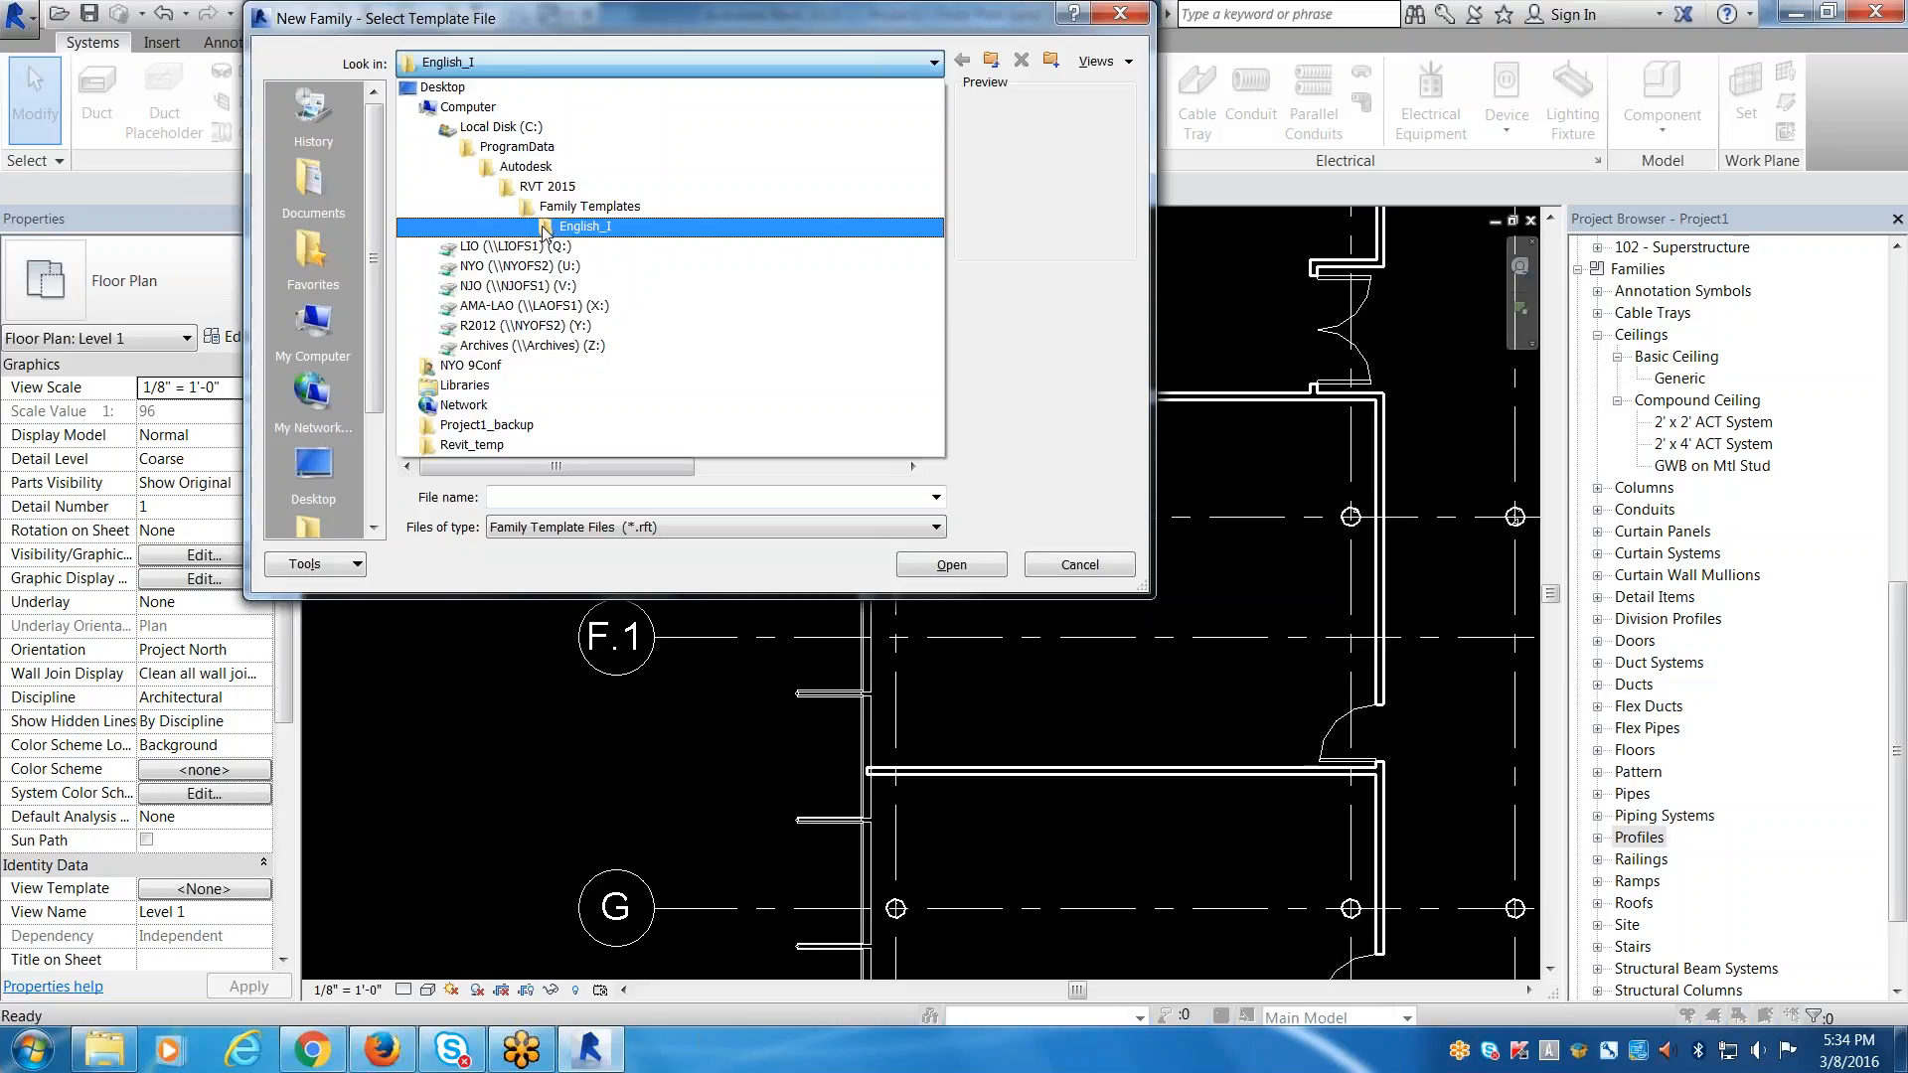
left_click(544, 228)
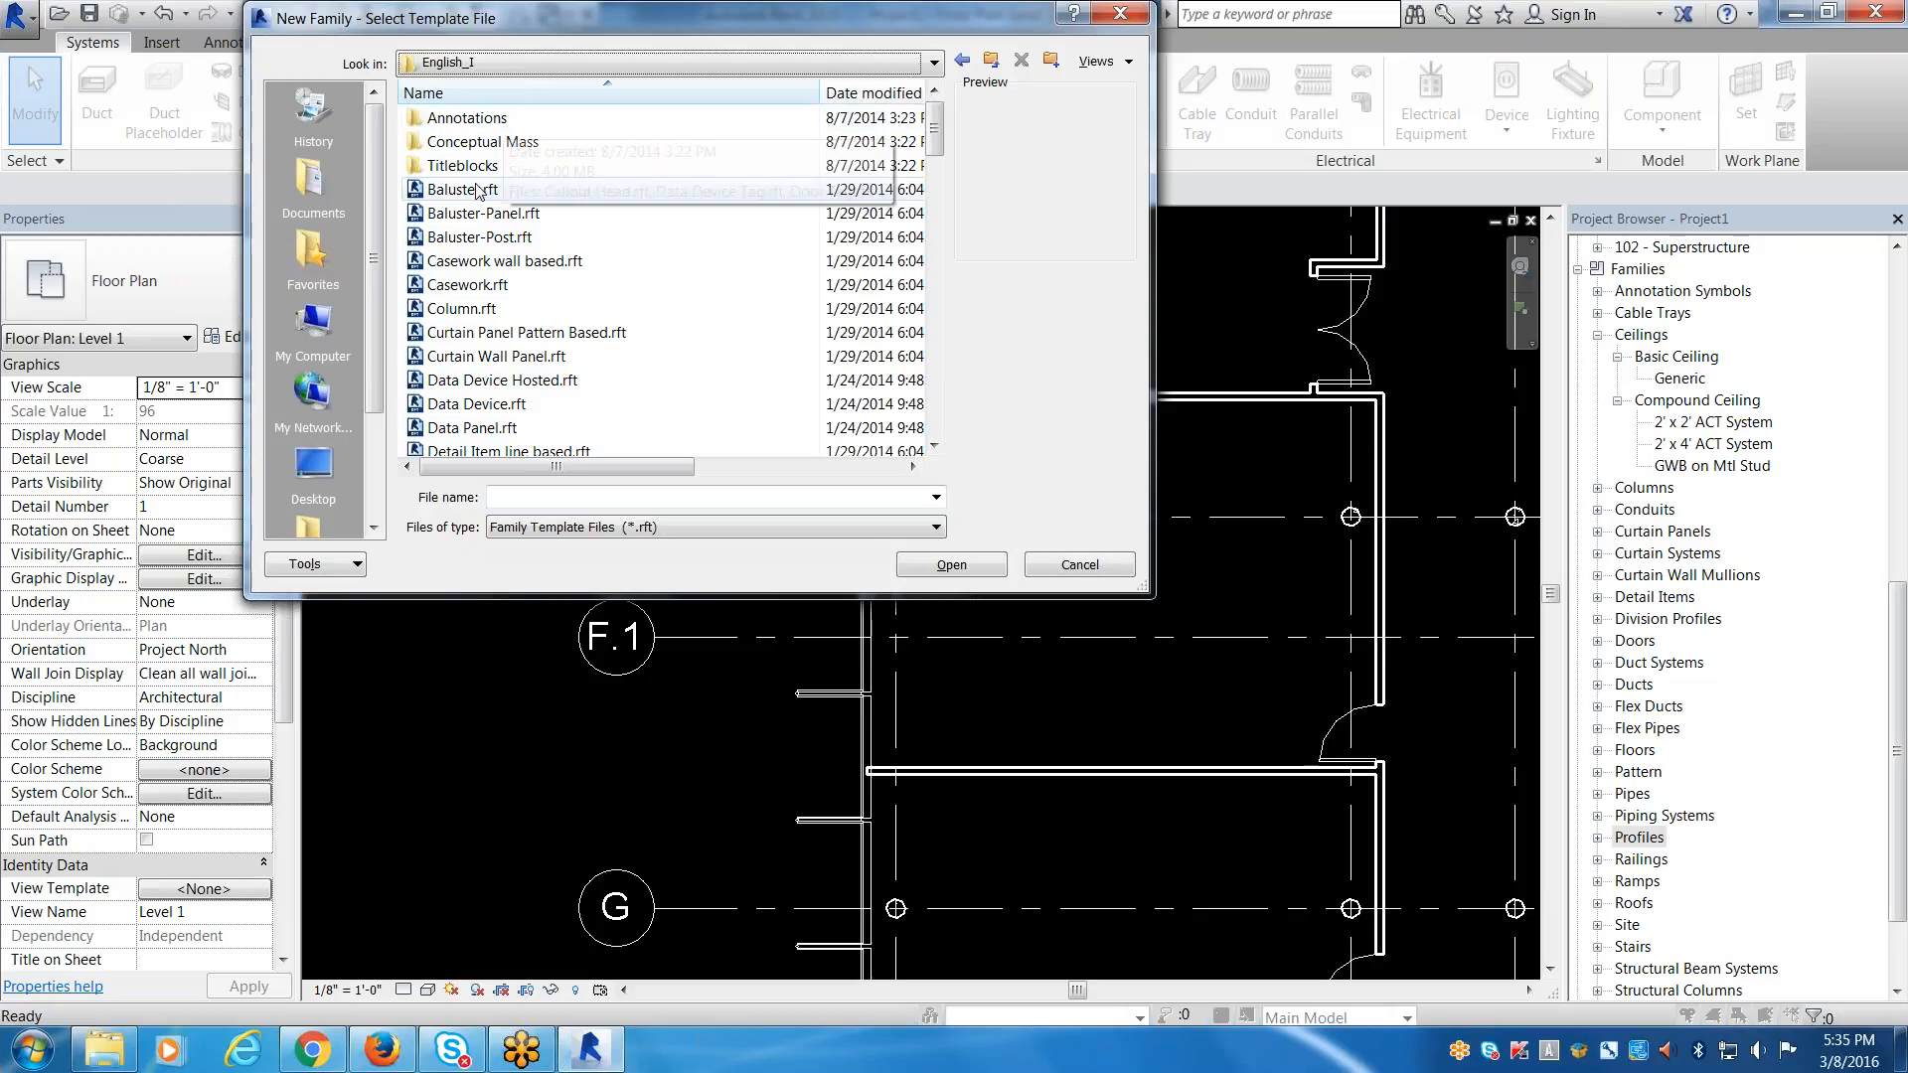
Browse the family templates from Baluster through Electrical and Generic Model, previewing several, and select Generic Model.rft.
left_click(480, 167)
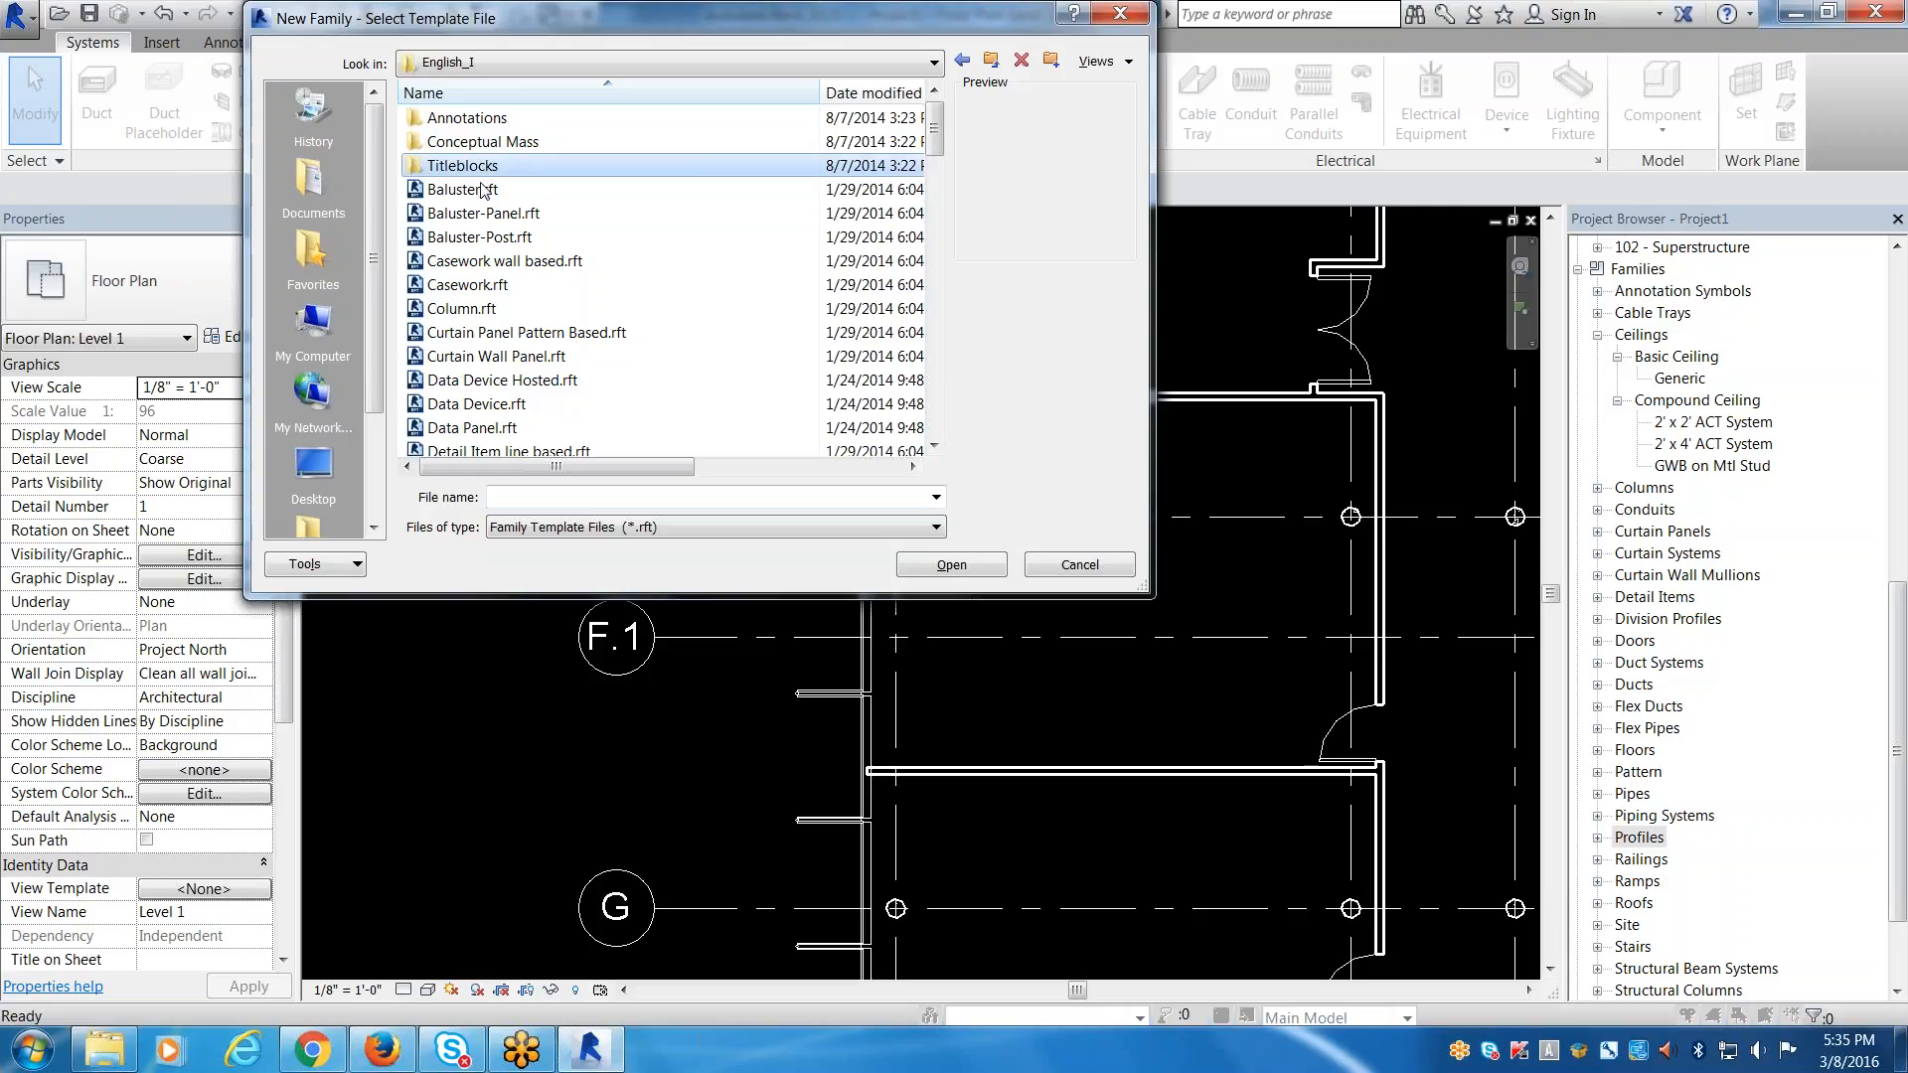
left_click(487, 213)
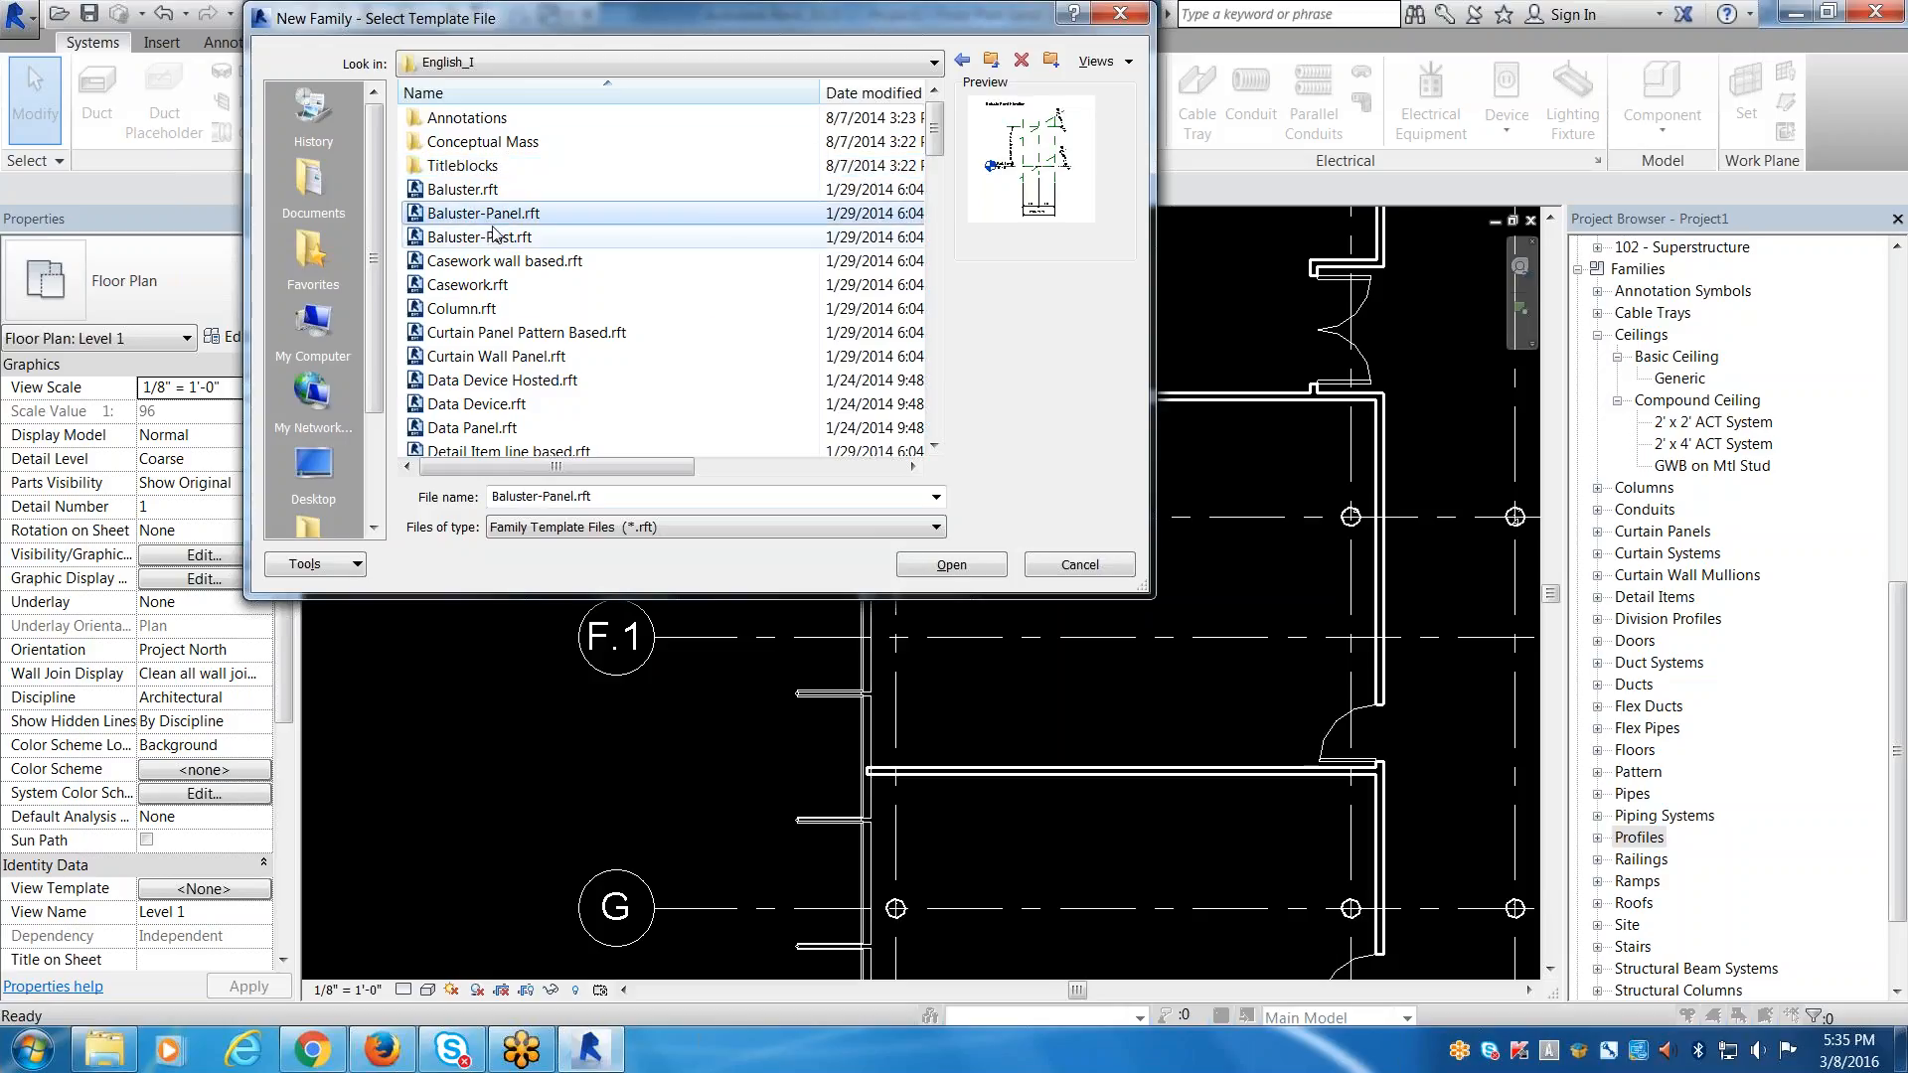
left_click(496, 260)
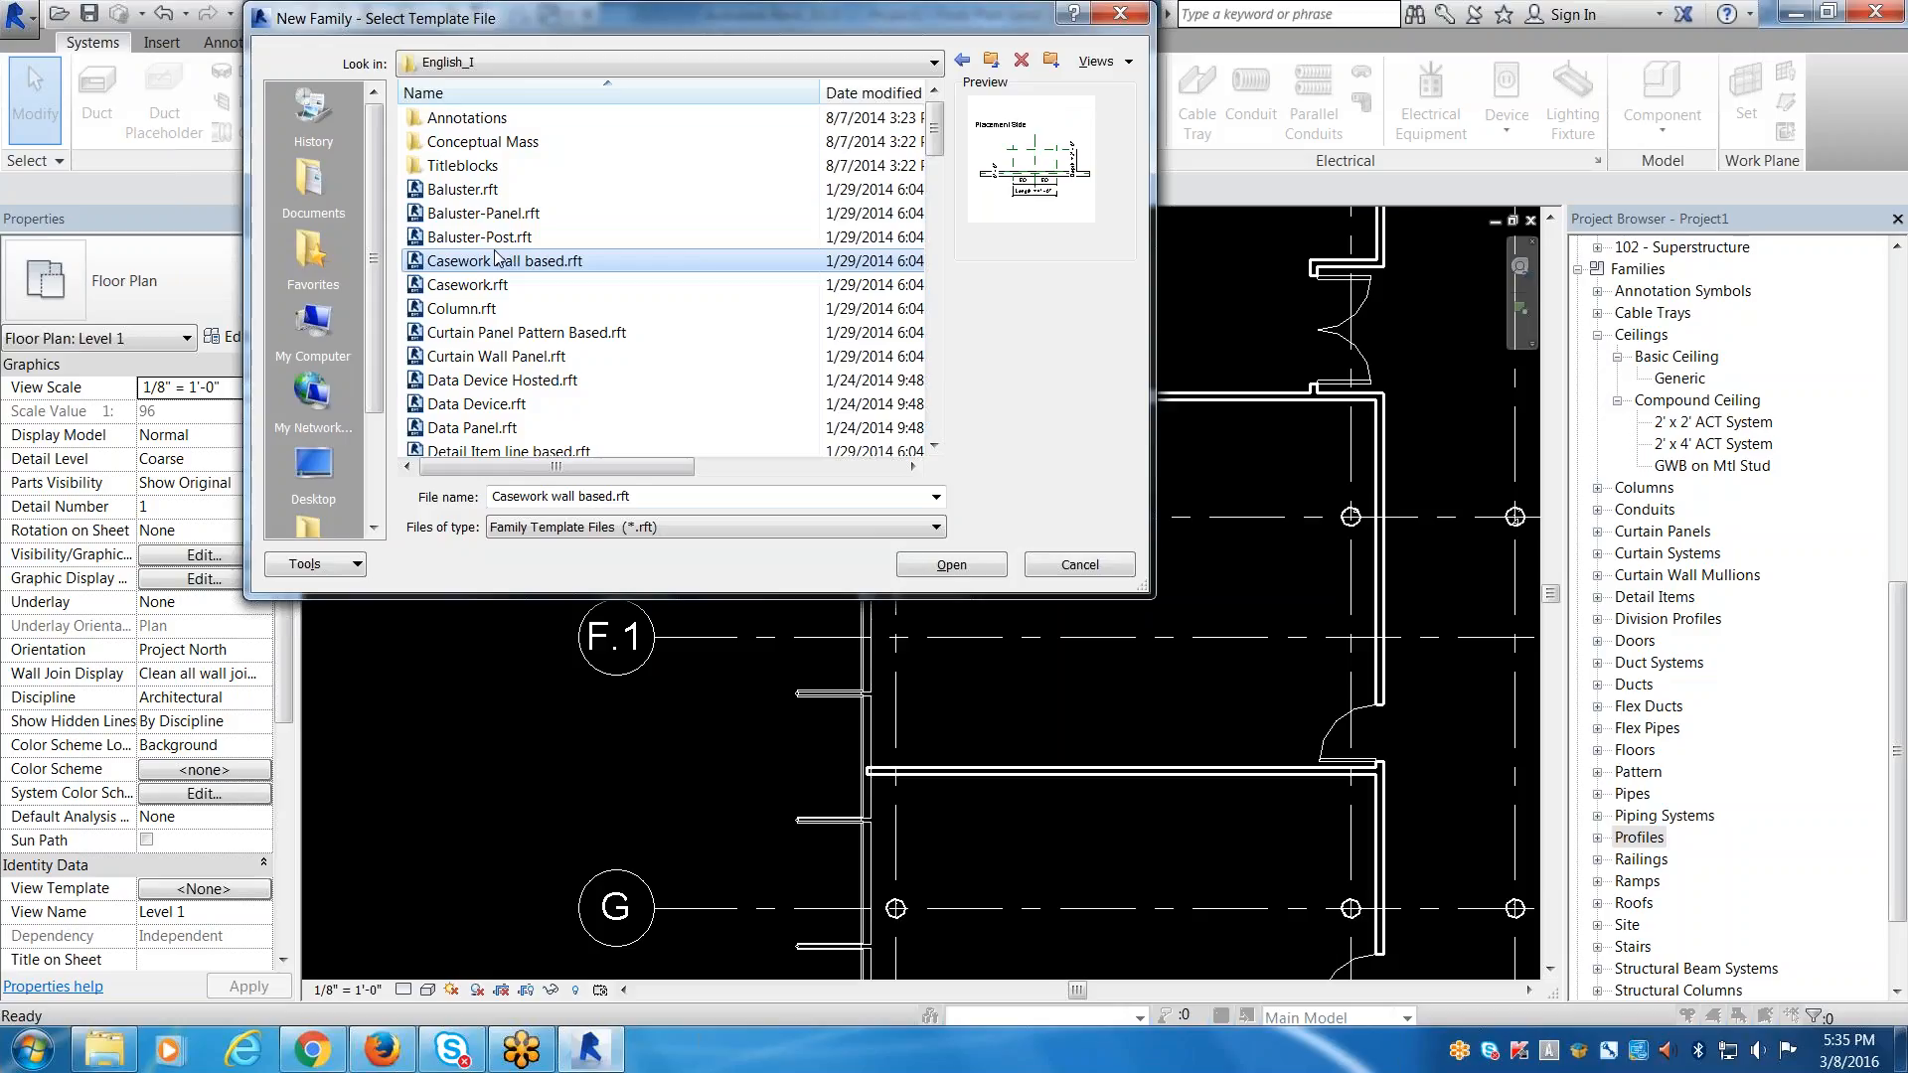
scroll(495, 259, "down", 2)
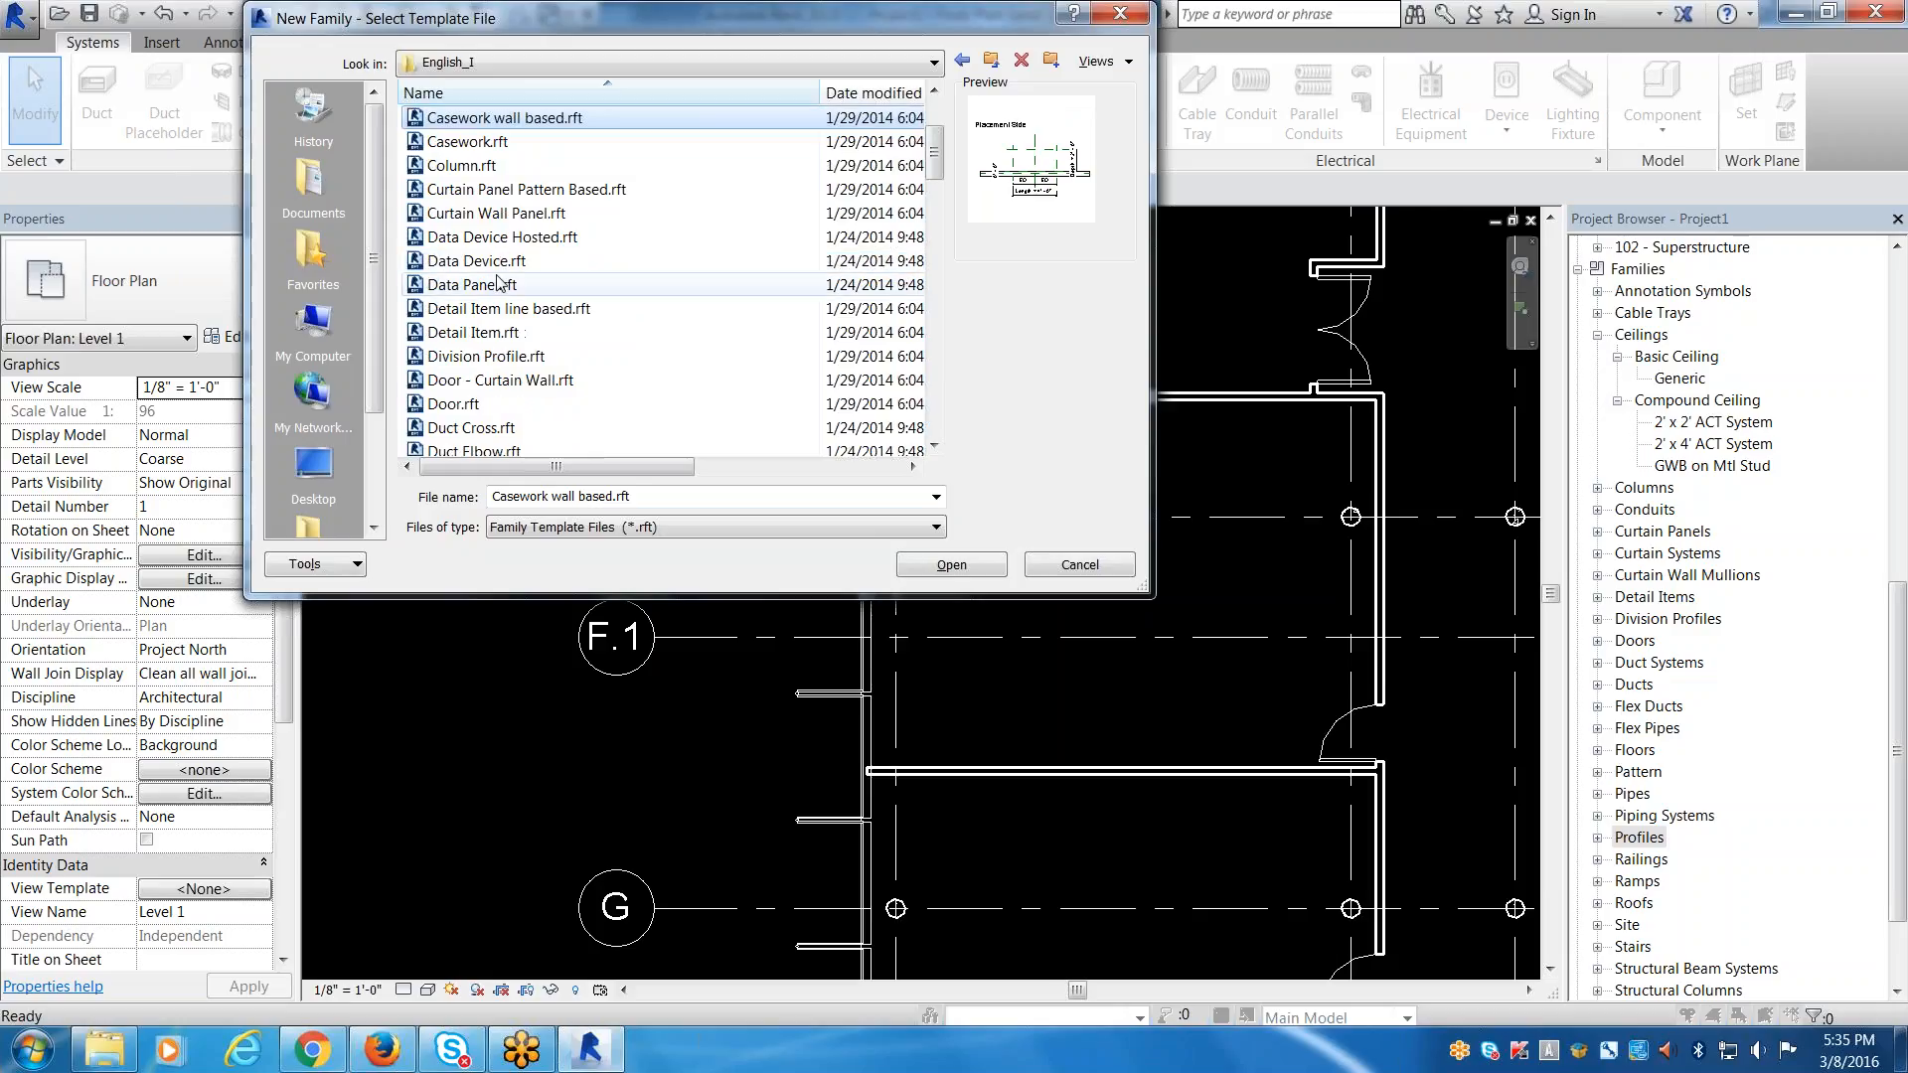
scroll(512, 318, "down", 7)
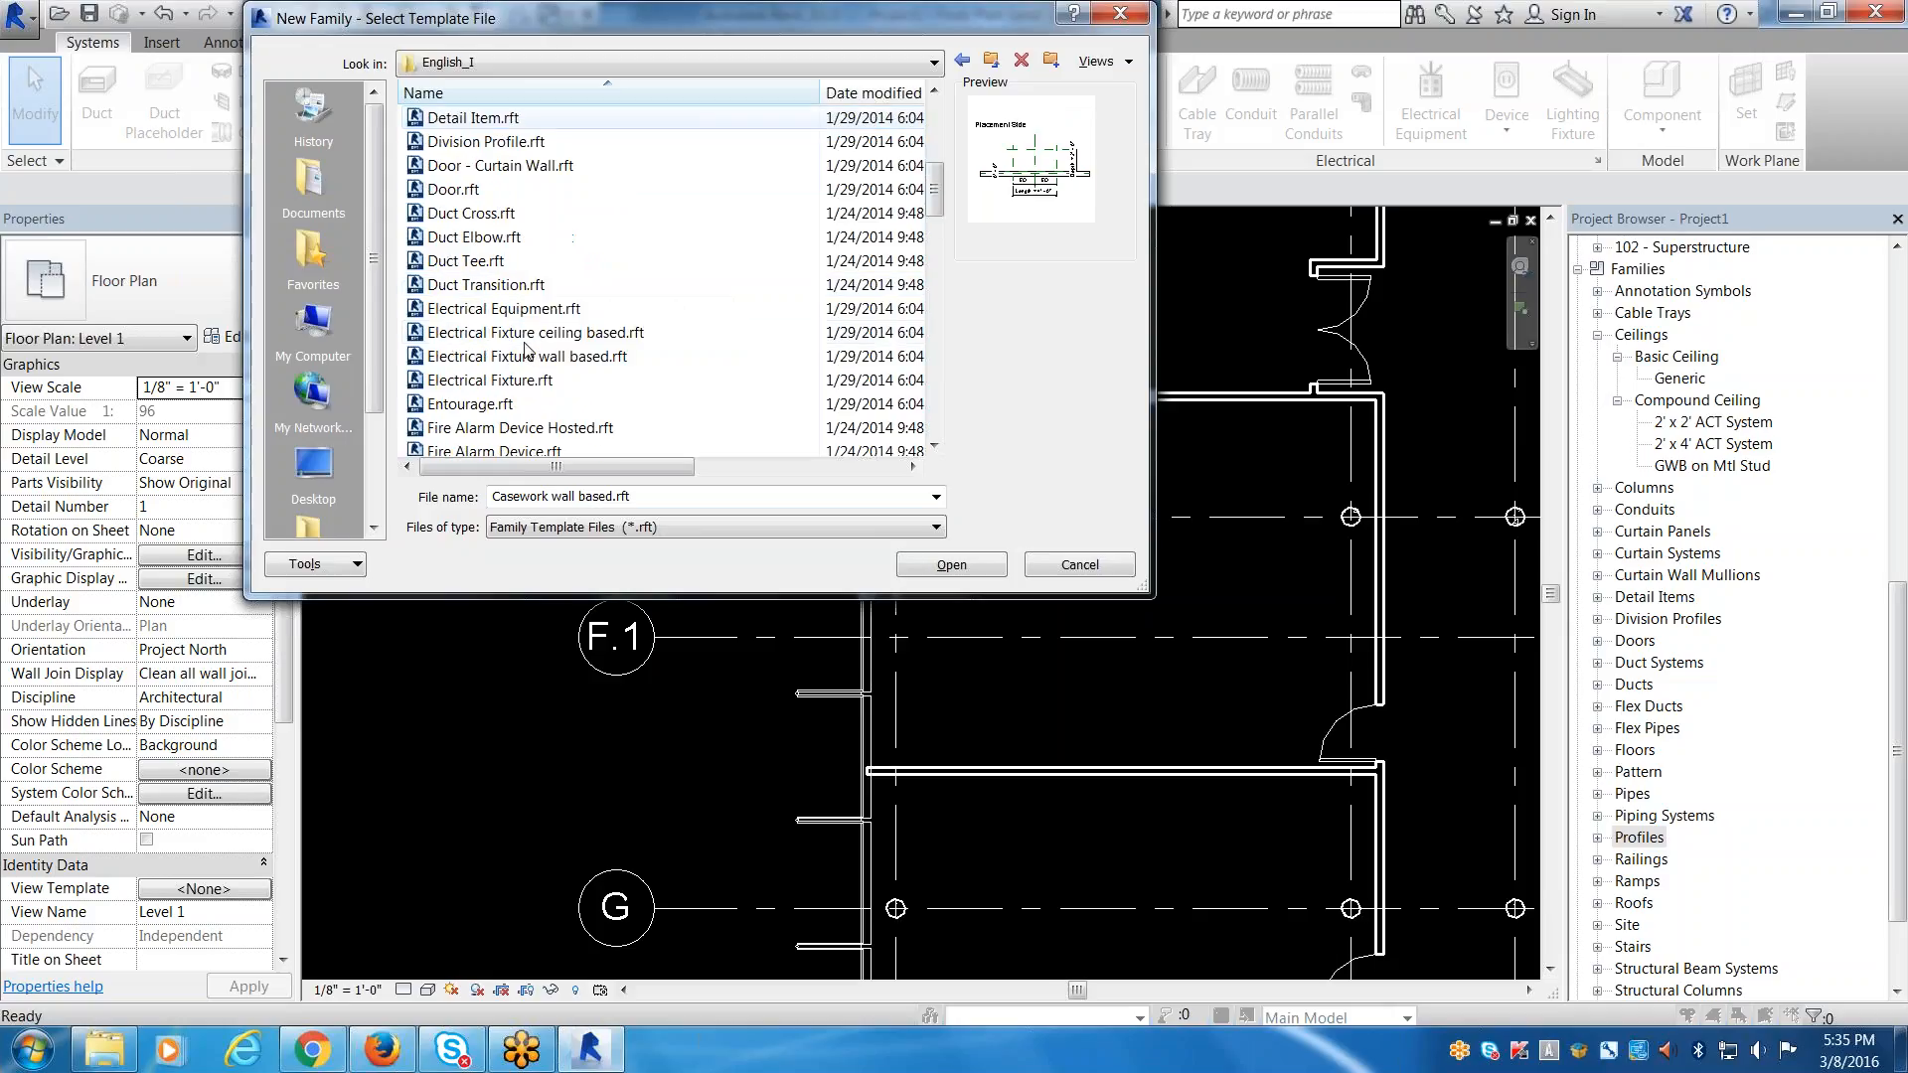
scroll(524, 347, "down", 1)
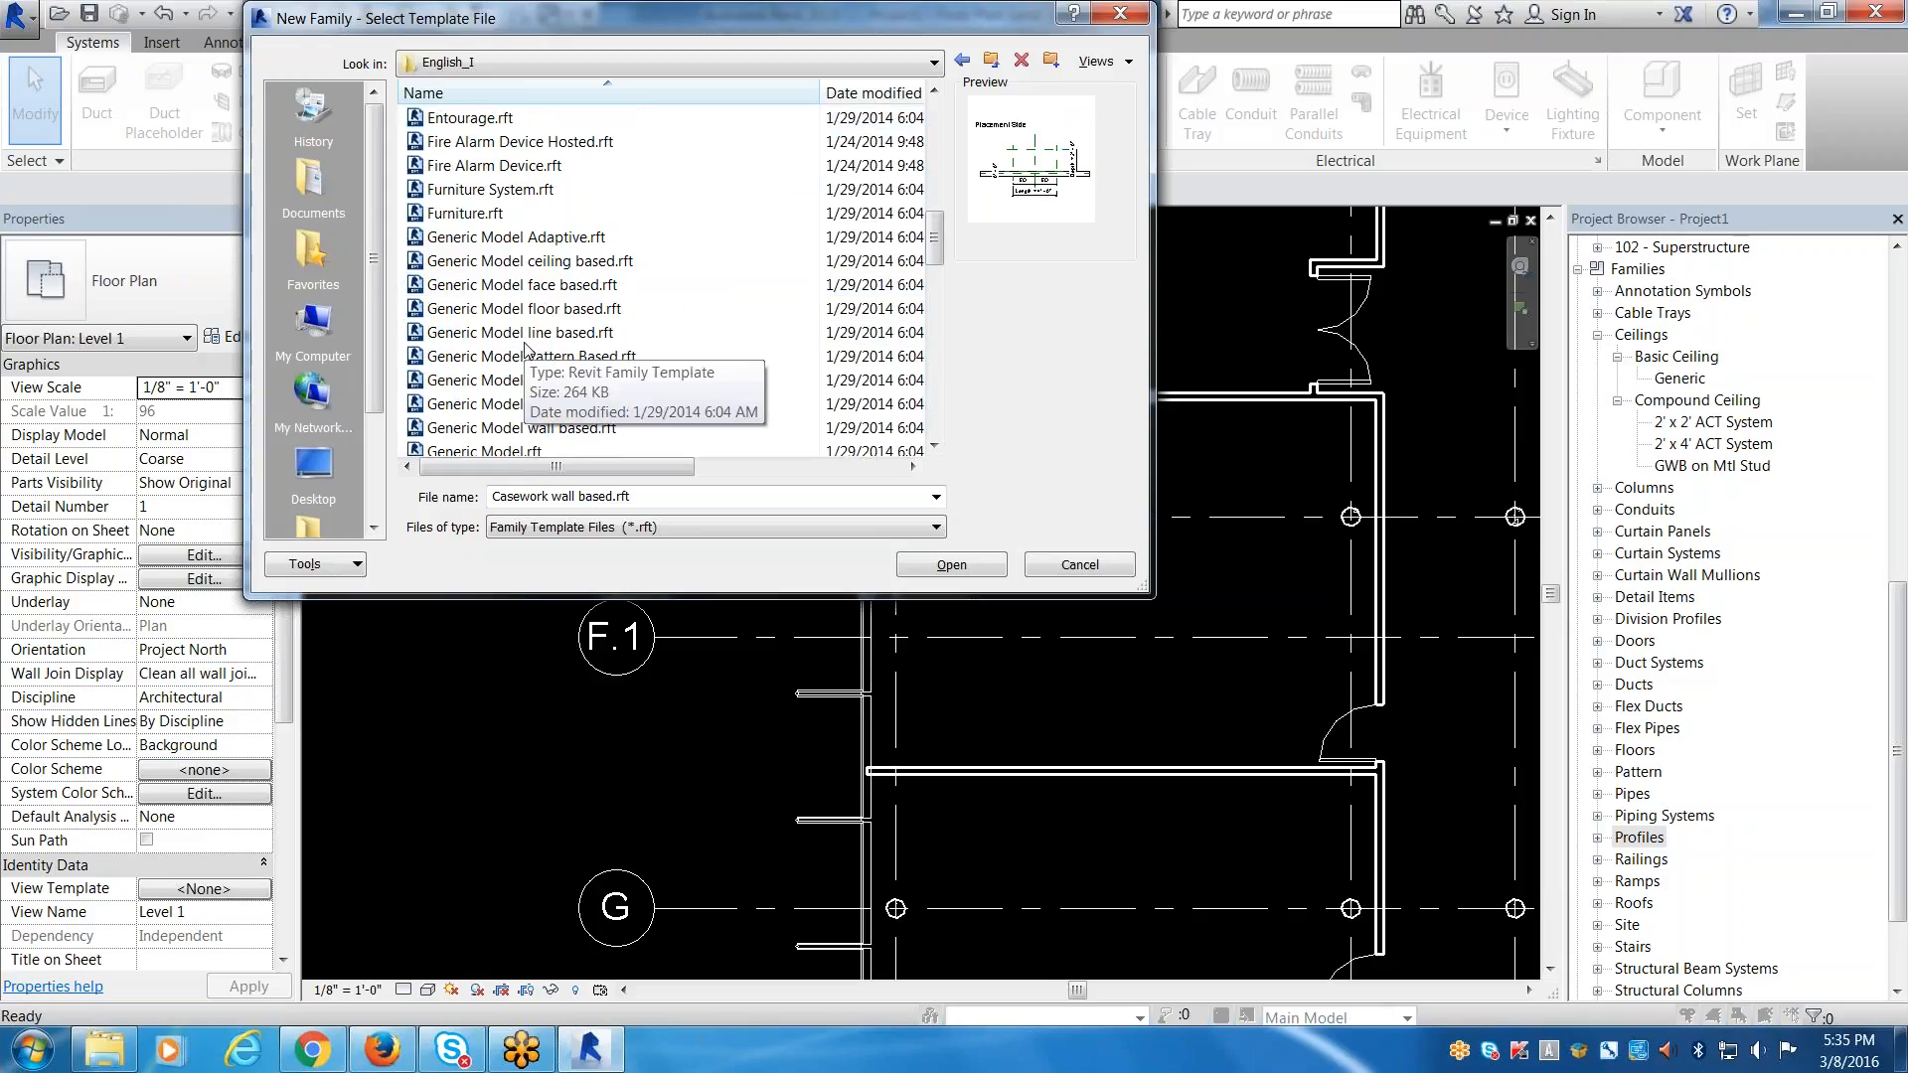
scroll(524, 348, "down", 2)
left_click(536, 310)
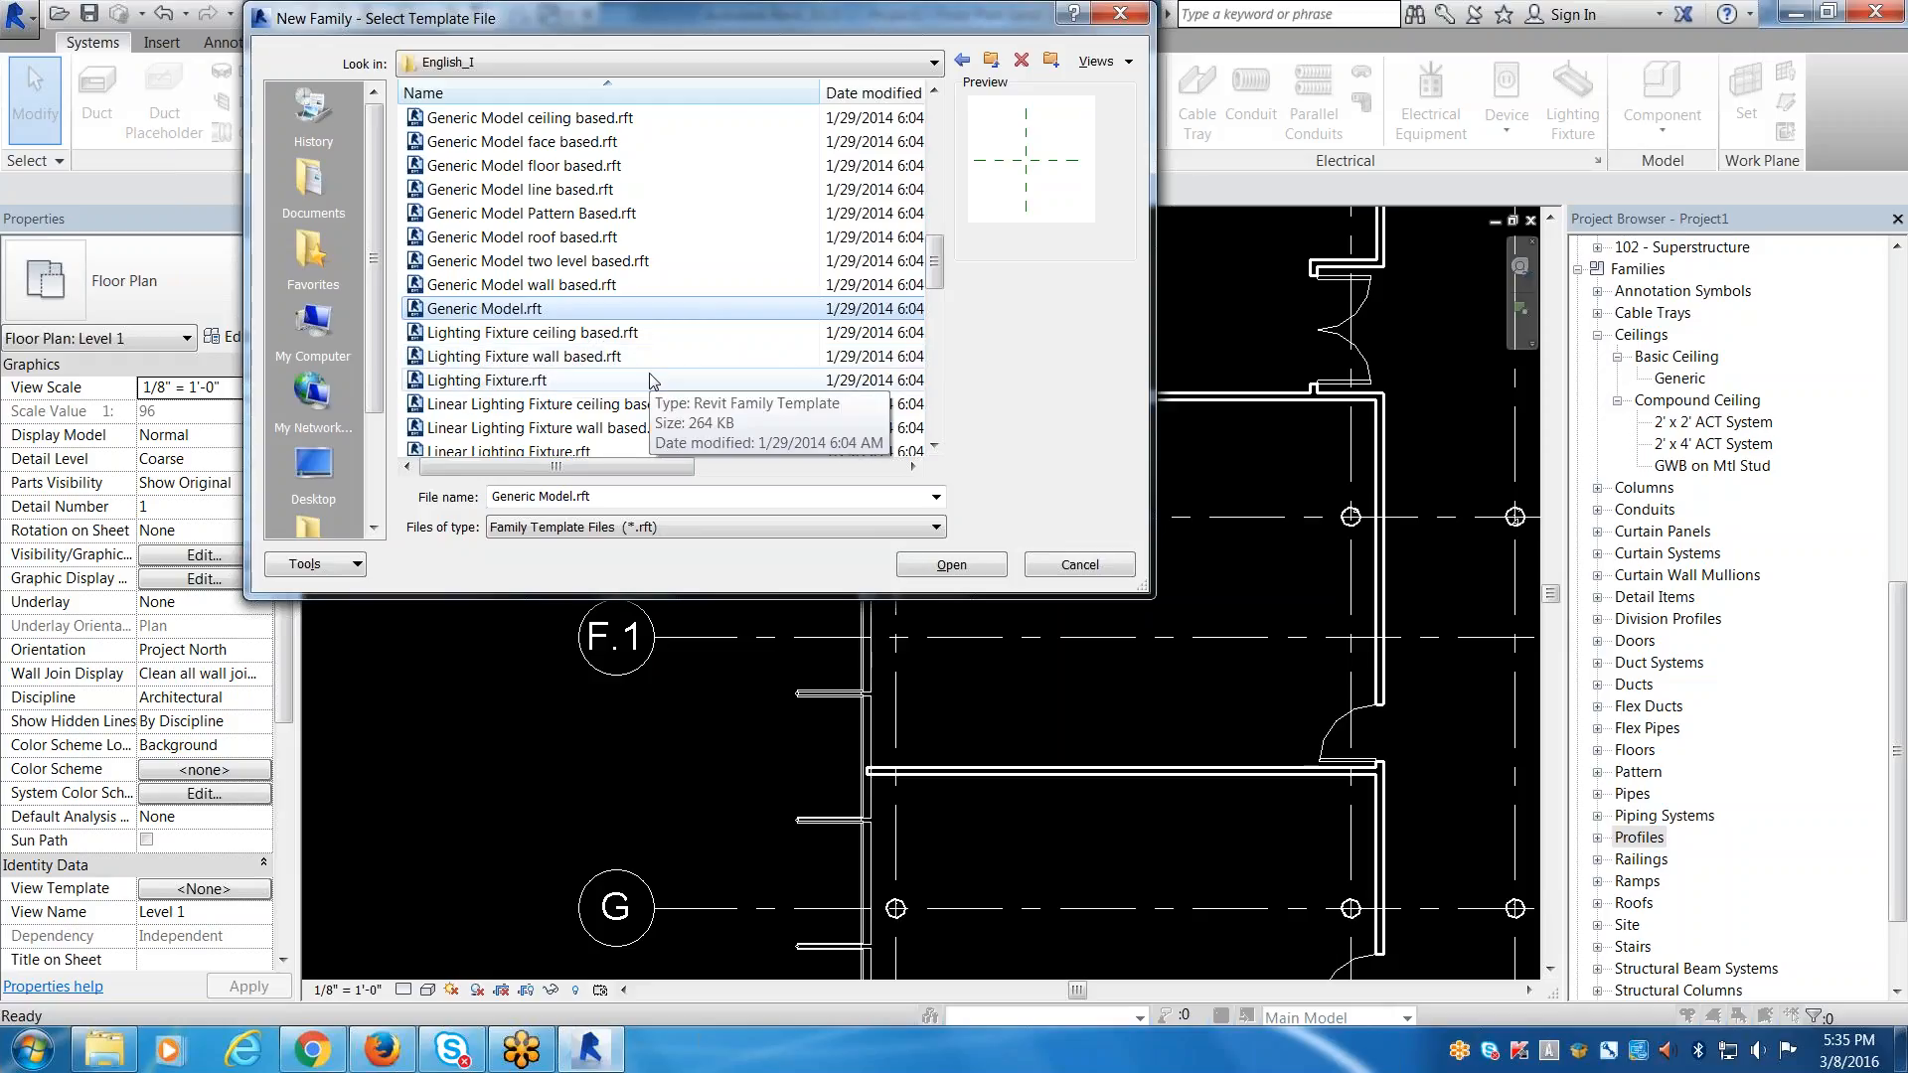
Switch to the curriculum PDF in Firefox to check the Day 2 Families topics, and return to Revit.
key("alt+Tab")
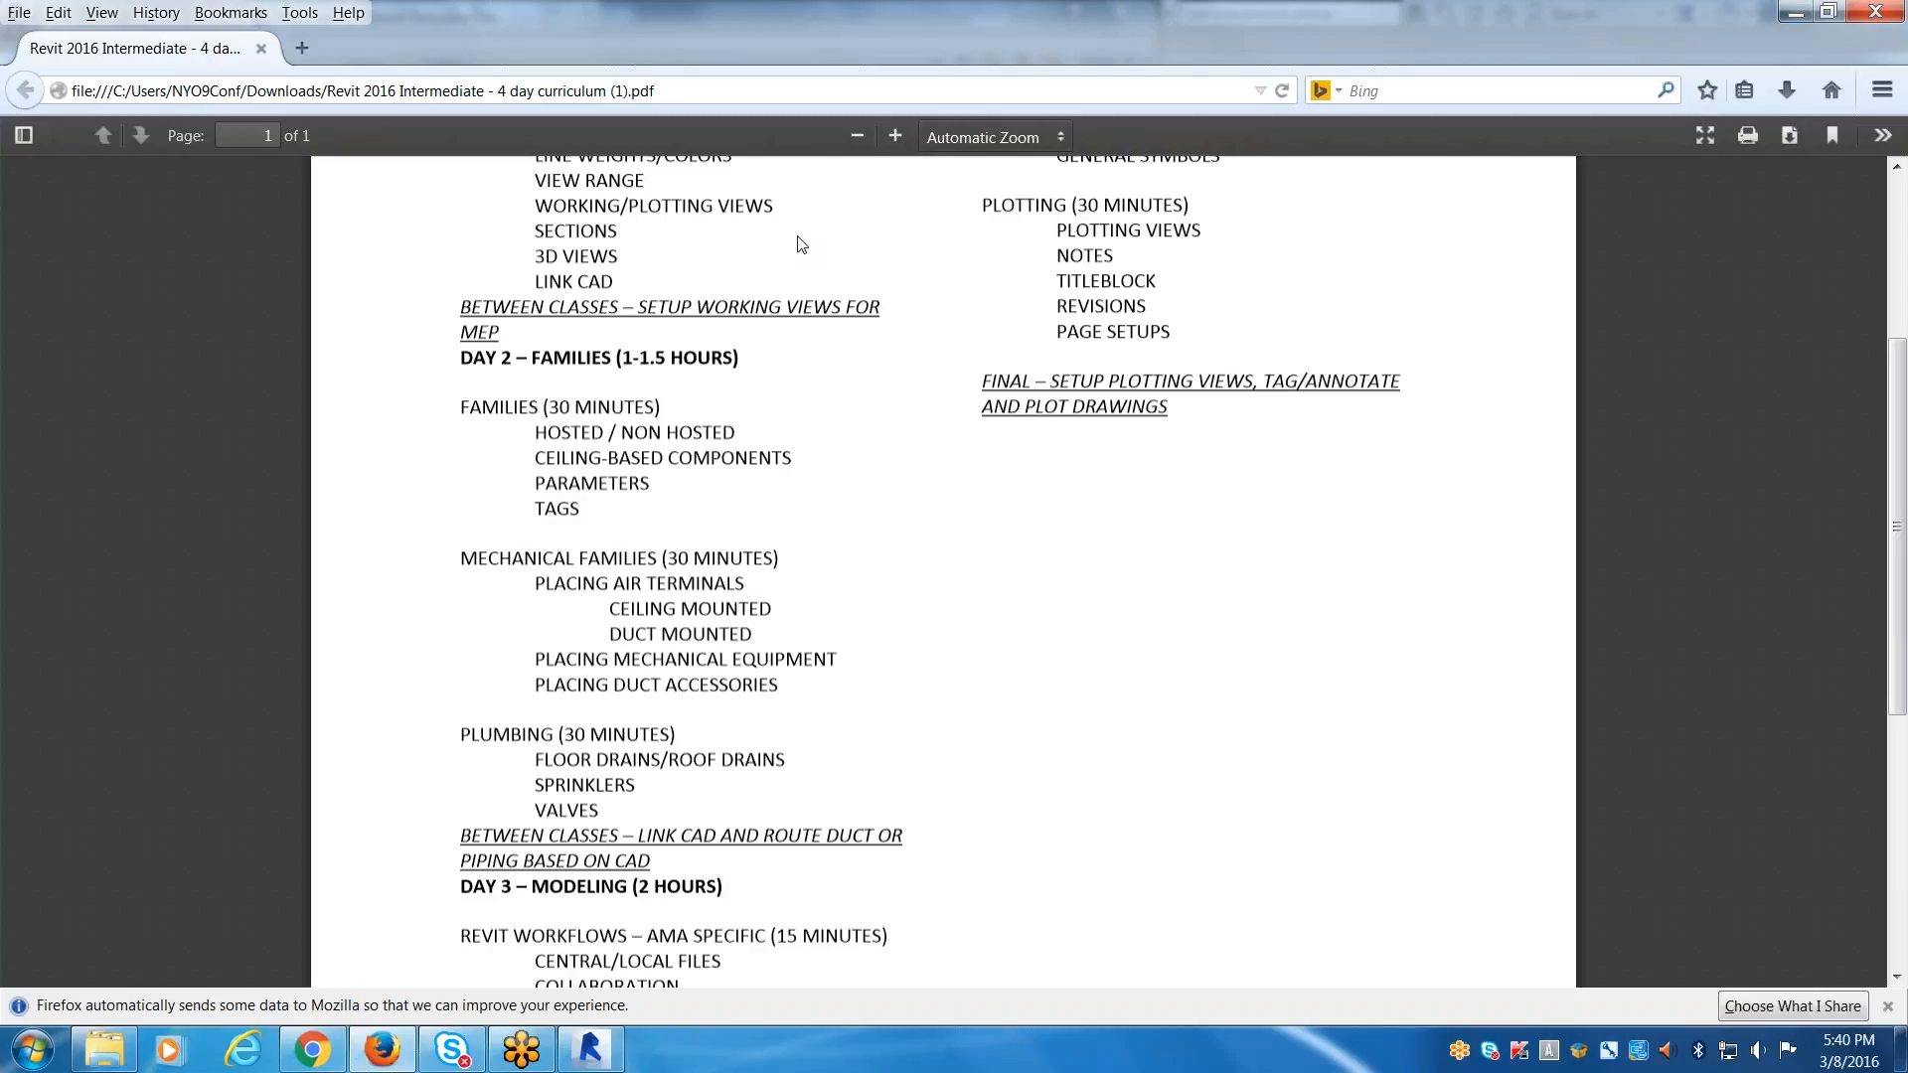
key("alt+Tab")
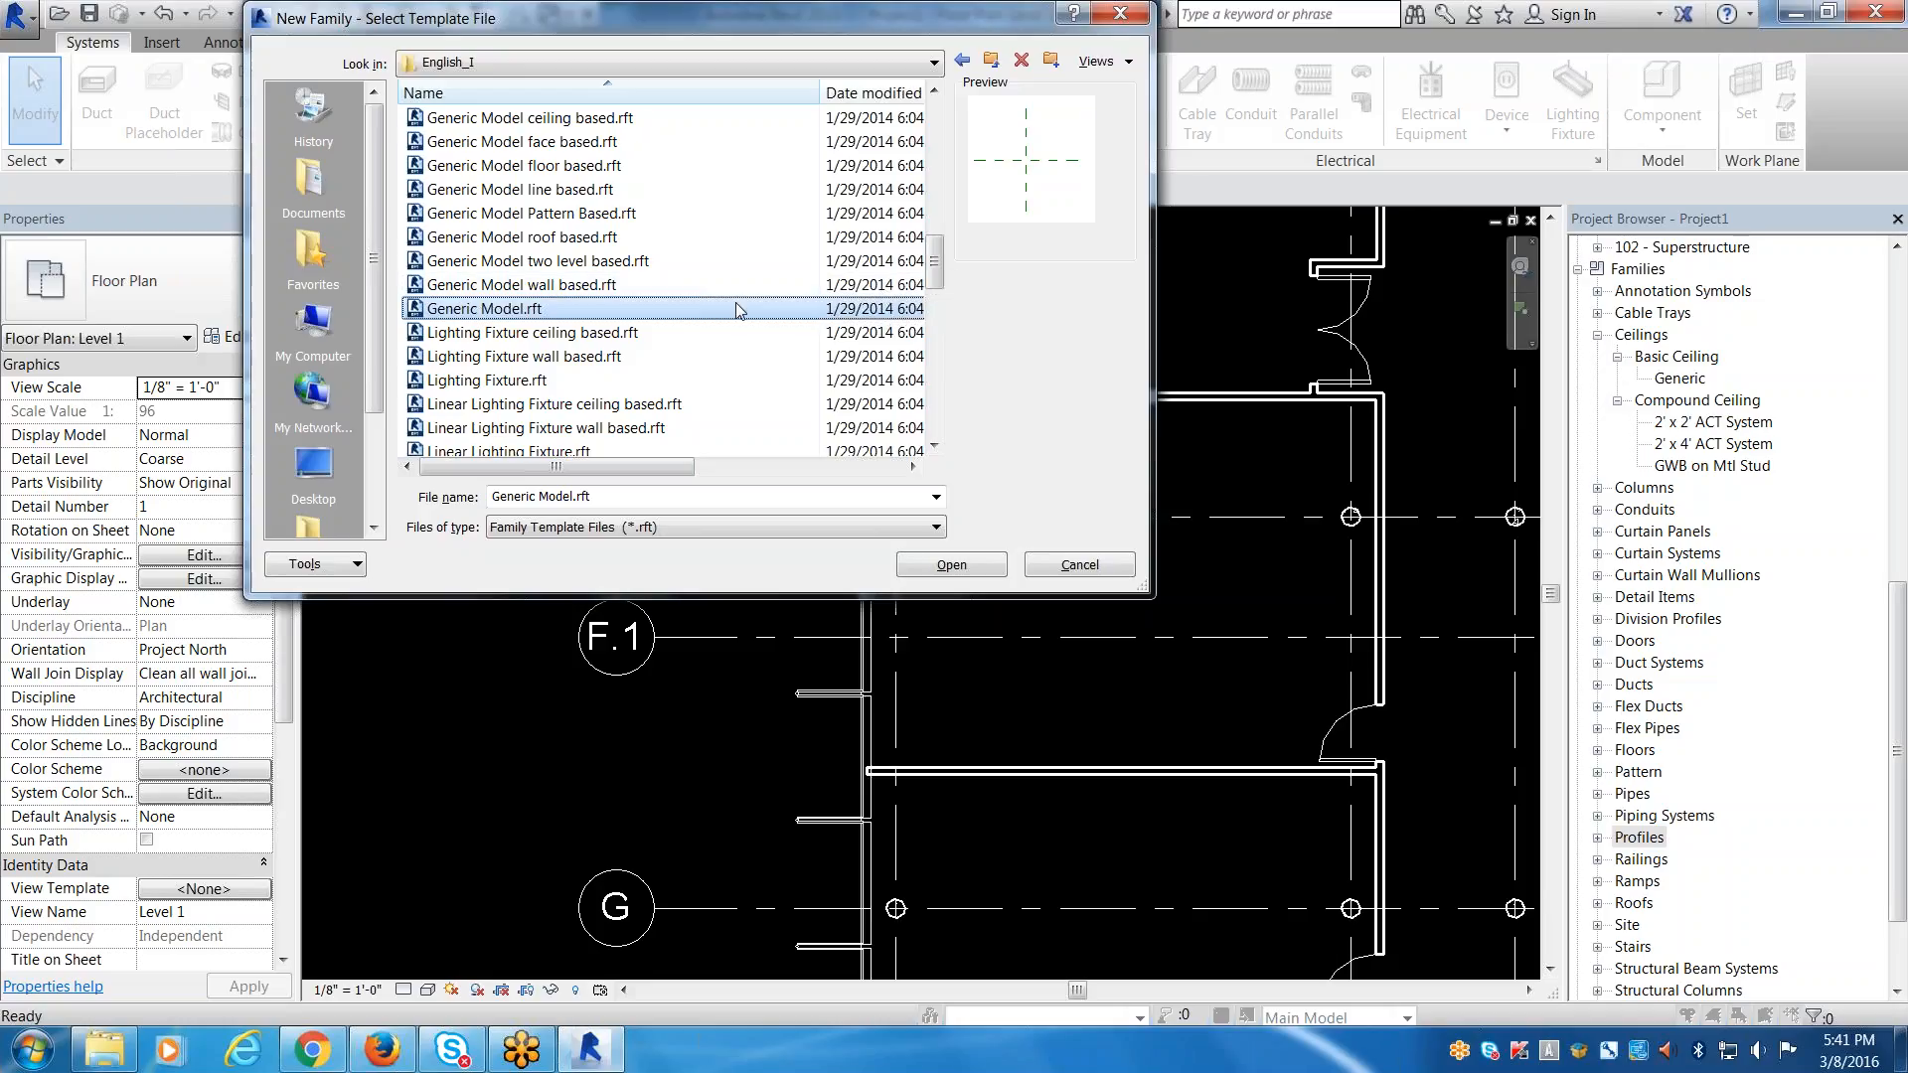
Compare the previews of the Generic Model and face-based templates, and create the family from Generic Model face based.rft.
scroll(695, 289, "up", 1)
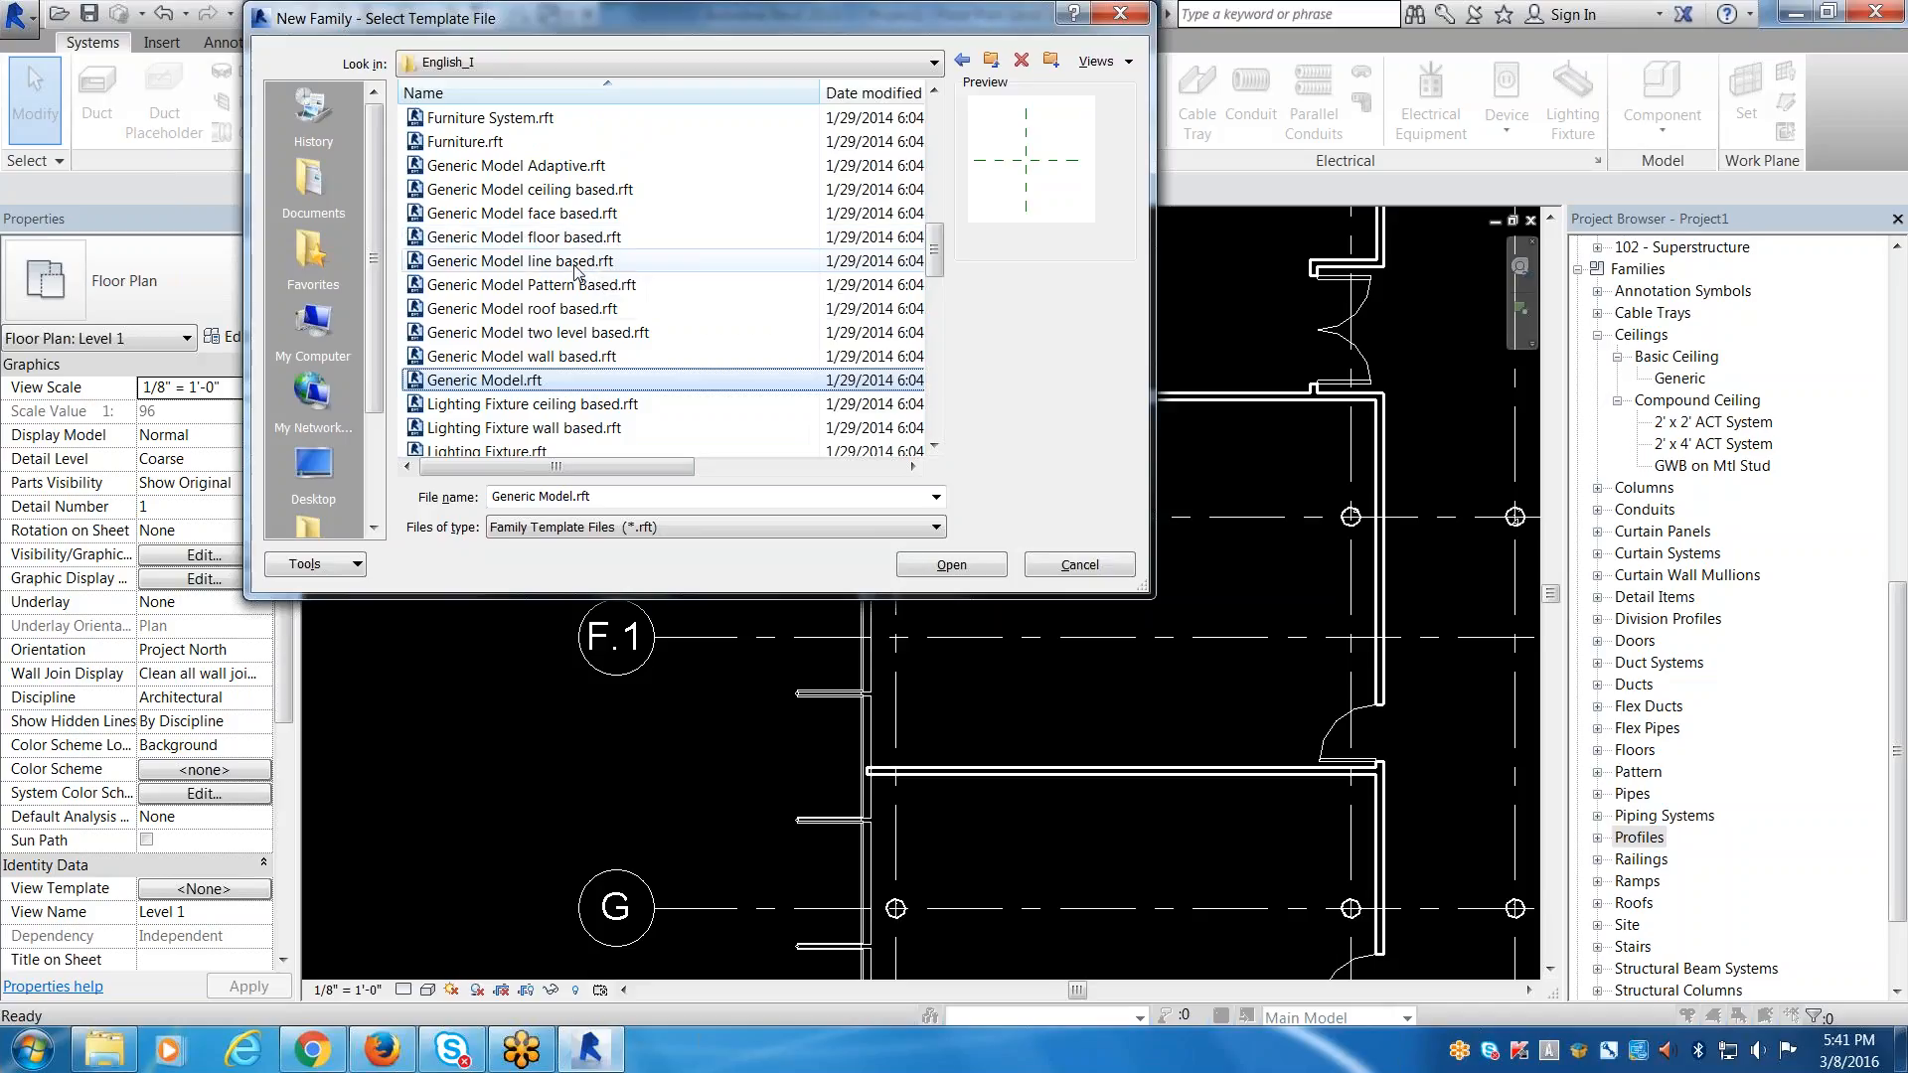
left_click(569, 216)
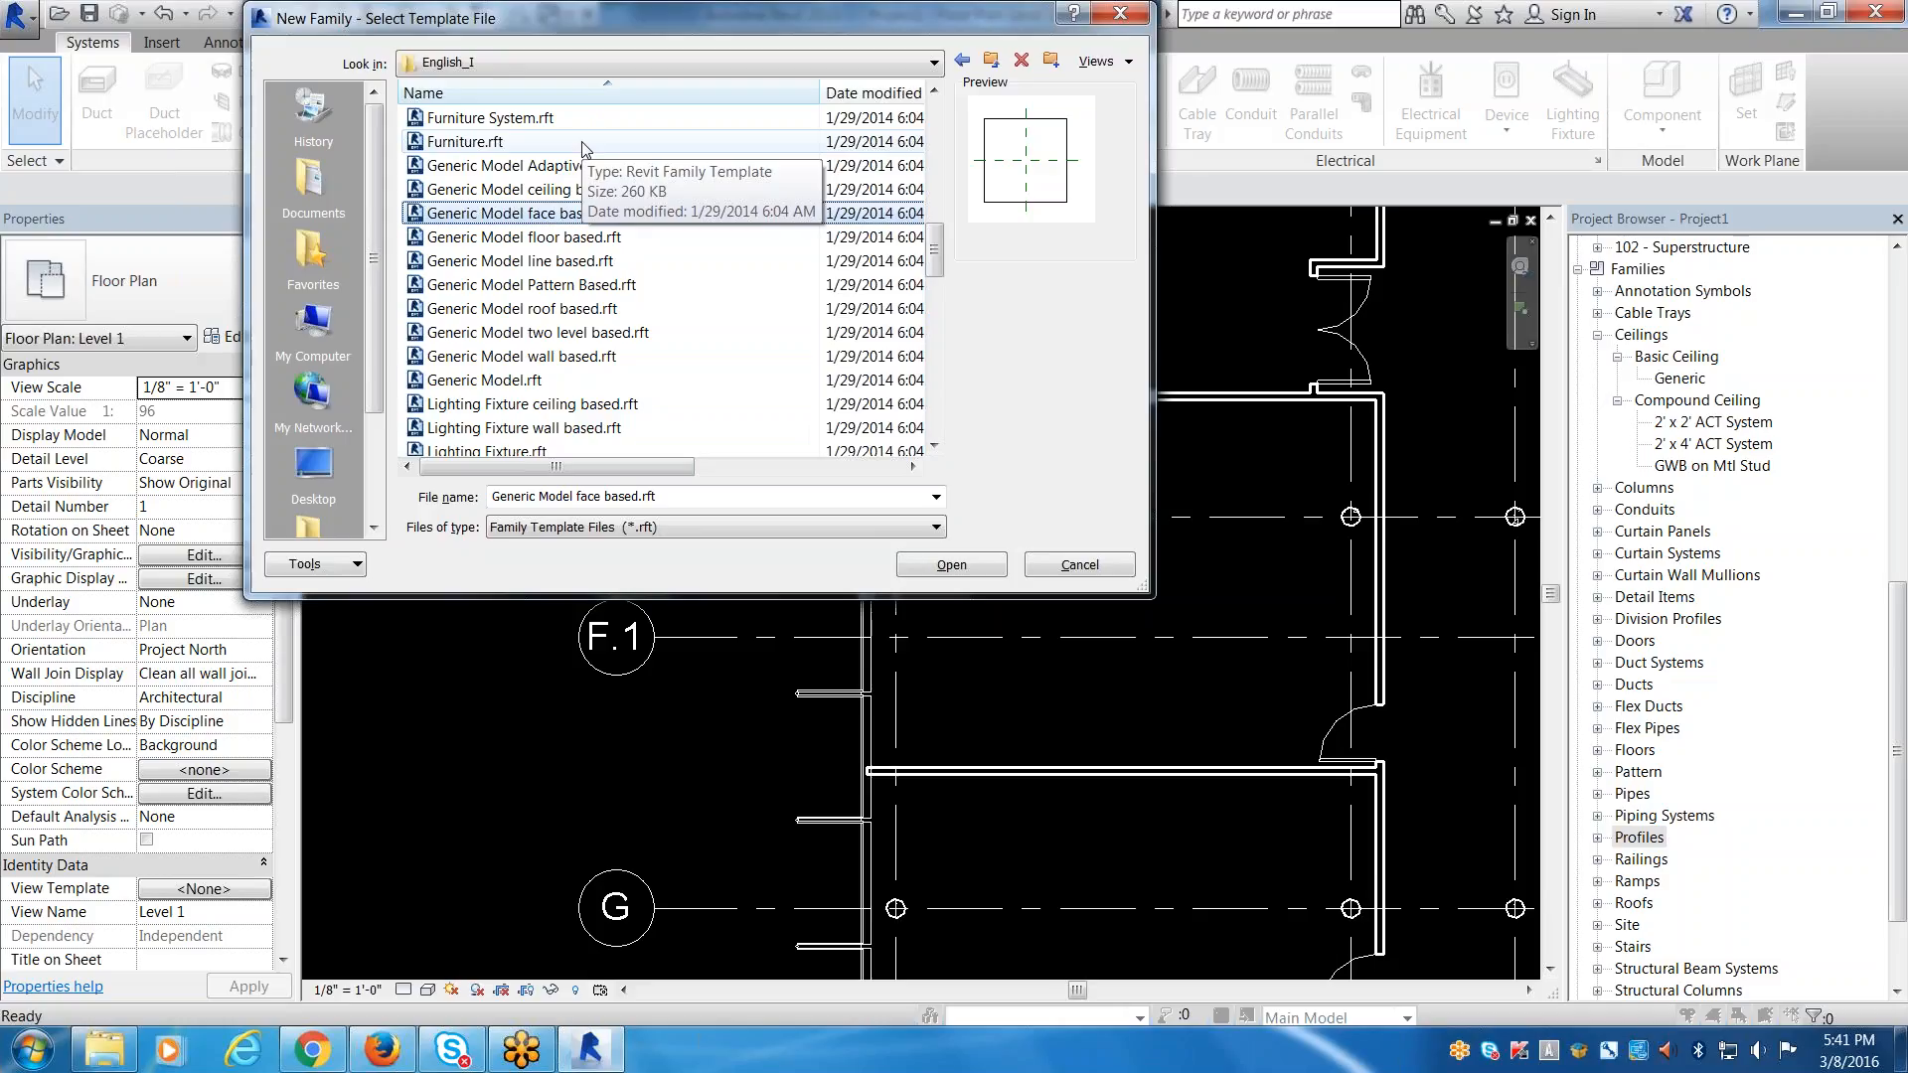
left_click(567, 381)
left_click(583, 215)
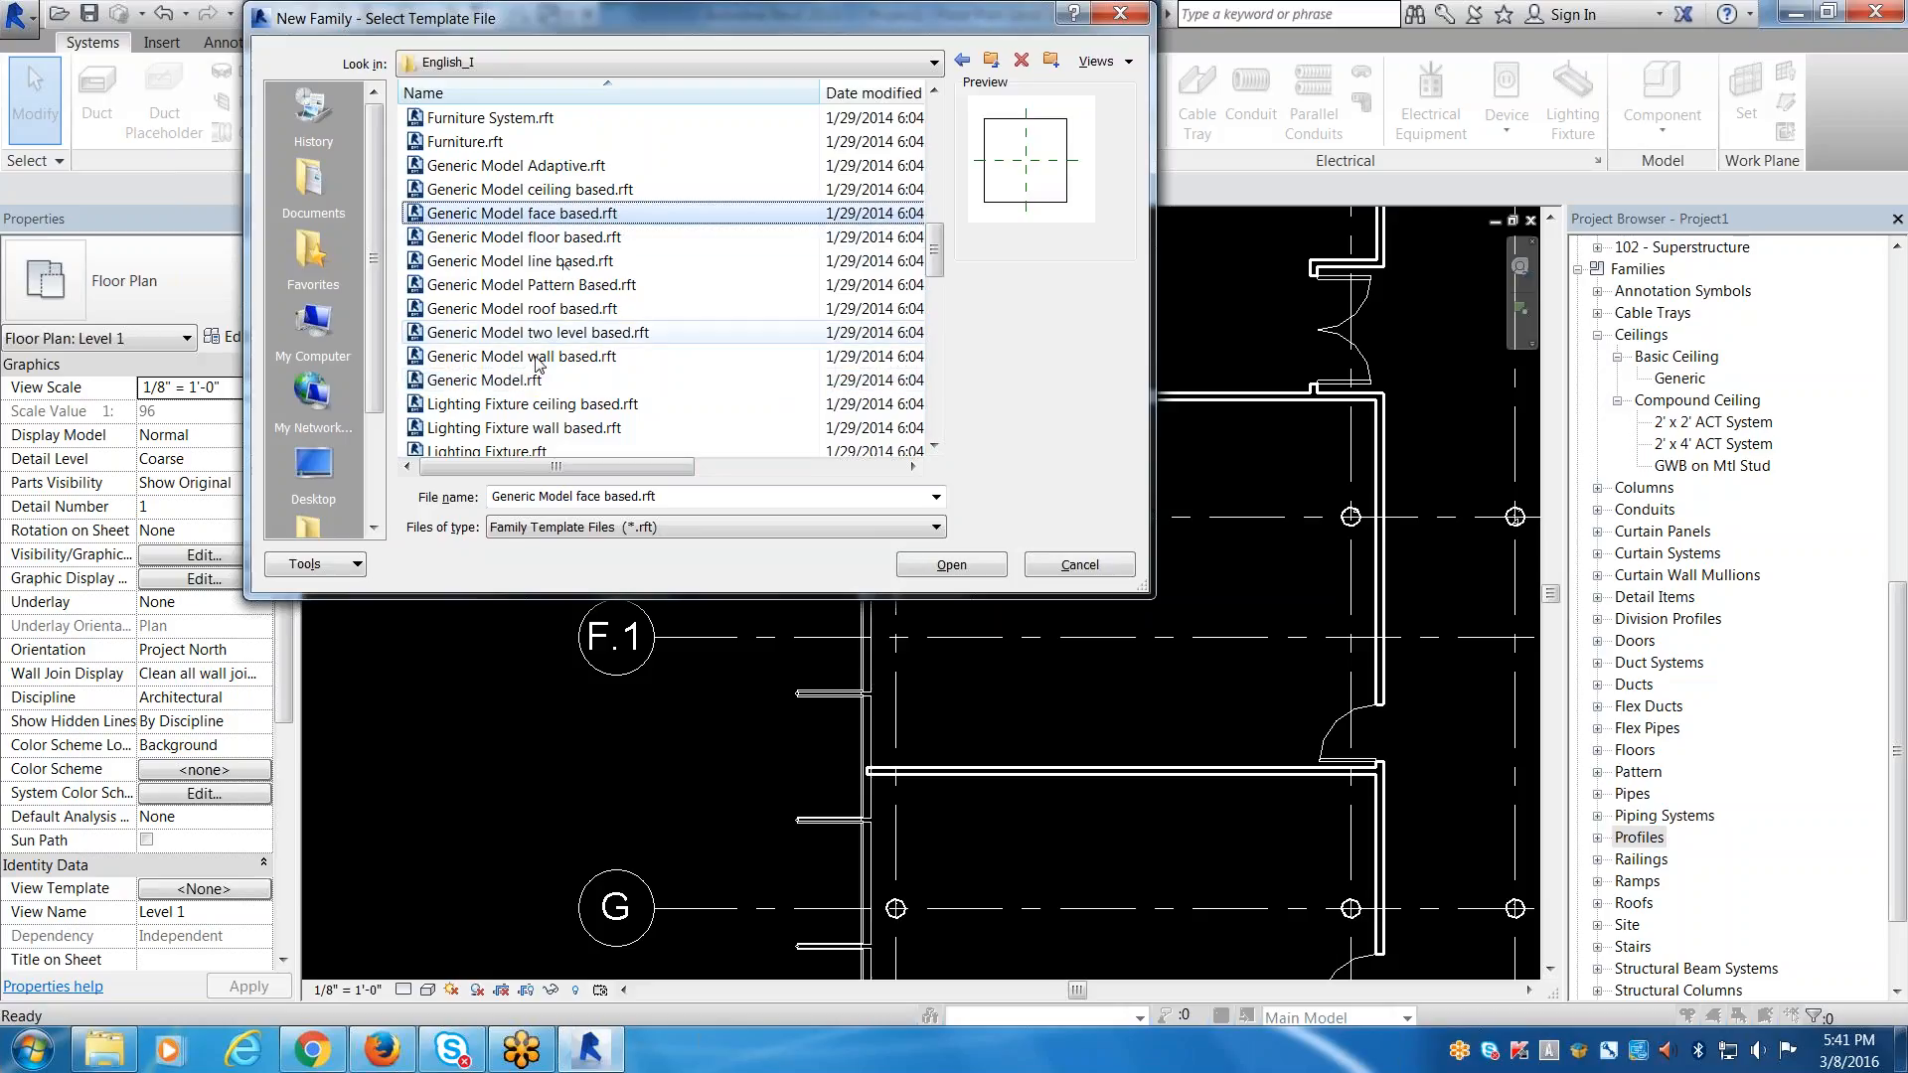
left_click(566, 380)
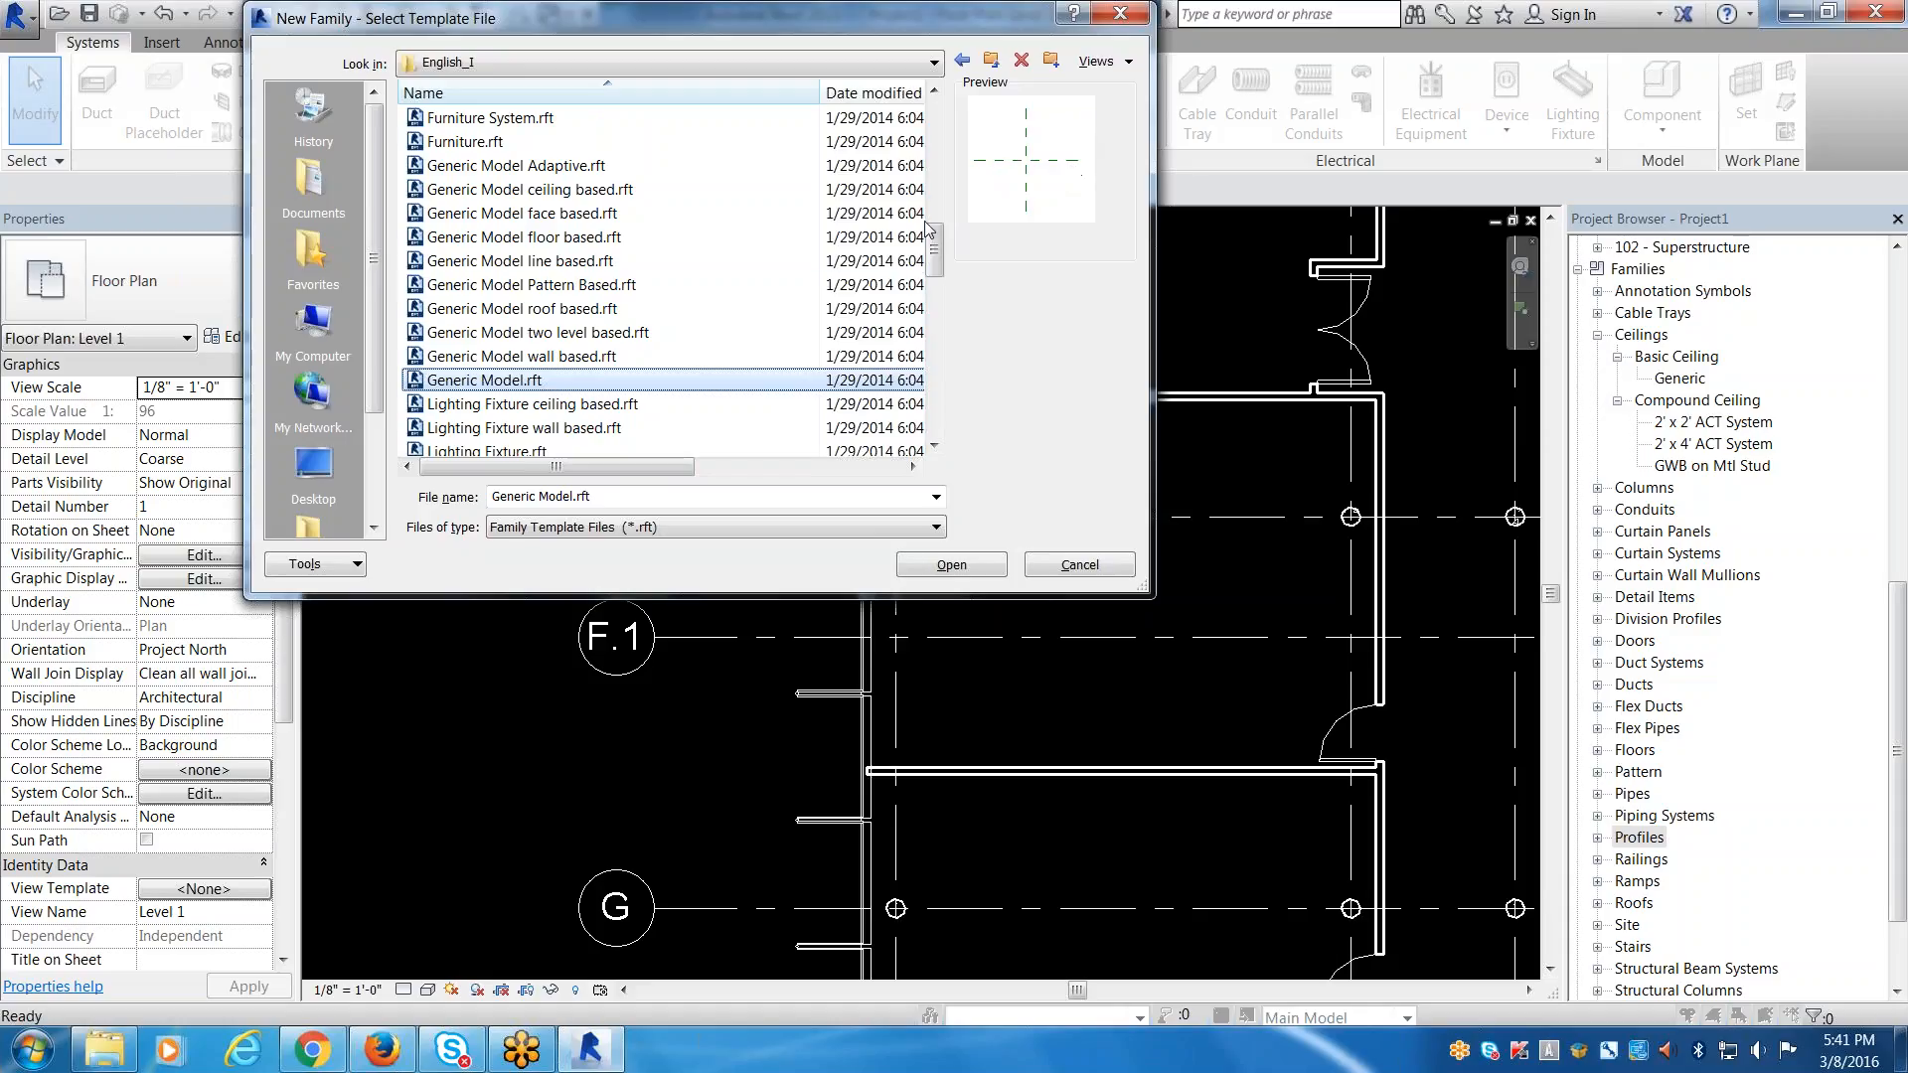
left_click(538, 215)
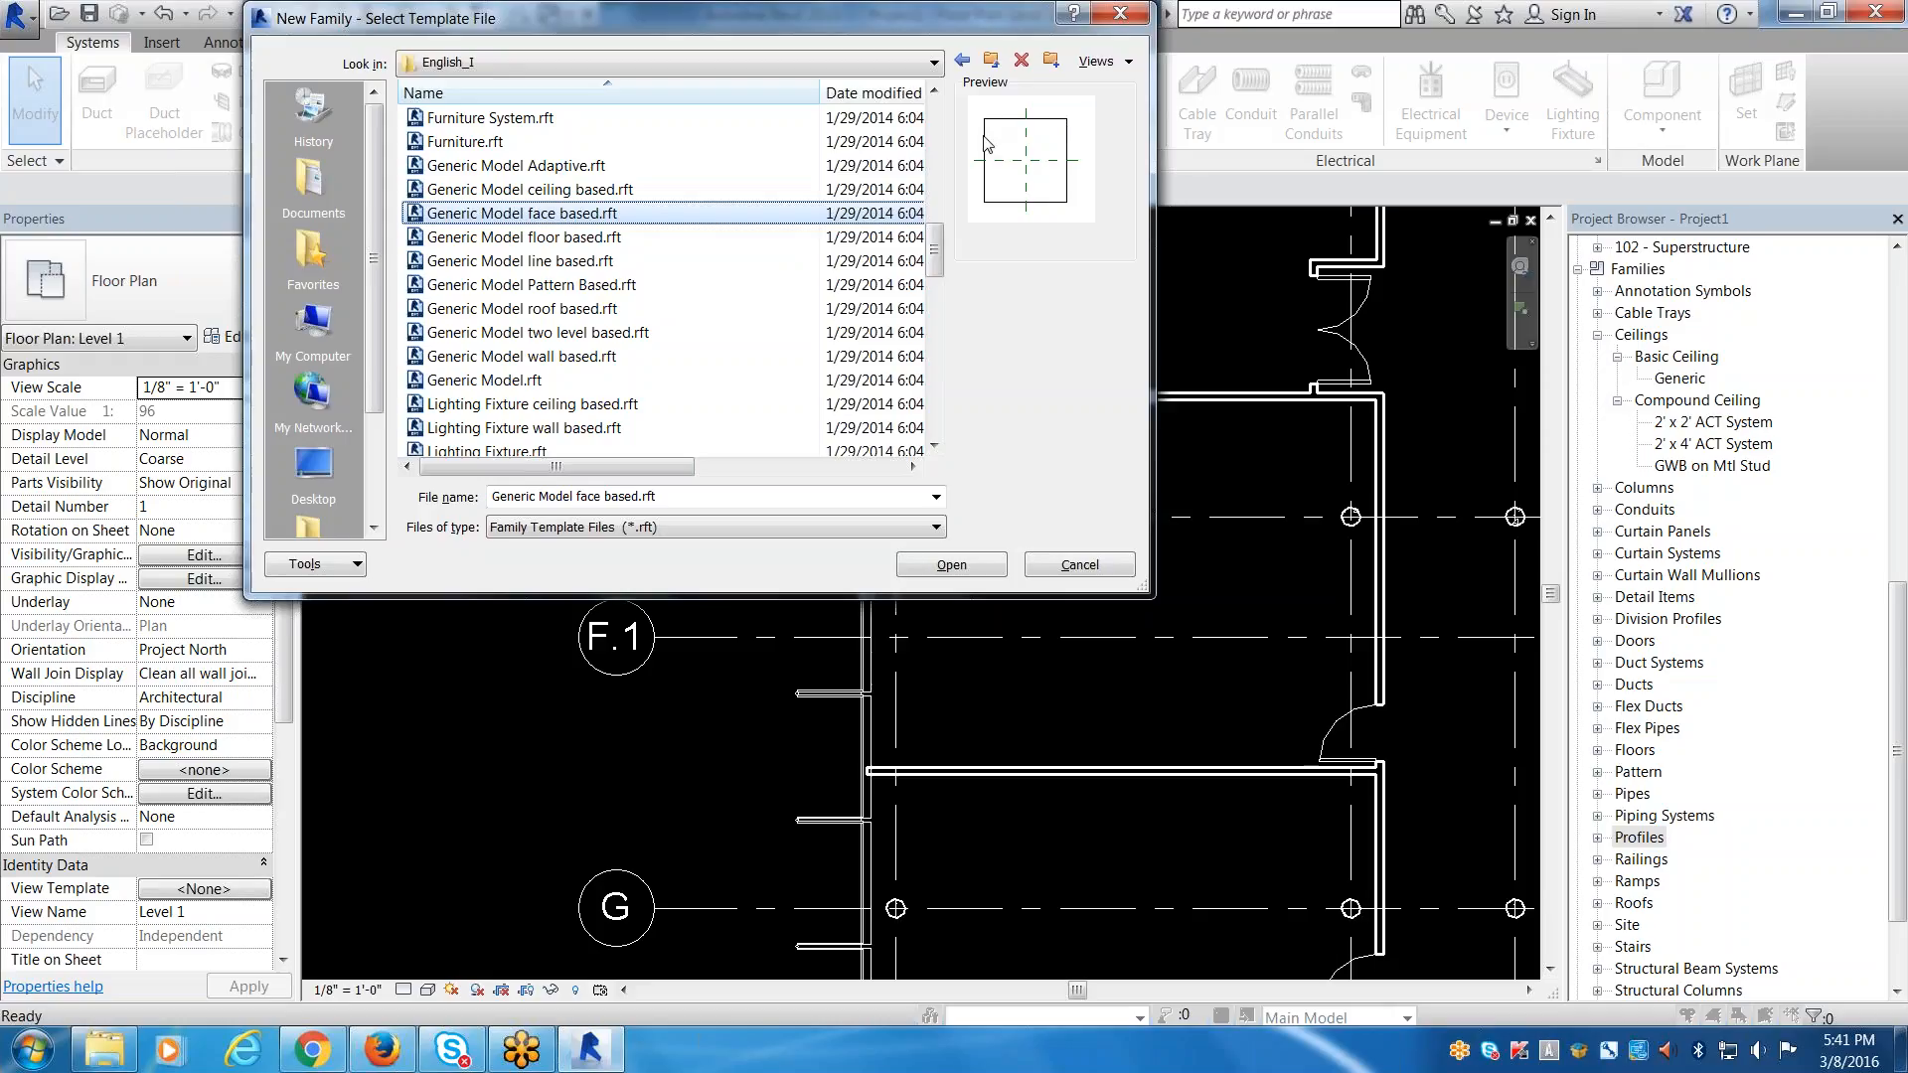
left_click(960, 564)
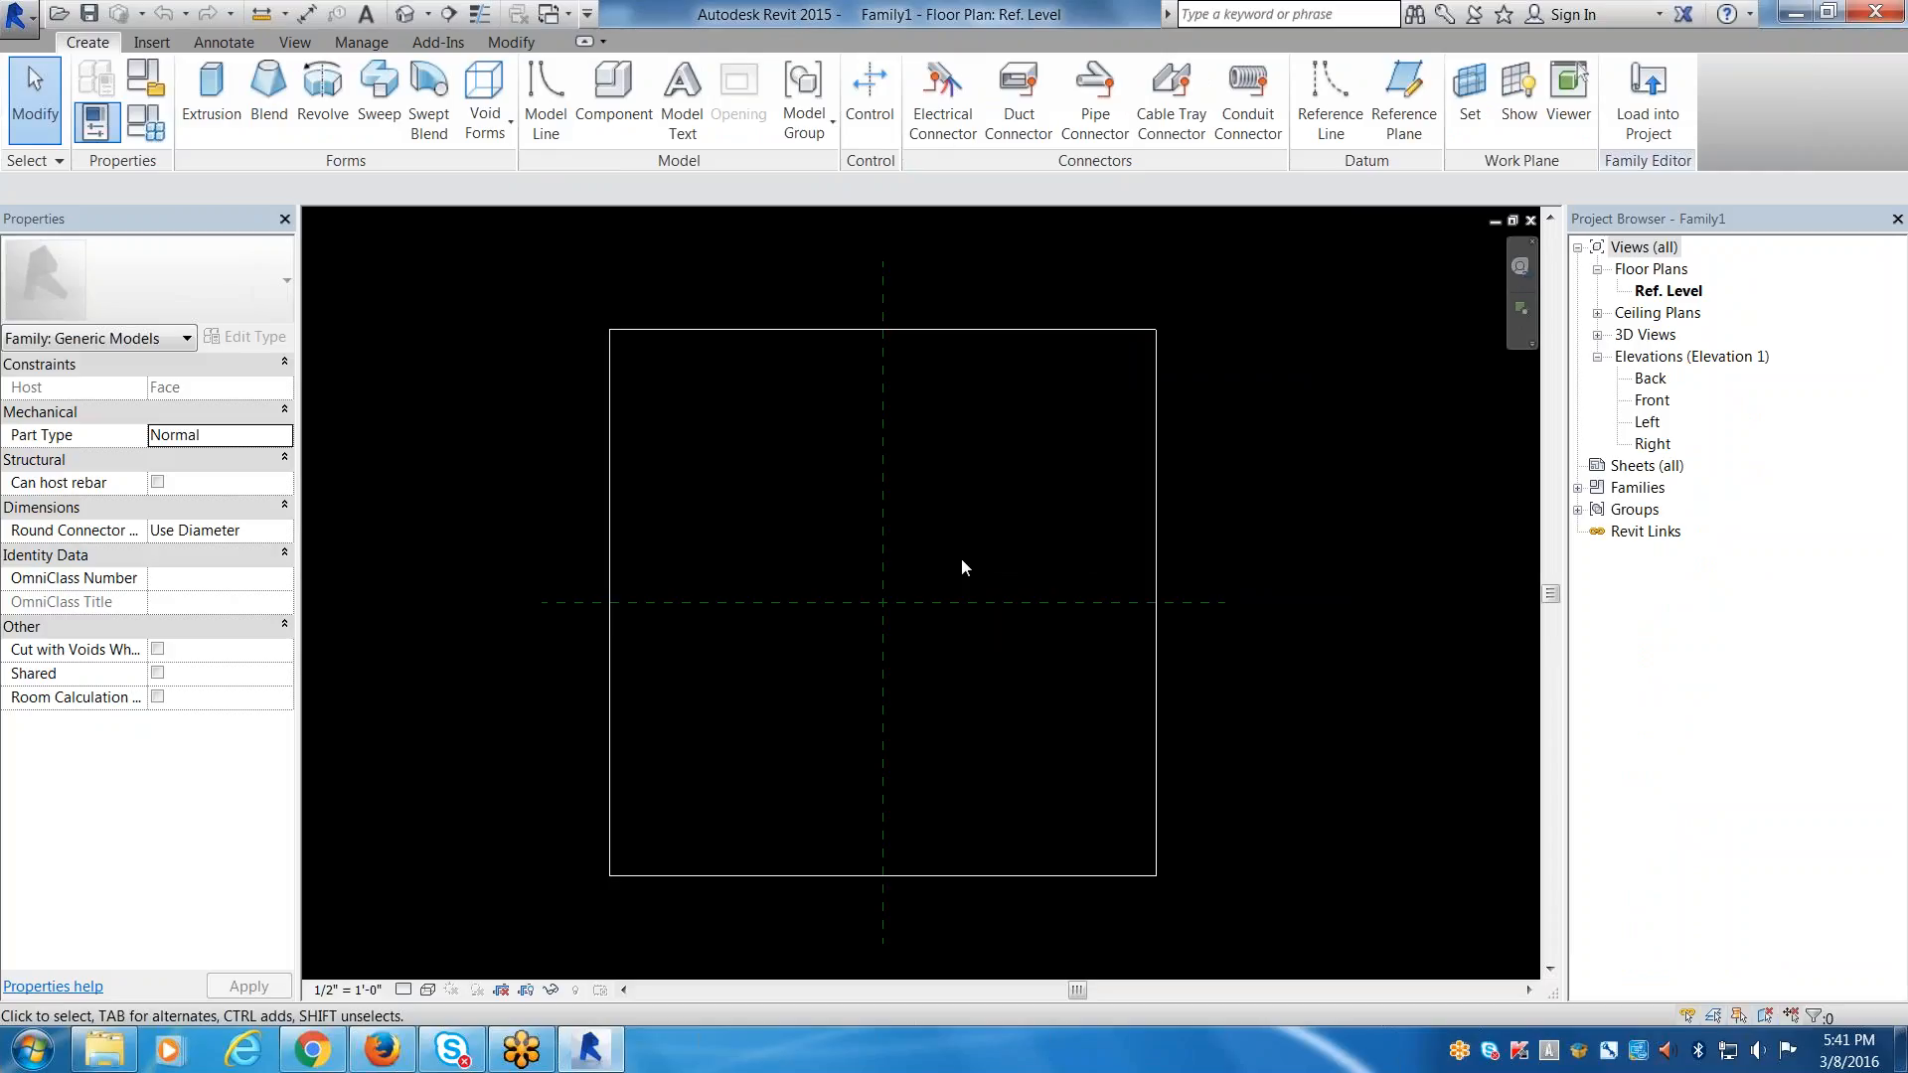
Open the family's 3D view View 1 and view the host block from a lower angle.
double_click(1652, 335)
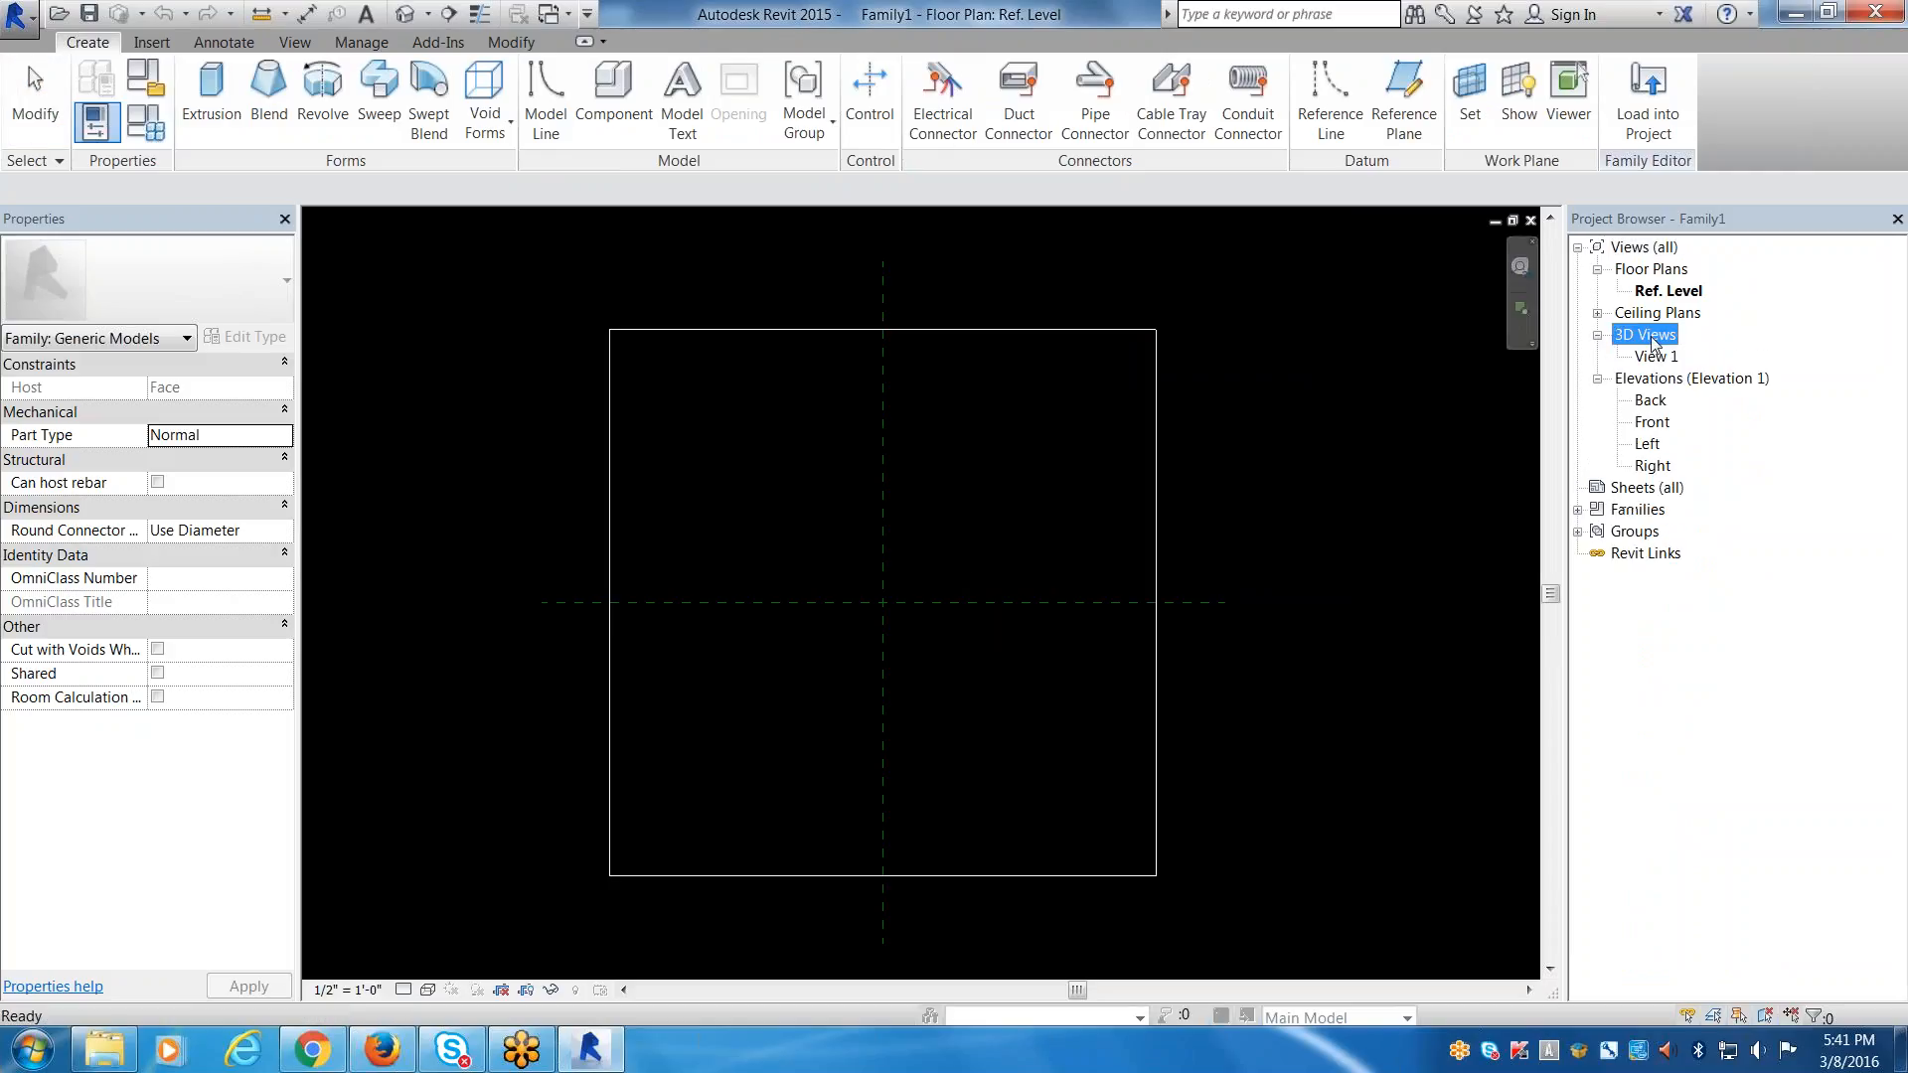
double_click(1655, 357)
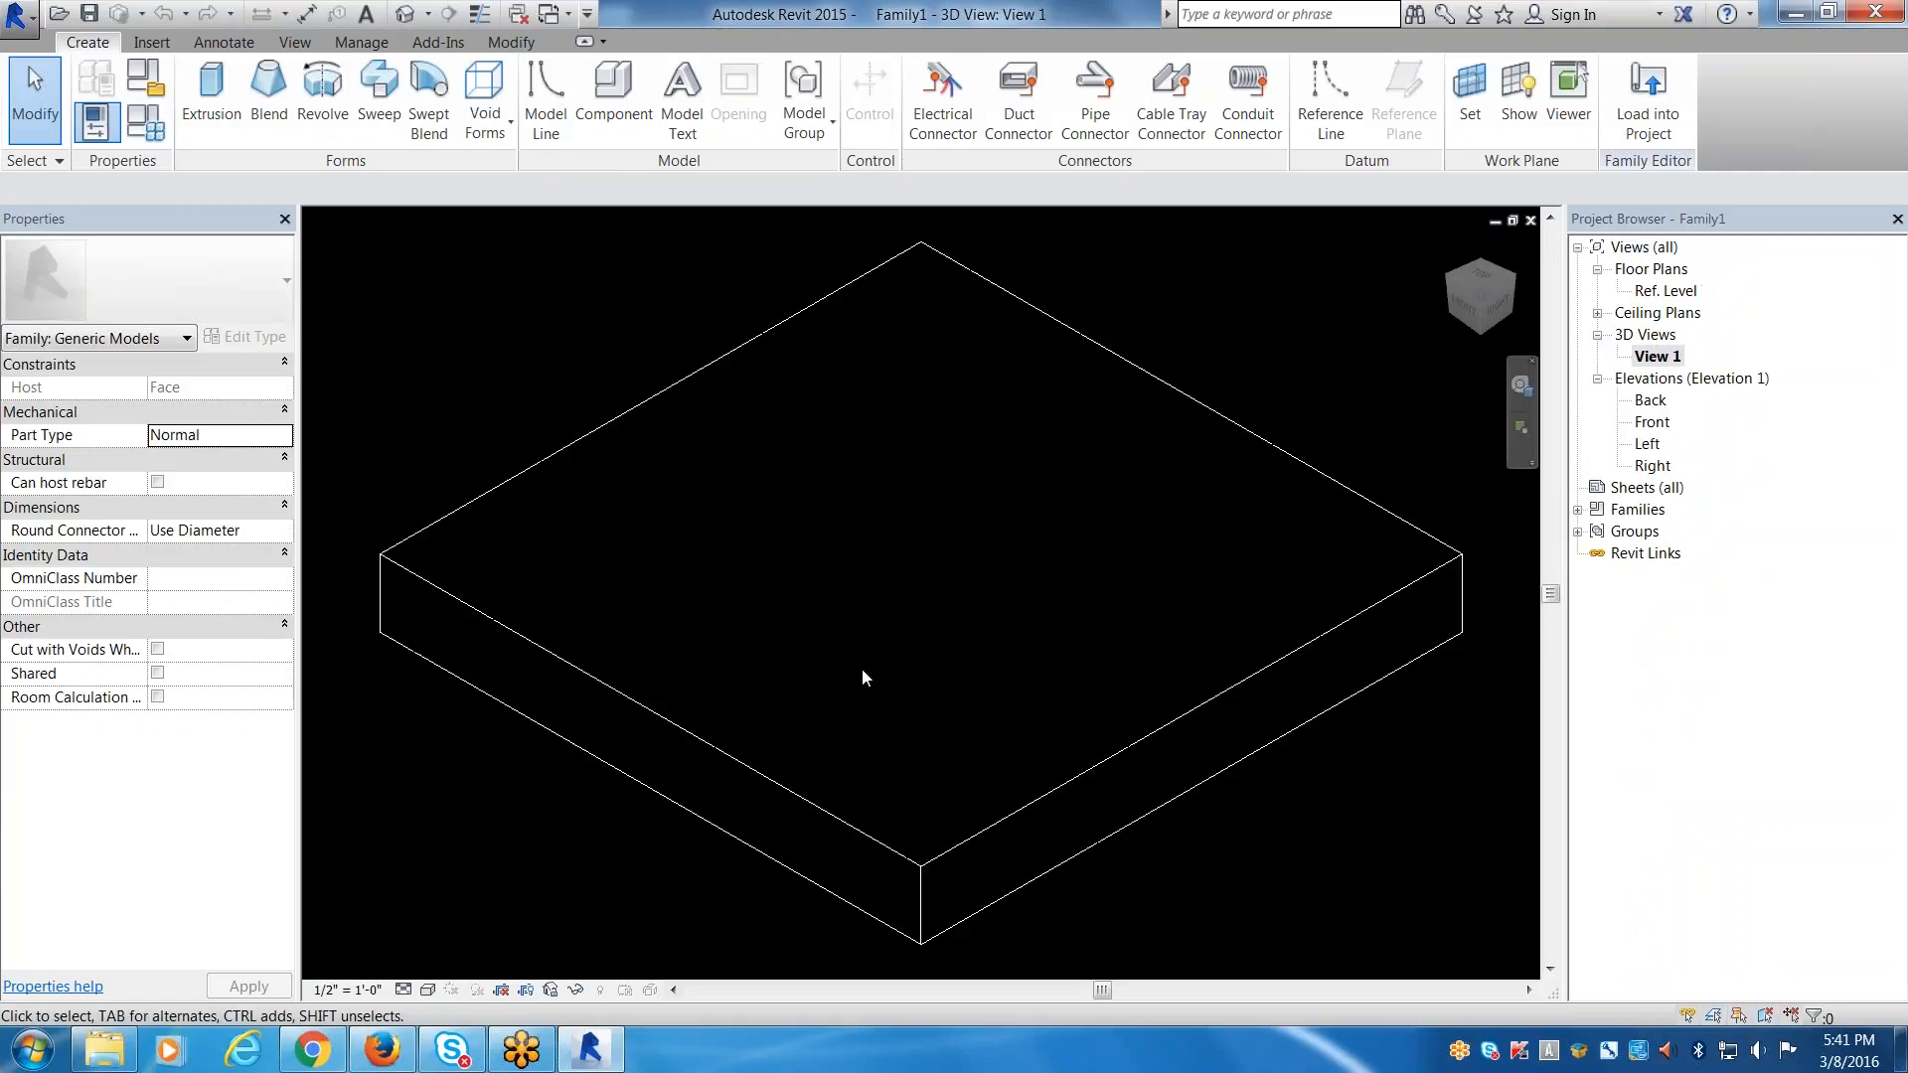
middle_click_drag(860, 673, 895, 557, "shift")
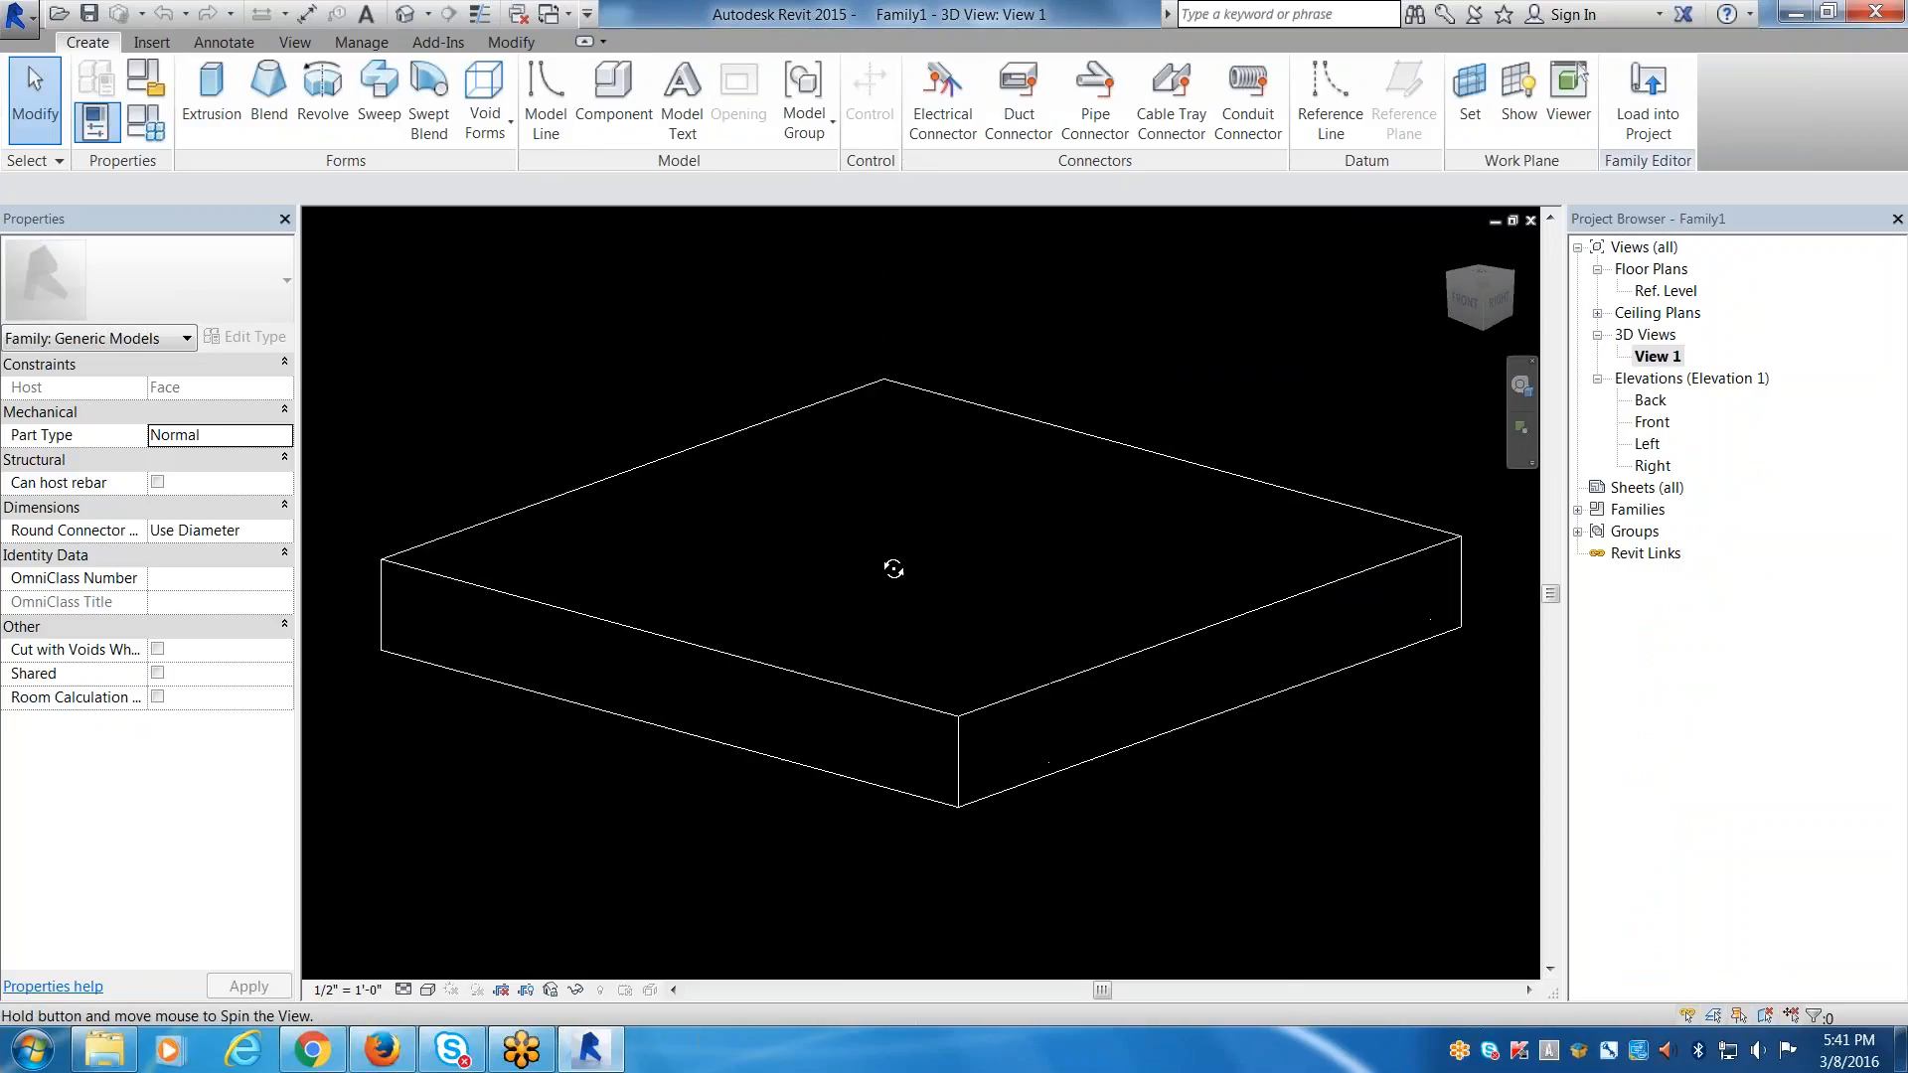
Select the host extrusion and try to shift its top face, cancelling the change.
left_click(898, 699)
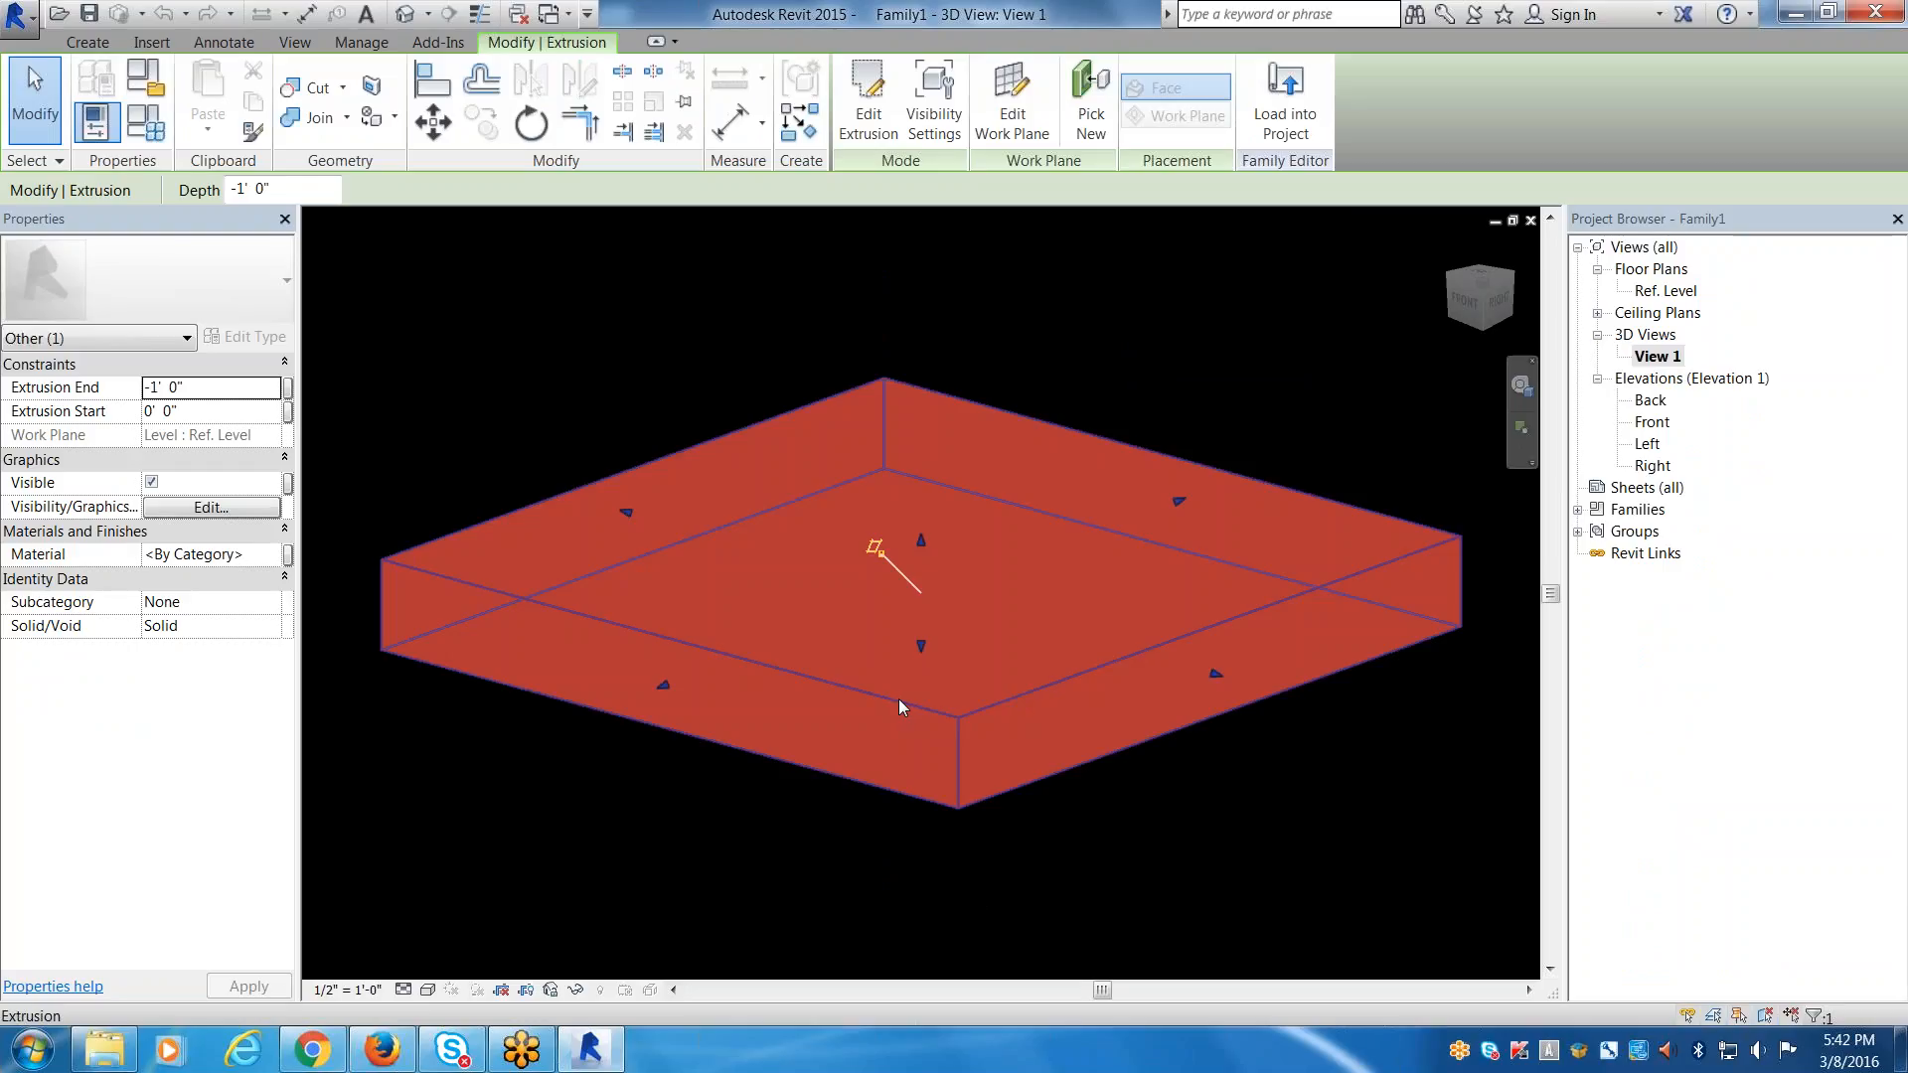
mouse_move(911, 543)
left_mouse_down()
mouse_move(915, 354)
mouse_move(881, 544)
mouse_move(906, 552)
left_mouse_up()
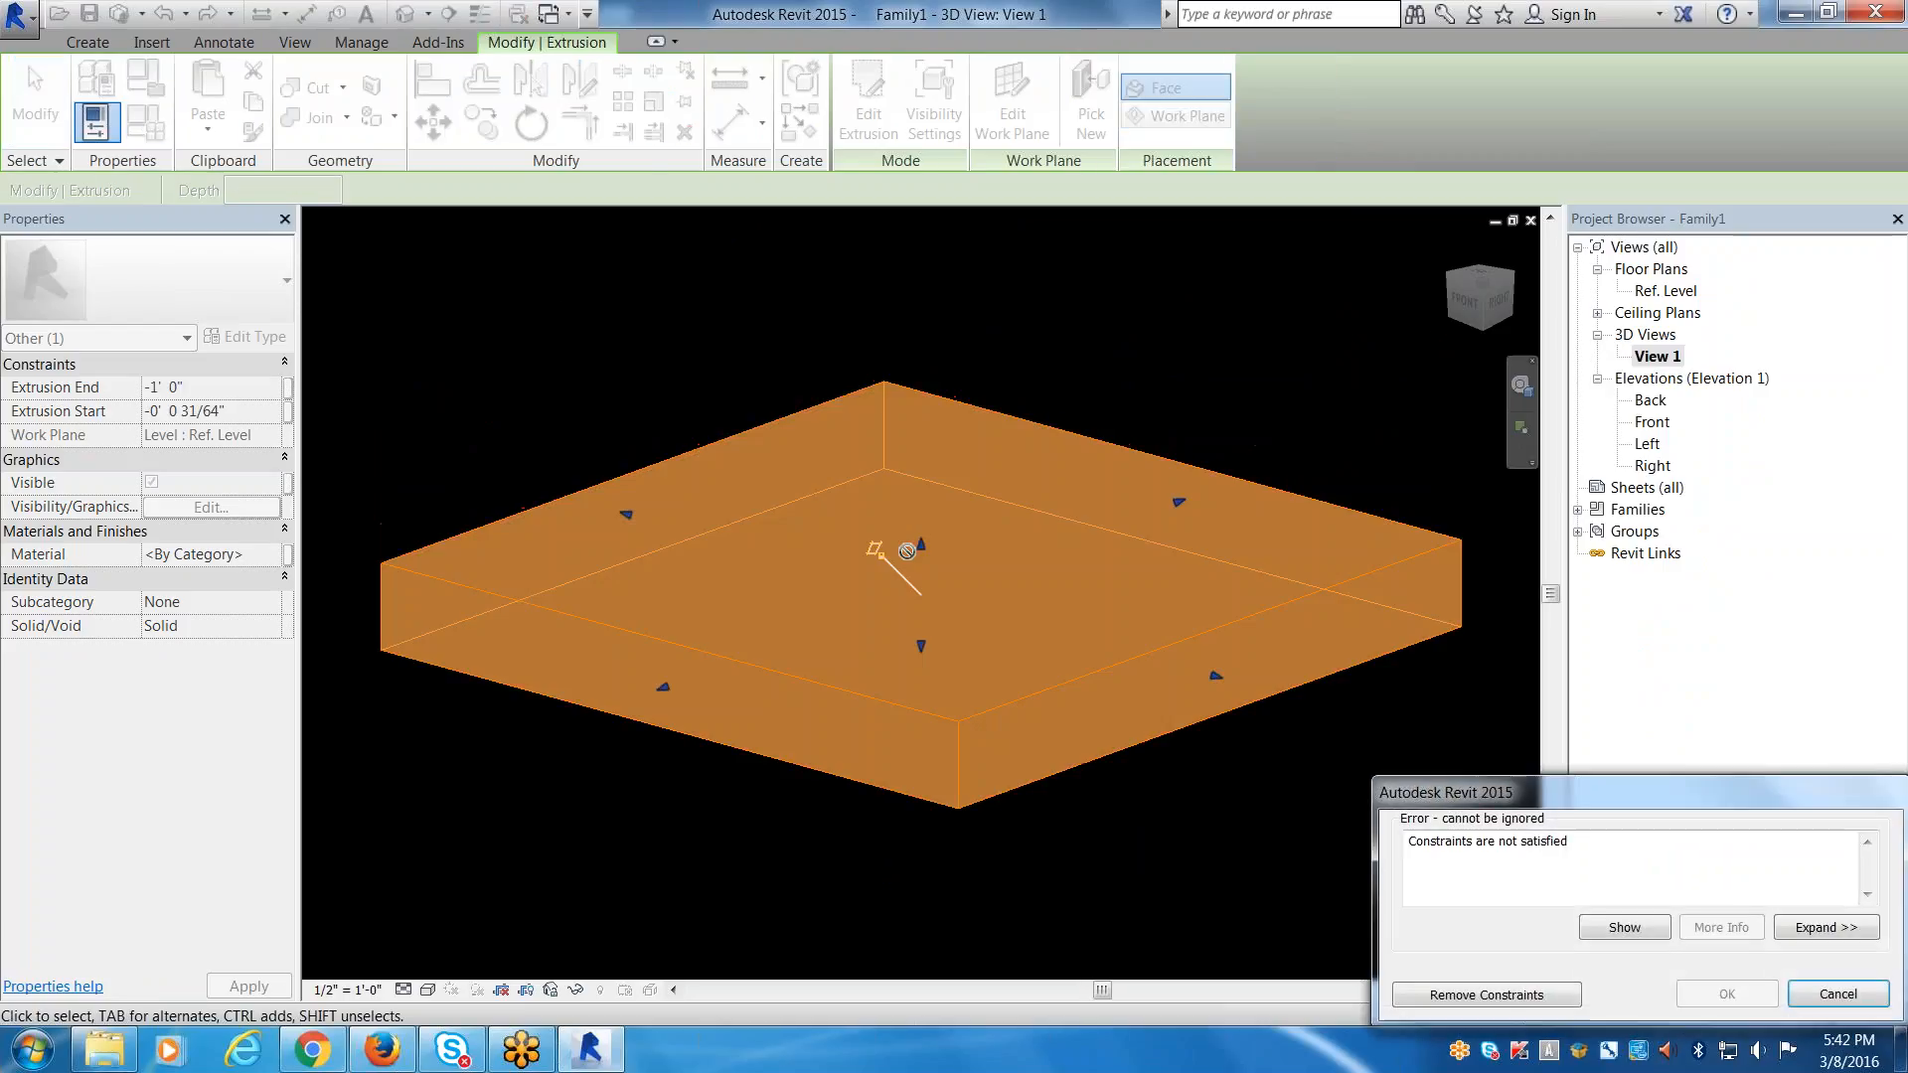
left_click(1803, 991)
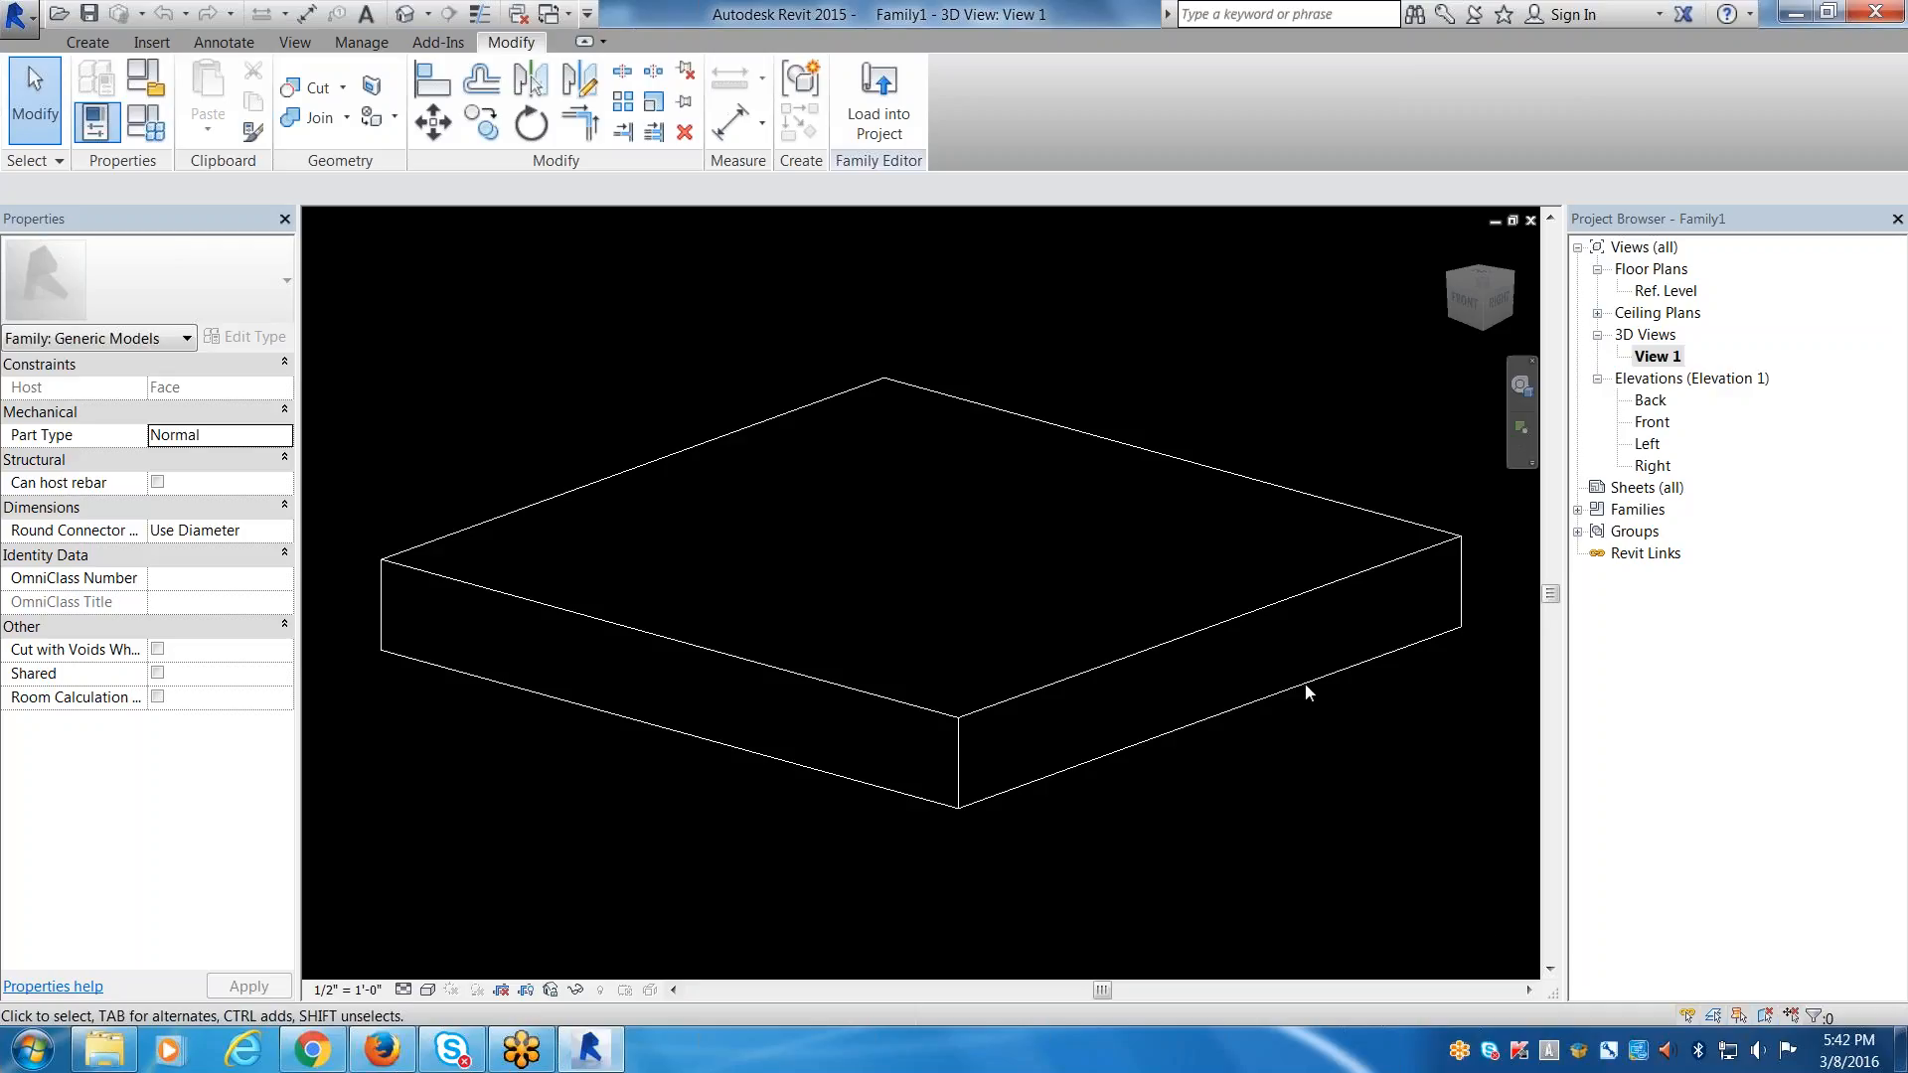
Bring up the family creation tools and list the void forms, from Void Extrusion to Void Swept Blend.
left_click(88, 47)
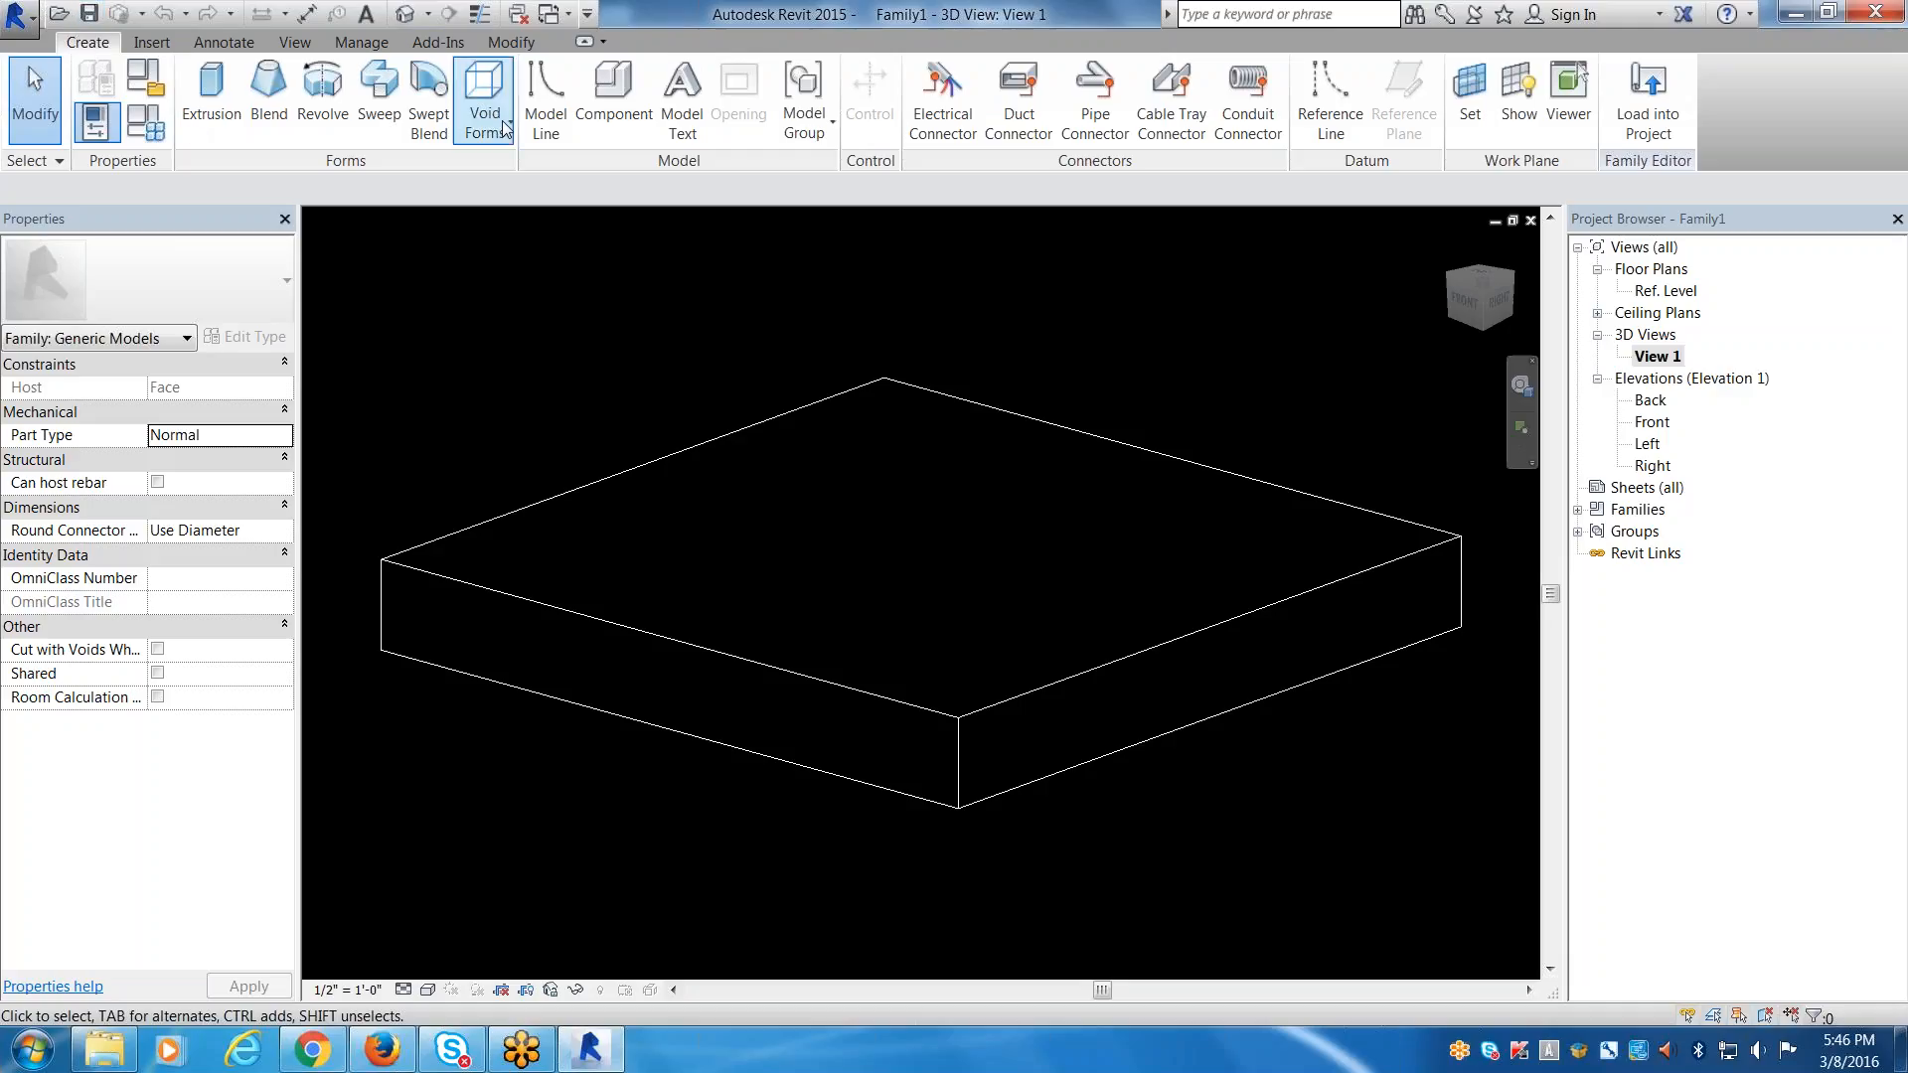
left_click(459, 125)
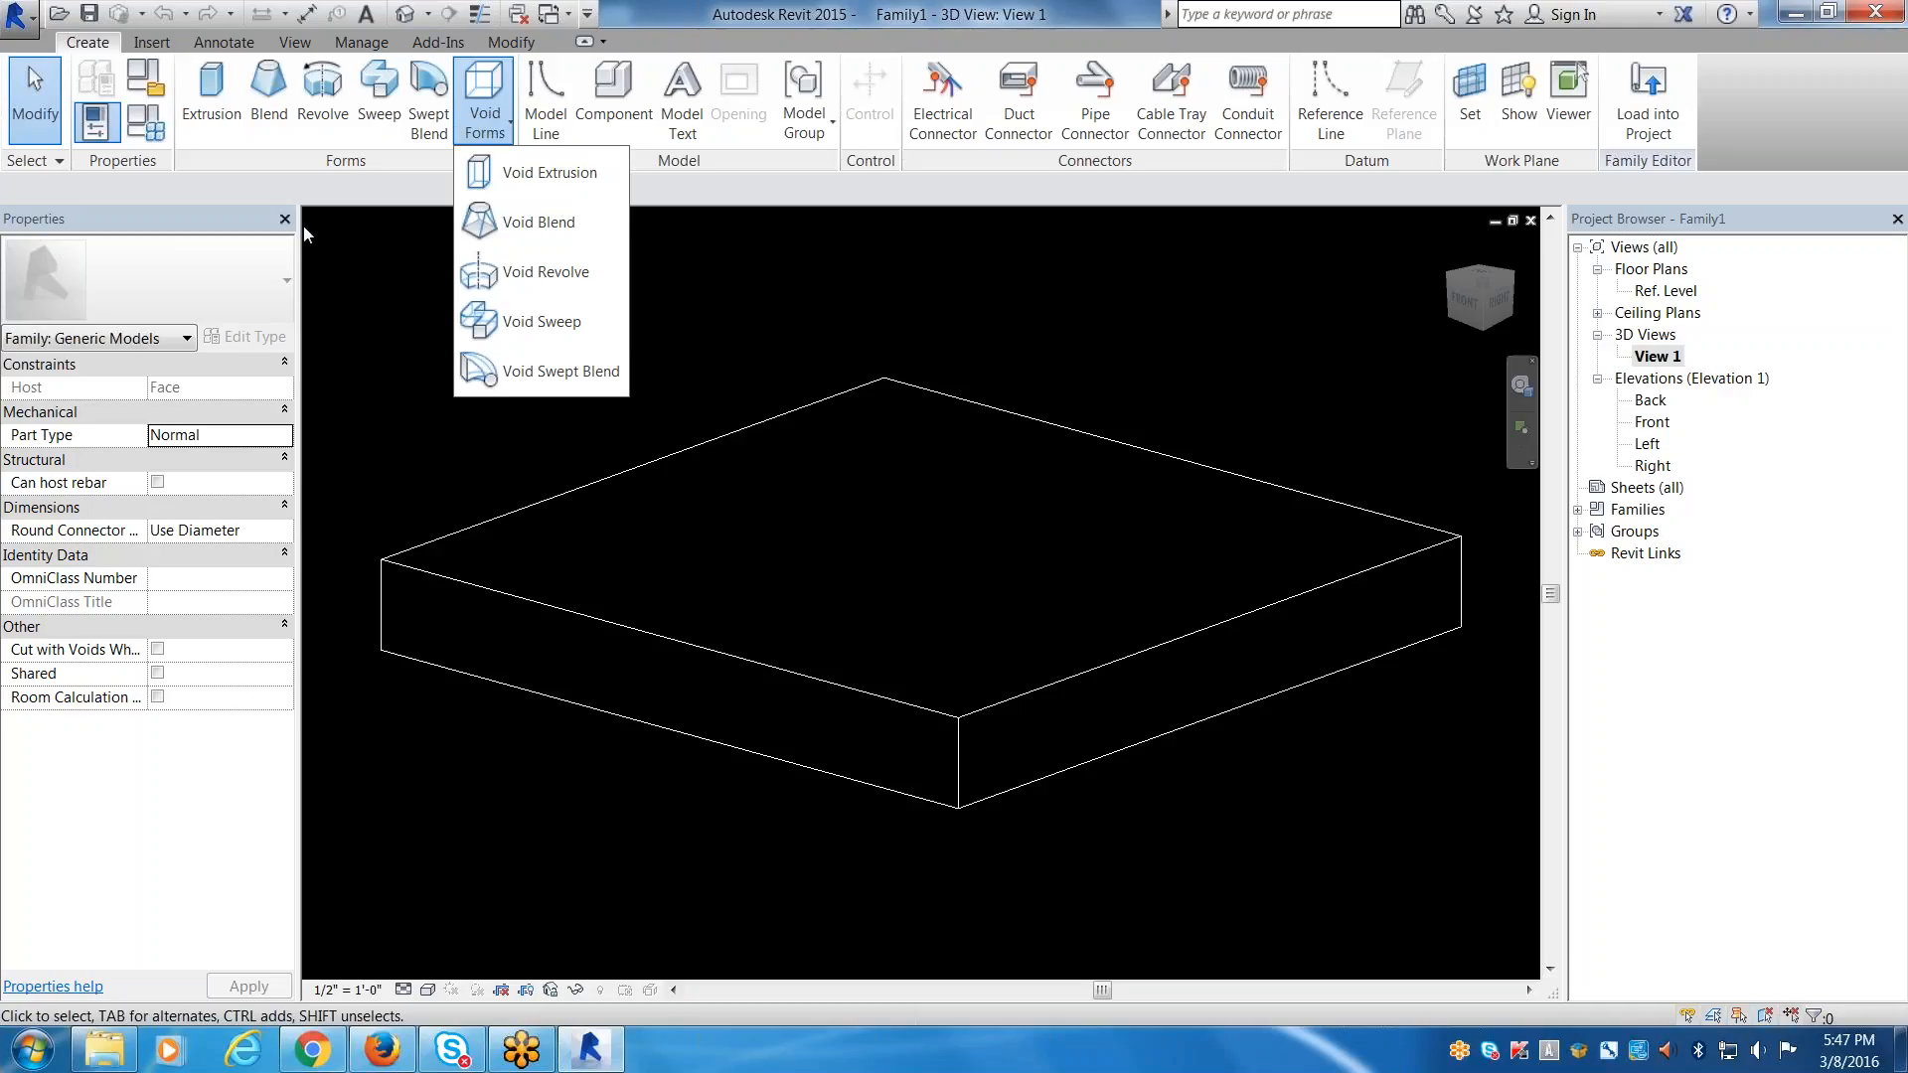
Switch to Chrome, search Google Images for "revit lod" and enlarge the LOD 100 to 500 Level of Development chart.
left_click(312, 1050)
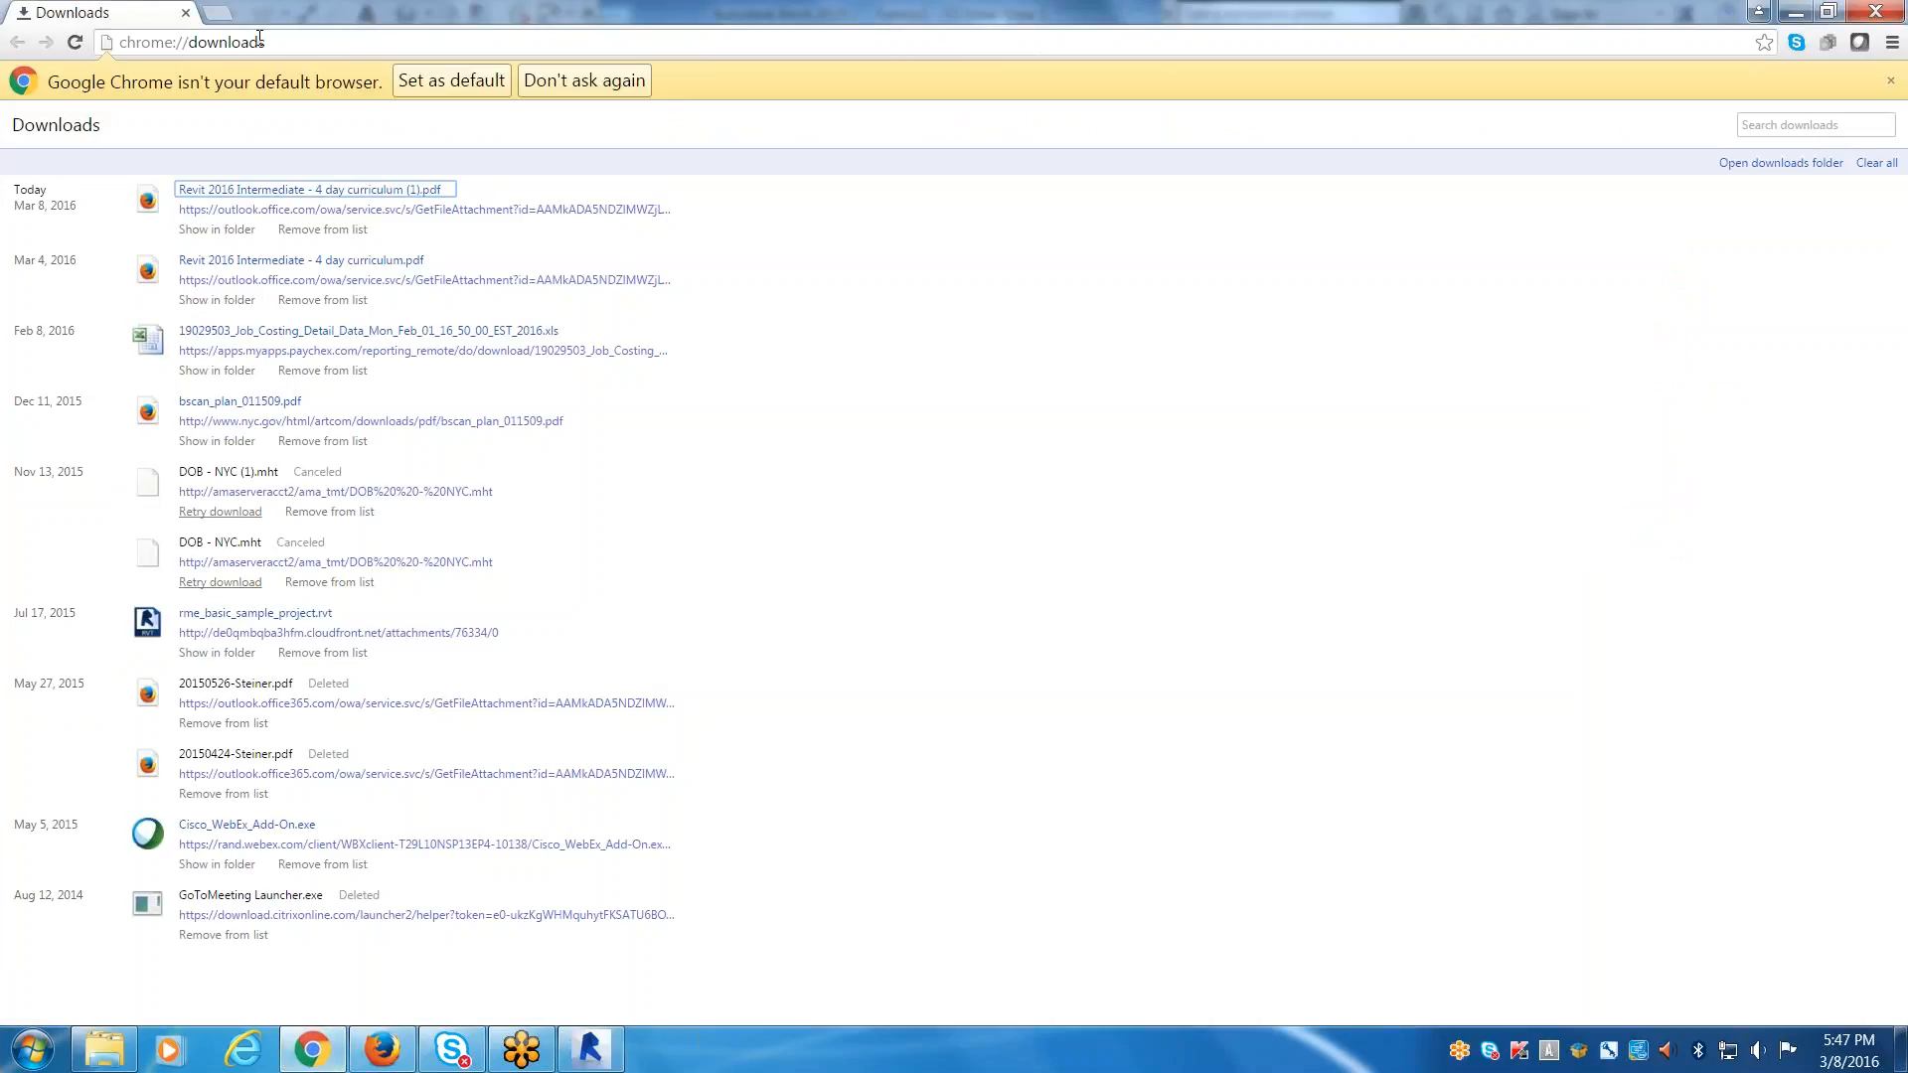
left_click(229, 41)
type("revit")
key("Return")
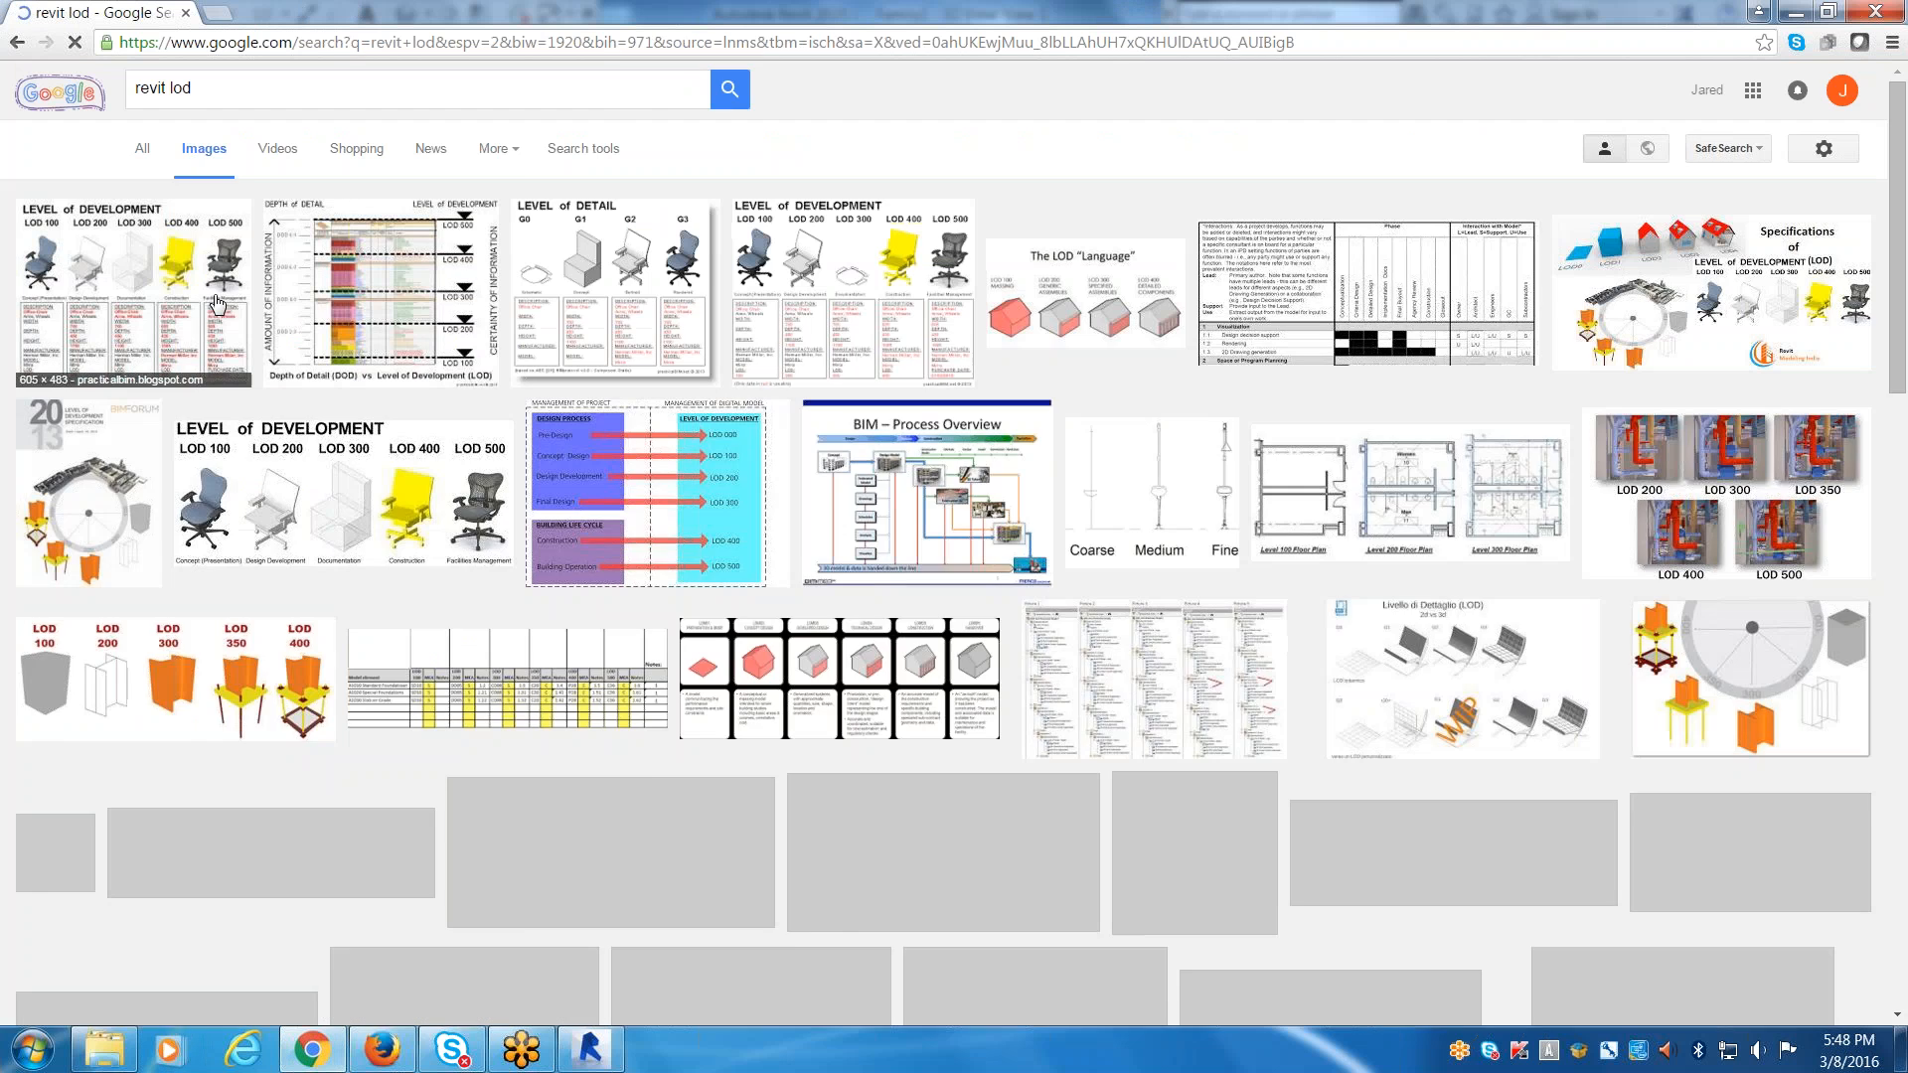
left_click(133, 278)
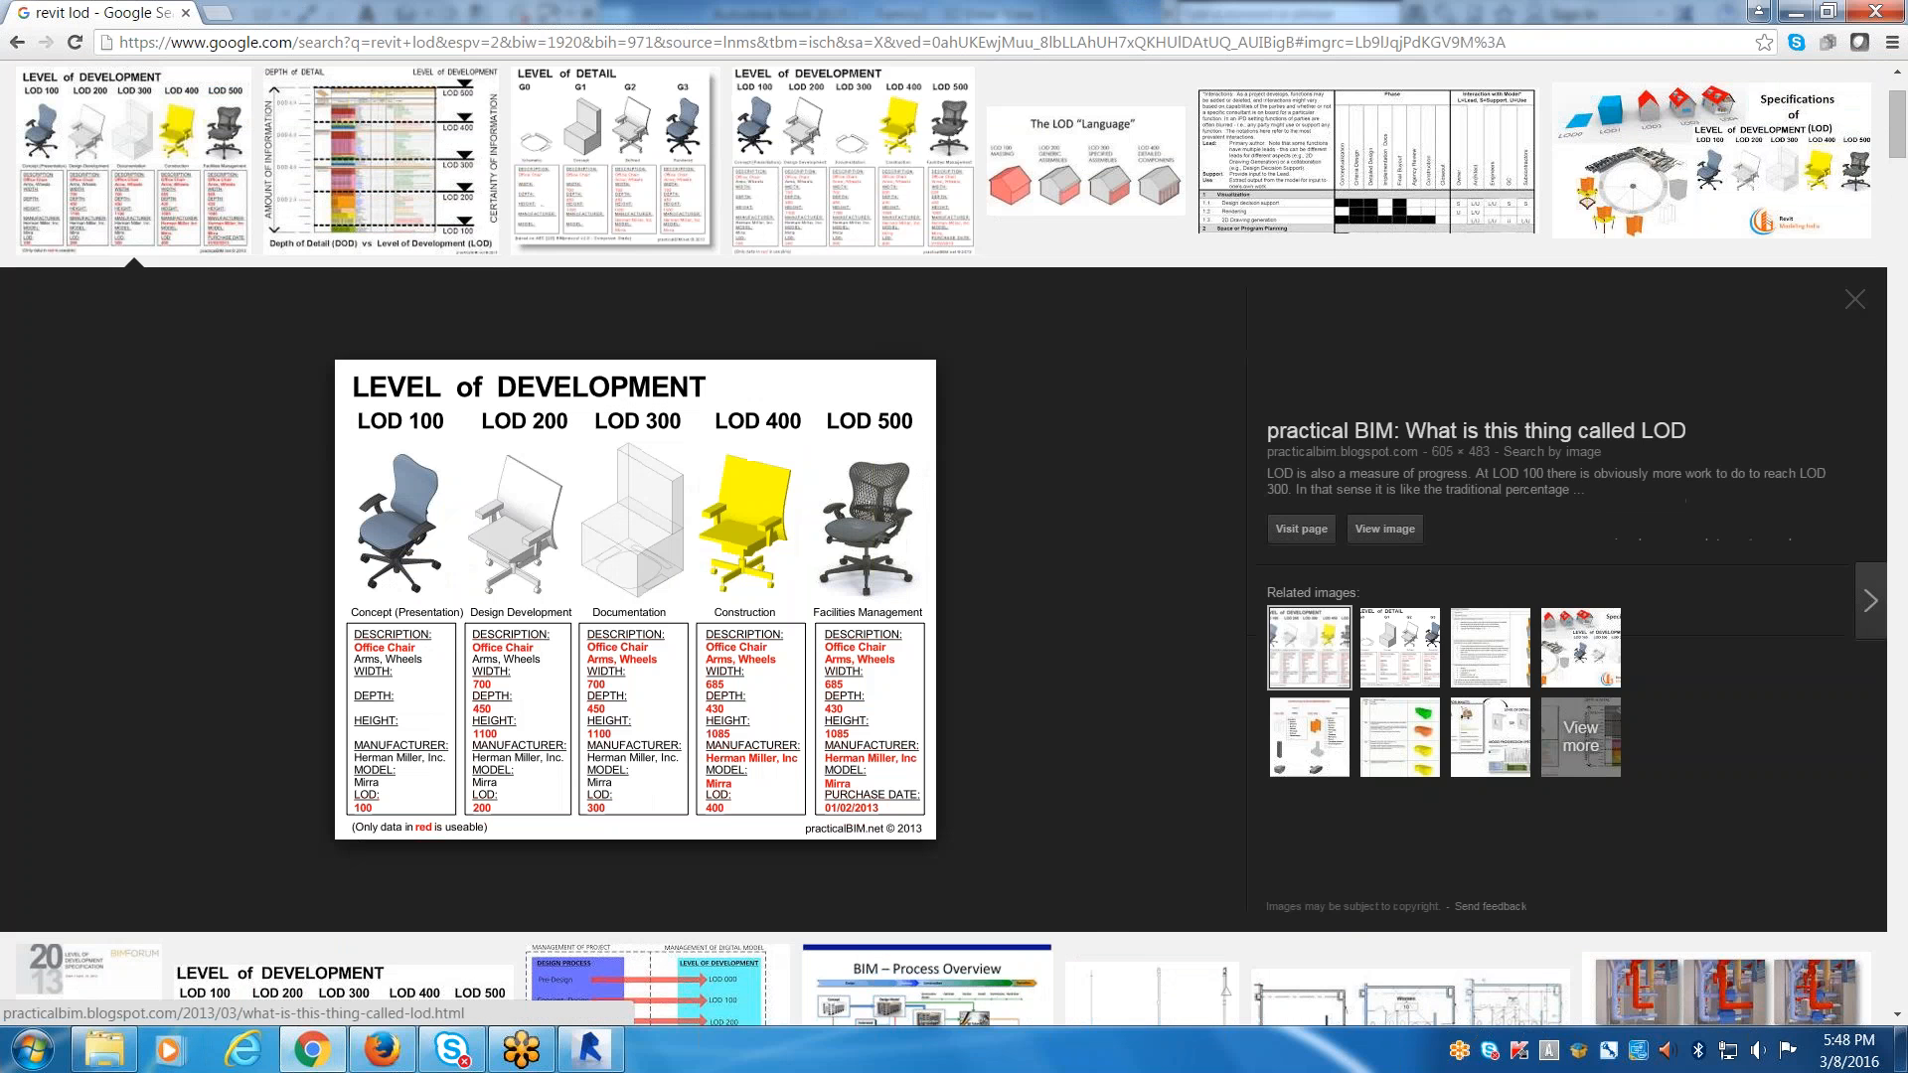
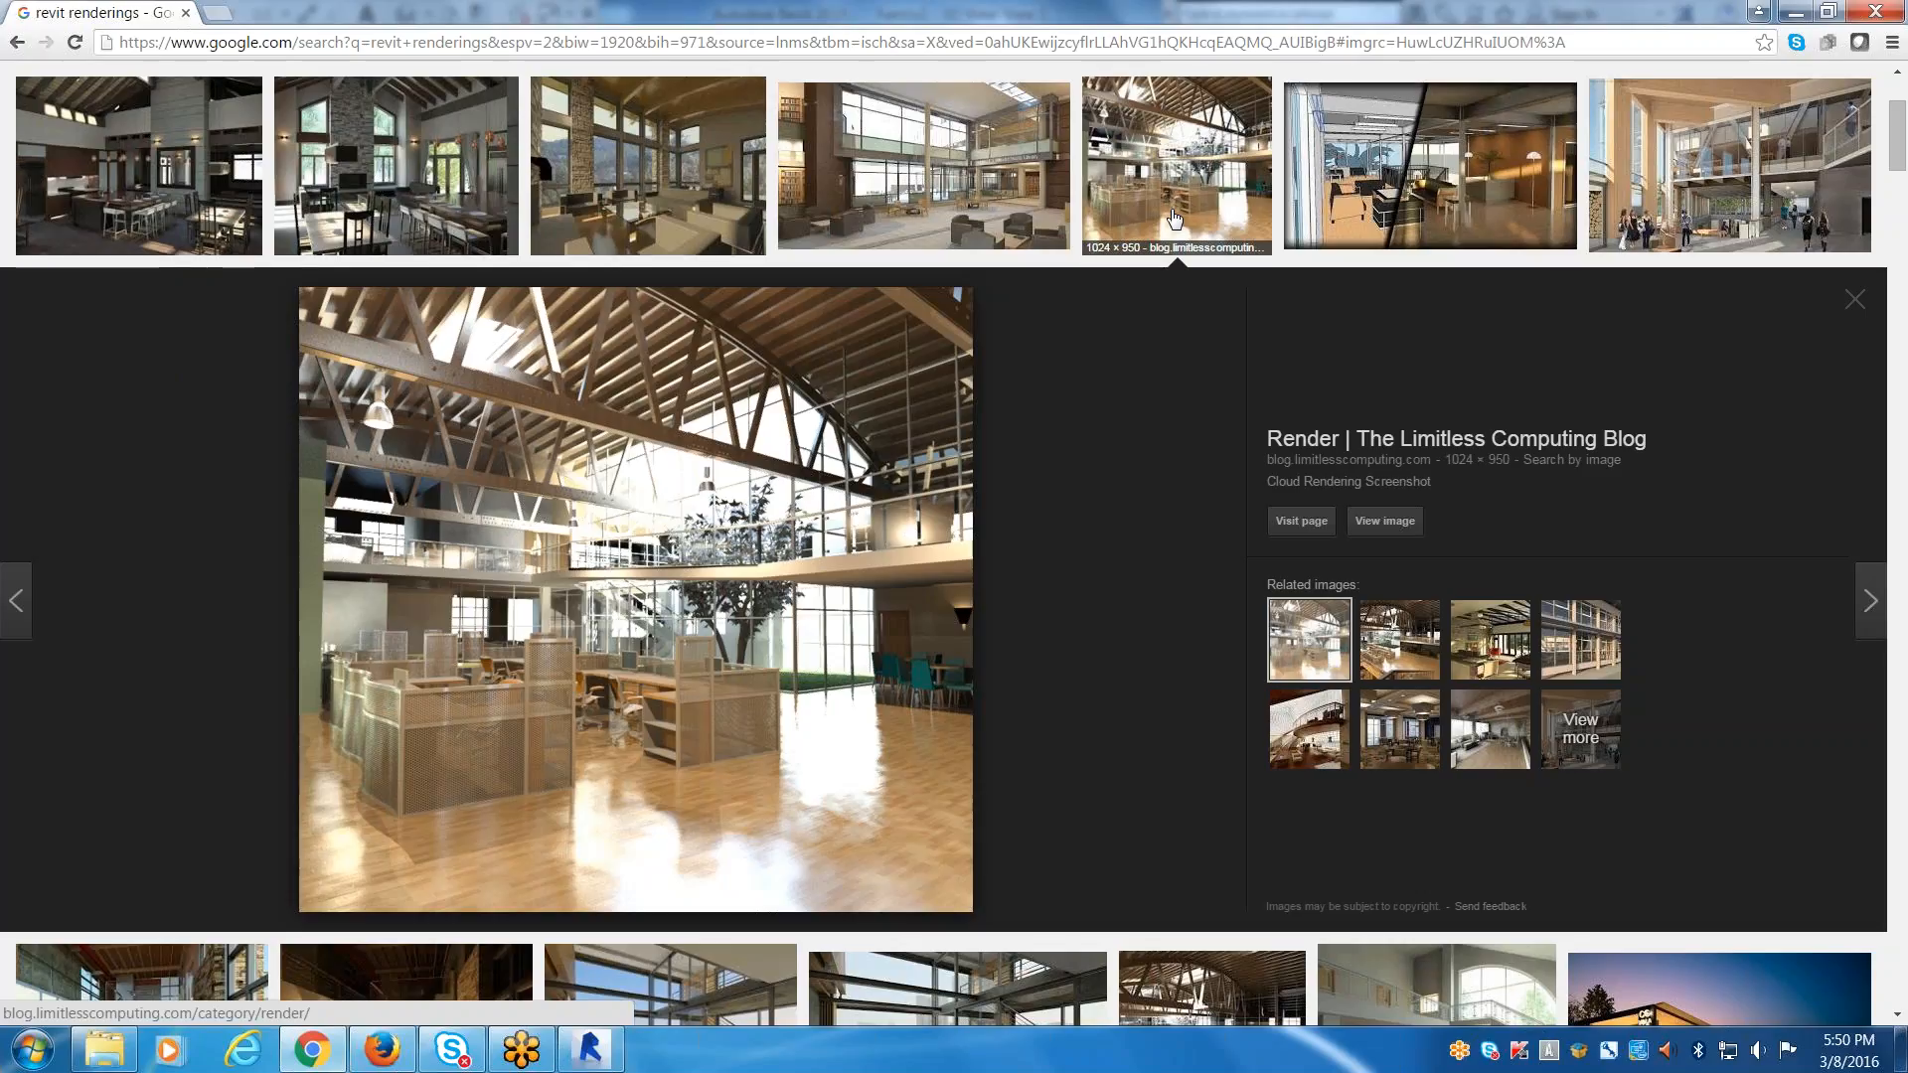
Switch back to Revit, set the family category to Electrical Fixtures and widen the Family Category and Parameters dialog.
key("alt+Tab")
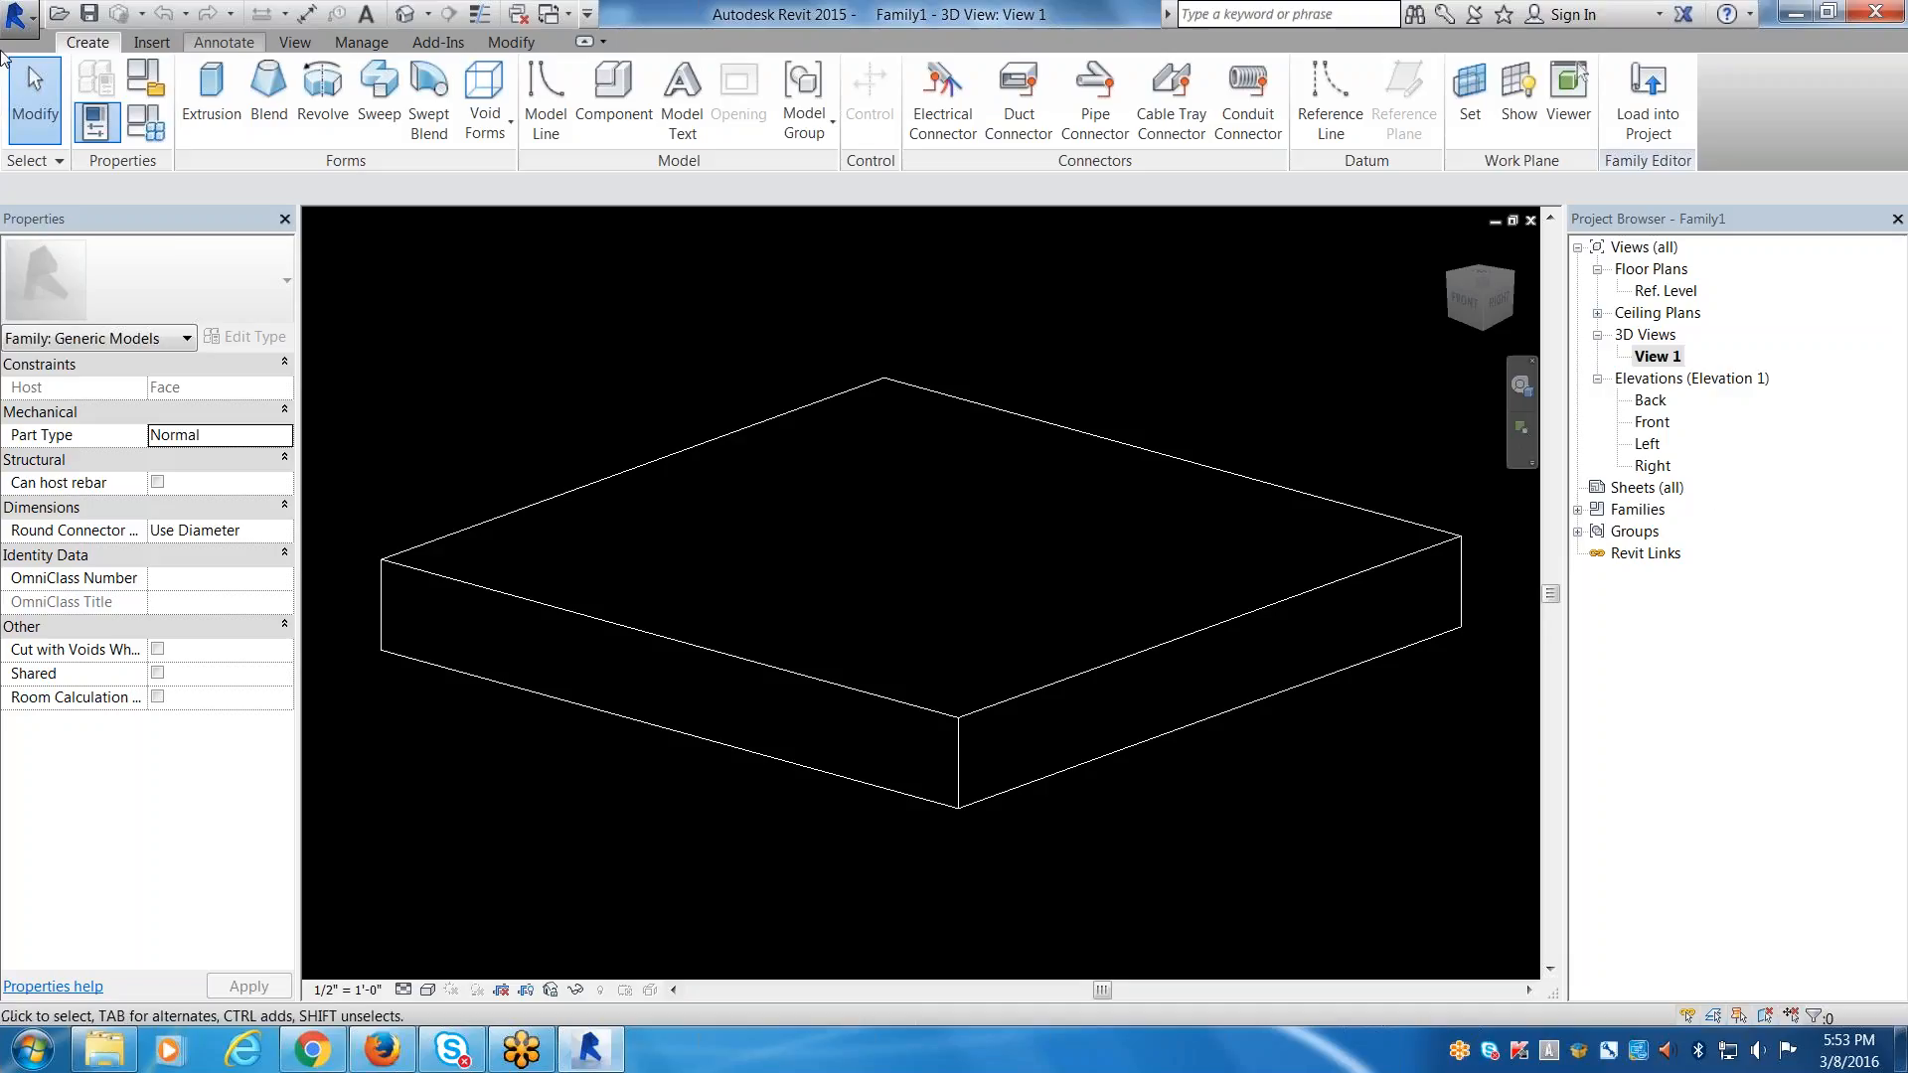
left_click(154, 90)
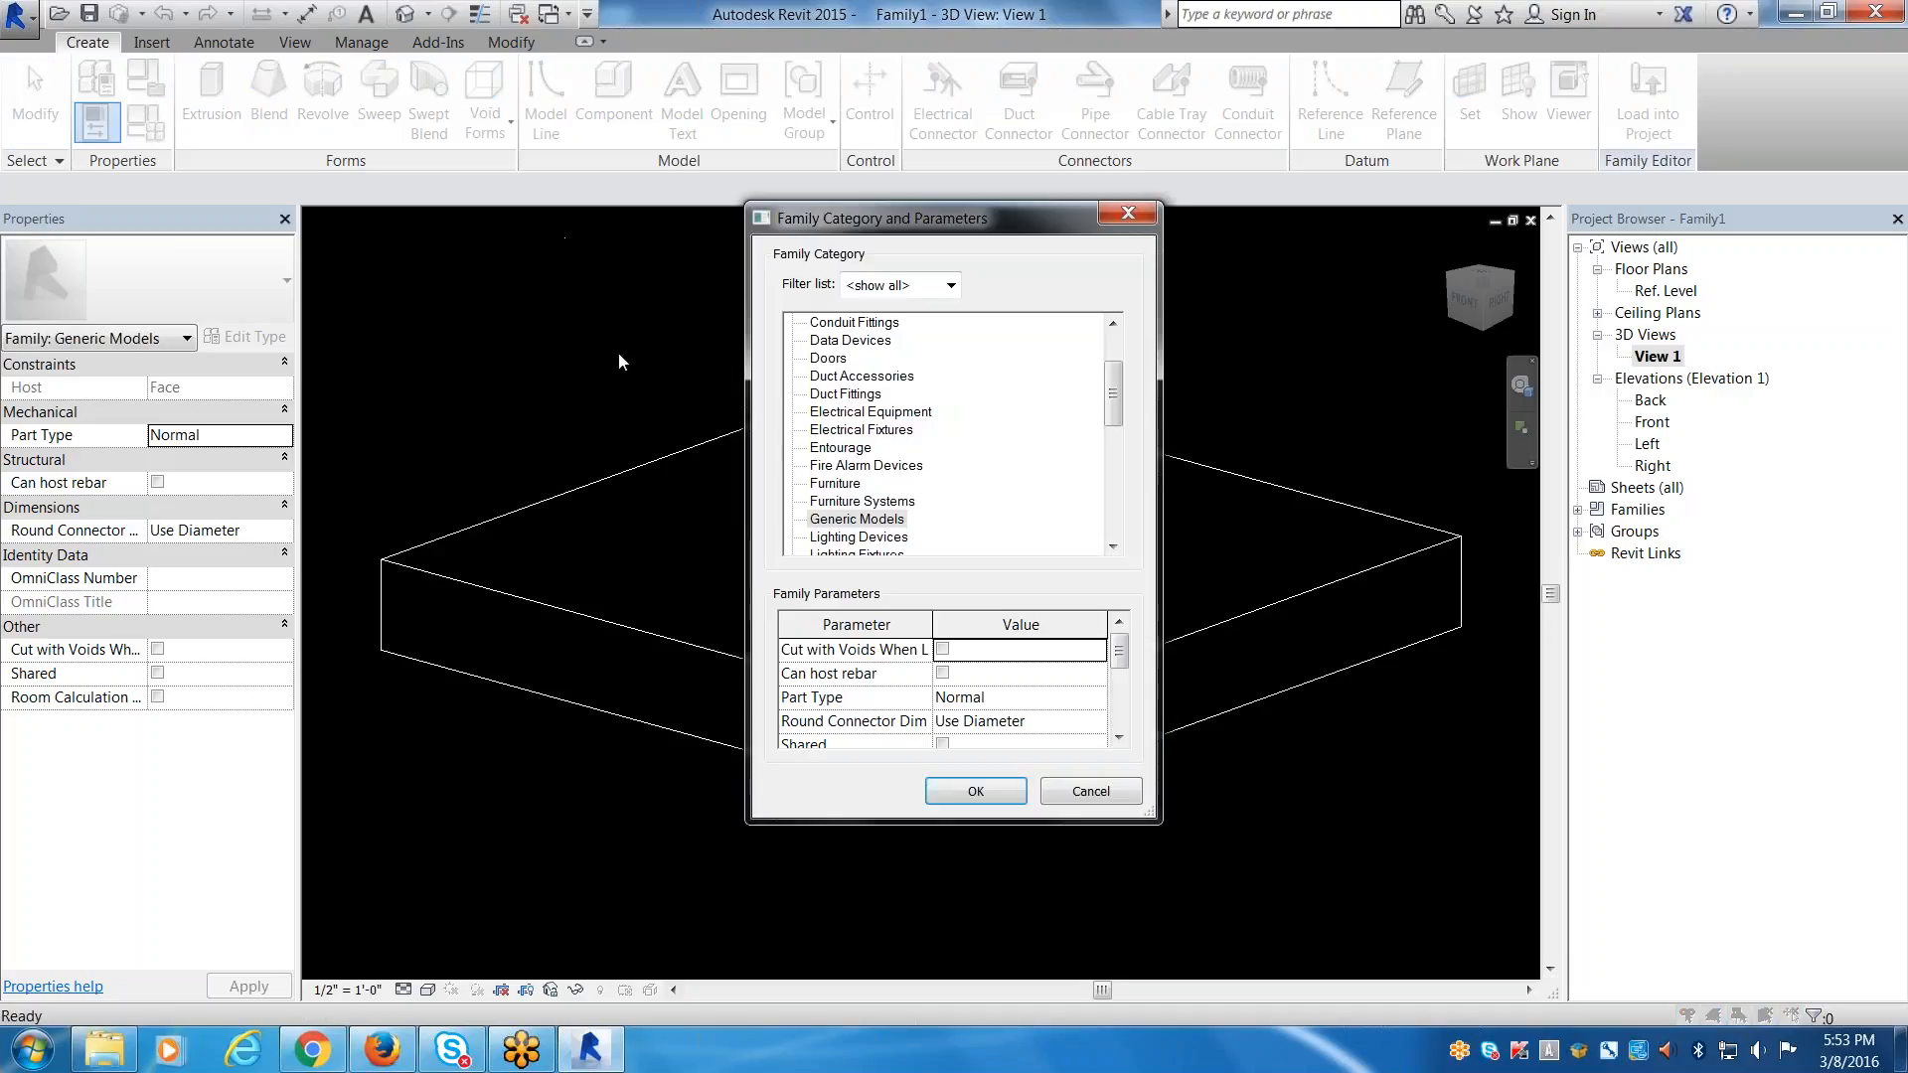
left_click(878, 432)
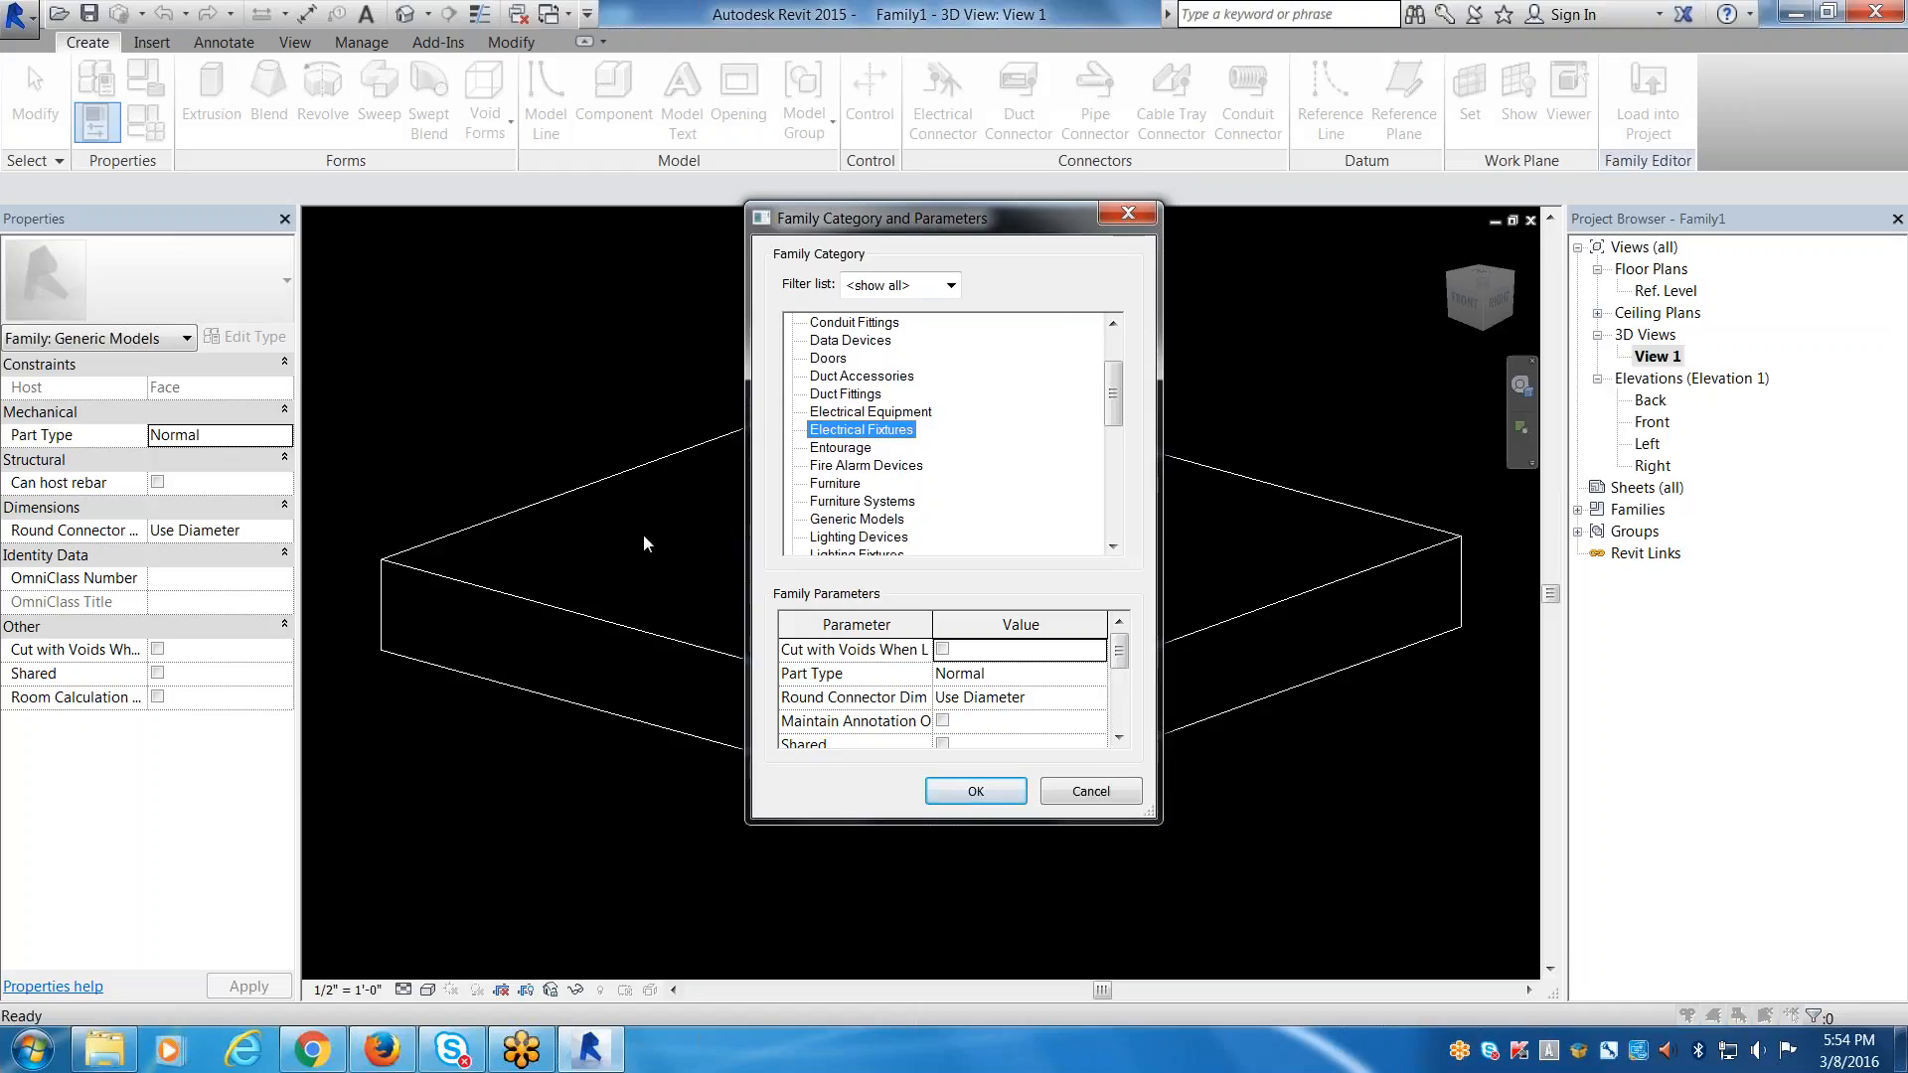
left_click_drag(1153, 817, 1332, 805)
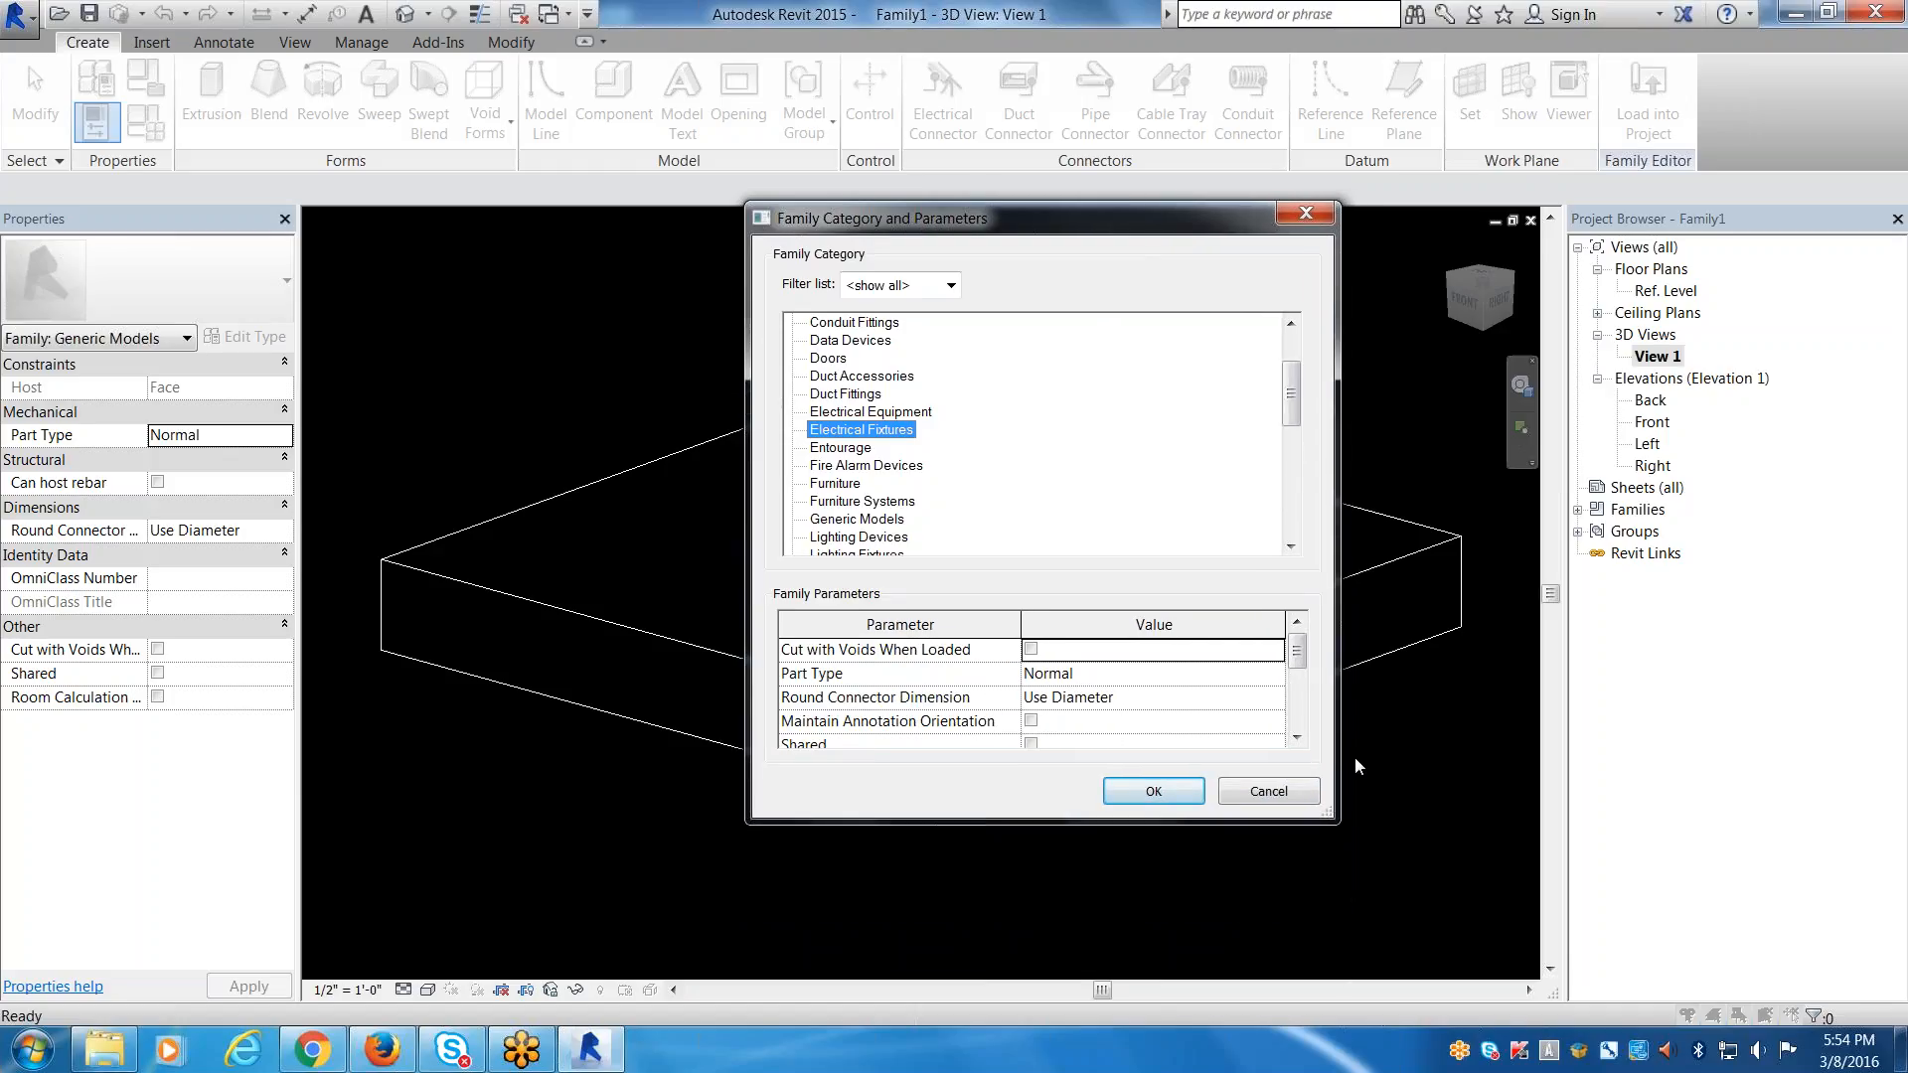
Examine the discipline filters for the family categories and the Part Type options, keeping Part Type at Normal.
left_click(951, 286)
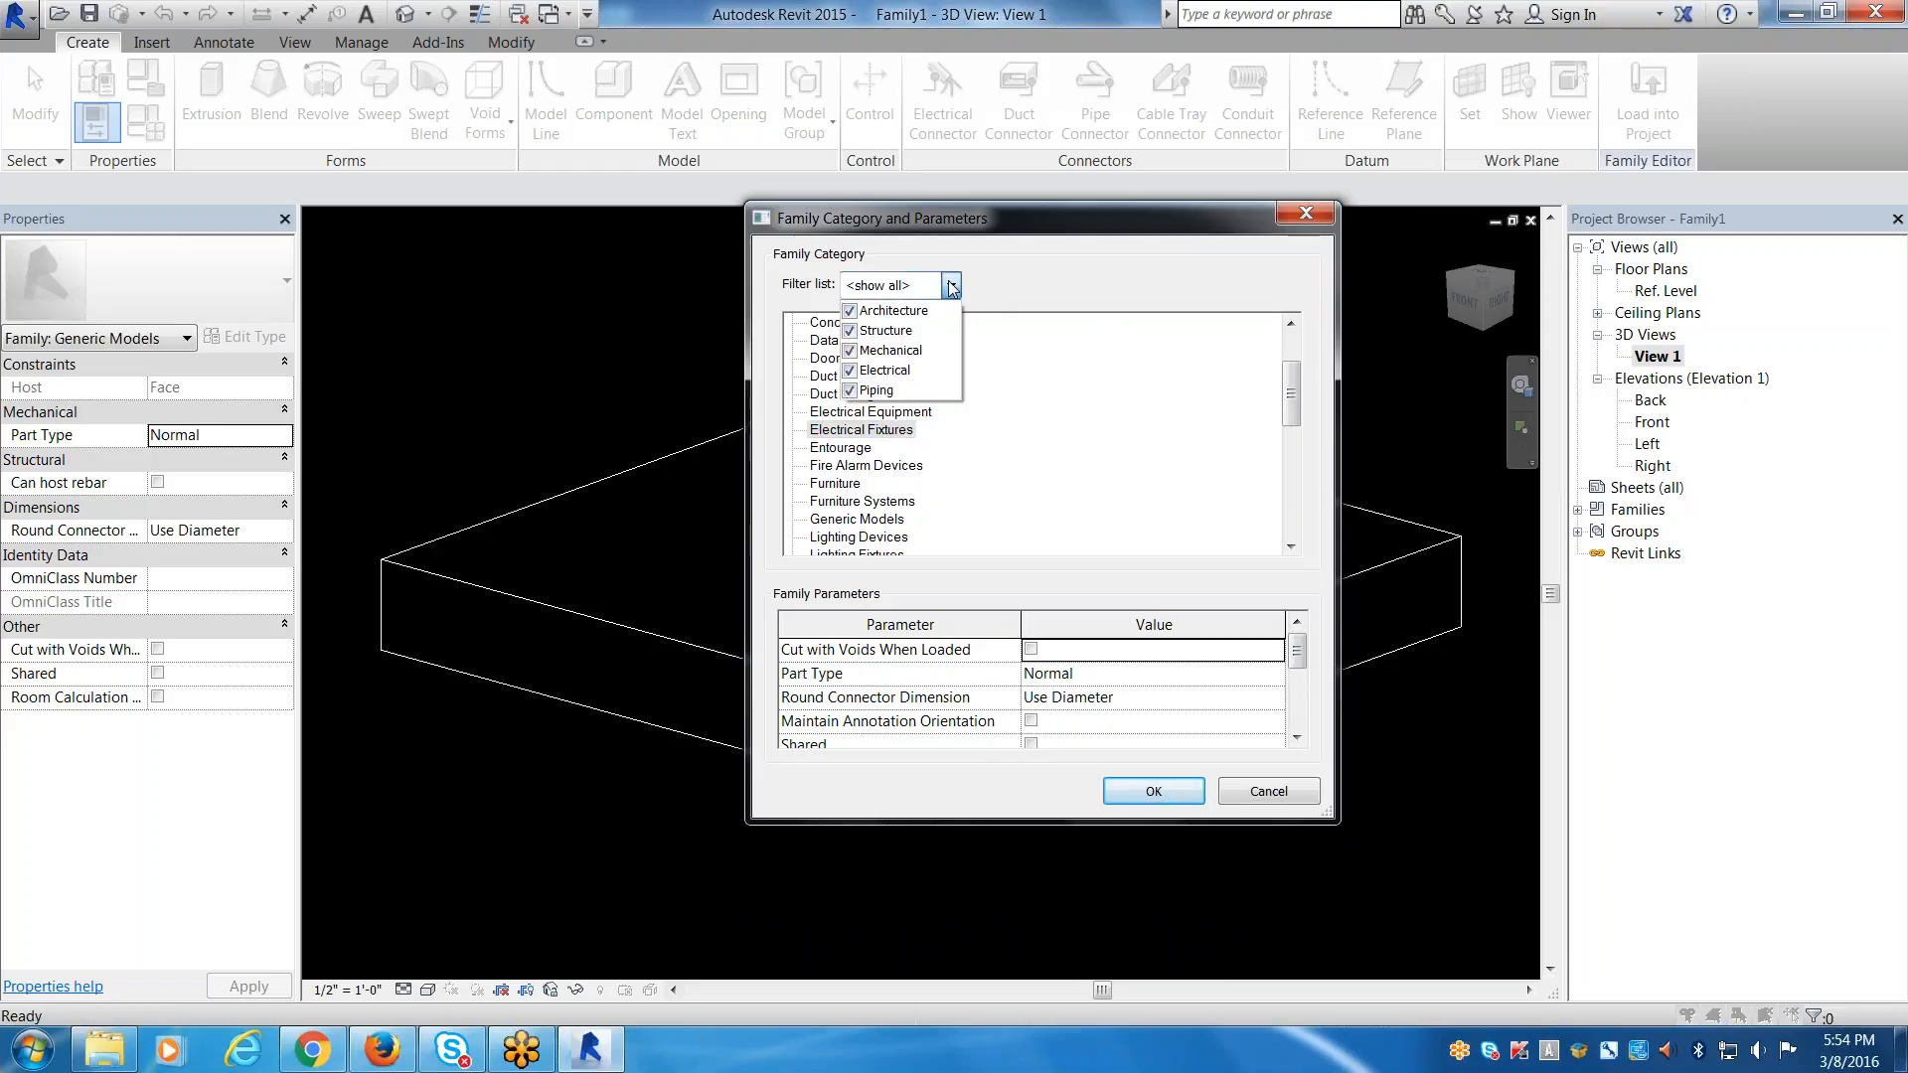
left_click(951, 287)
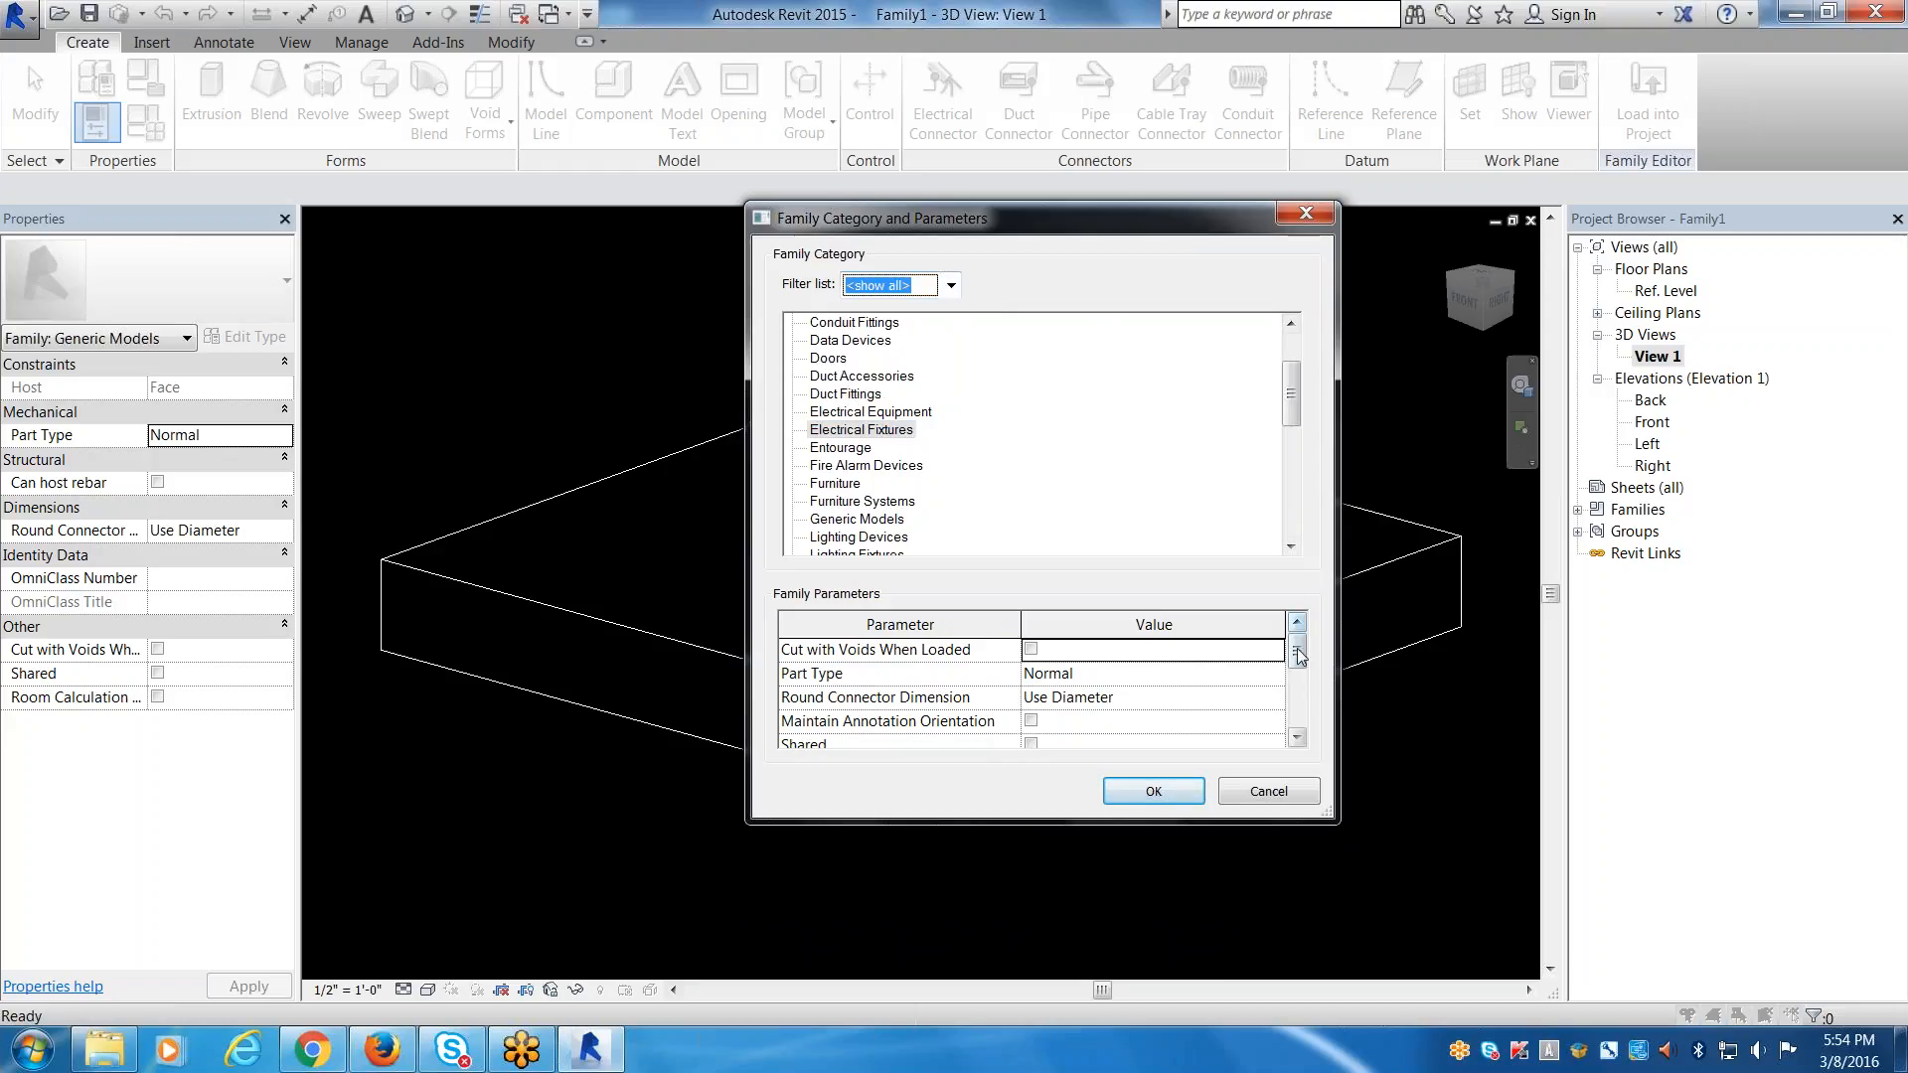
left_click(1051, 673)
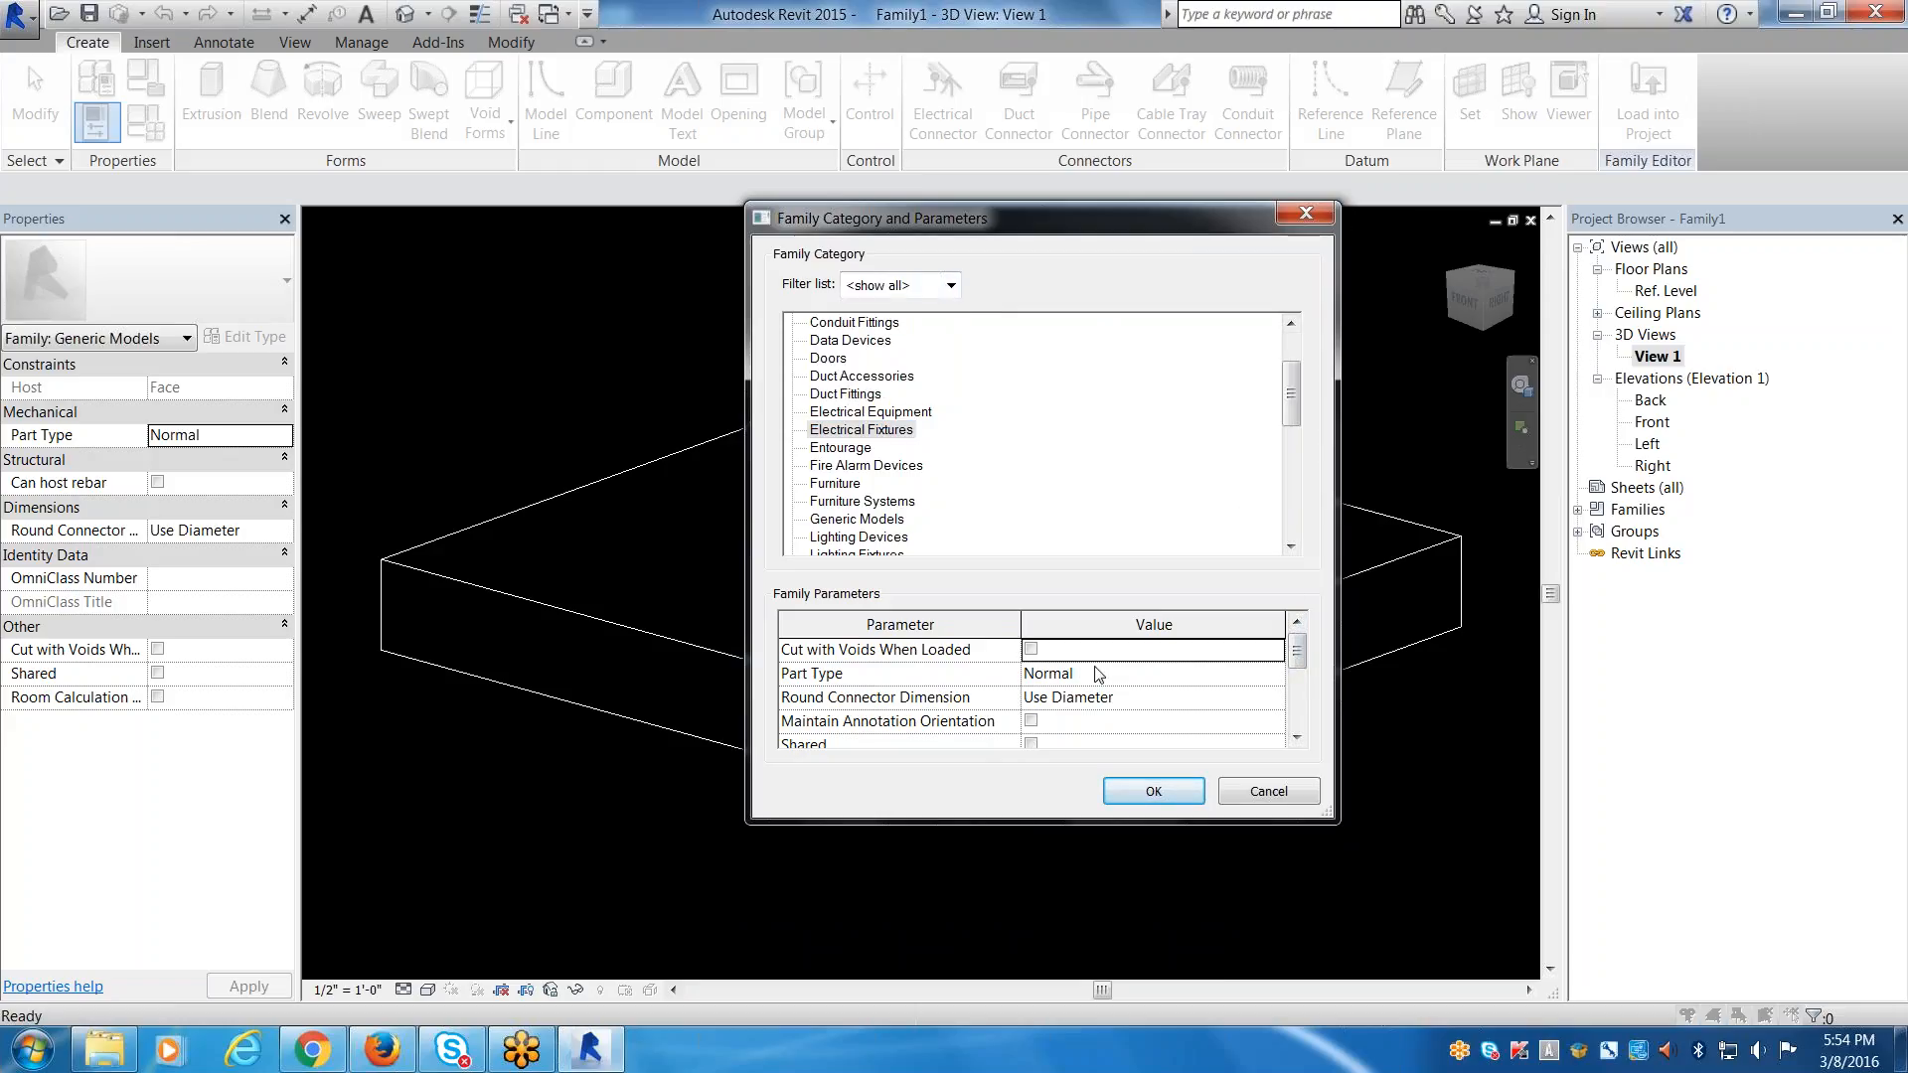
left_click(1220, 680)
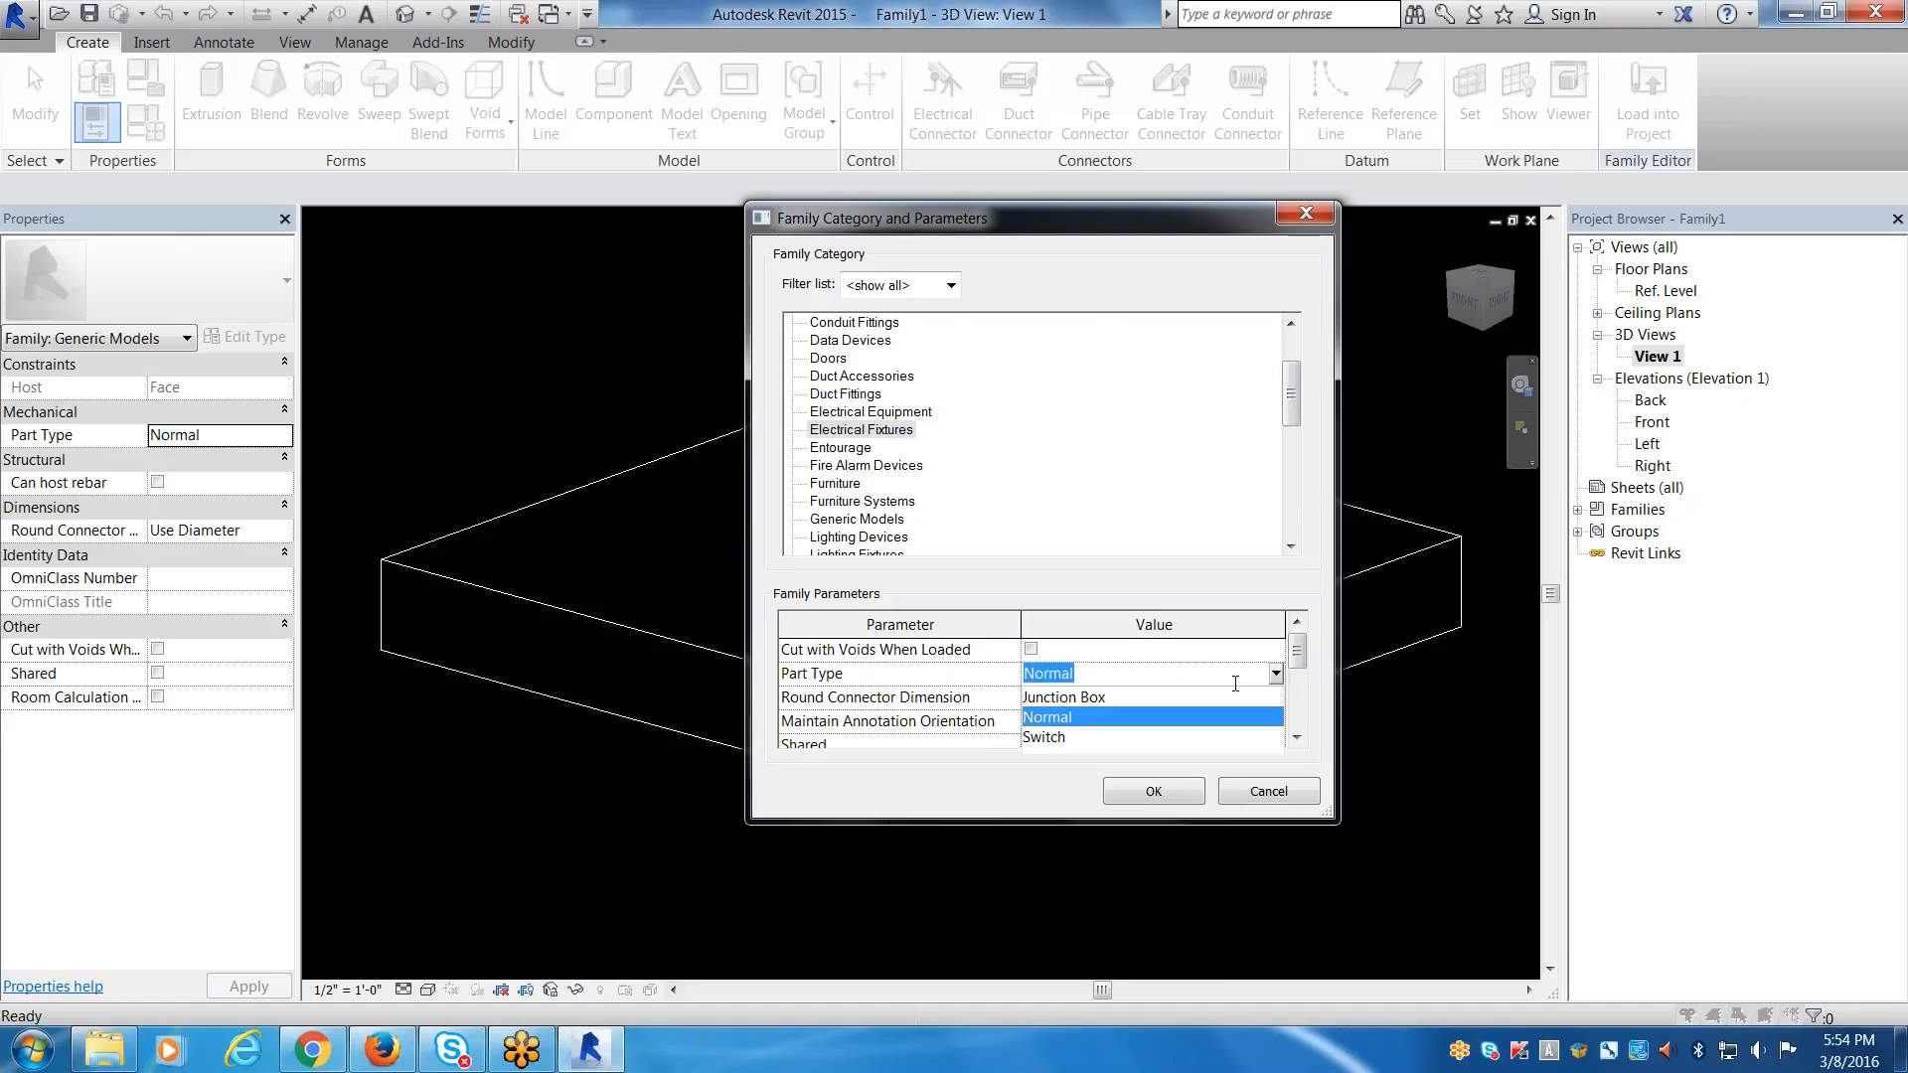
left_click(1129, 729)
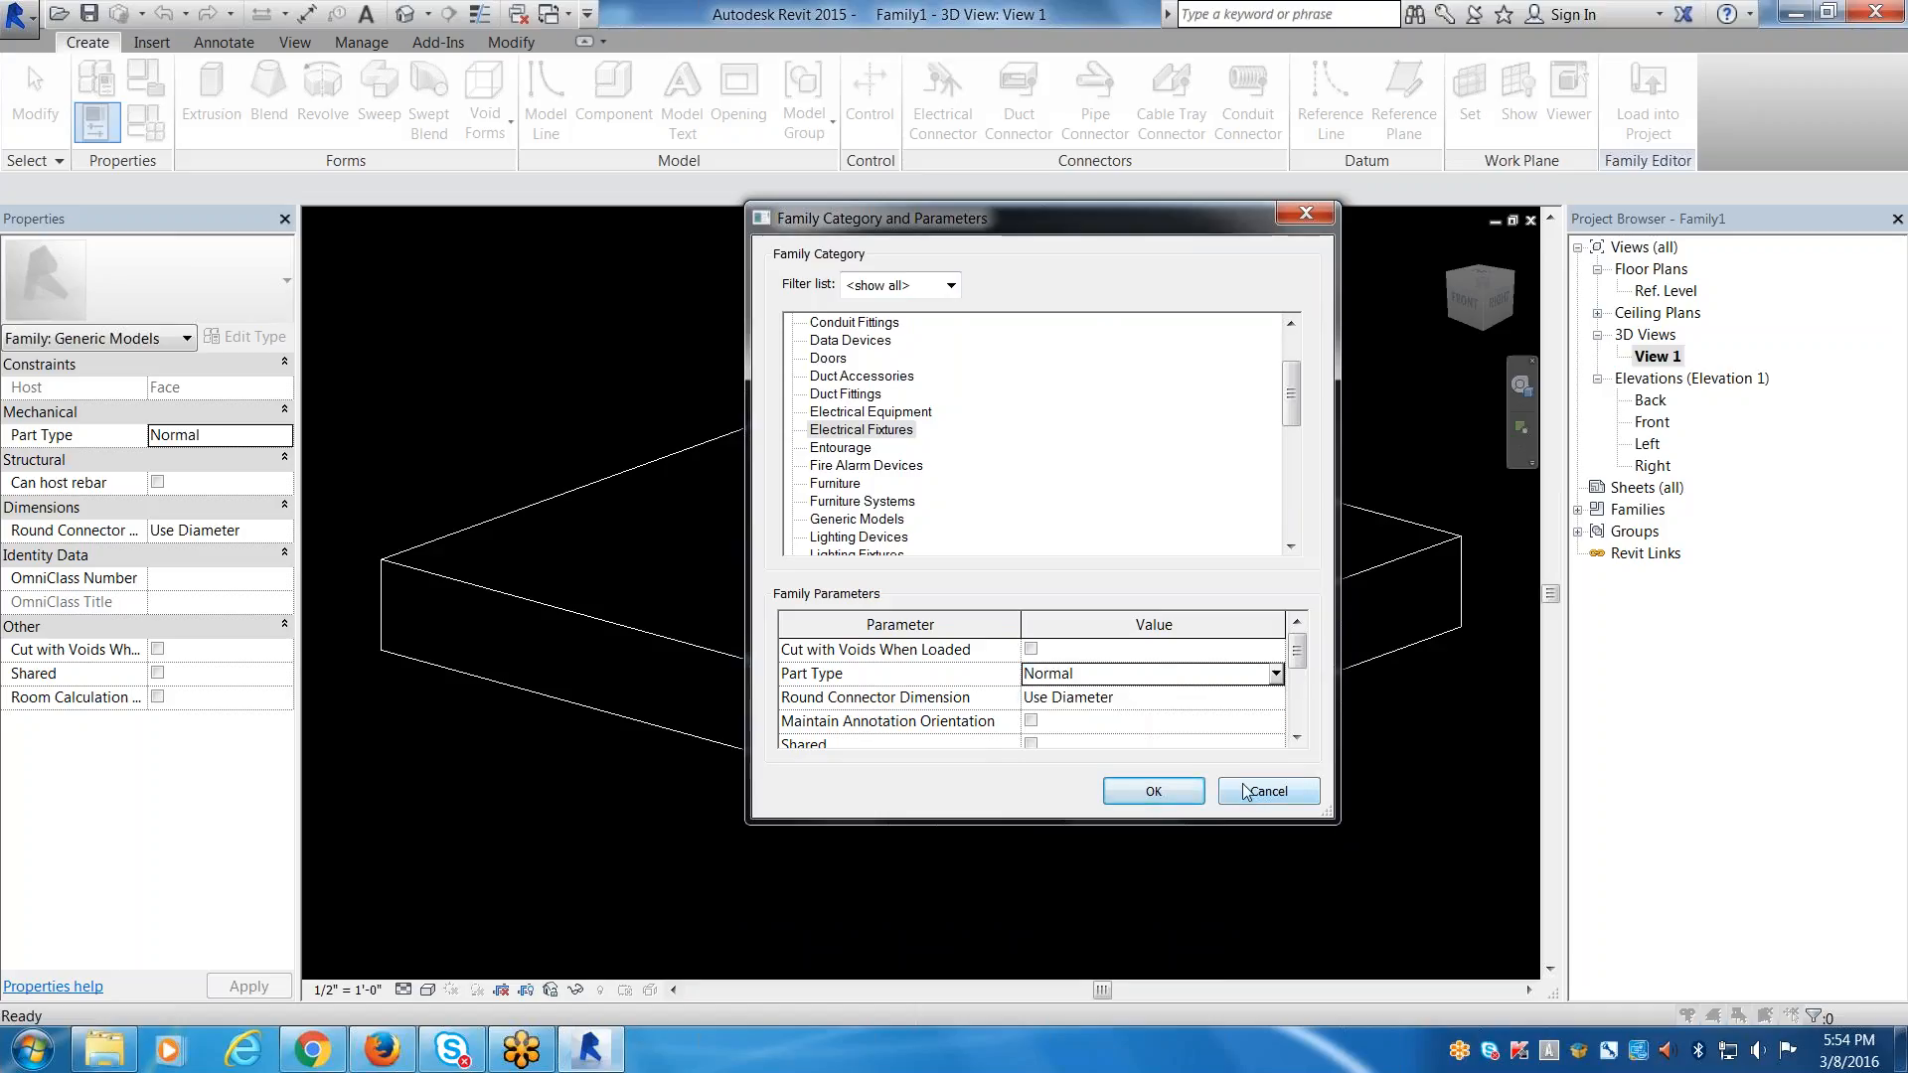
left_click(952, 286)
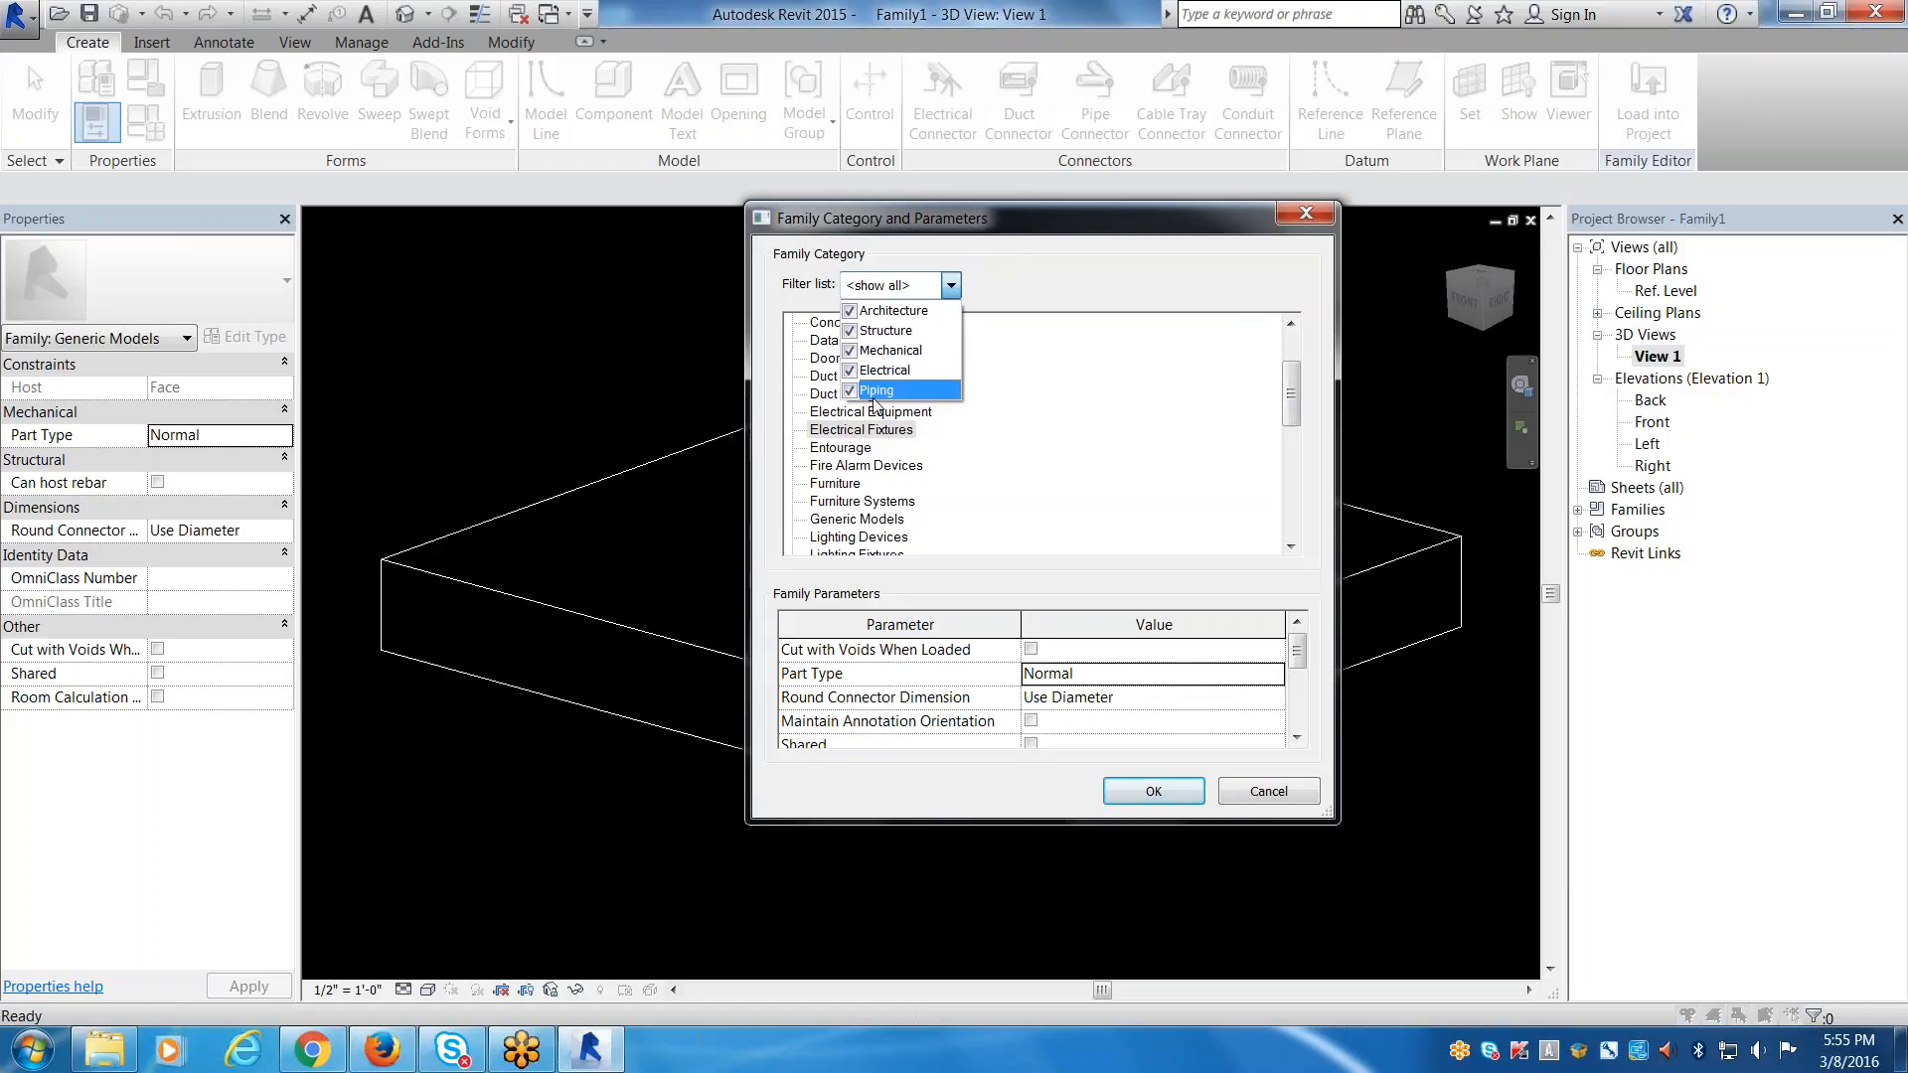
left_click(1319, 350)
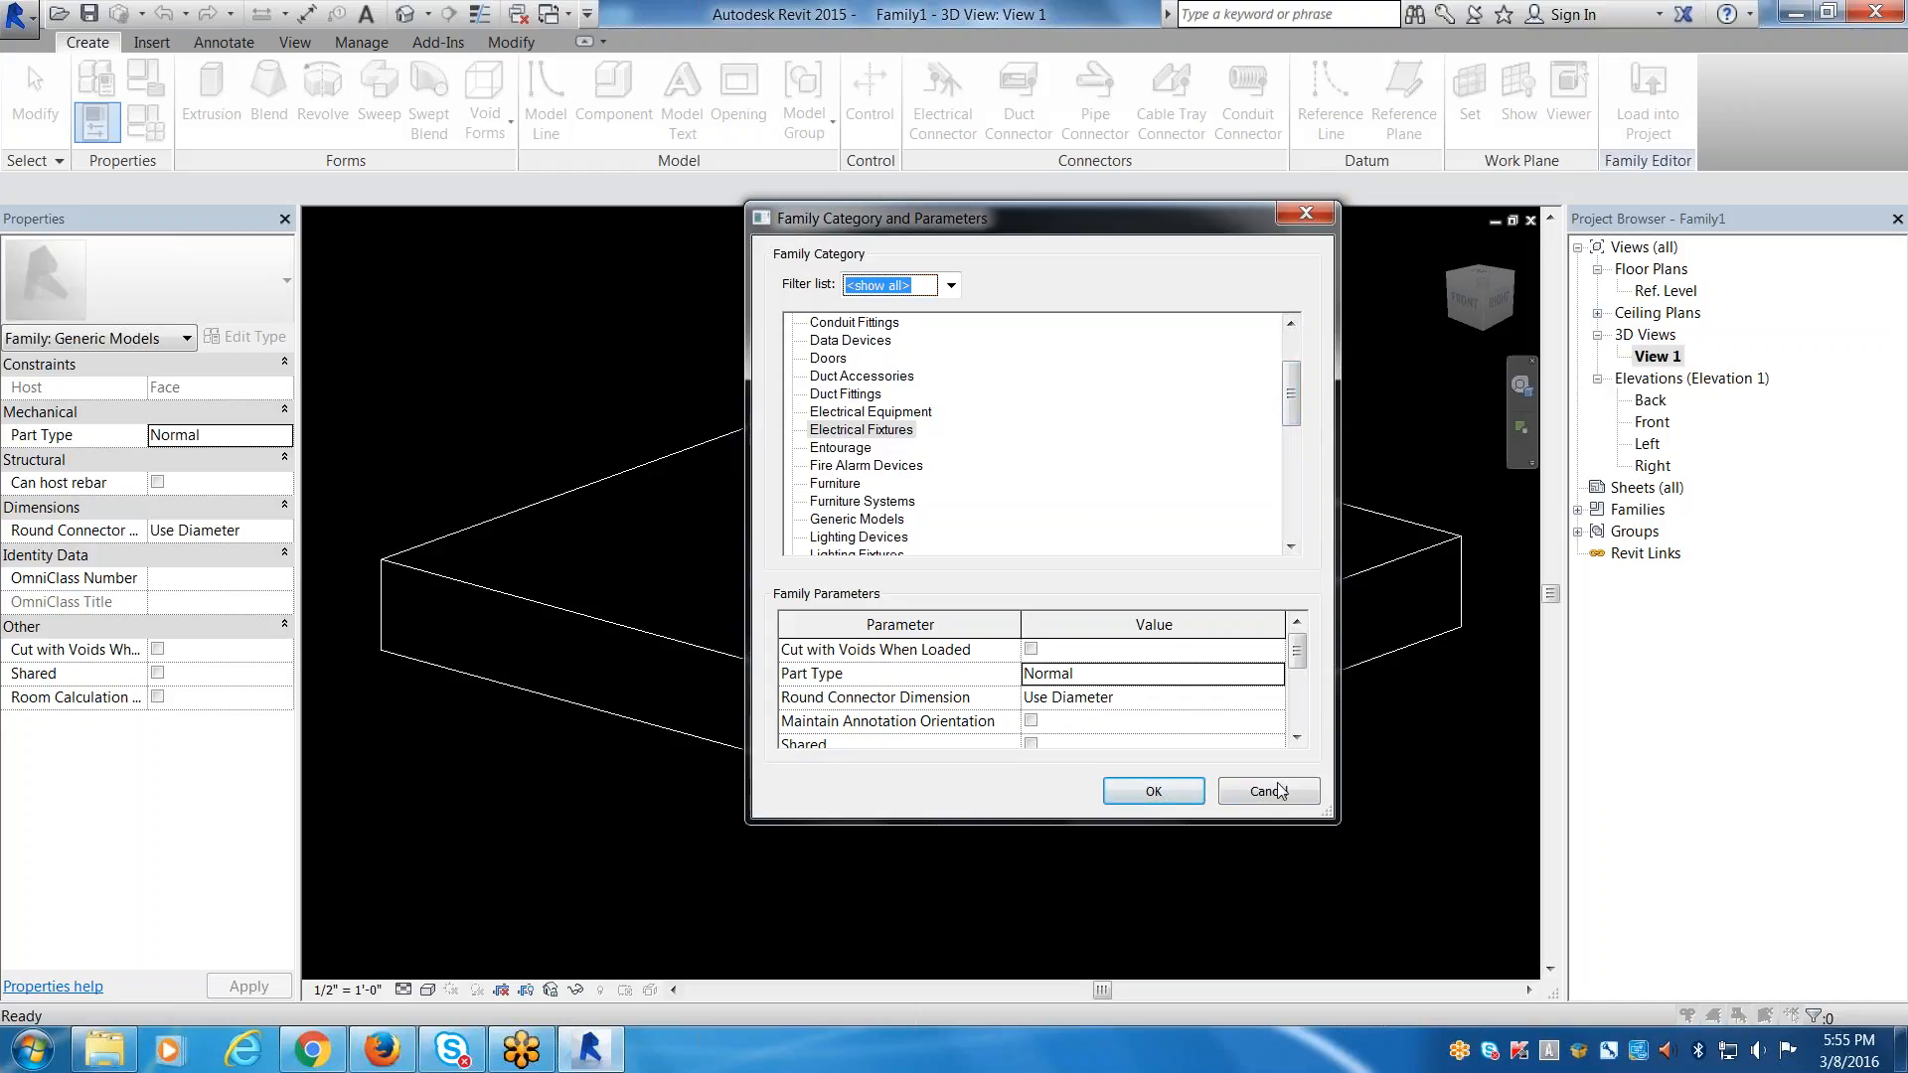
Enable Maintain Annotation Orientation and set the OmniClass Number to 23.80.50.11.11 for Receptacle Terminal Units.
left_click_drag(1293, 649, 1288, 664)
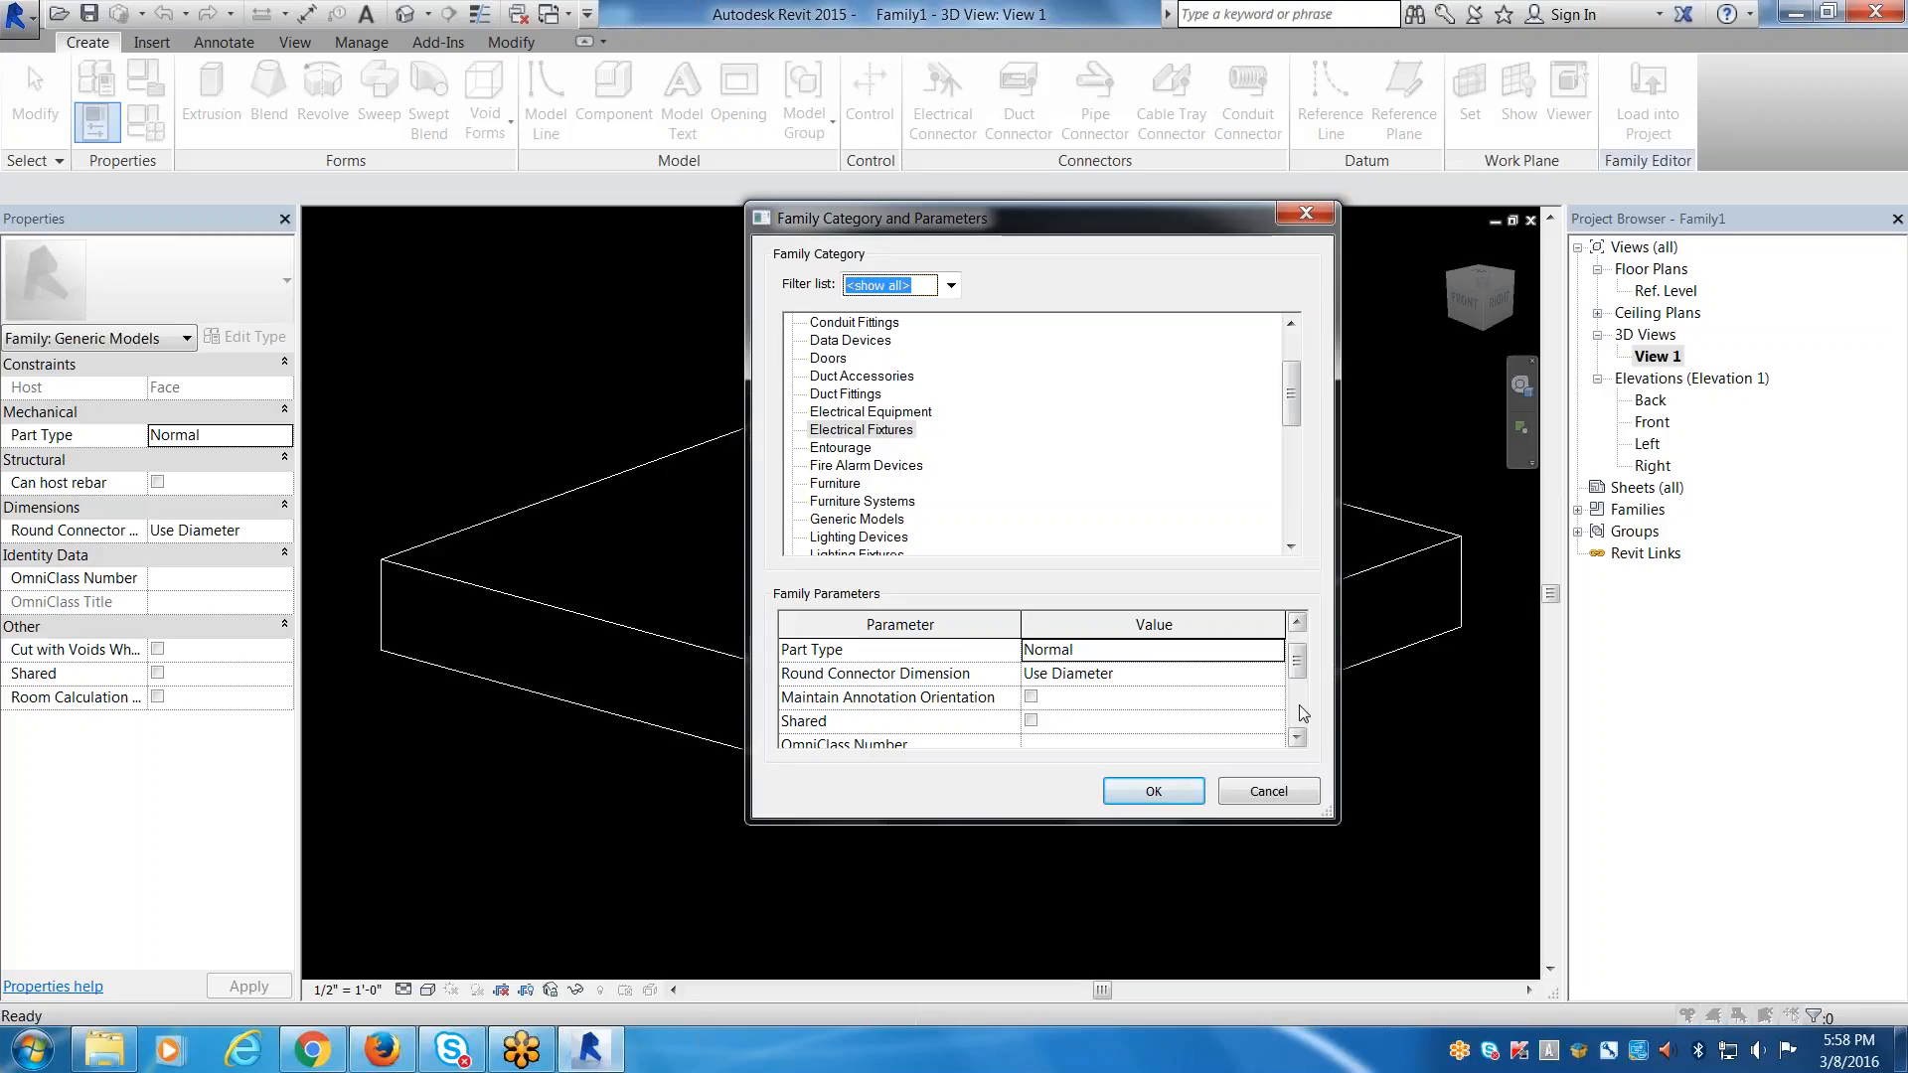
left_click(1032, 696)
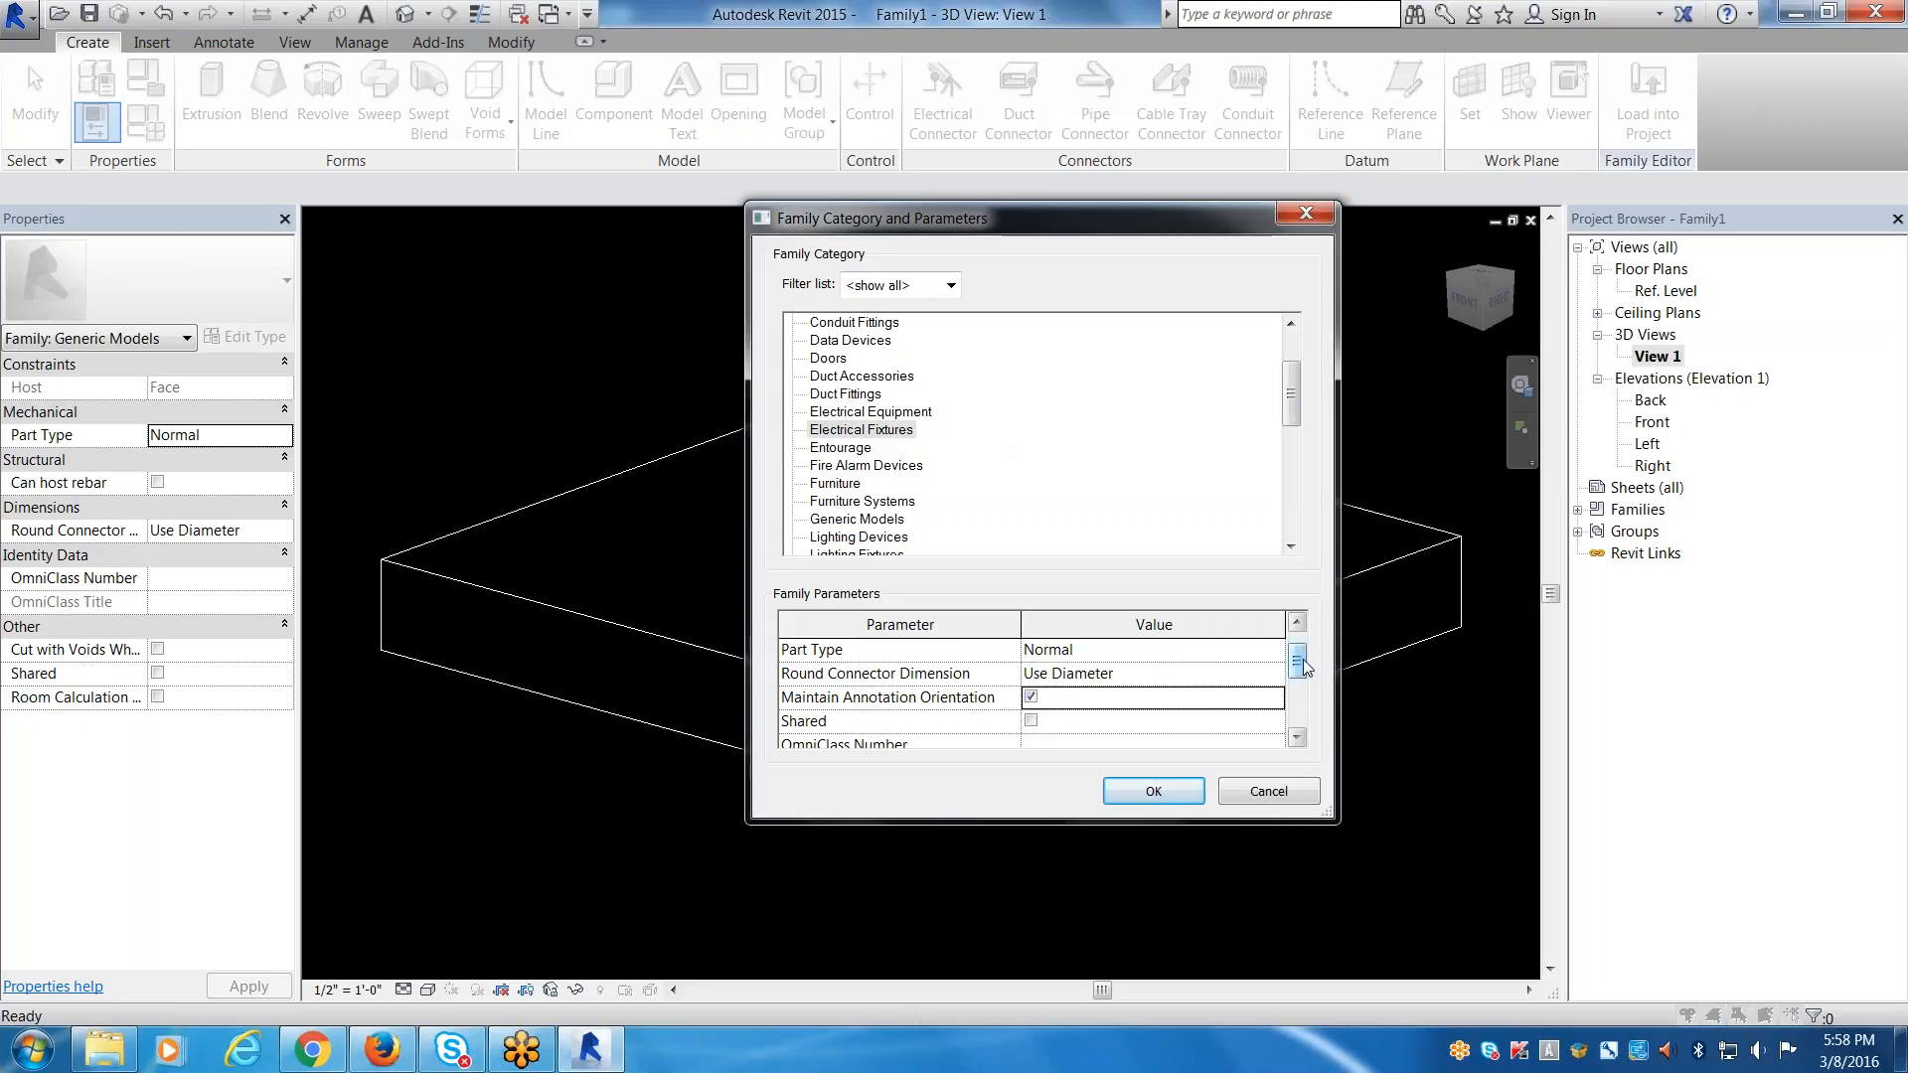
left_click_drag(1302, 660, 1298, 684)
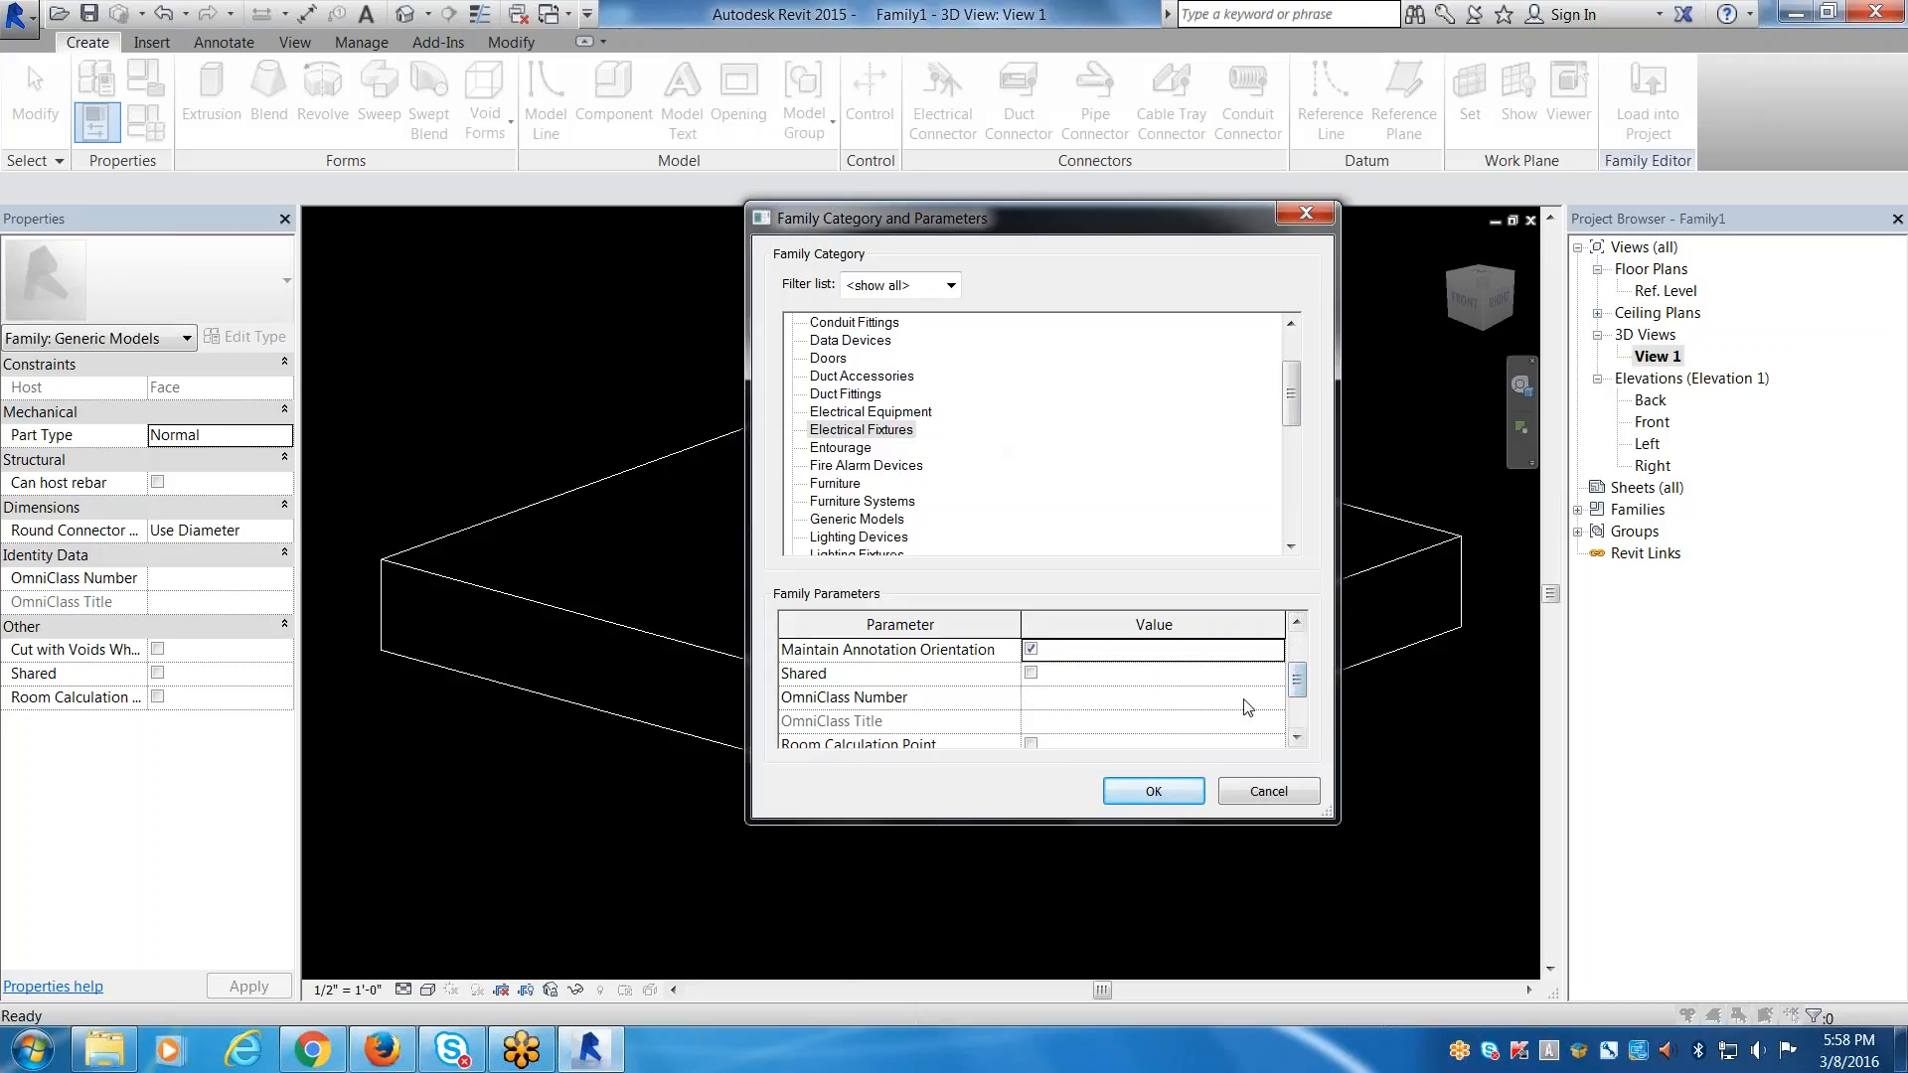
left_click(1254, 700)
left_click(1277, 696)
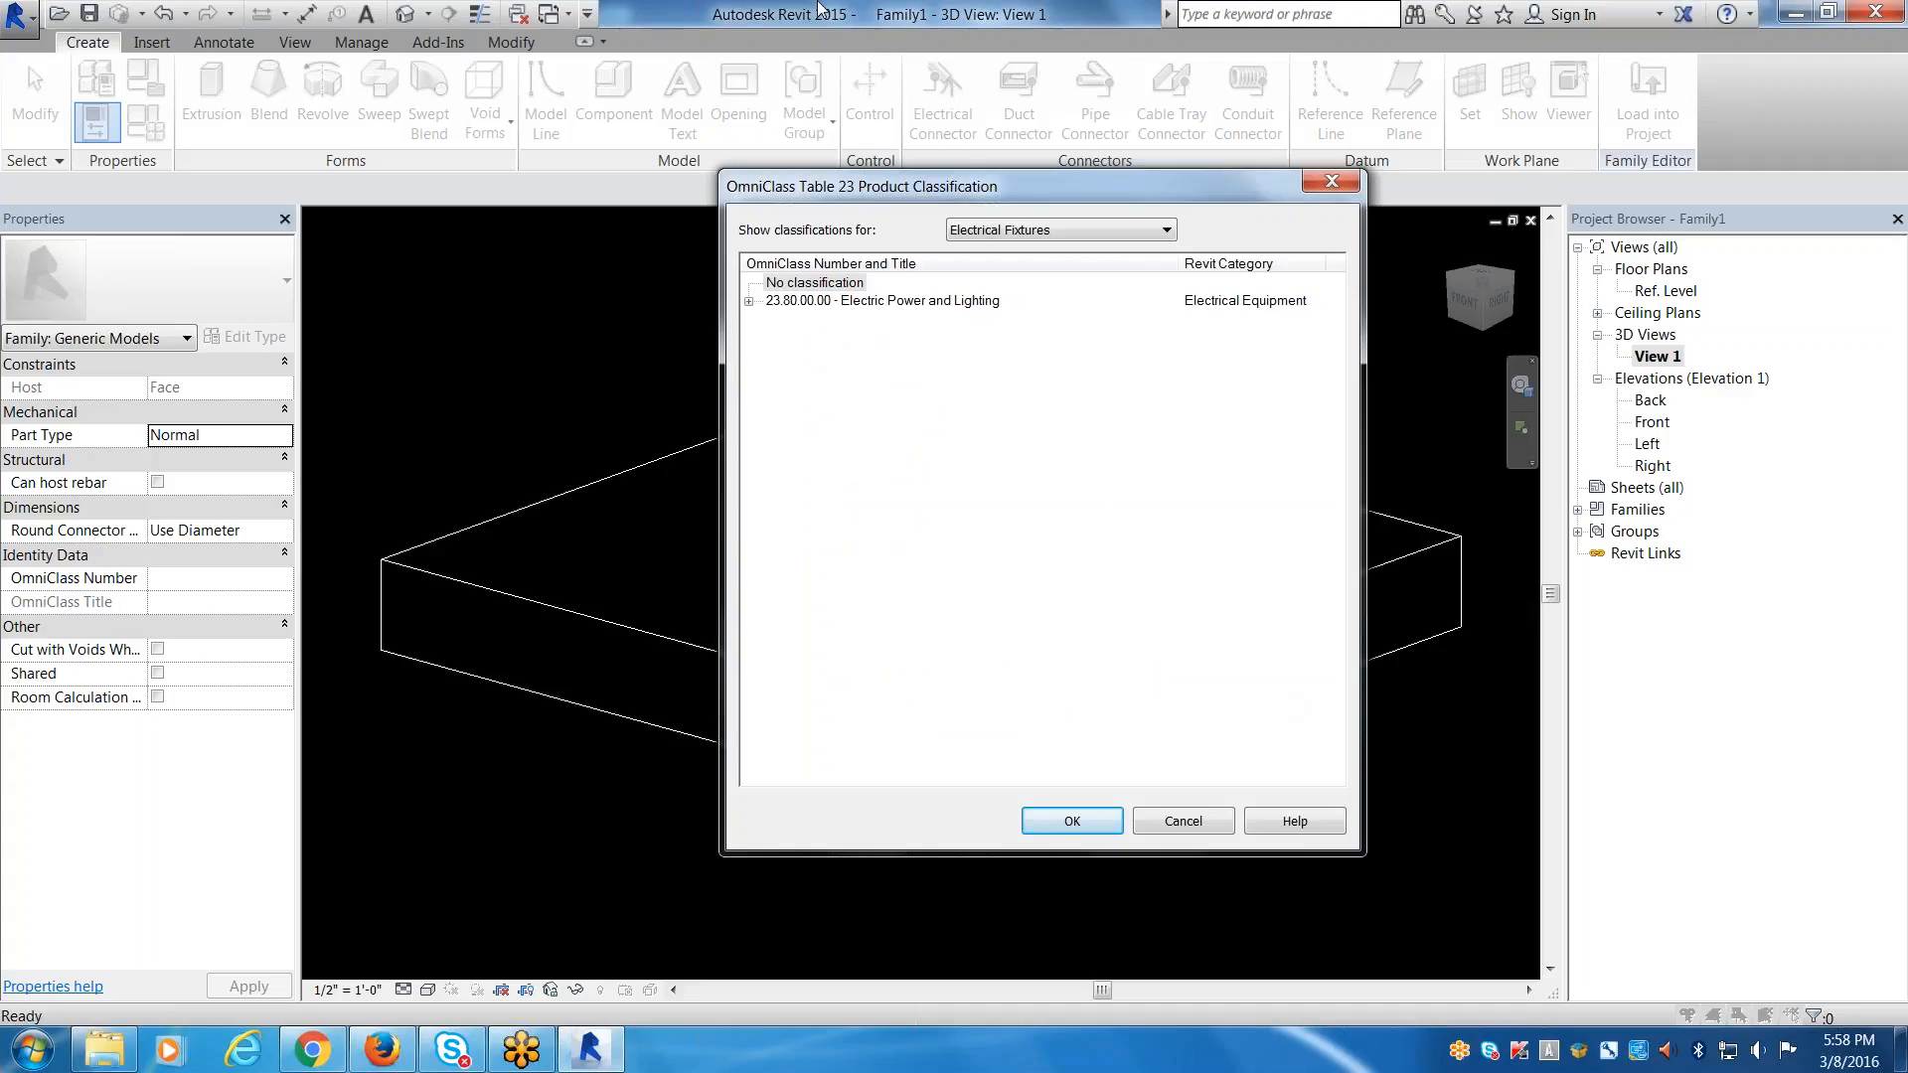
left_click(750, 302)
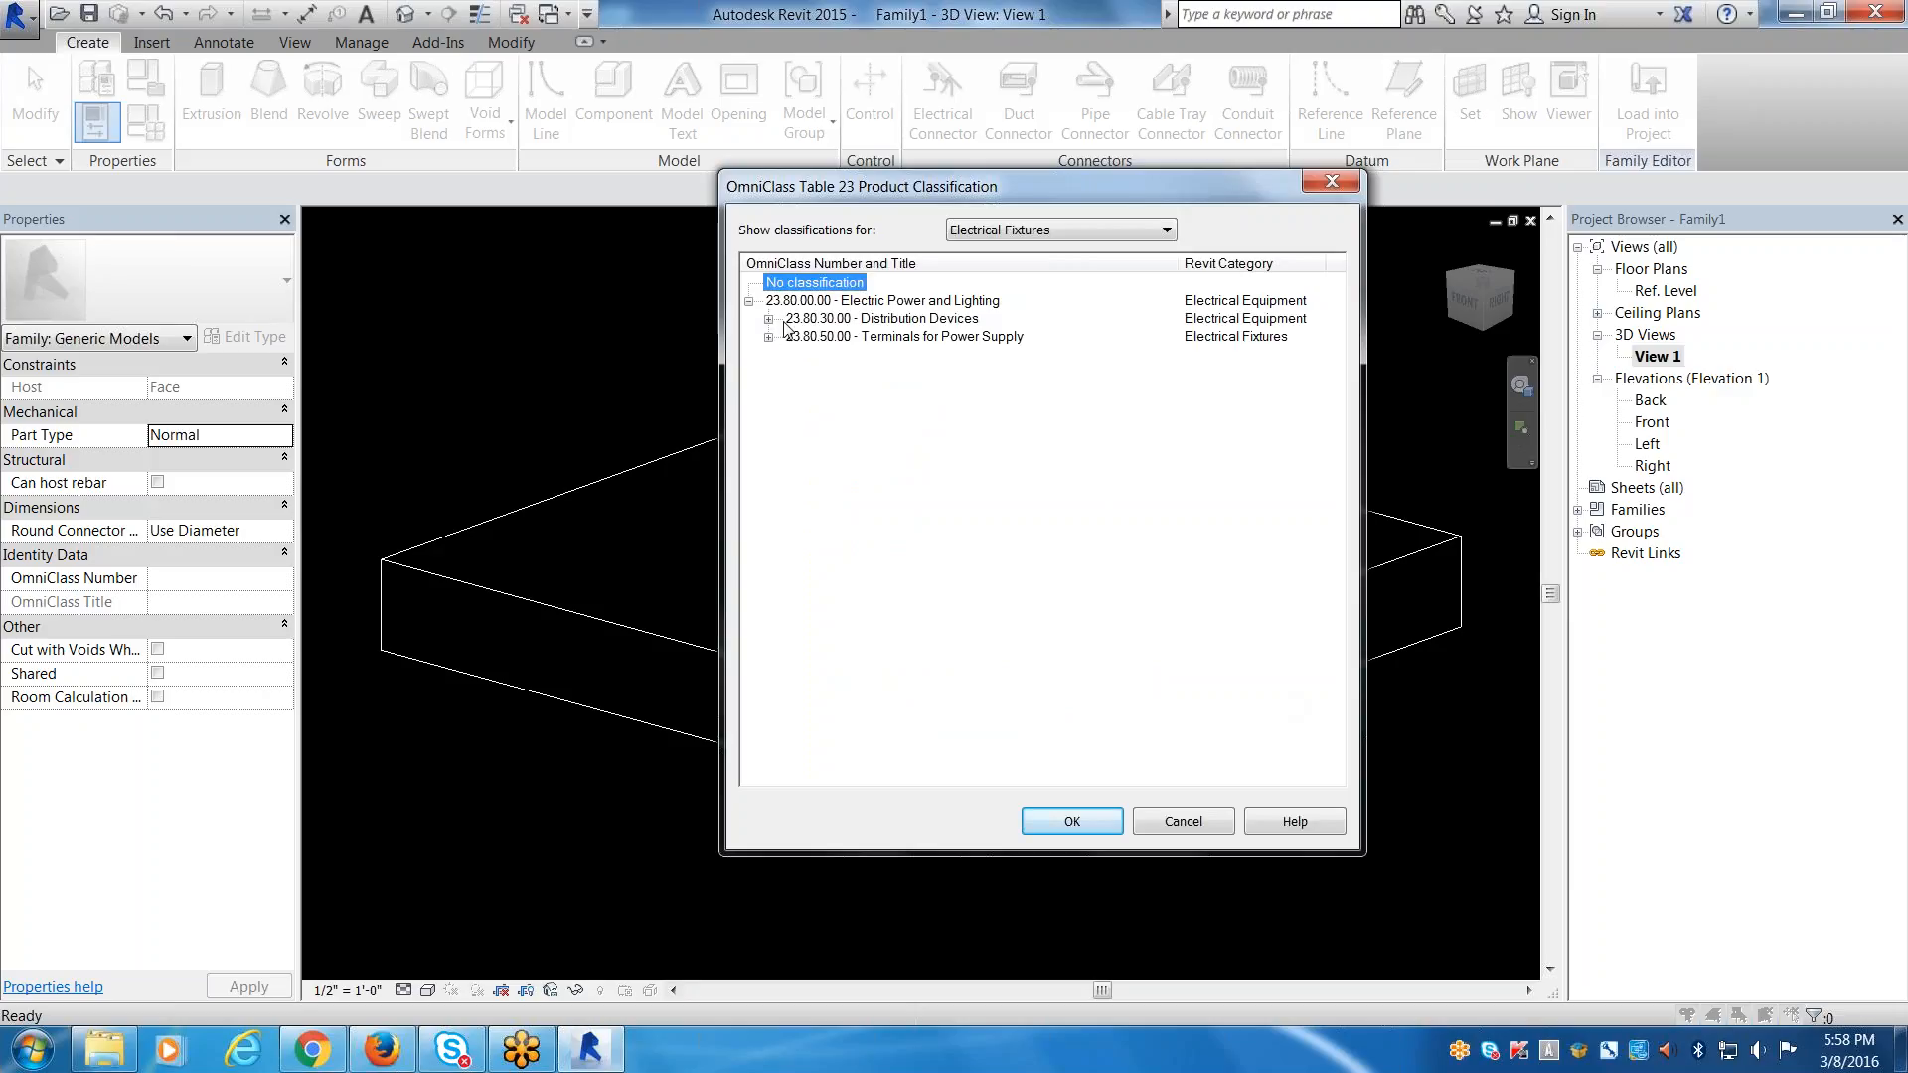
left_click(768, 337)
left_click(789, 355)
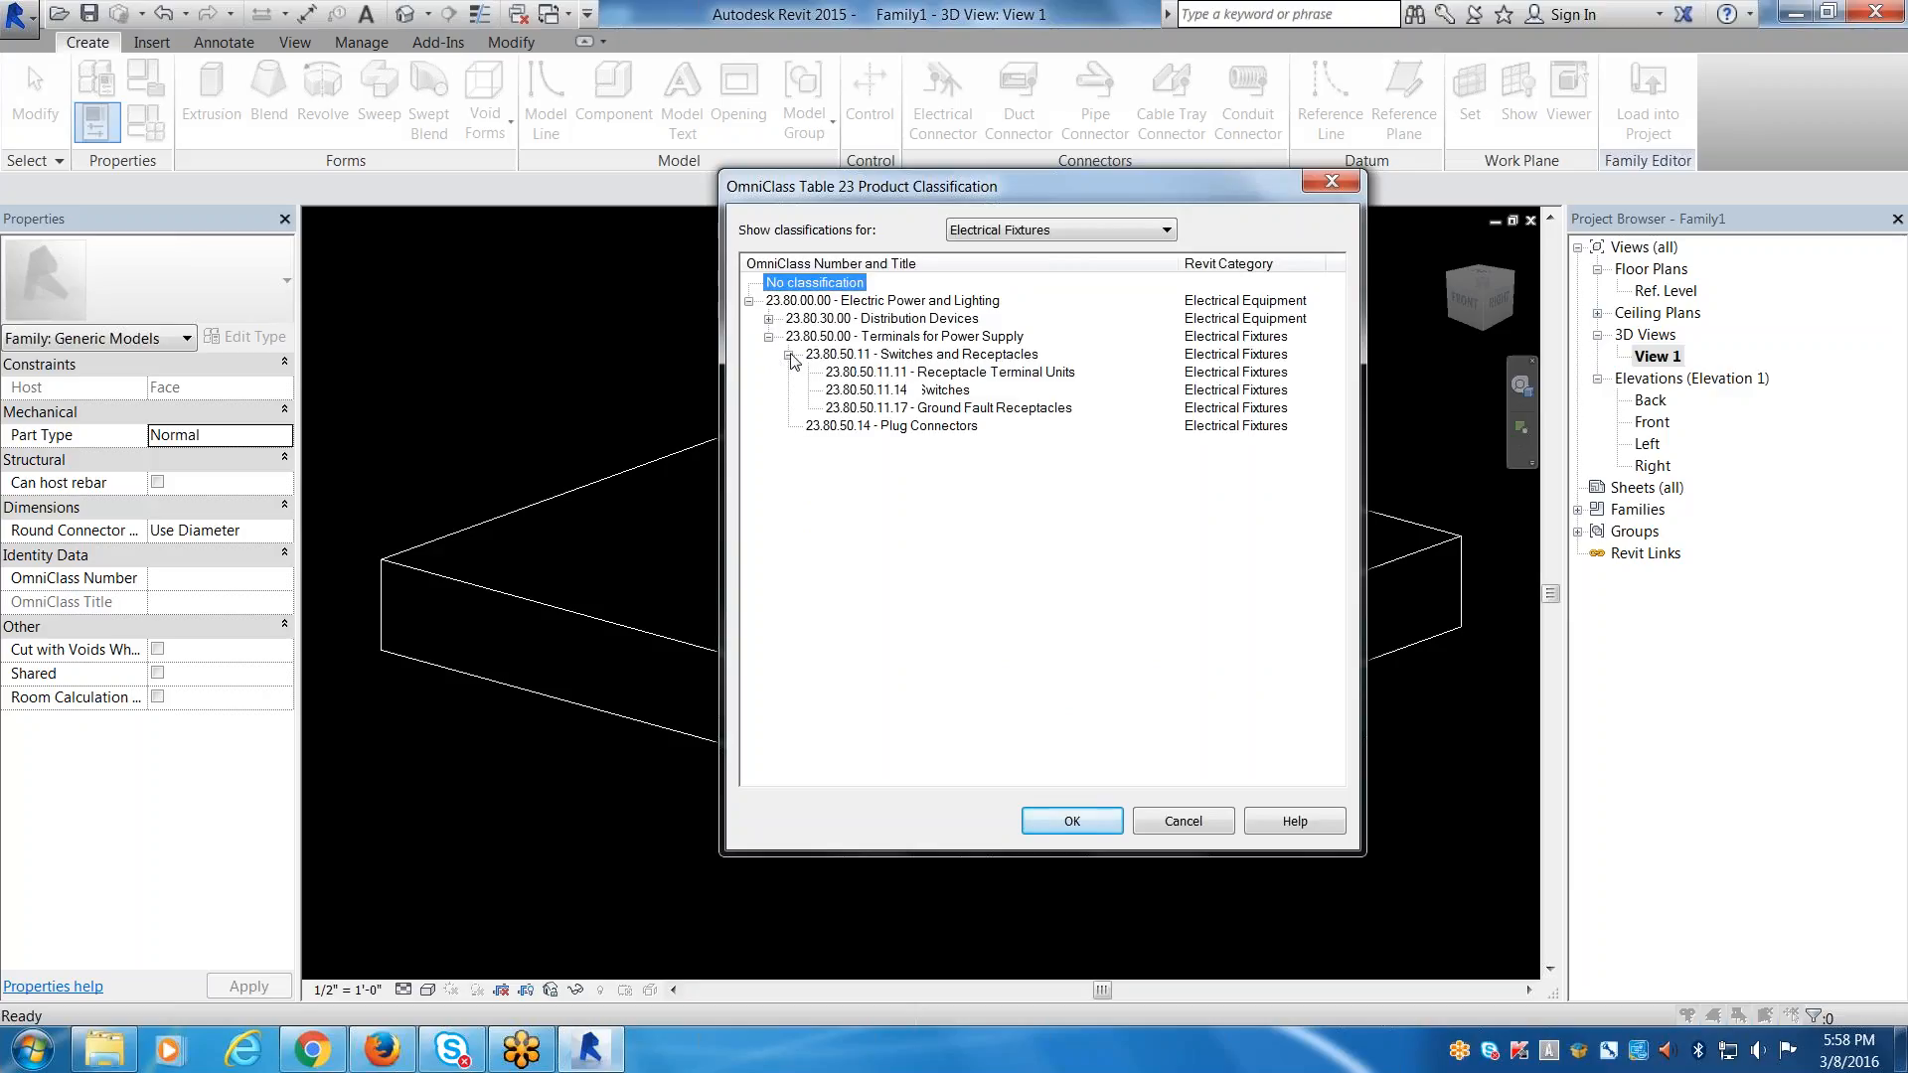
double_click(855, 374)
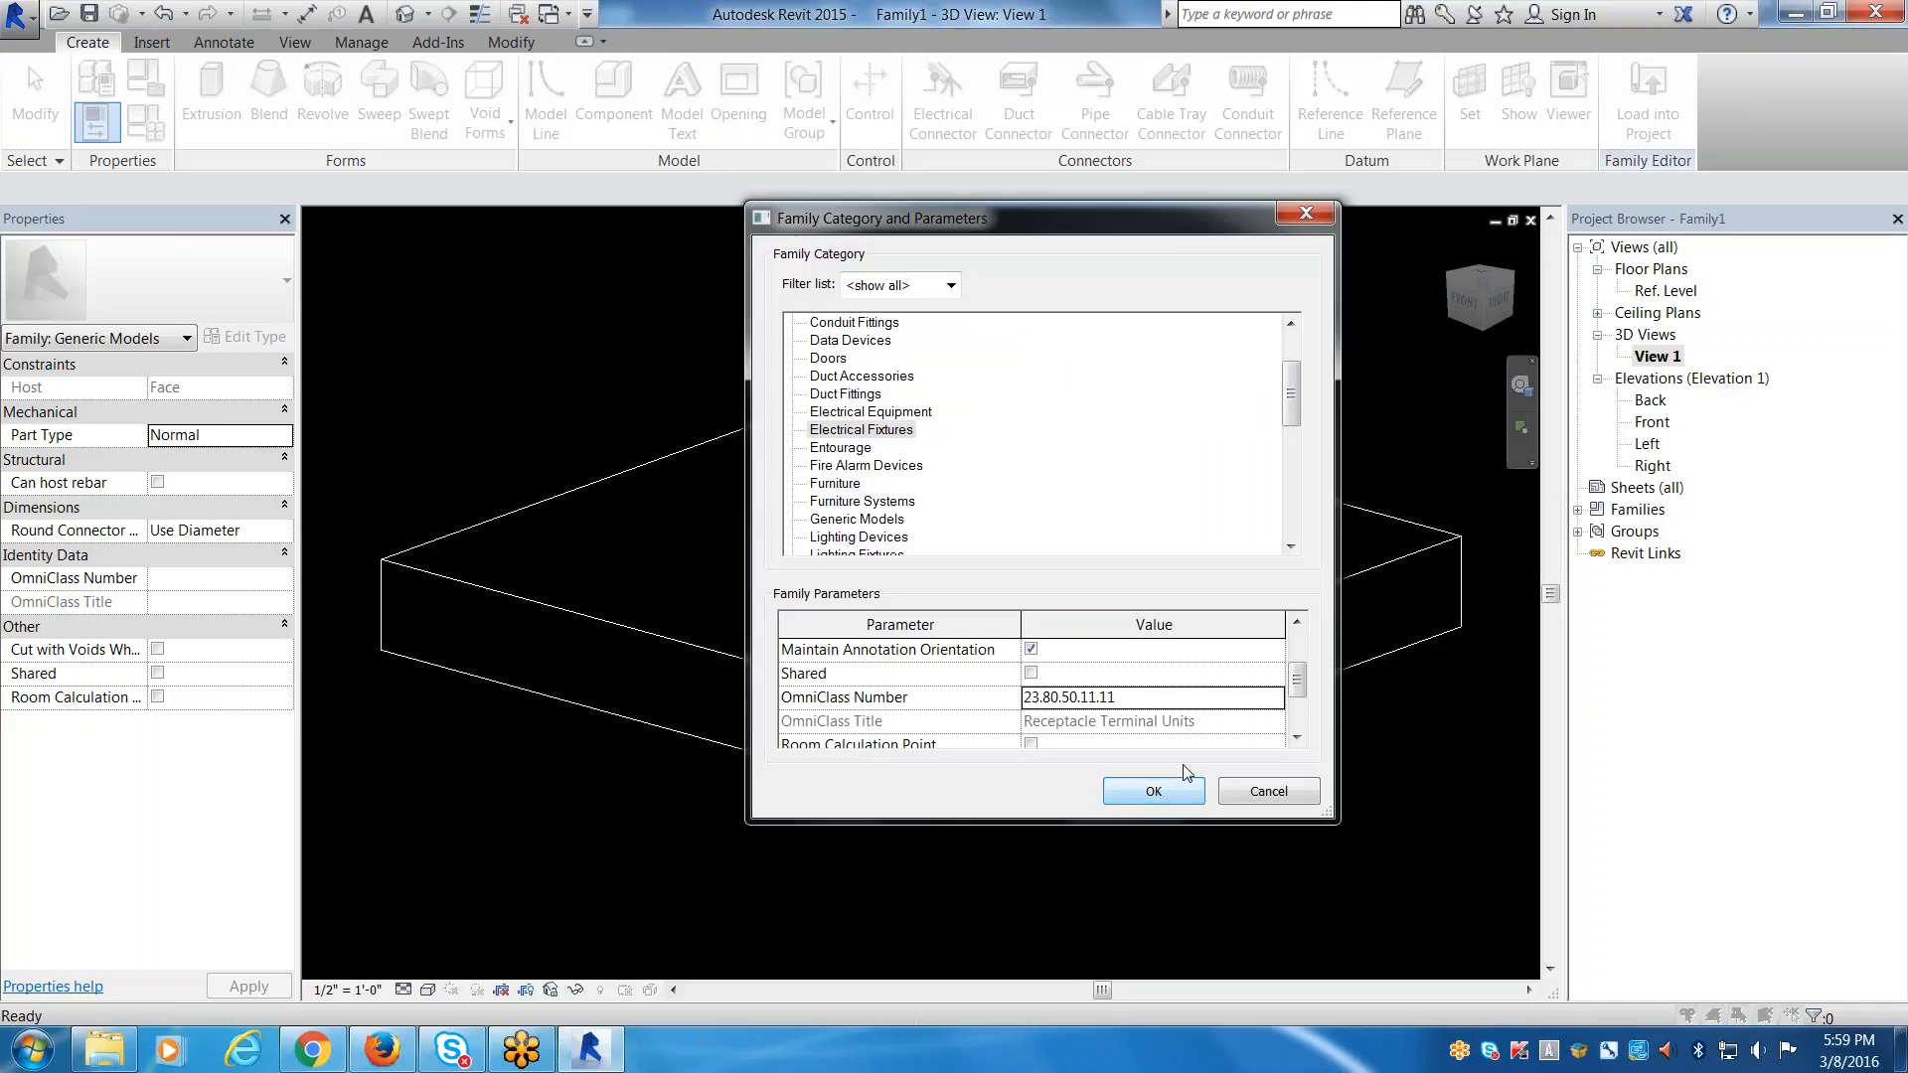
Look through the remaining family parameters and apply the category and parameter settings.
left_click(1300, 743)
left_click(1300, 744)
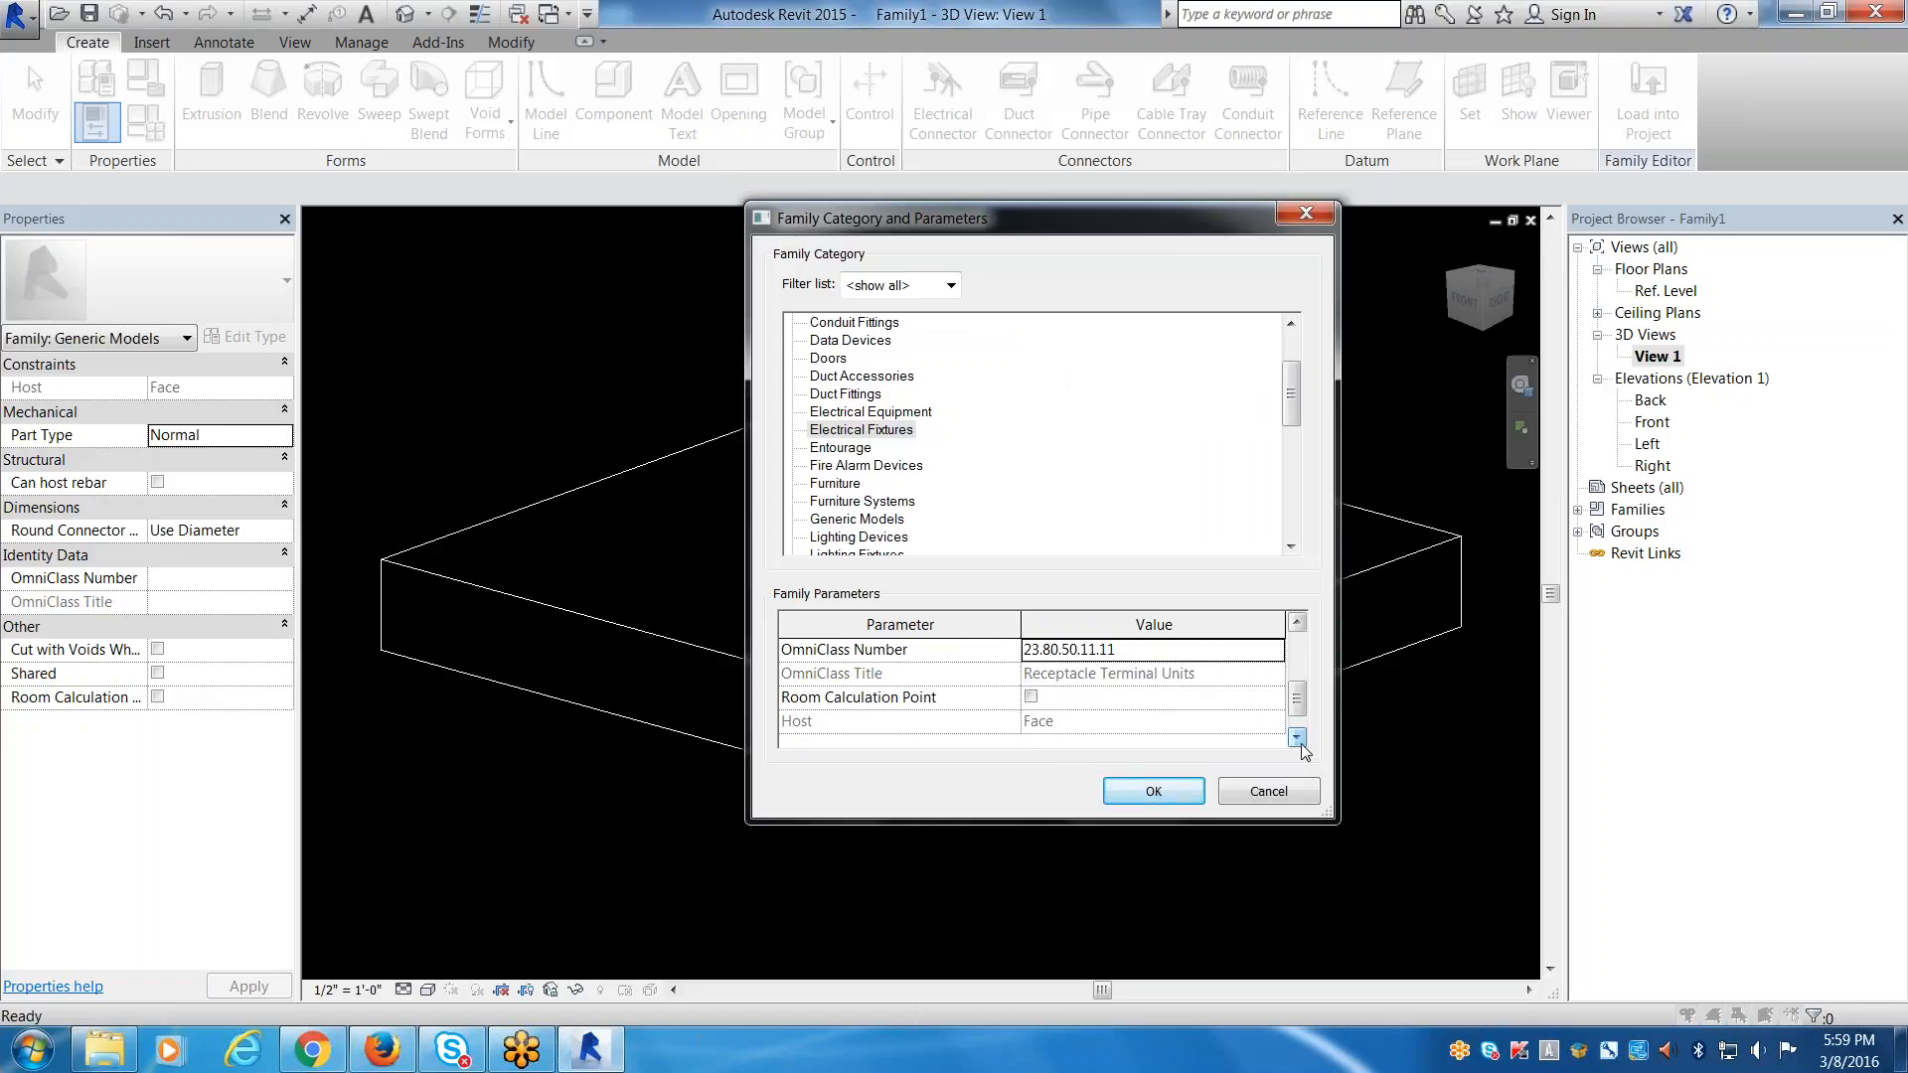
left_click(1300, 744)
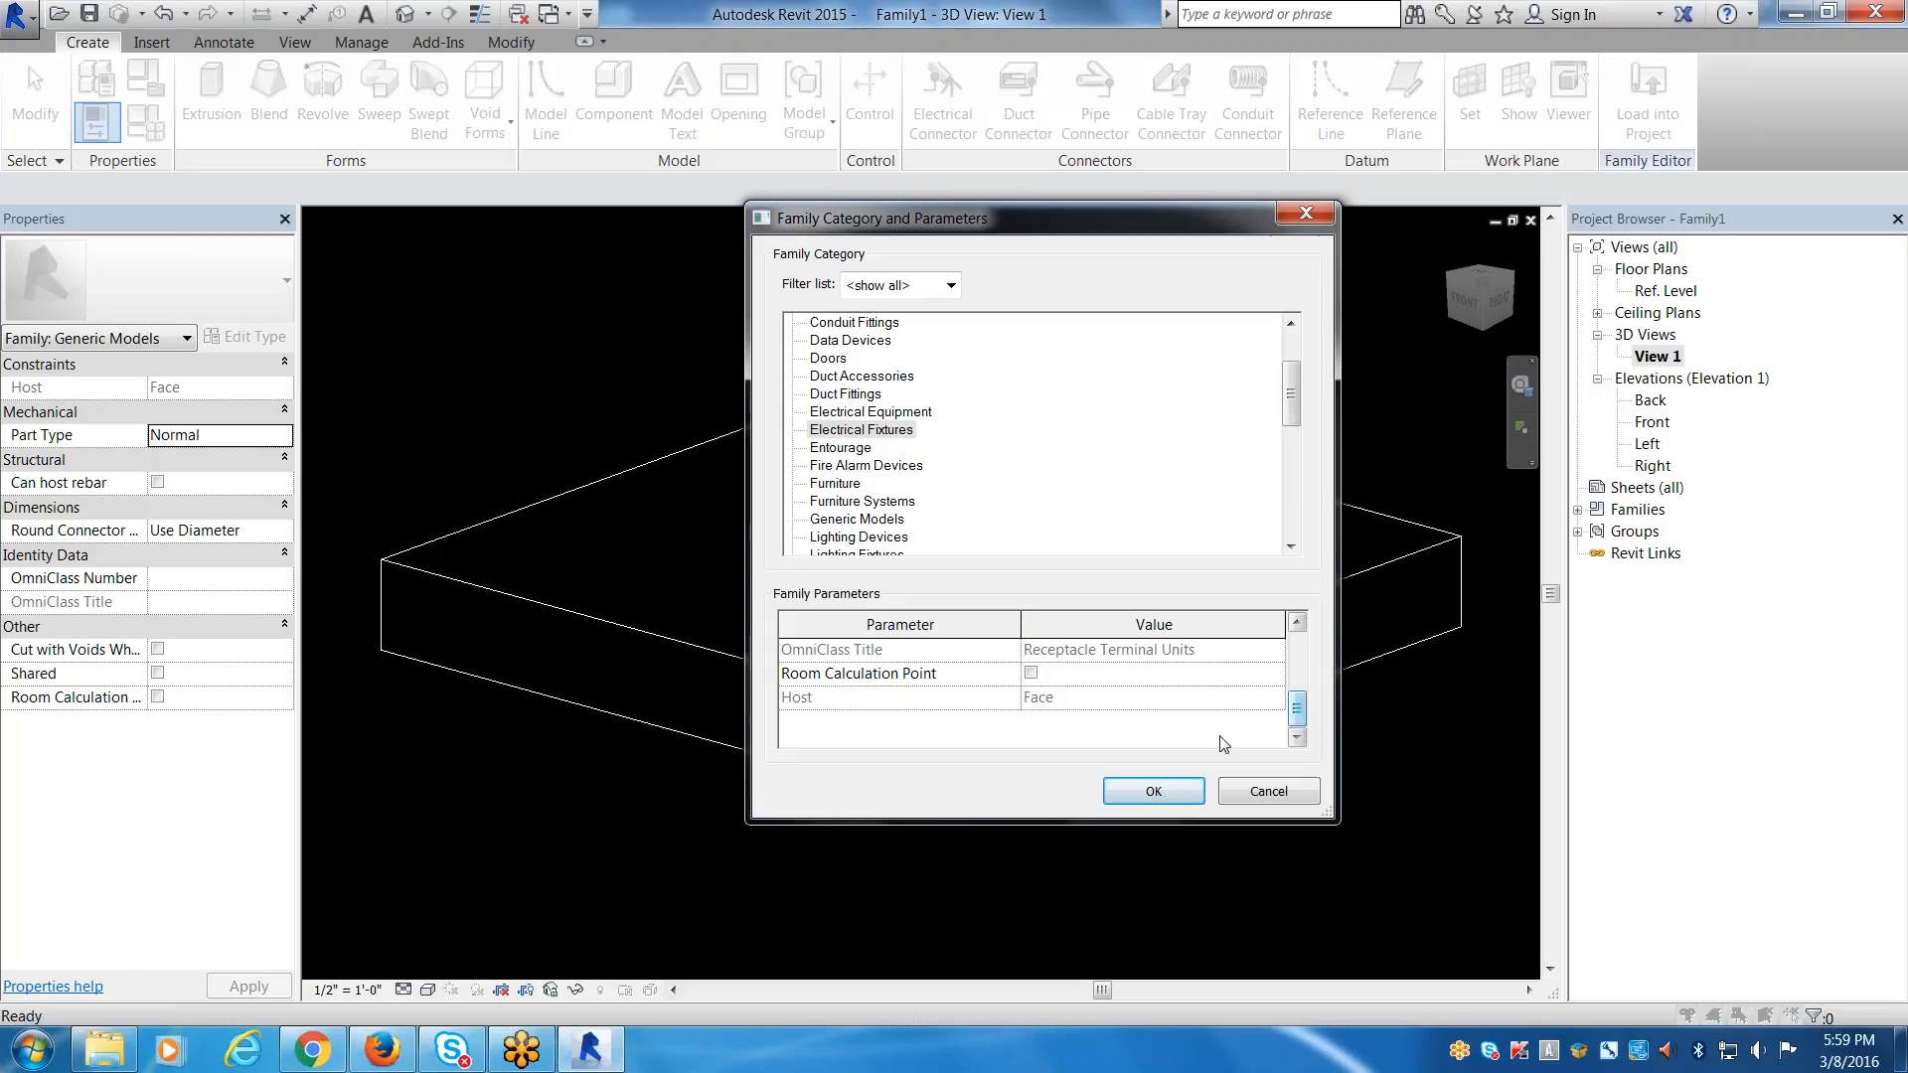
left_click_drag(1297, 708, 1298, 669)
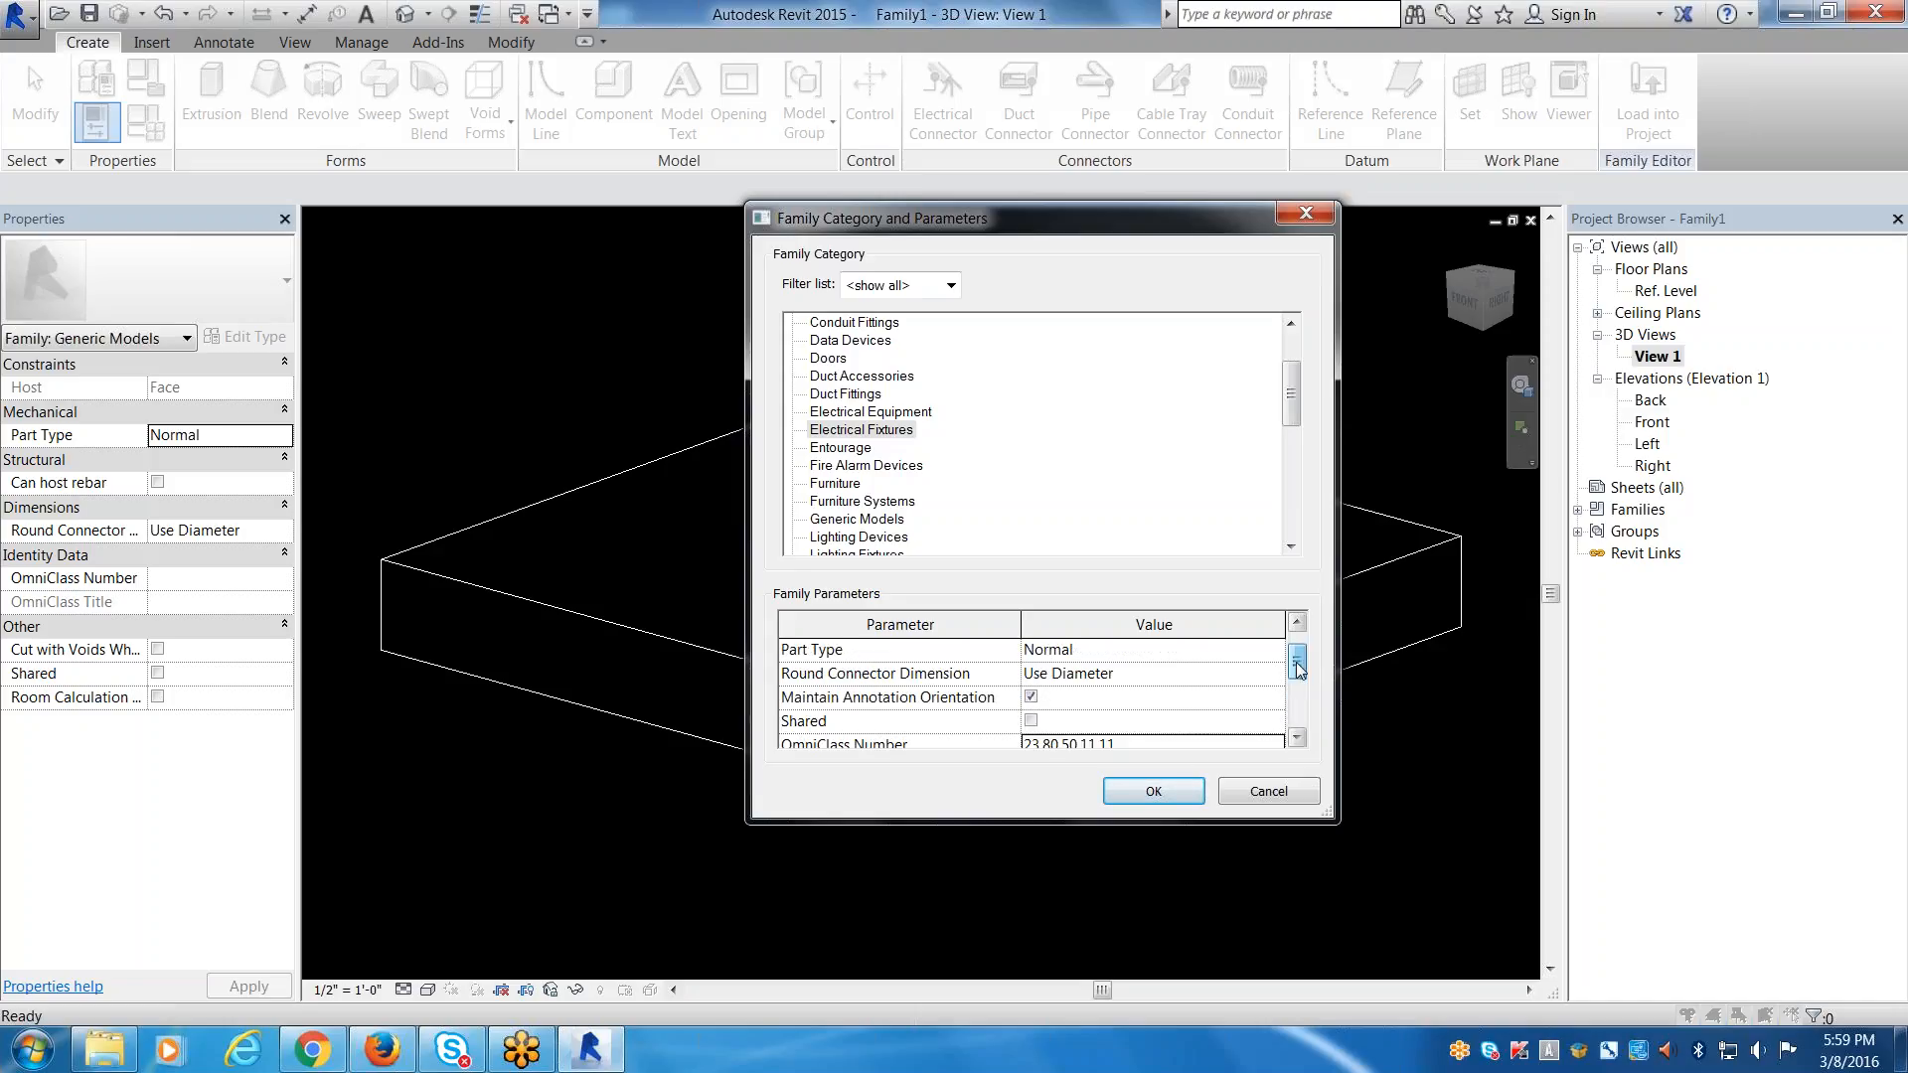
left_click(1159, 783)
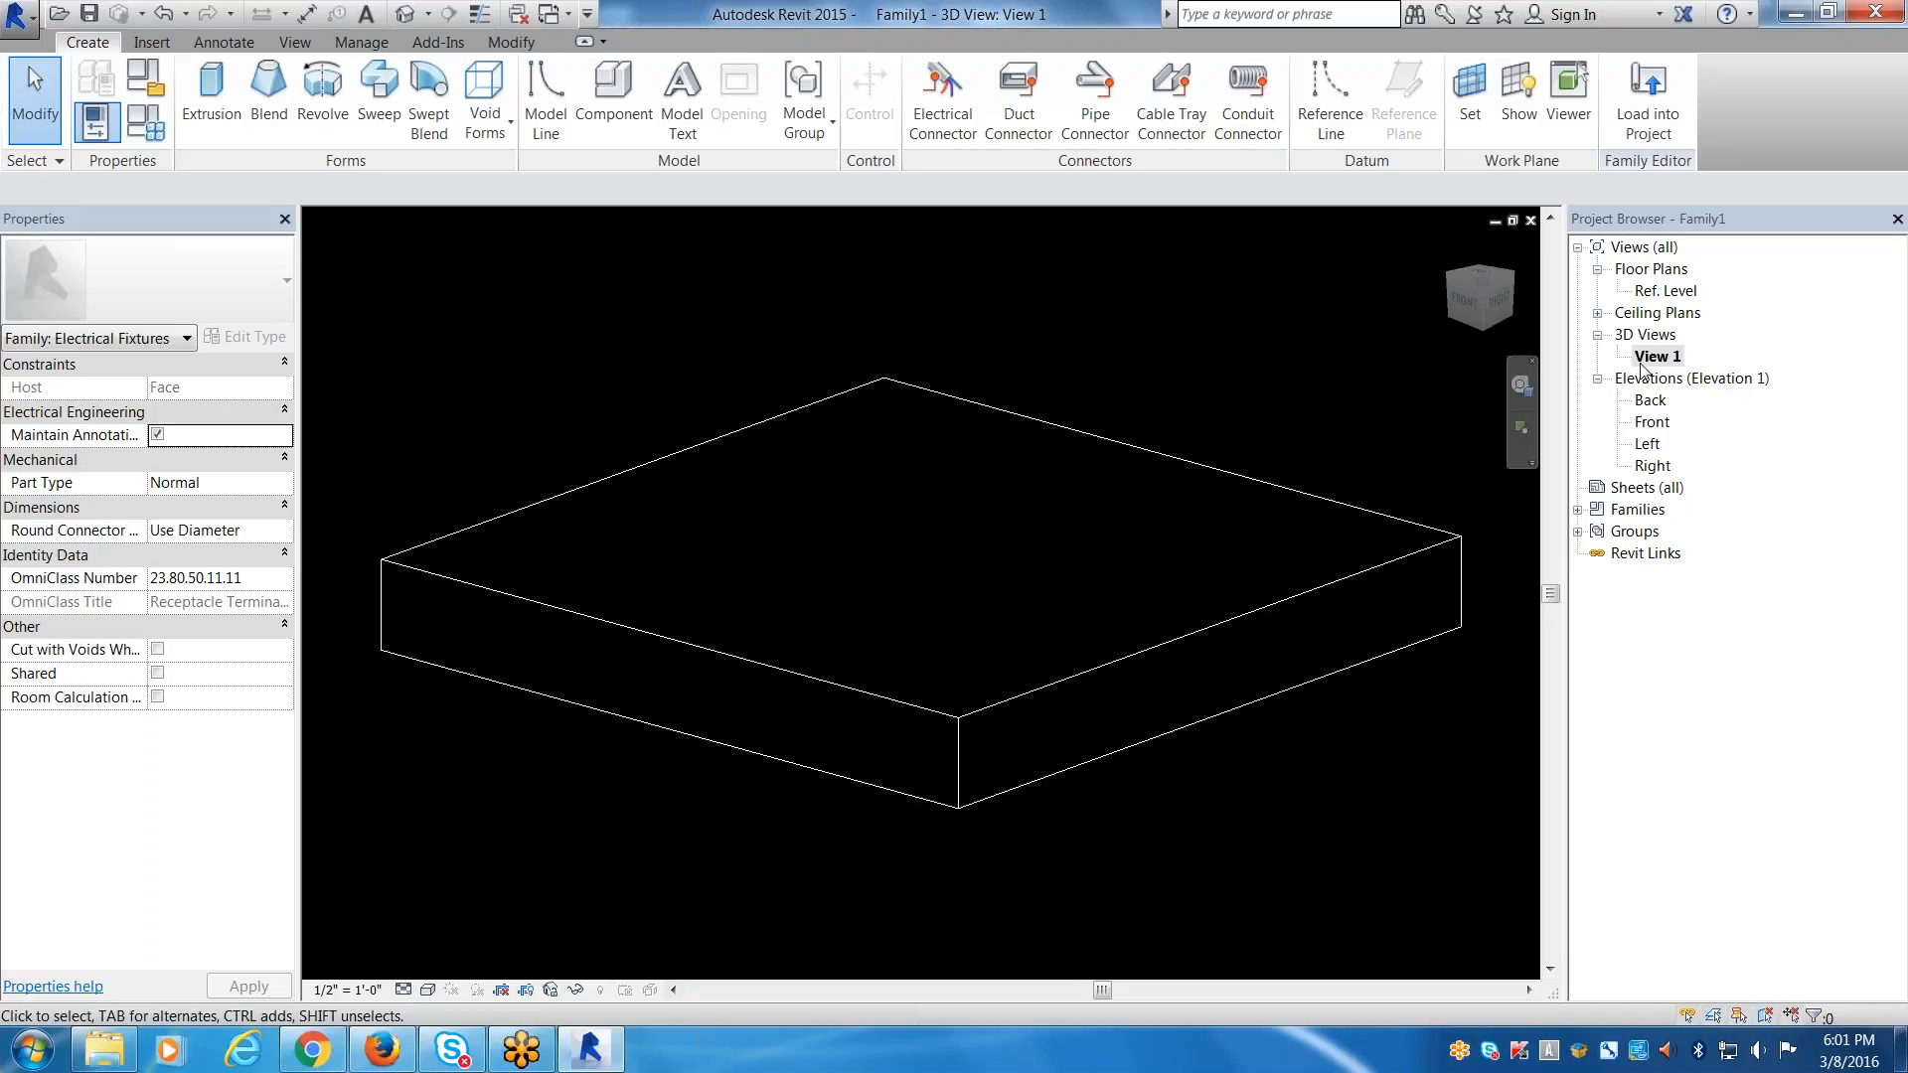
Open the Ref. Level floor plan and inspect the Center (Front/Back) and Center (Left/Right) reference planes.
double_click(1666, 291)
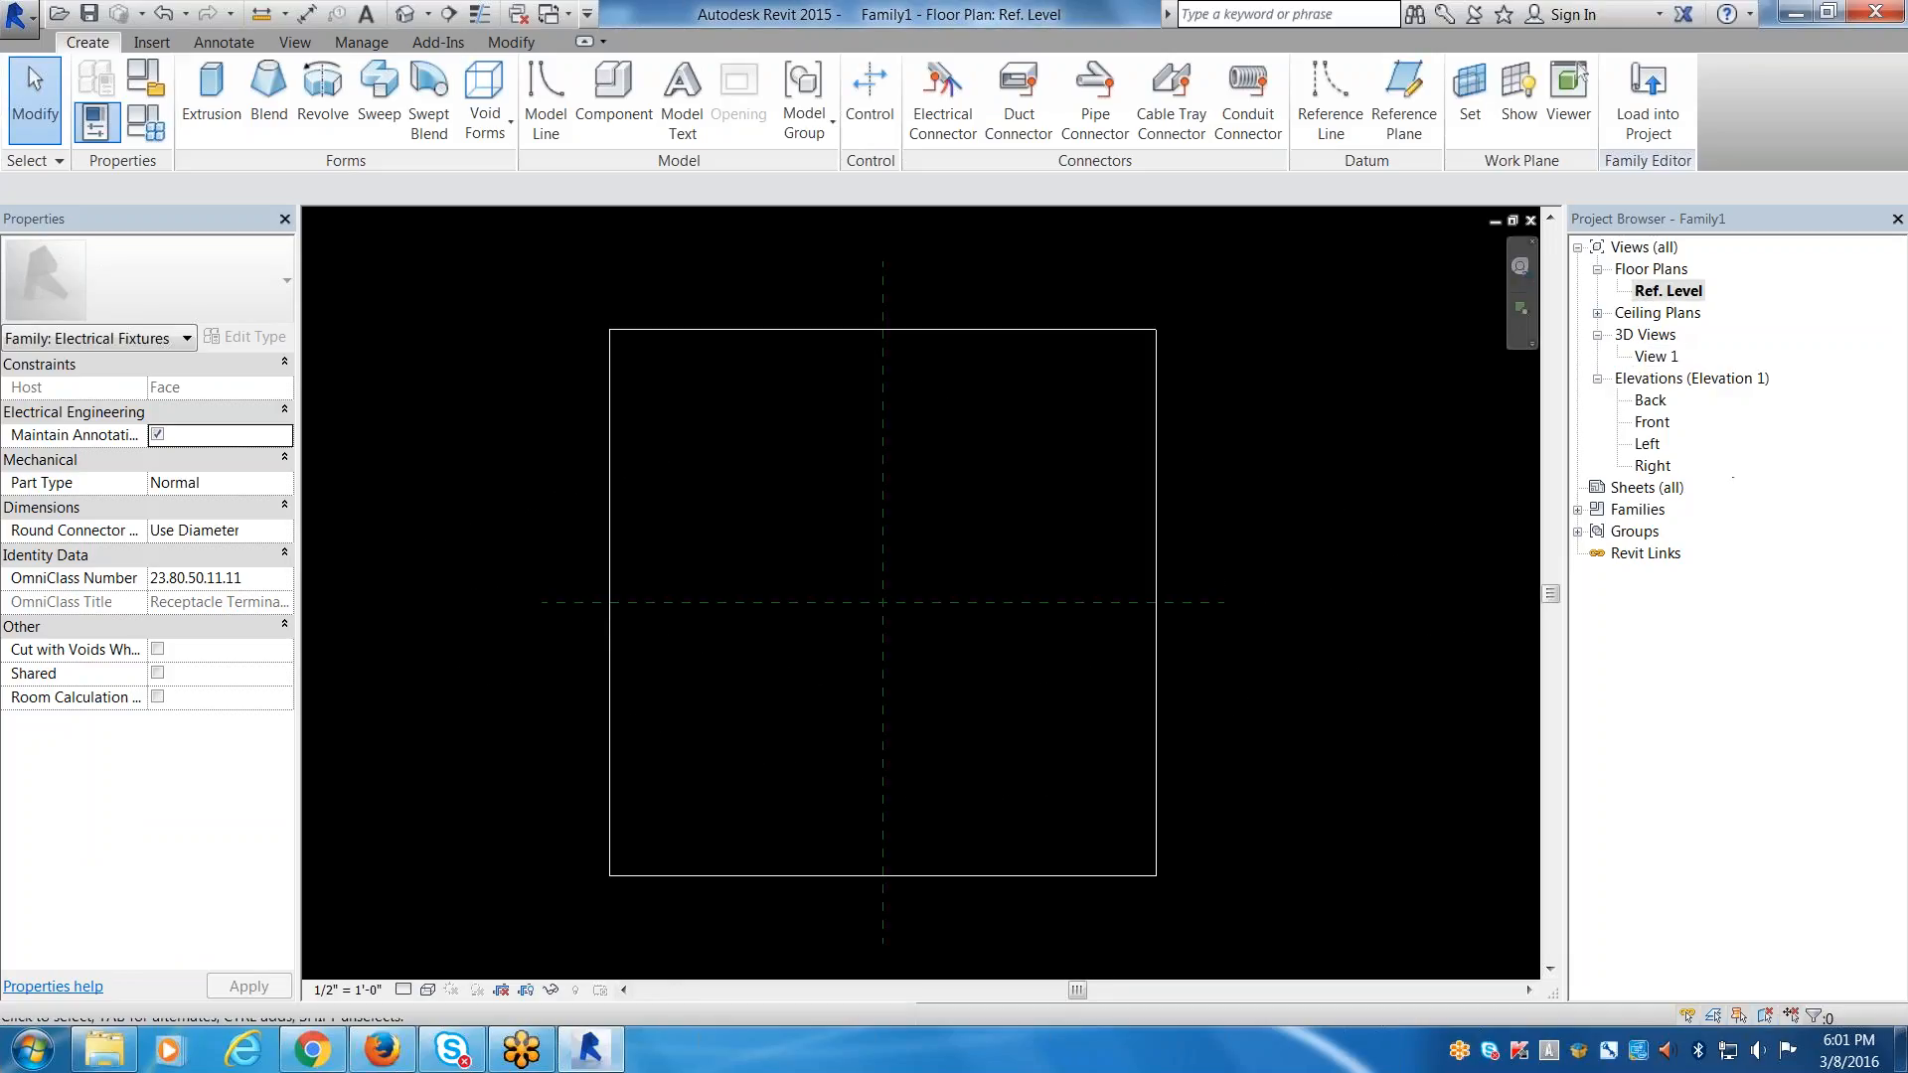
left_click(783, 603)
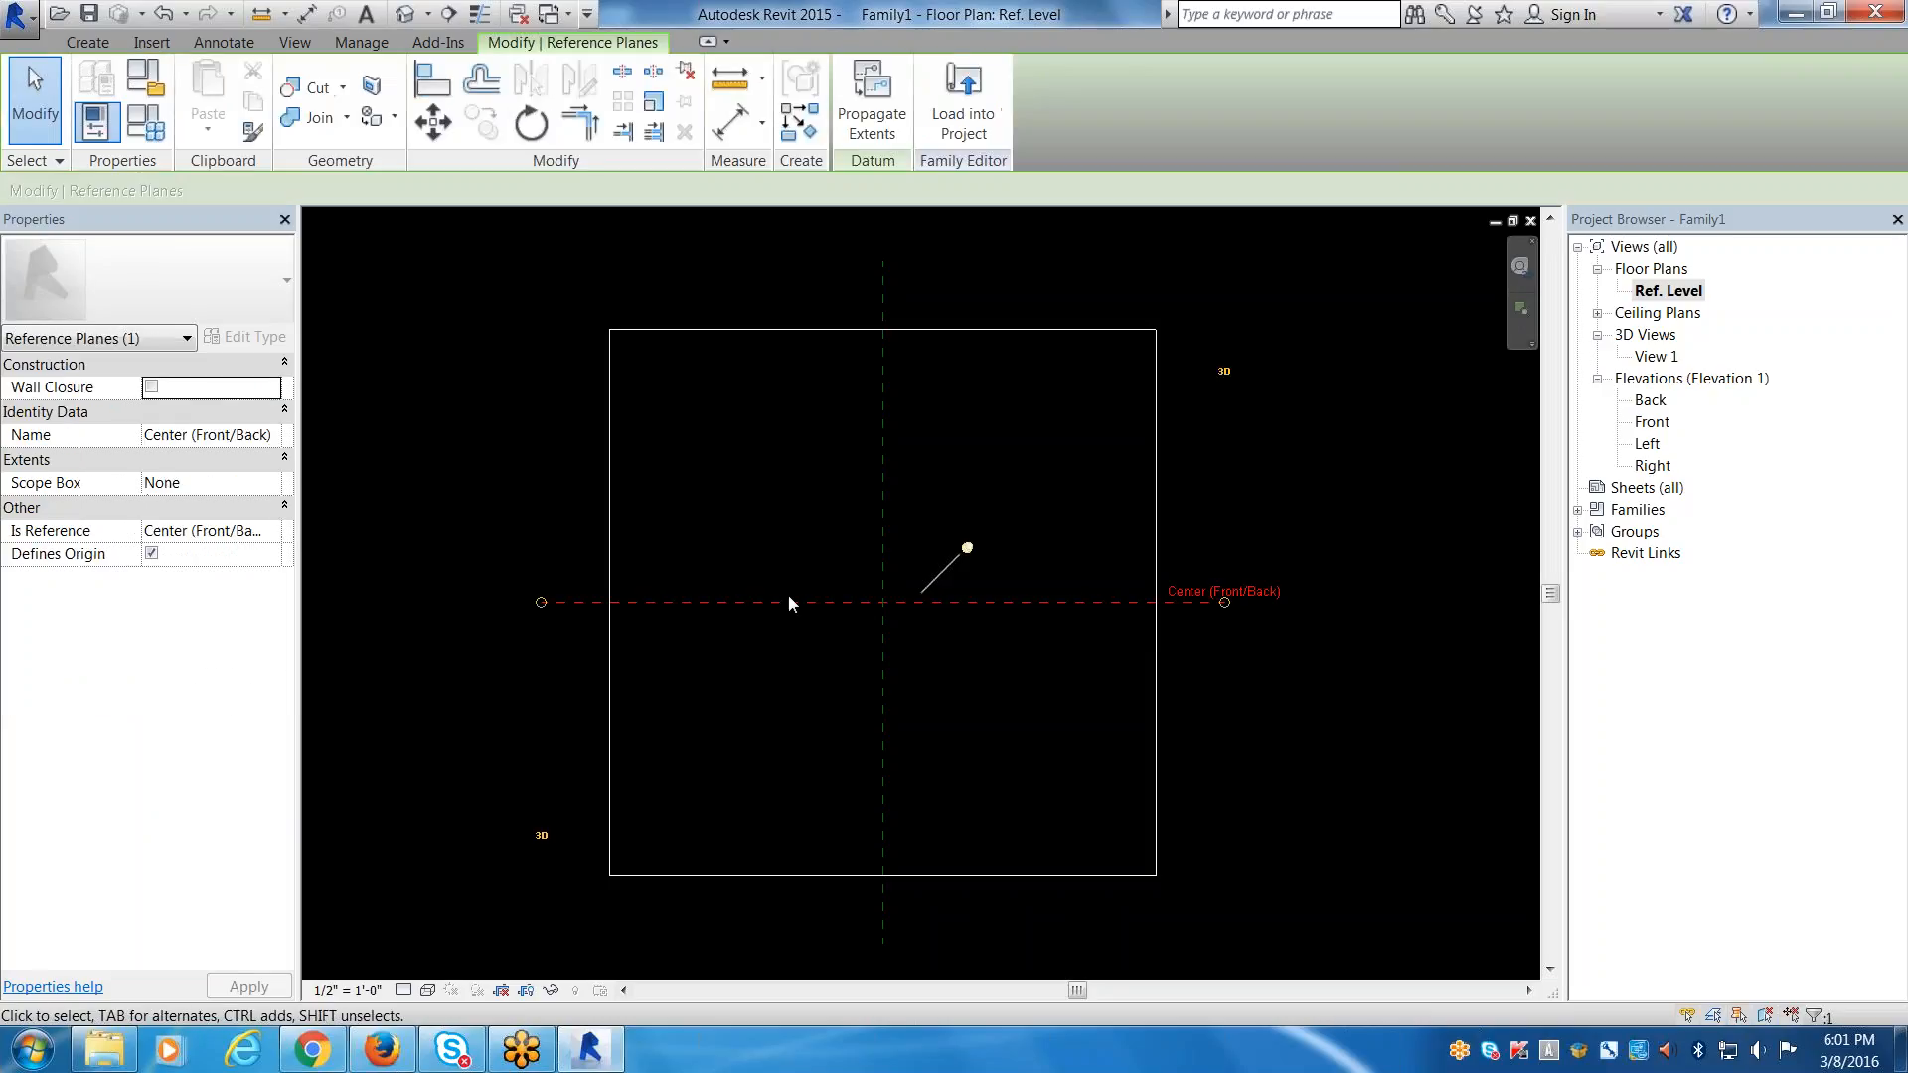
left_click(883, 517)
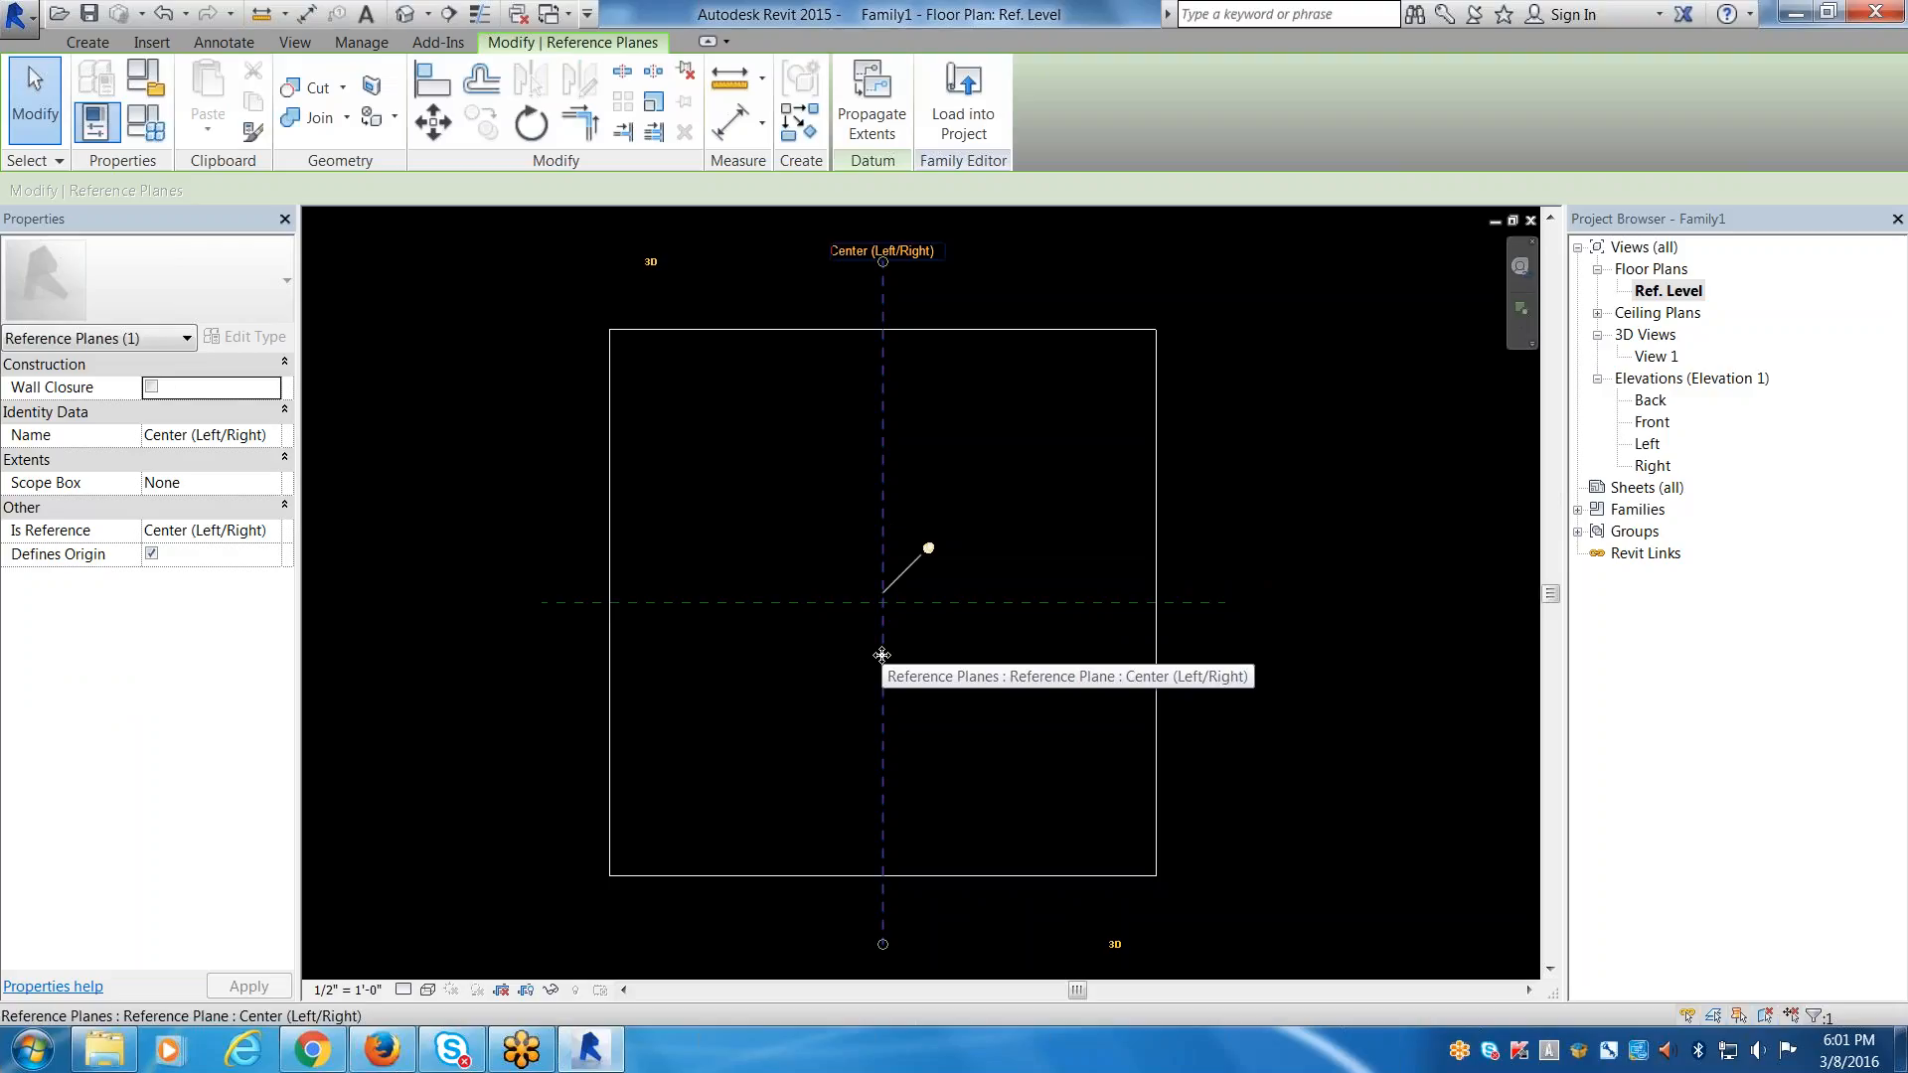
key("Escape")
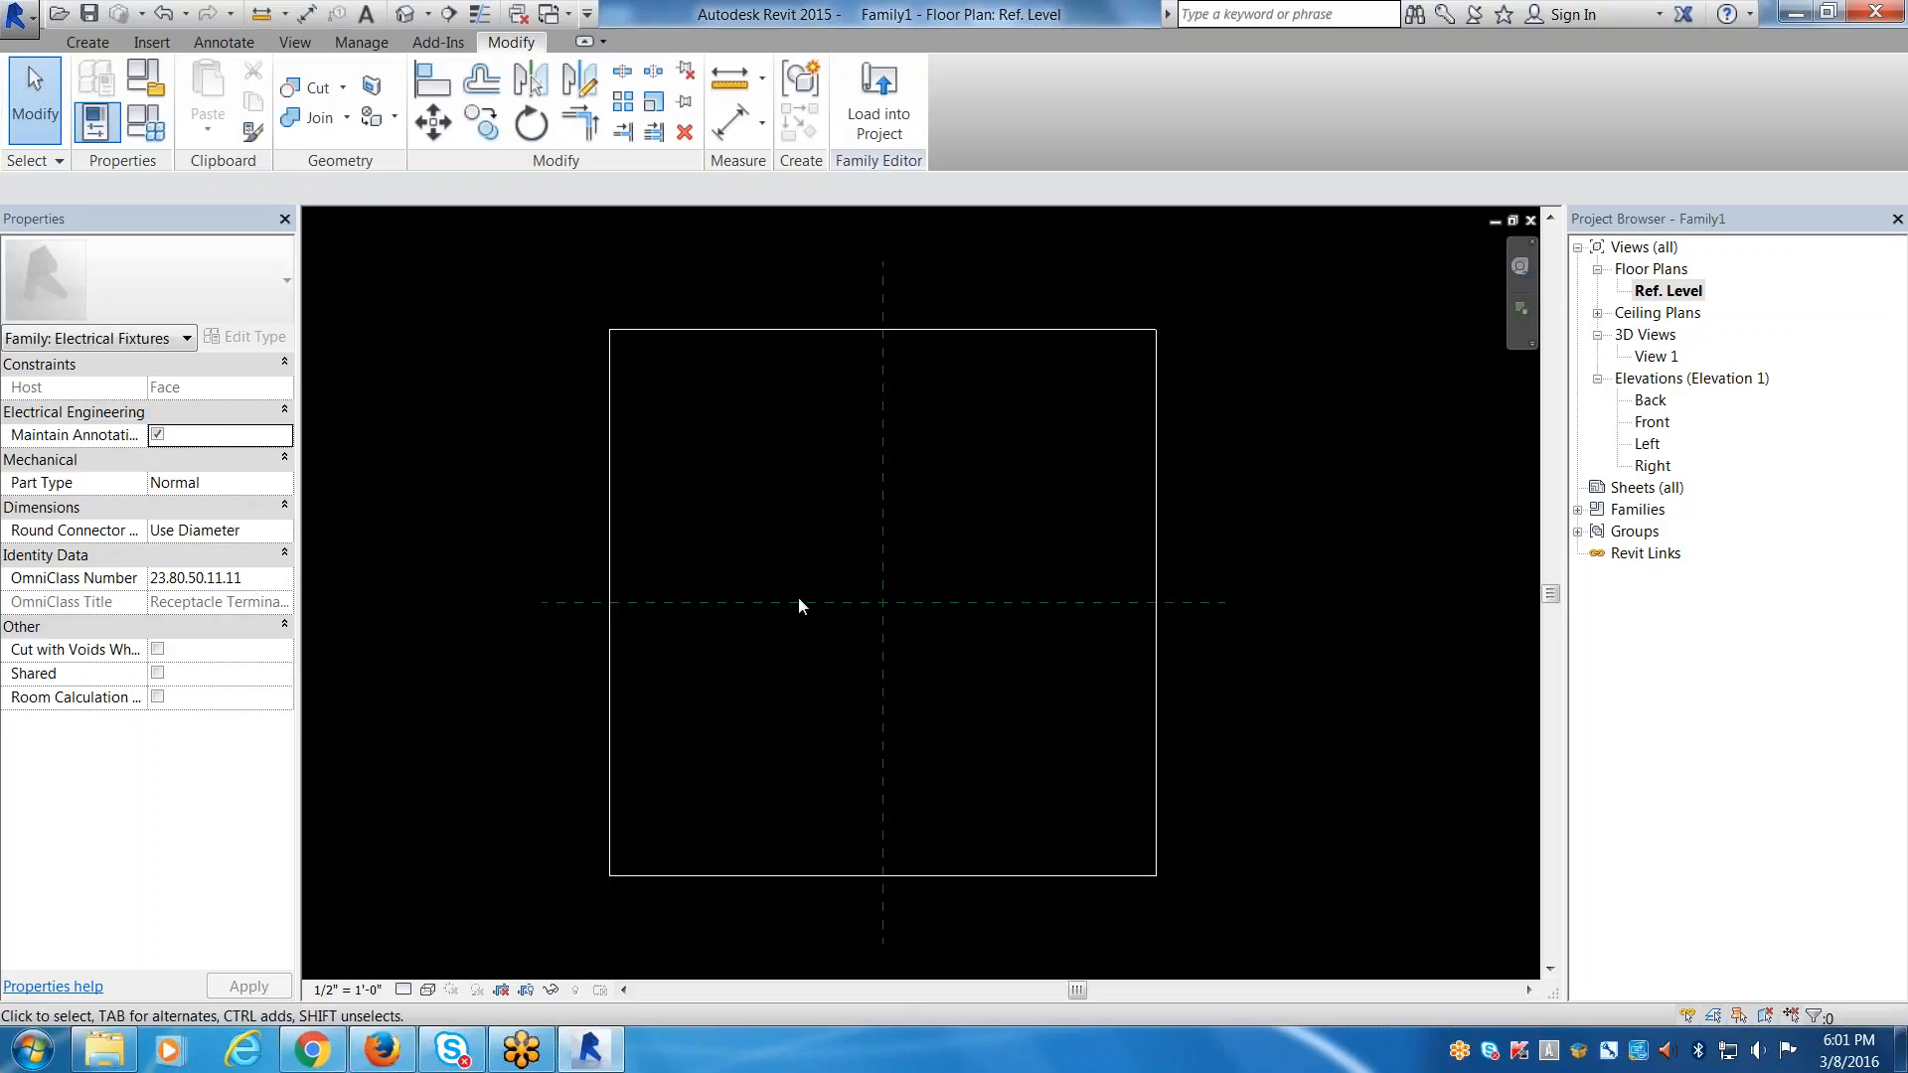
left_click(745, 602)
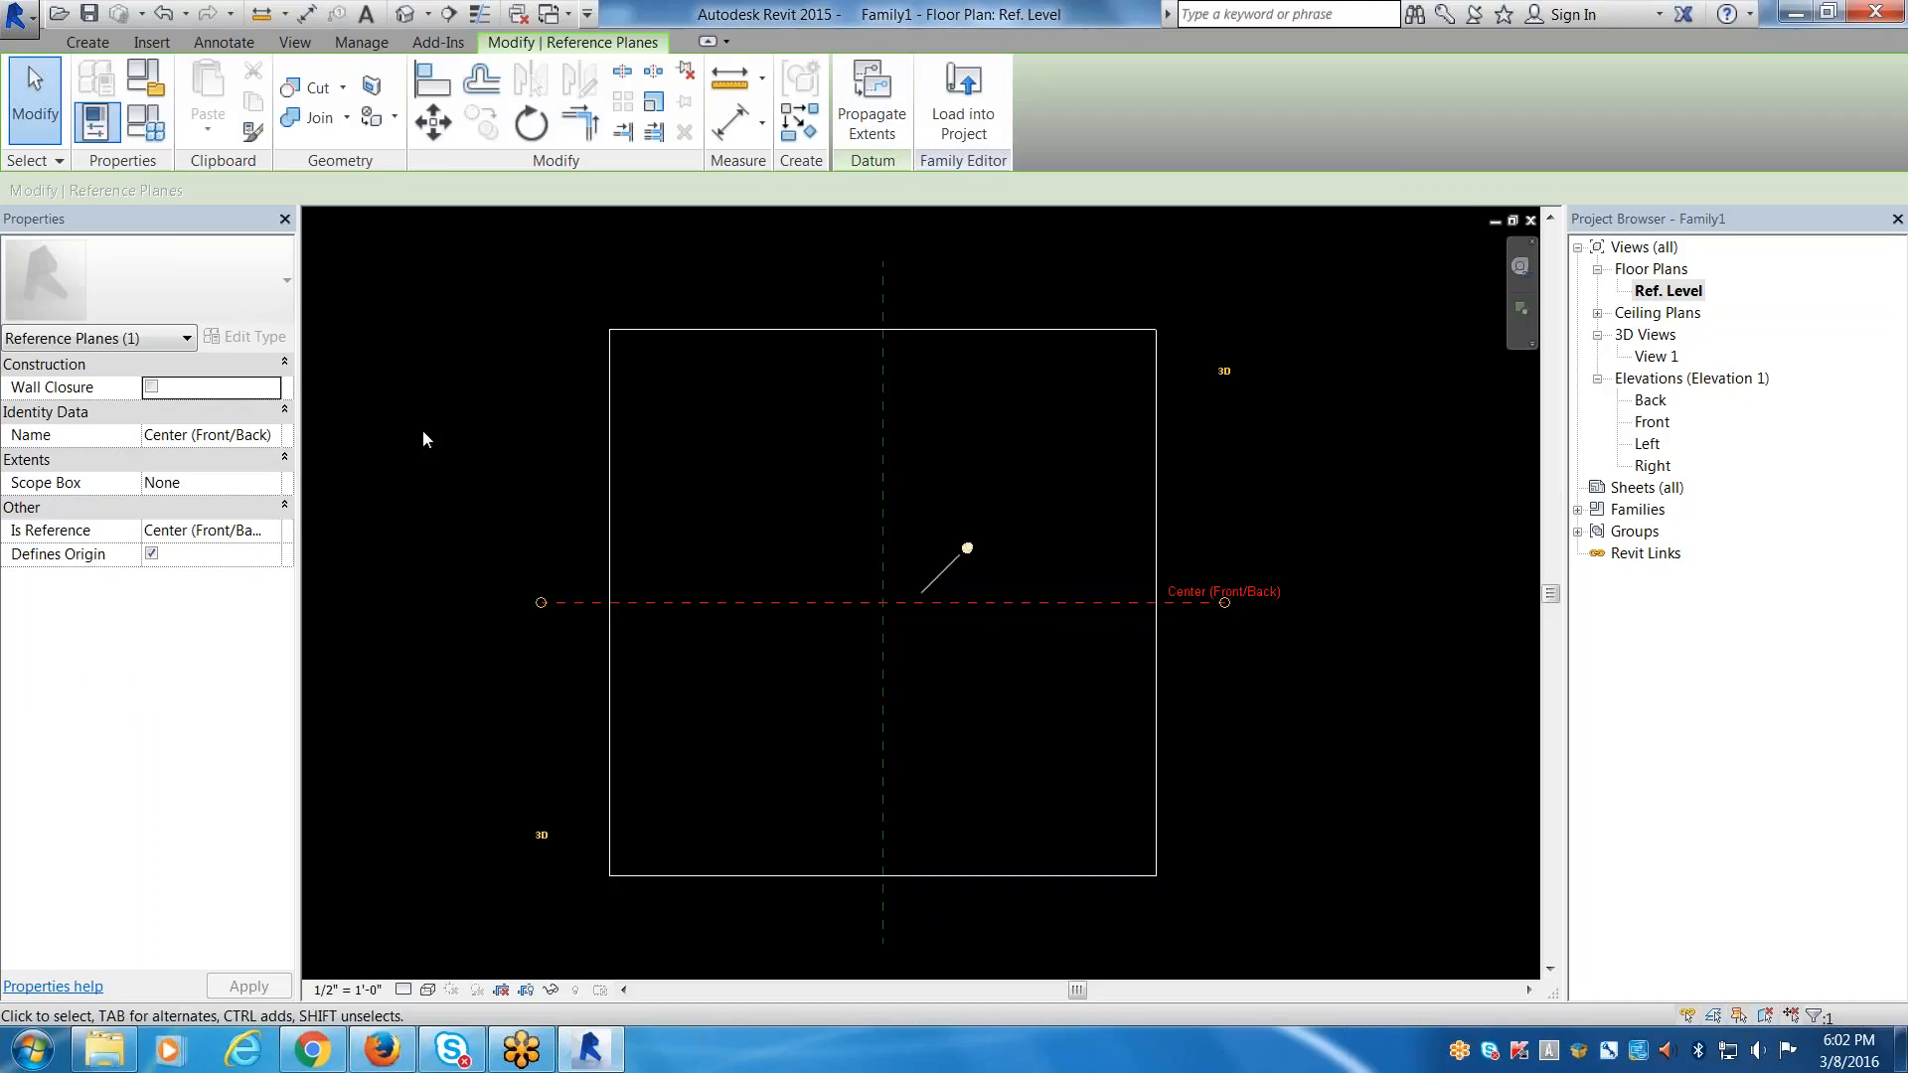
key("Escape")
Review the User Interface and Graphics settings in the program options, then close them without changes.
left_click(18, 22)
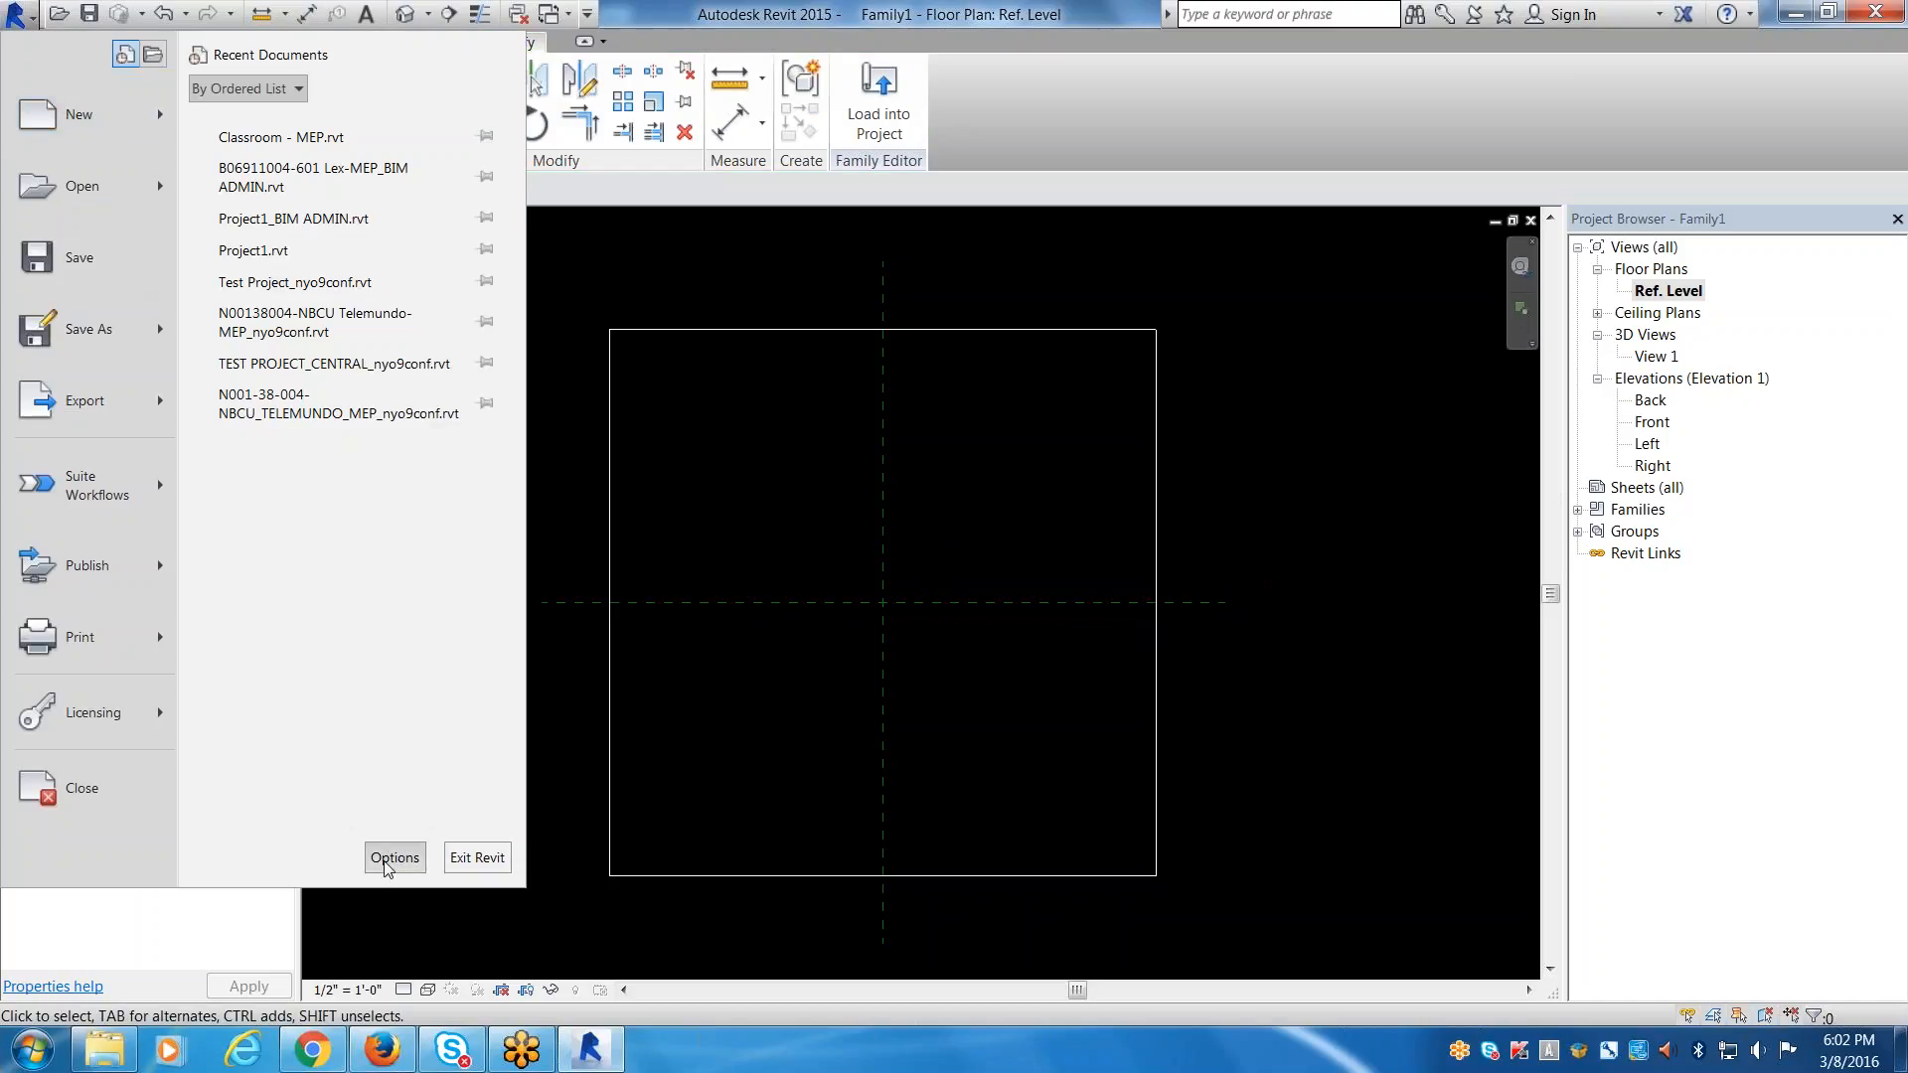
left_click(390, 858)
left_click(735, 199)
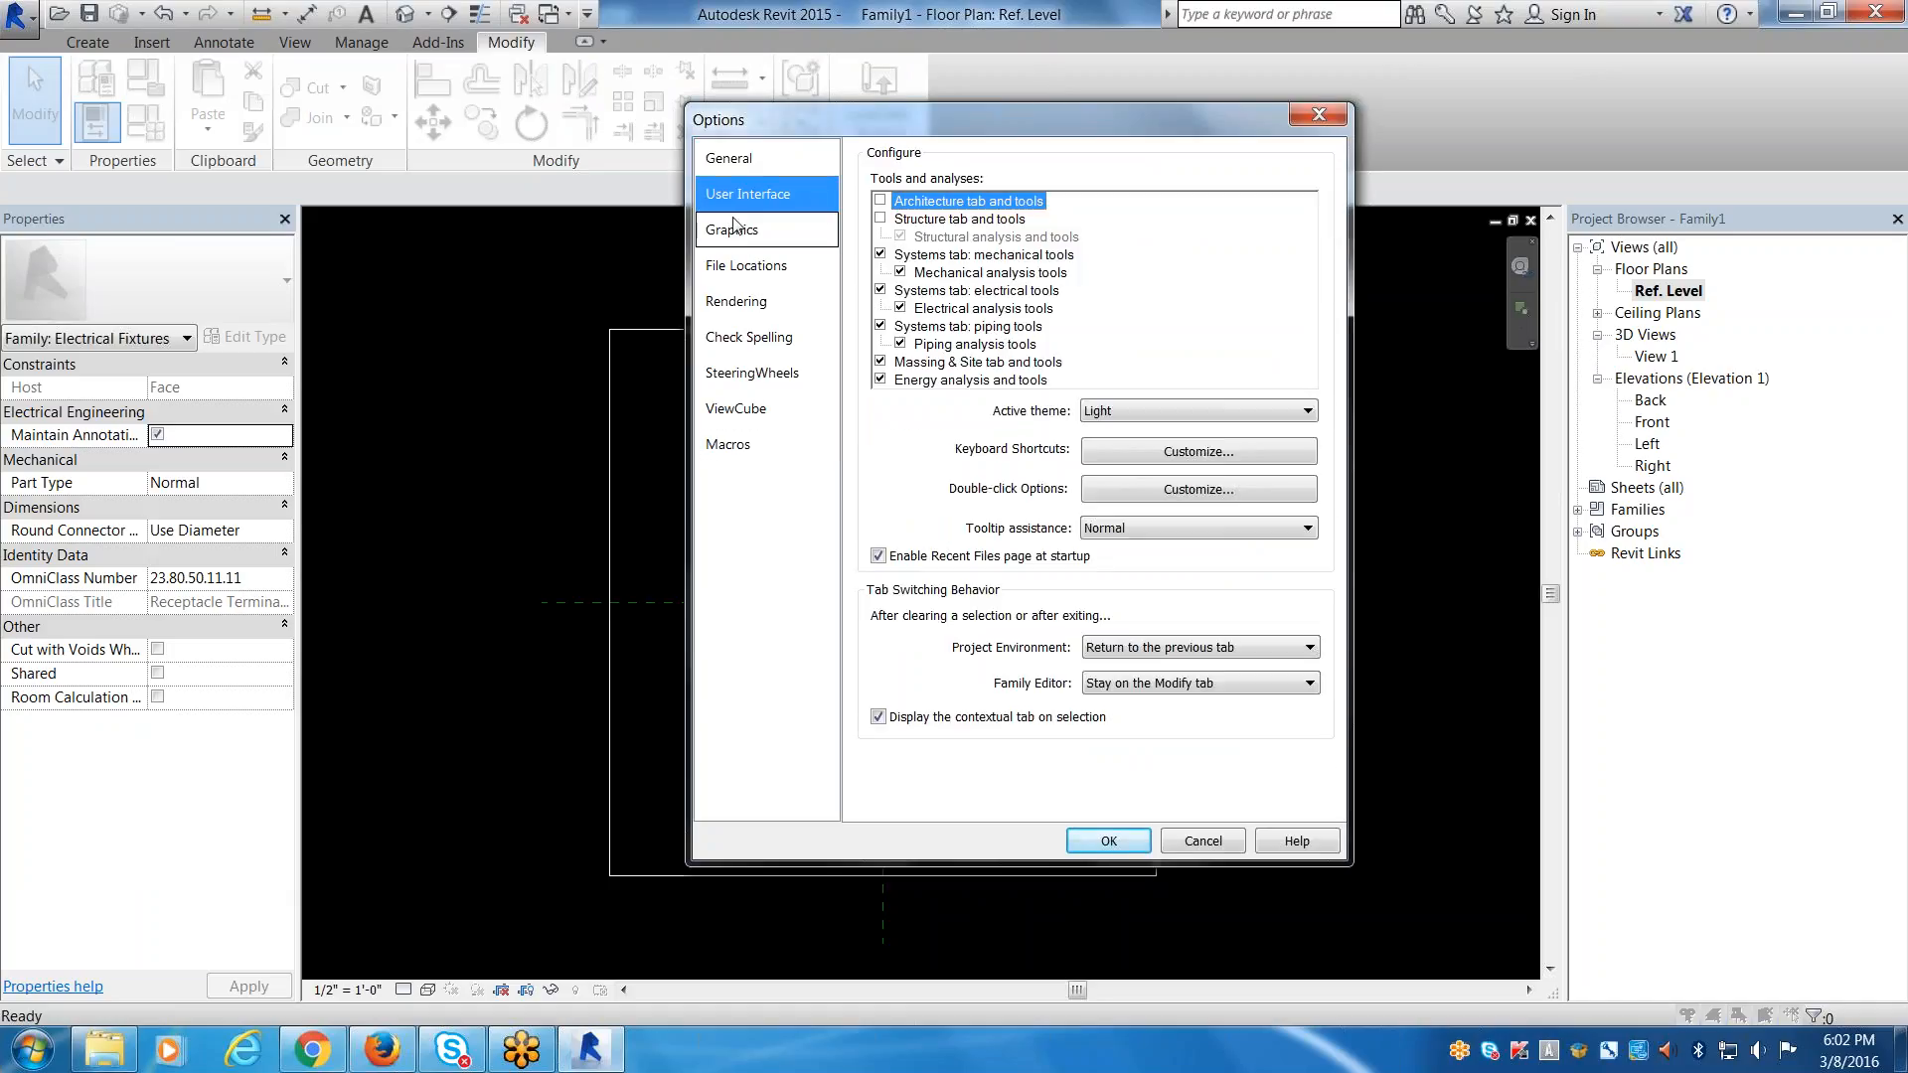
left_click(733, 230)
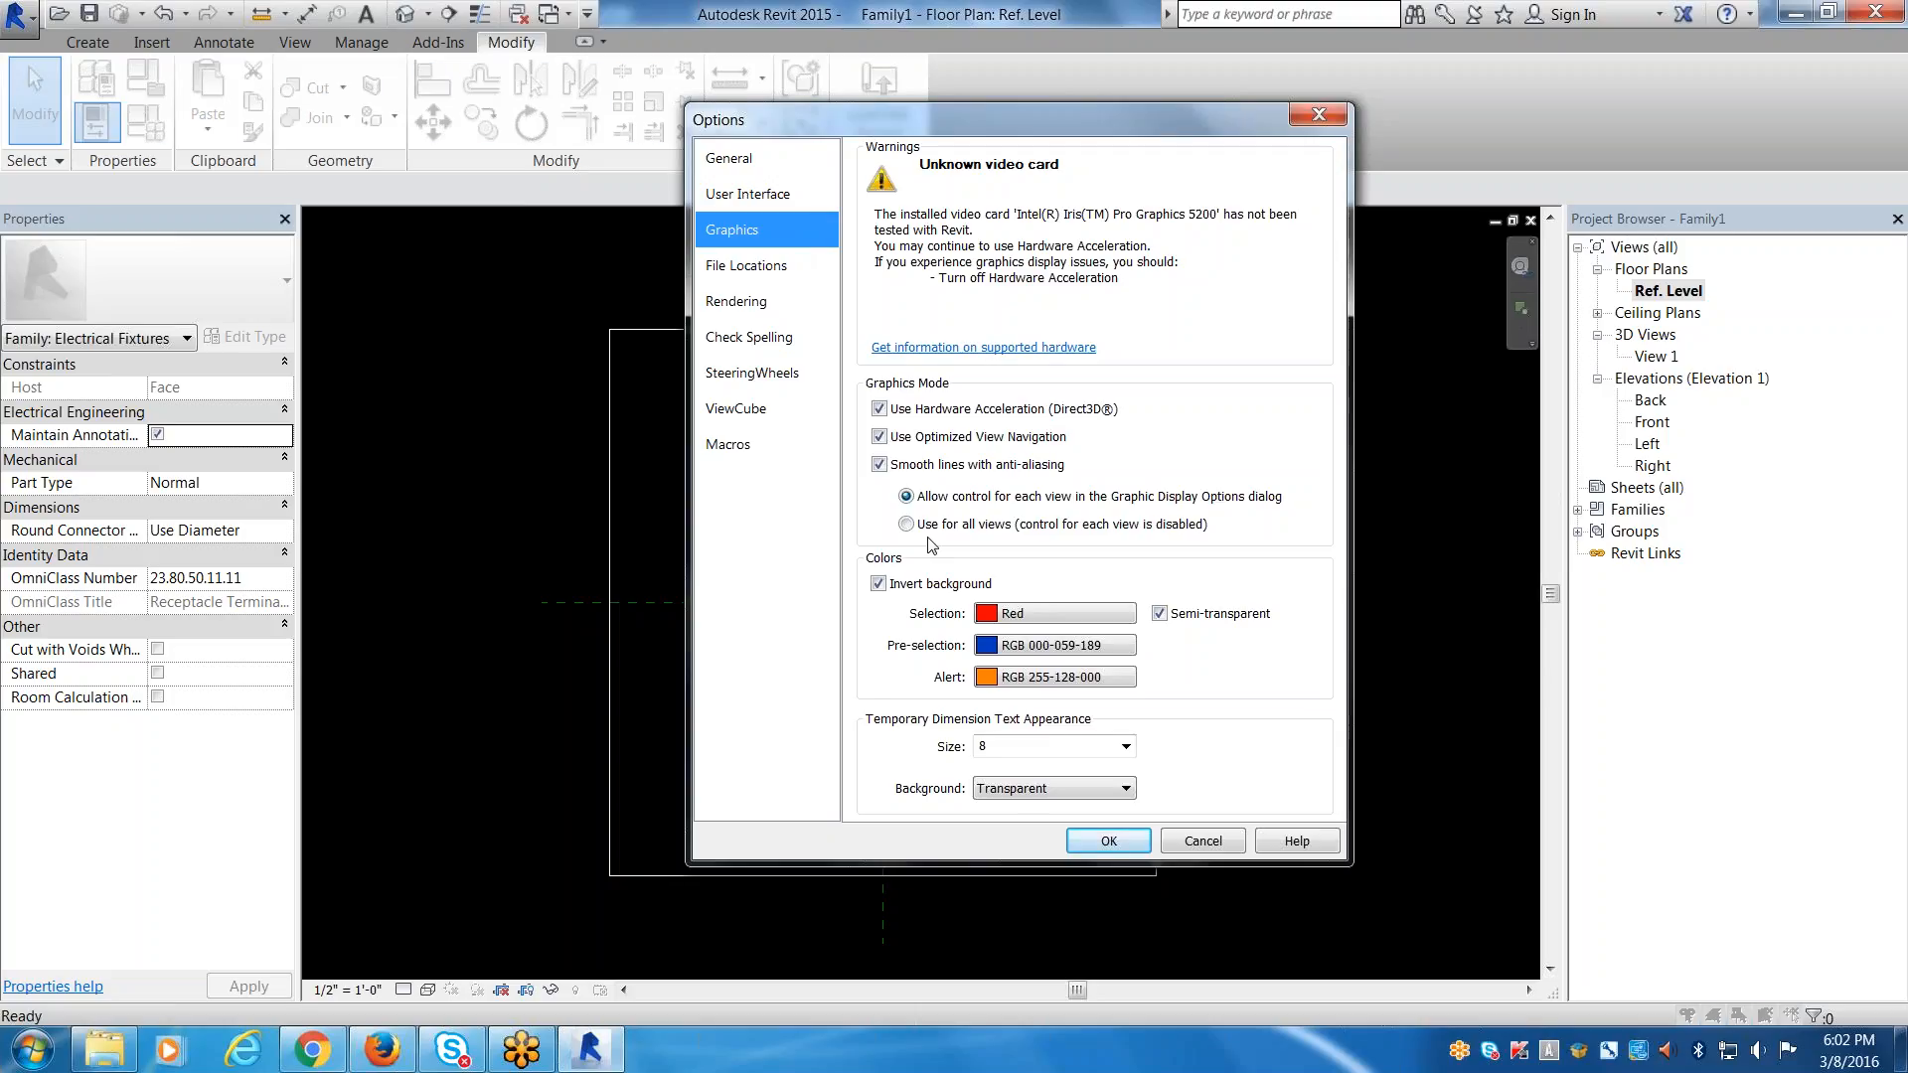
key("Return")
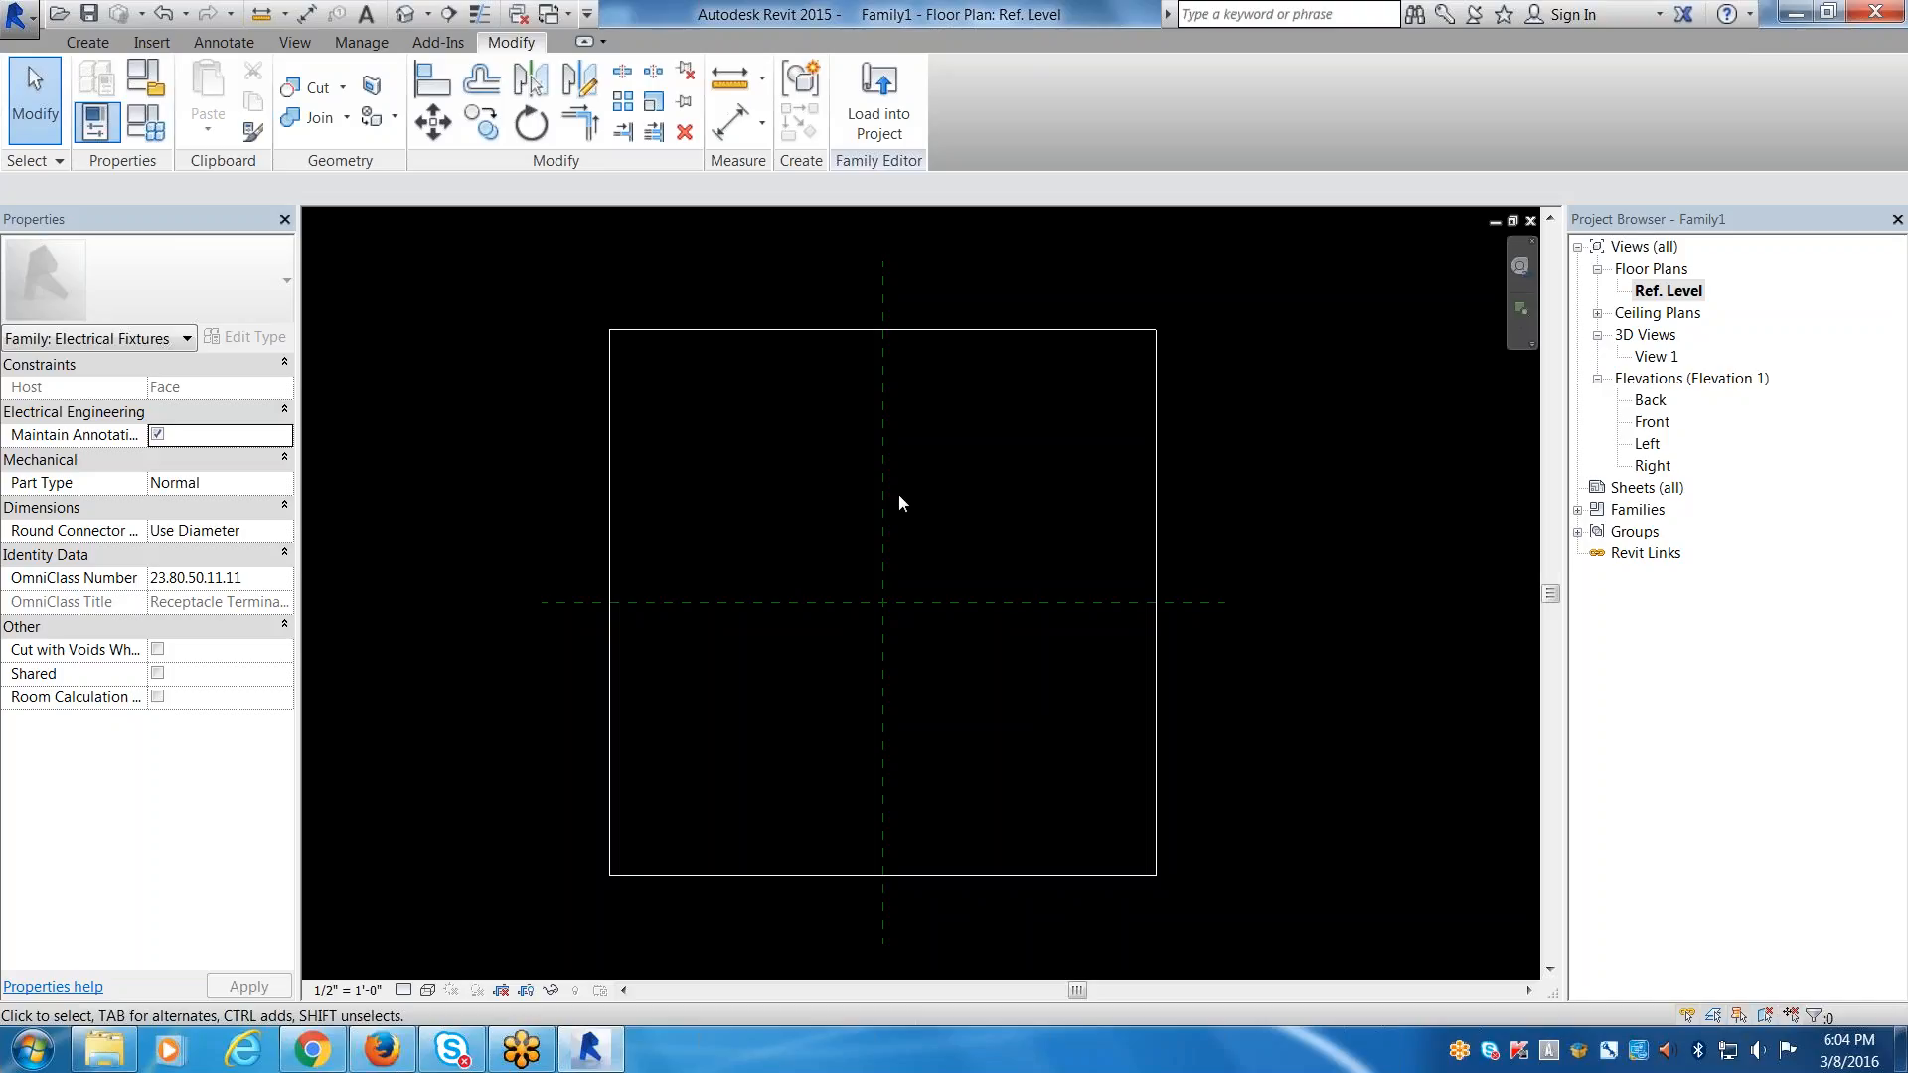
Start an extrusion and sketch a rectangular profile about 3'-1" wide by 3'-6" high around the intersection of the center reference planes.
left_click(94, 40)
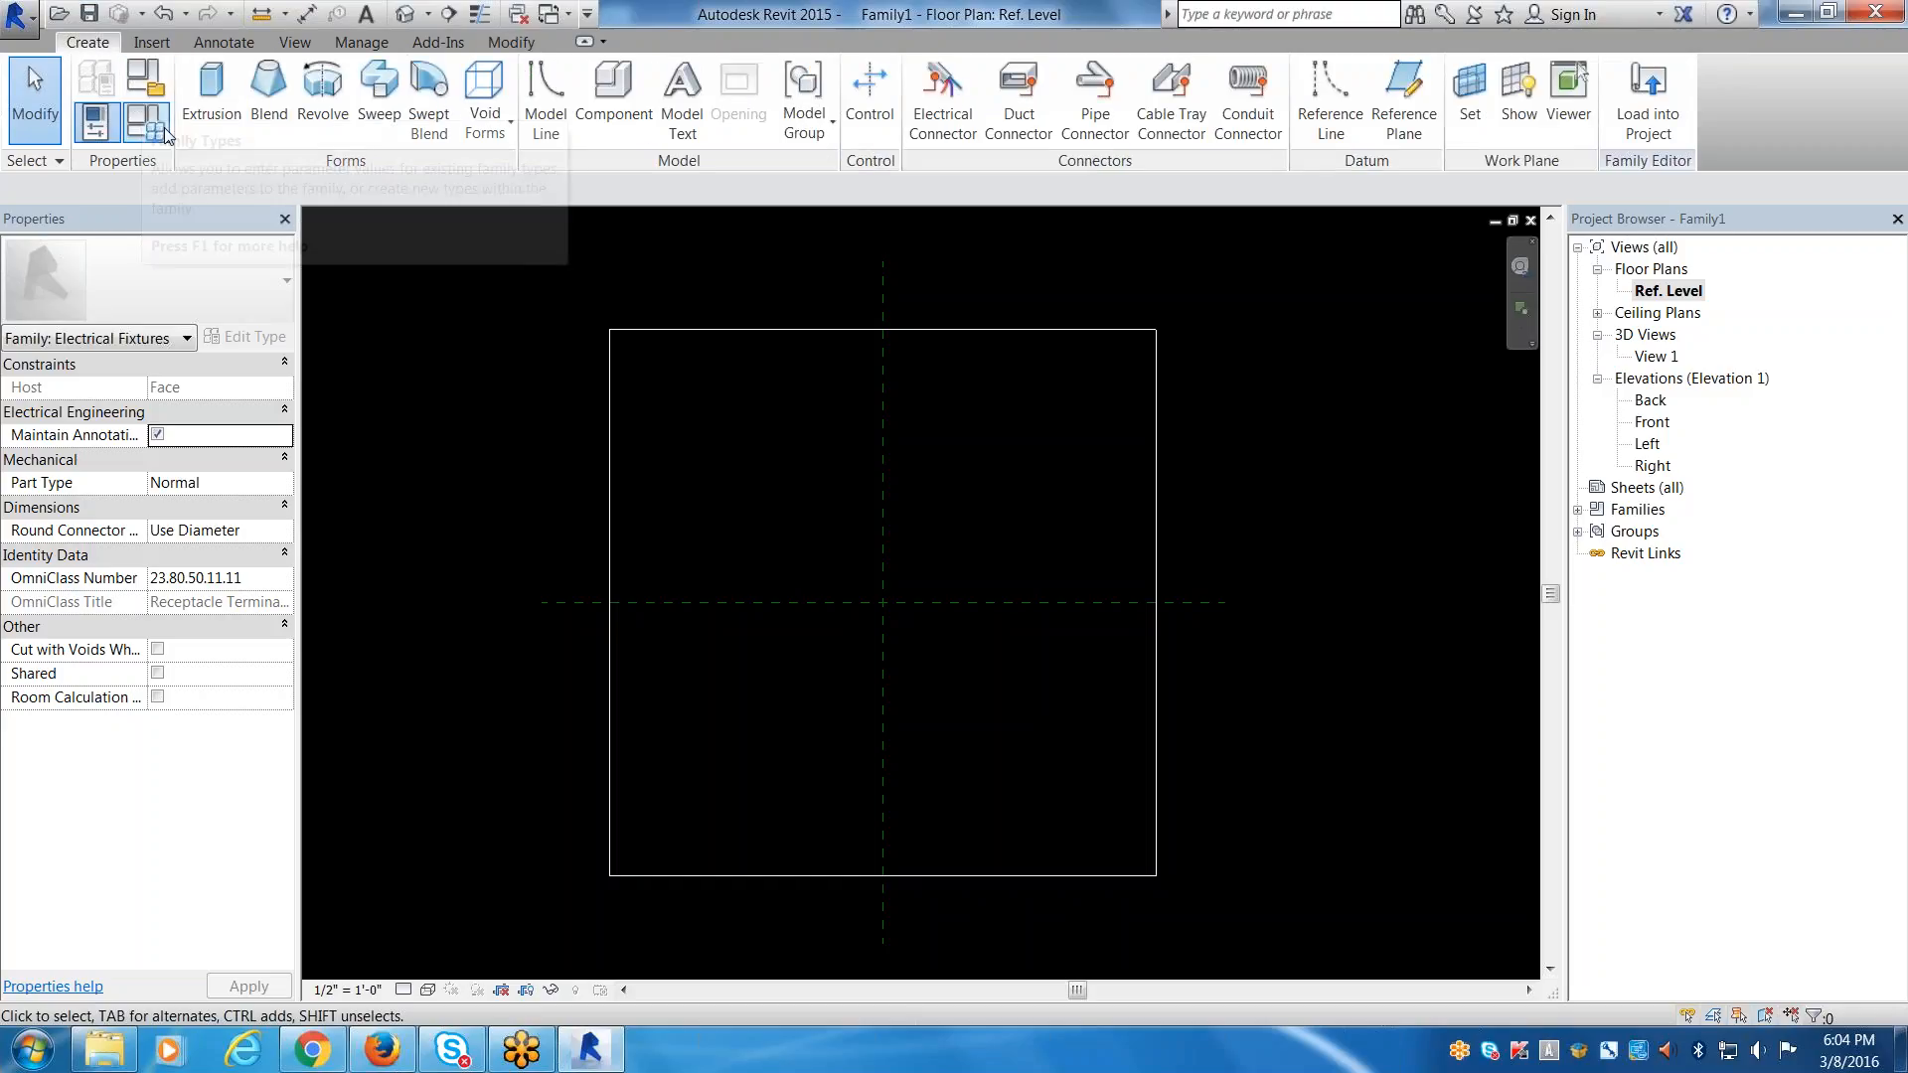
left_click(200, 116)
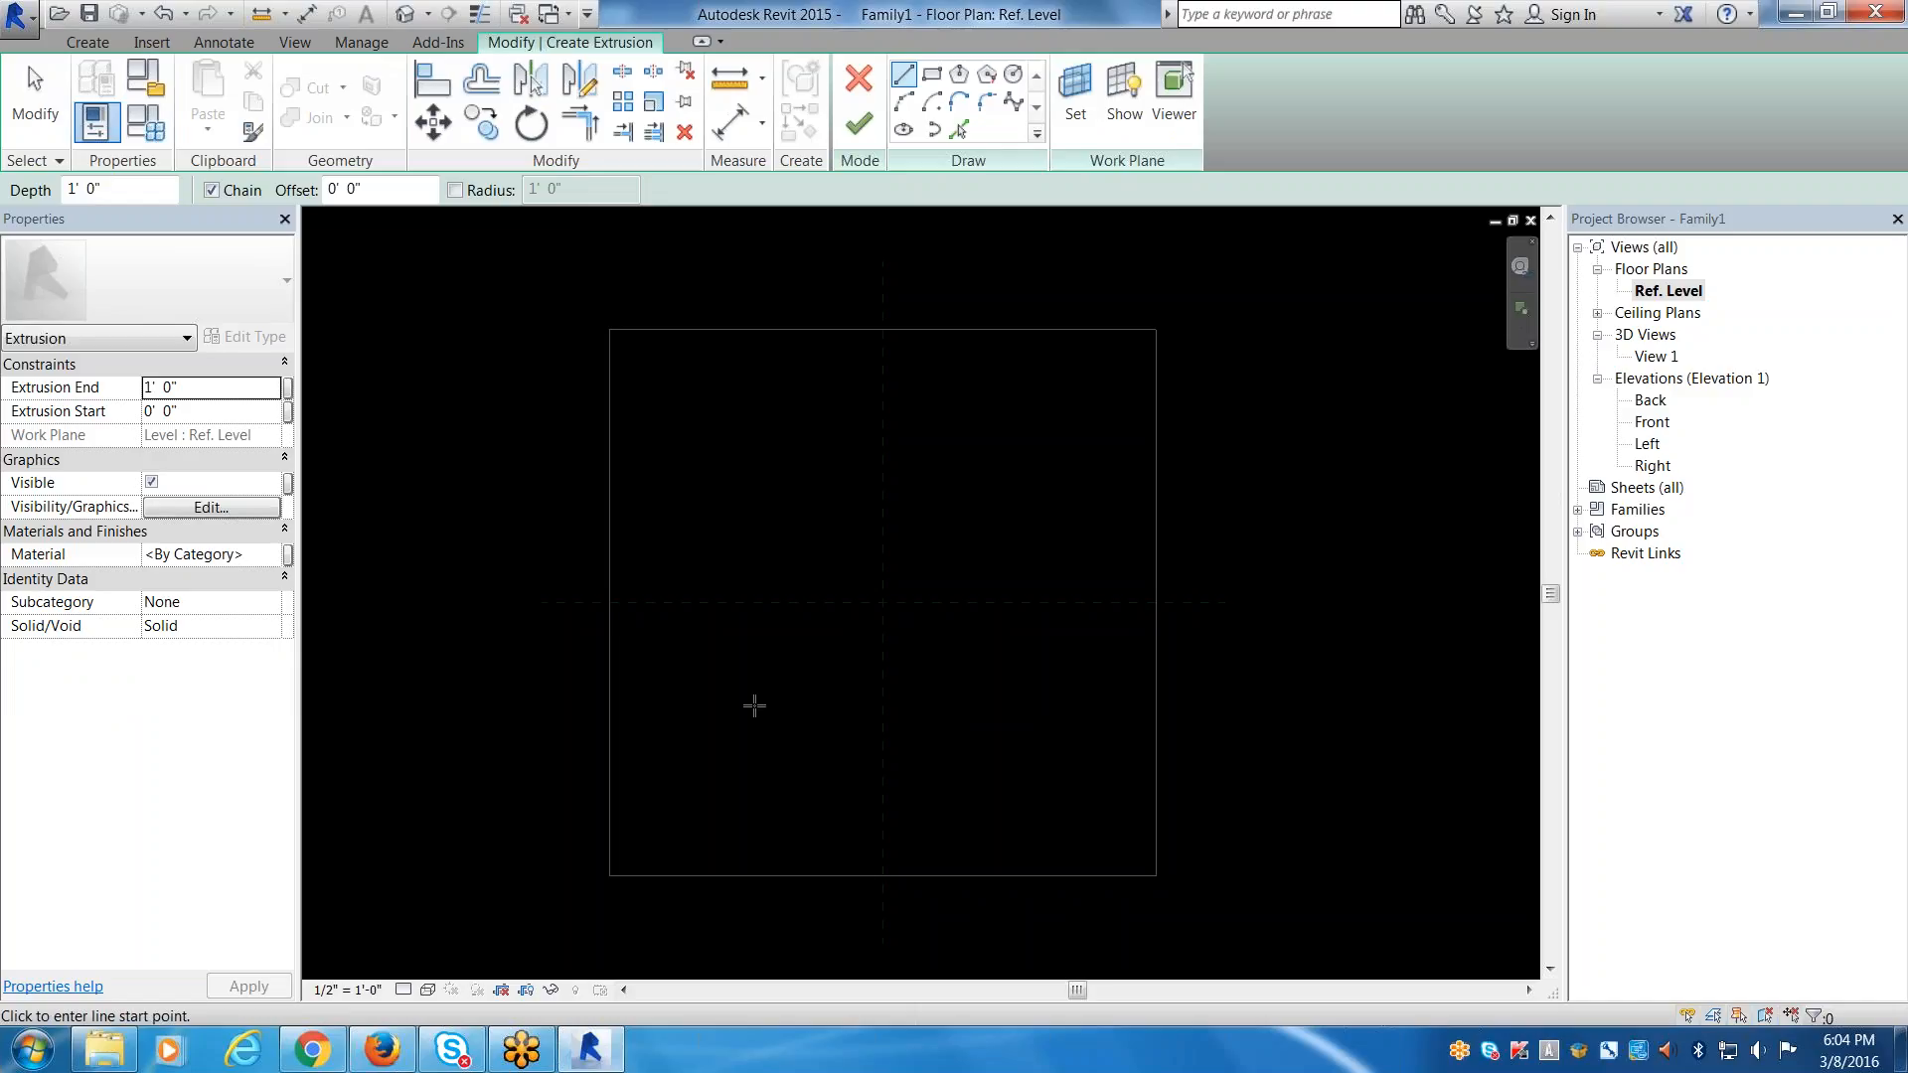
left_click(931, 76)
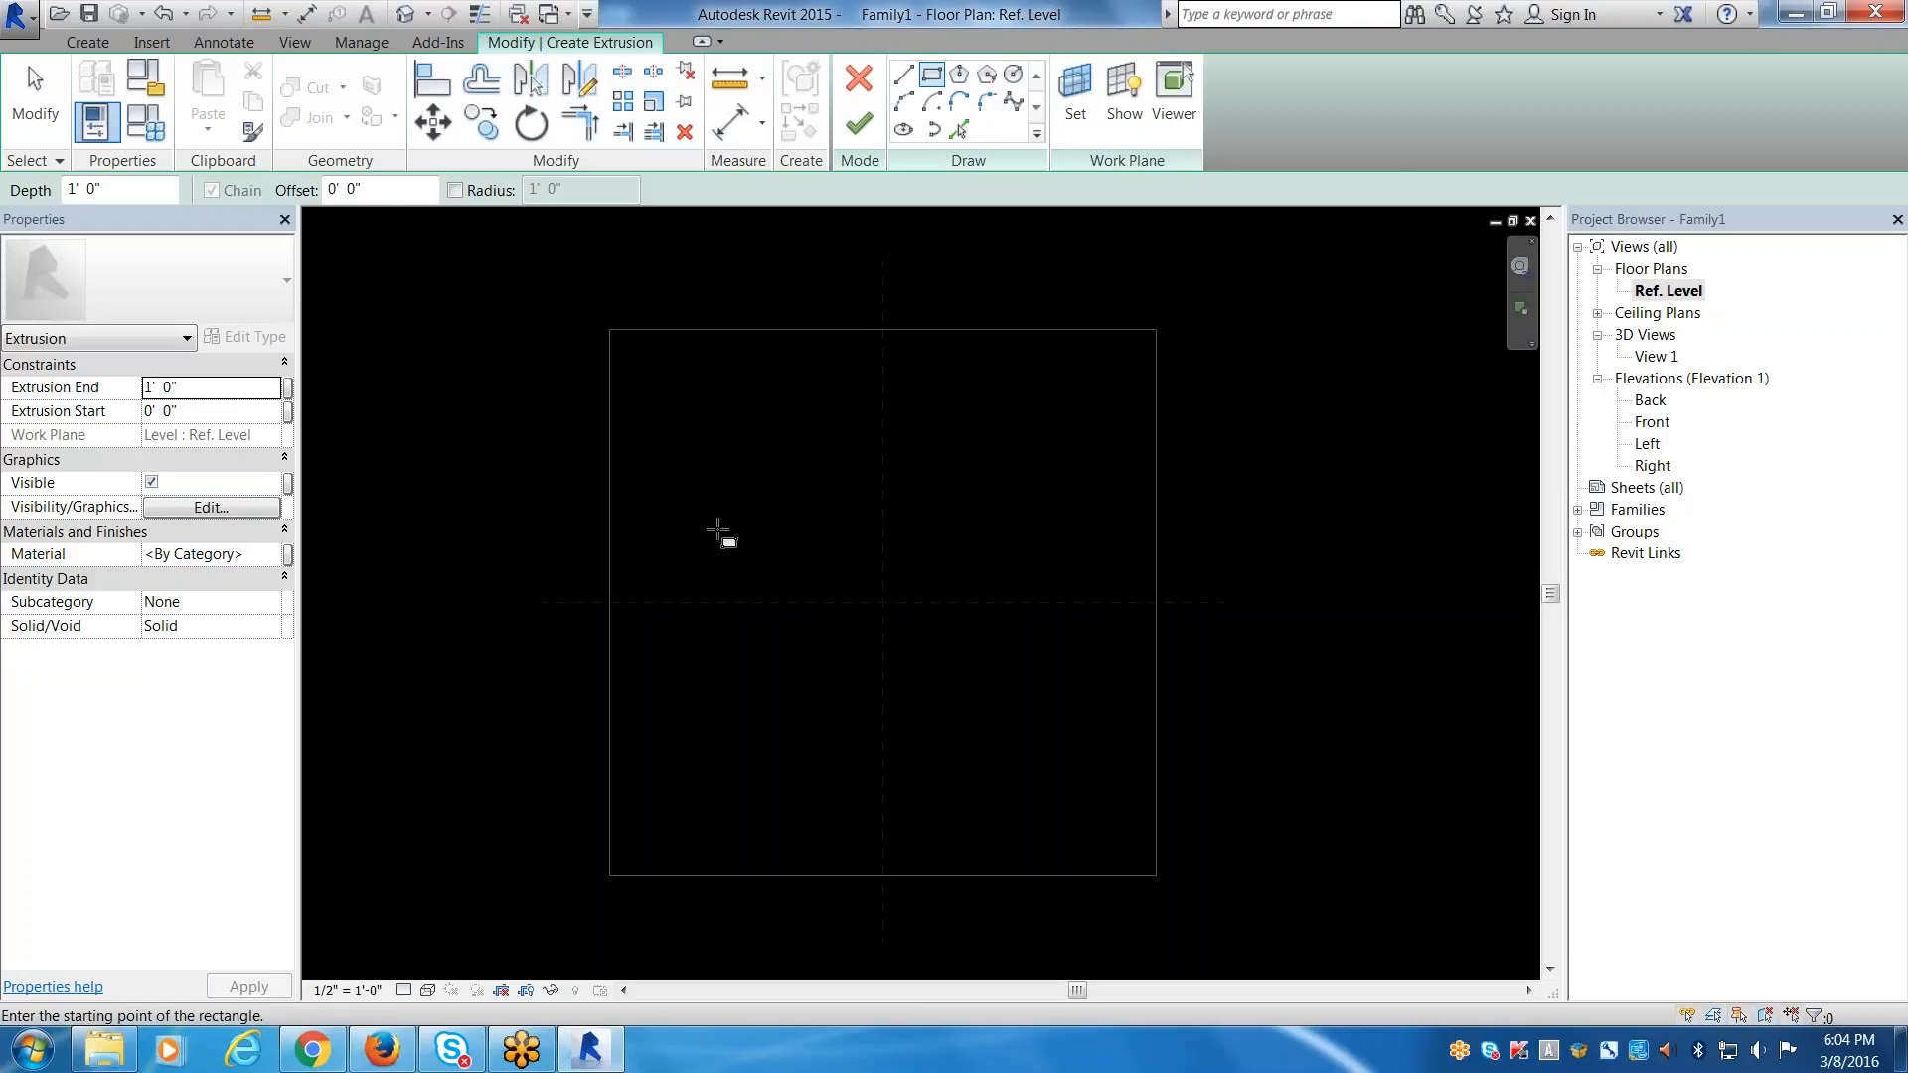
left_click(782, 484)
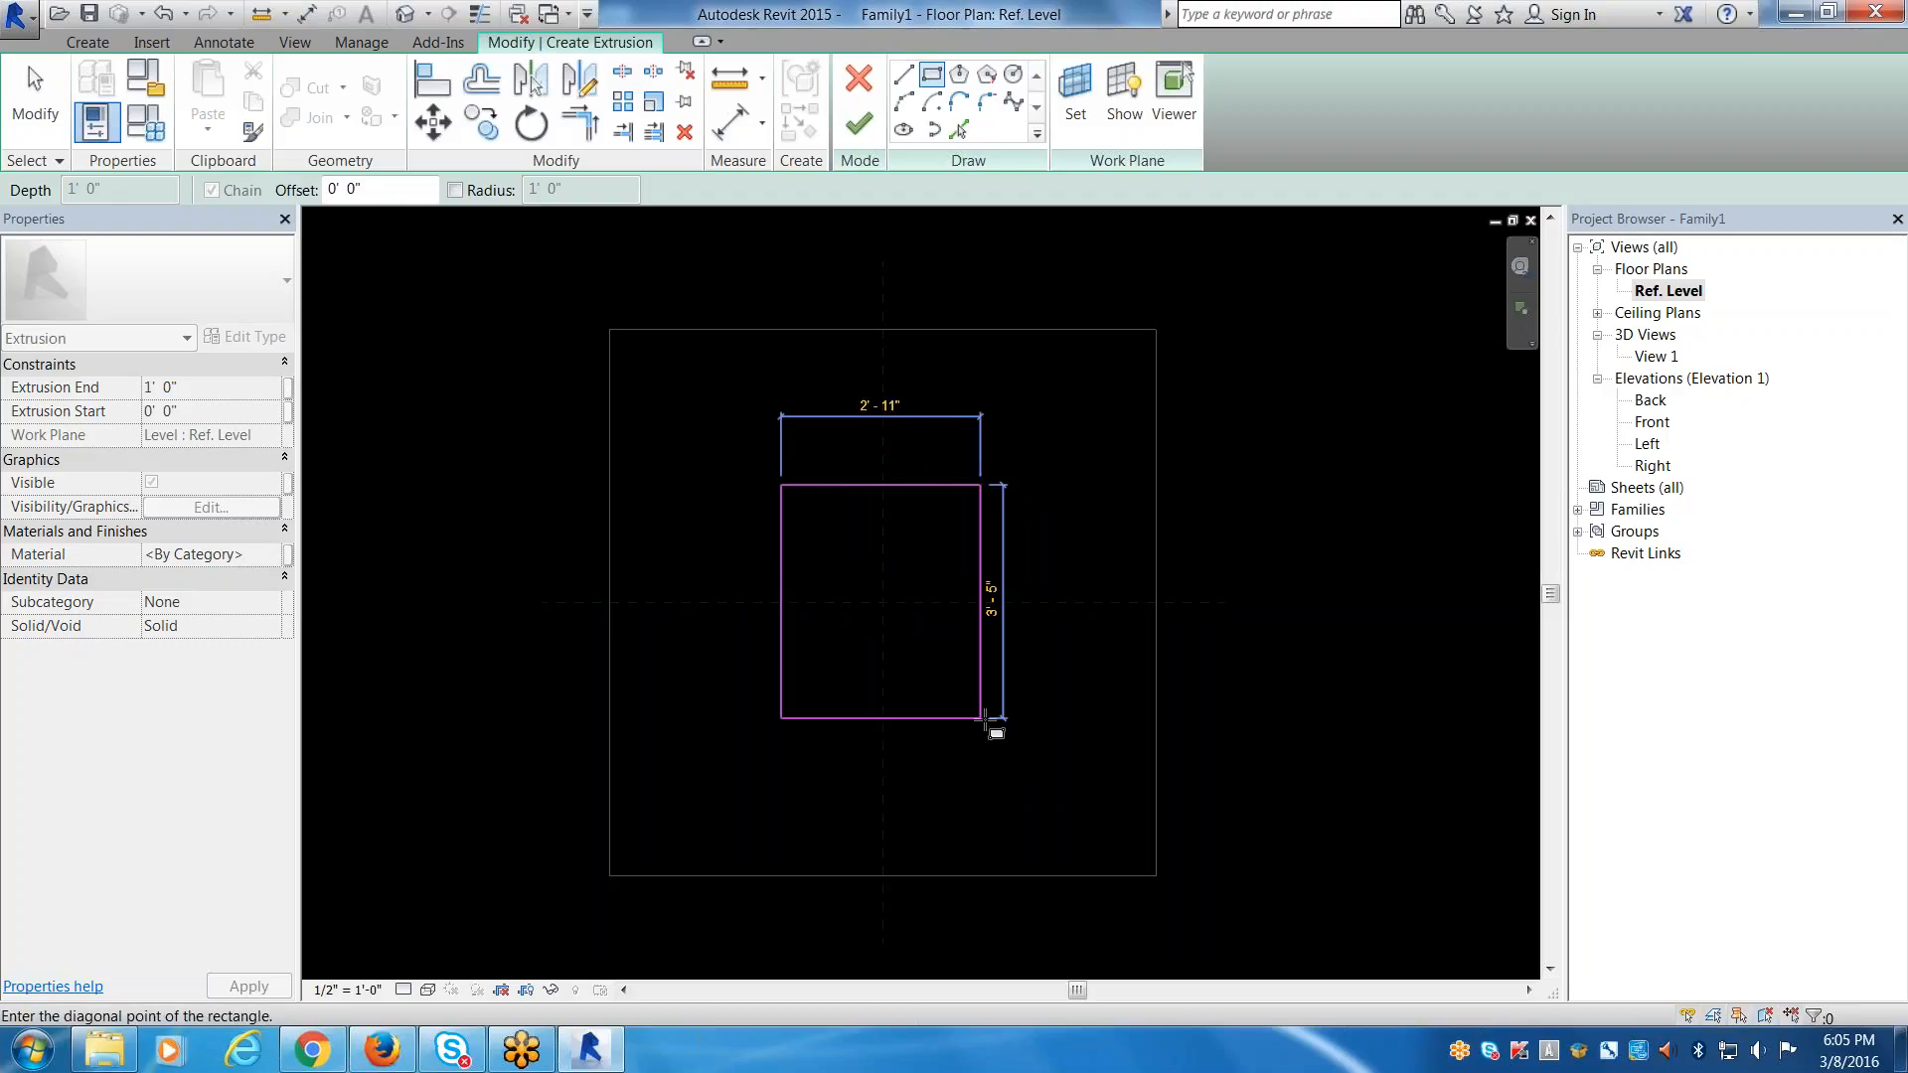
left_click(992, 723)
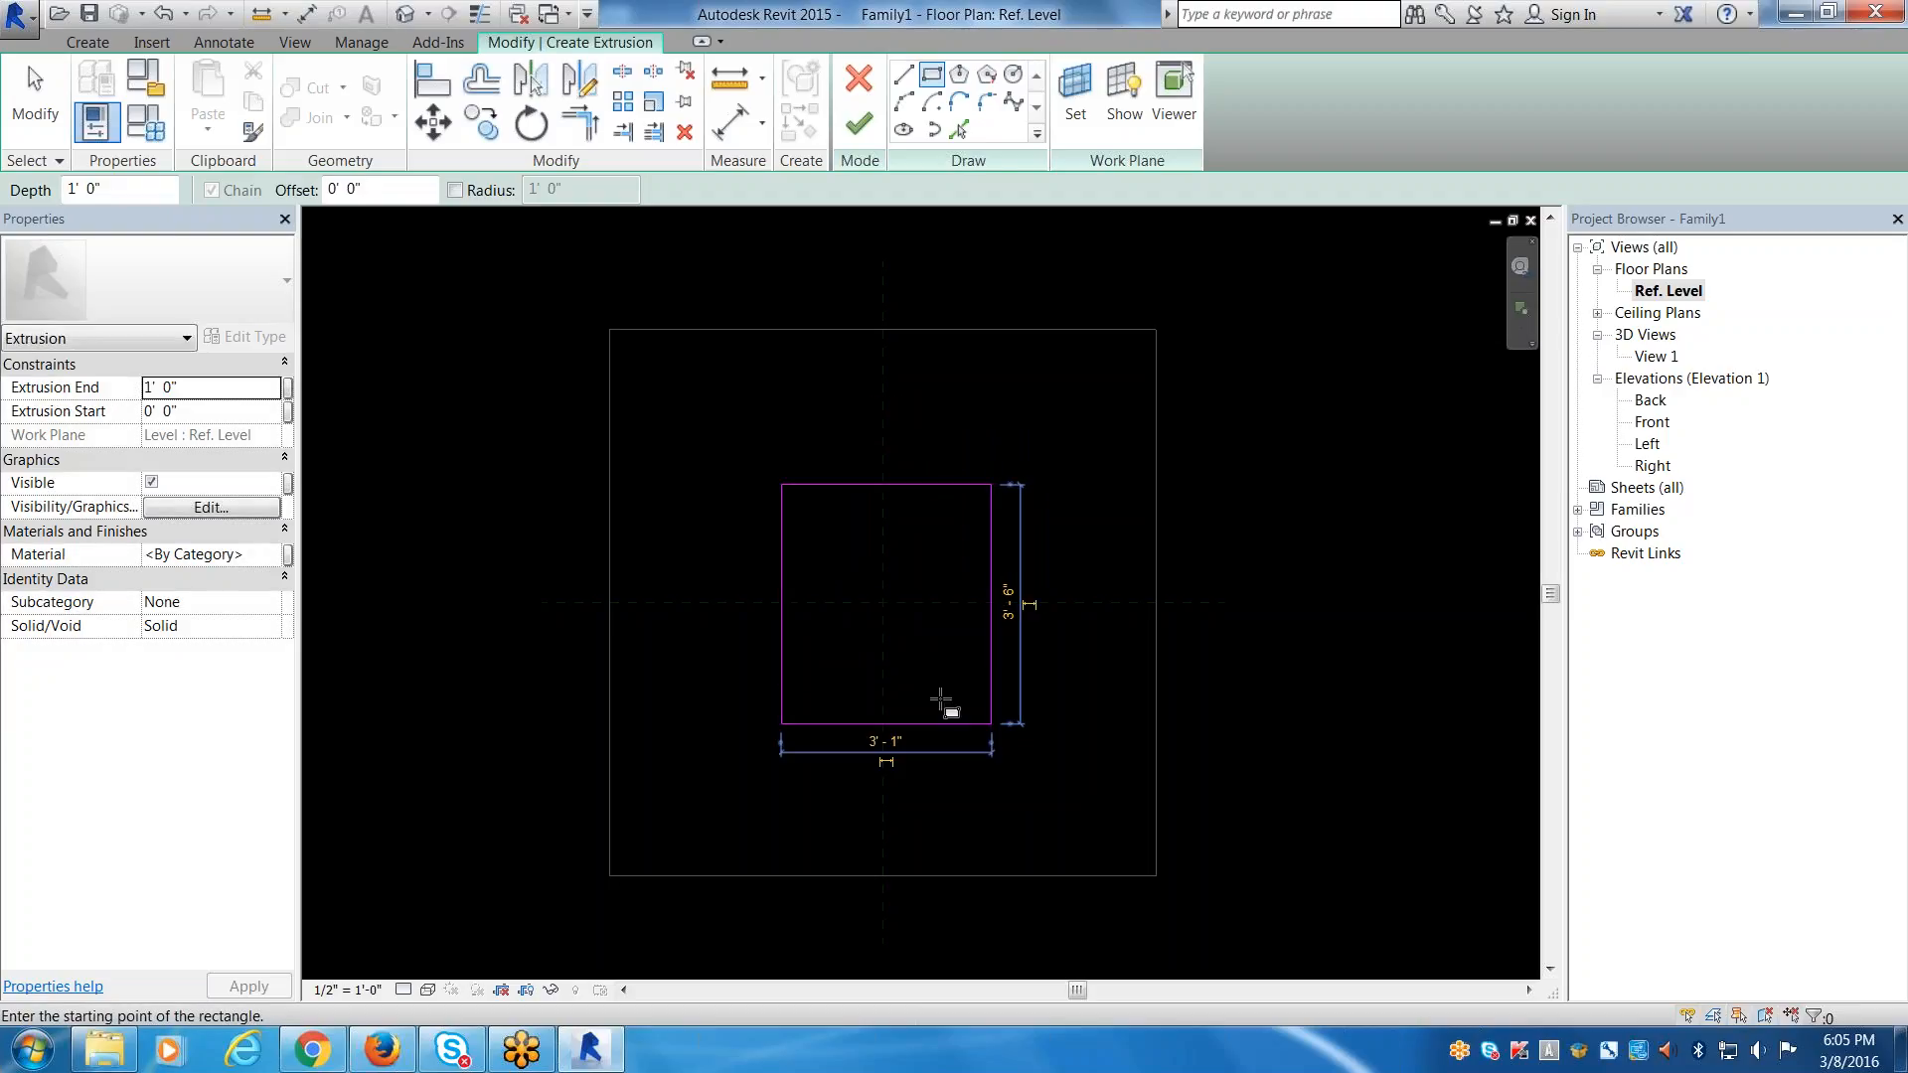
key("Escape")
key("Escape")
left_click_drag(862, 682, 1099, 828)
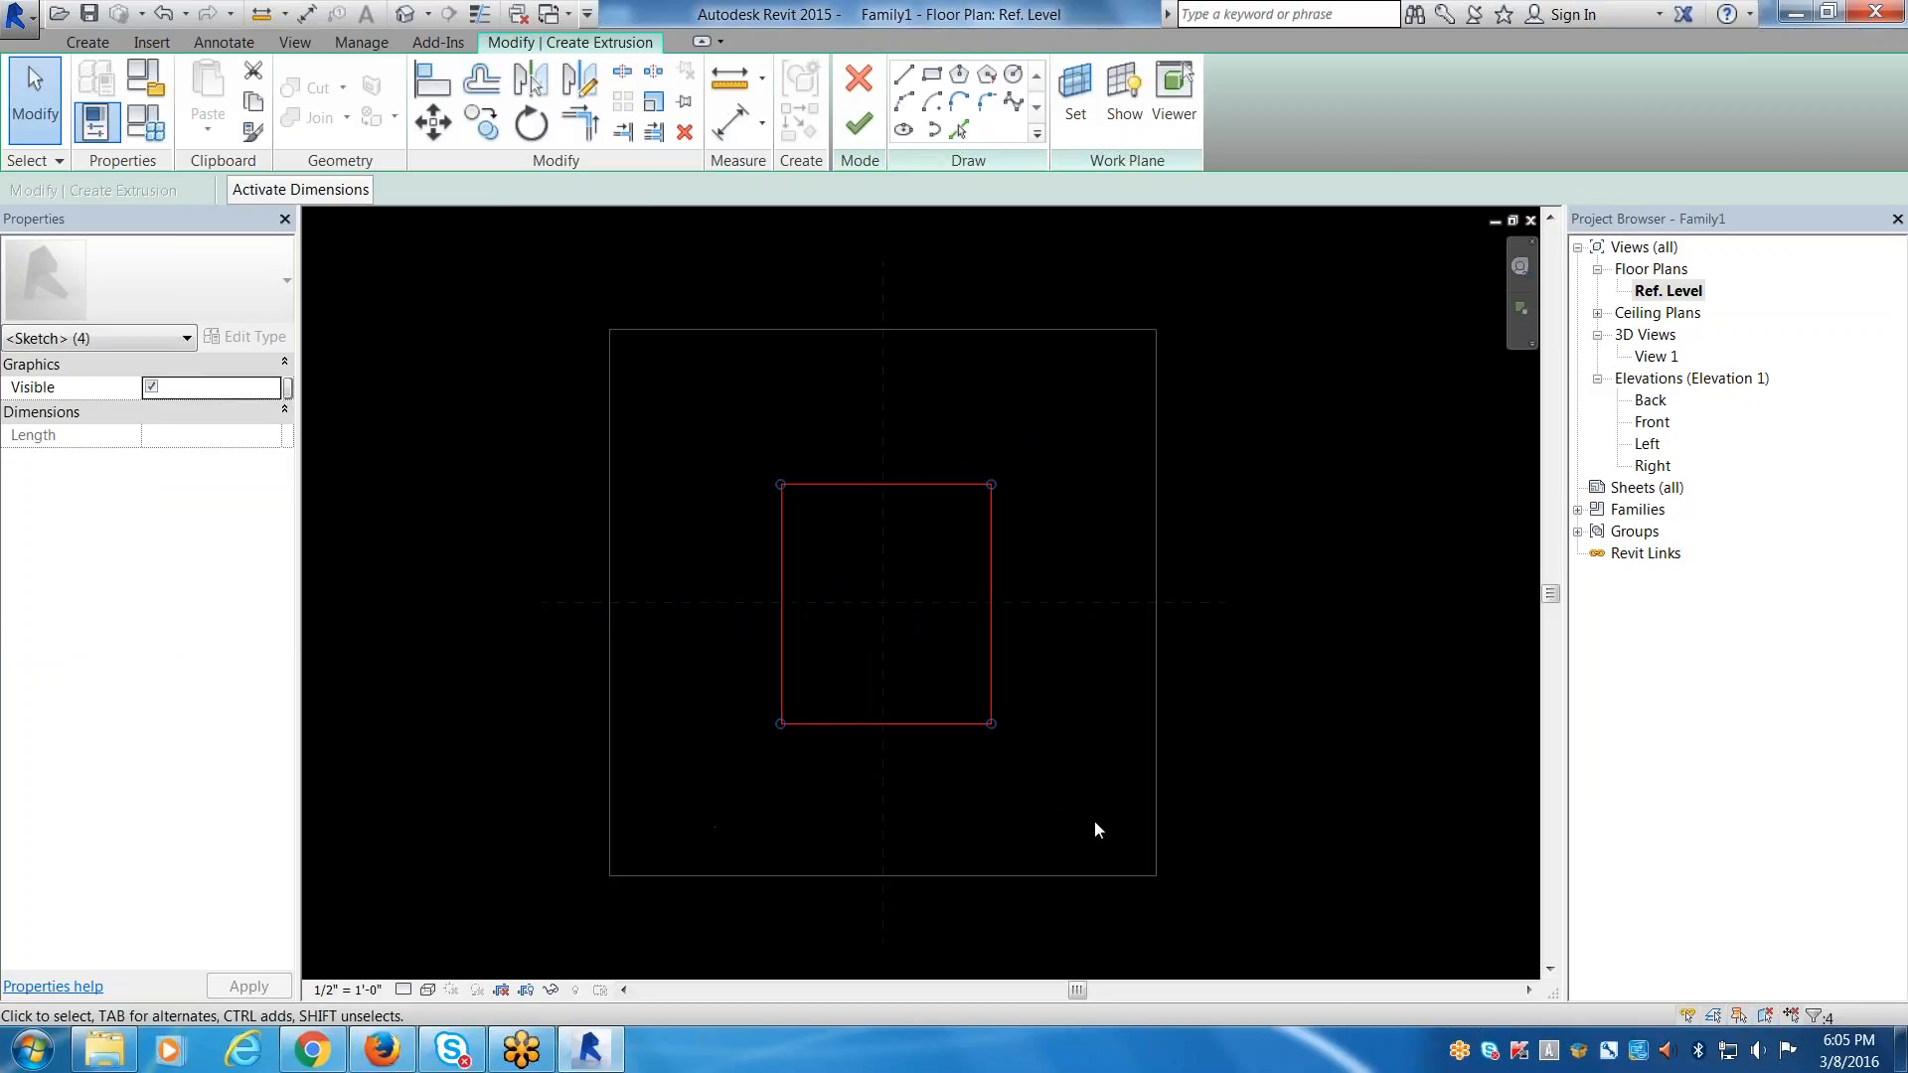
key("m")
key("v")
key("Escape")
key("Escape")
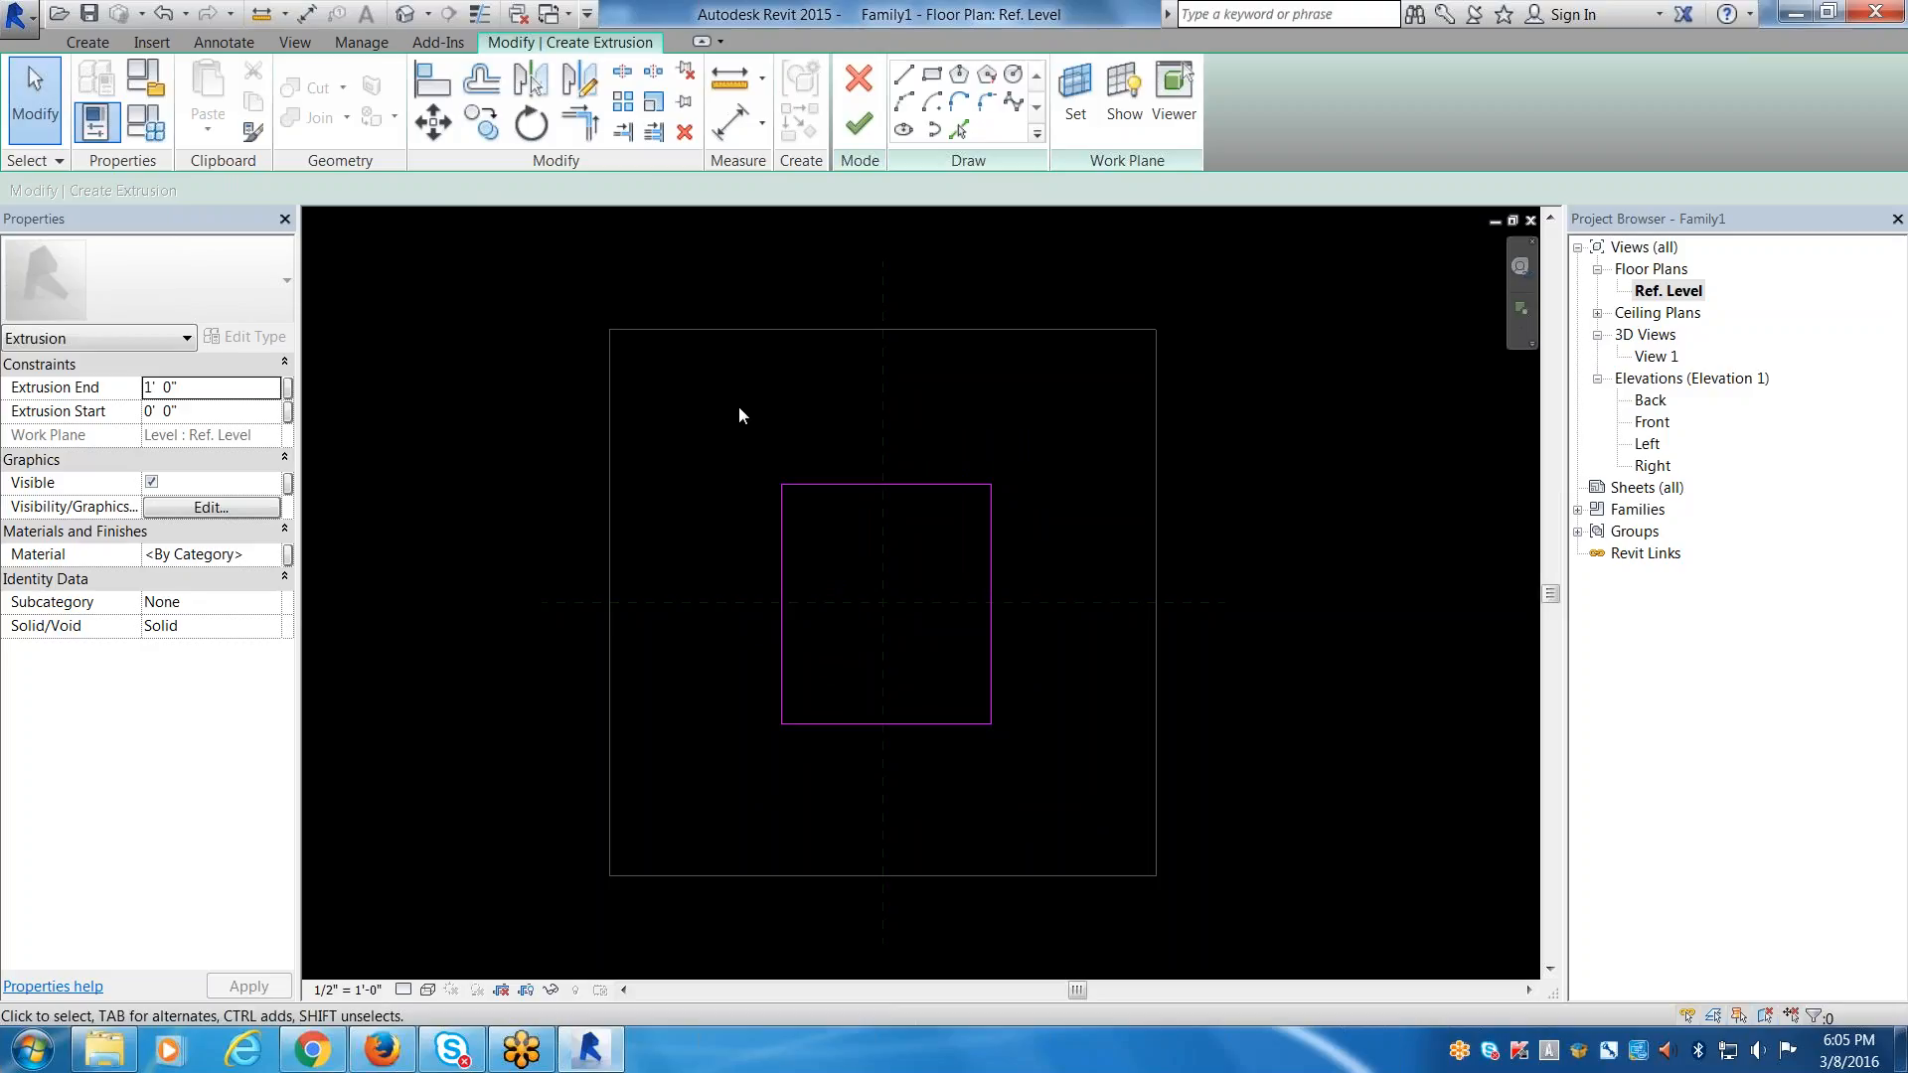
Move the whole rectangle horizontally so its upper edge's midpoint lies on the Center (Left/Right) reference plane.
mouse_move(734, 424)
left_mouse_down()
mouse_move(819, 617)
mouse_move(1062, 809)
left_mouse_up()
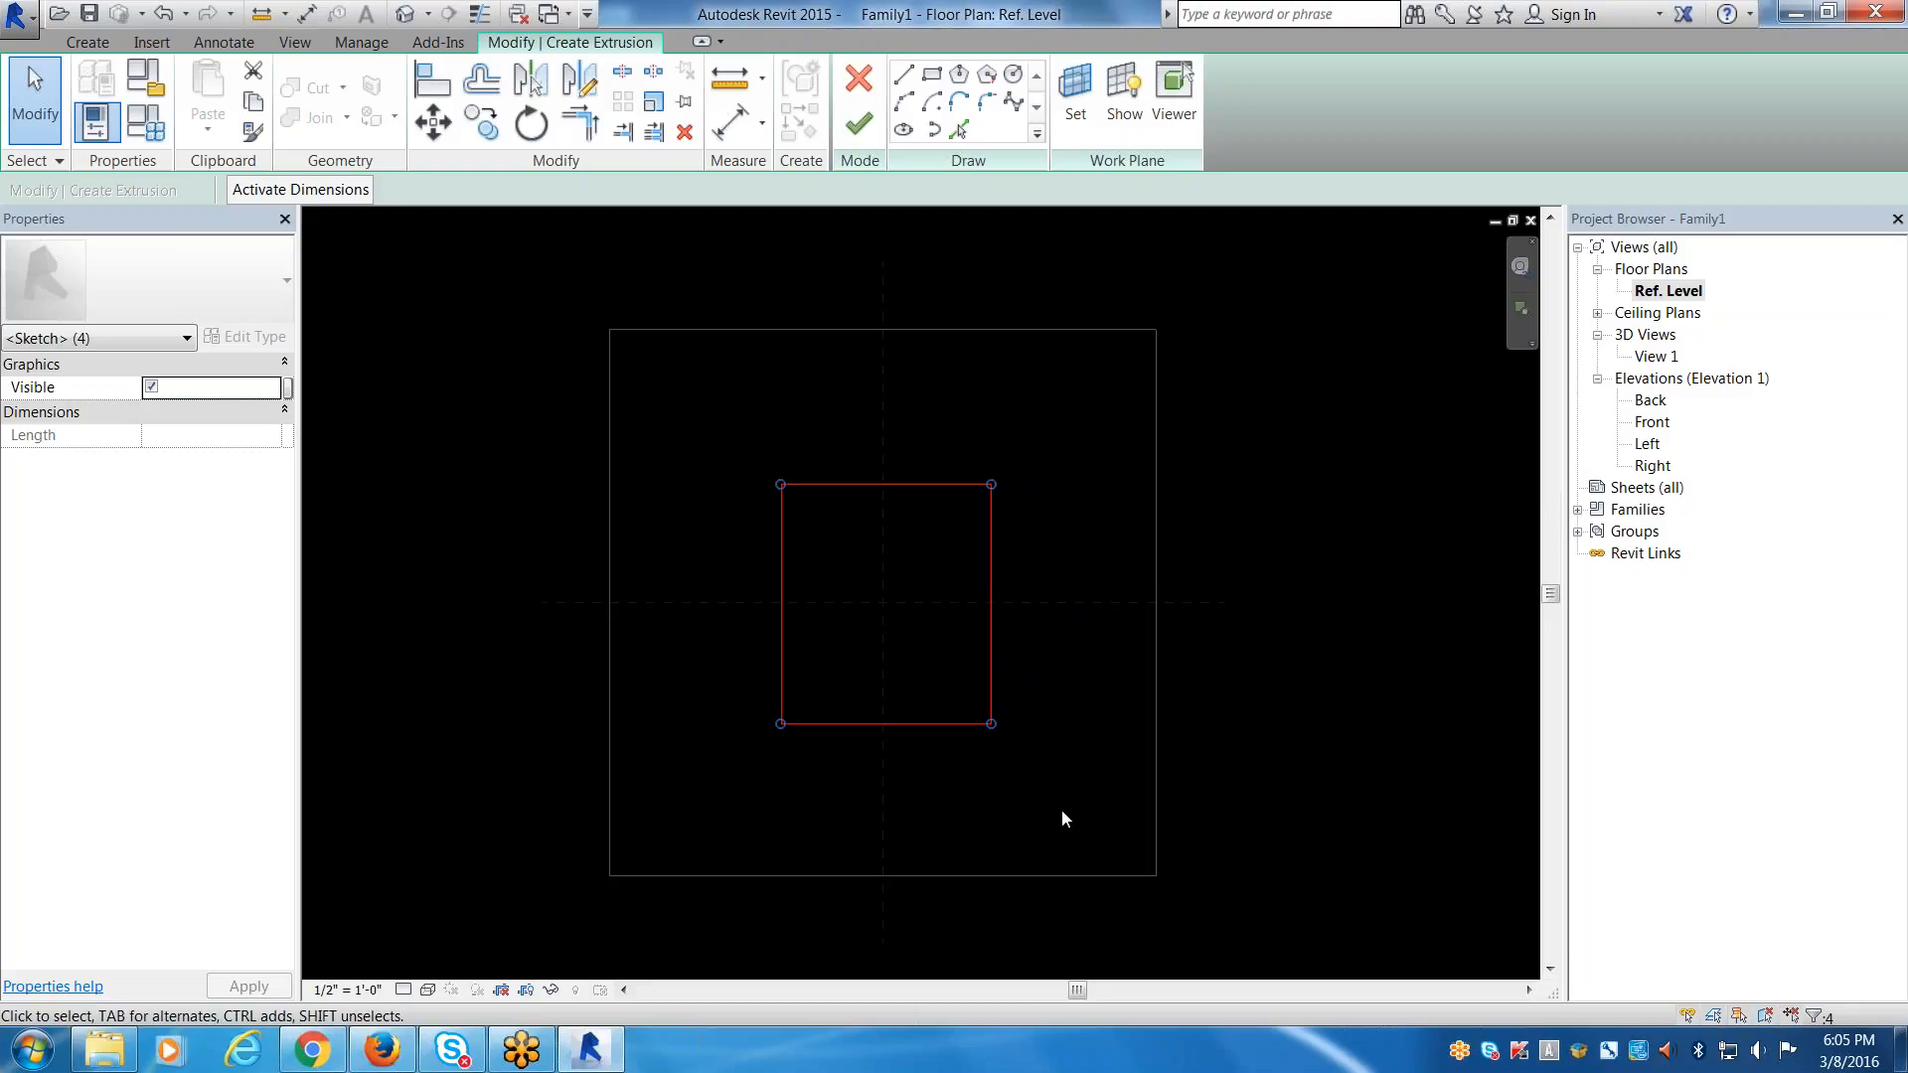
key("m")
key("v")
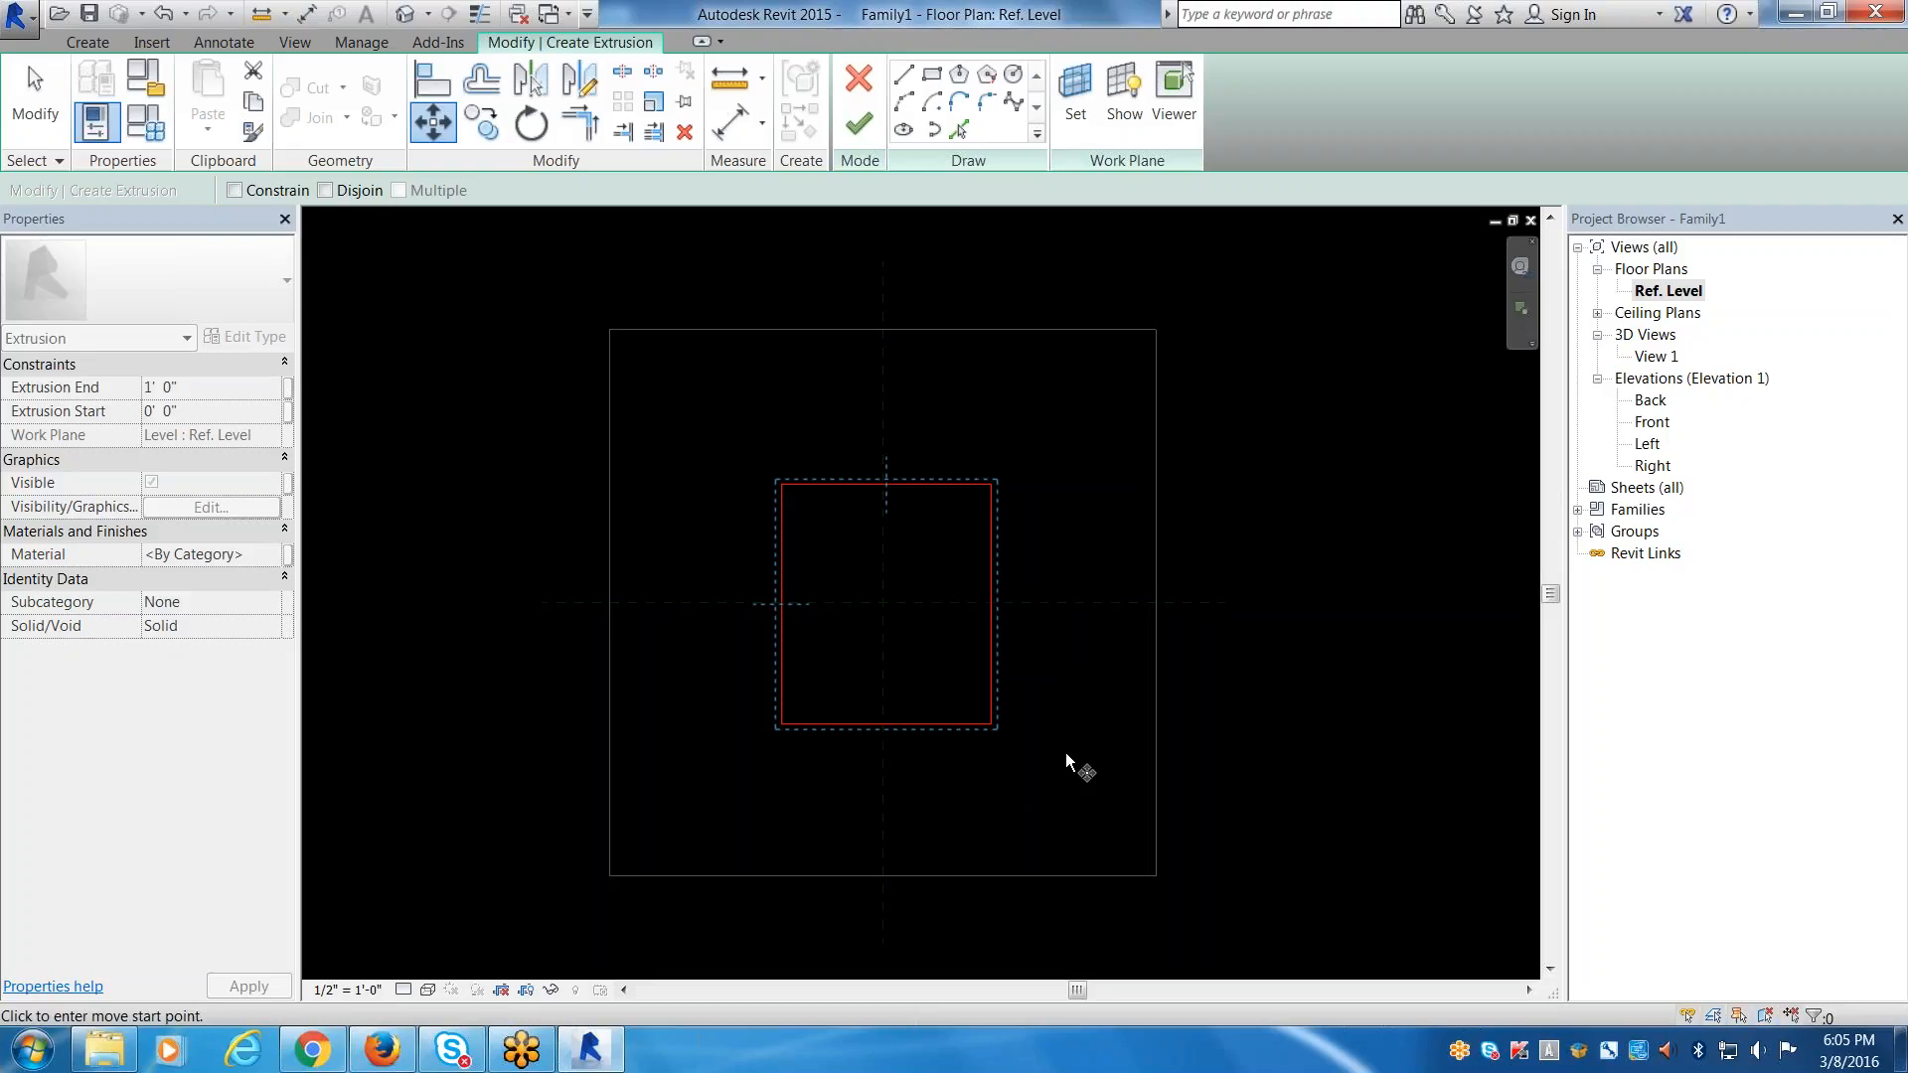
scroll(894, 487, "up", 5)
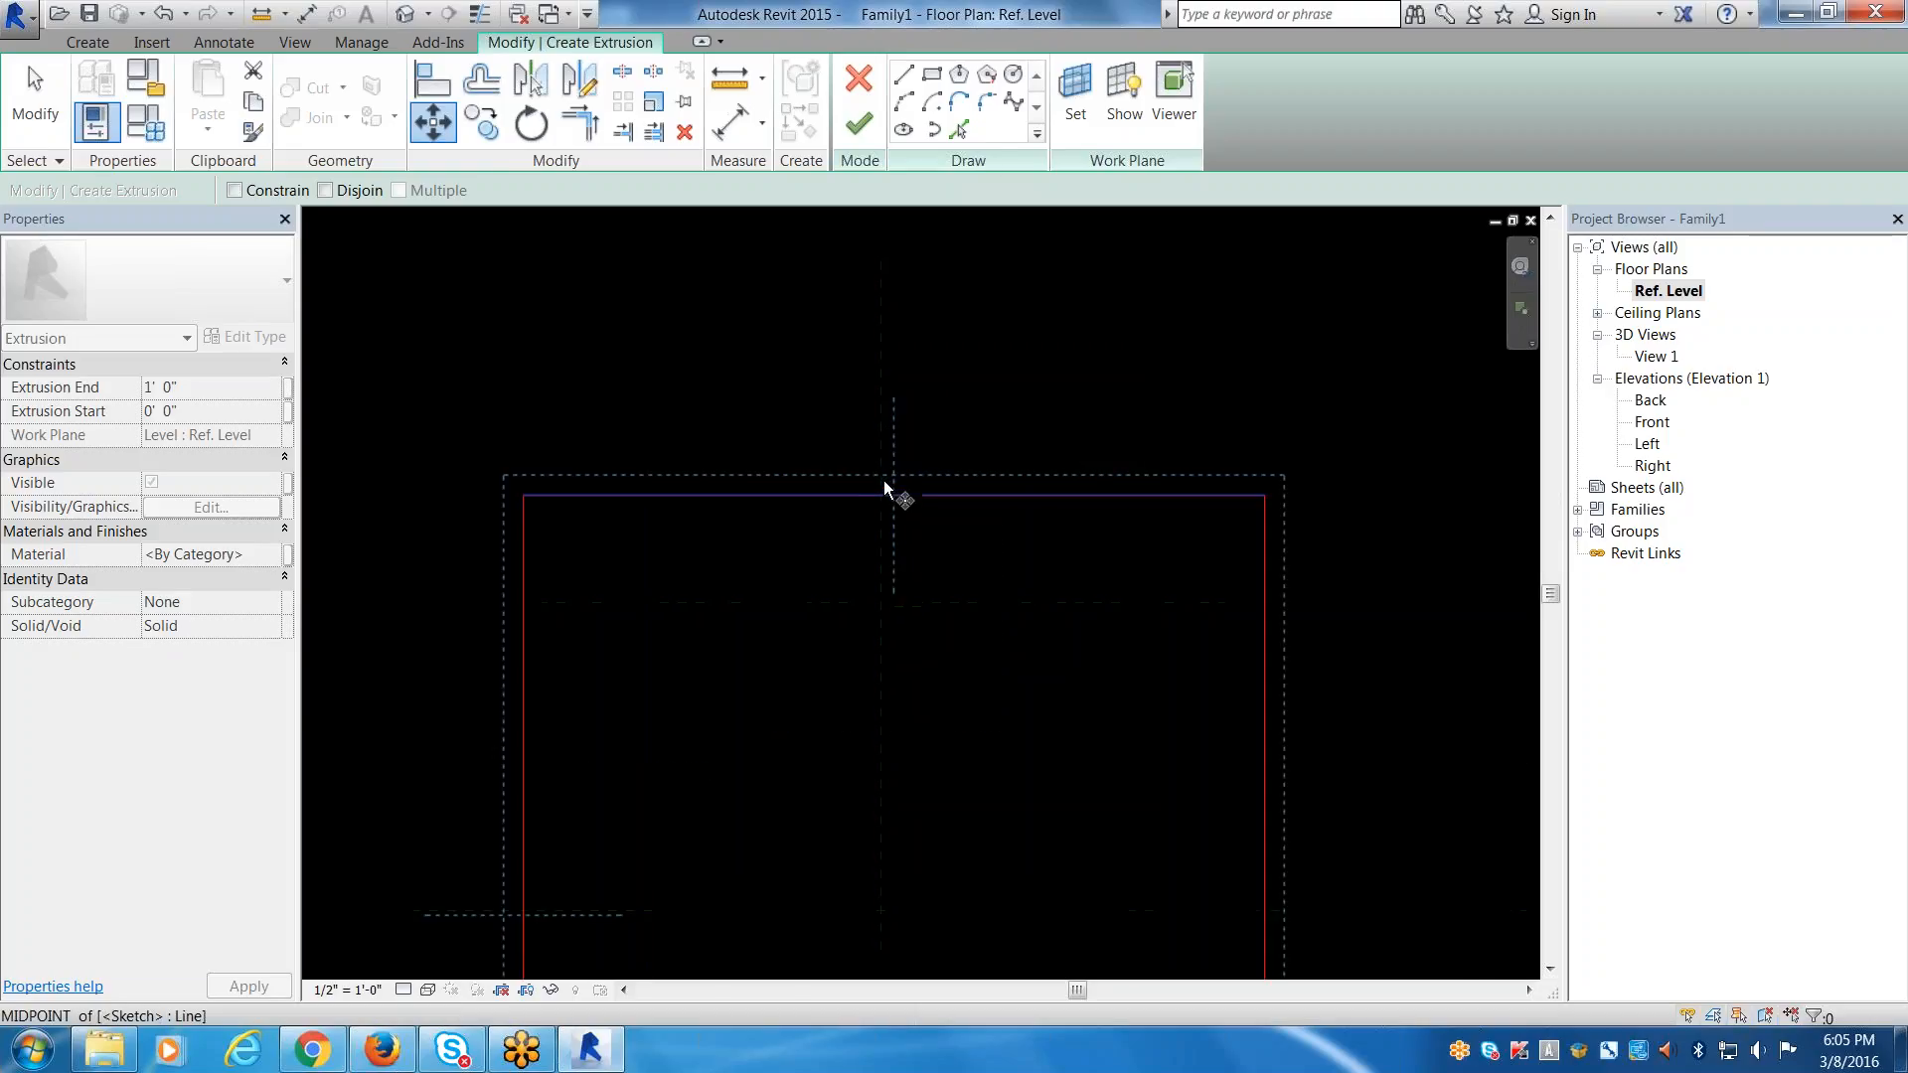
scroll(895, 497, "up", 3)
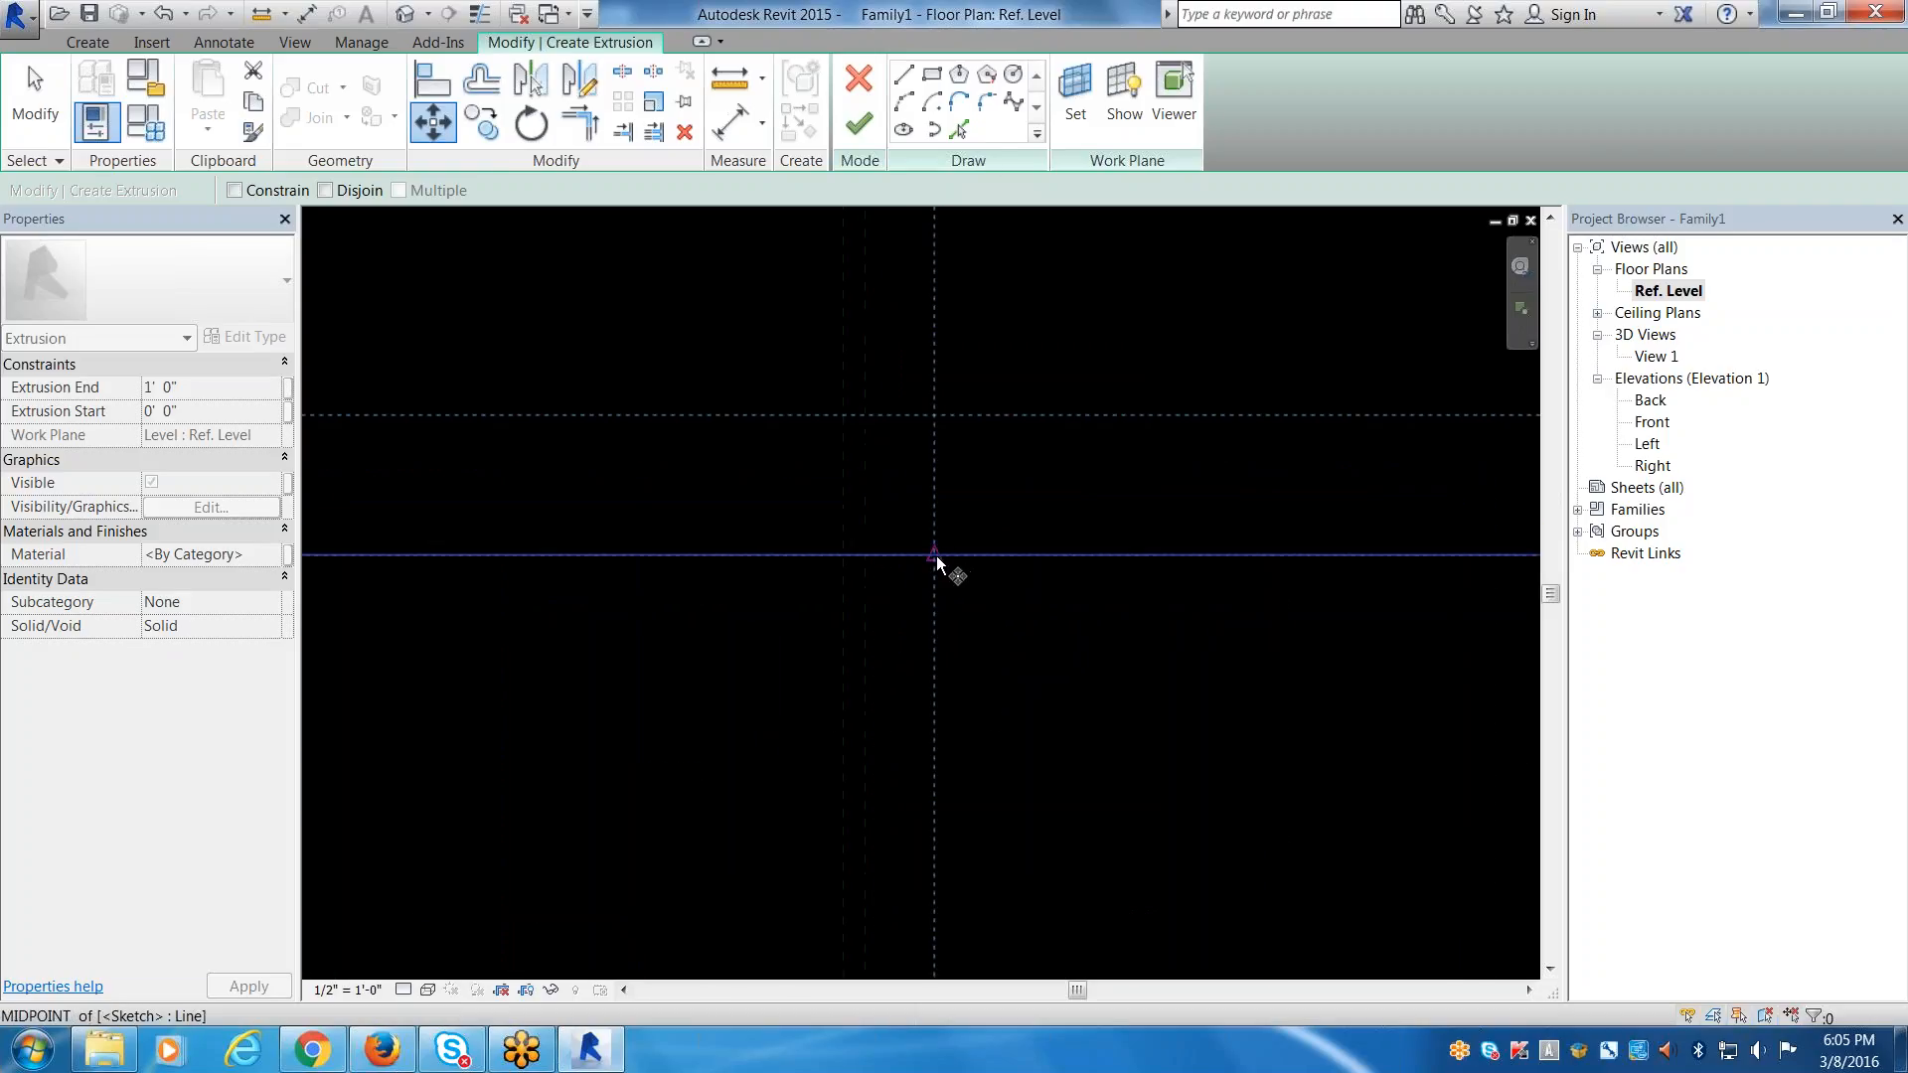
left_click(936, 556)
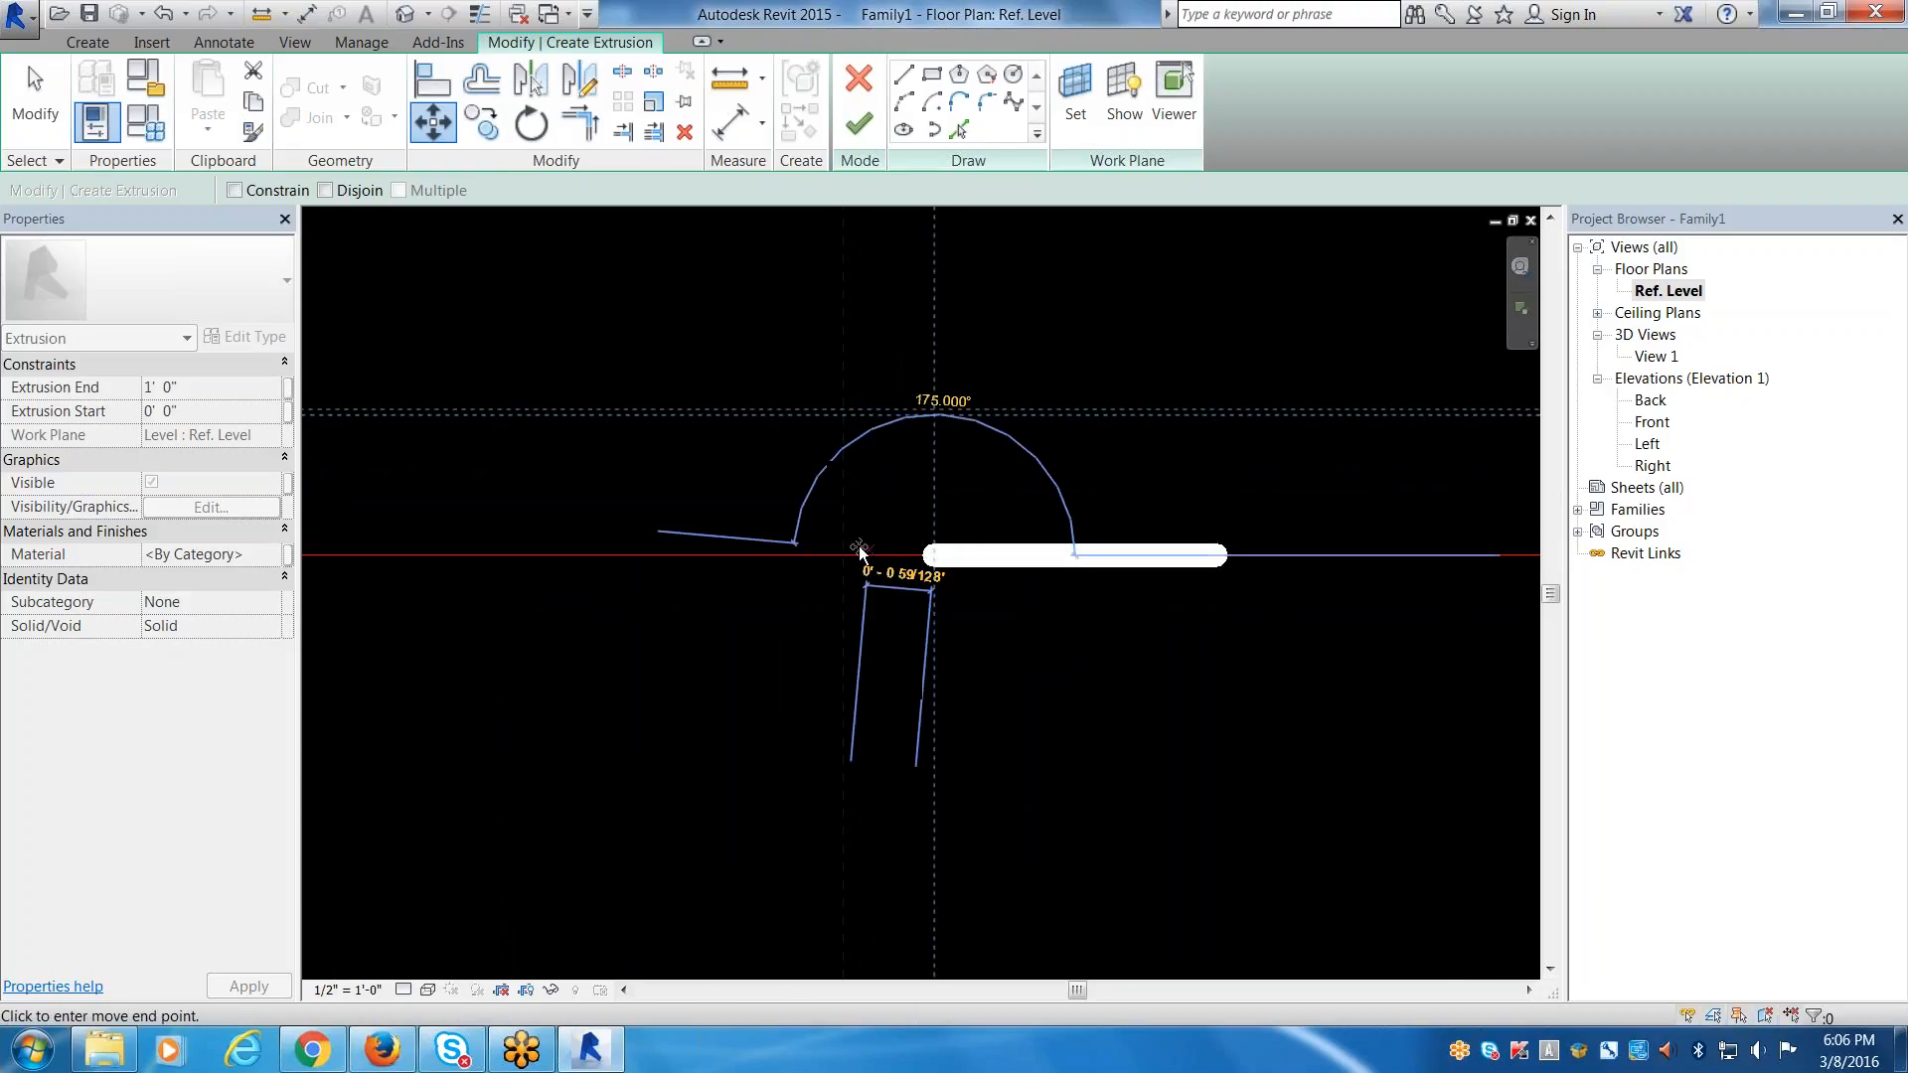
left_click(843, 555)
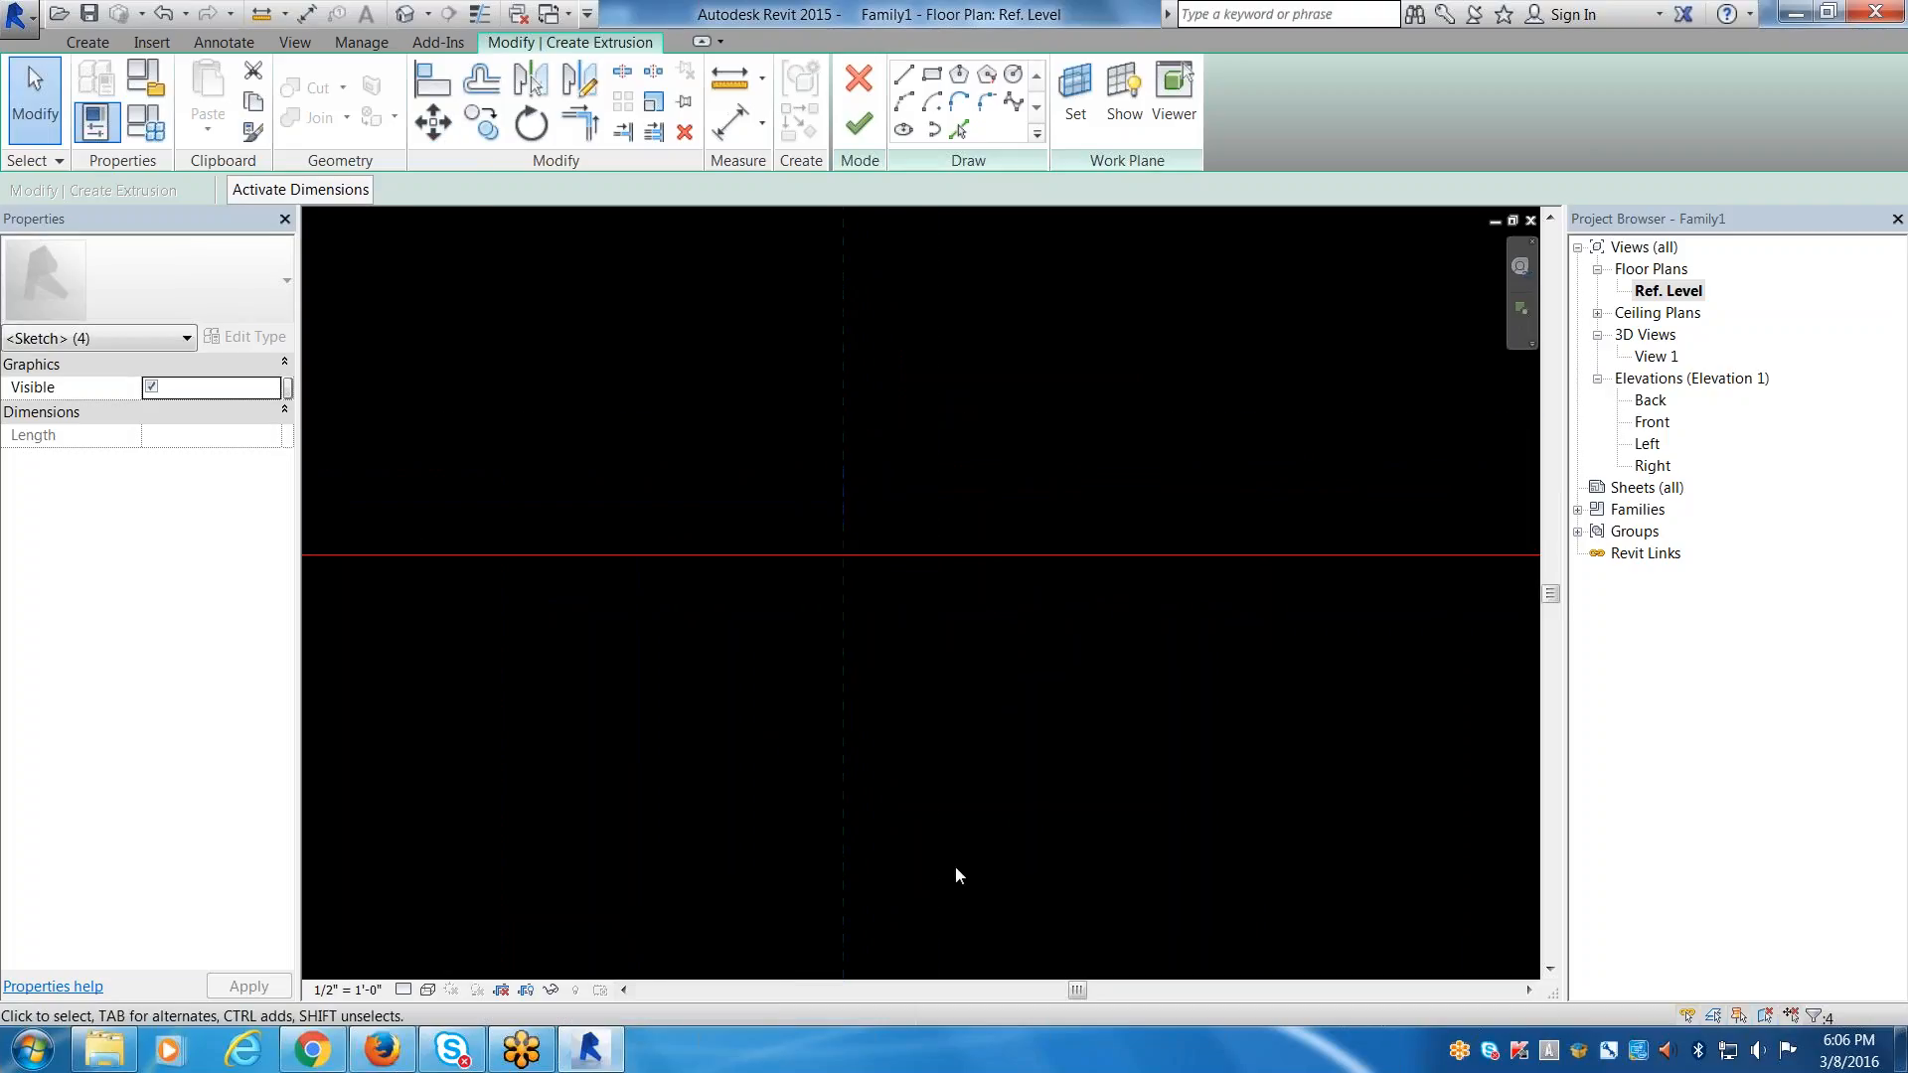
Move the rectangle vertically so the midpoint of its side edge lies on the Center (Front/Back) reference plane.
scroll(970, 775, "down", 5)
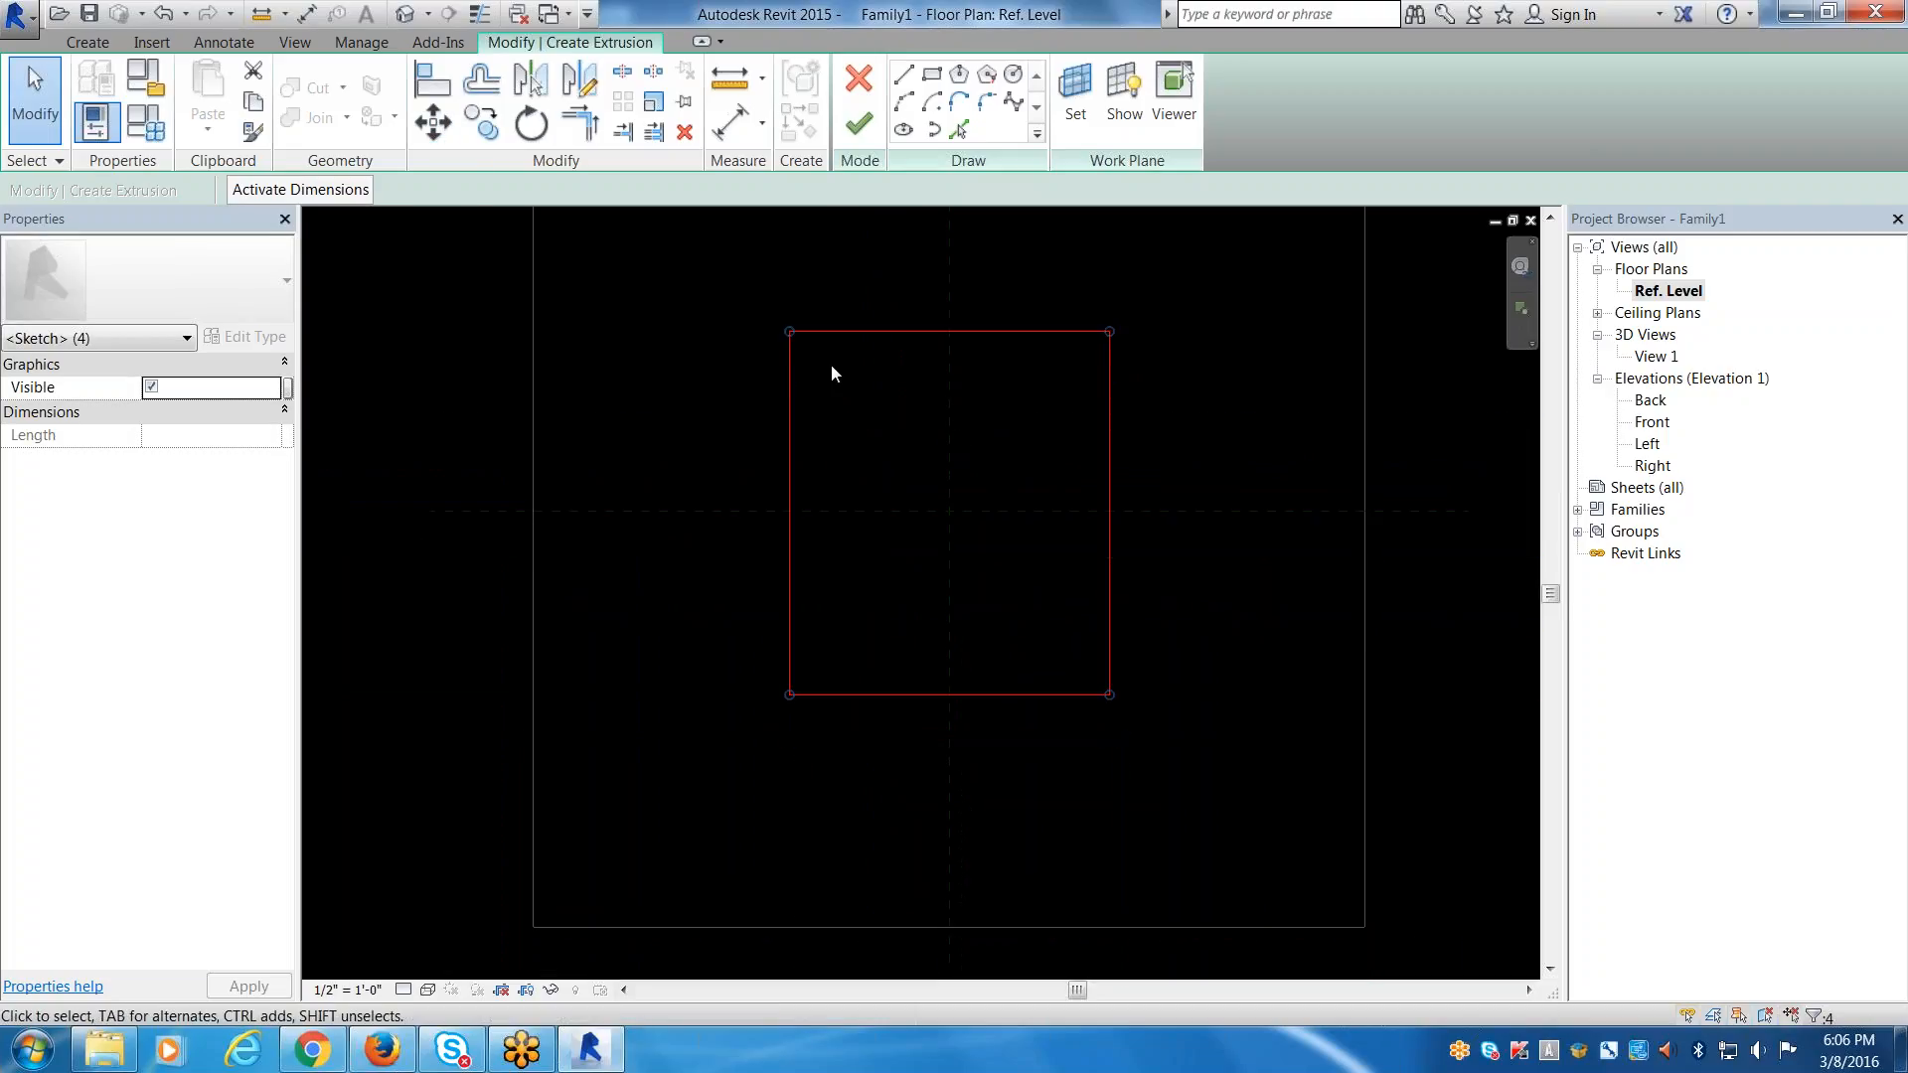
key("m")
key("v")
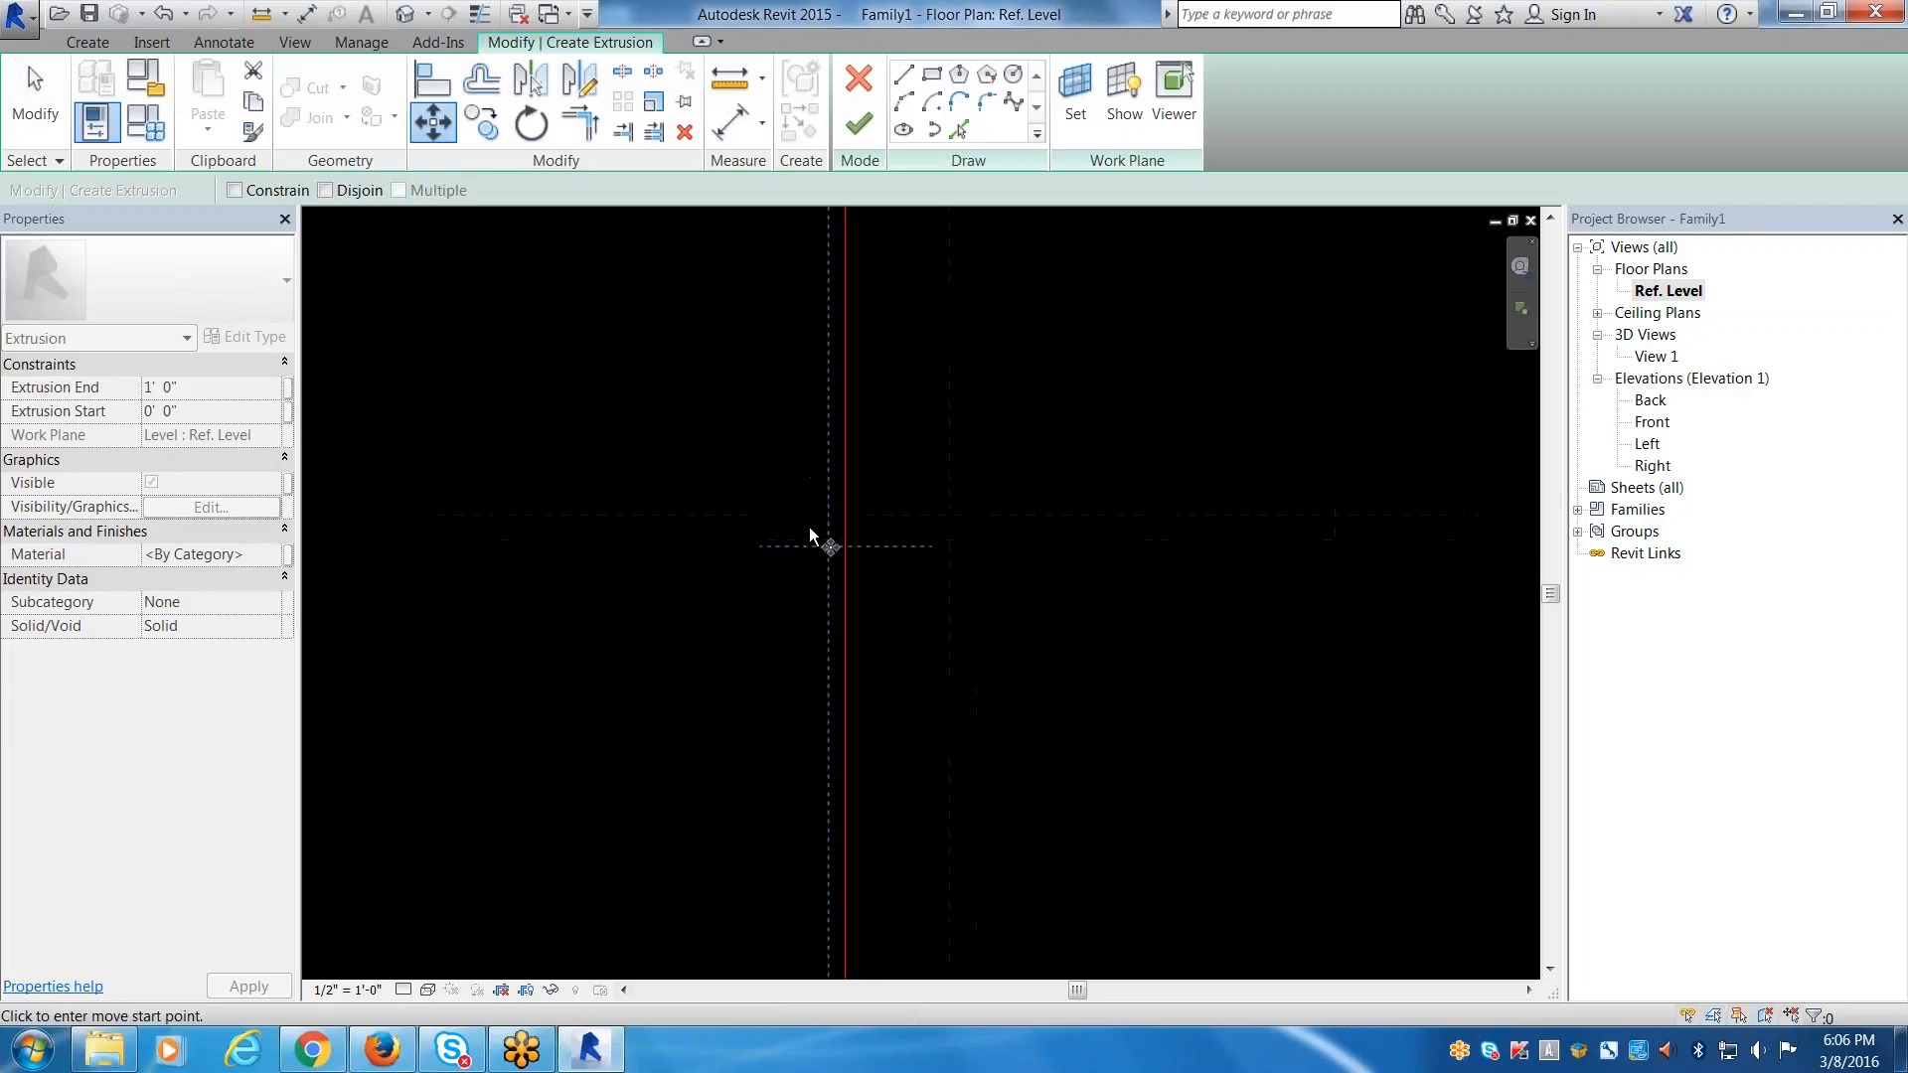
left_click(900, 569)
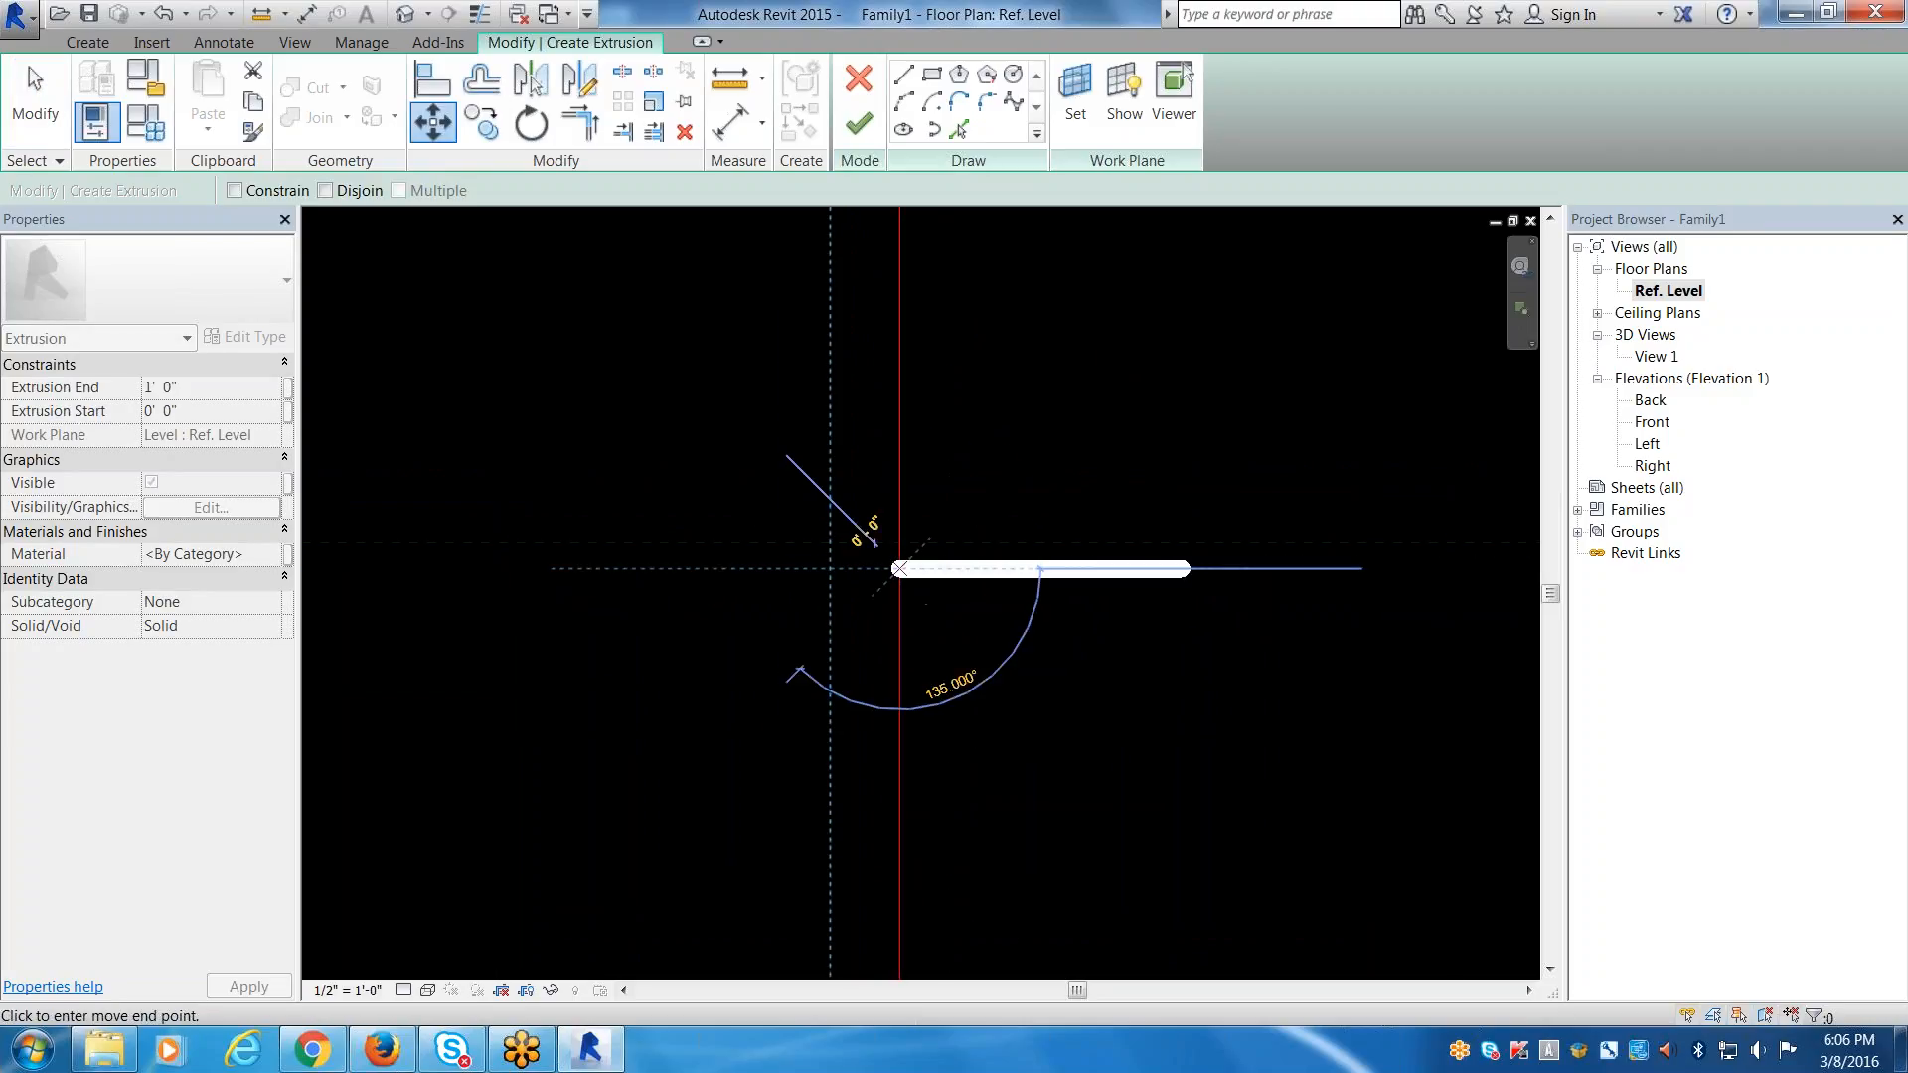
left_click(900, 554)
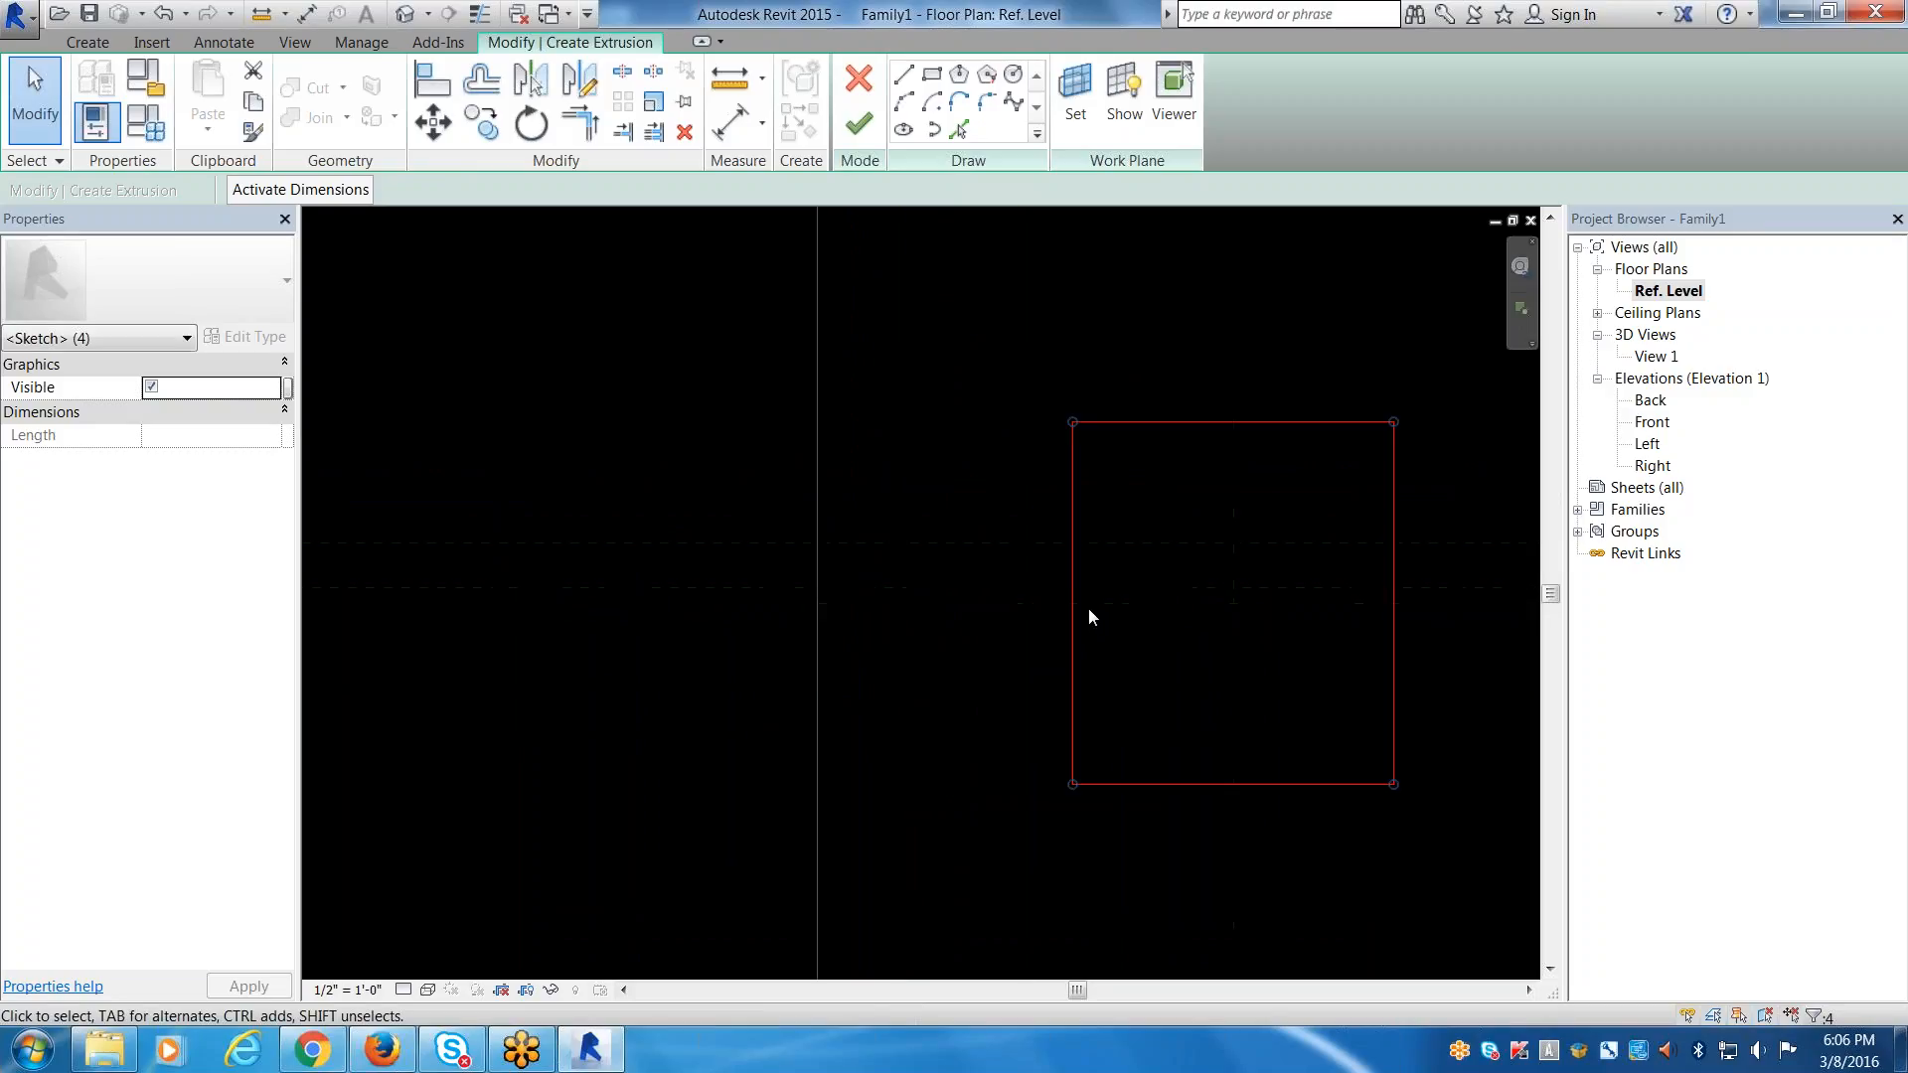
Finish the centered rectangle sketch as a solid extrusion and deselect it.
scroll(1090, 616, "down", 5)
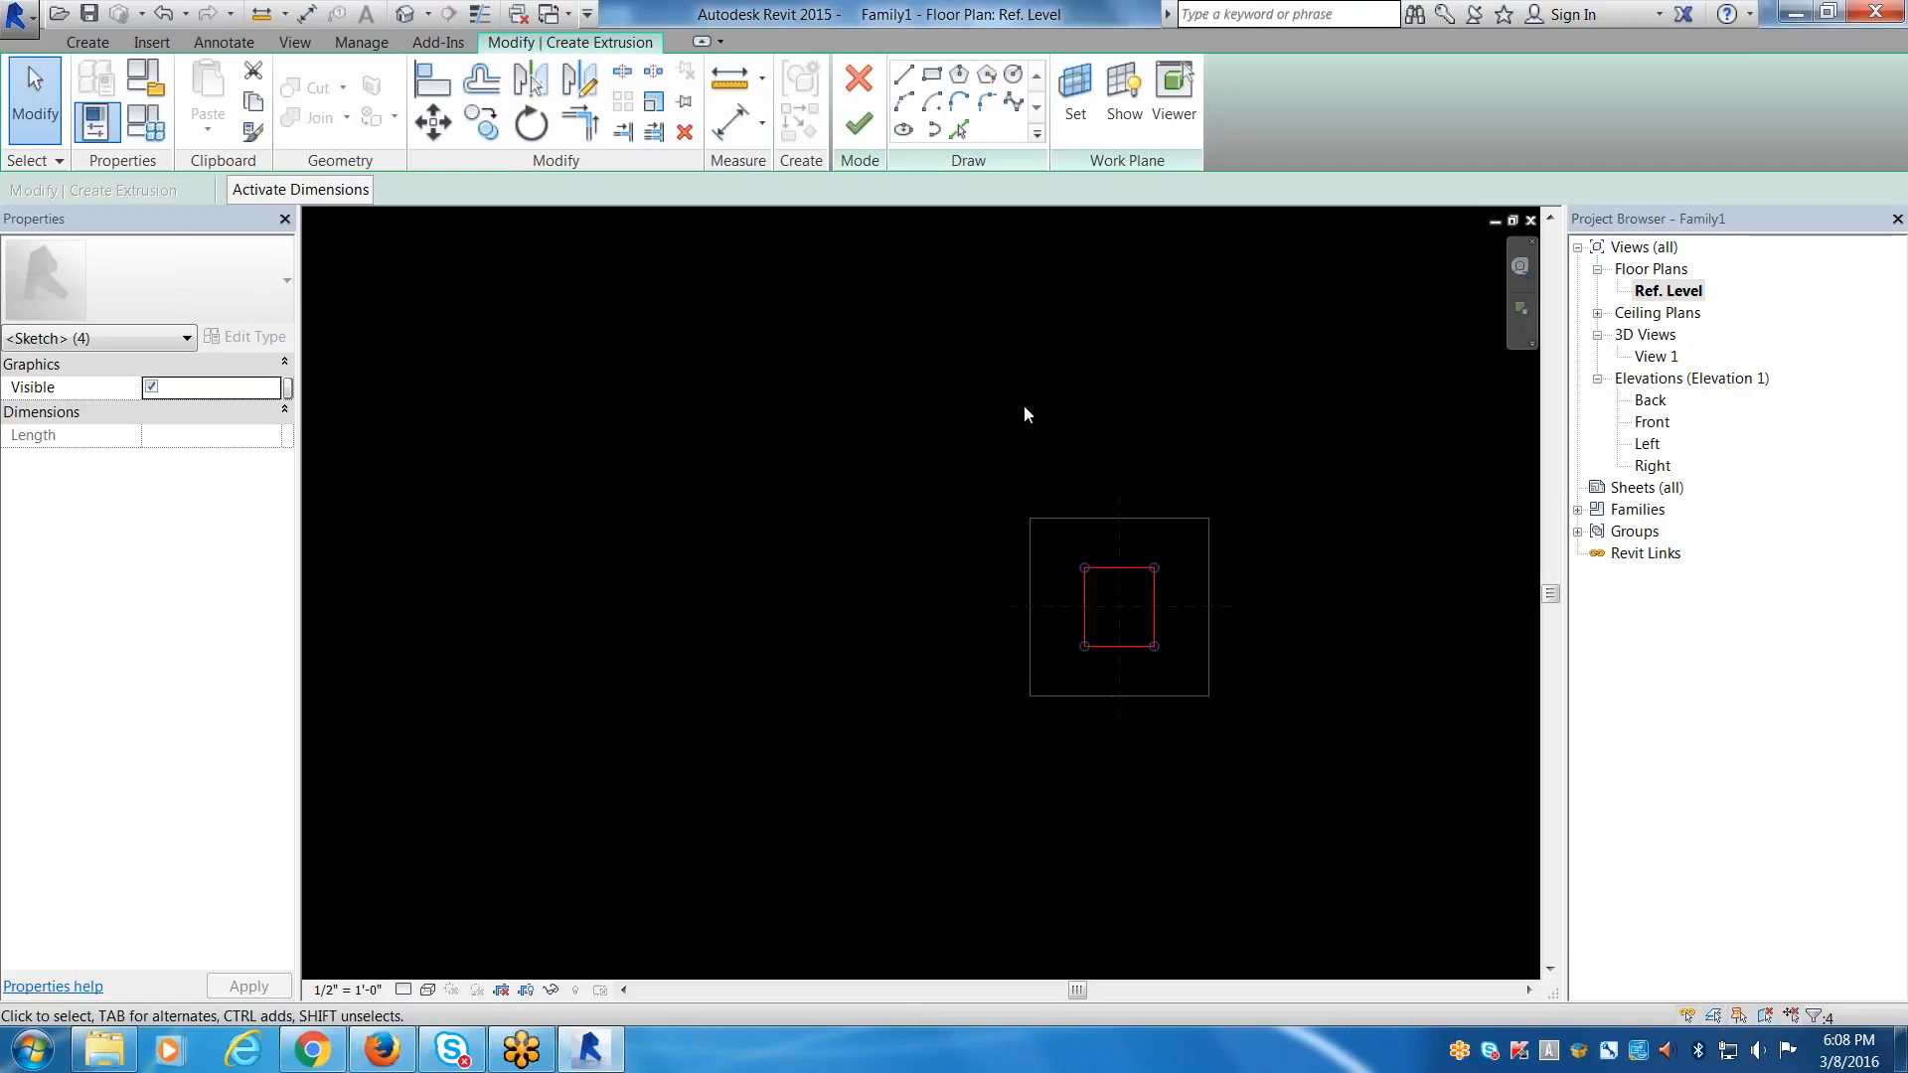
scroll(1136, 626, "up", 5)
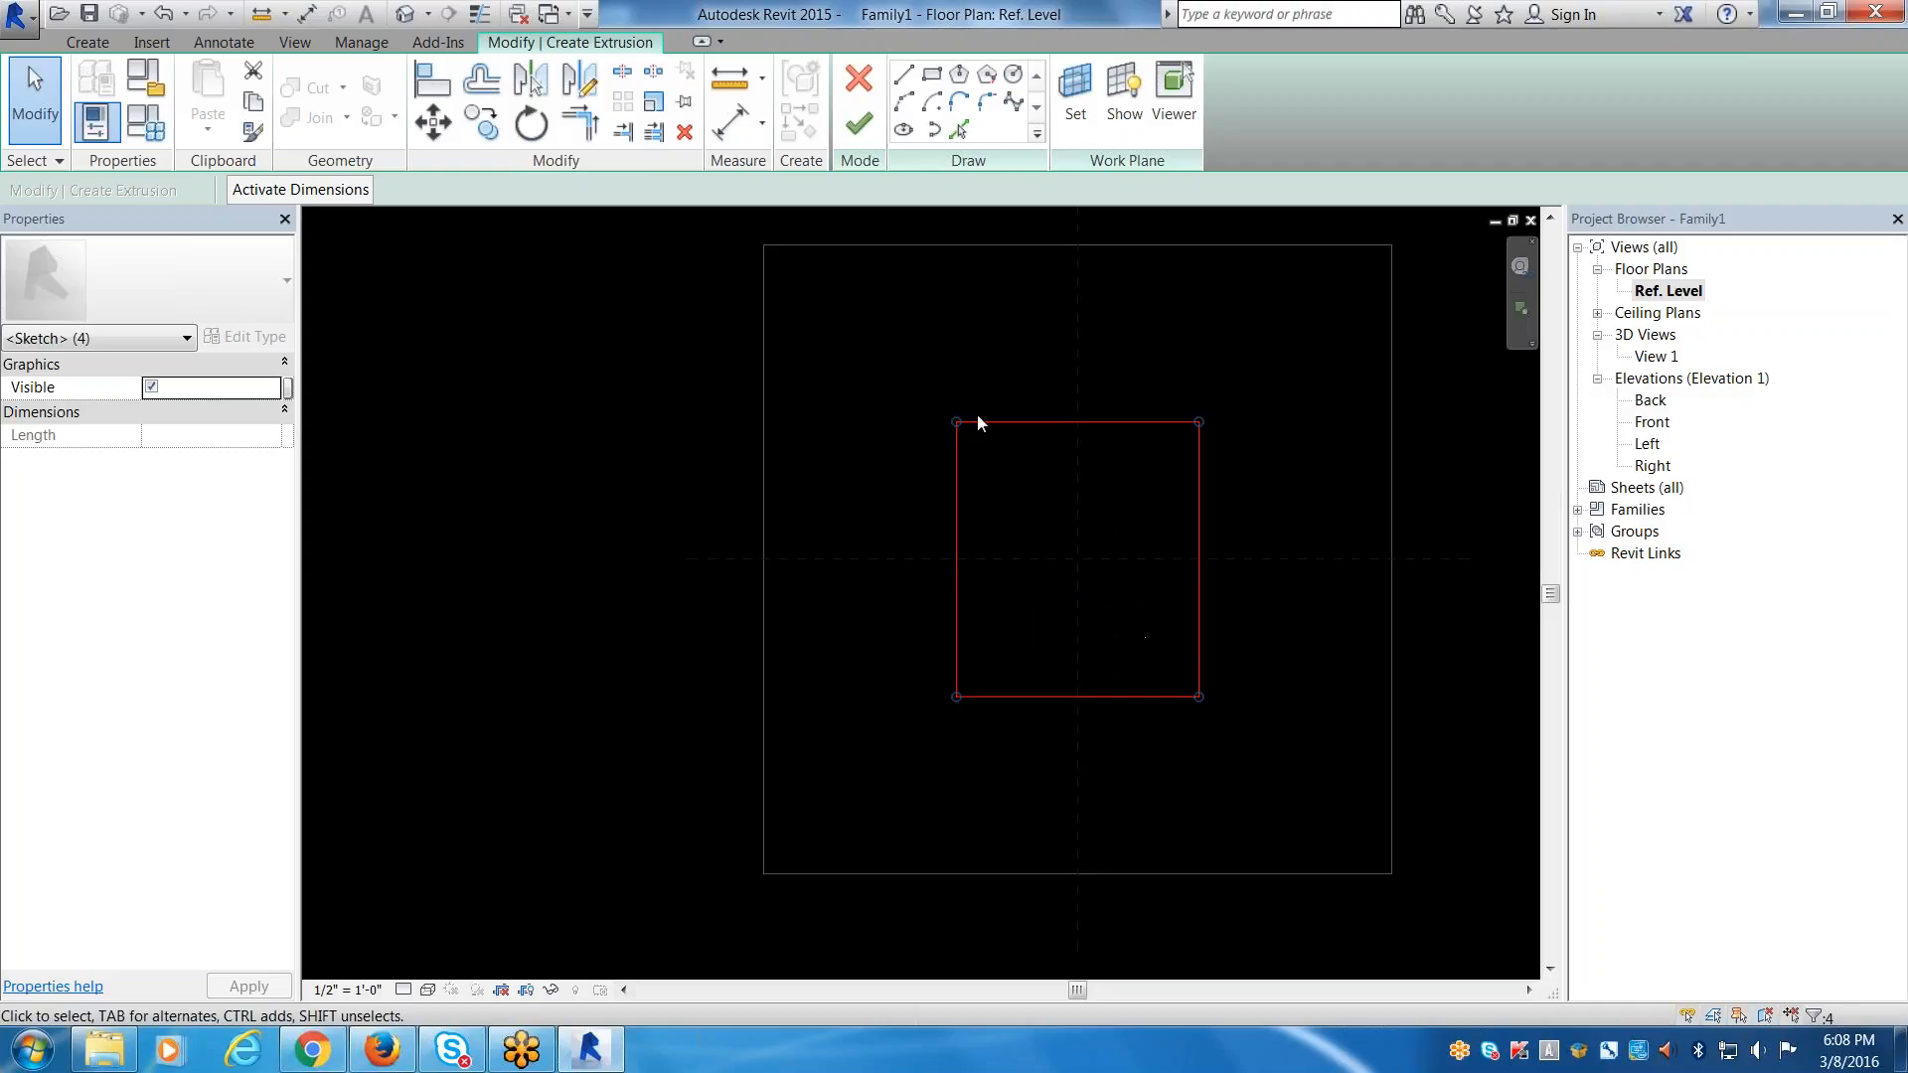
left_click(860, 124)
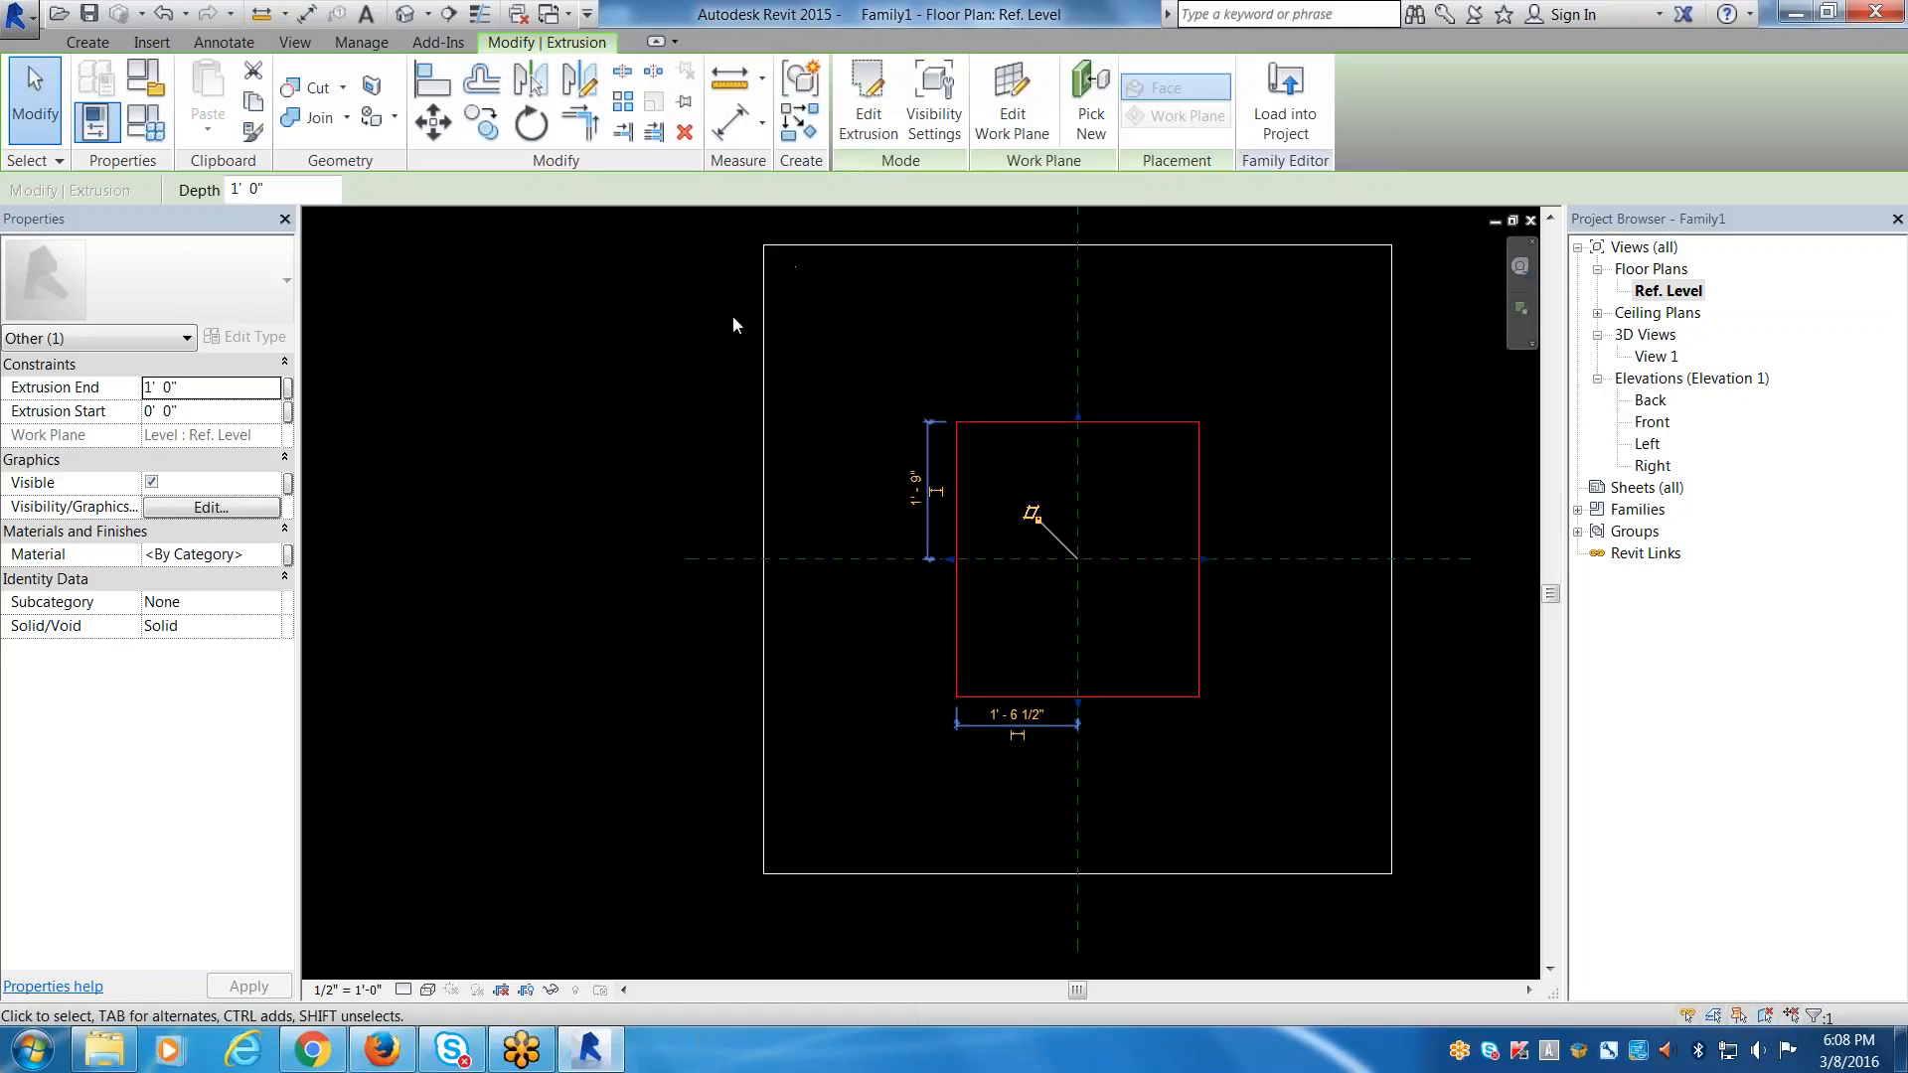
left_click(821, 326)
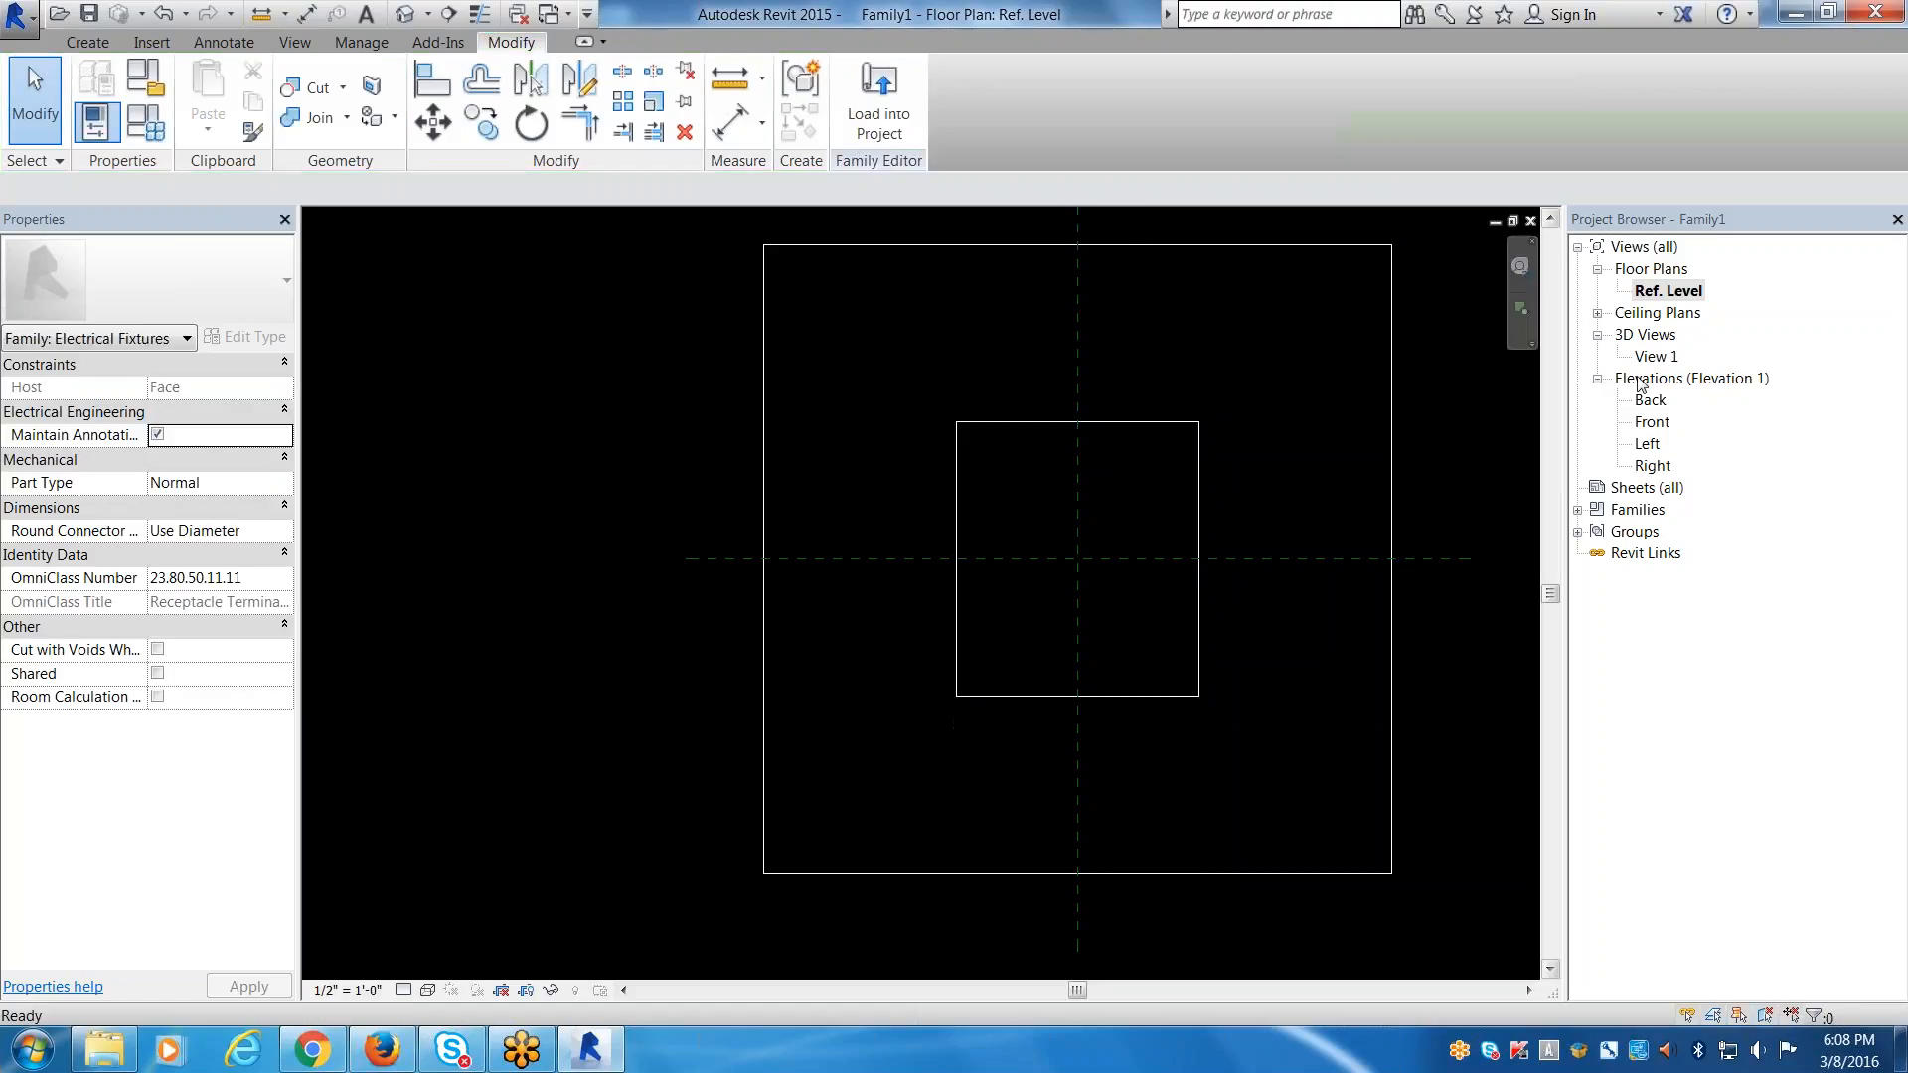
Open the 3D view View 1 and examine the extrusion on its host in the Wireframe and Hidden Line visual styles.
double_click(1654, 357)
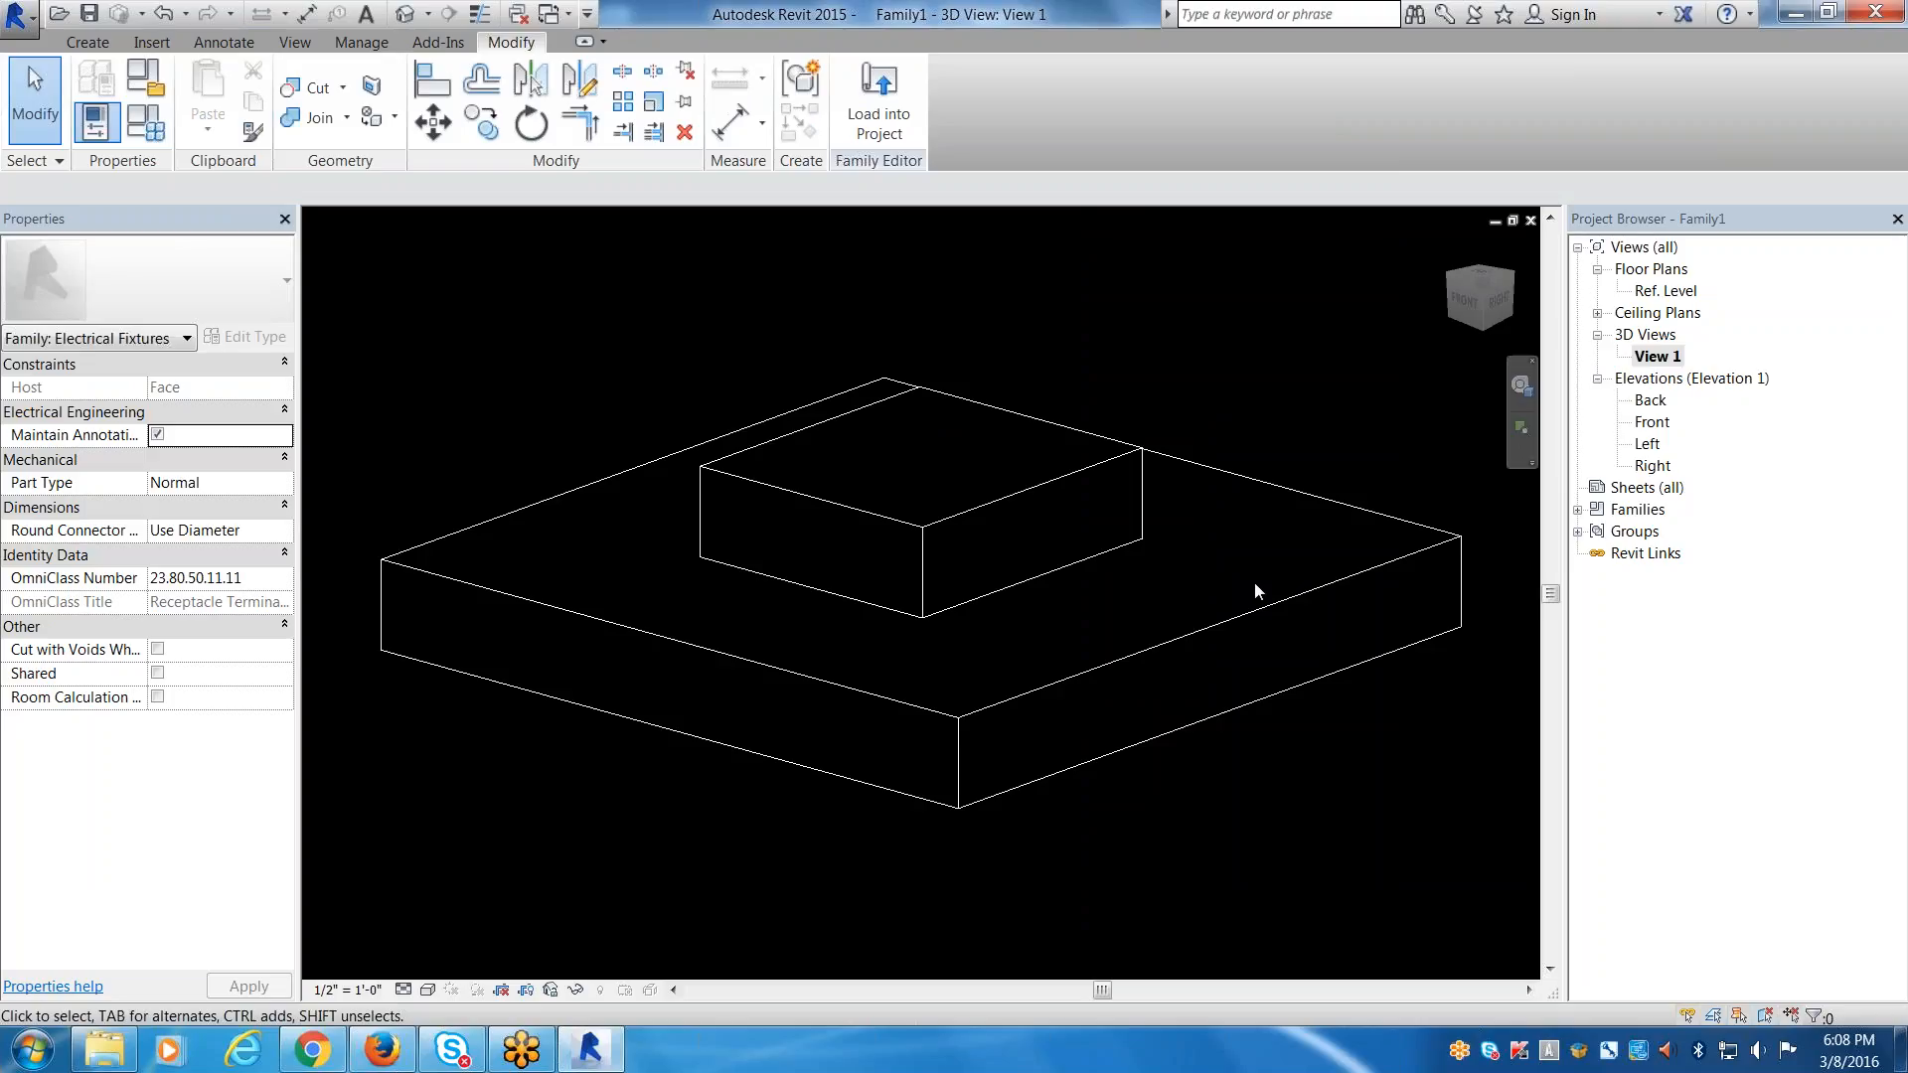
left_click(428, 992)
left_click(465, 838)
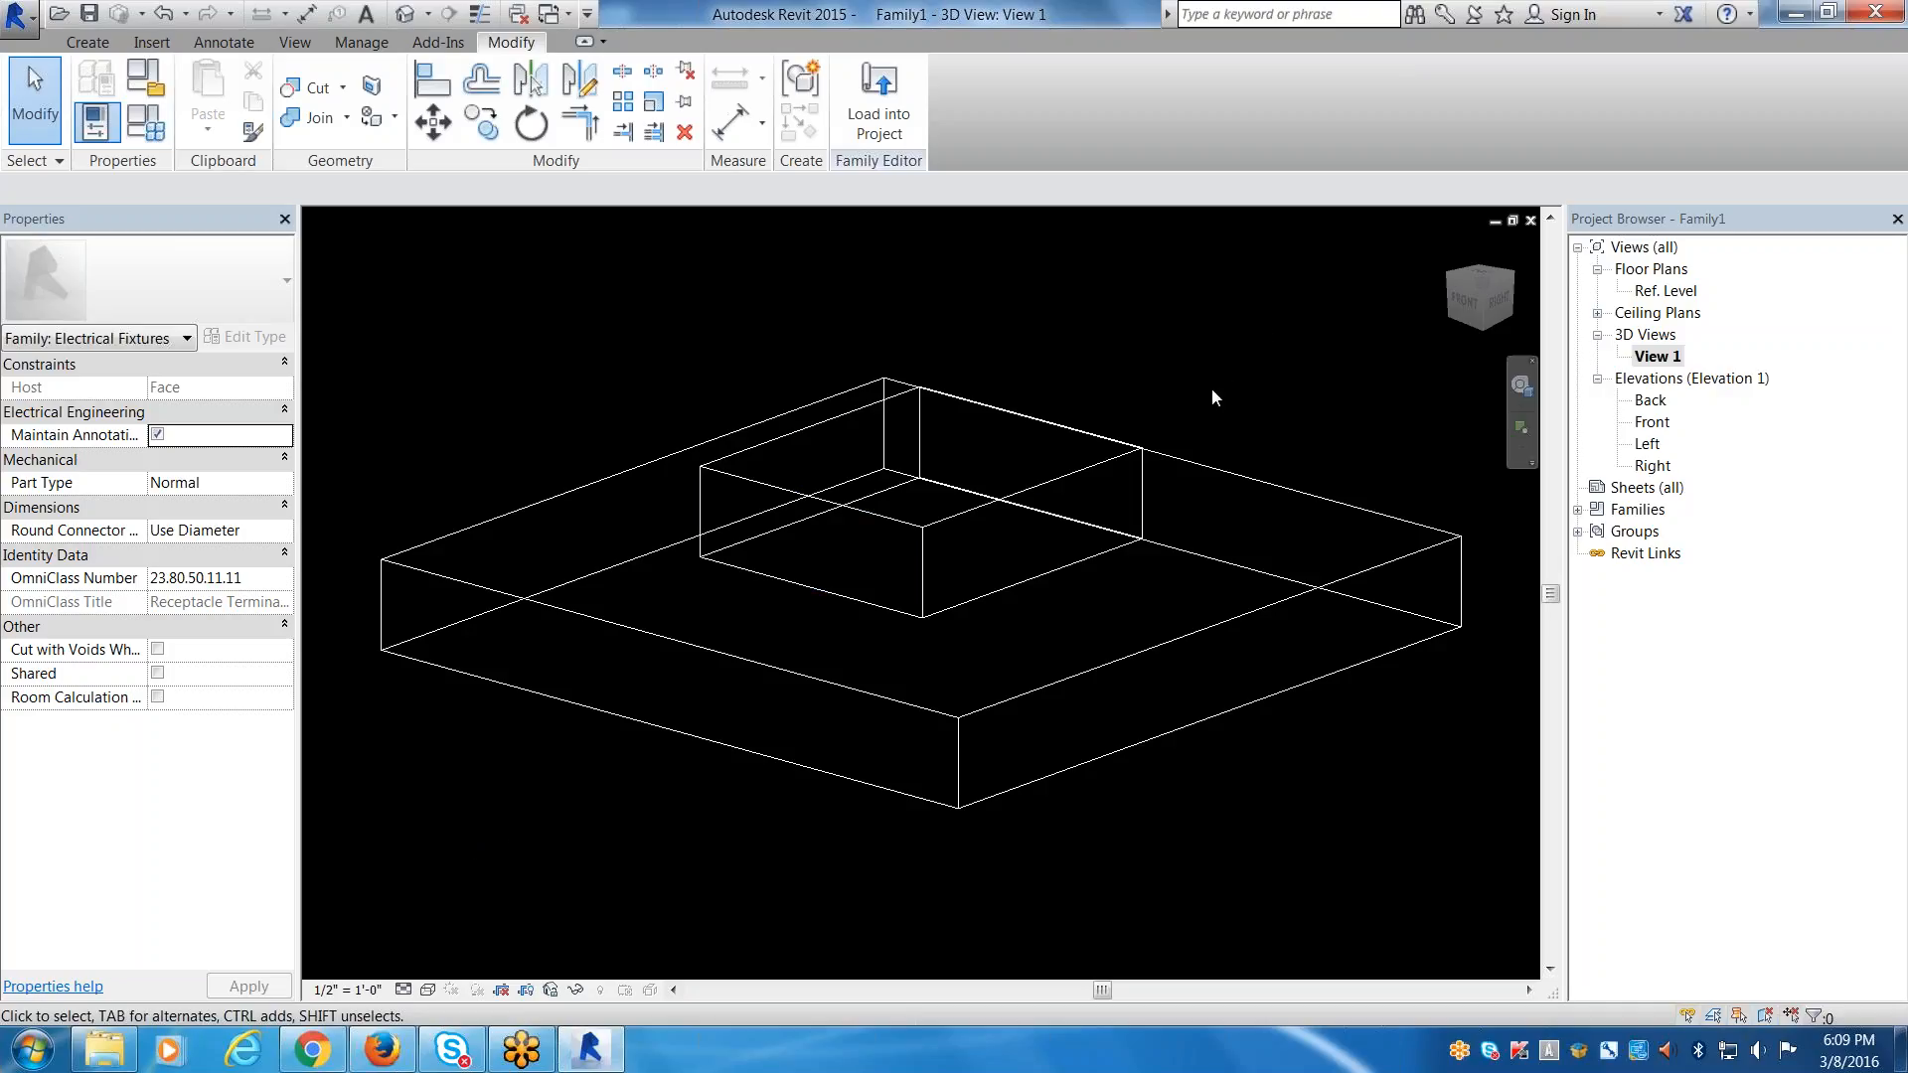
left_click(428, 990)
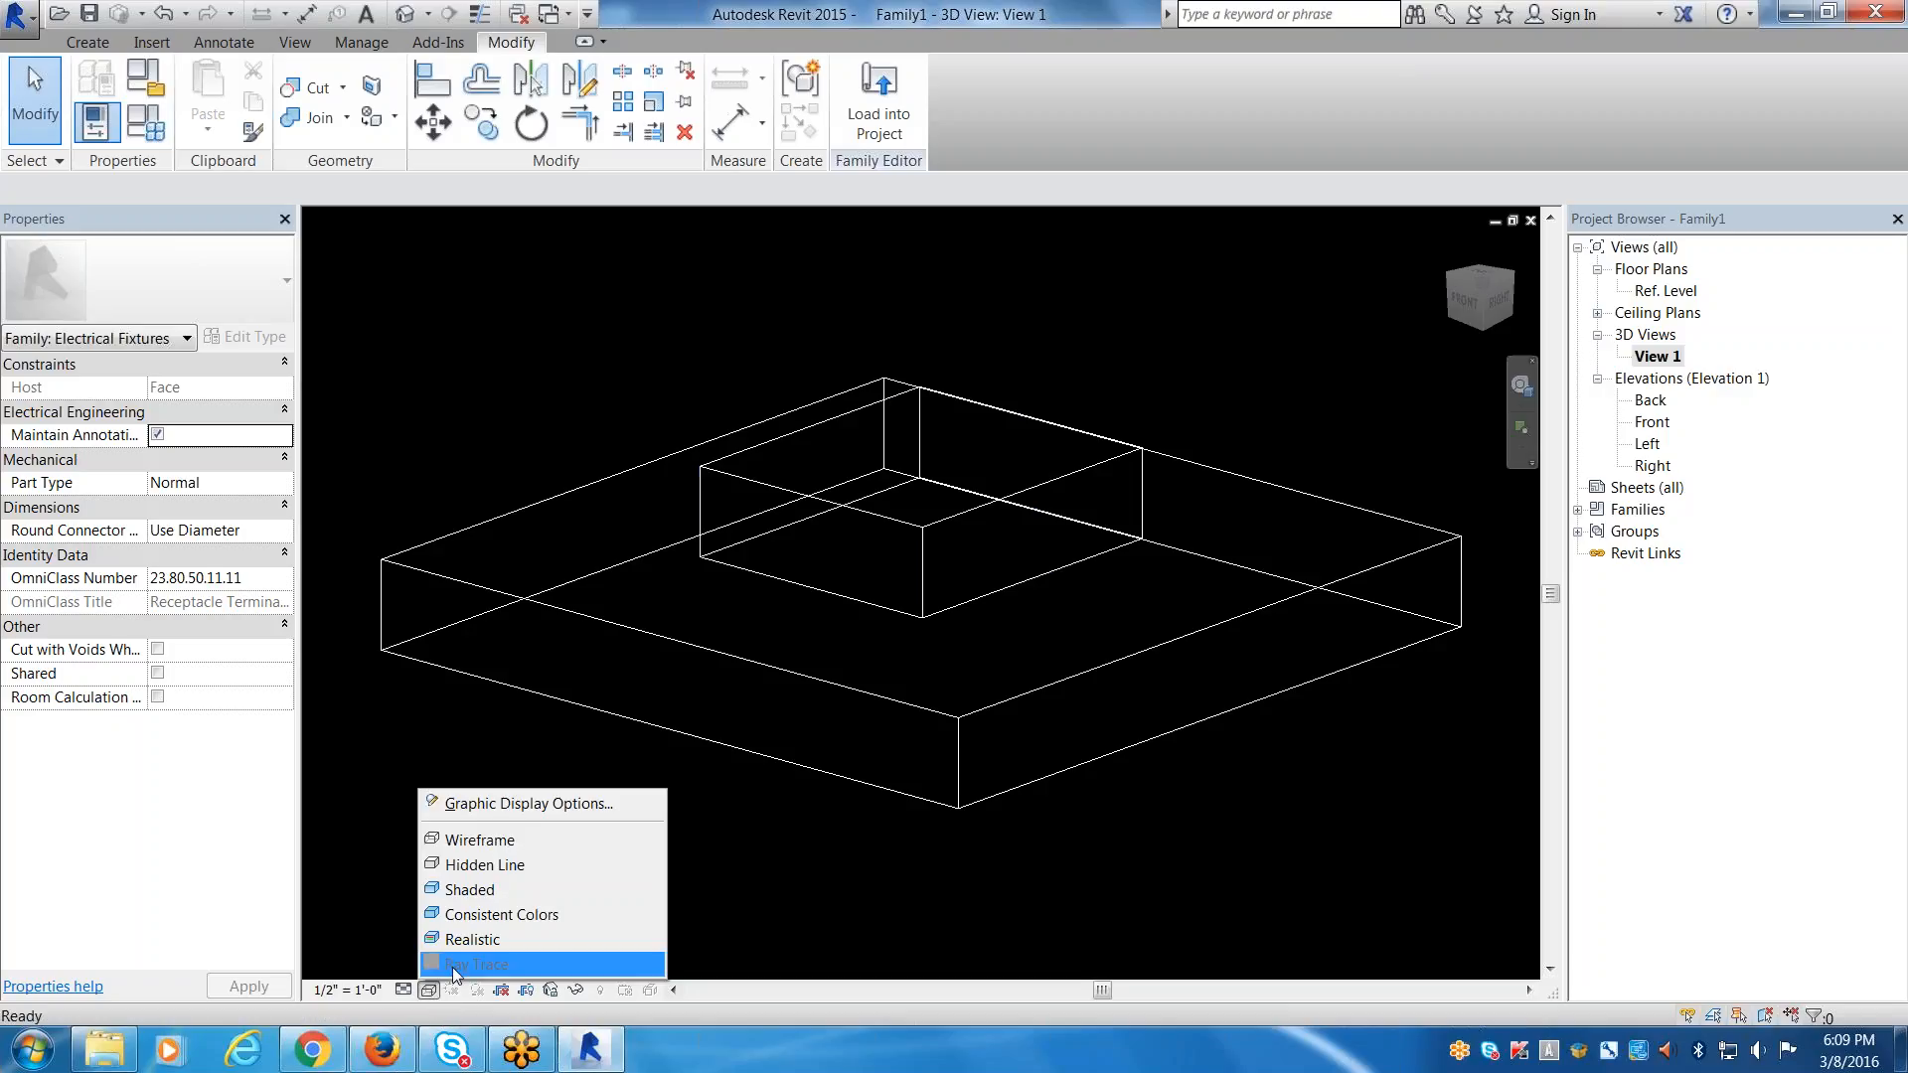
left_click(495, 865)
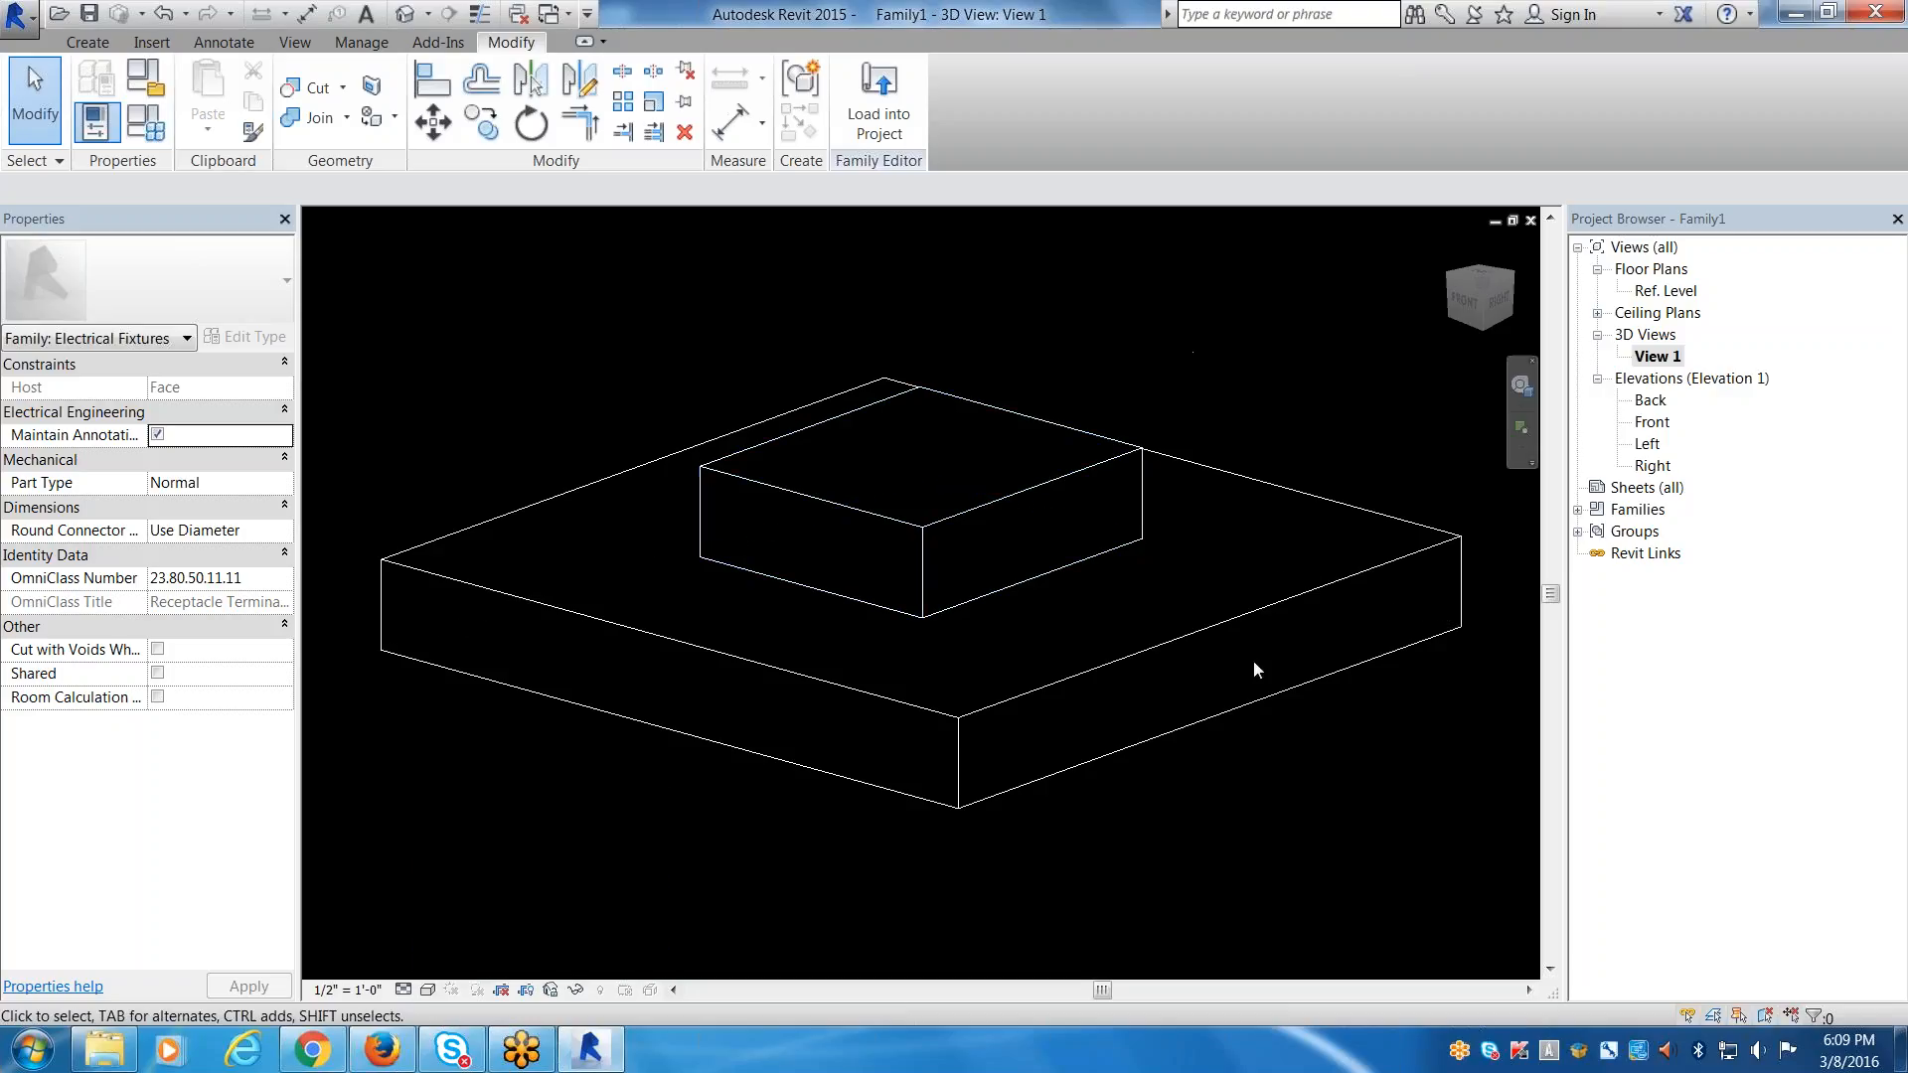
middle_click_drag(1256, 669, 1326, 693, "shift")
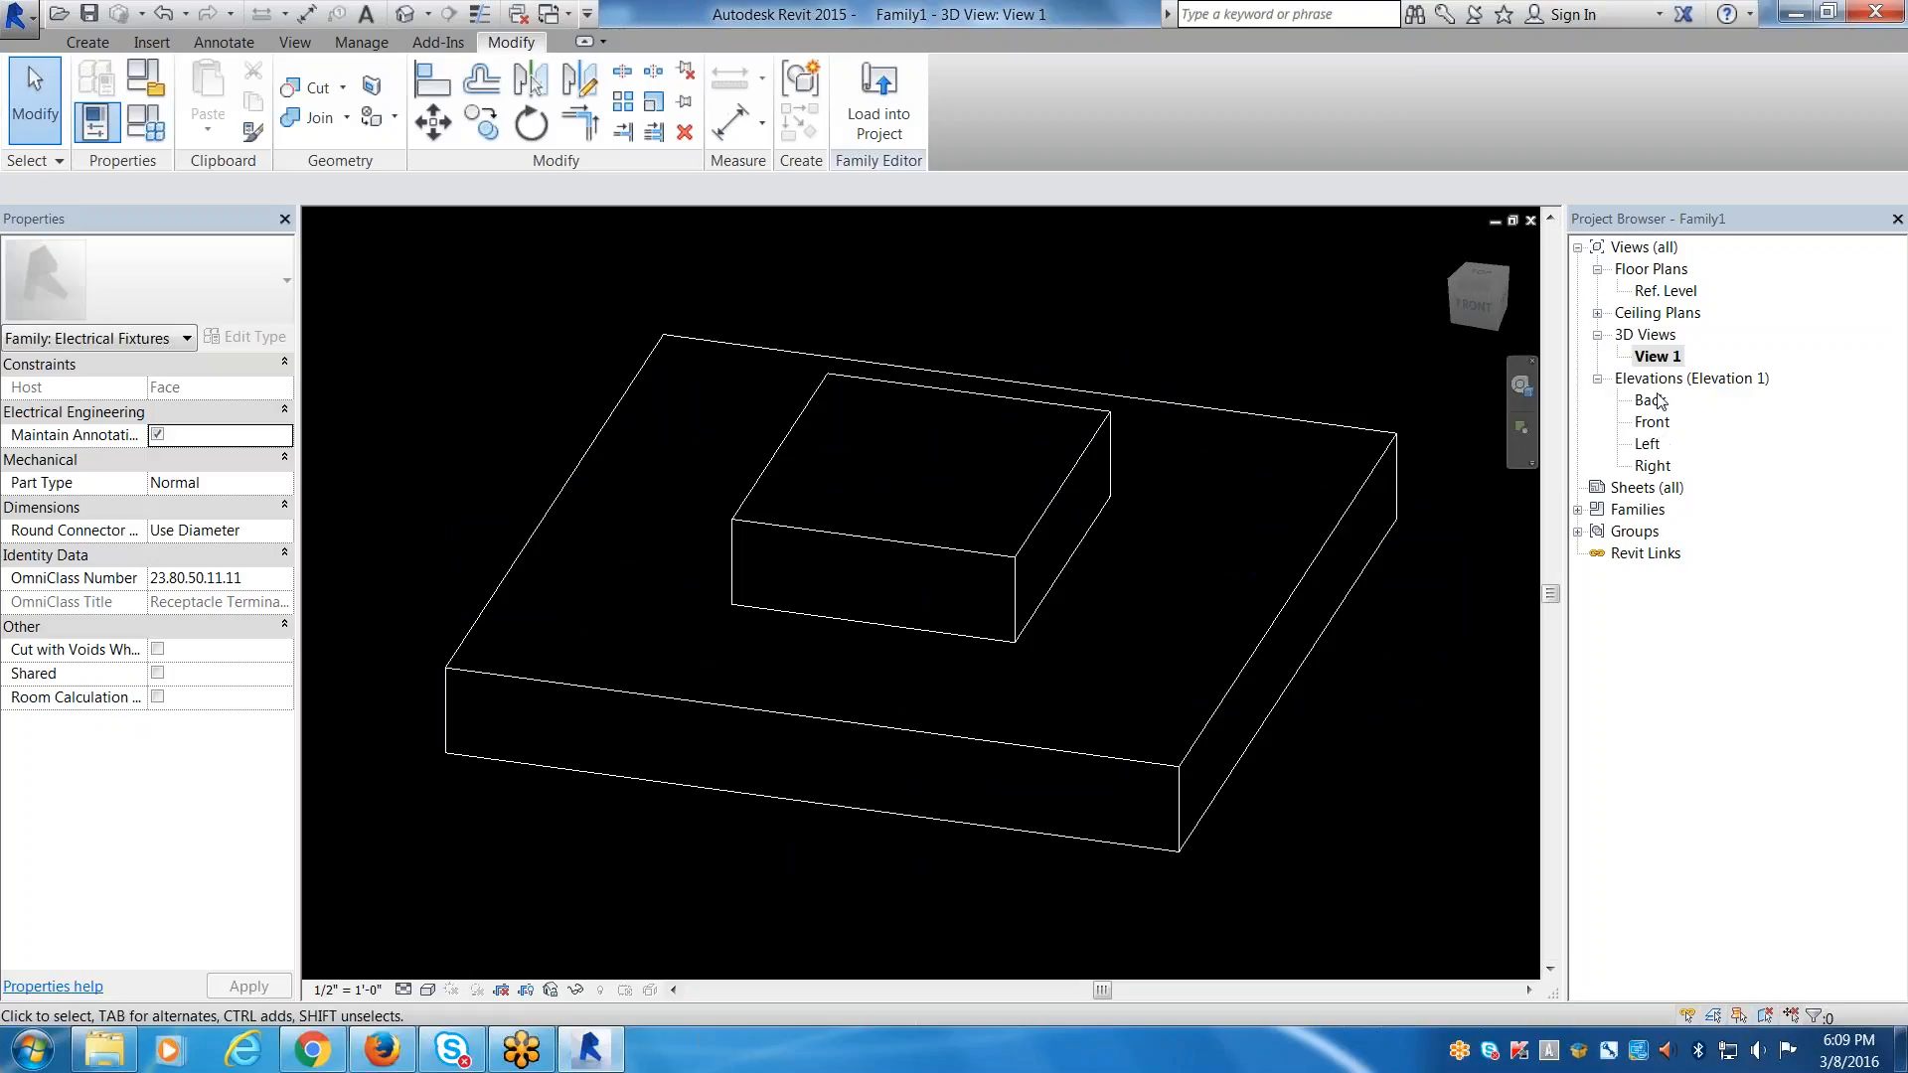
Open the Front elevation and stretch the extrusion's lower face down to about 8 73/128" below the Ref. Level.
double_click(1656, 426)
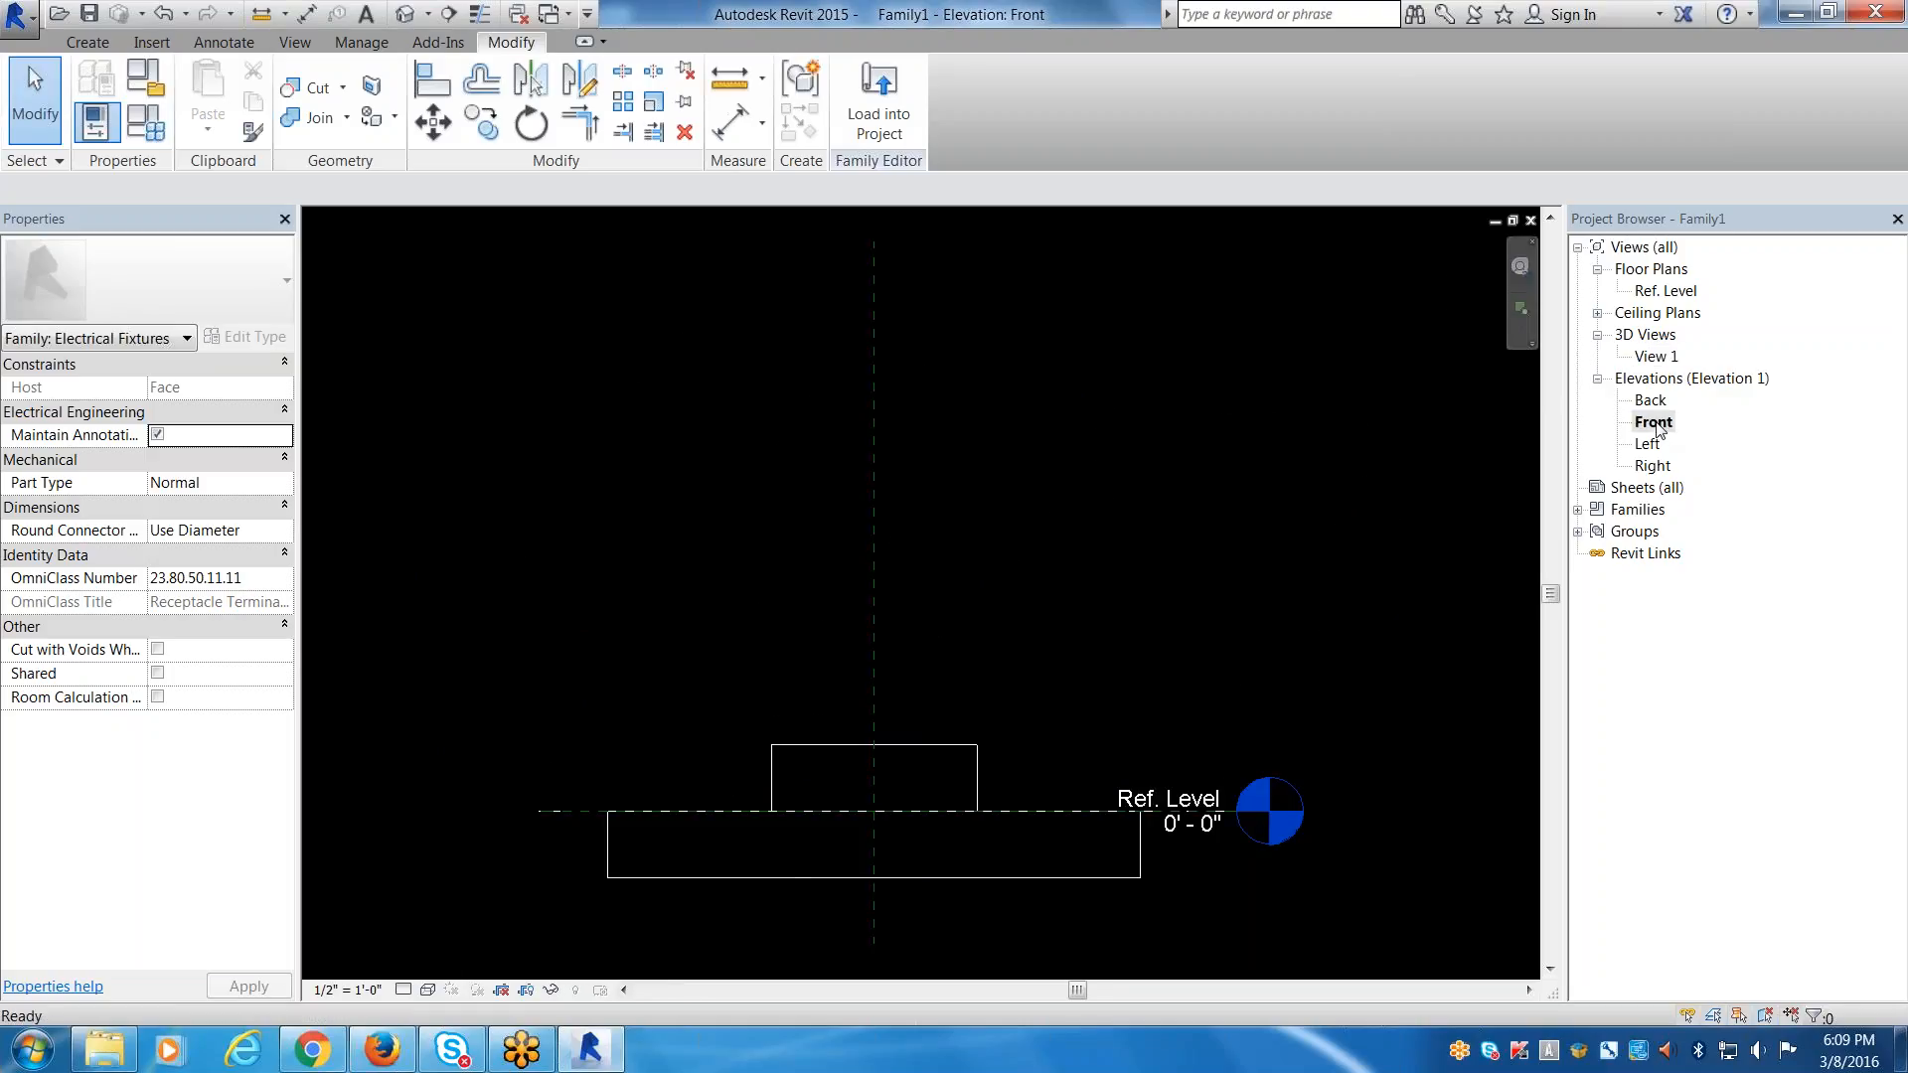
scroll(840, 881, "up", 2)
scroll(945, 813, "up", 1)
middle_click_drag(945, 813, 827, 645)
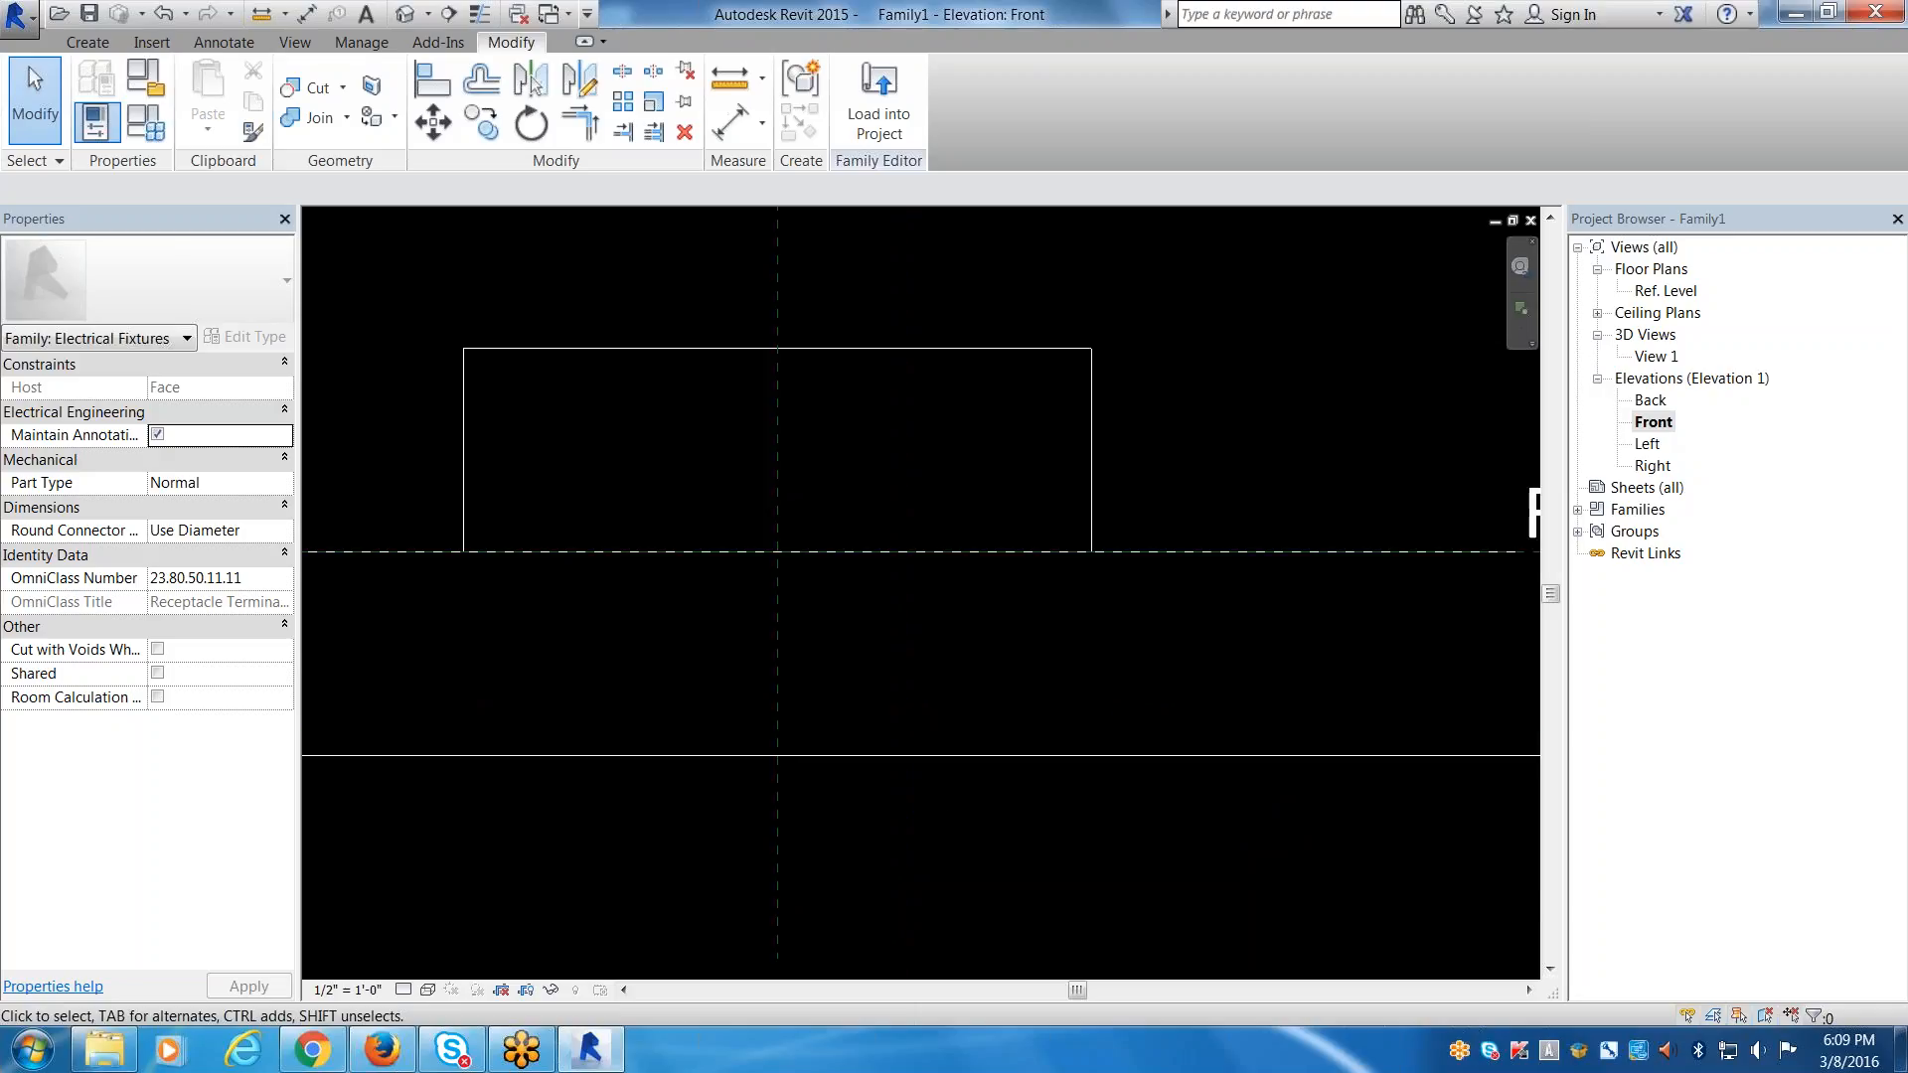
scroll(1014, 671, "down", 6)
middle_click_drag(1015, 696, 1001, 746)
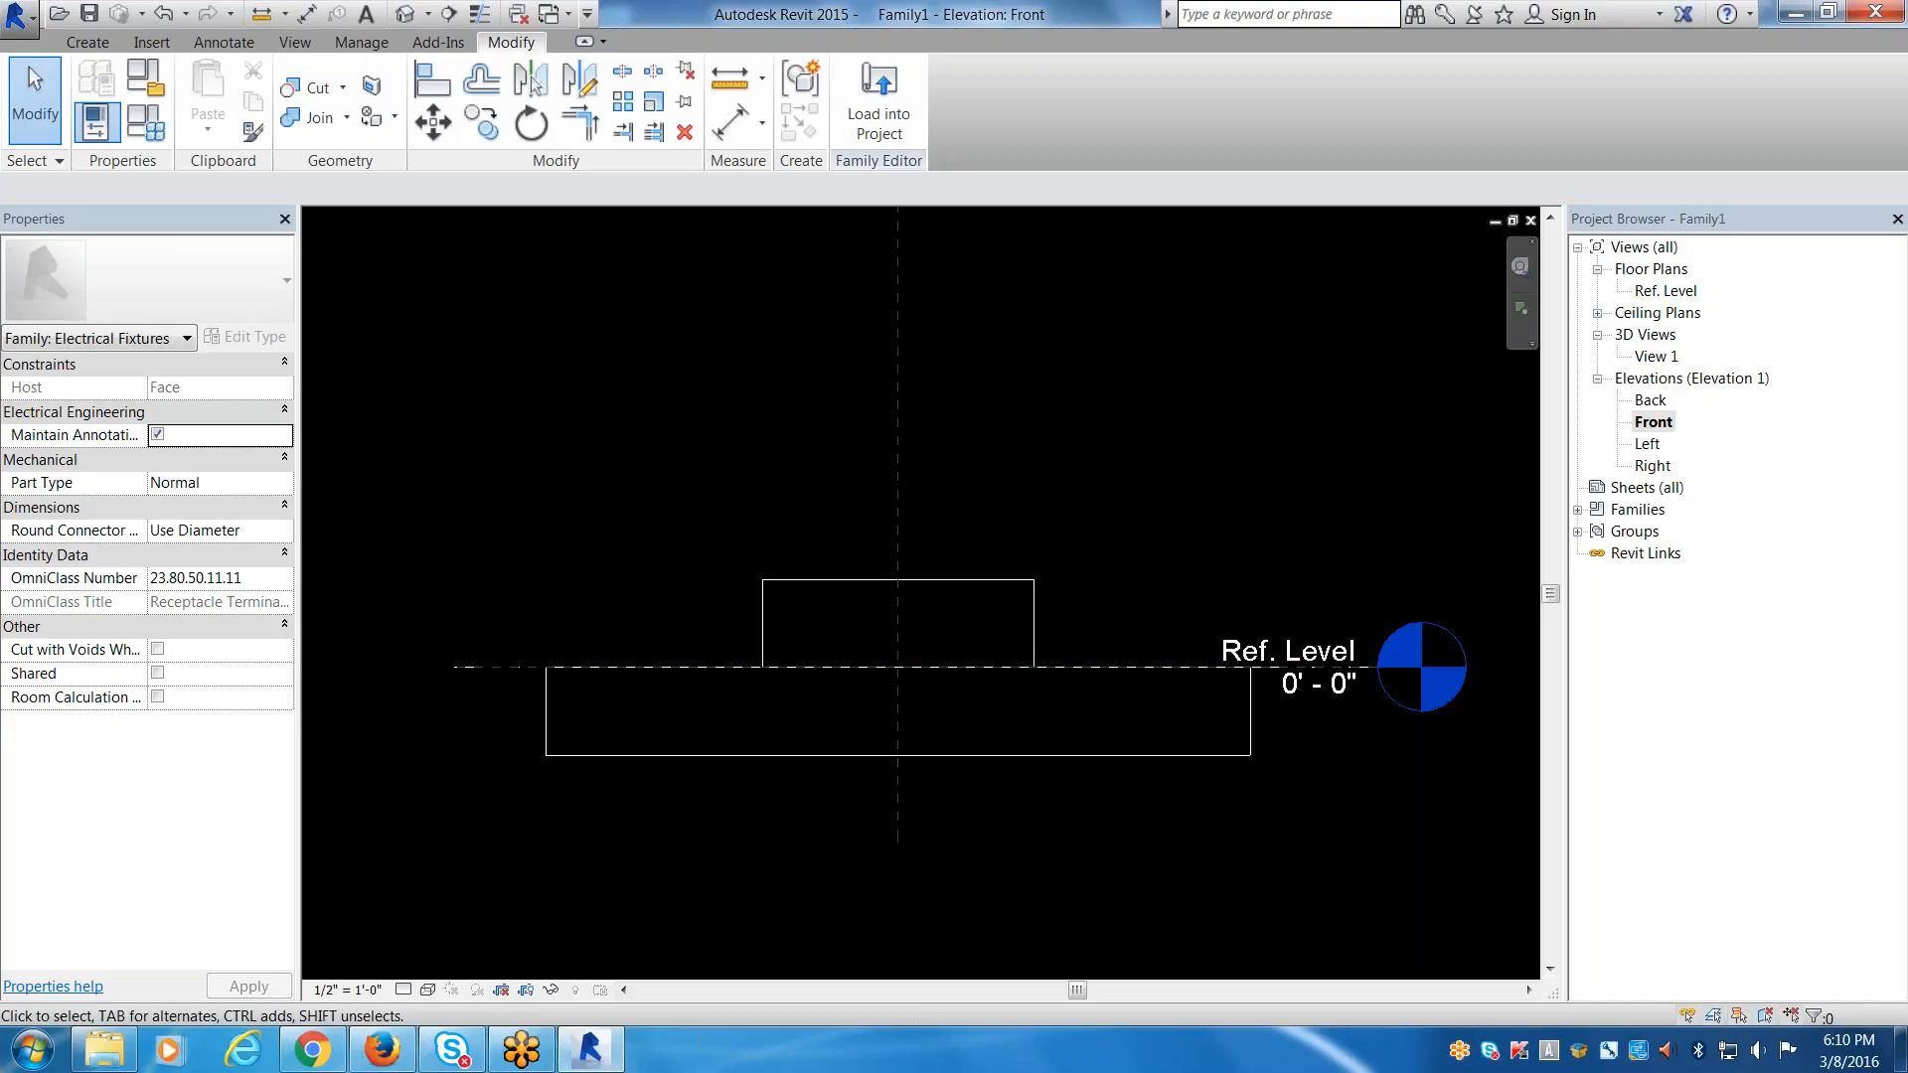
scroll(969, 689, "up", 1)
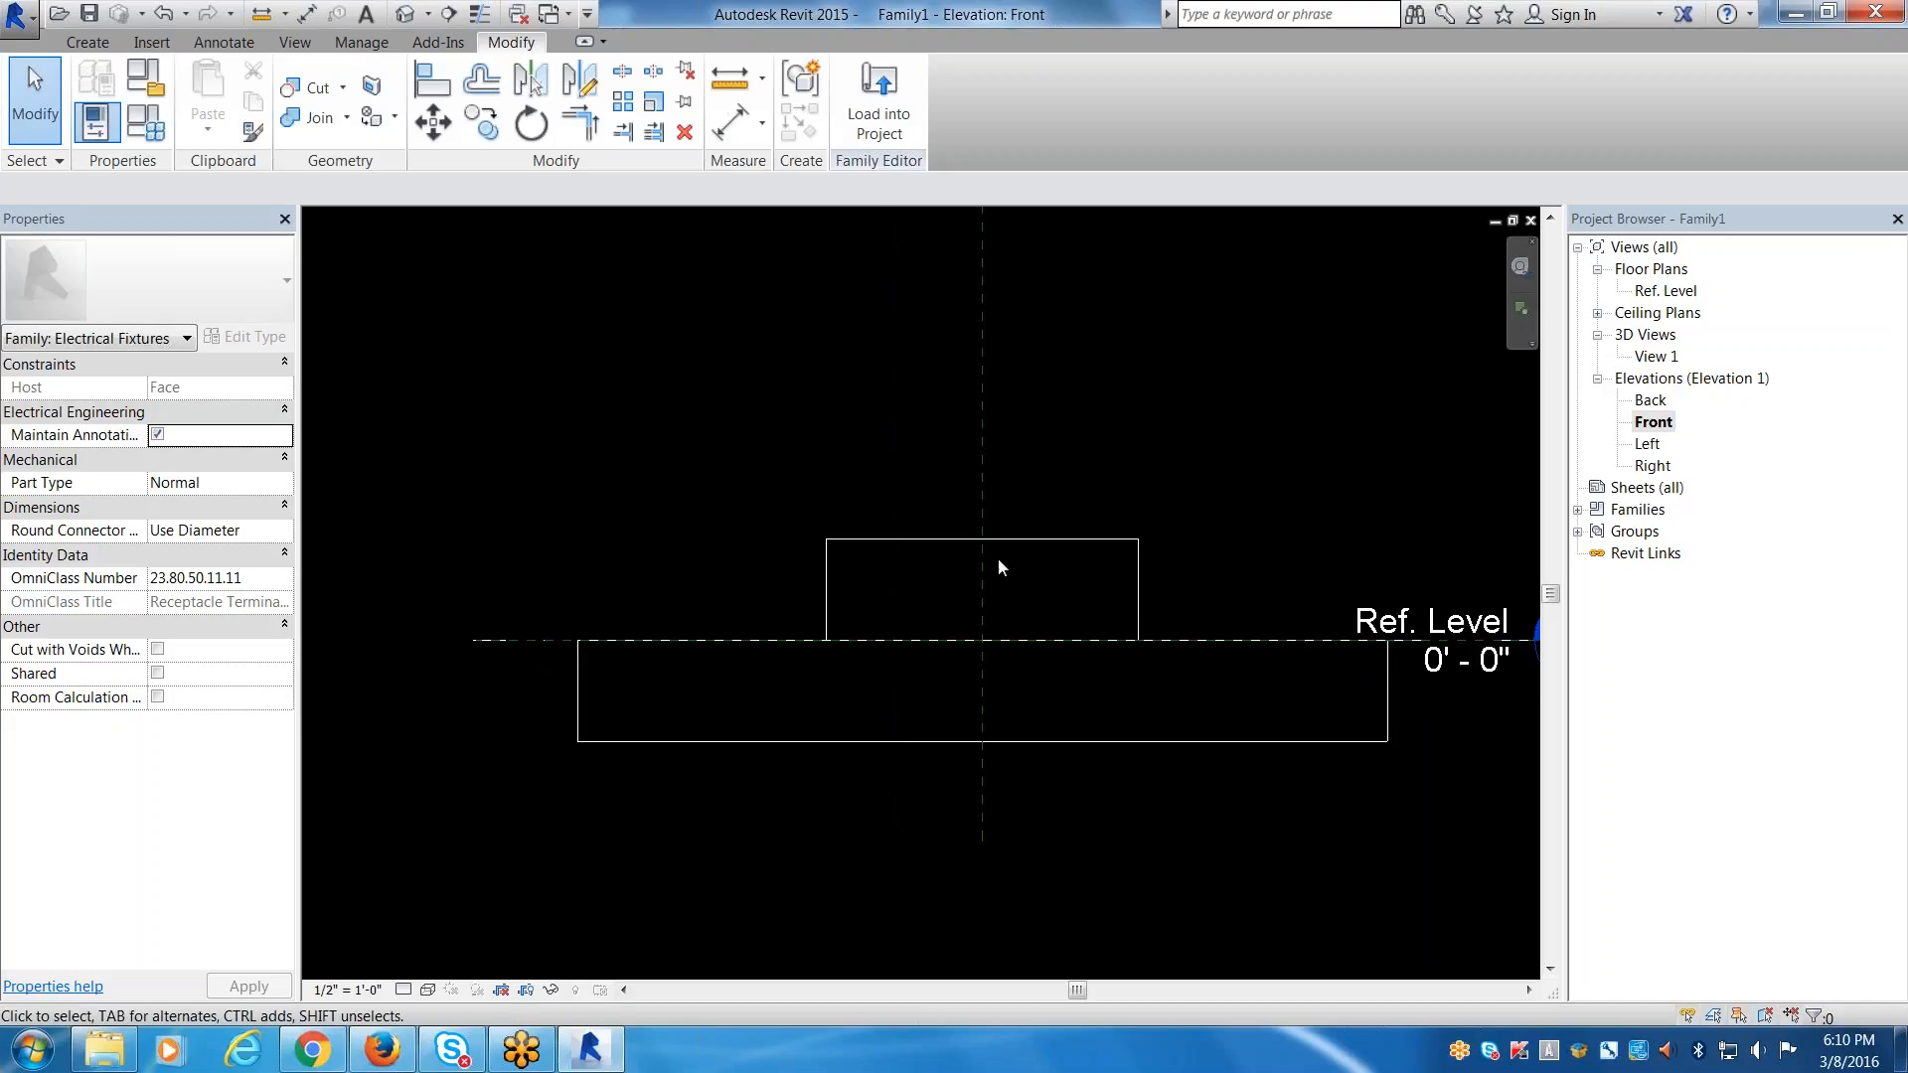
left_click(924, 544)
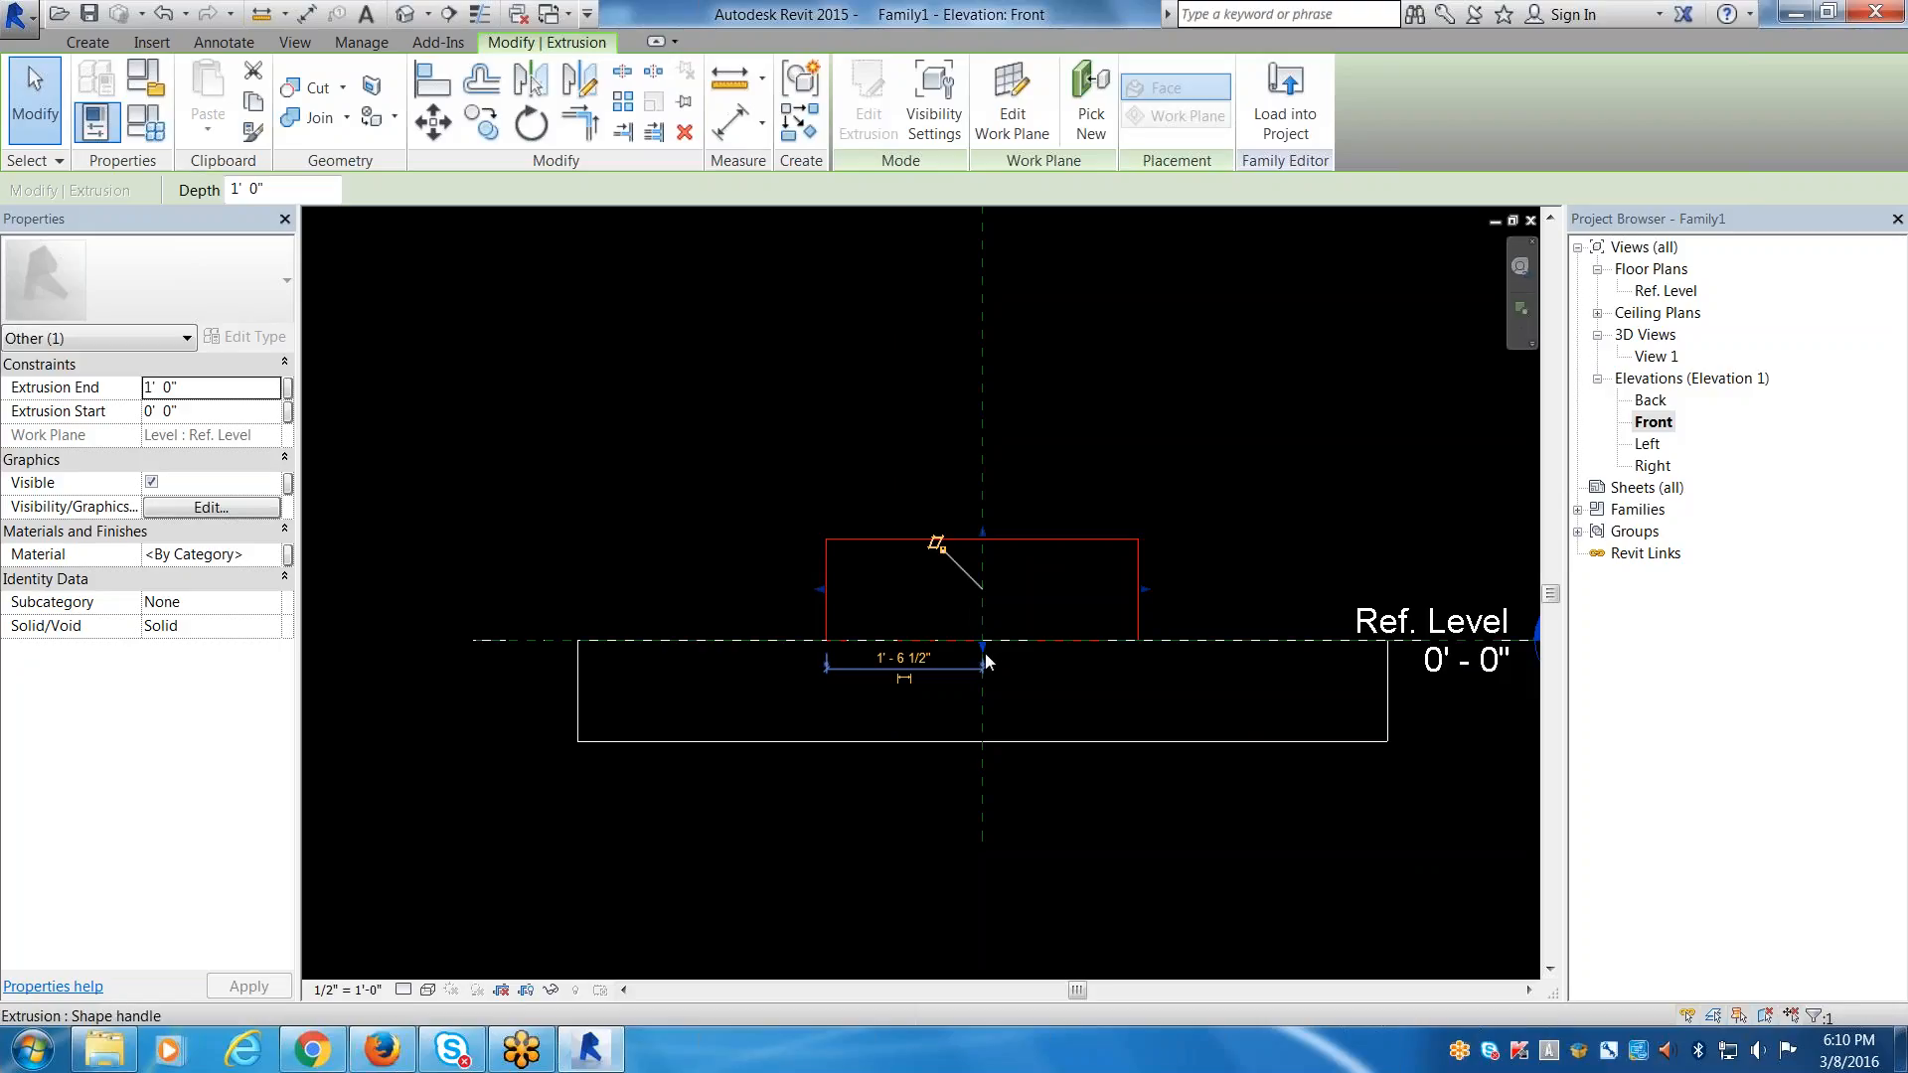
left_click_drag(981, 652, 978, 740)
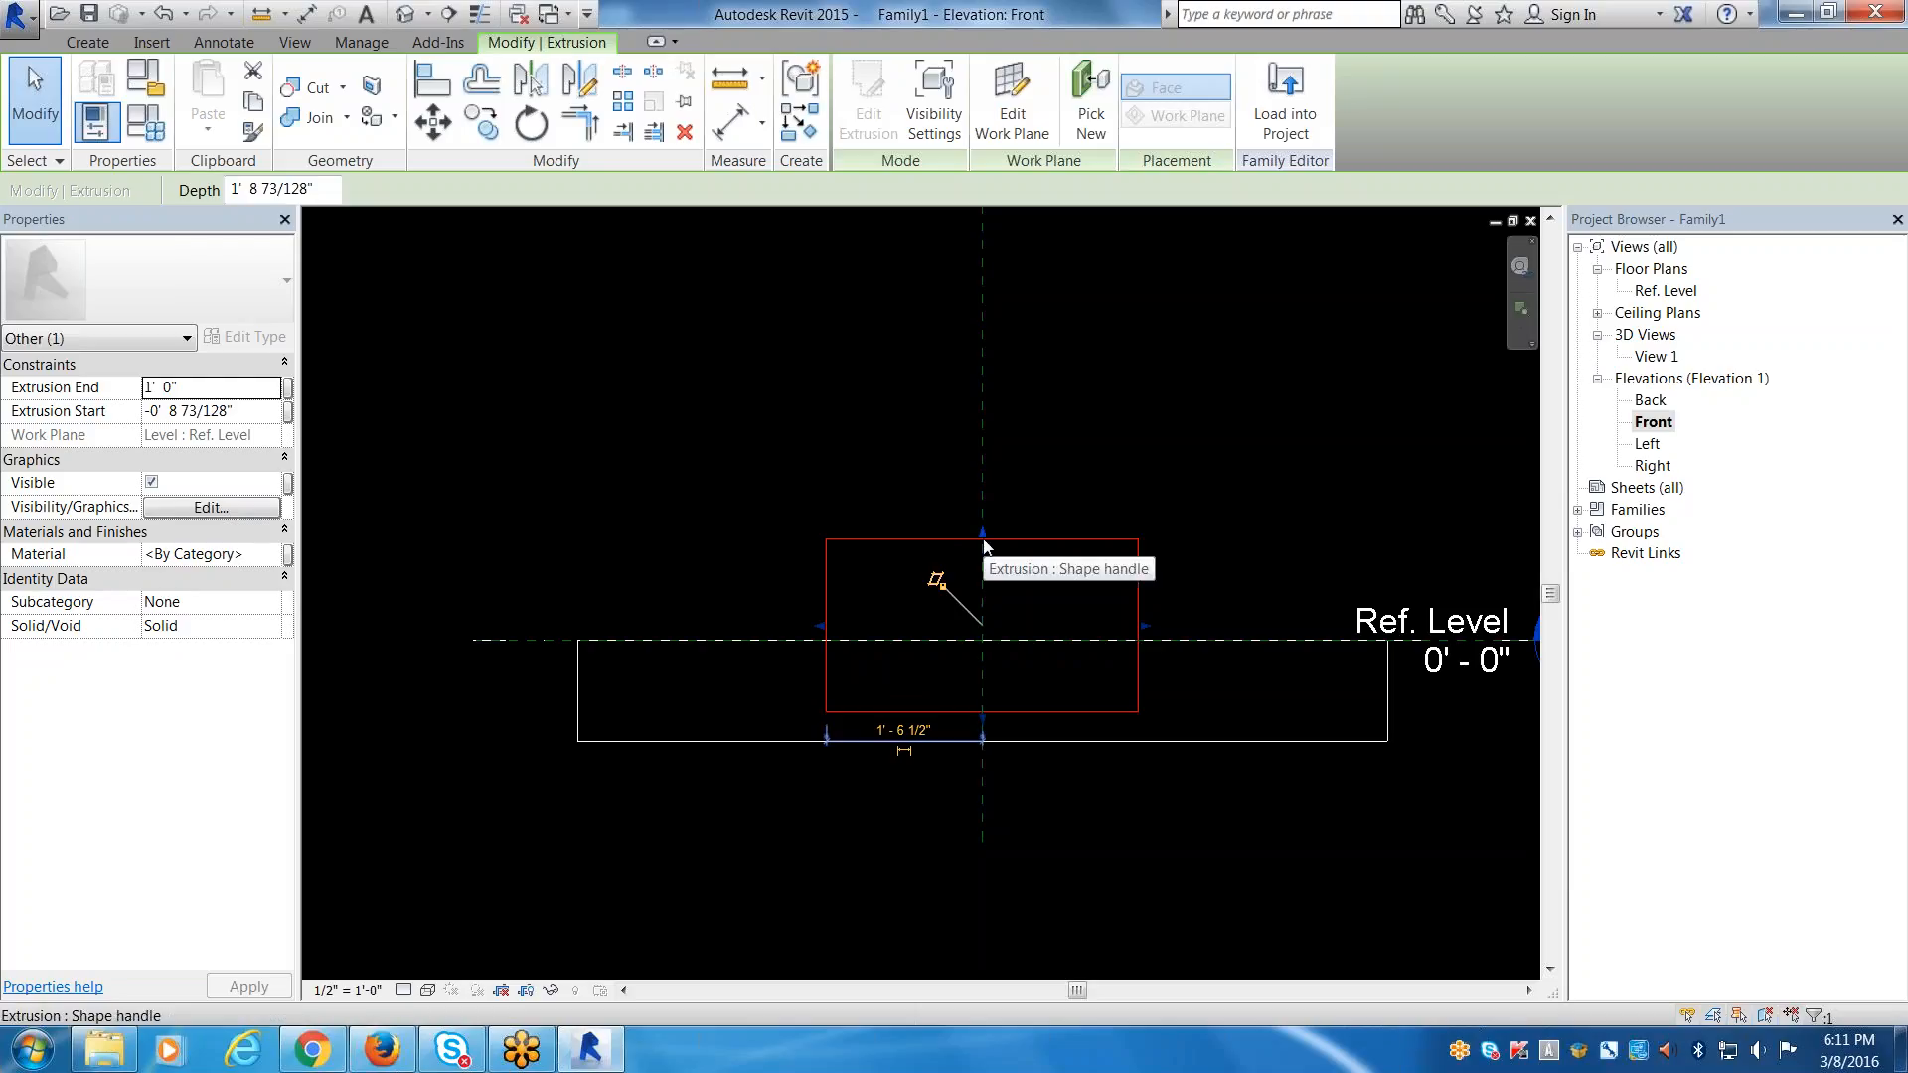
key("Escape")
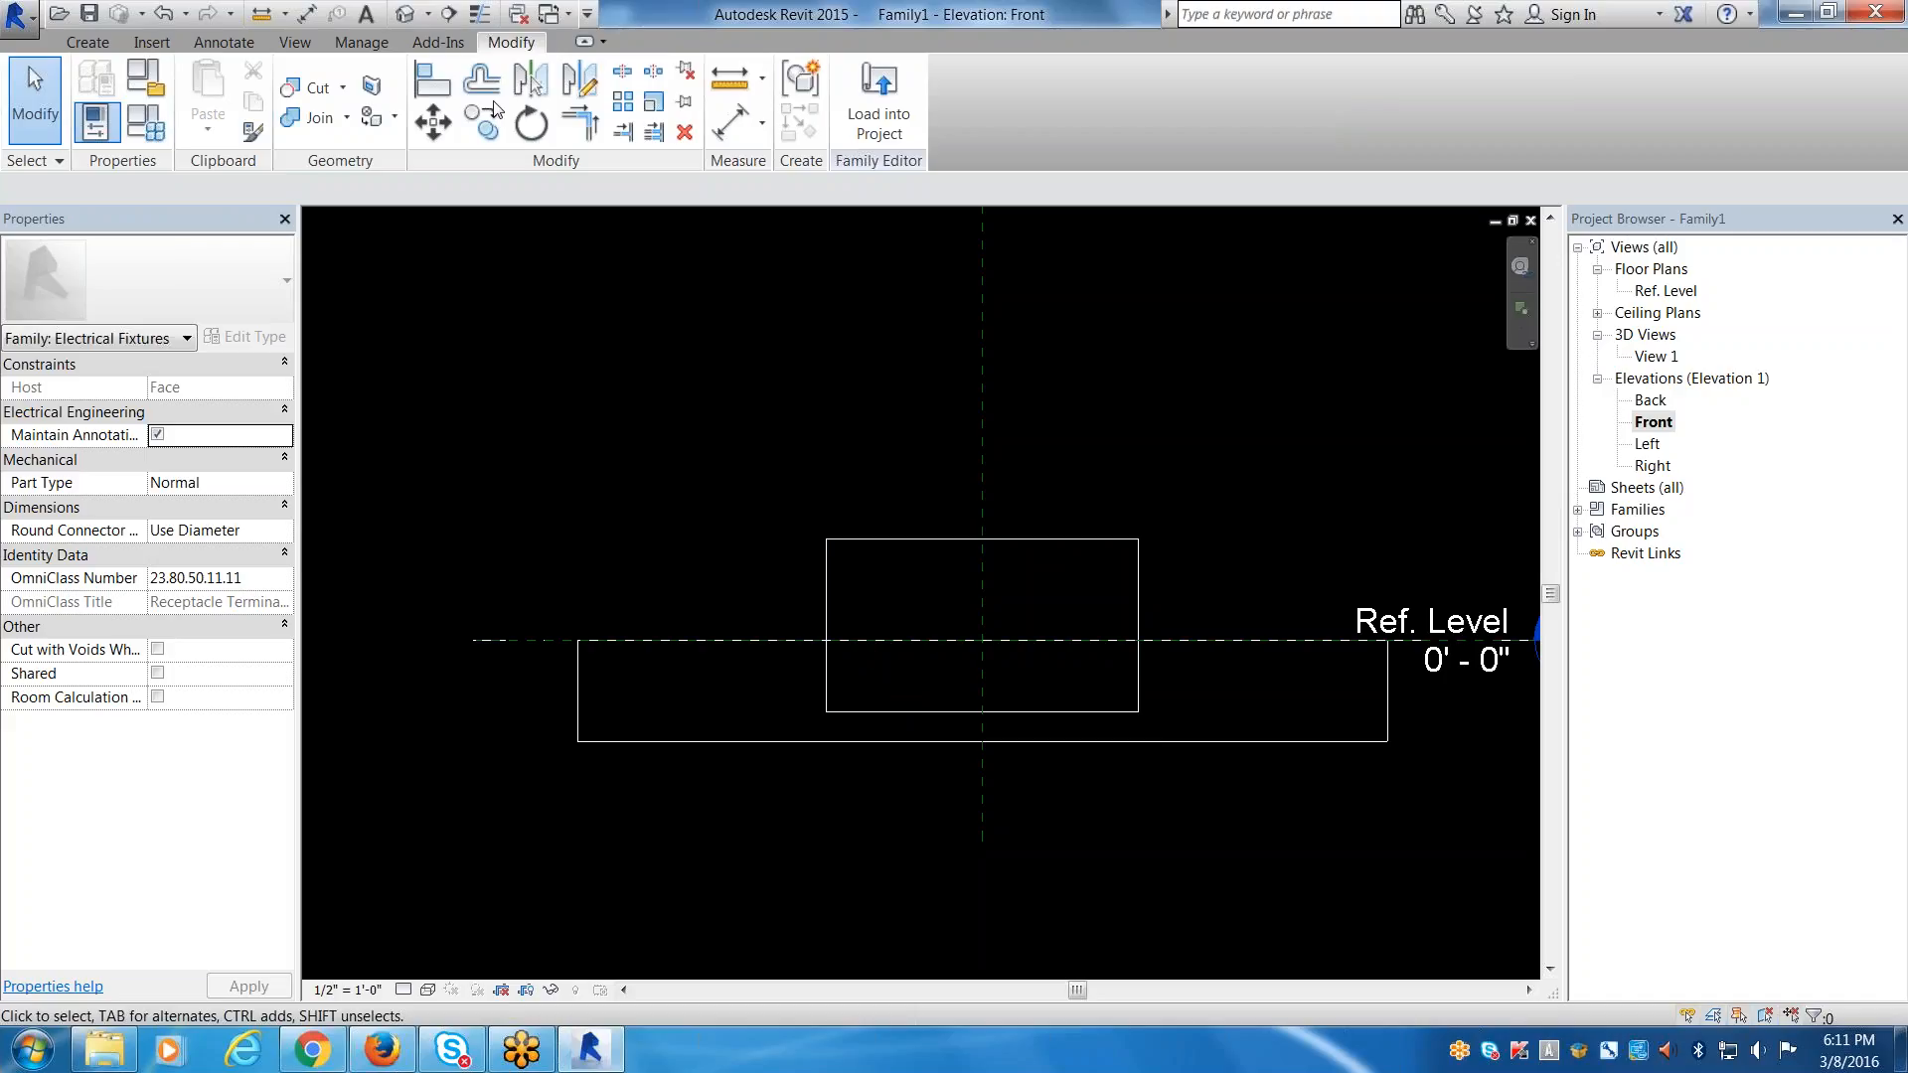
Align the extrusion's upper face to the Ref. Level line in the Front elevation, leaving the alignment unlocked.
left_click(434, 81)
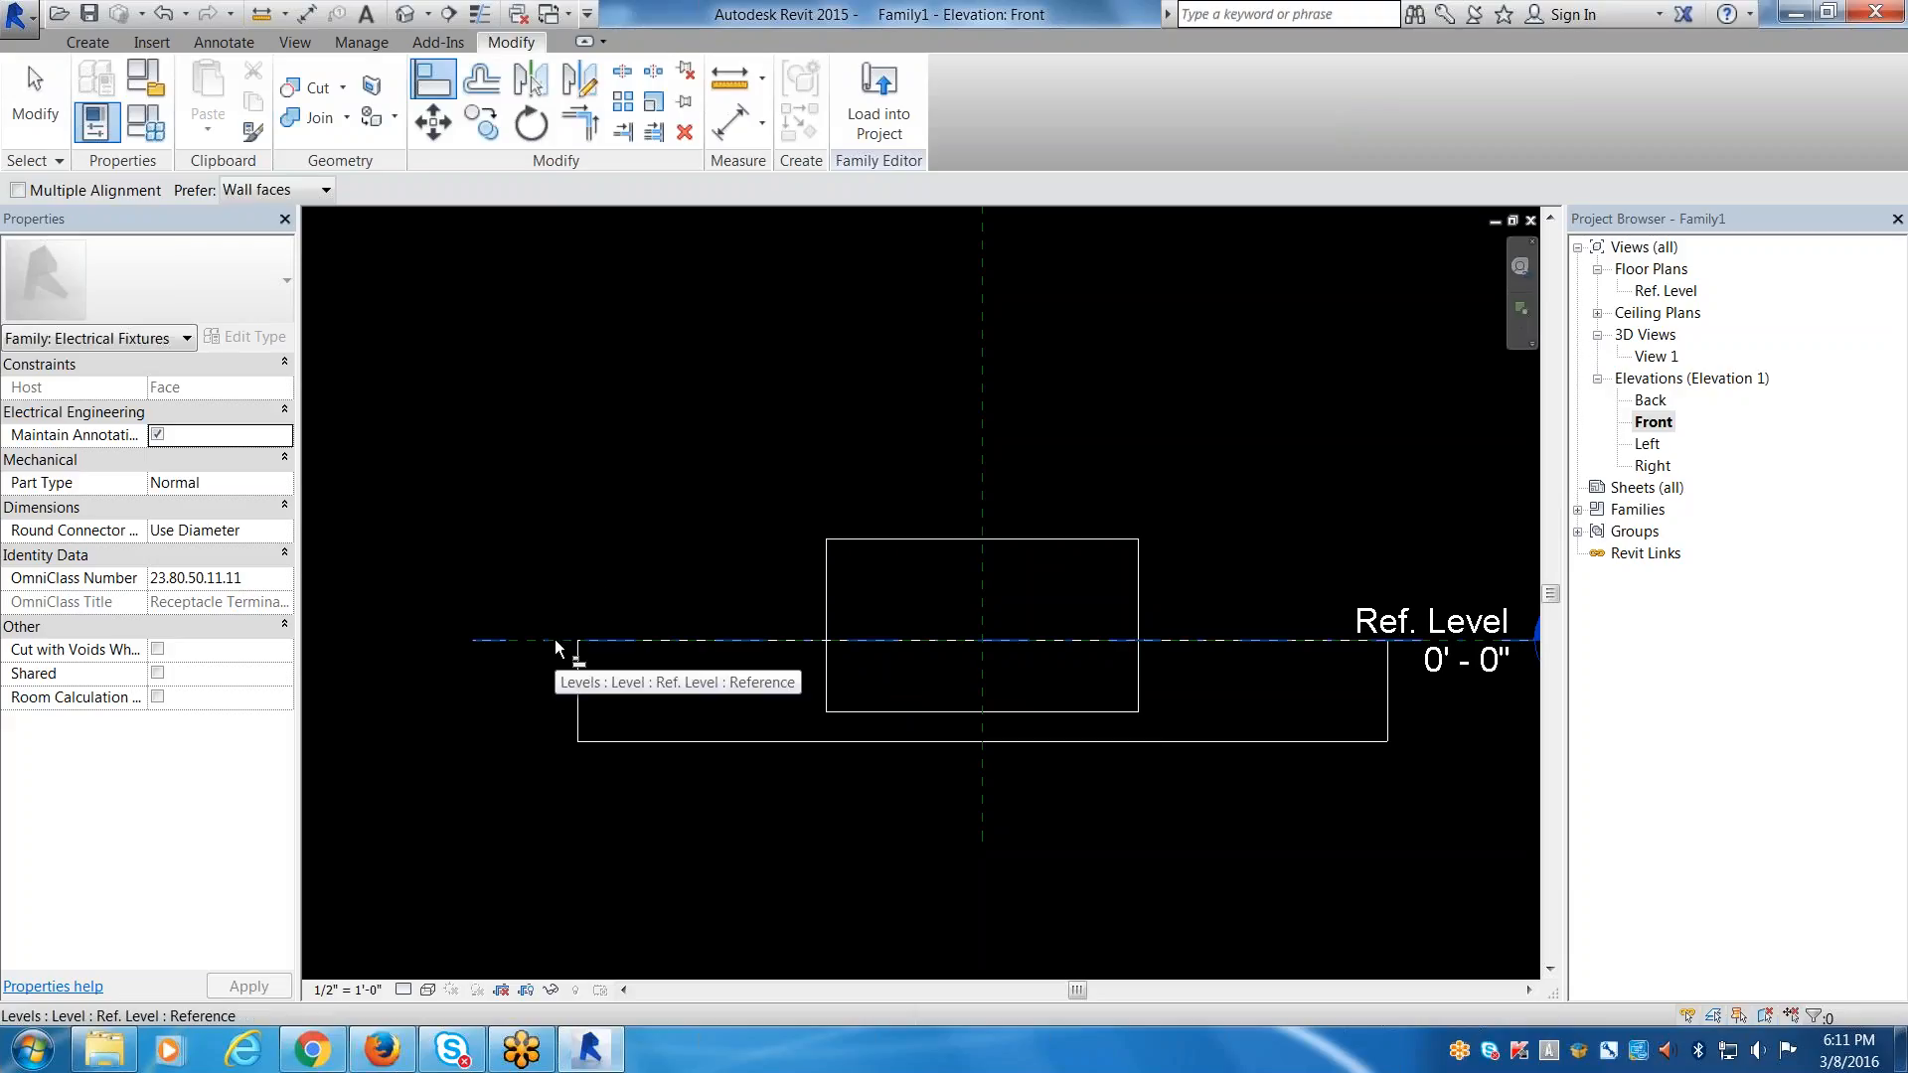
left_click(612, 640)
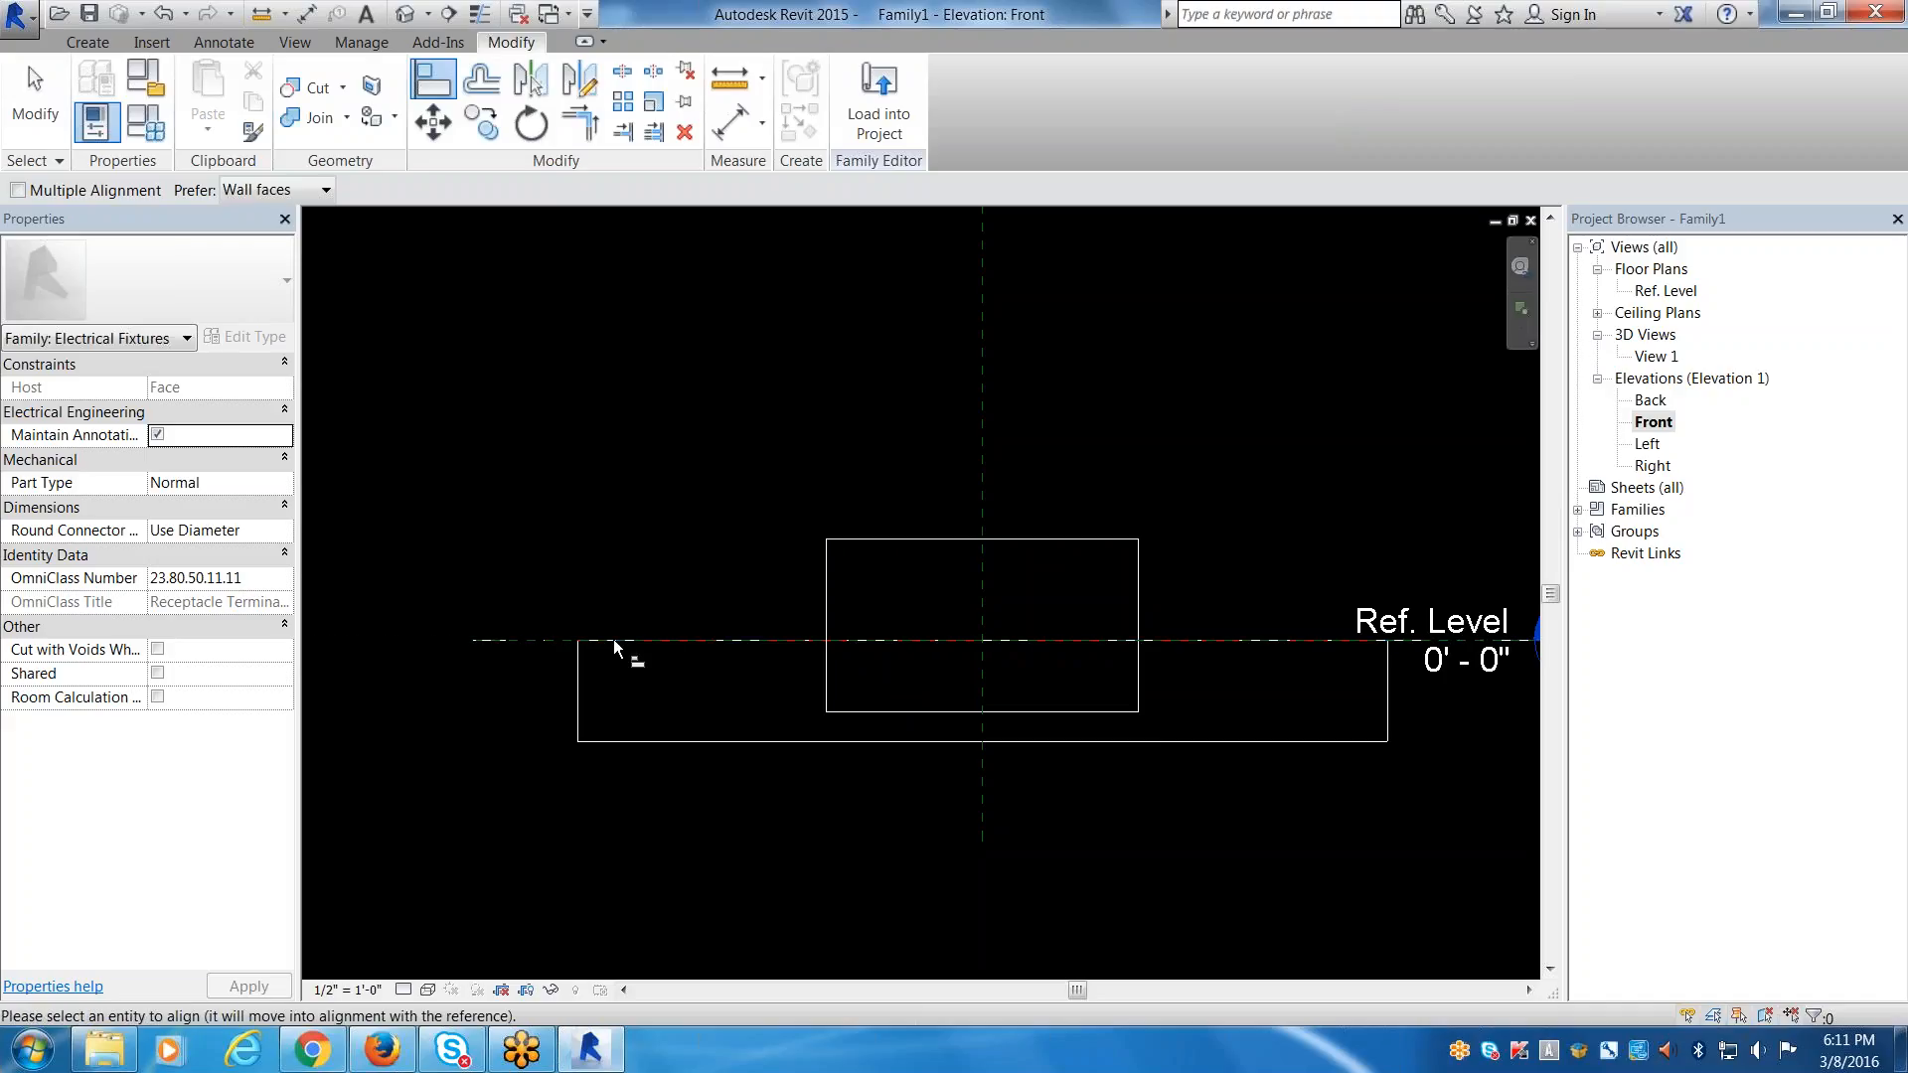
left_click(874, 539)
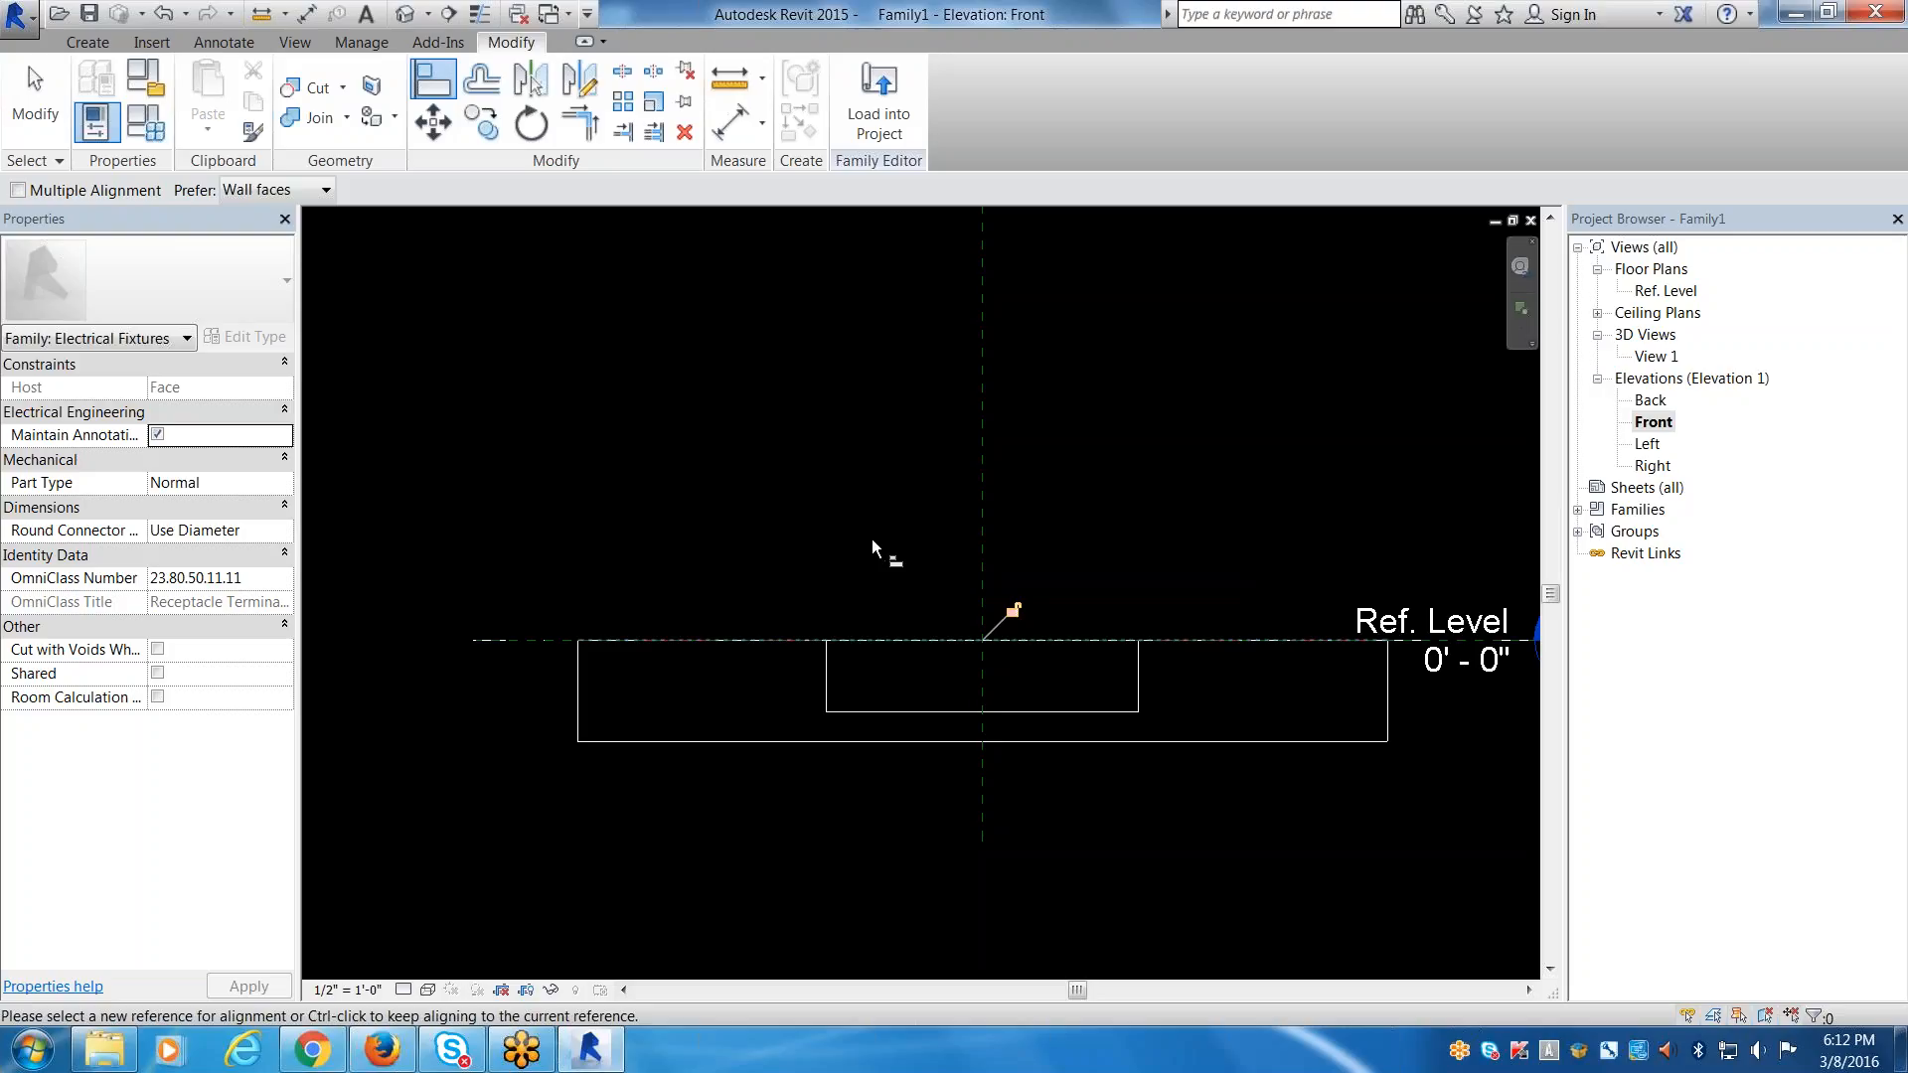
key("Escape")
key("Escape")
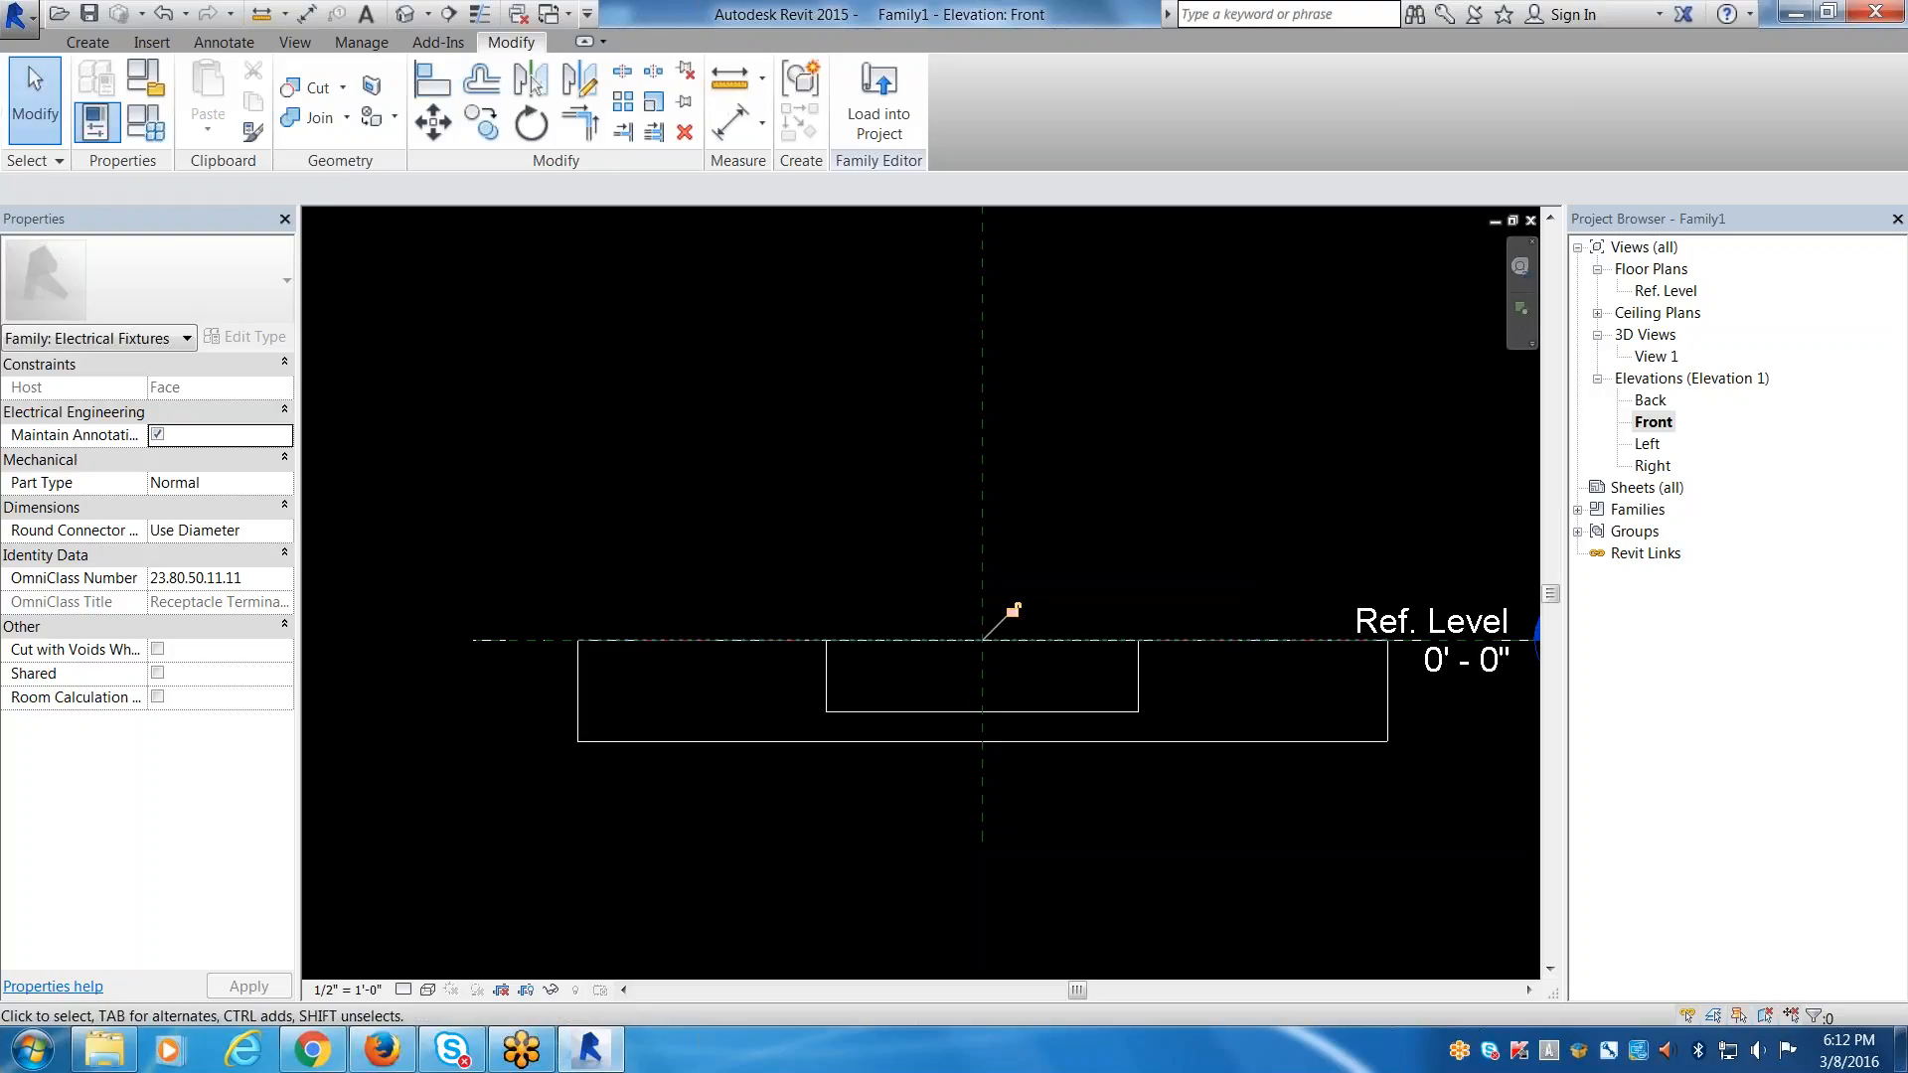
Open the Ref. Level floor plan with the whole host and extrusion in view.
double_click(1665, 290)
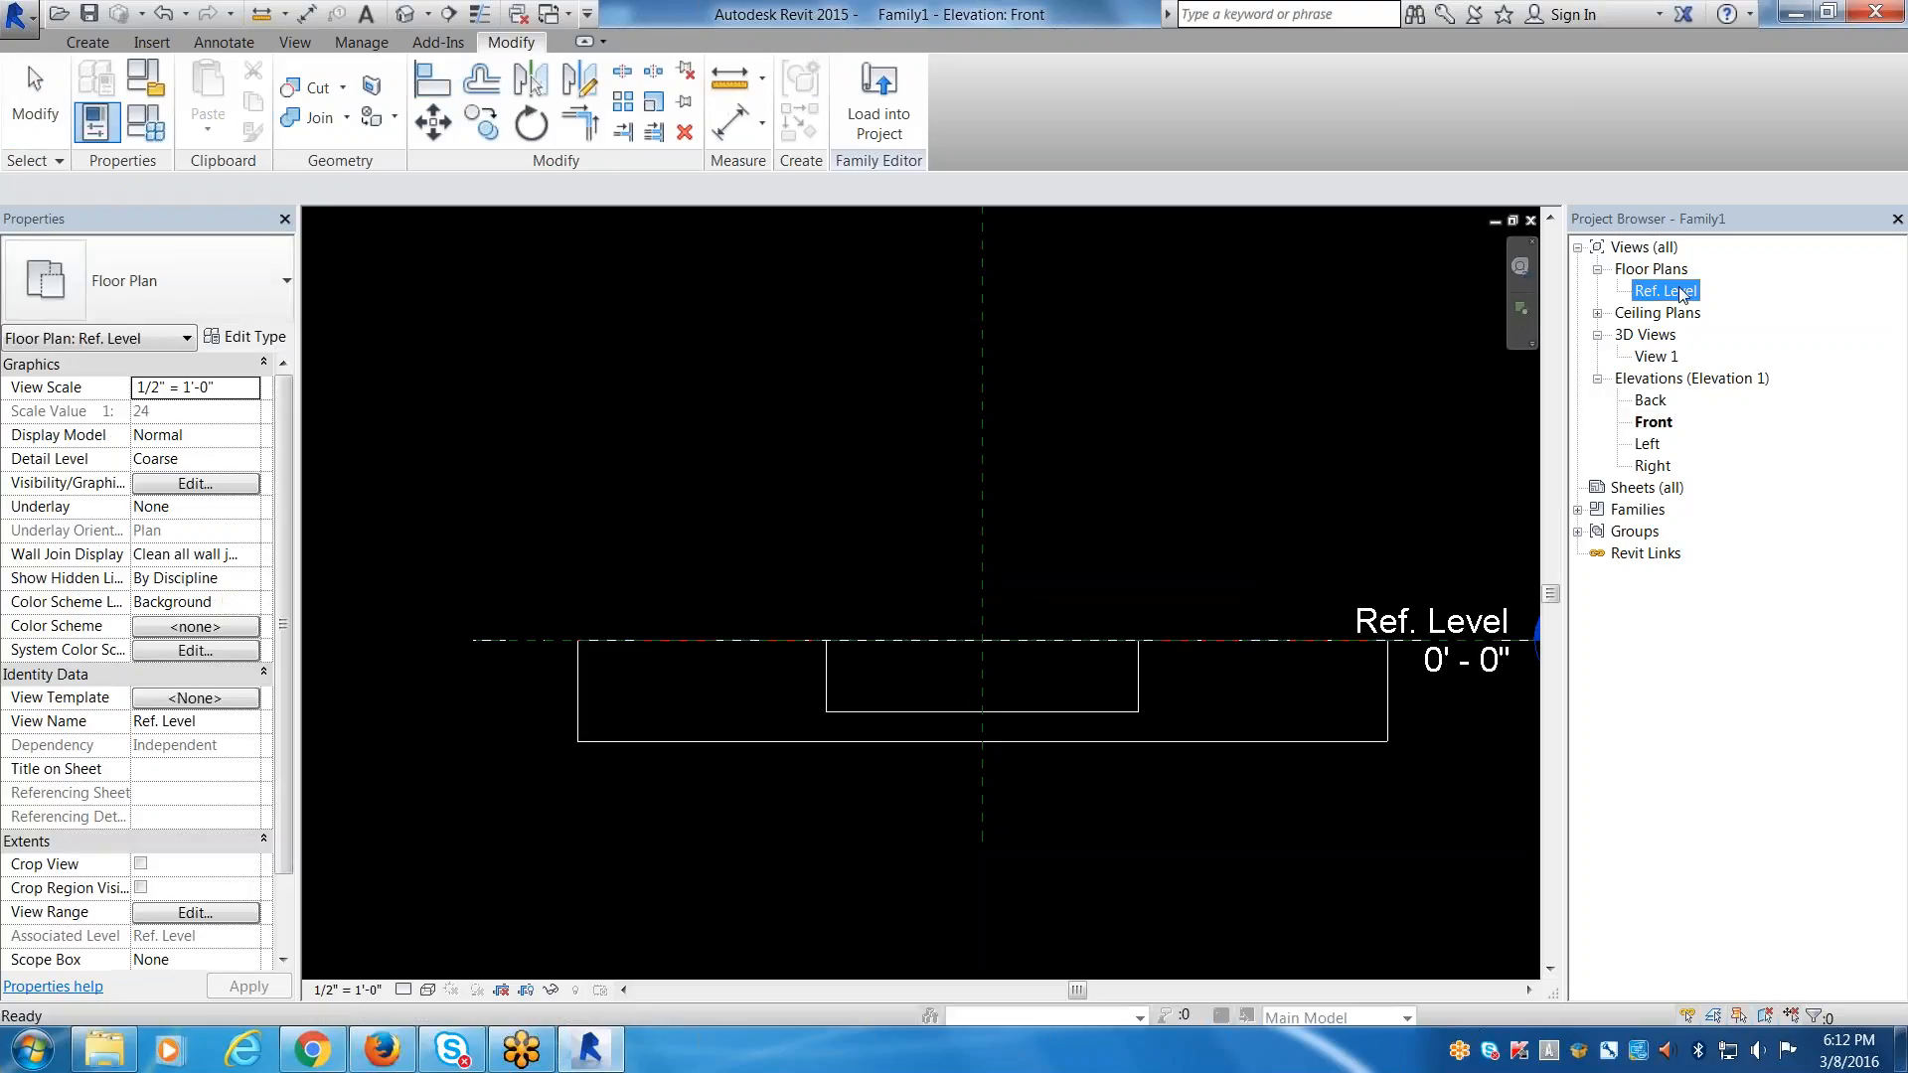
middle_click_drag(1292, 395, 1059, 424)
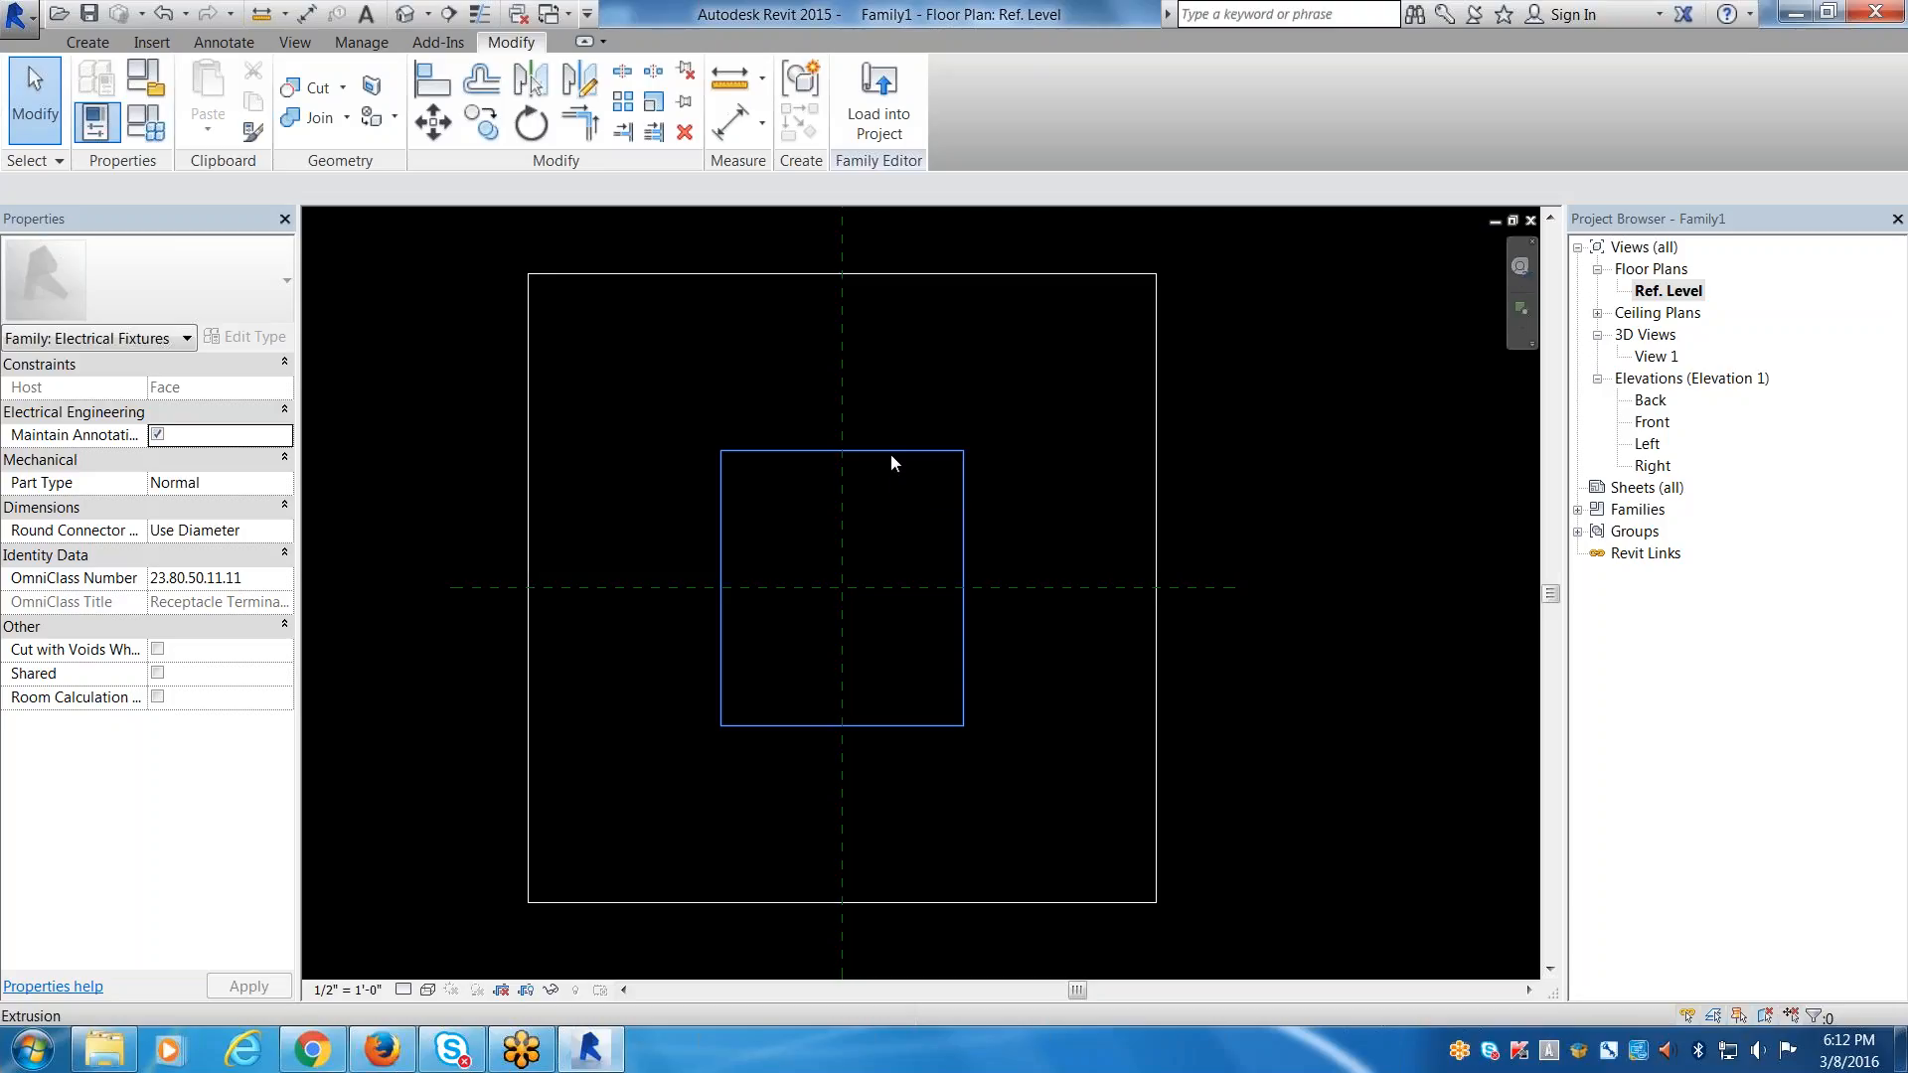
key("super")
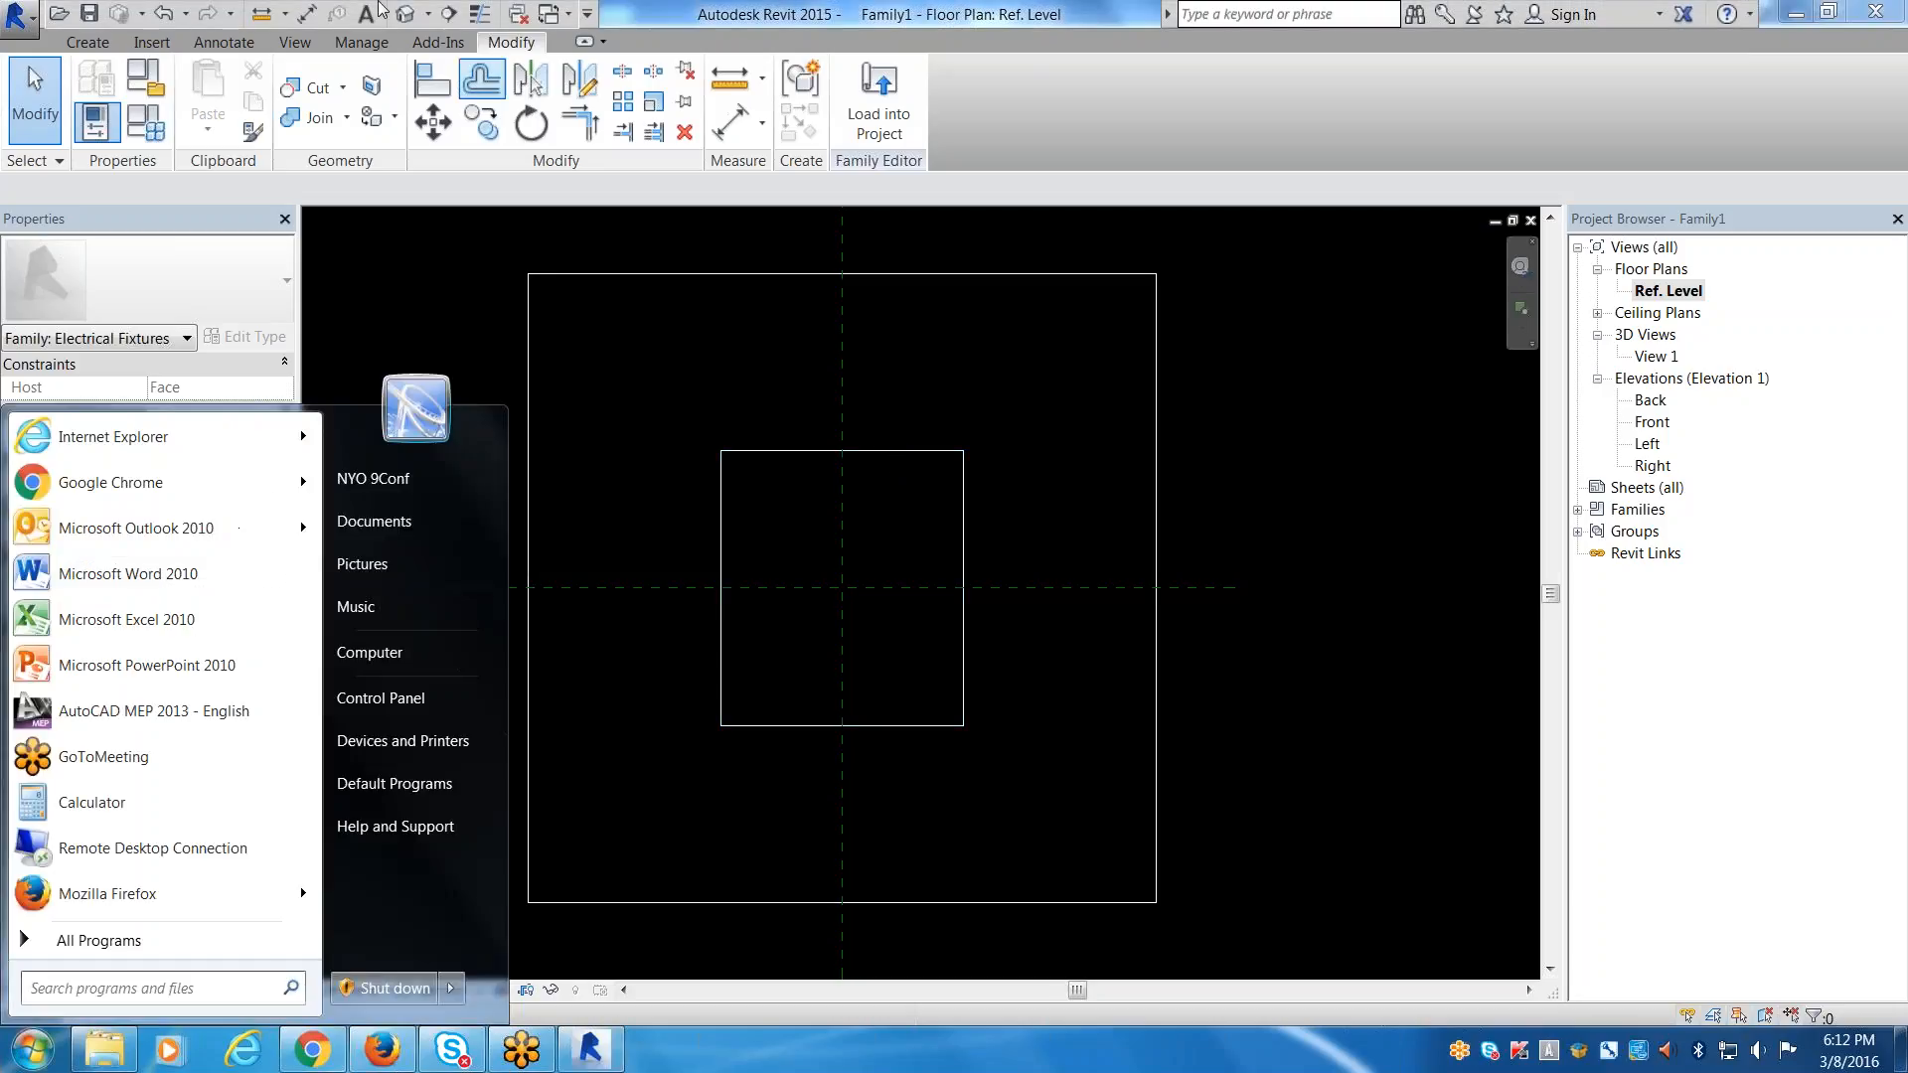
key("super")
Start a new extrusion and sketch a vertical line about 5' 2" long between the existing extrusion's left side and the host edge.
left_click(88, 42)
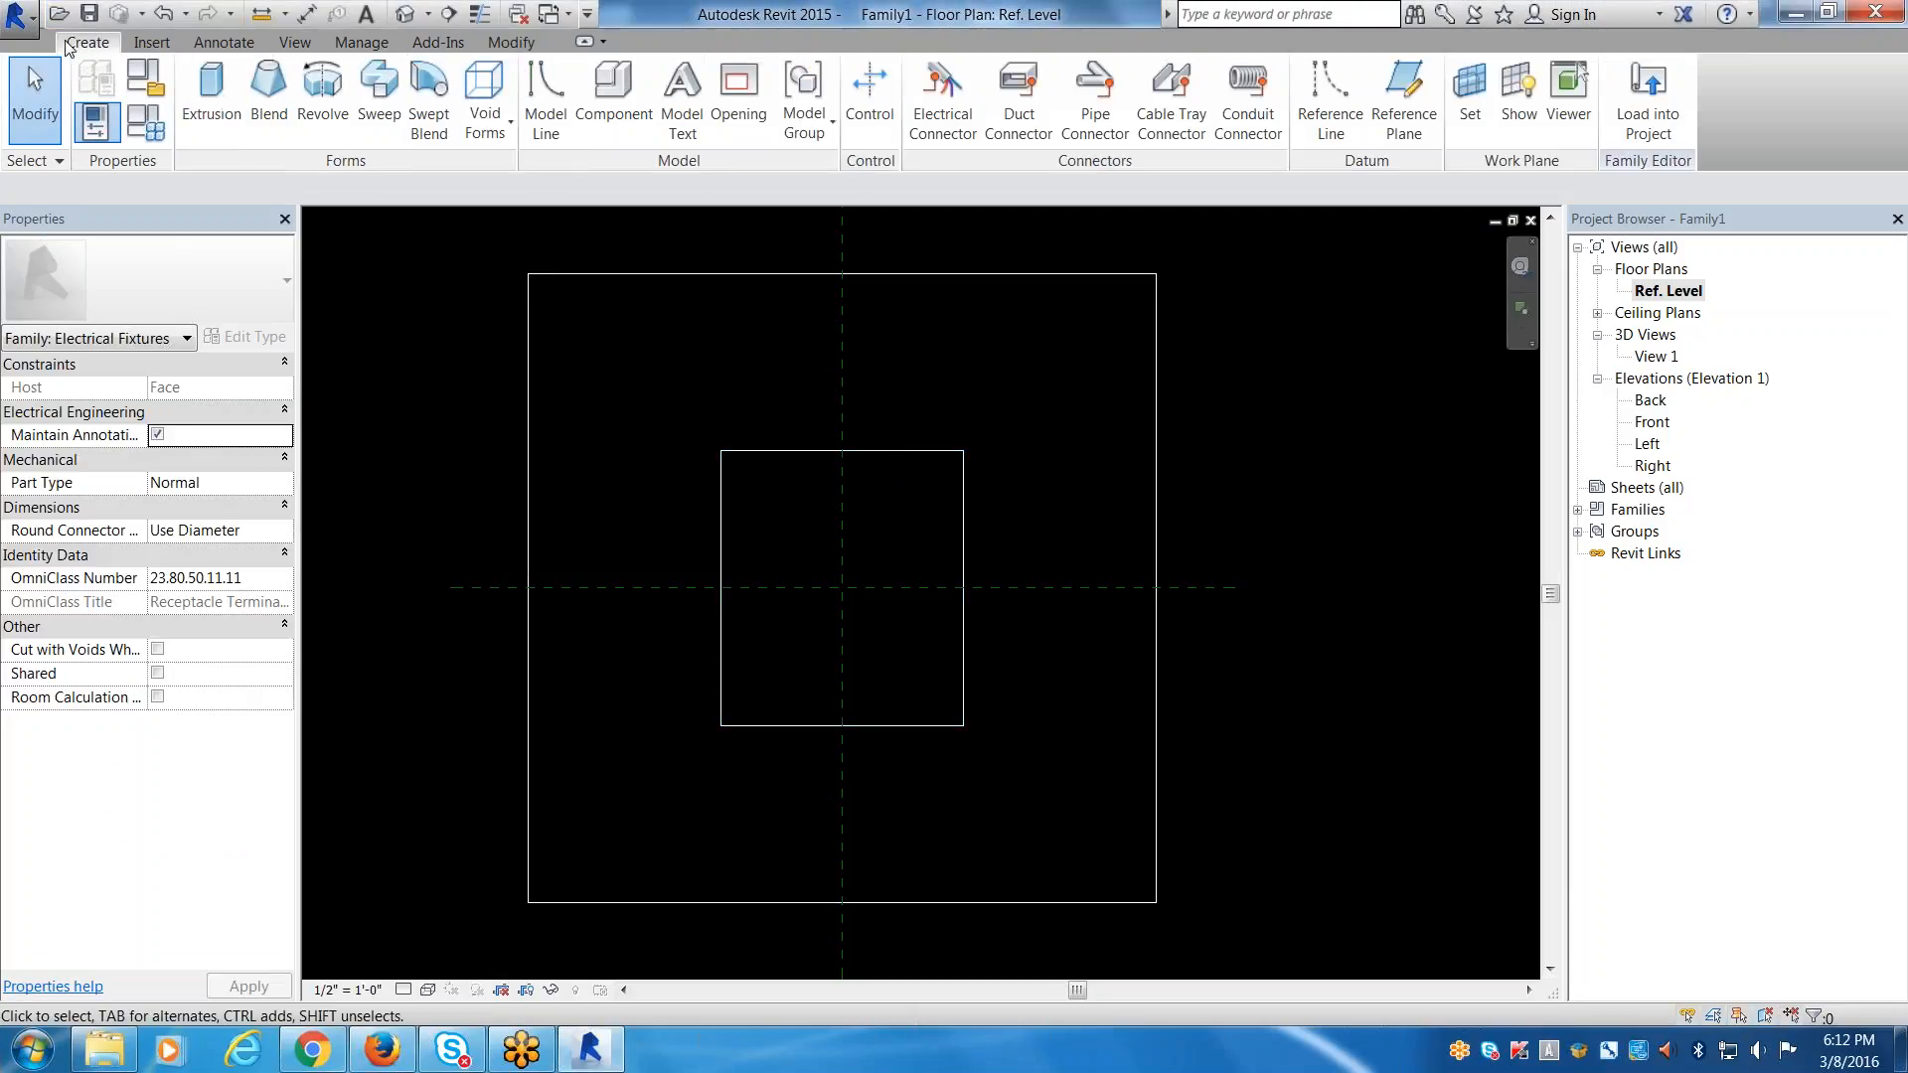
left_click(210, 95)
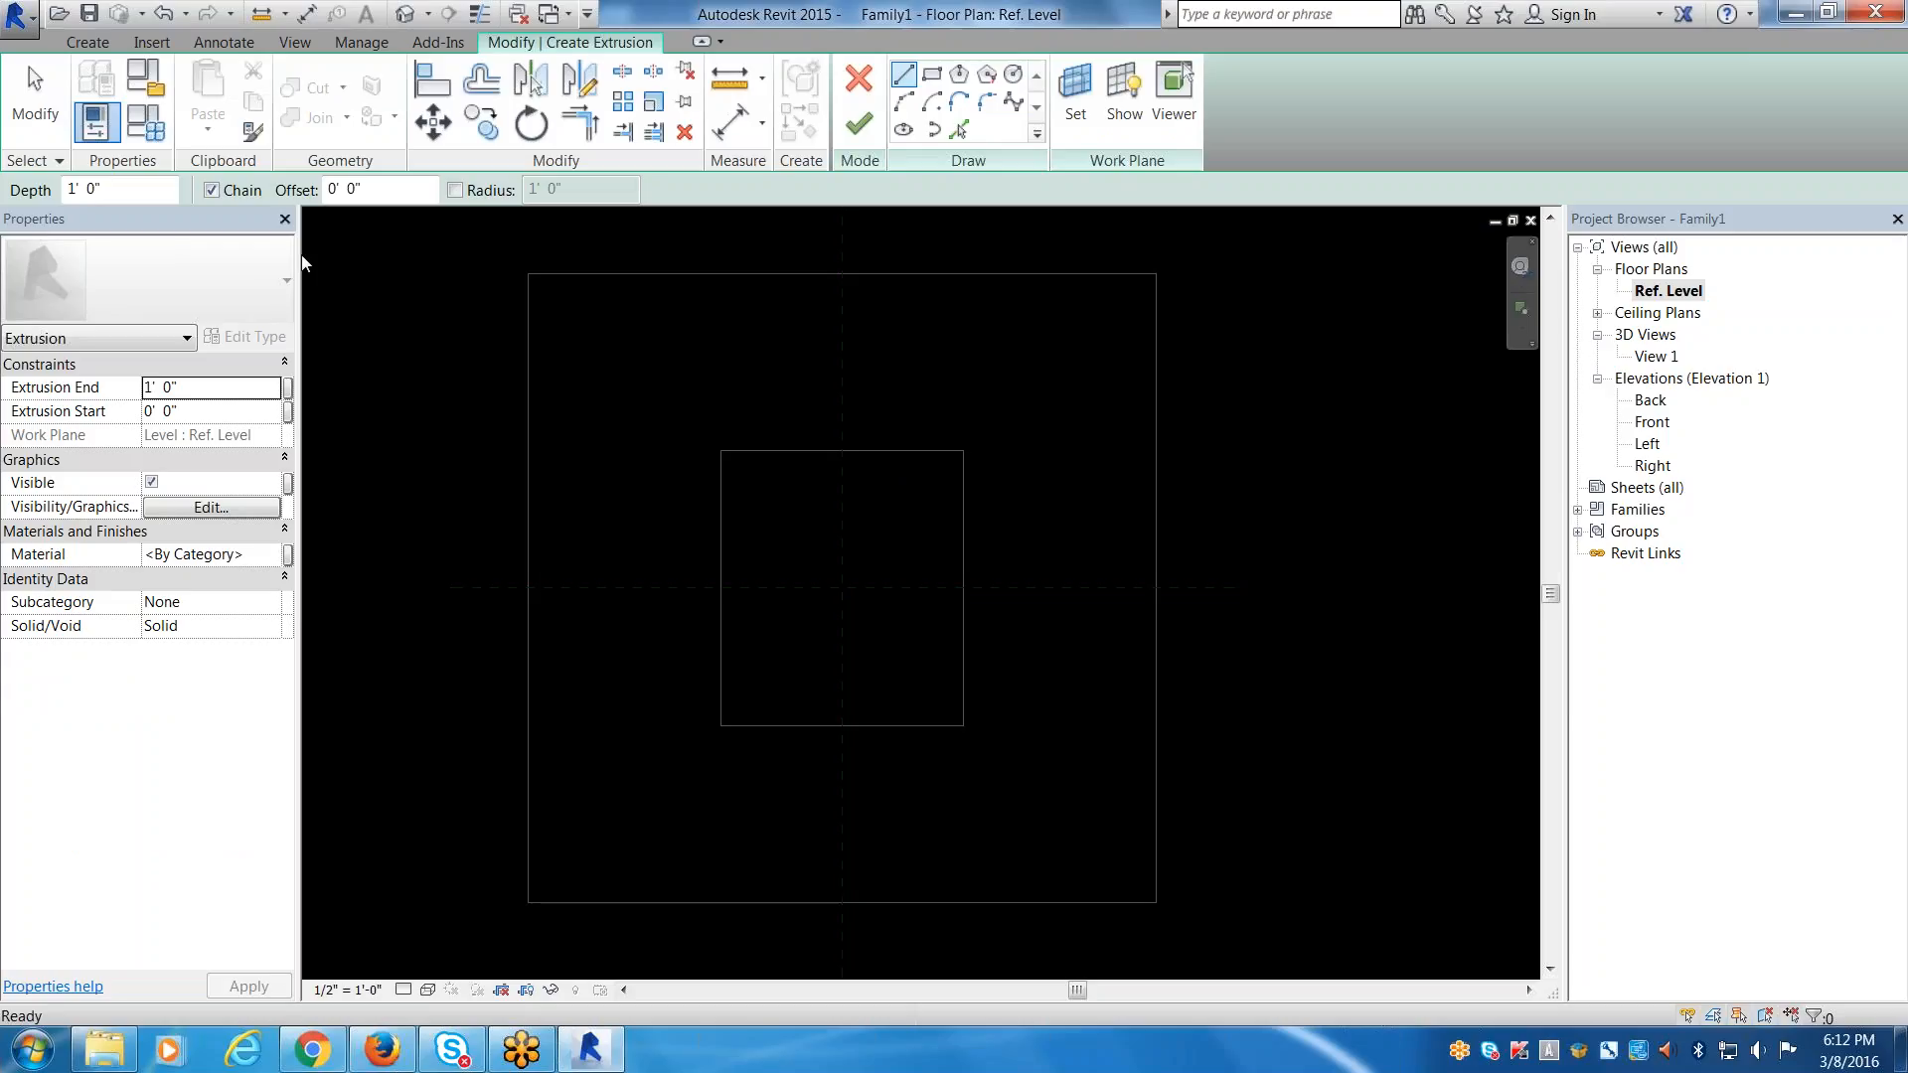
key("Escape")
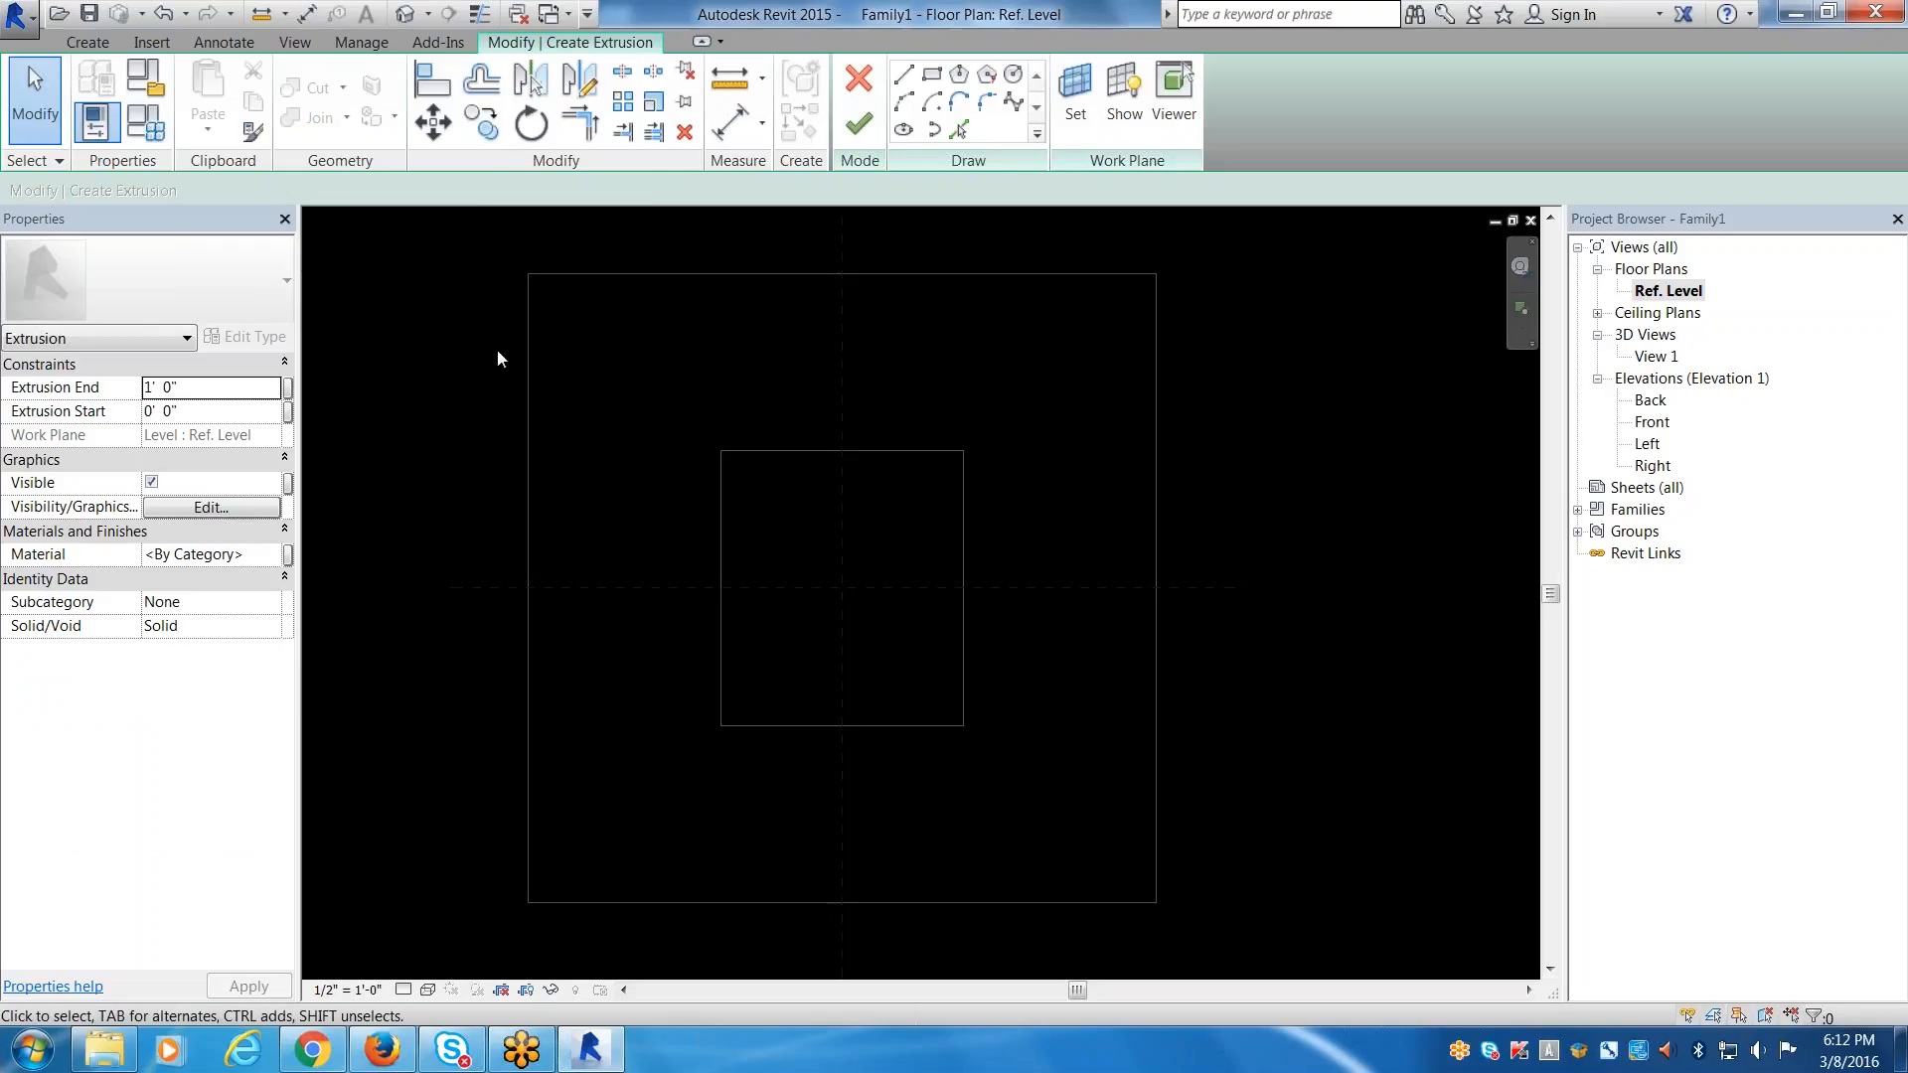
left_click(911, 88)
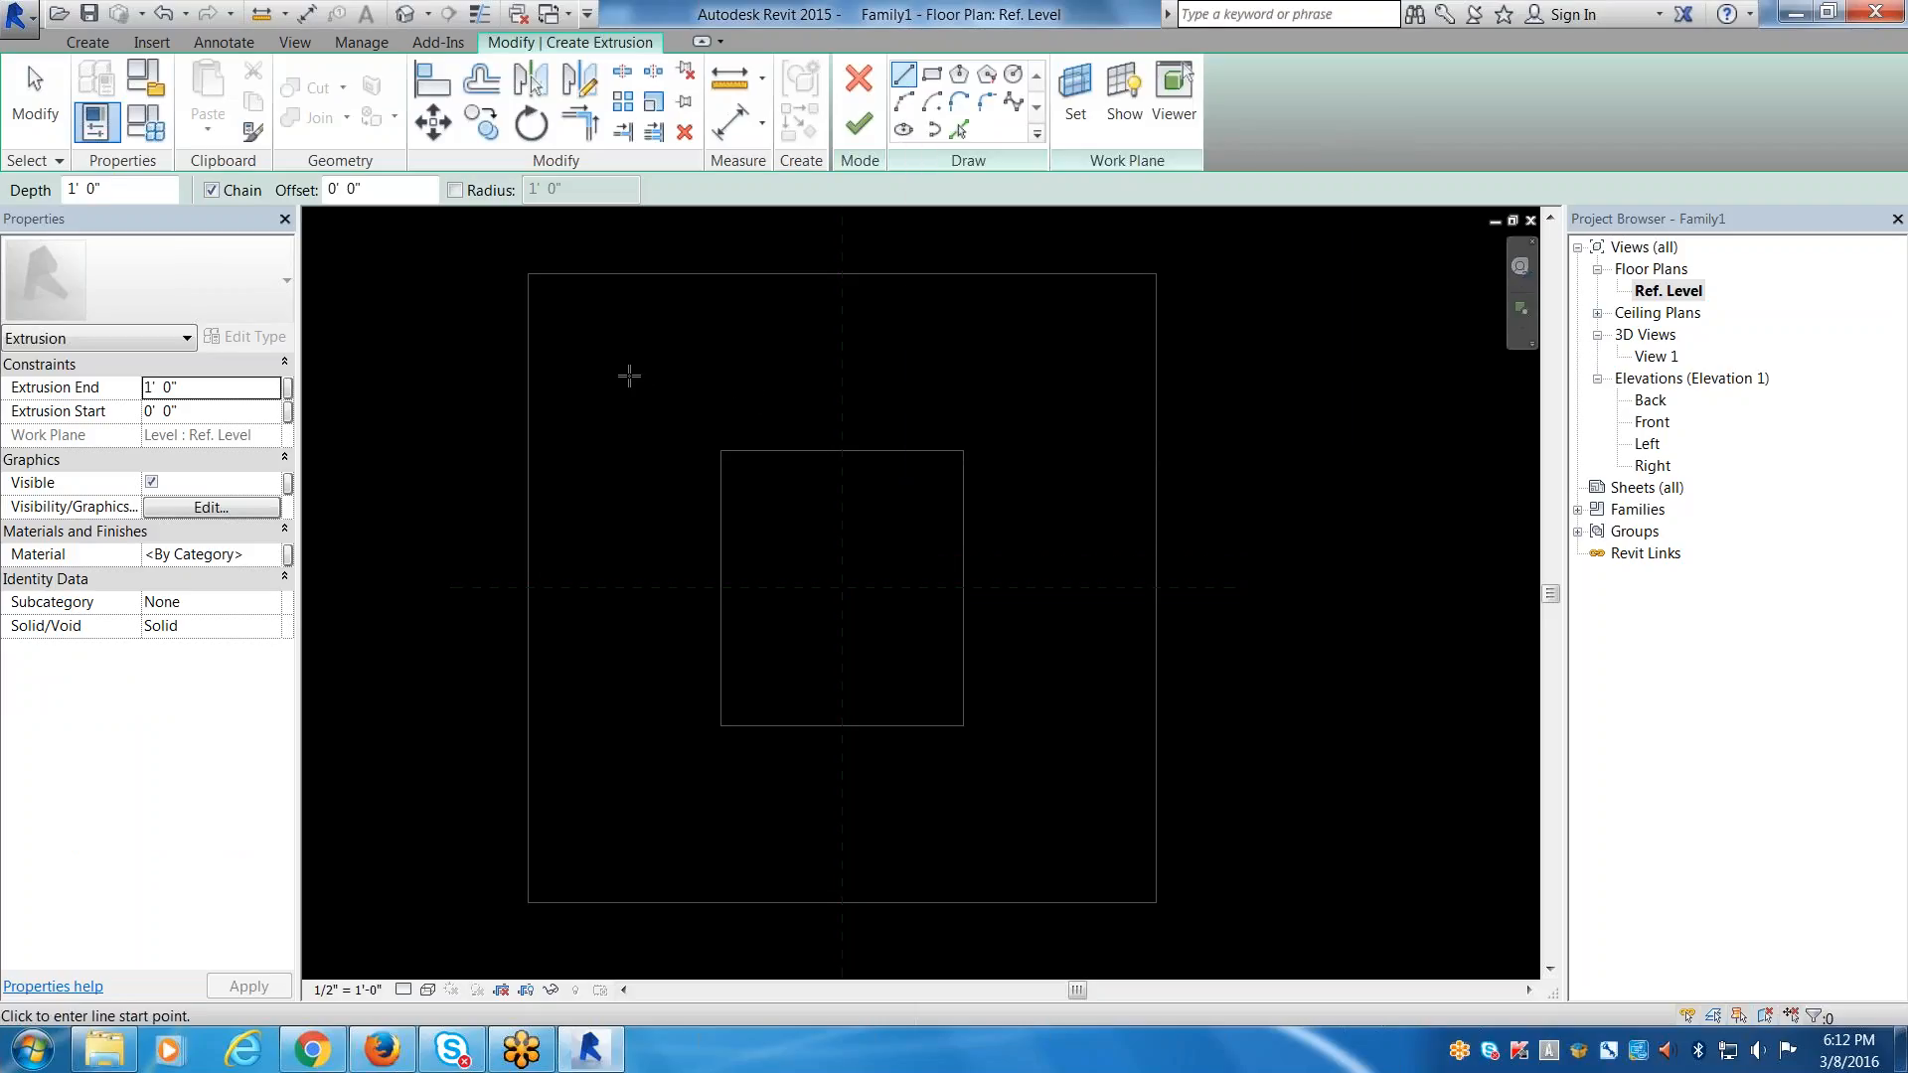
left_click(629, 367)
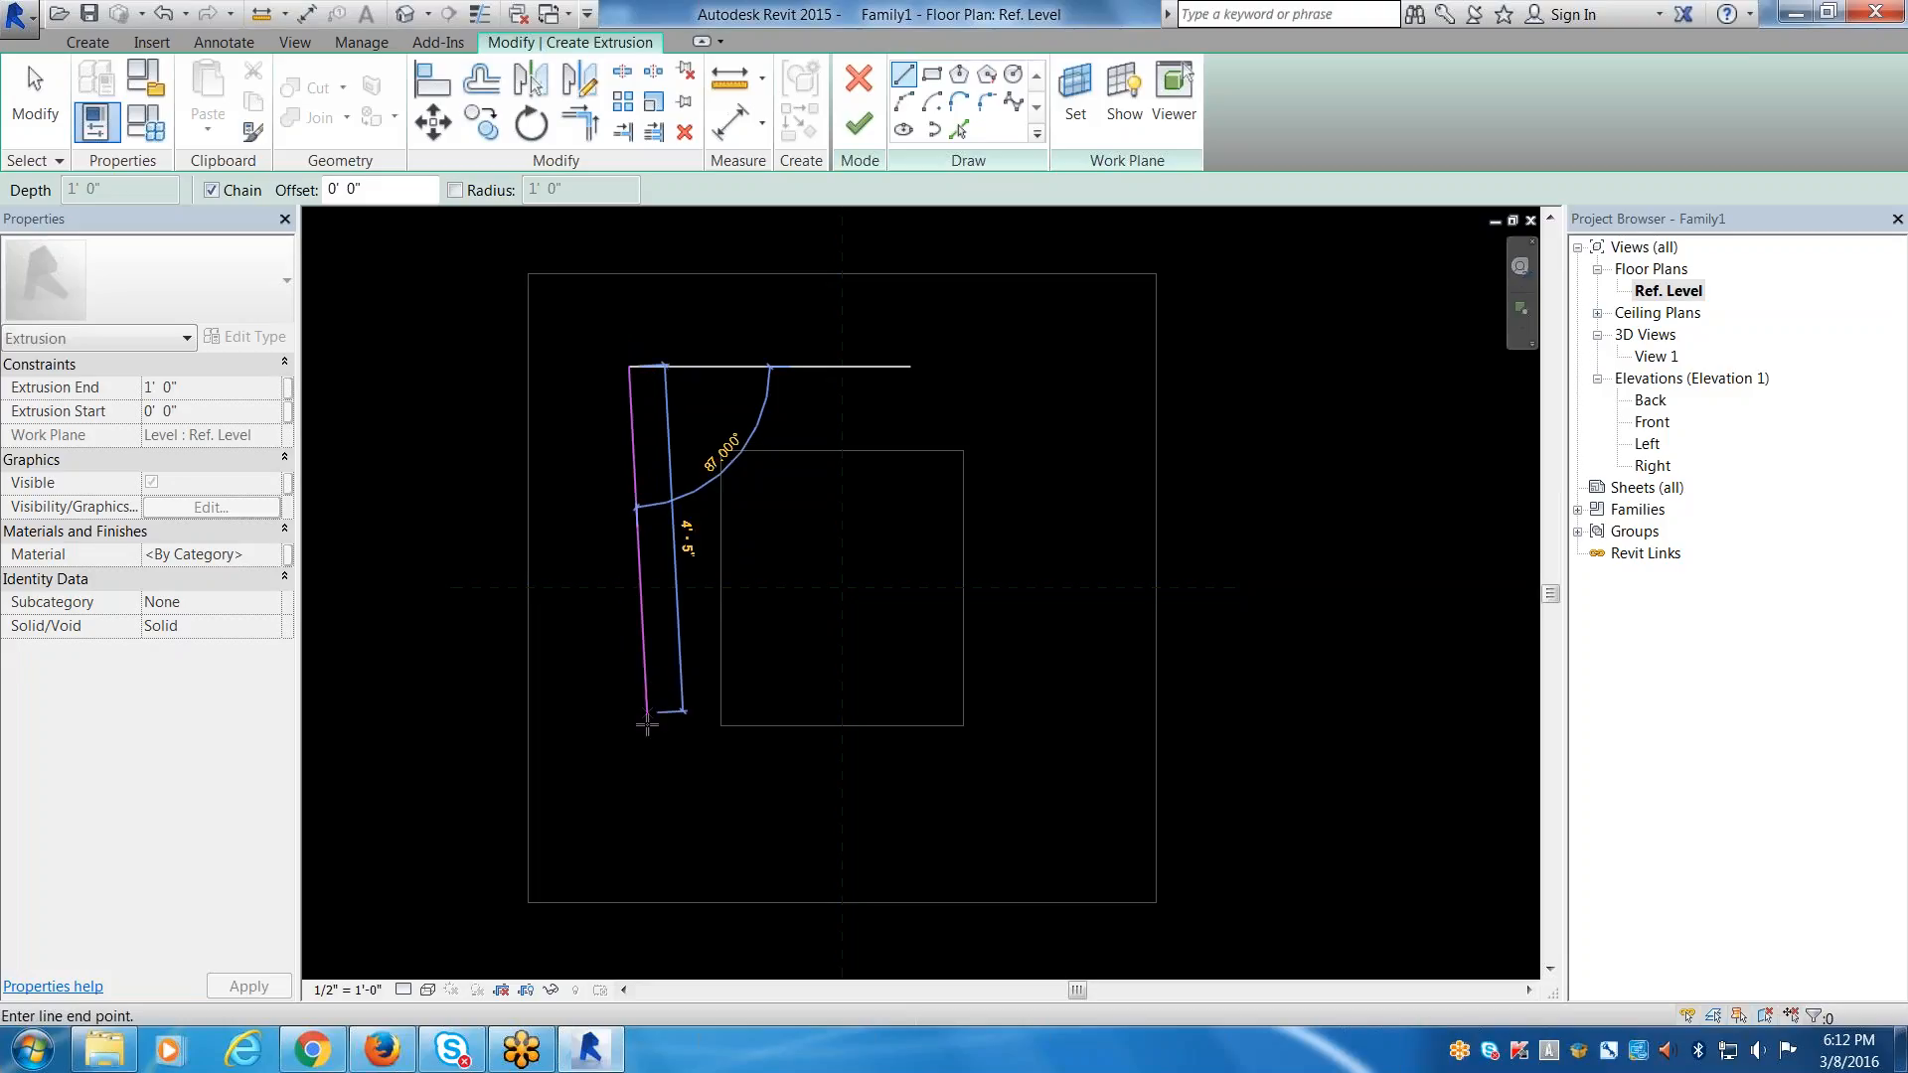
key("Escape")
key("Escape")
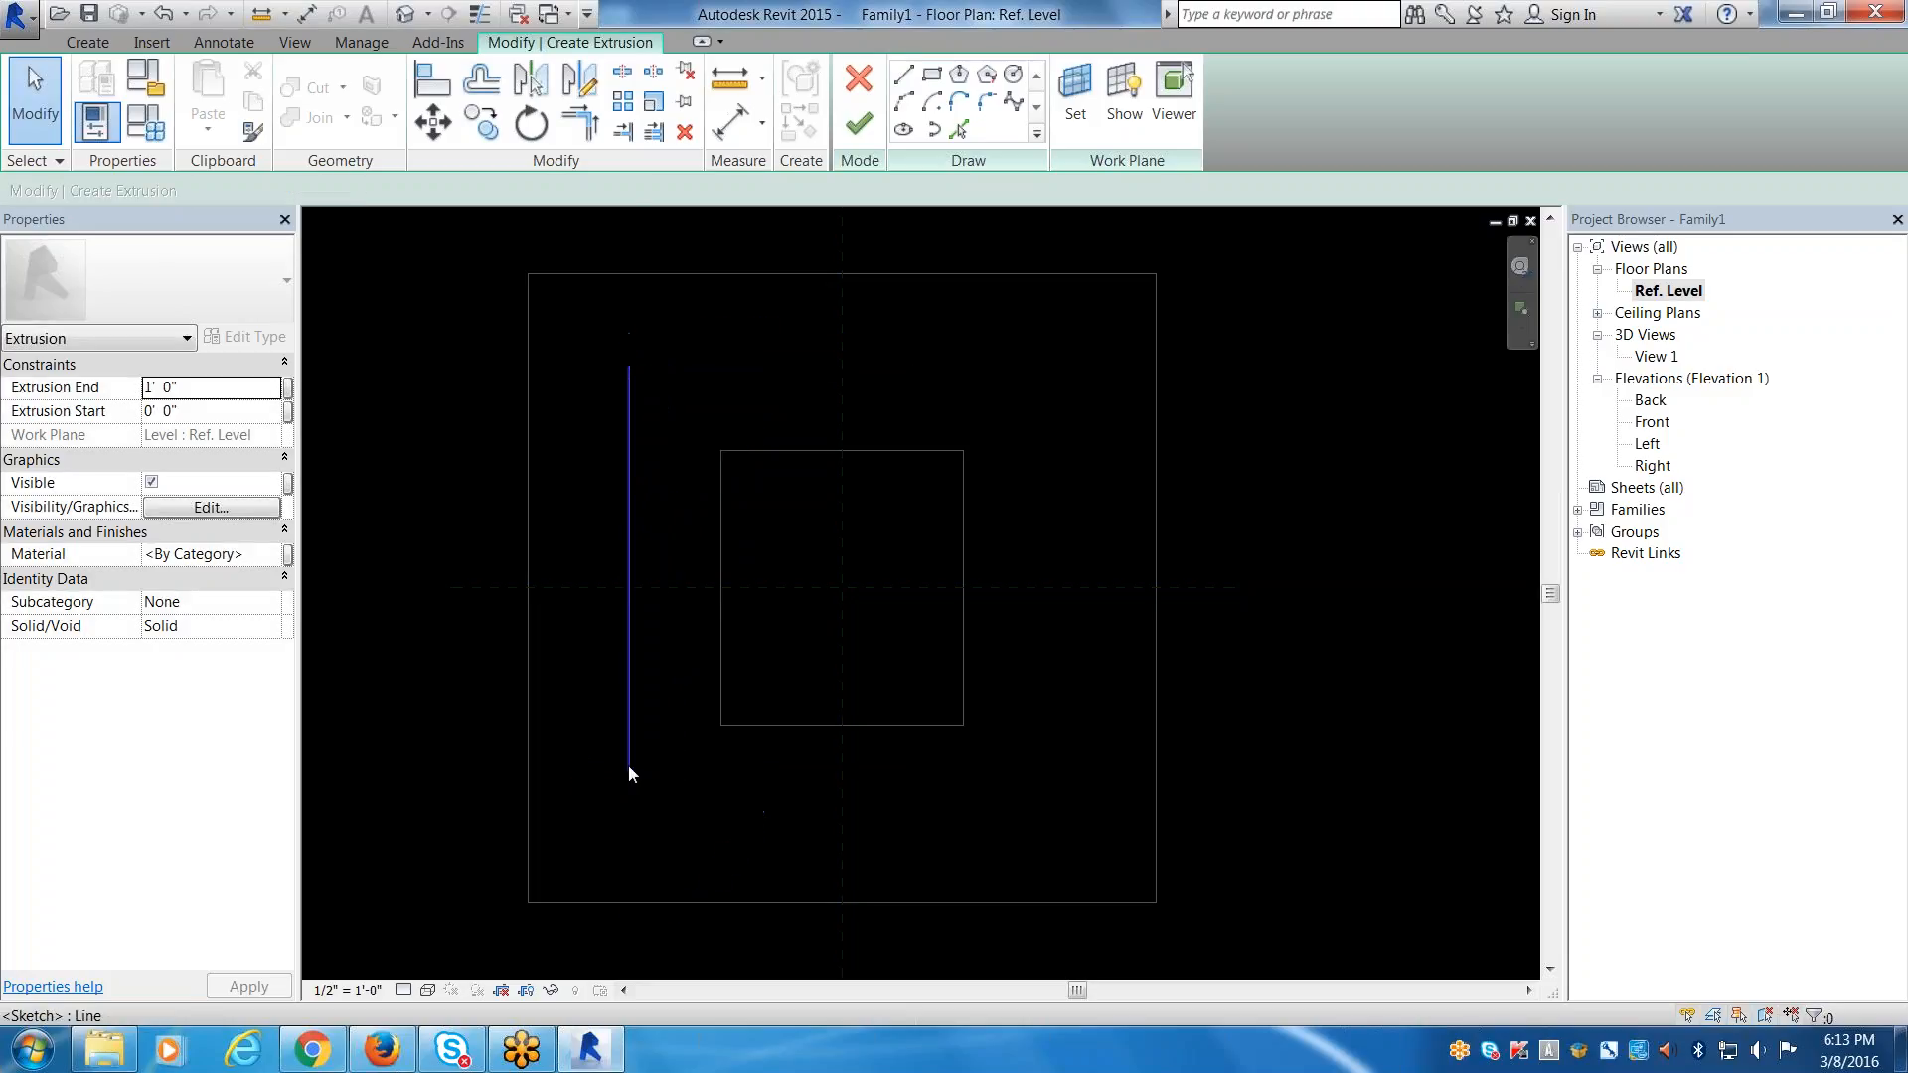
Mirror a copy of the 5' 2" vertical sketch line about the vertical center reference plane.
left_click(629, 403)
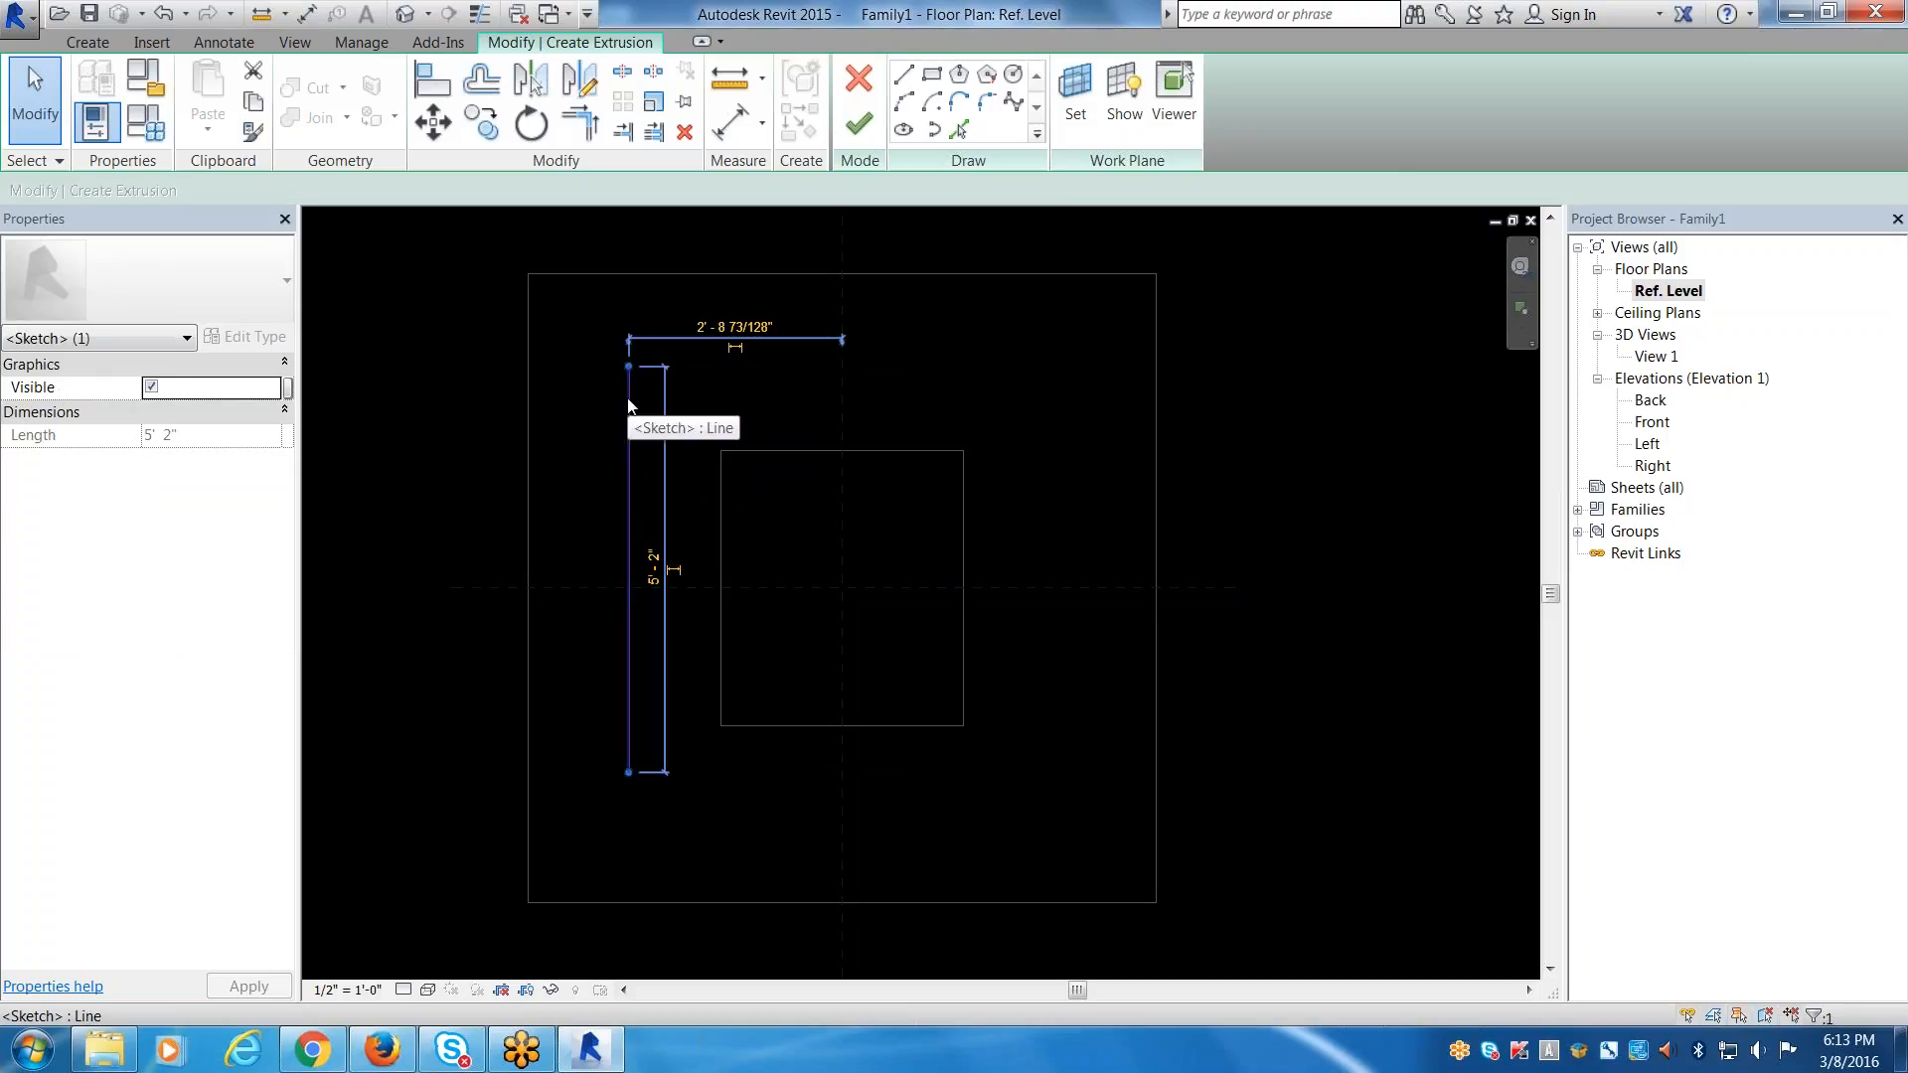
key("m")
key("m")
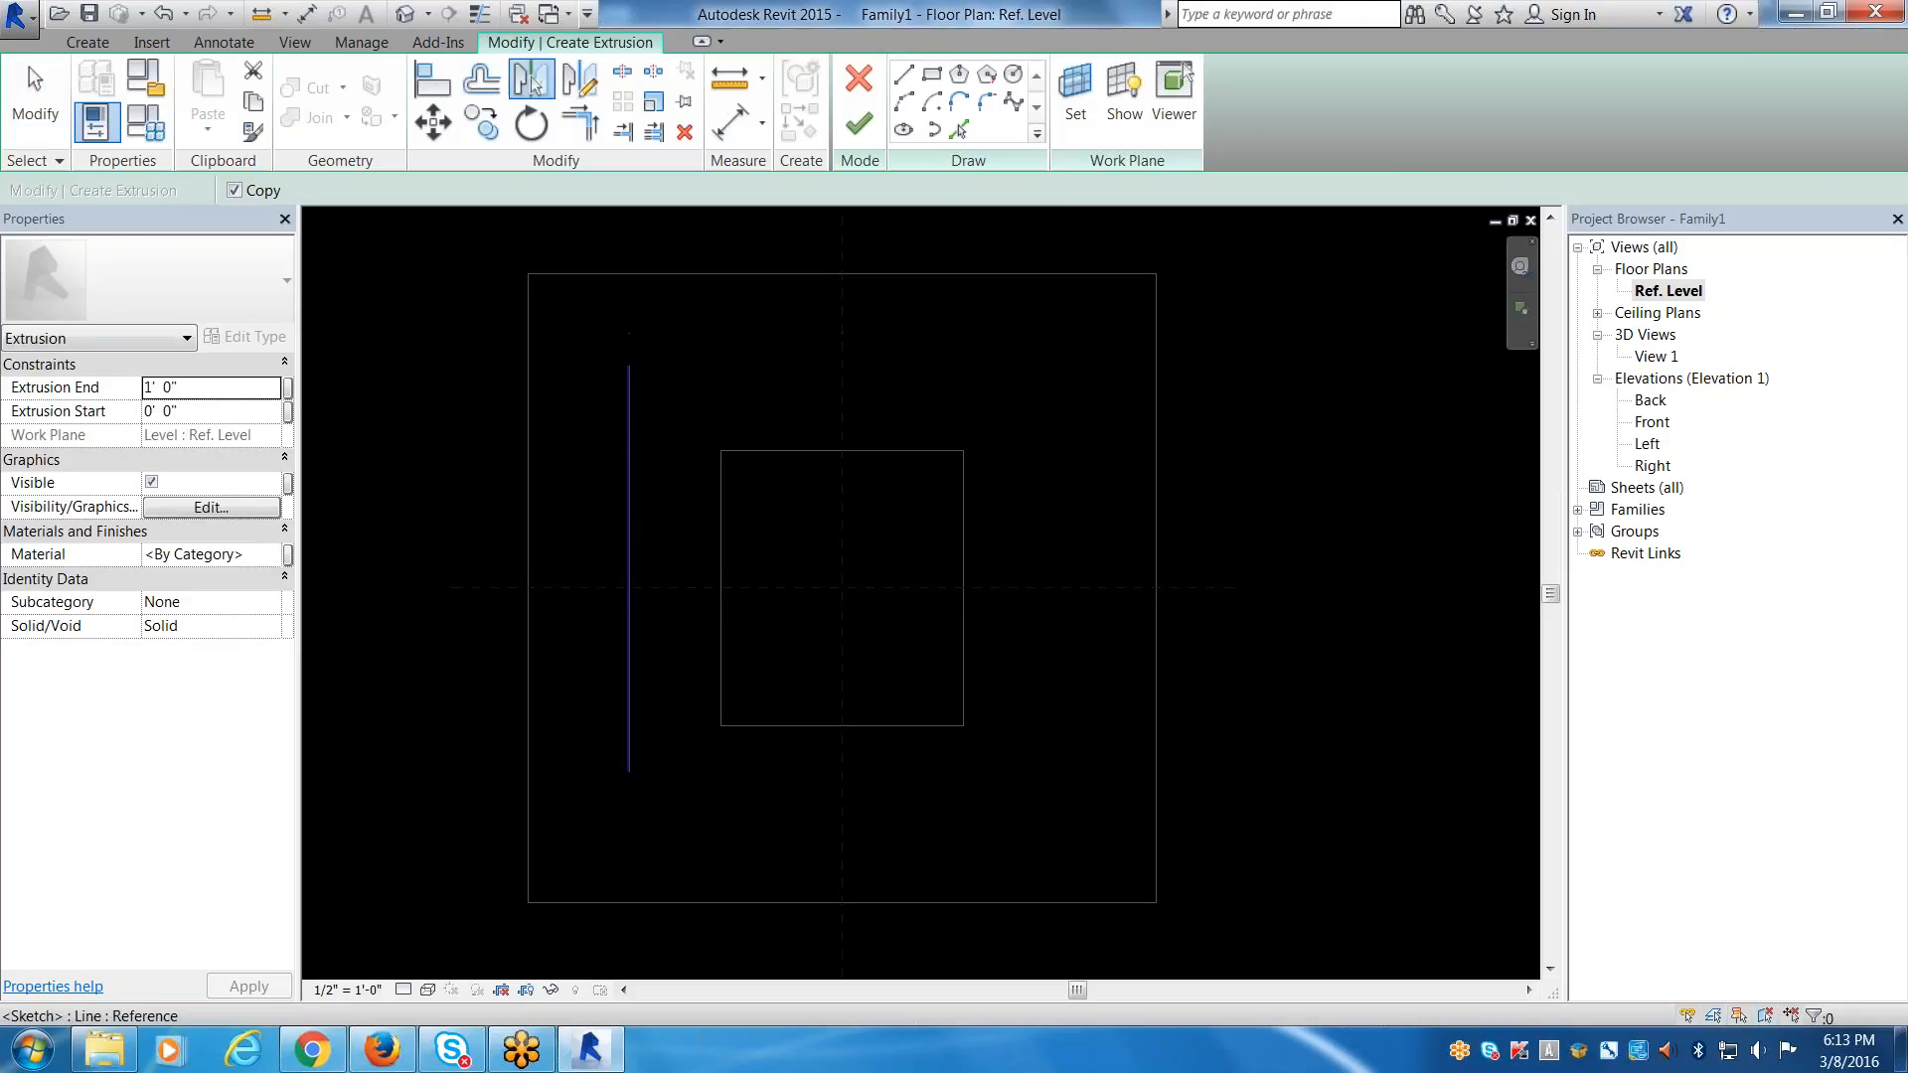
left_click(840, 419)
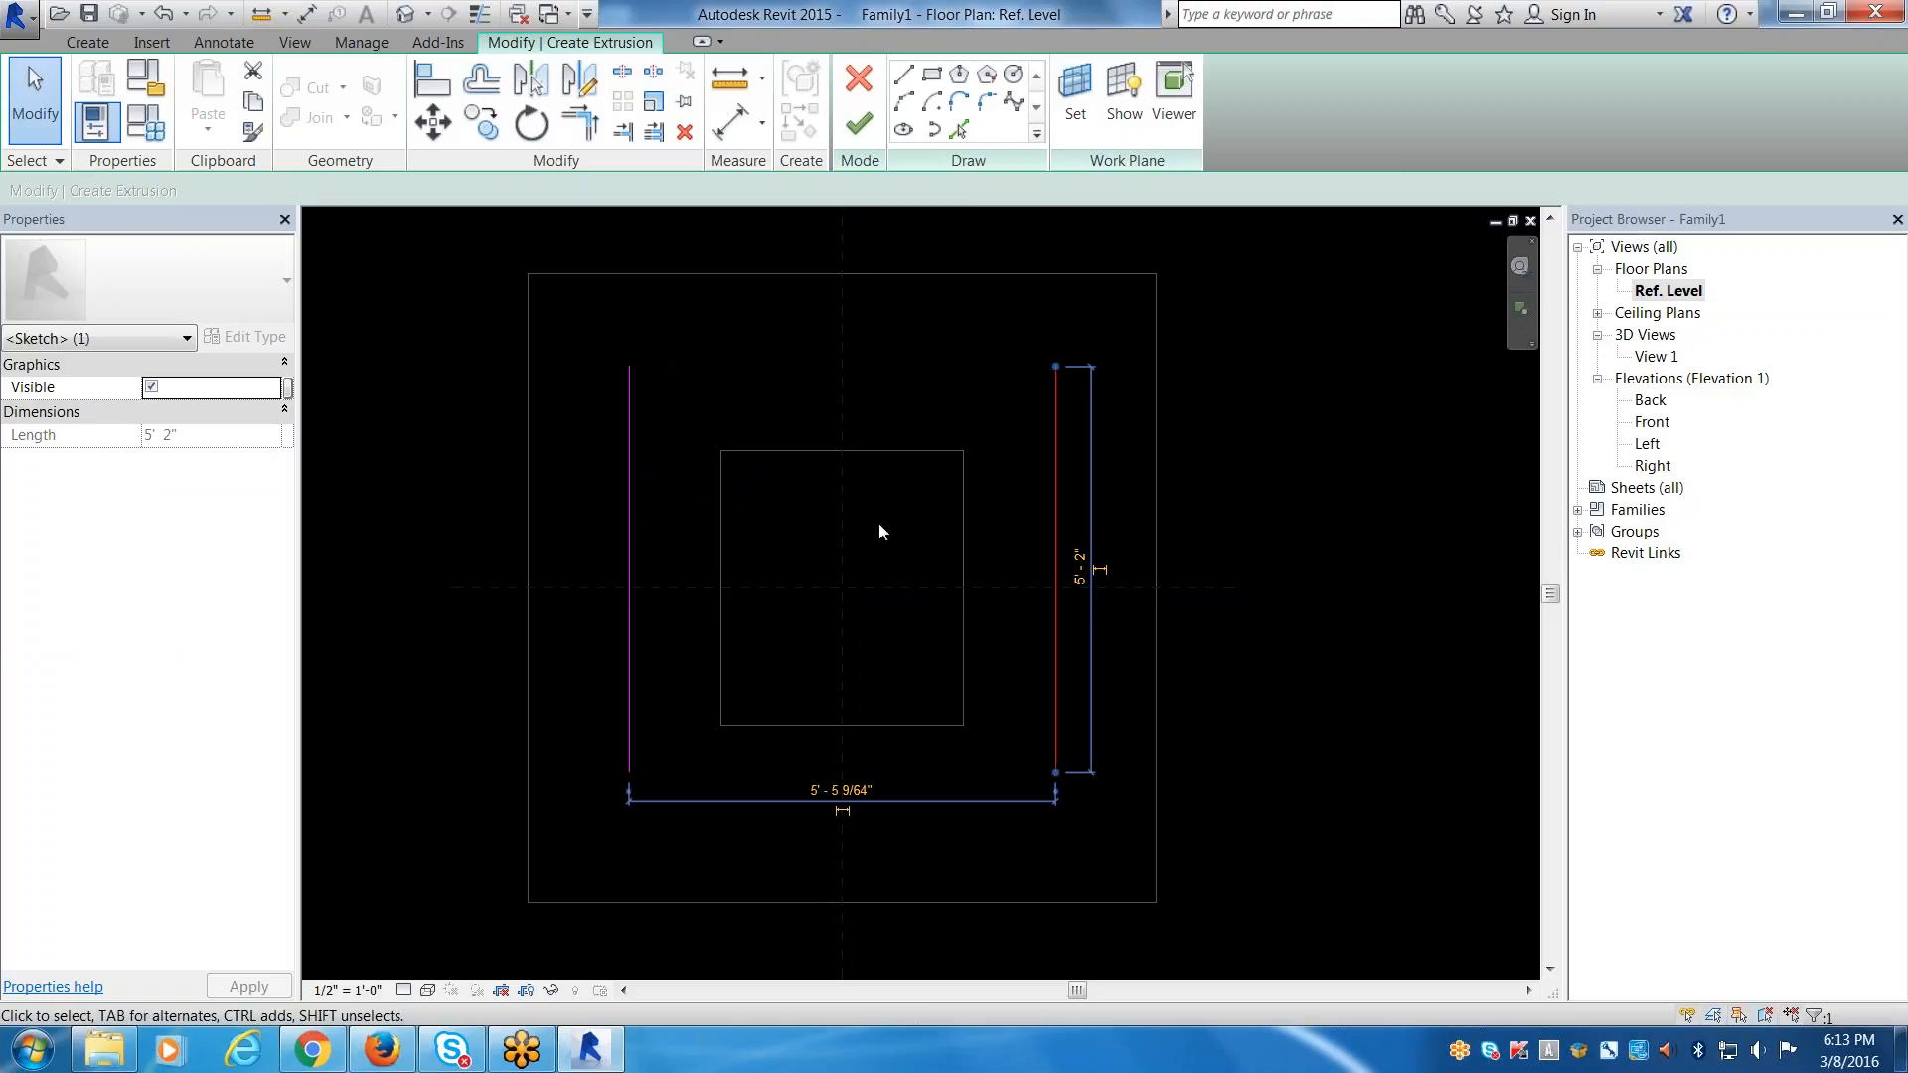
key("Escape")
Undo the mirrored copy, the vertical line and the start of the extrusion sketch.
key("ctrl+z")
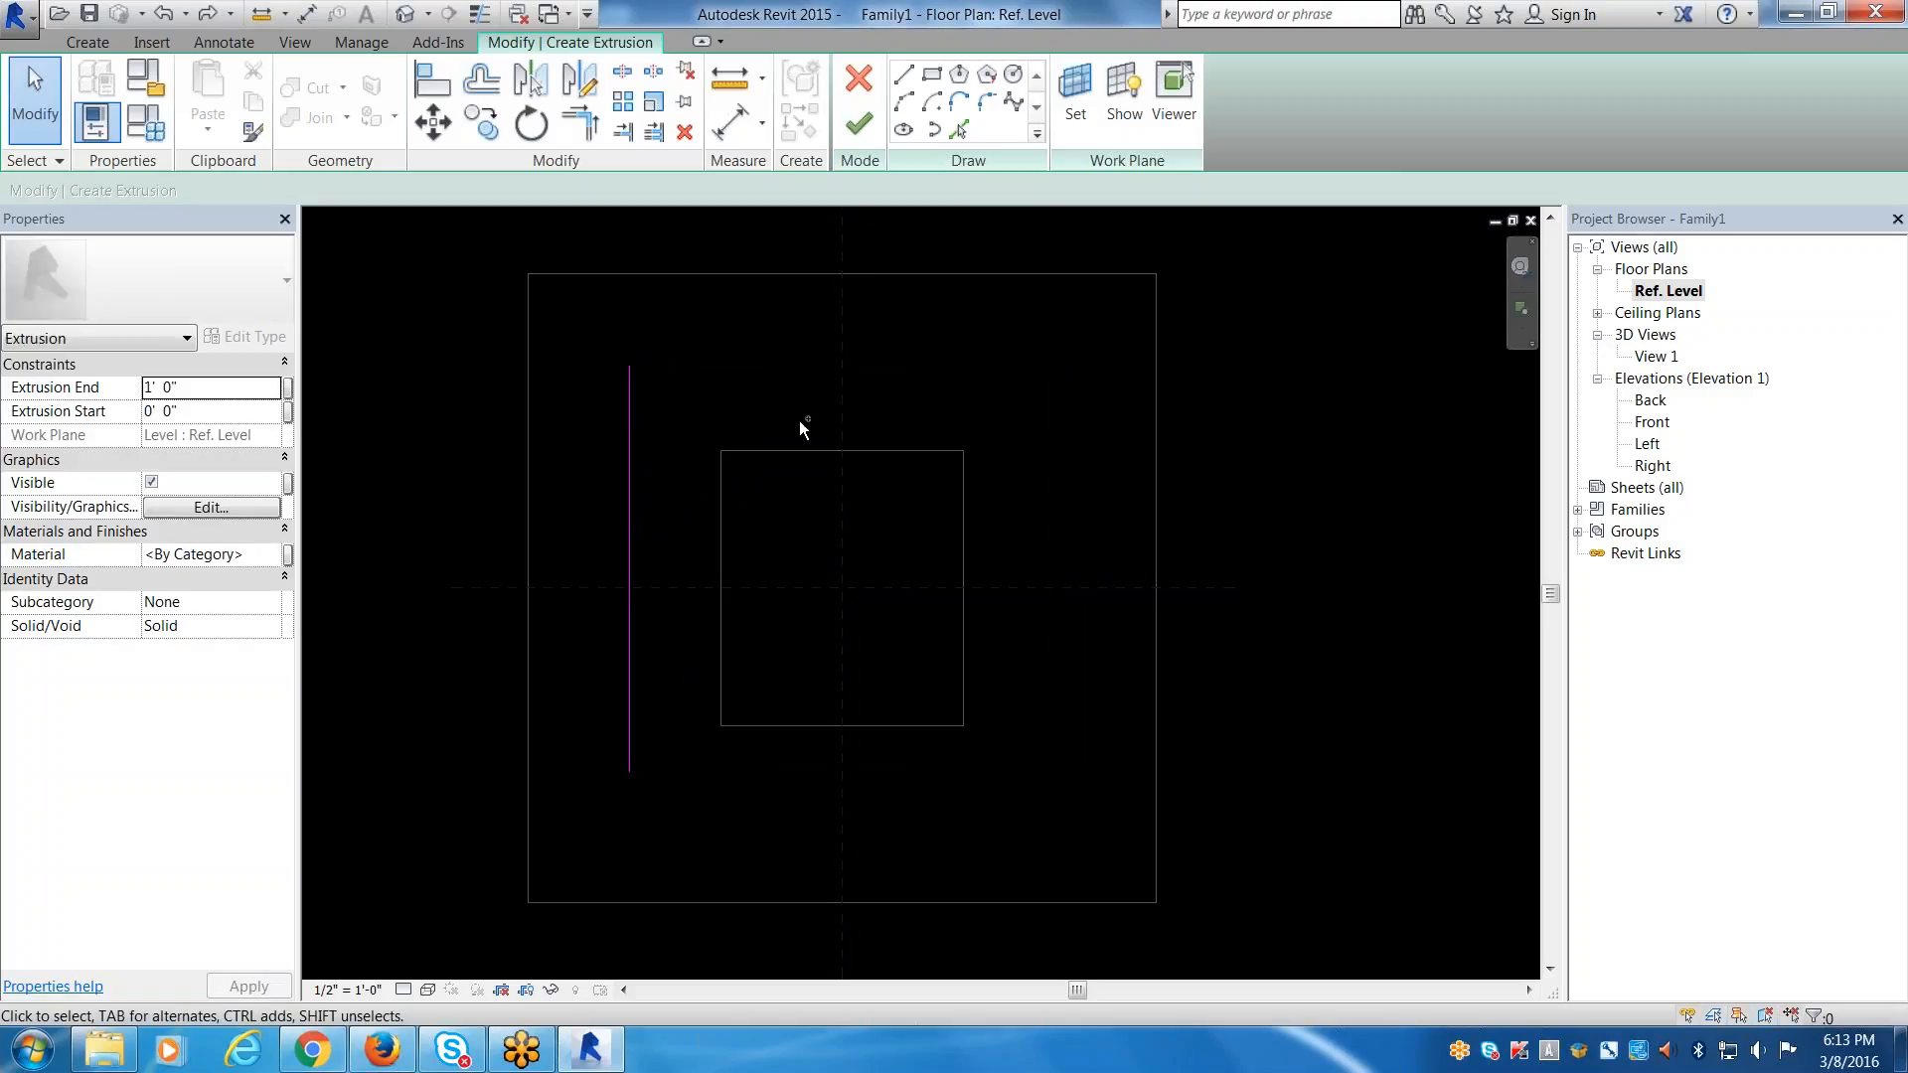
key("ctrl+z")
key("ctrl+z")
Start a new extrusion and sketch a vertical line about 5' 5" long, about 2' 10" left of the vertical center reference plane.
left_click(87, 41)
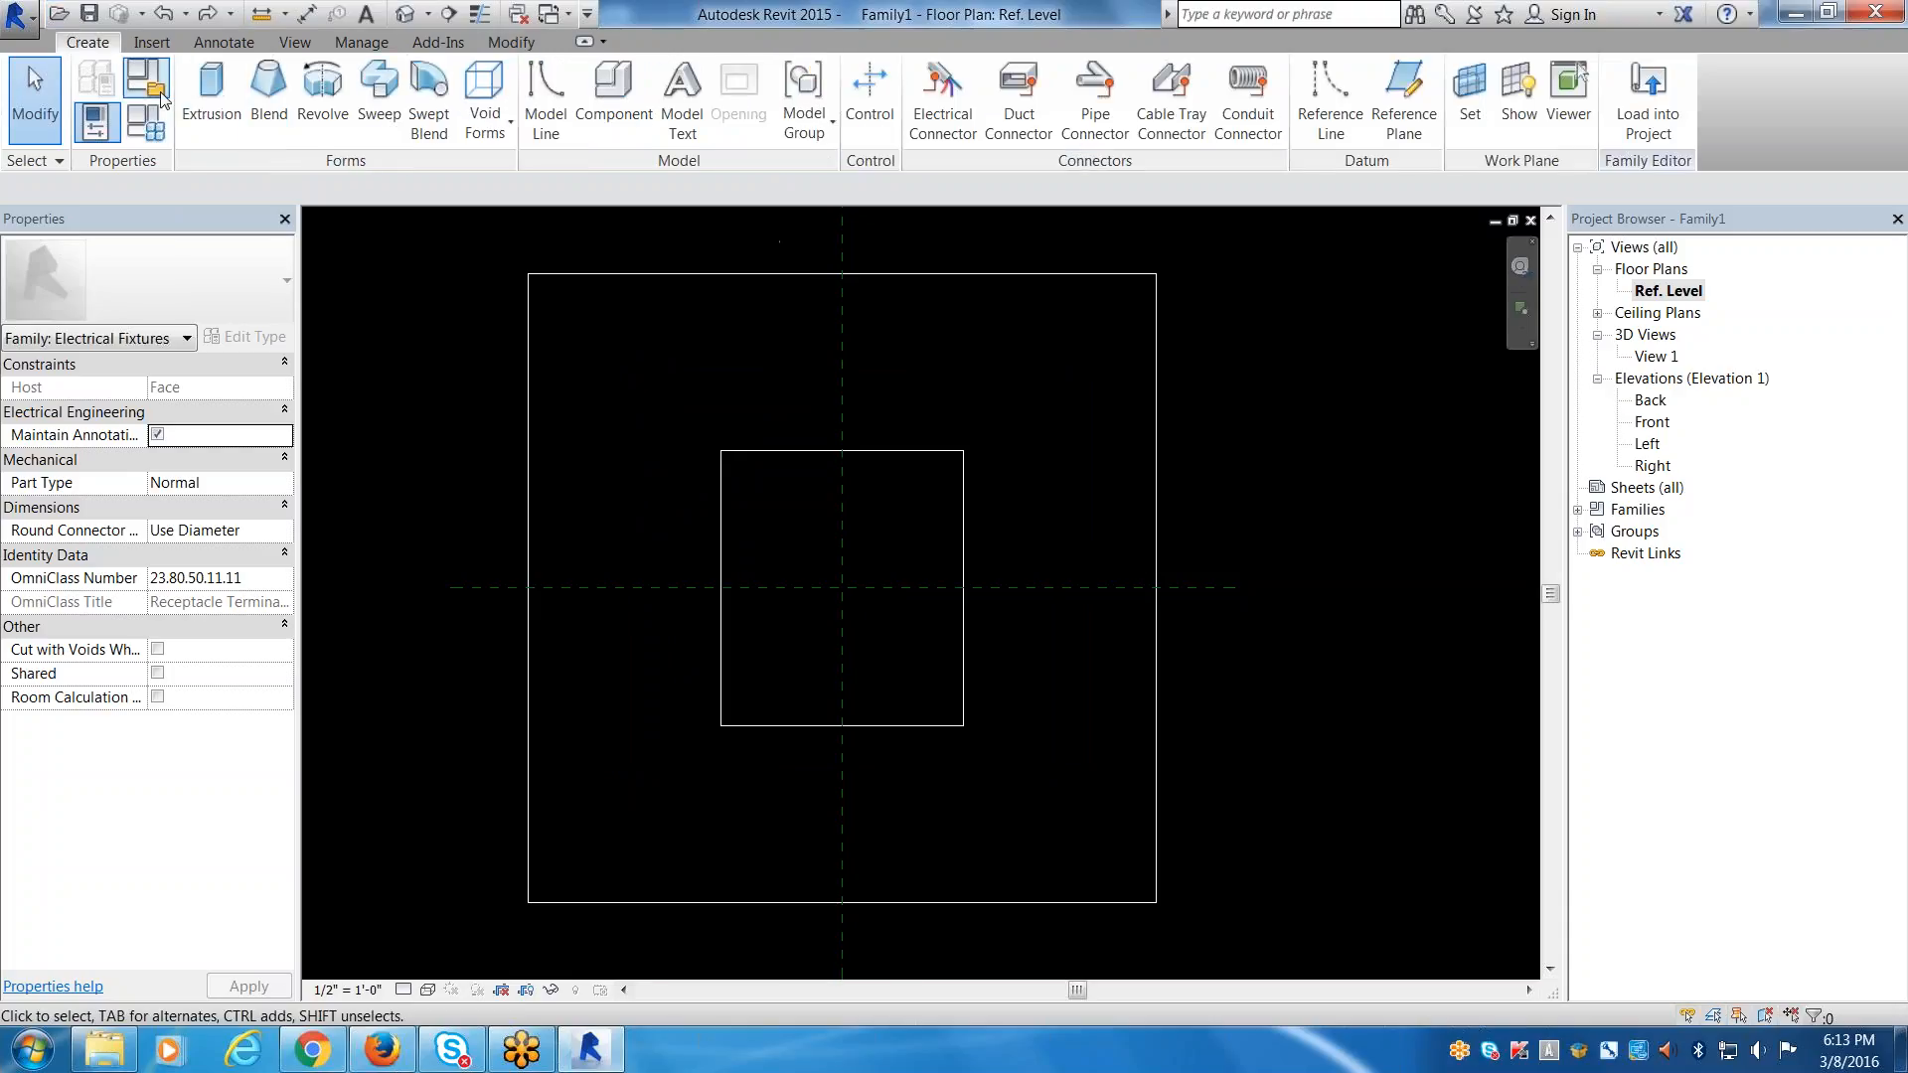
left_click(210, 91)
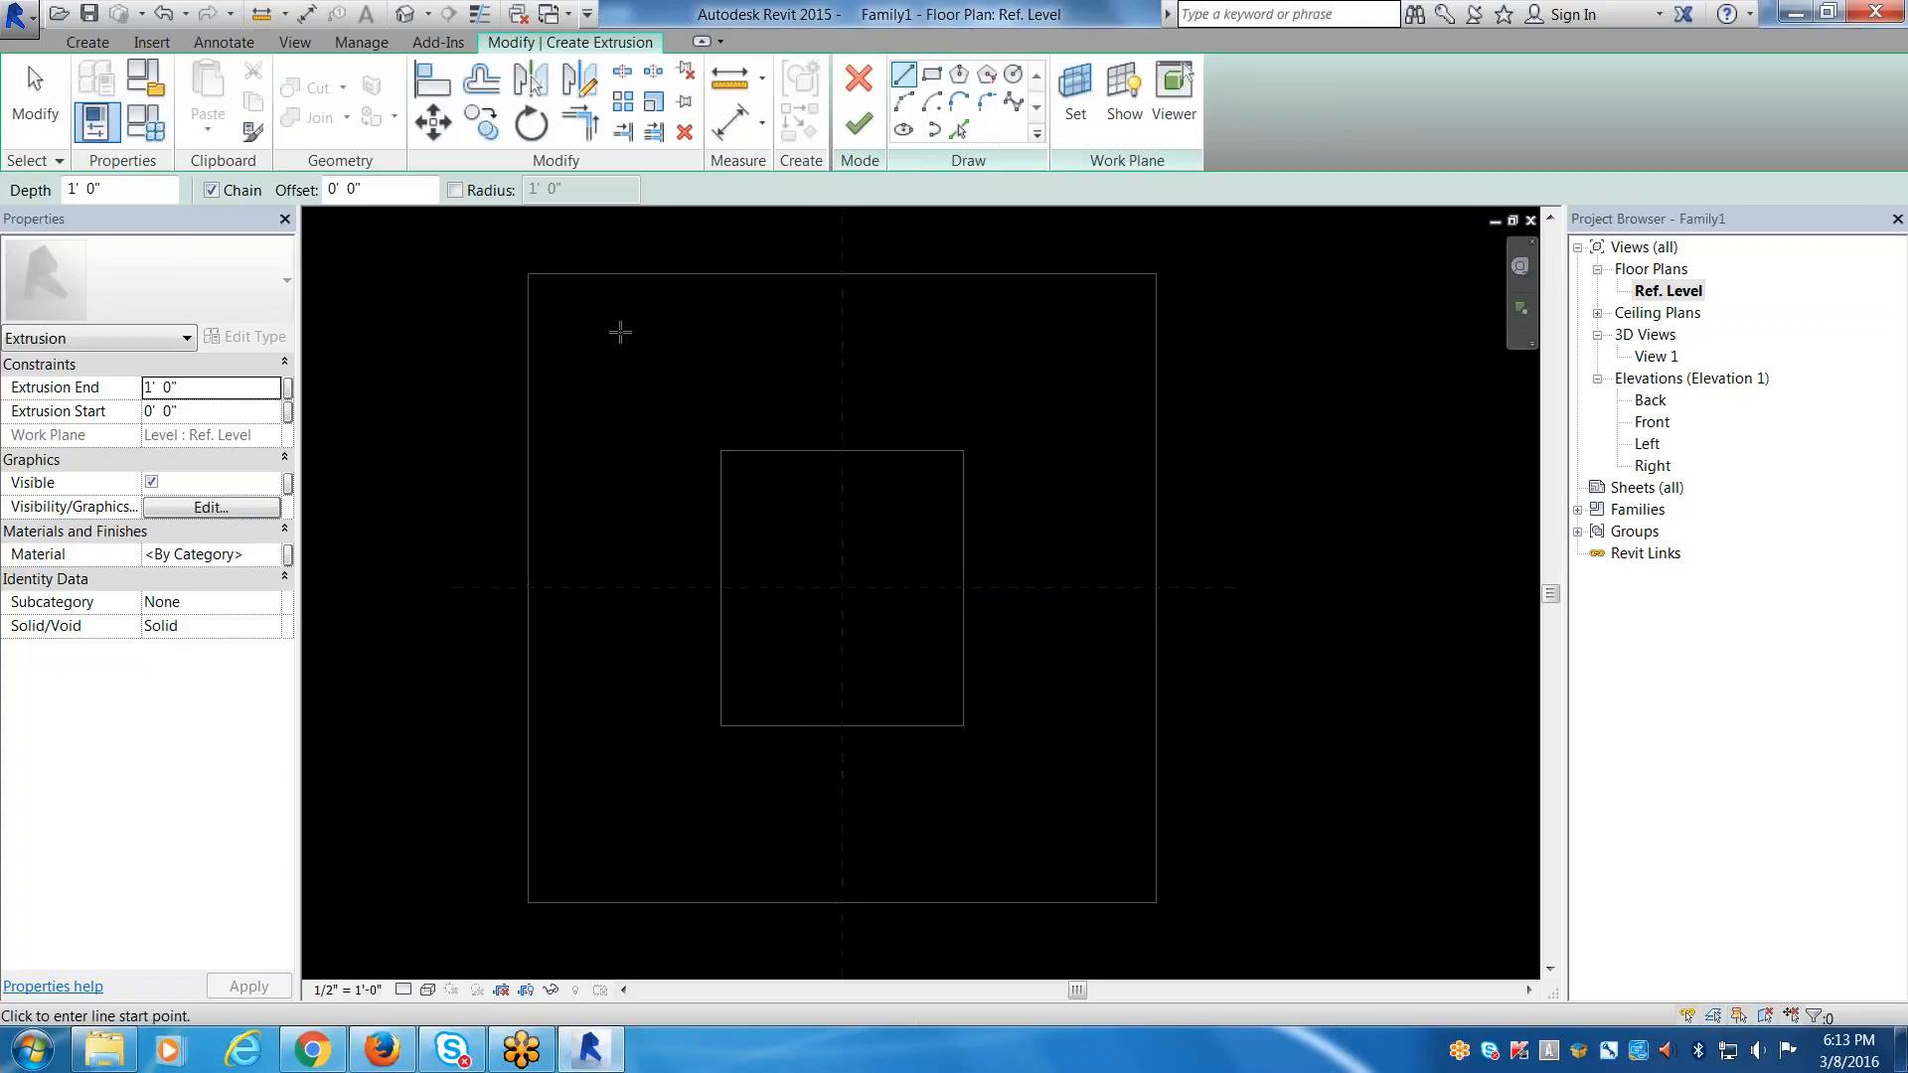
left_click(619, 331)
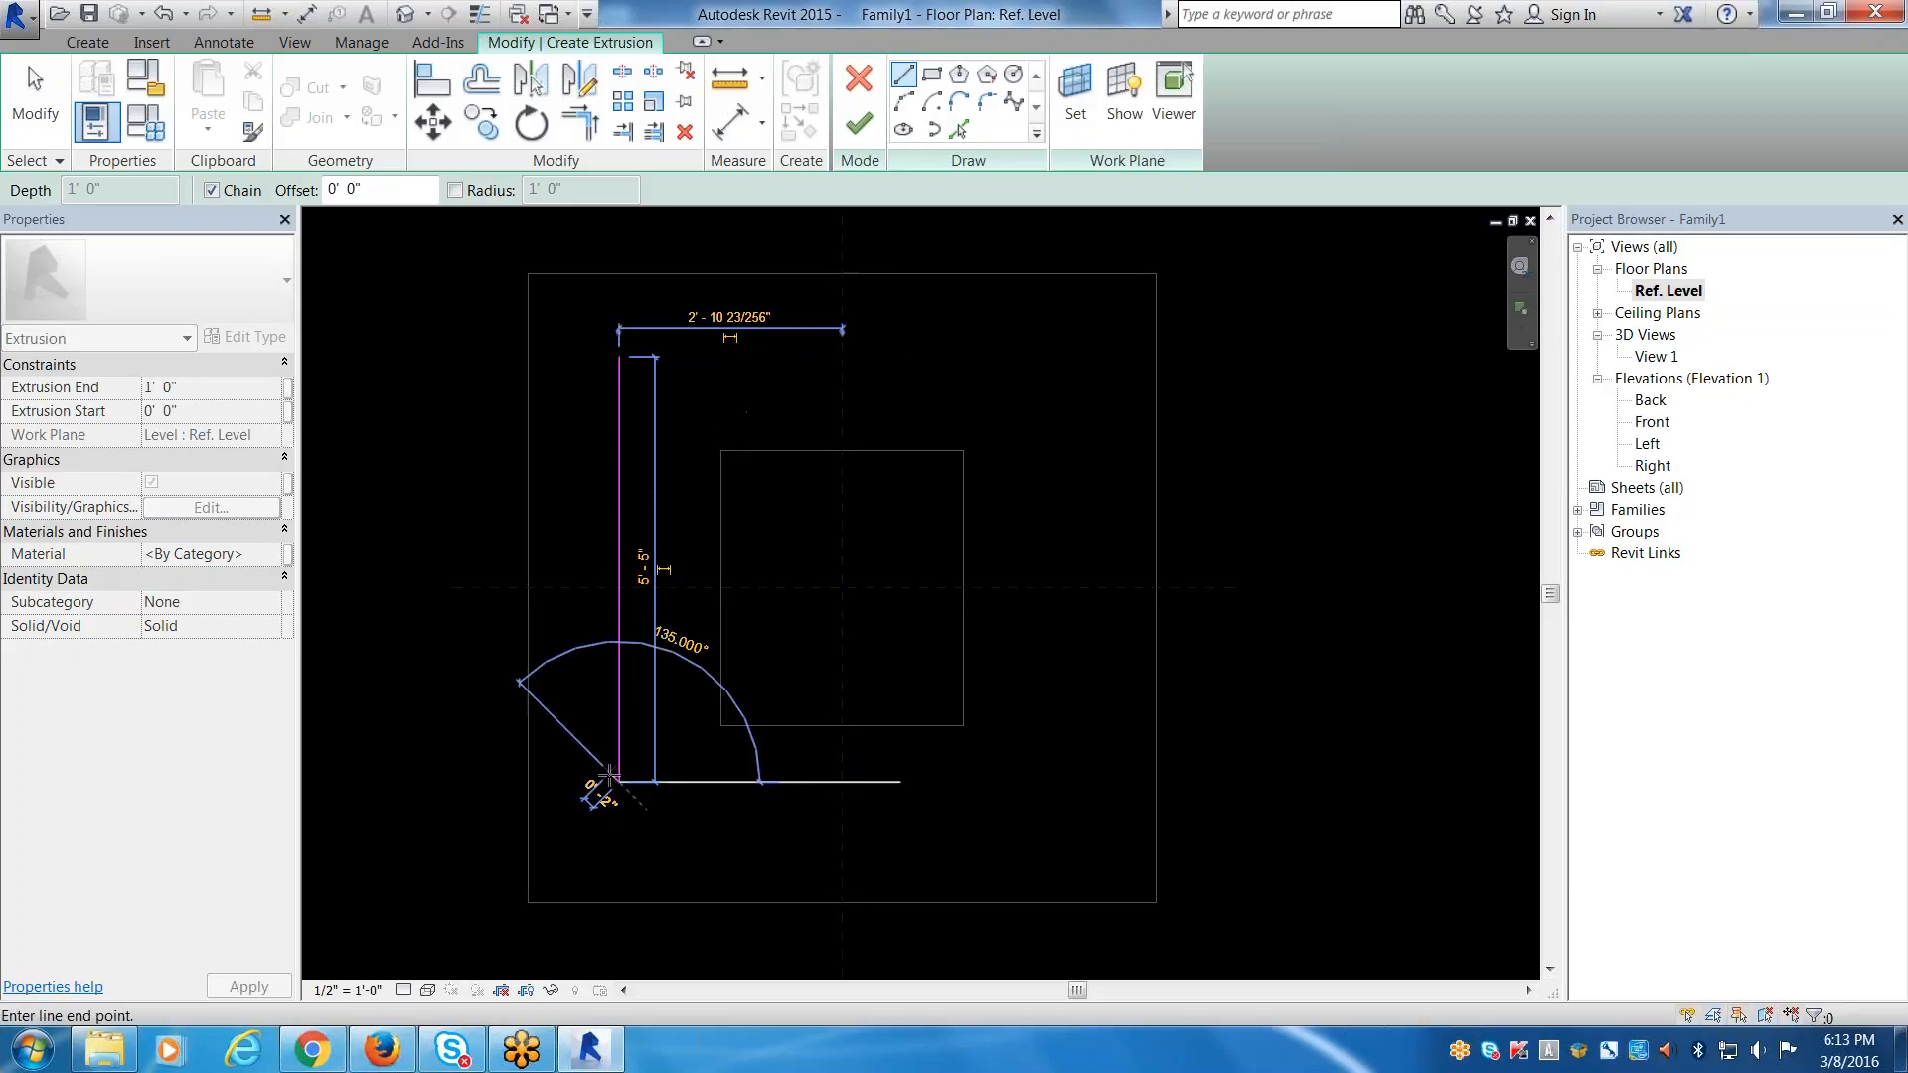
key("Escape")
key("Escape")
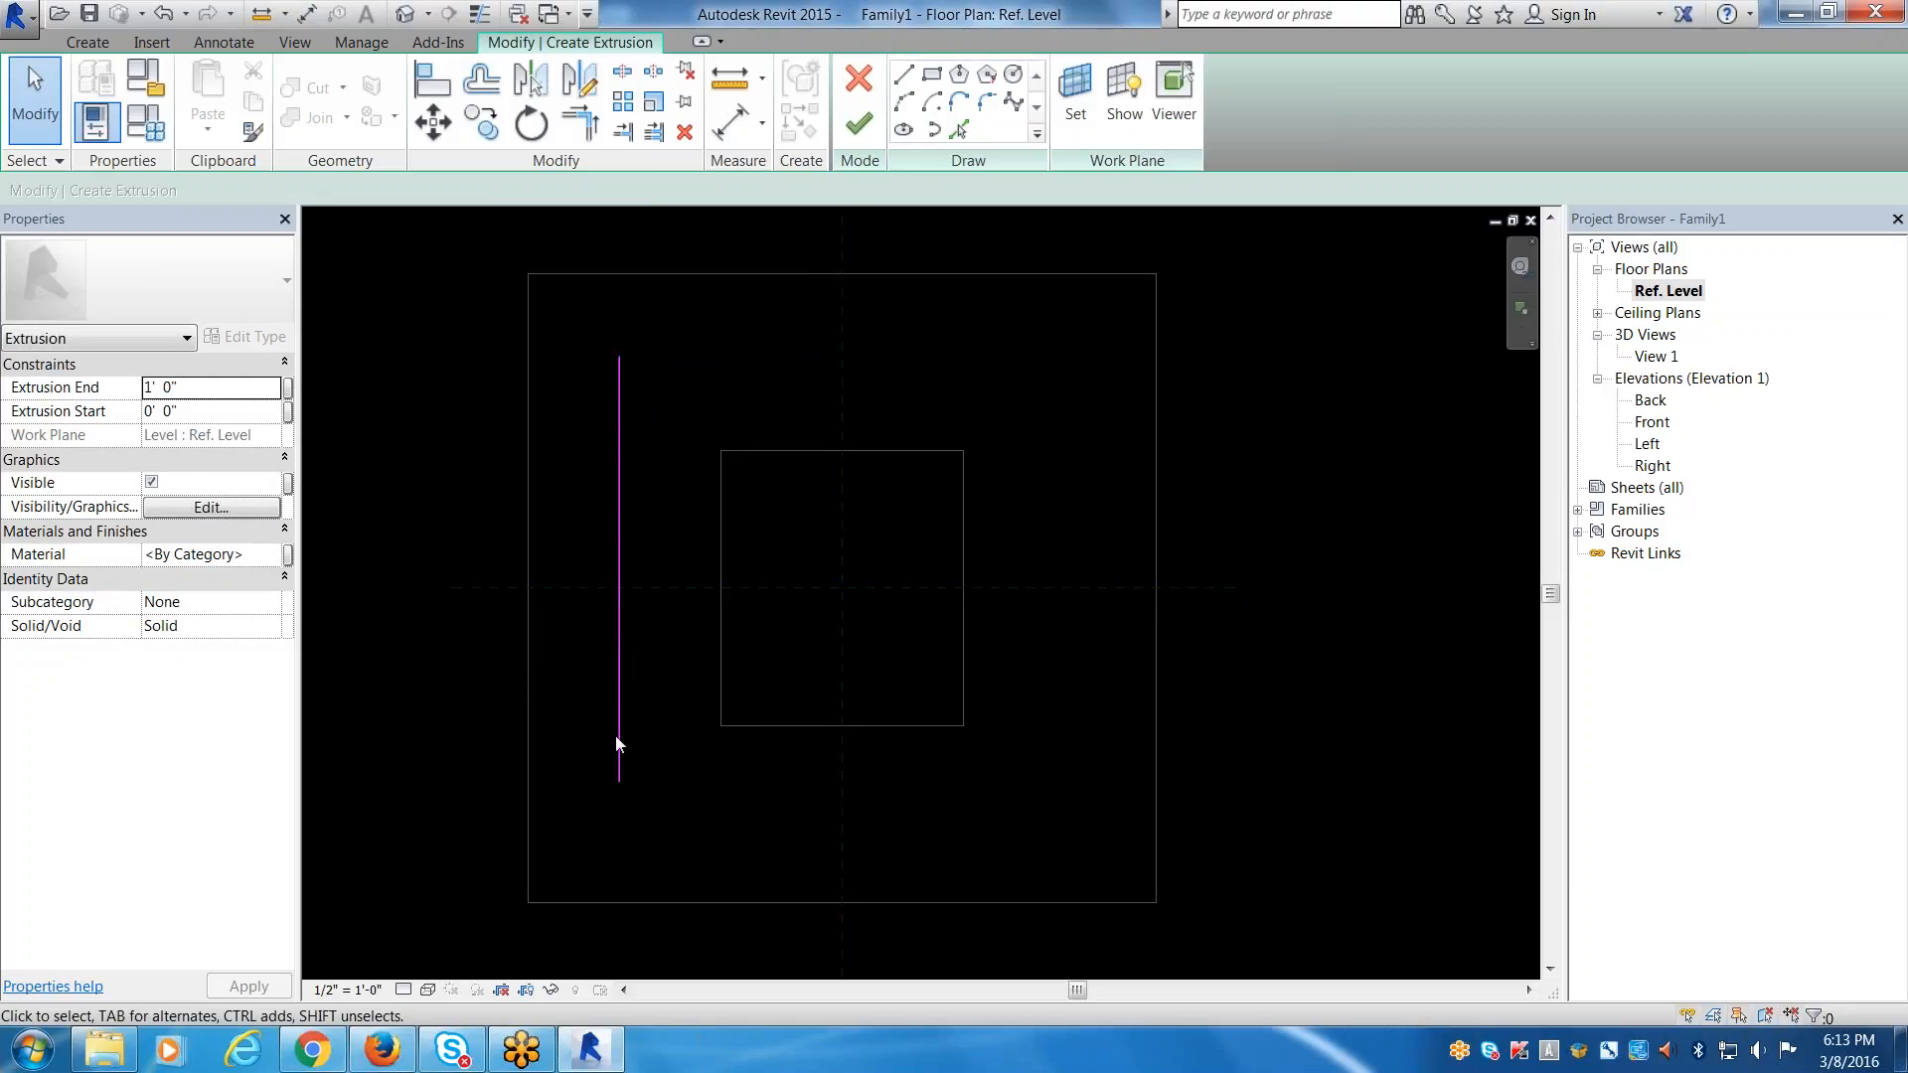
Mirror a copy of the 5' 5" vertical line about the vertical center reference plane.
left_click(618, 498)
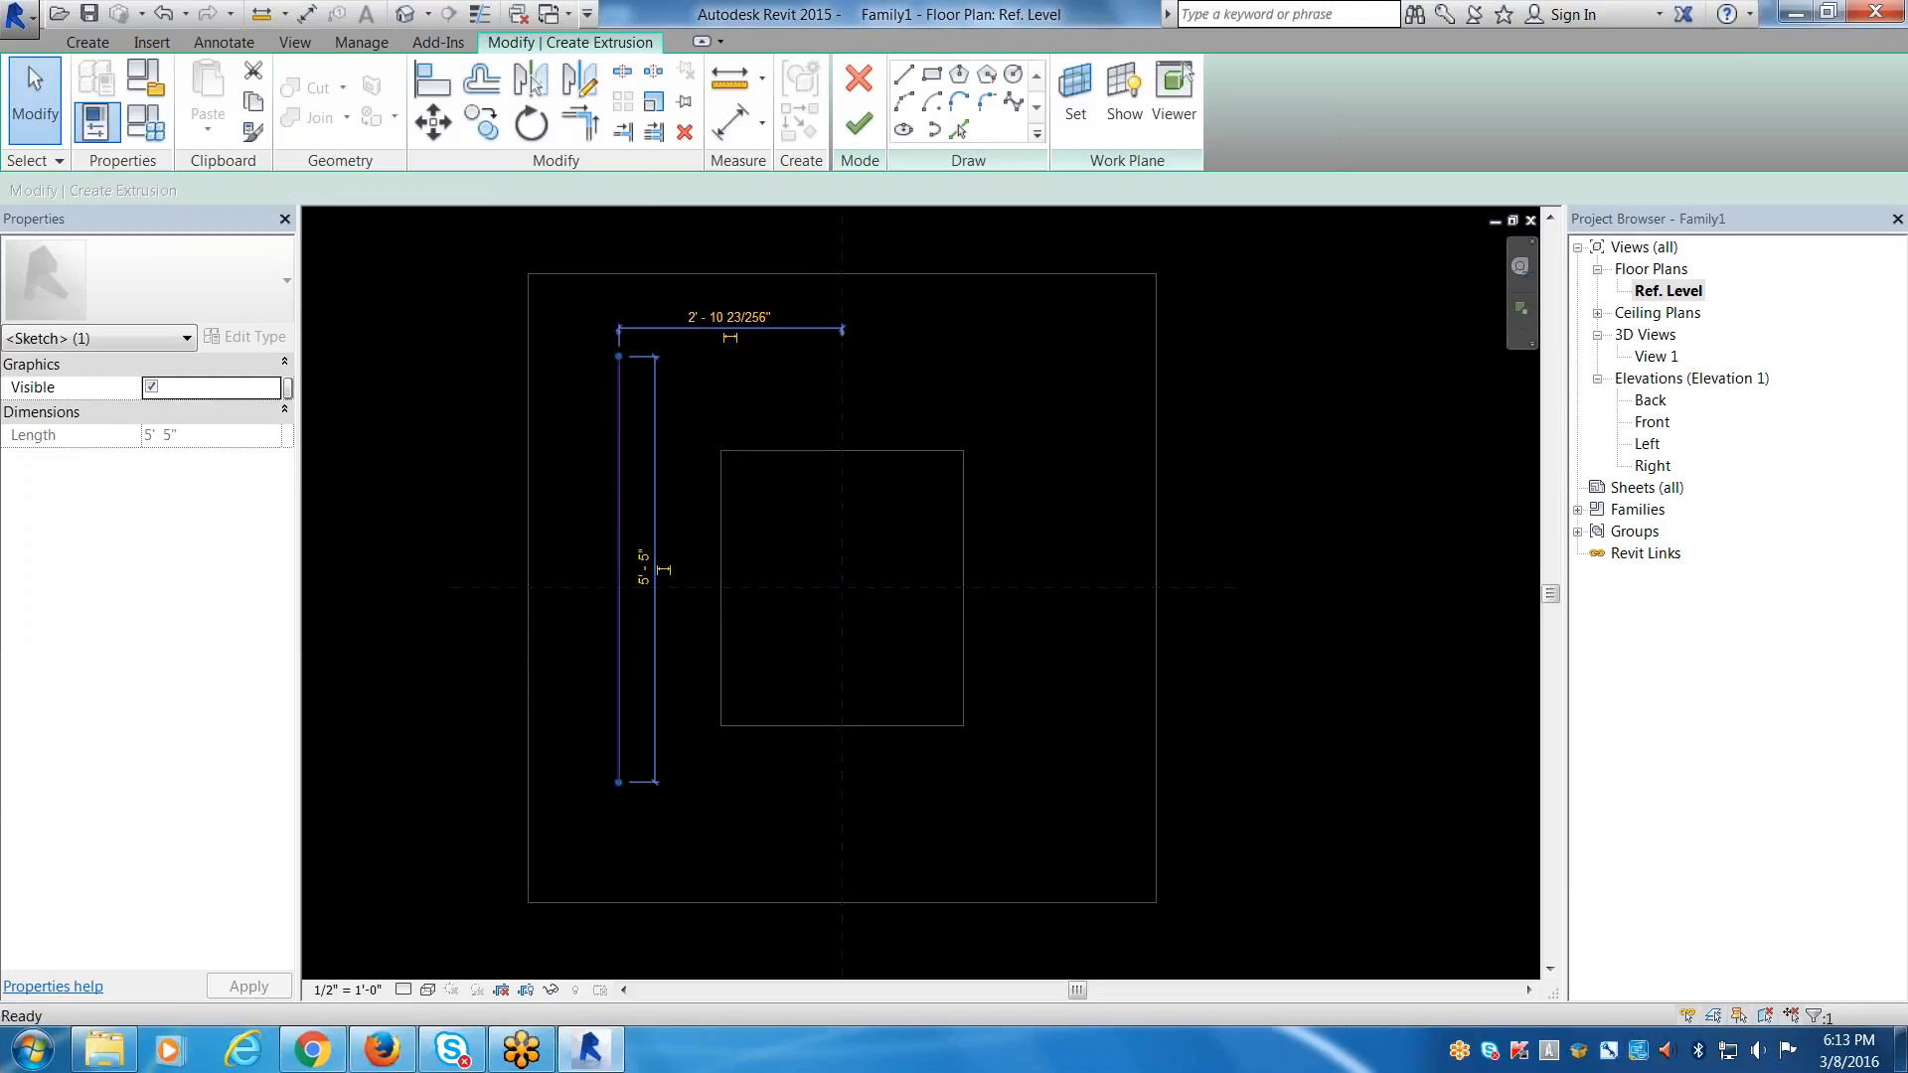
key("m")
key("m")
left_click(825, 496)
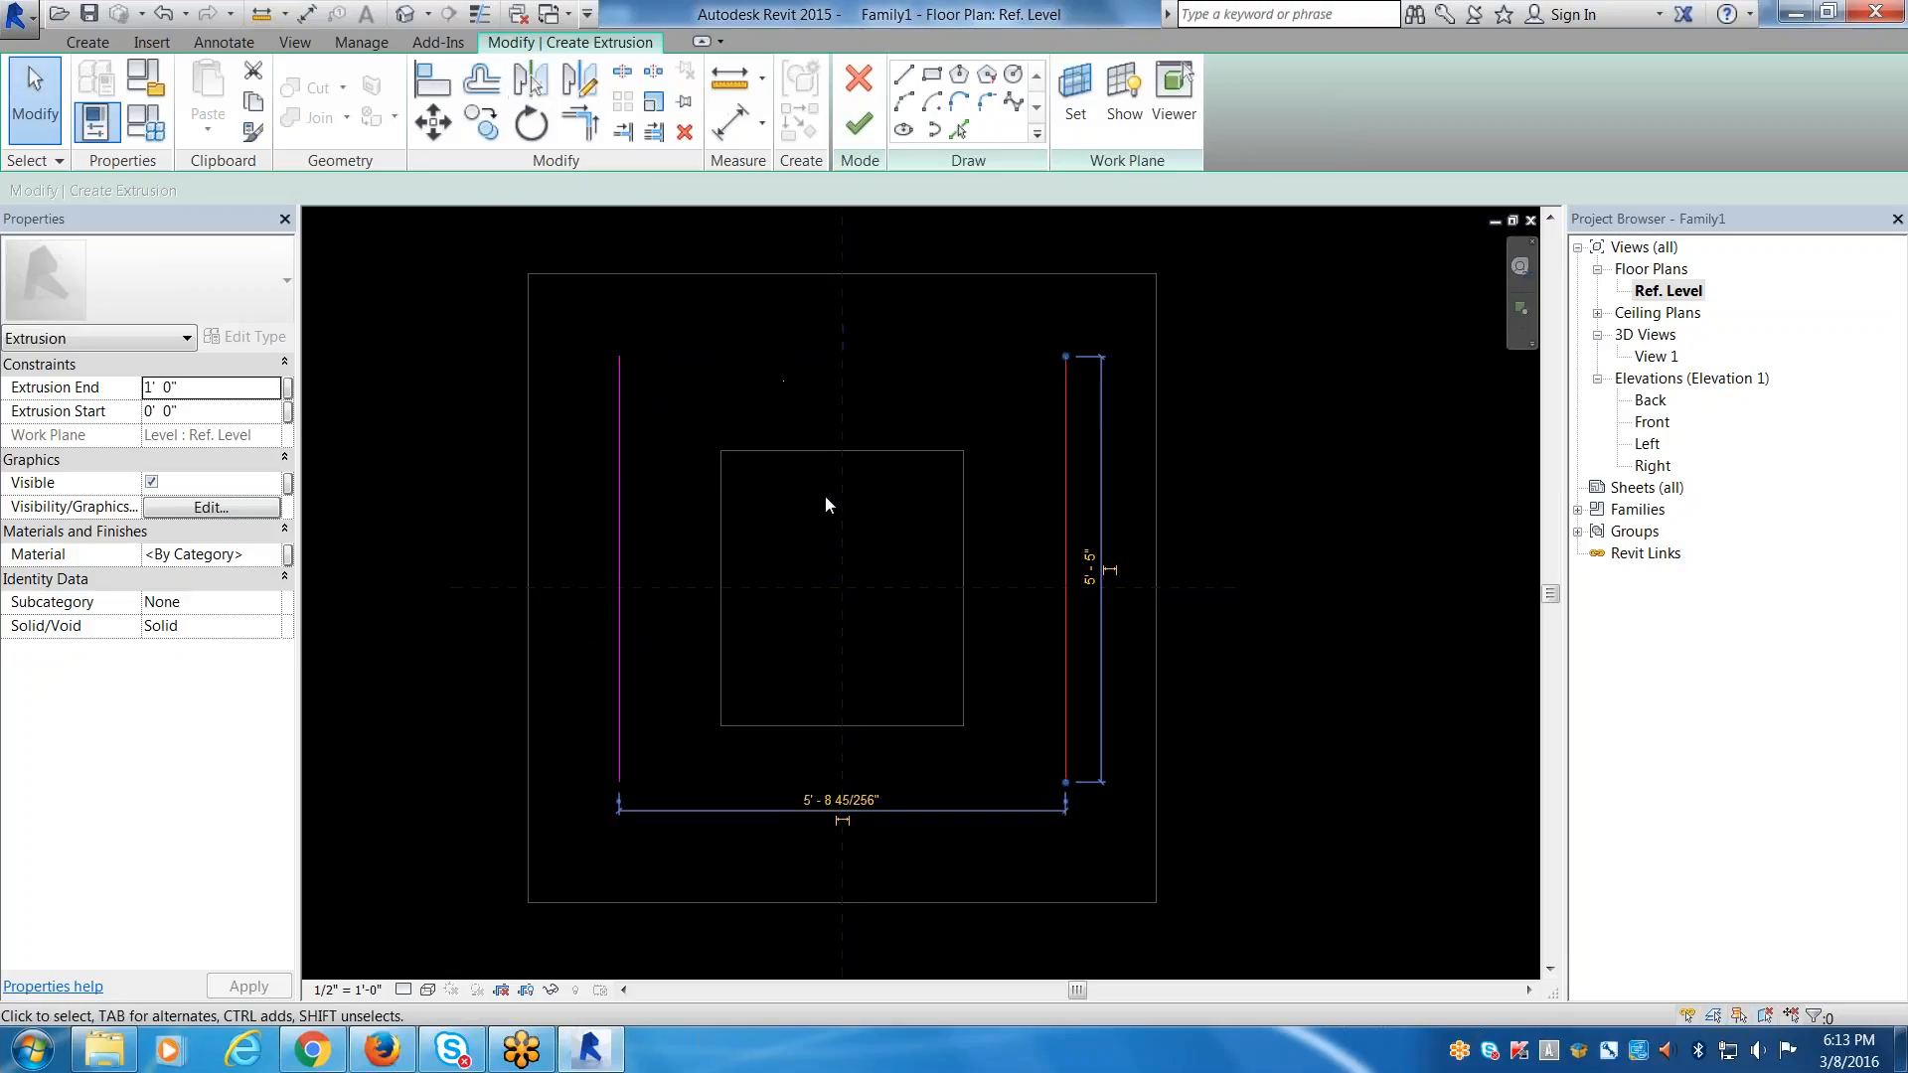
key("Escape")
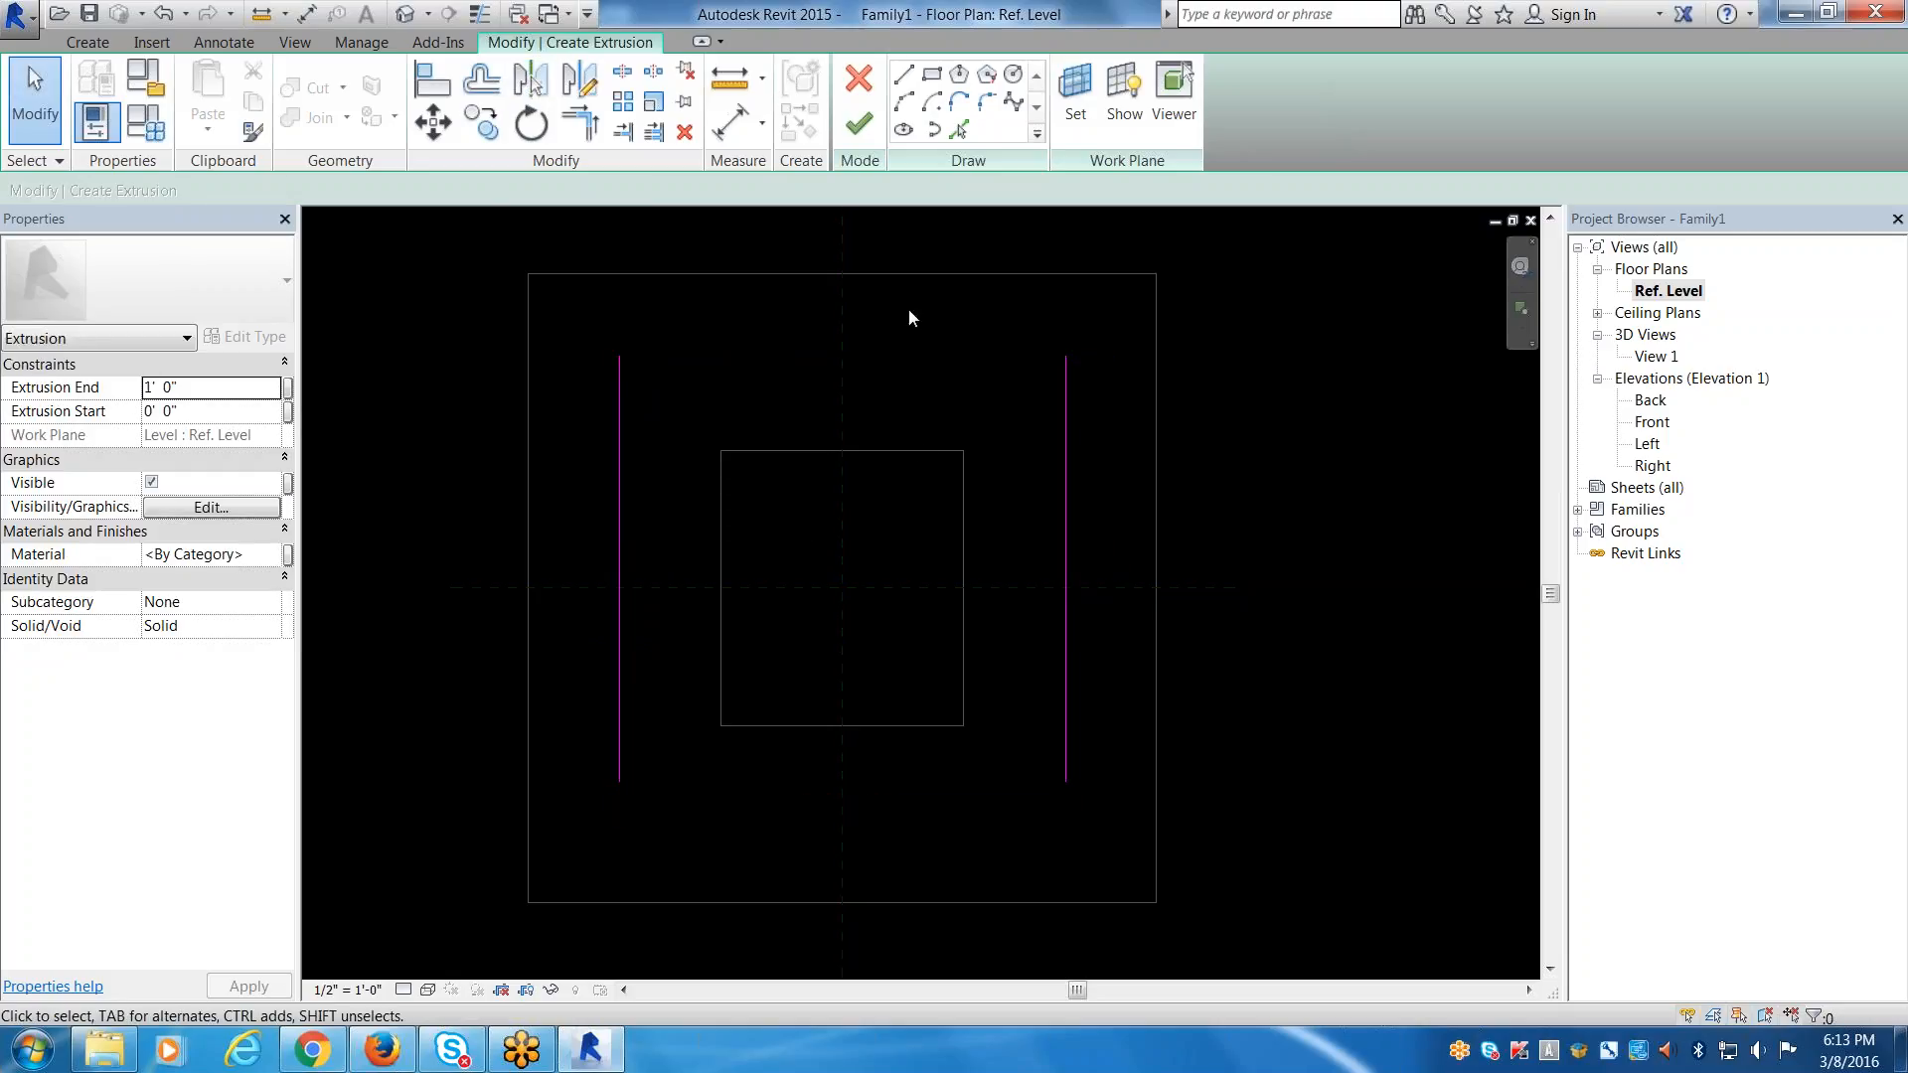
Sketch a horizontal line spanning just past both vertical lines, about 3' 4" above the Center (Front/Back) reference plane.
left_click(903, 74)
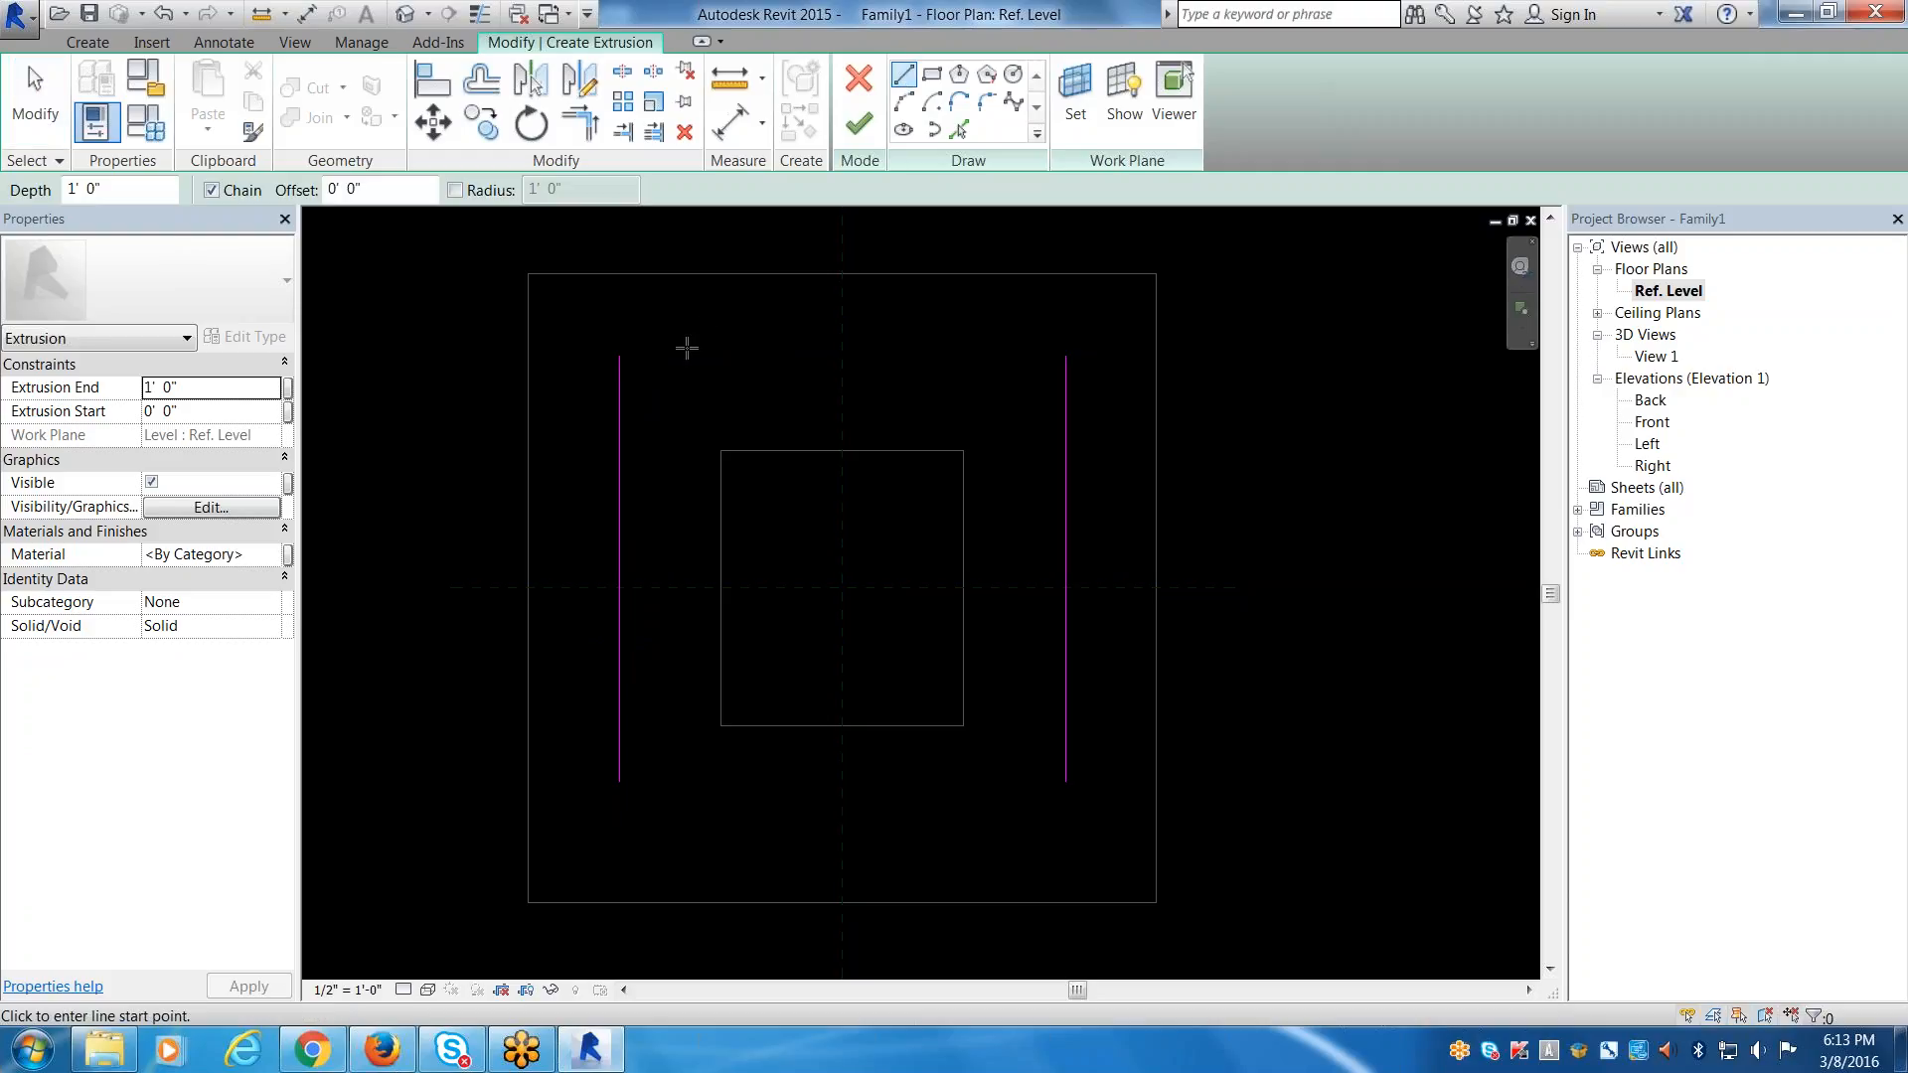
left_click(600, 316)
left_click(1090, 324)
key("Escape")
key("Escape")
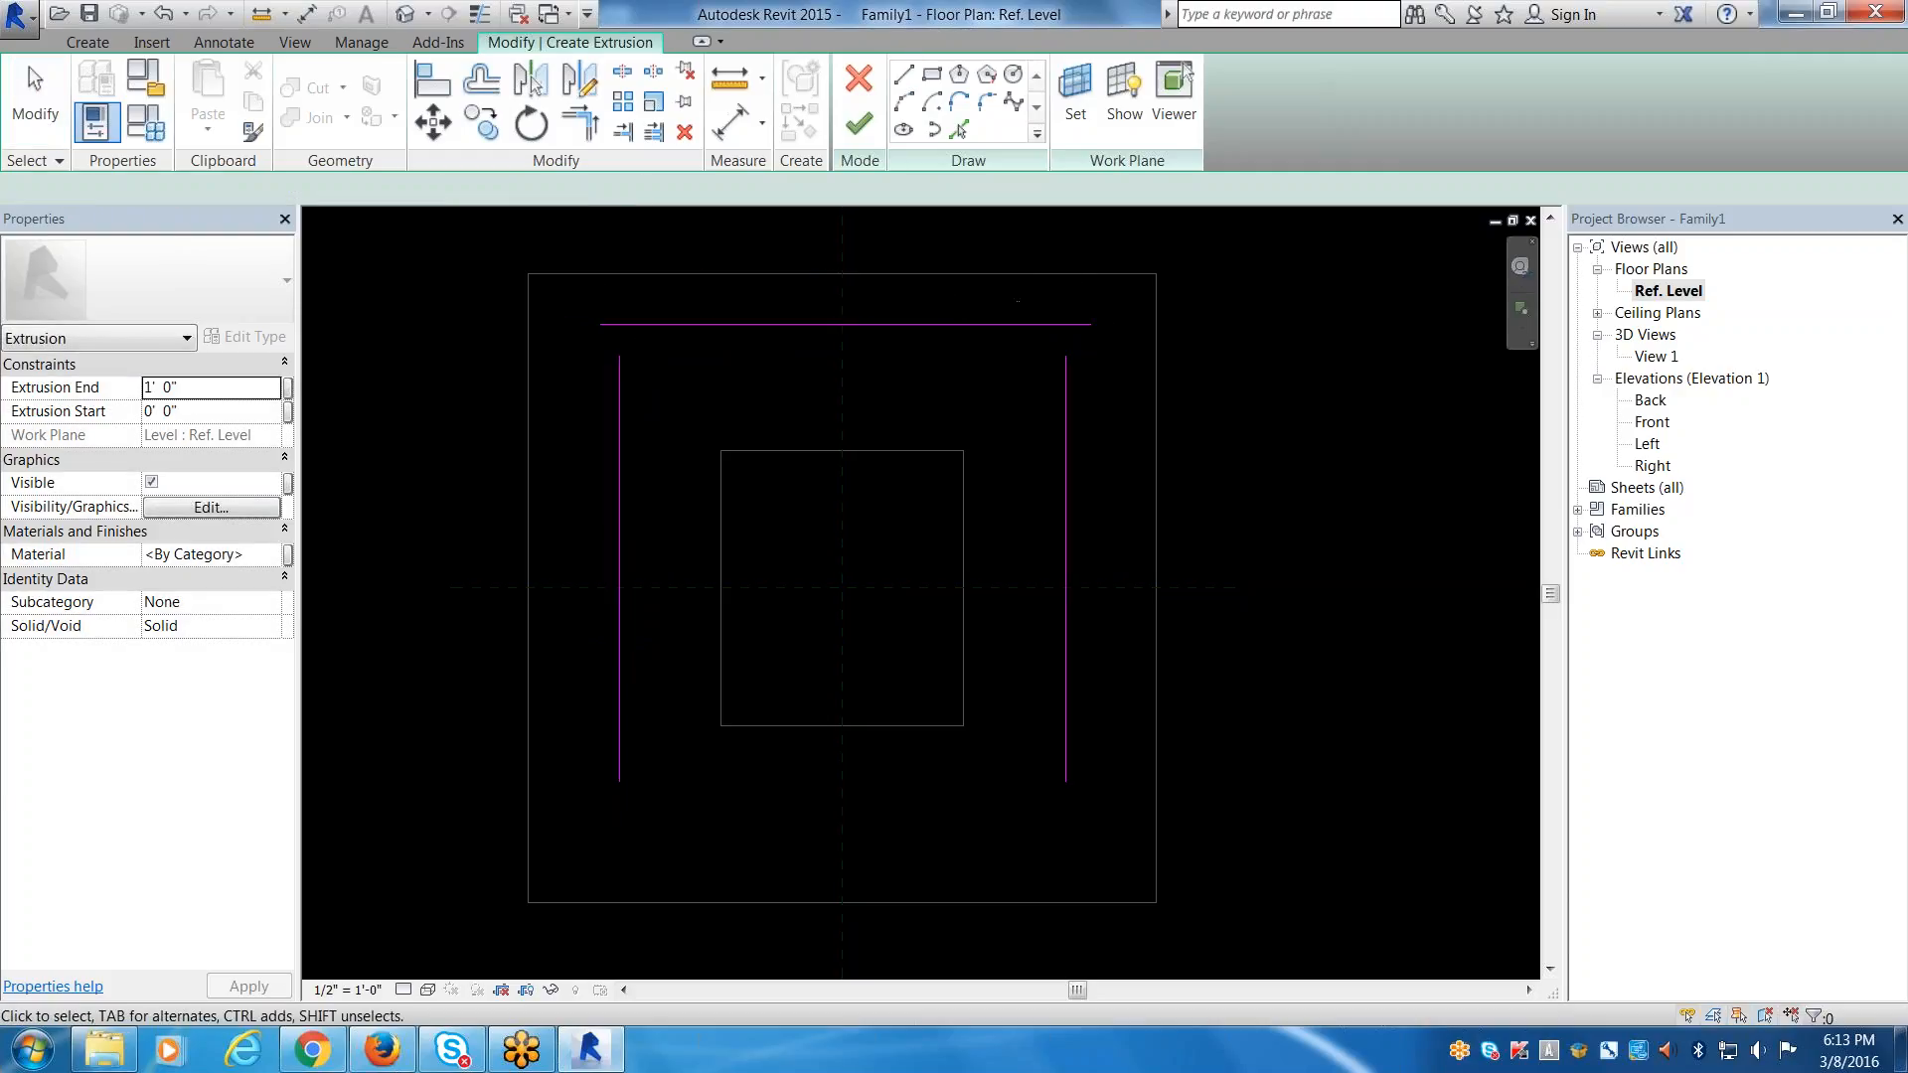
Mirror a copy of the upper horizontal line about the Center (Front/Back) reference plane.
left_click(937, 324)
key("m")
key("m")
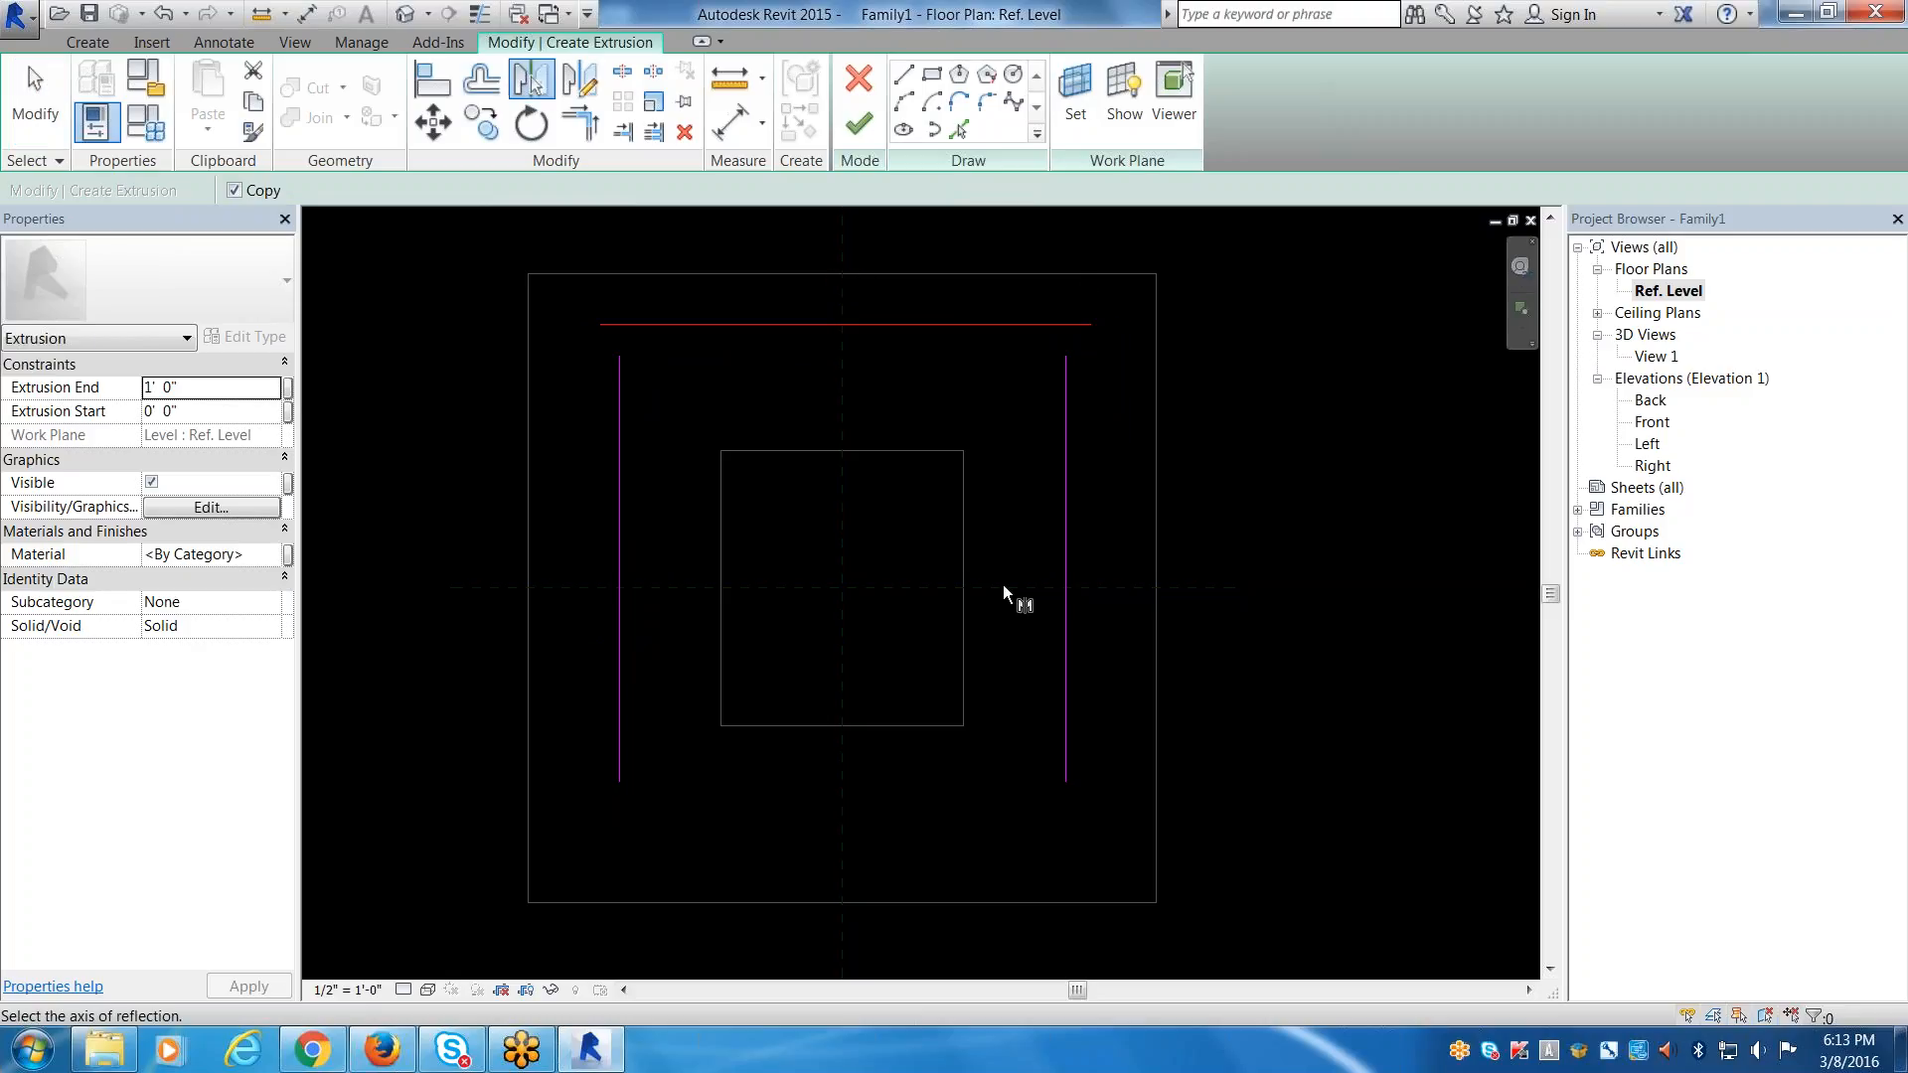
left_click(1003, 586)
key("Escape")
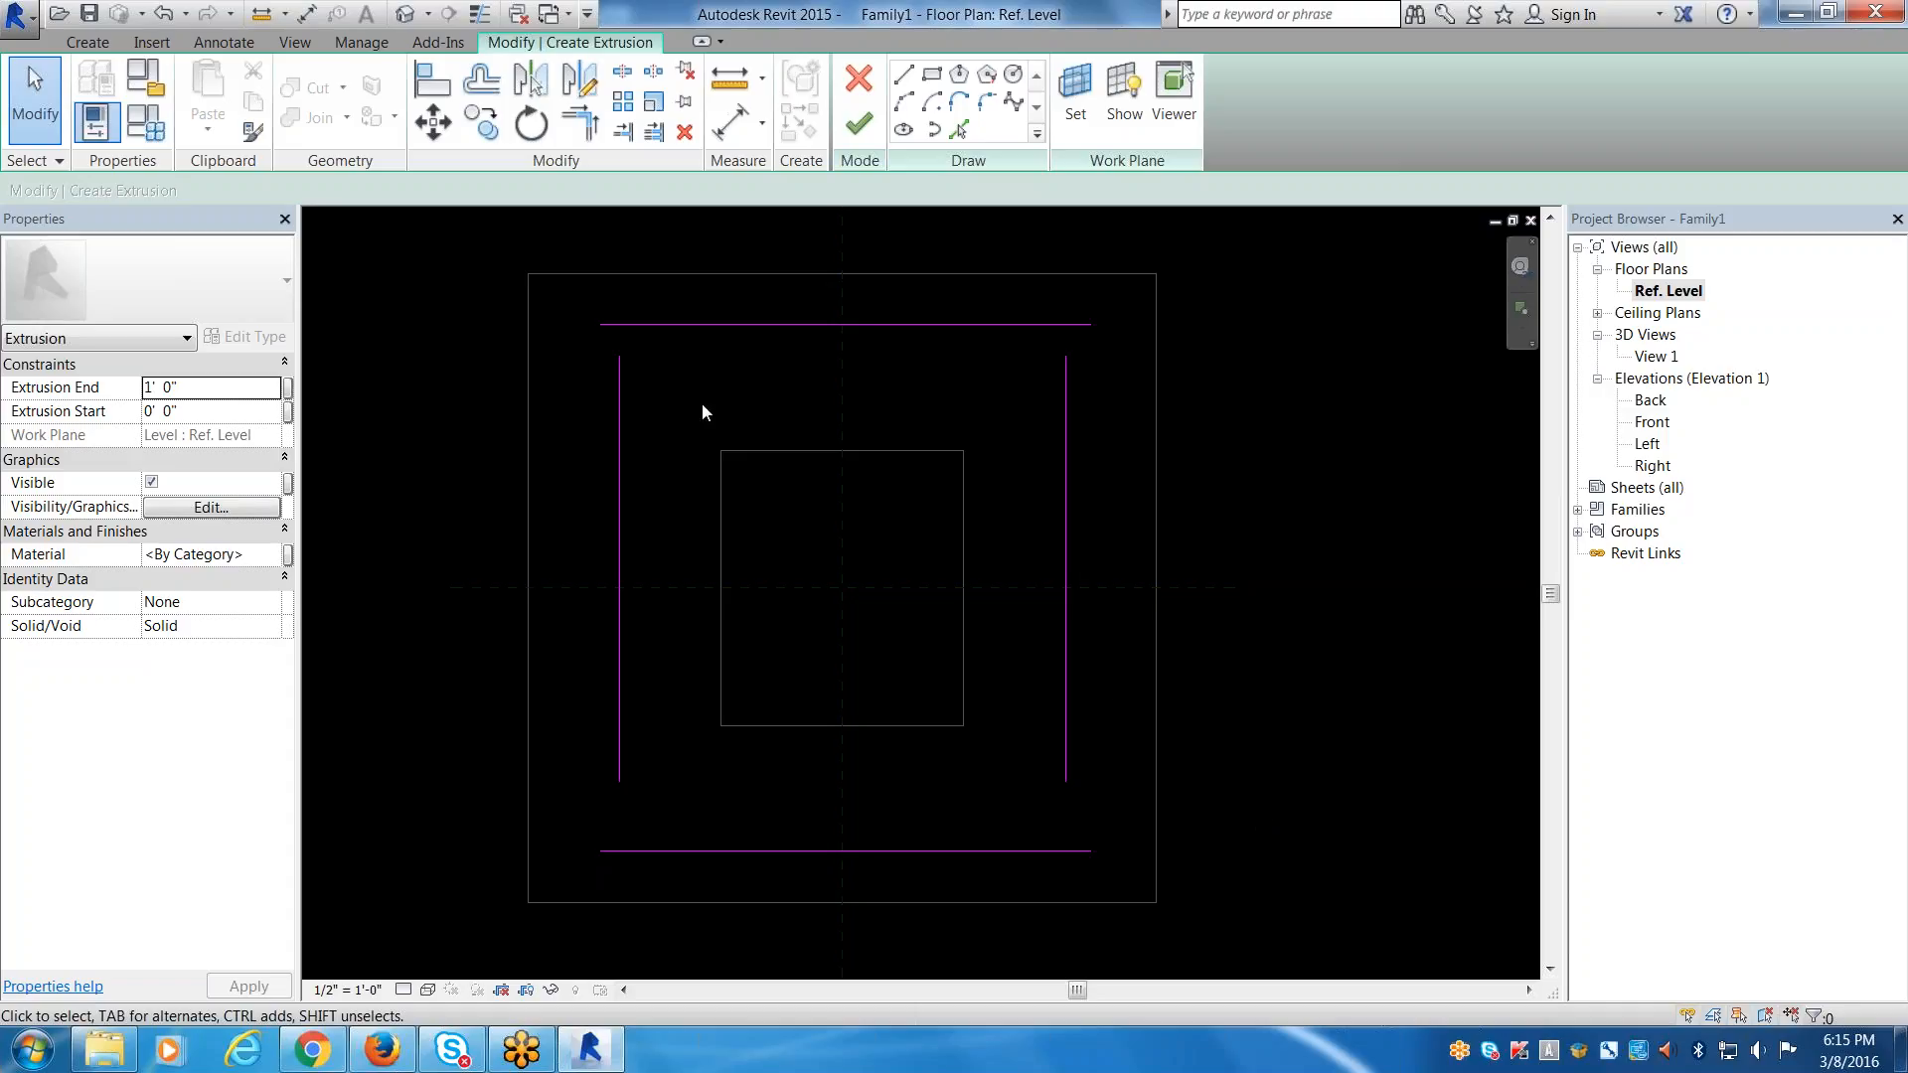
Trim and extend the four sketch lines to corners so they form a closed rectangle around the existing extrusion.
key("t")
key("r")
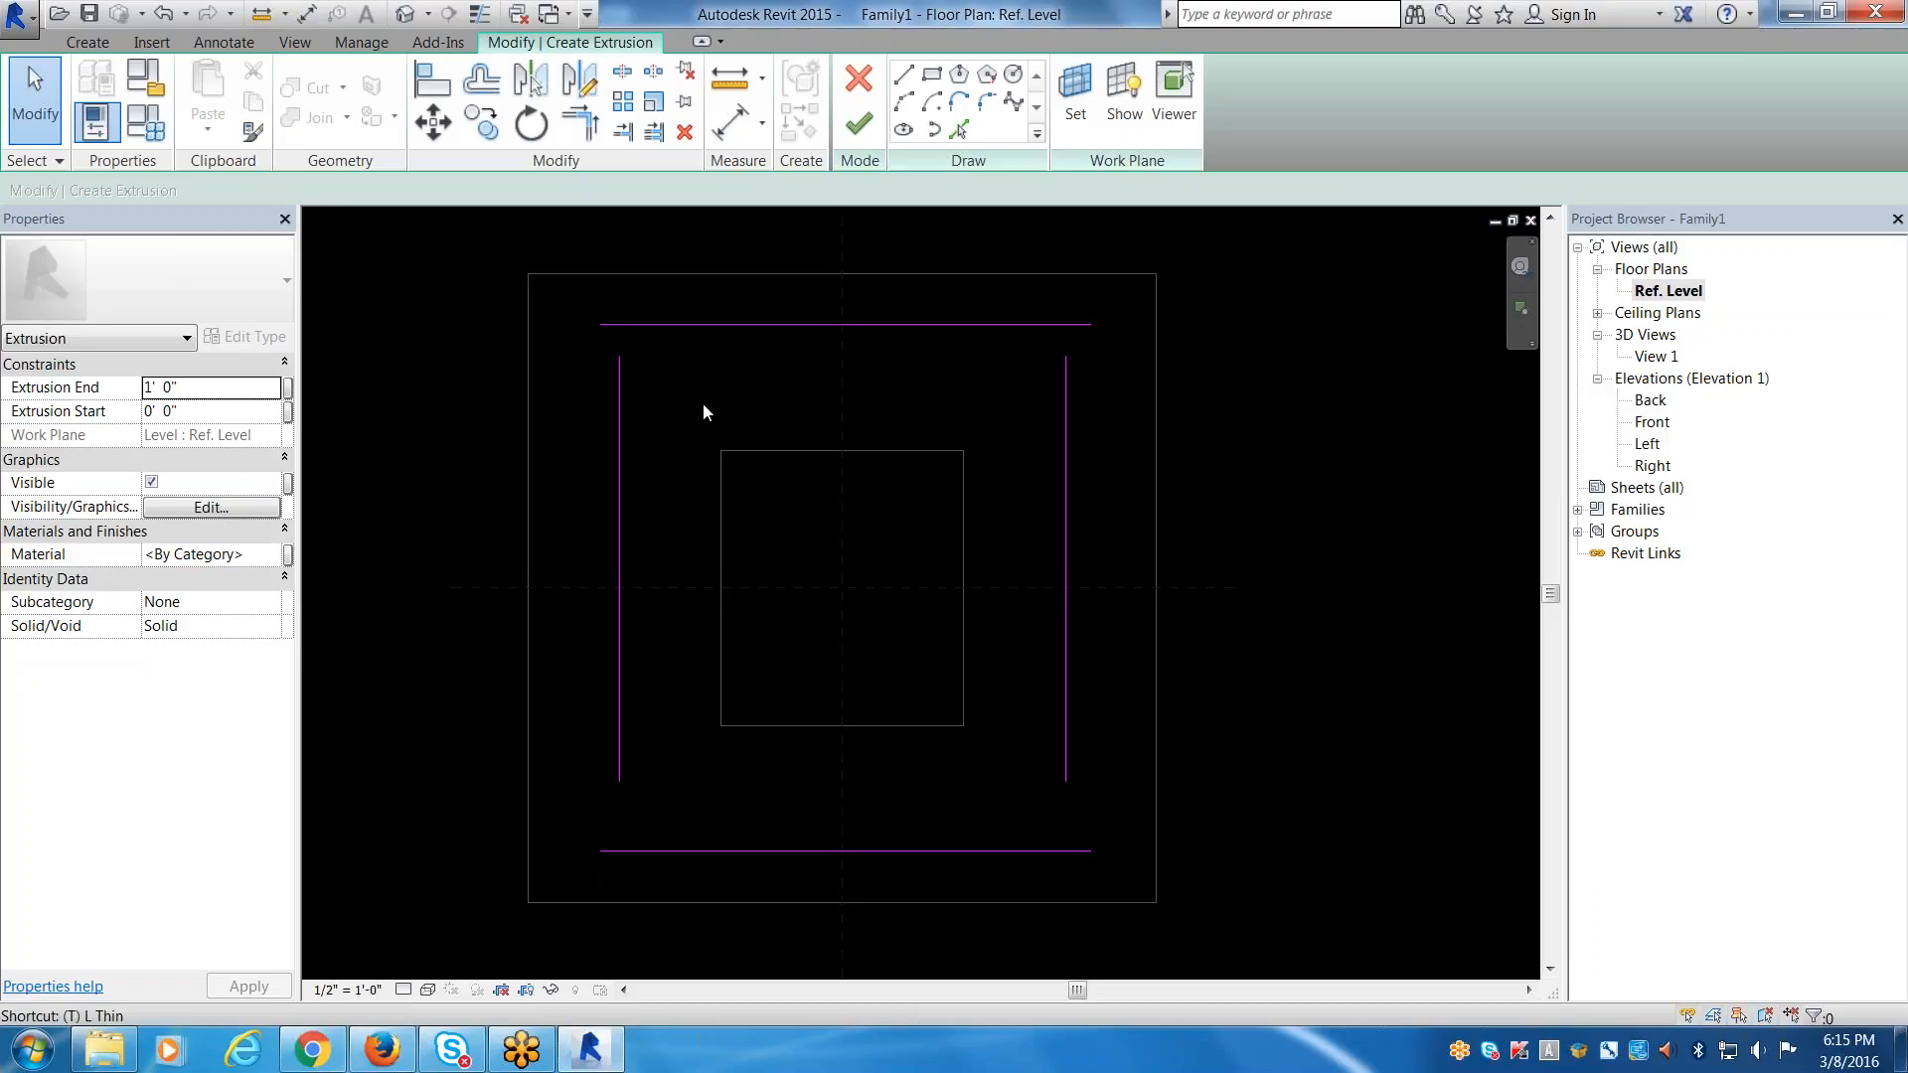
left_click(616, 402)
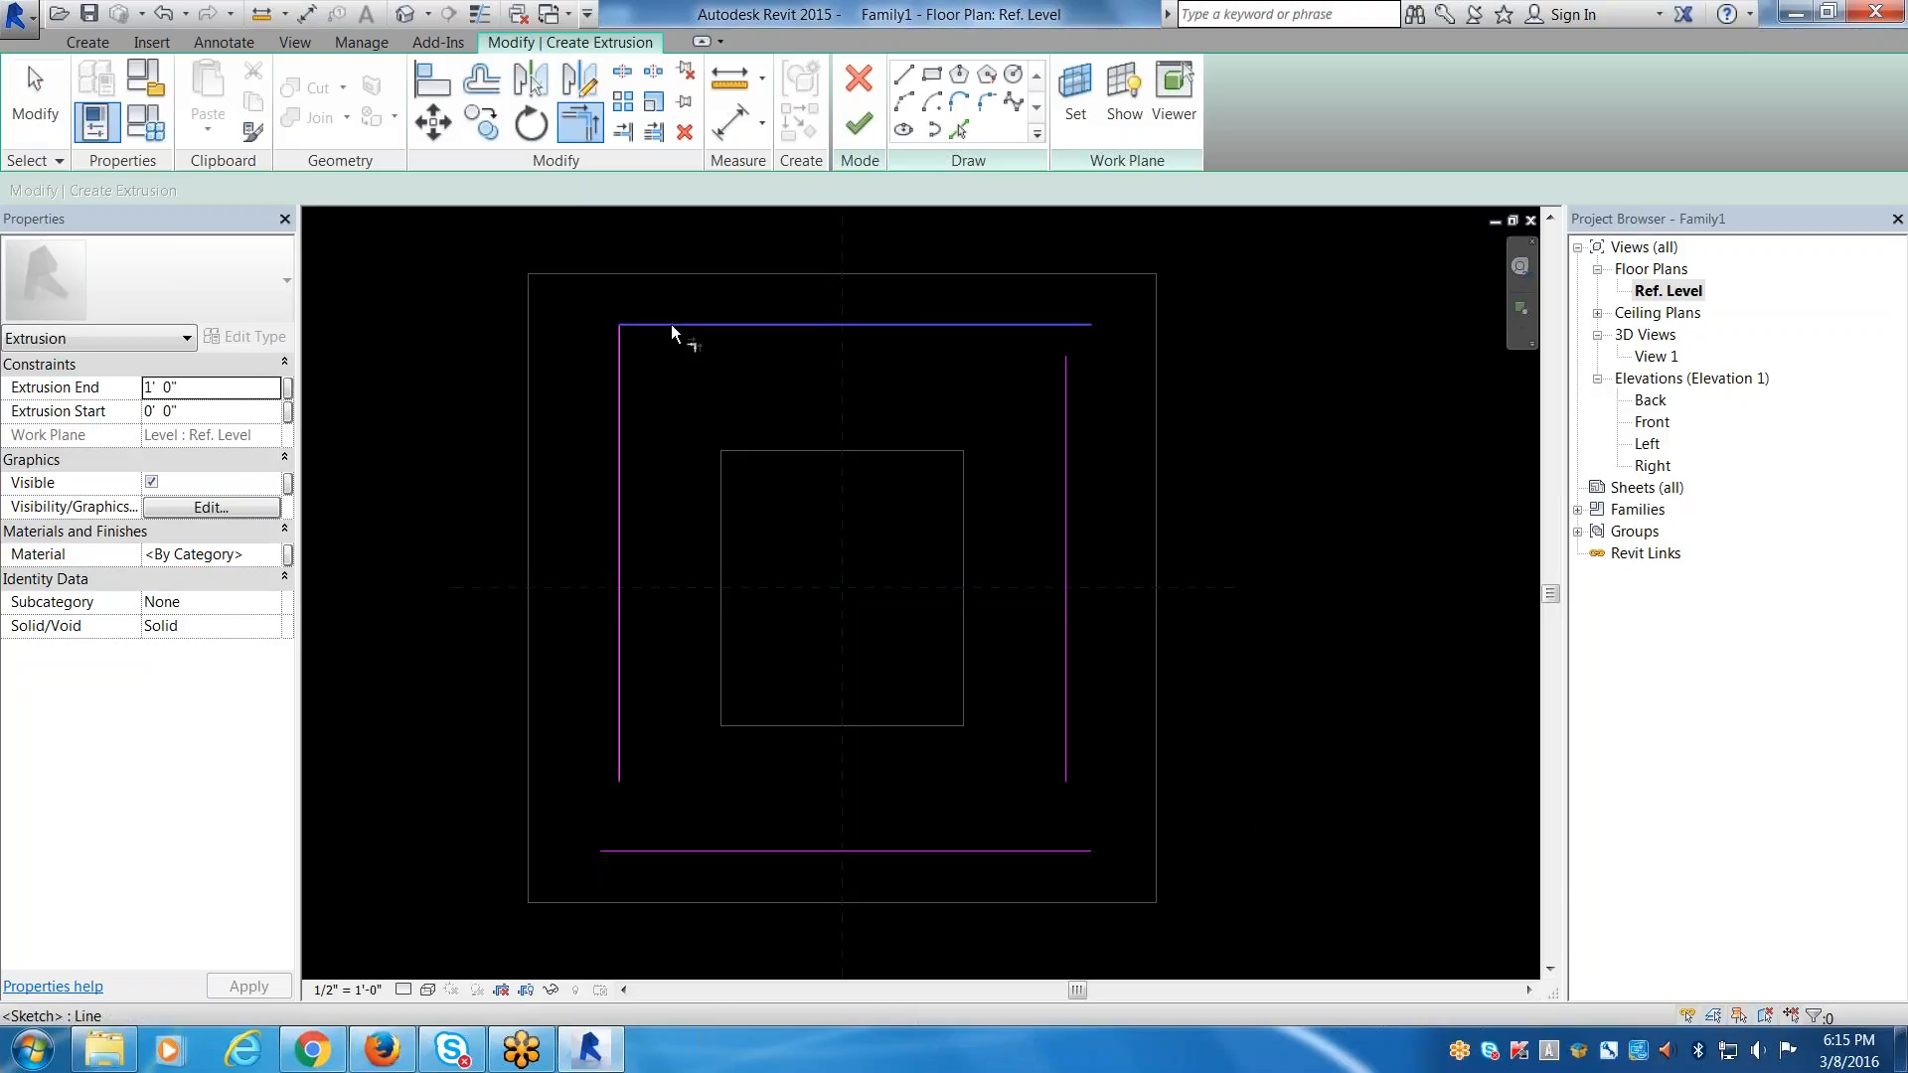
left_click(670, 324)
left_click(1003, 324)
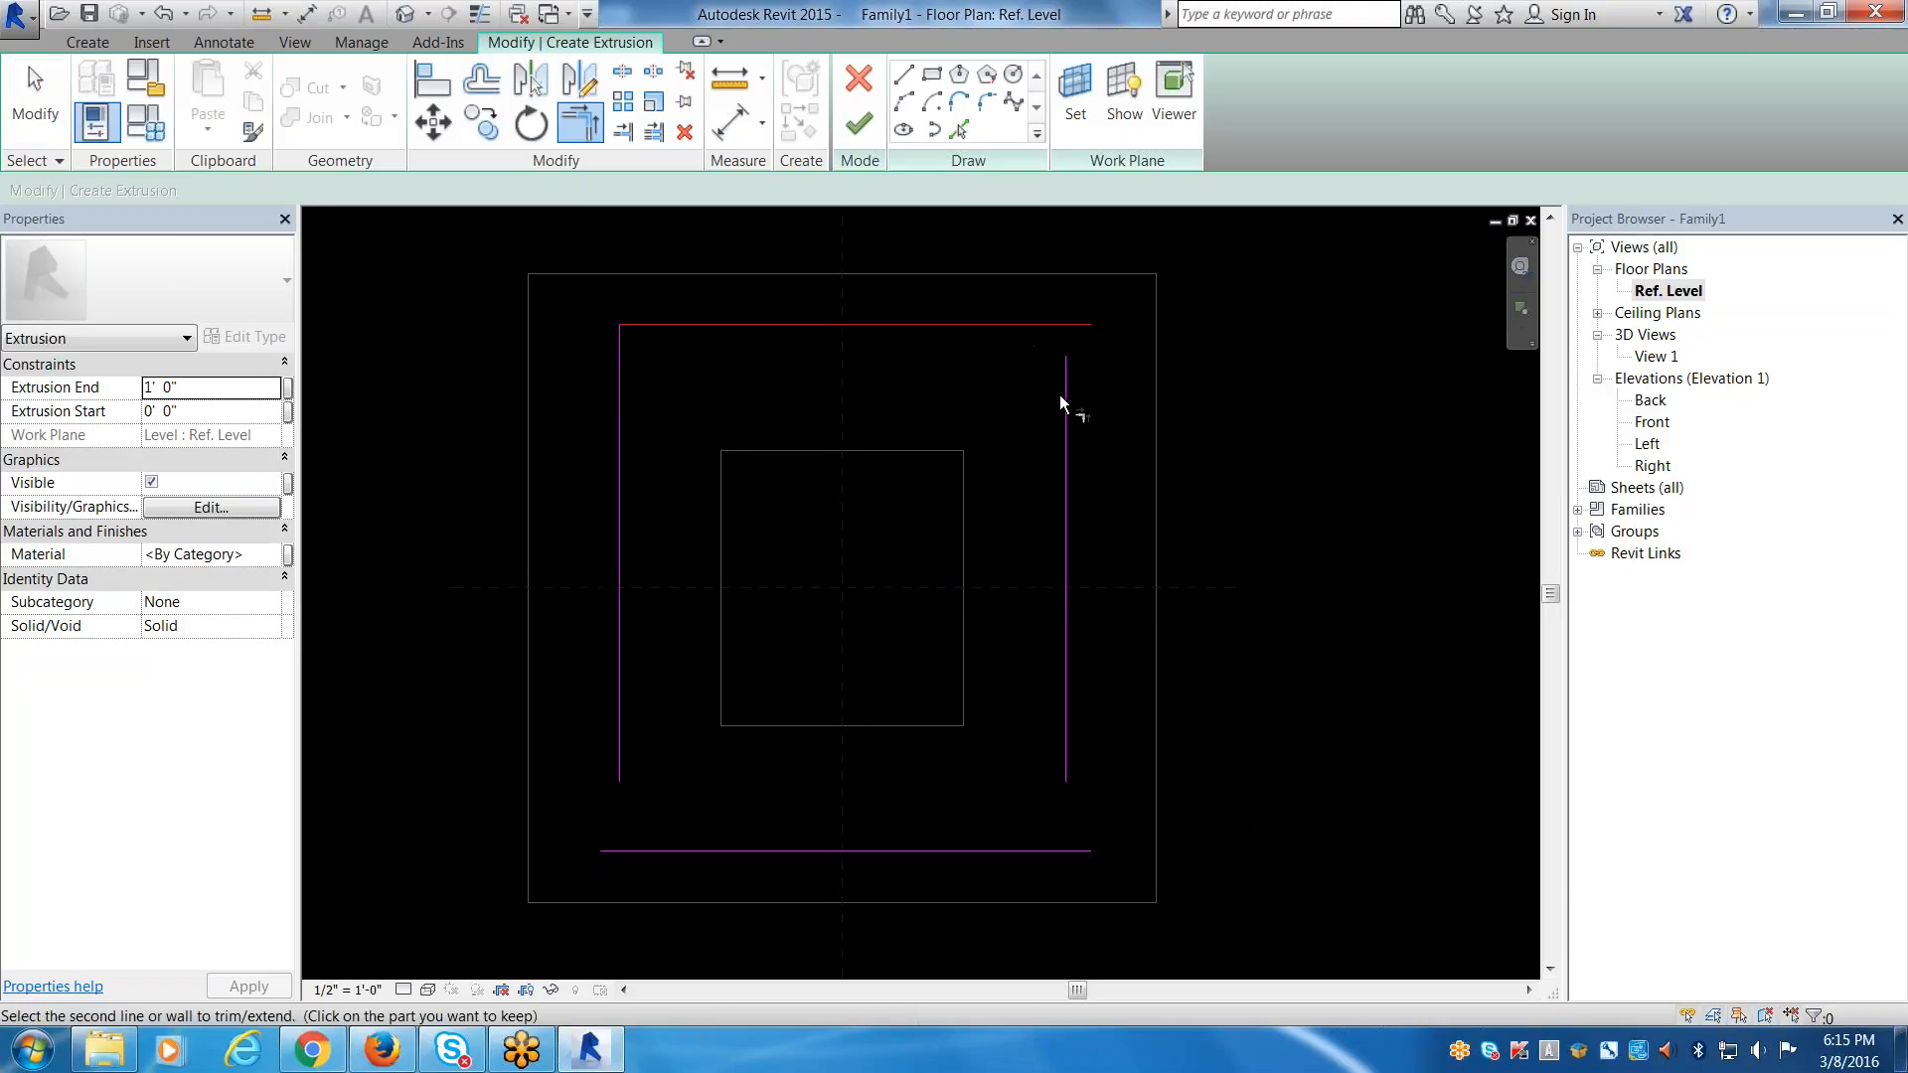
left_click(1063, 397)
left_click(1063, 701)
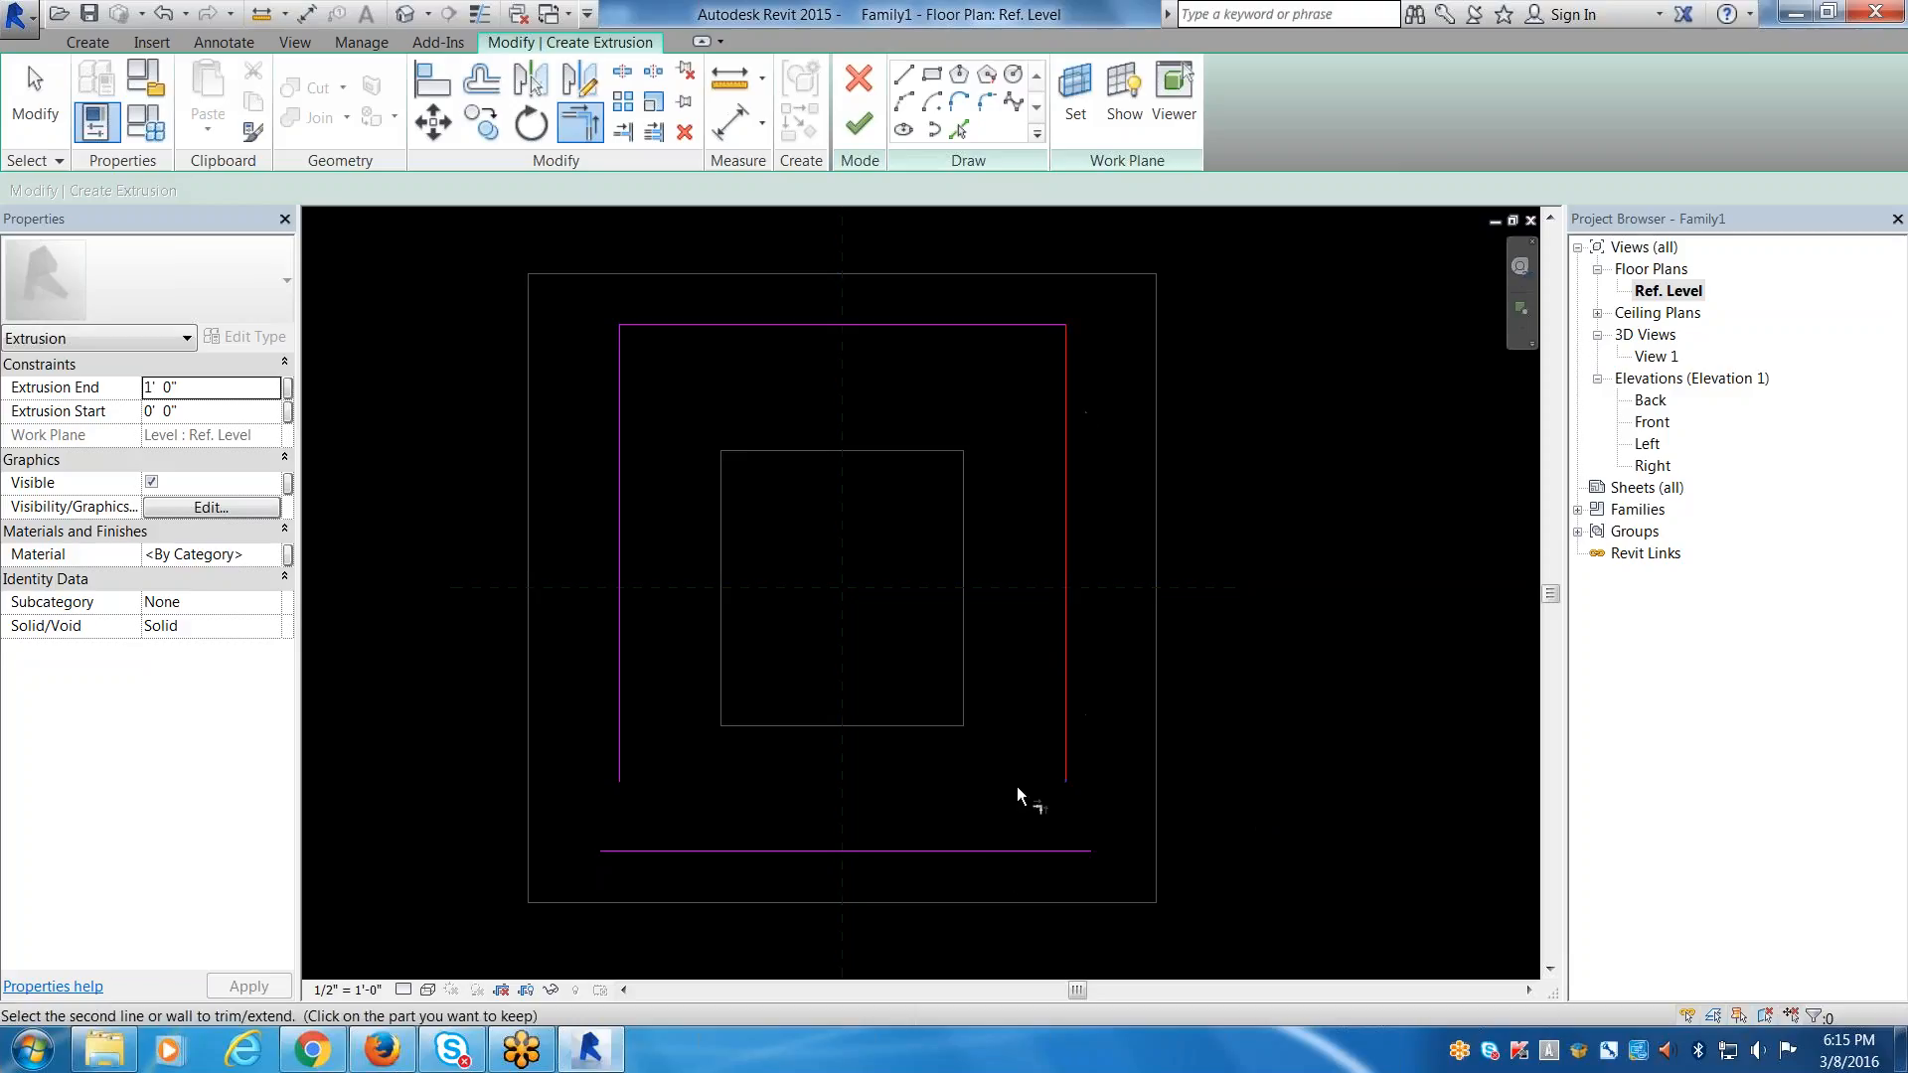
left_click(996, 851)
left_click(626, 787)
left_click(678, 851)
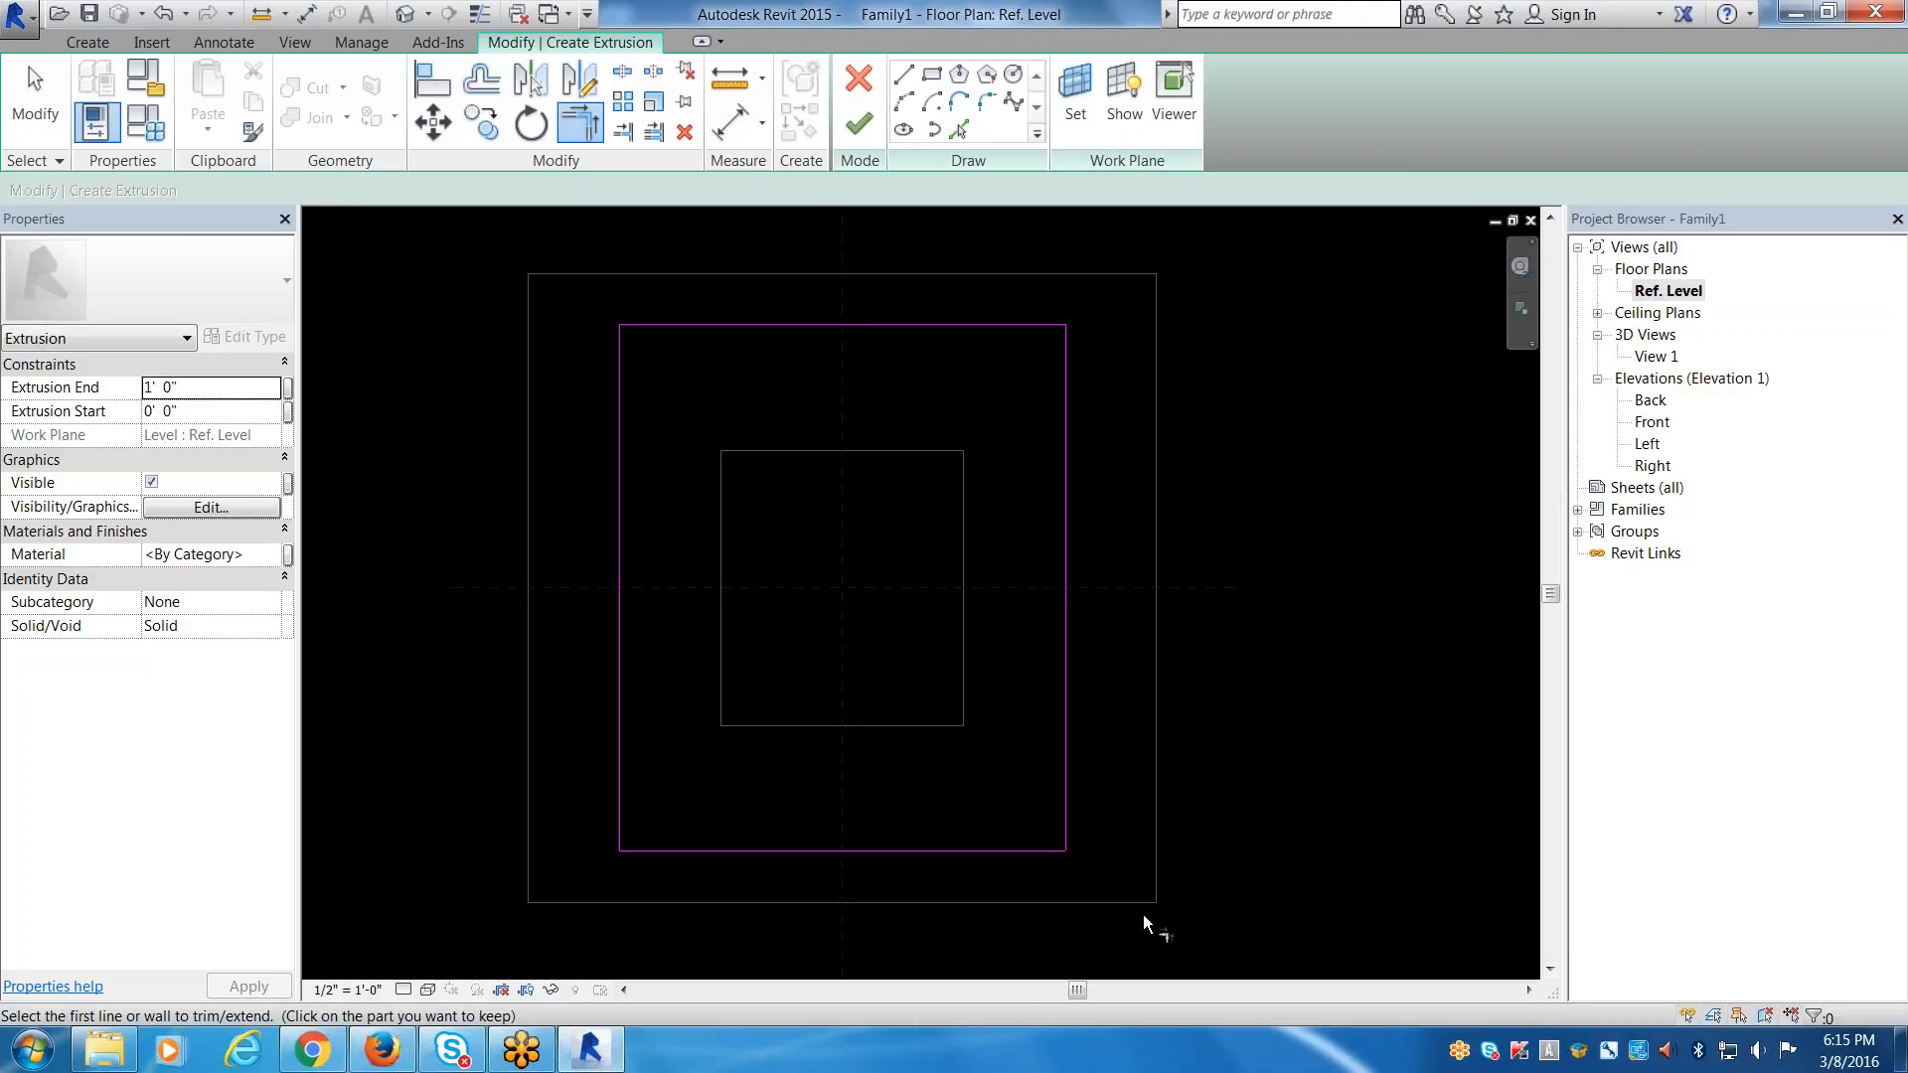
Finish the rectangle sketch as a 1' 0" deep solid extrusion and open the Front elevation.
left_click(859, 123)
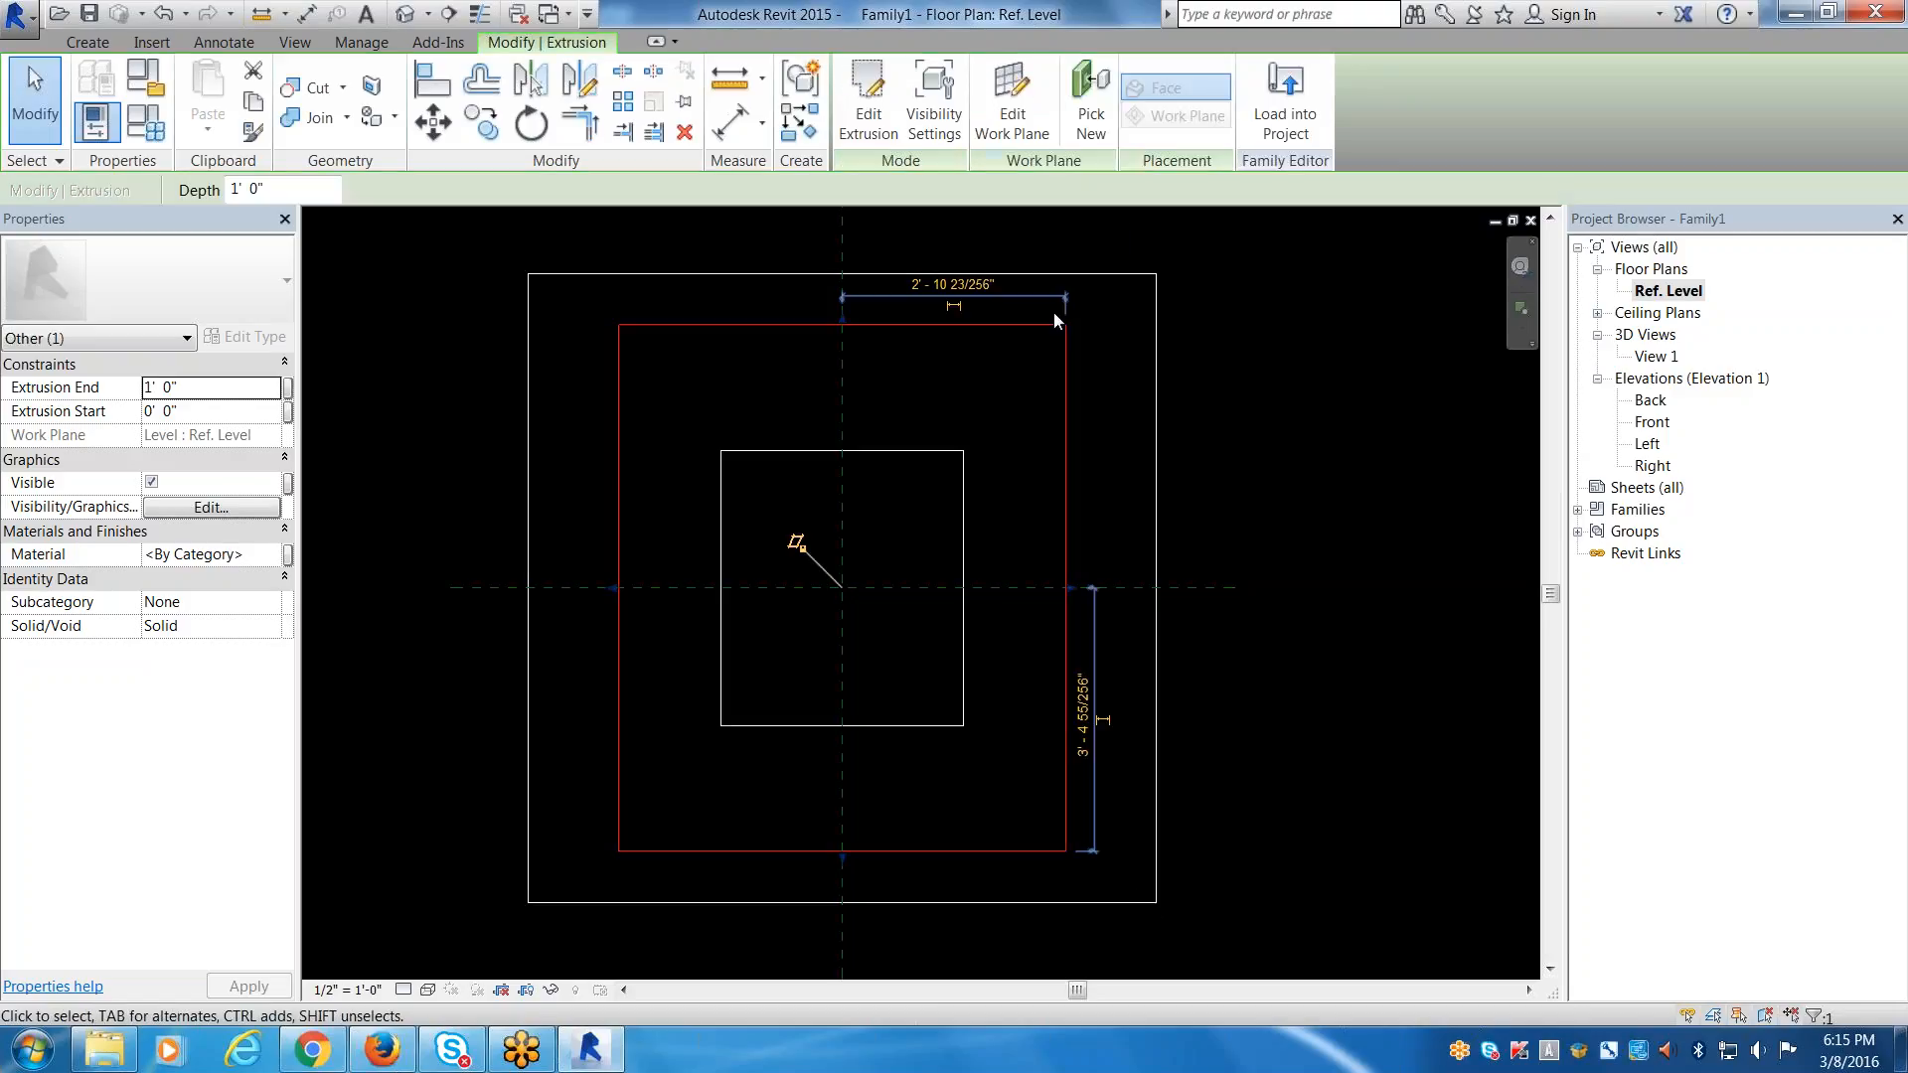
double_click(1648, 424)
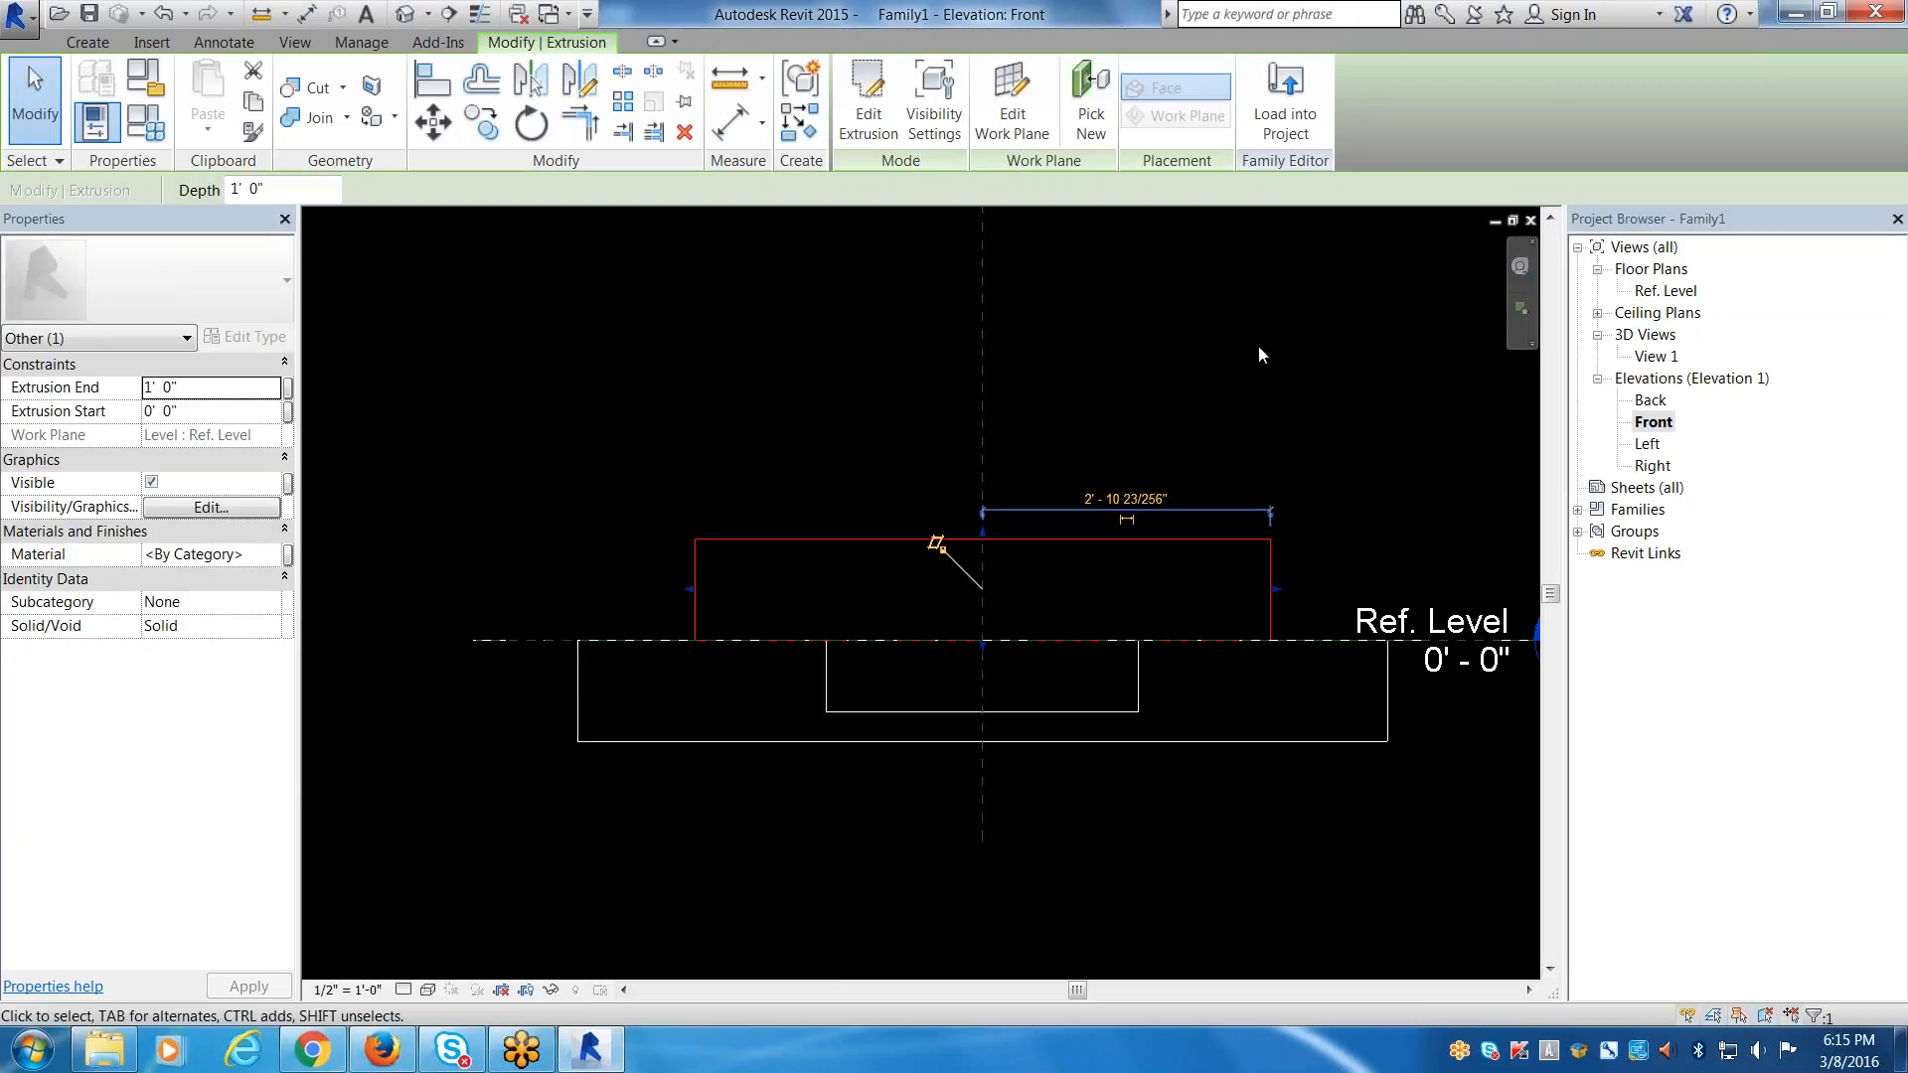
Reduce the upper extrusion's height to 0' 1 7/16" above the Ref. Level in the Front elevation.
middle_click_drag(1258, 347, 1065, 342)
scroll(1058, 348, "down", 1)
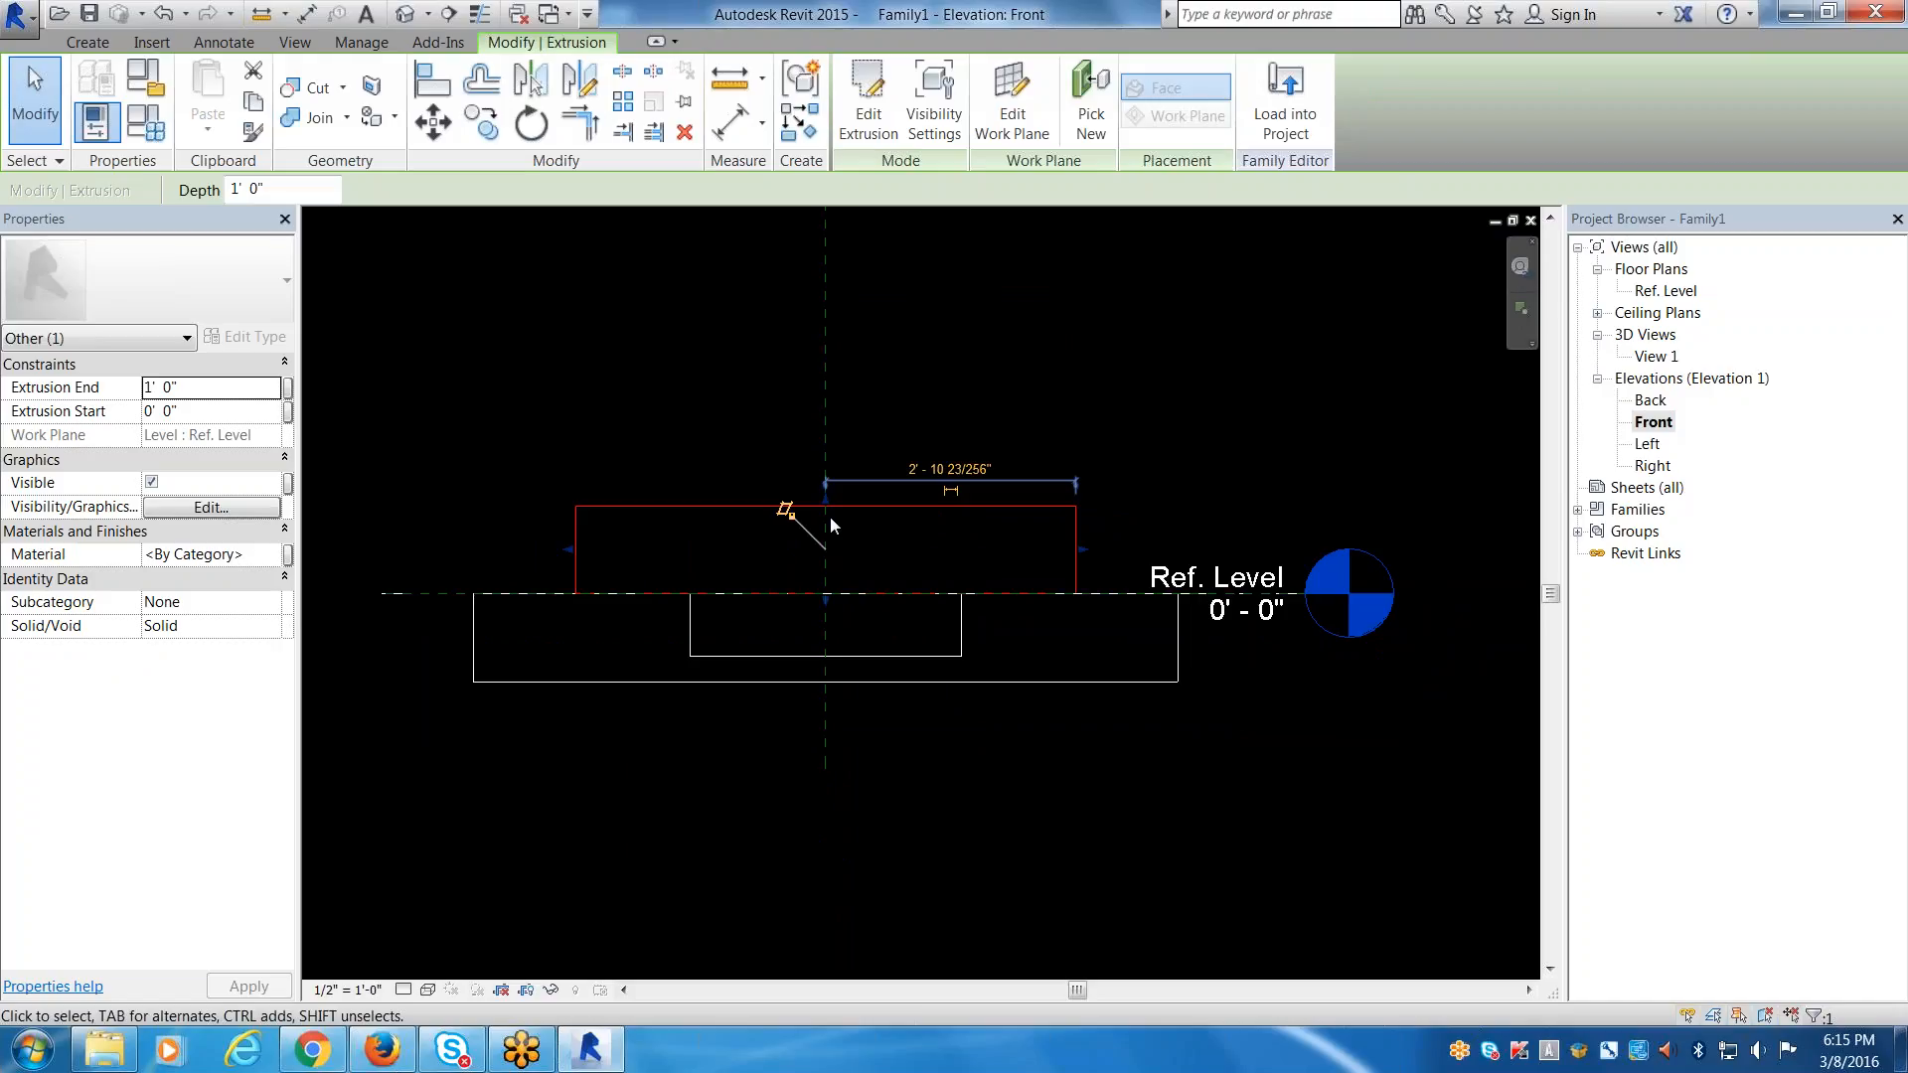
left_click_drag(825, 501, 821, 596)
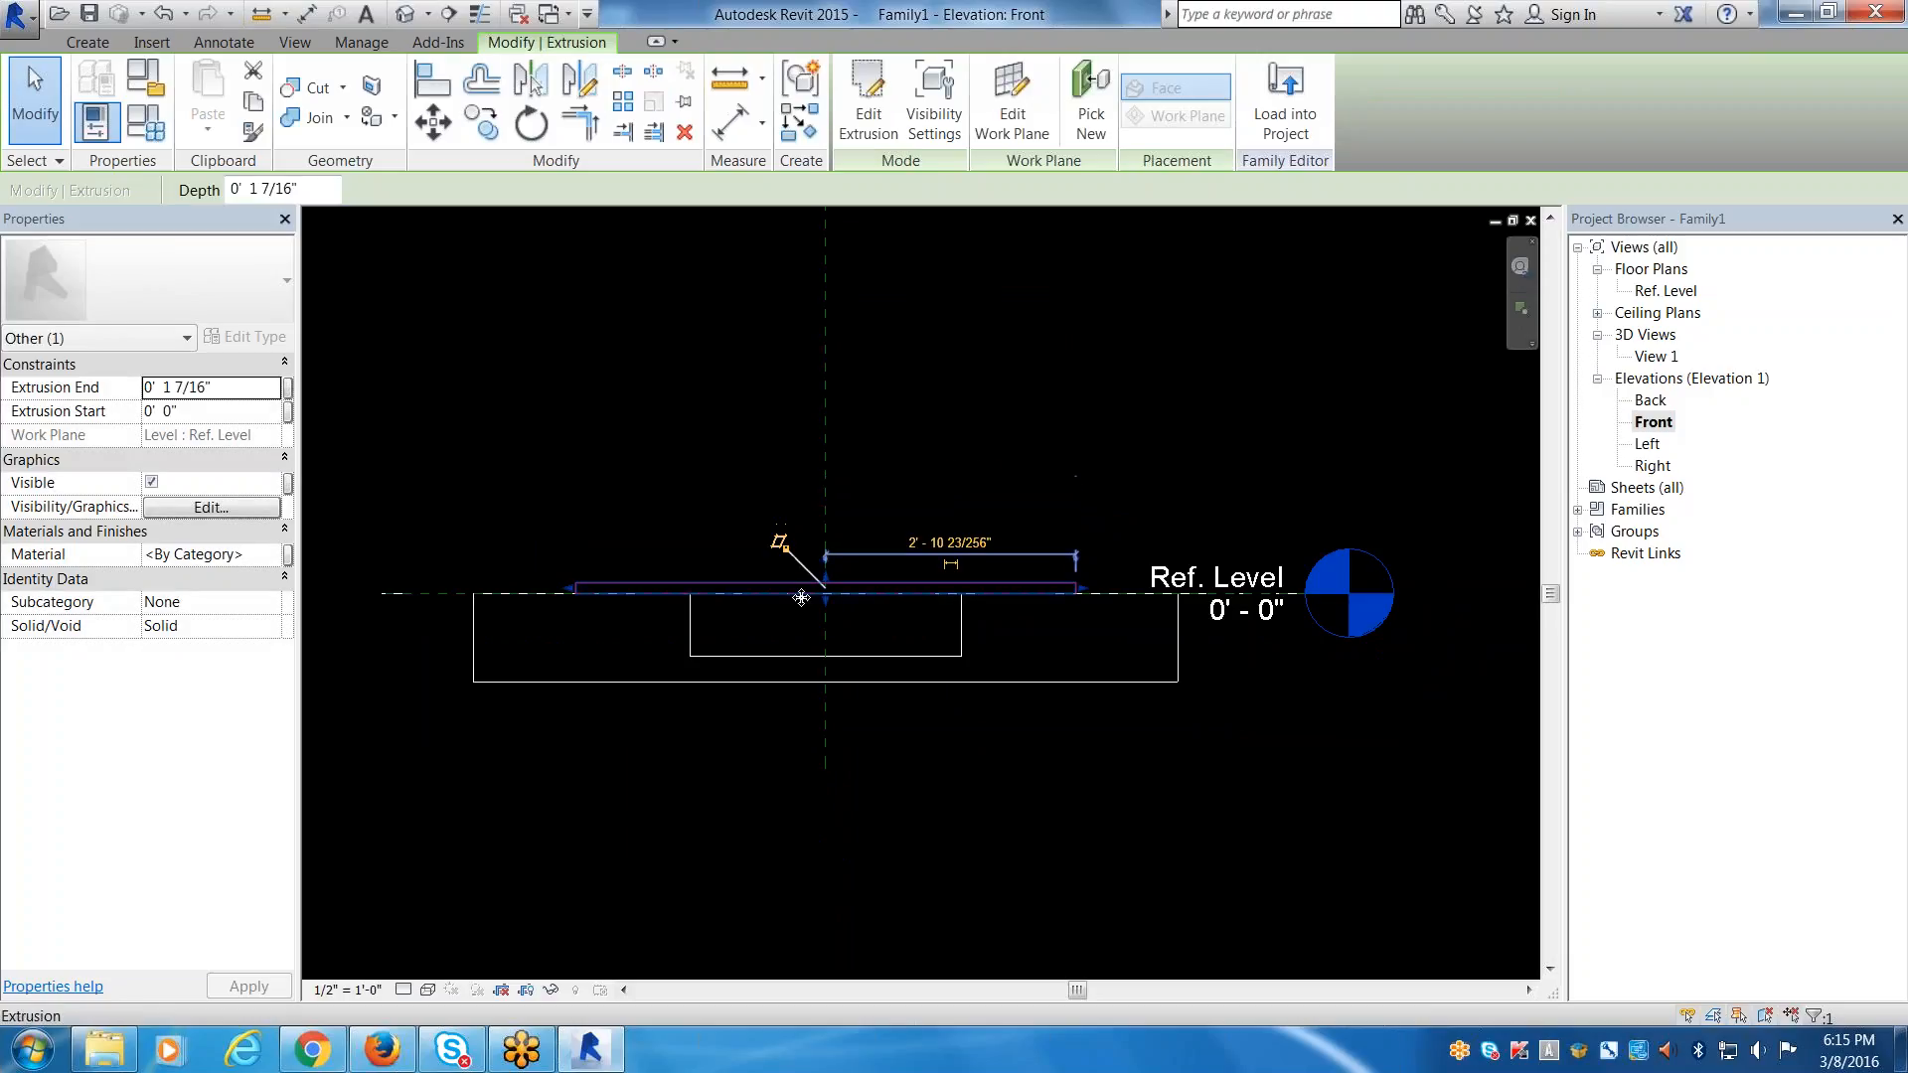
left_click(690, 506)
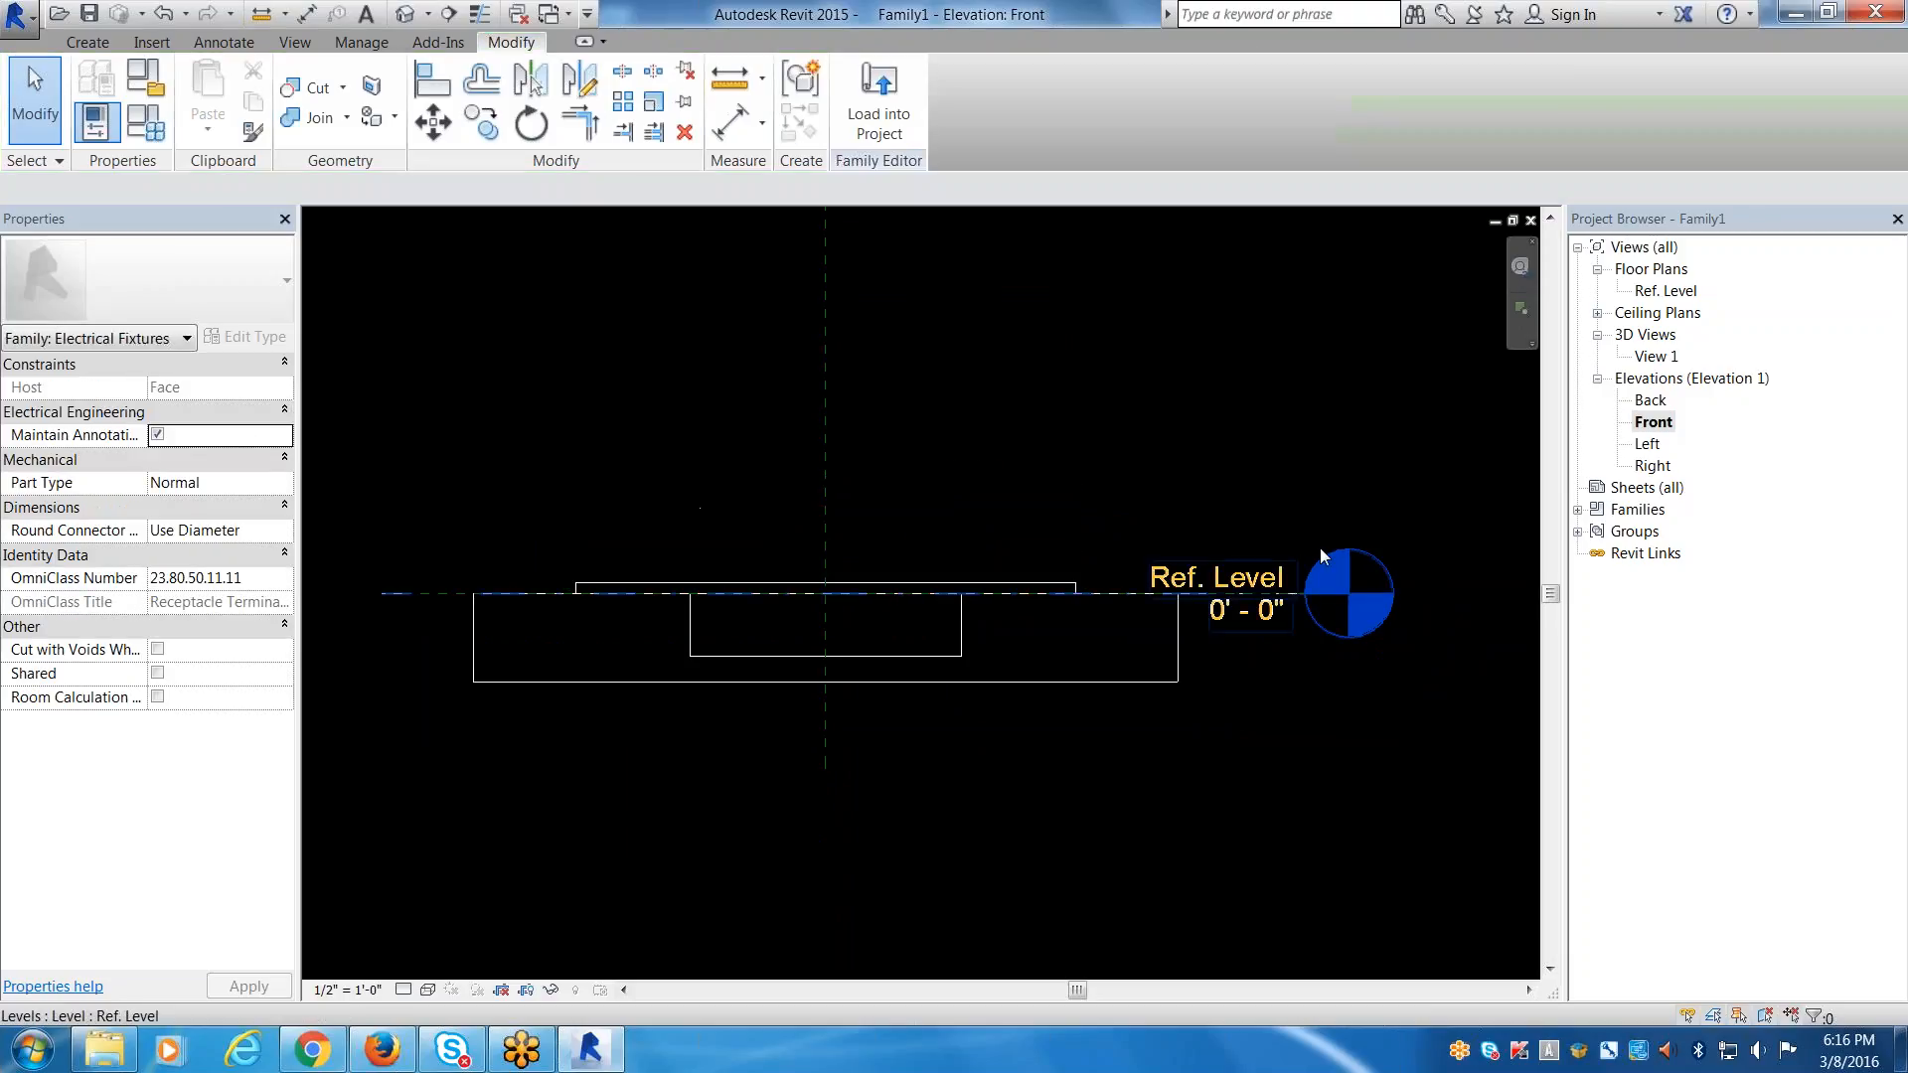
Open the 3D view View 1, temporarily hide the host extrusion and view the fixture from below.
double_click(1651, 356)
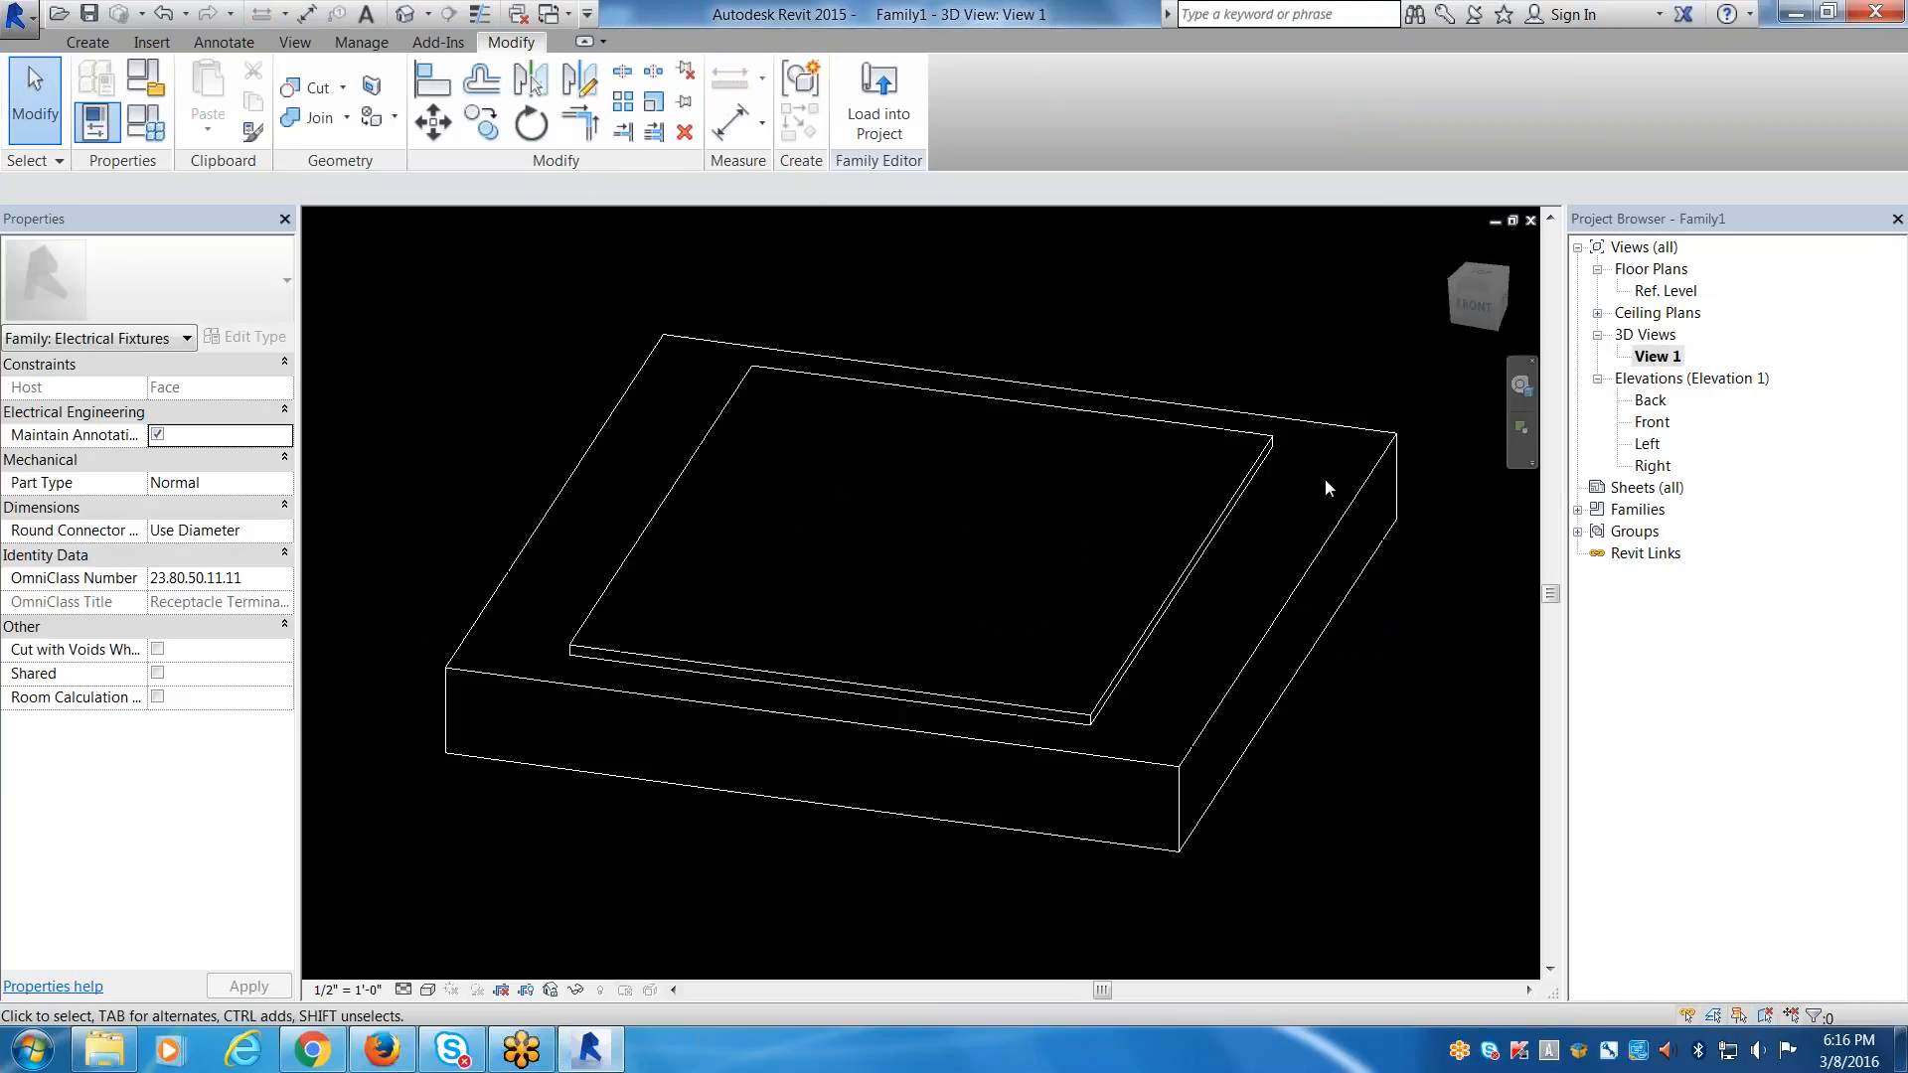
left_click(1148, 759)
key("Escape")
left_click(1158, 774)
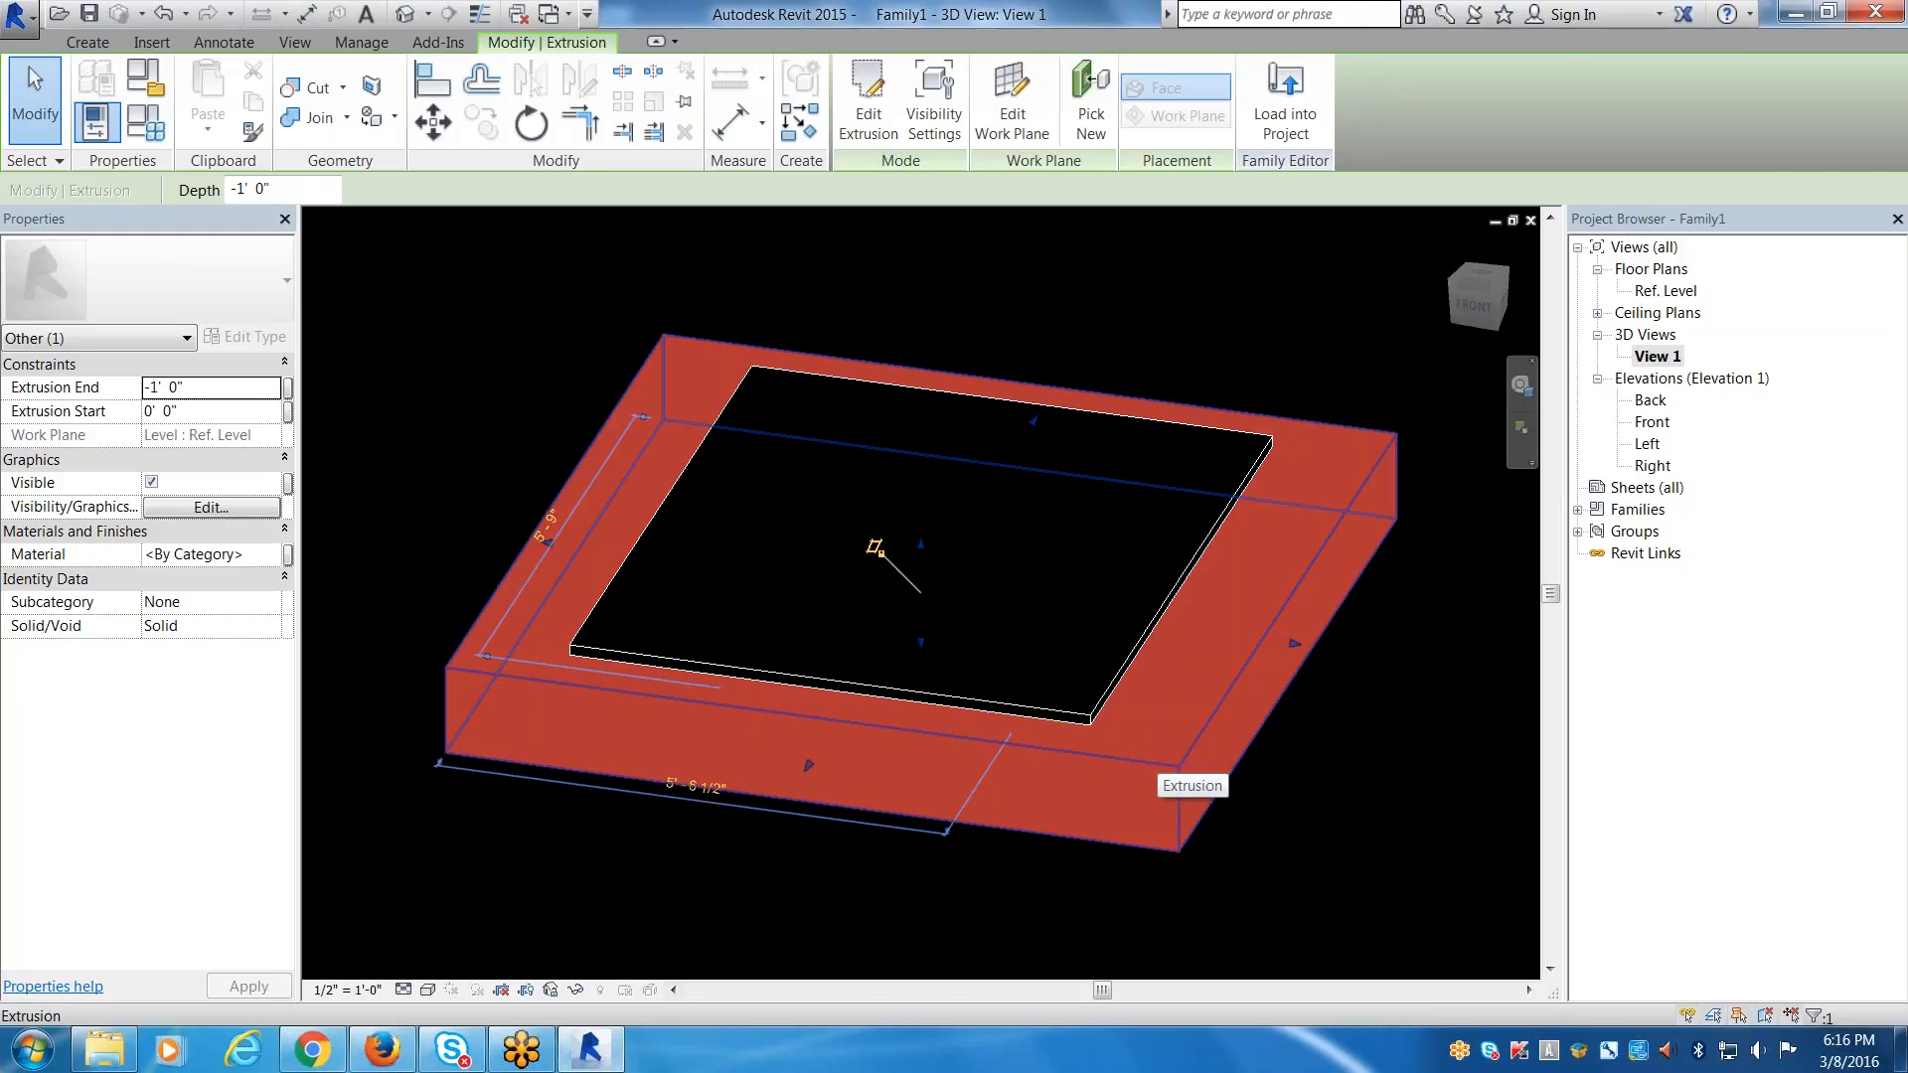
key("h")
key("h")
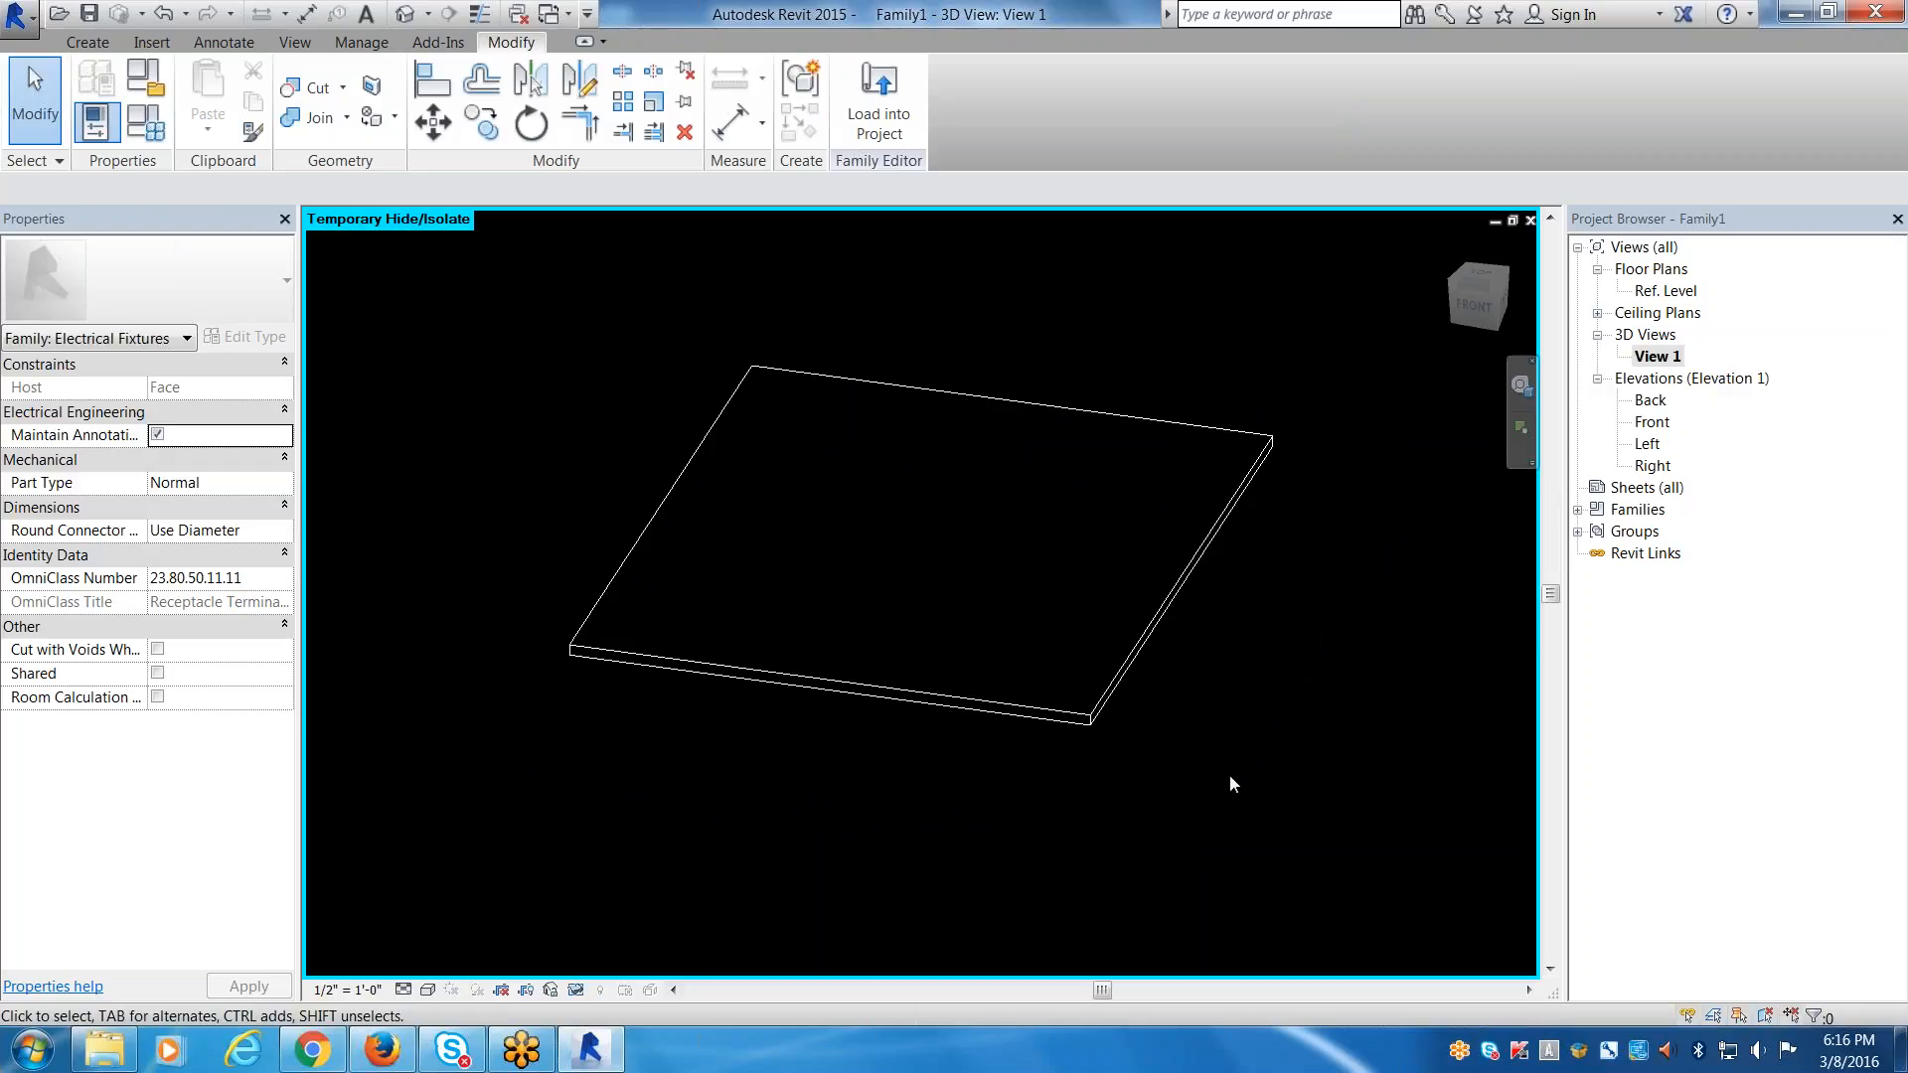
middle_click_drag(1230, 785, 1203, 754, "shift")
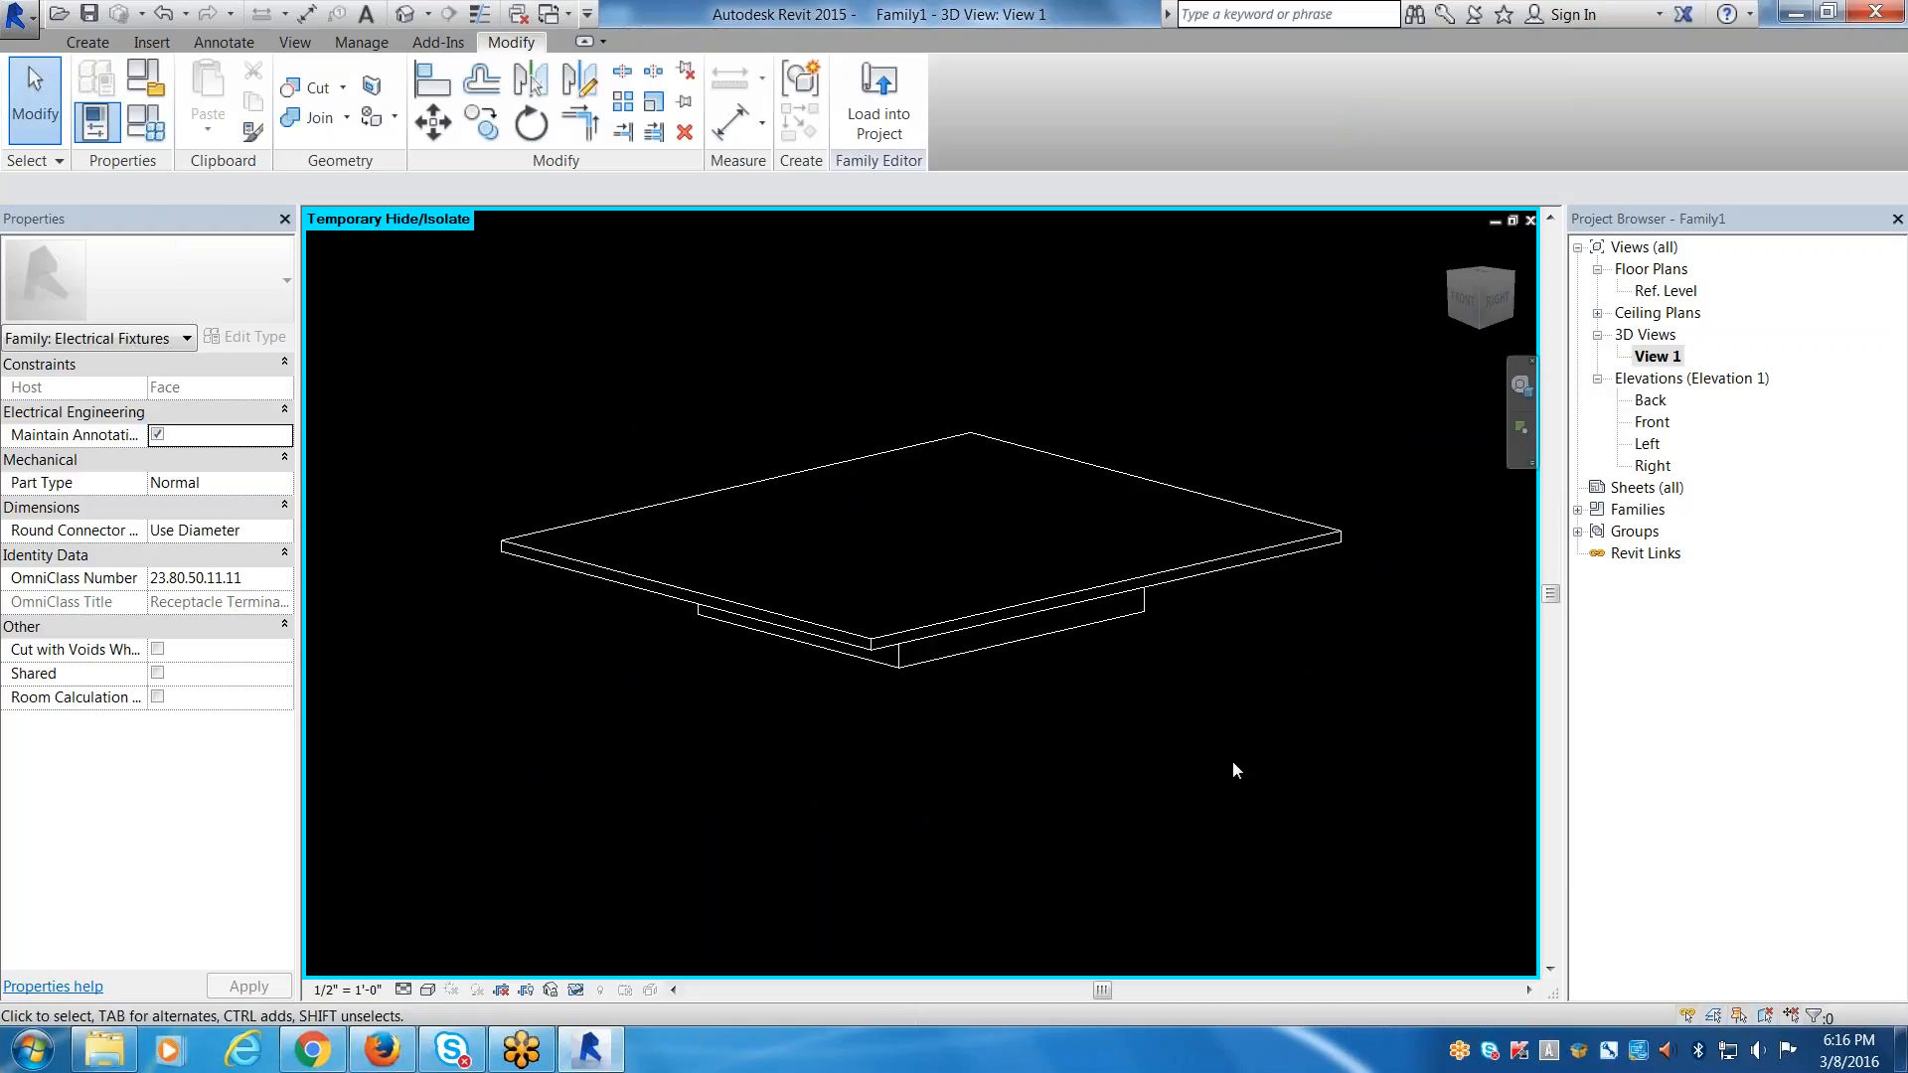
middle_click_drag(1235, 771, 1251, 360, "shift")
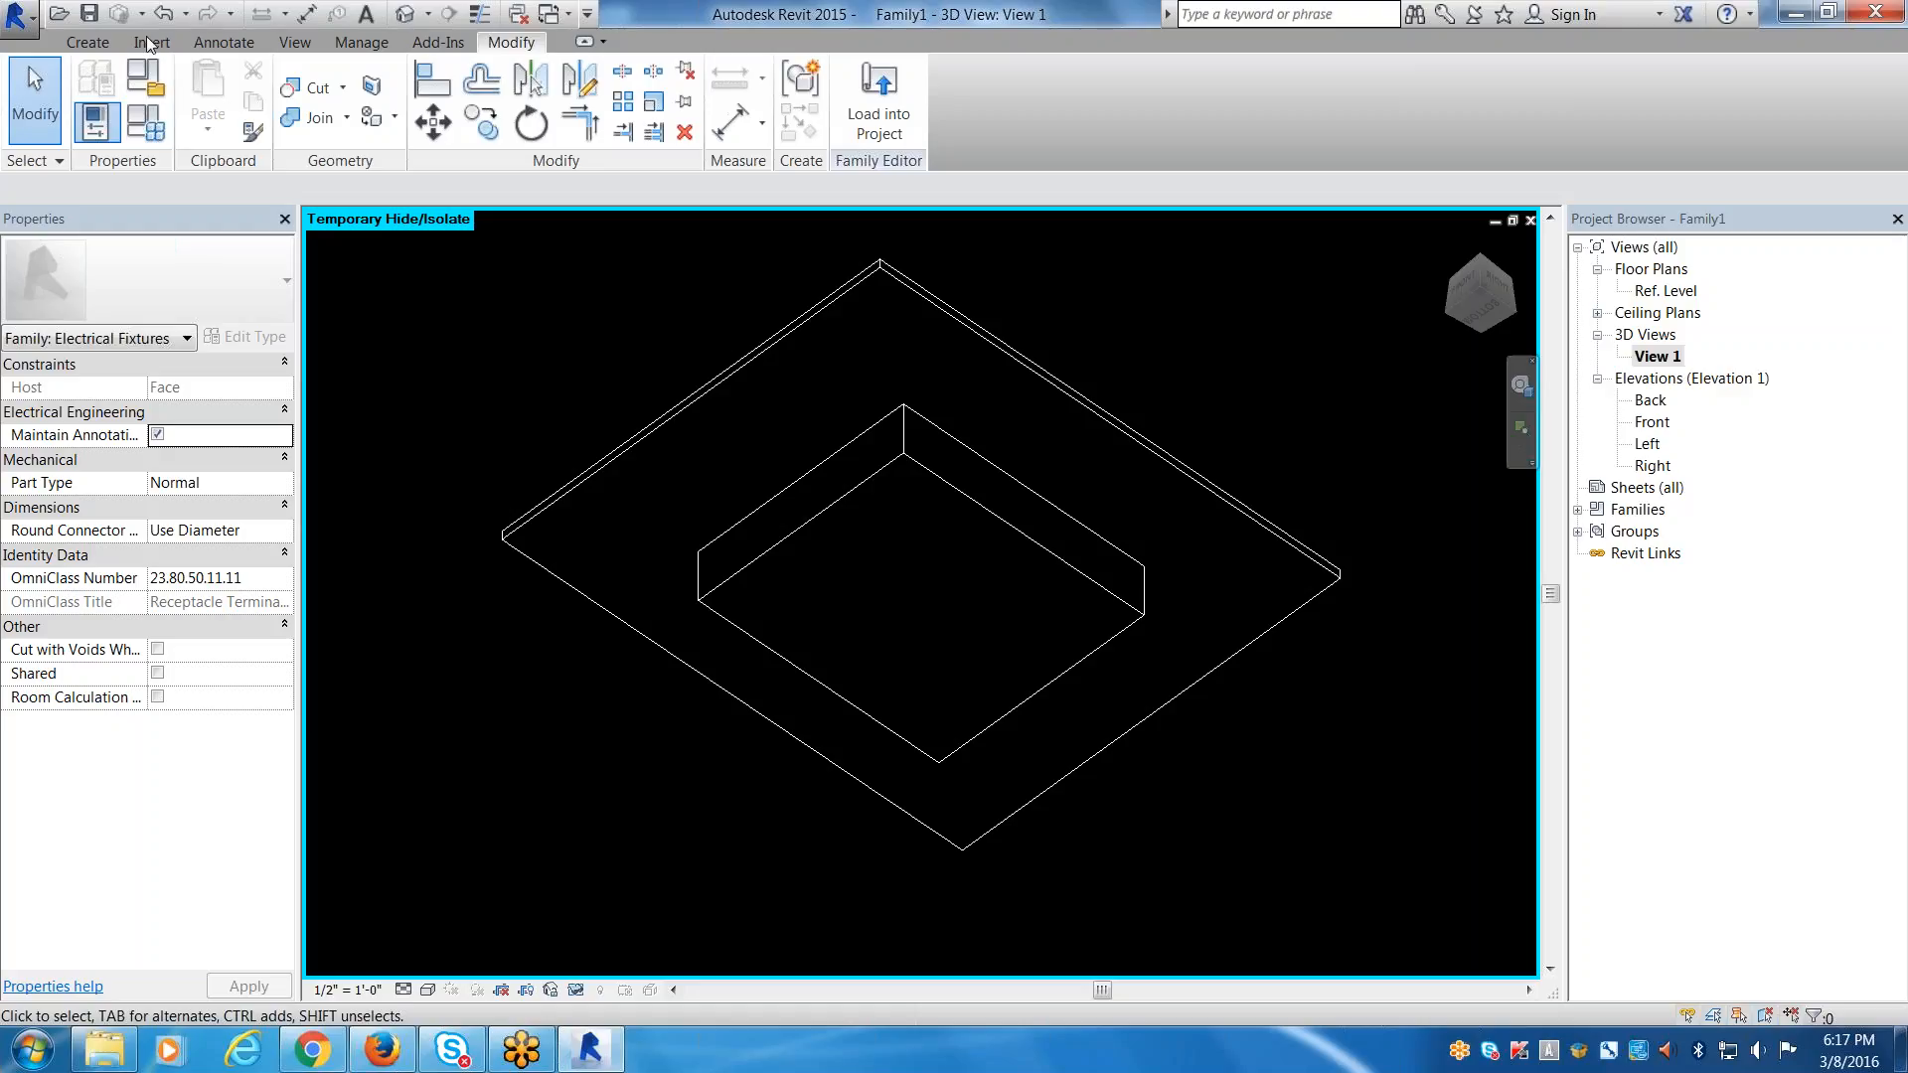
Place a Power - Unbalanced electrical connector on the bottom face of the smaller extrusion.
left_click(86, 43)
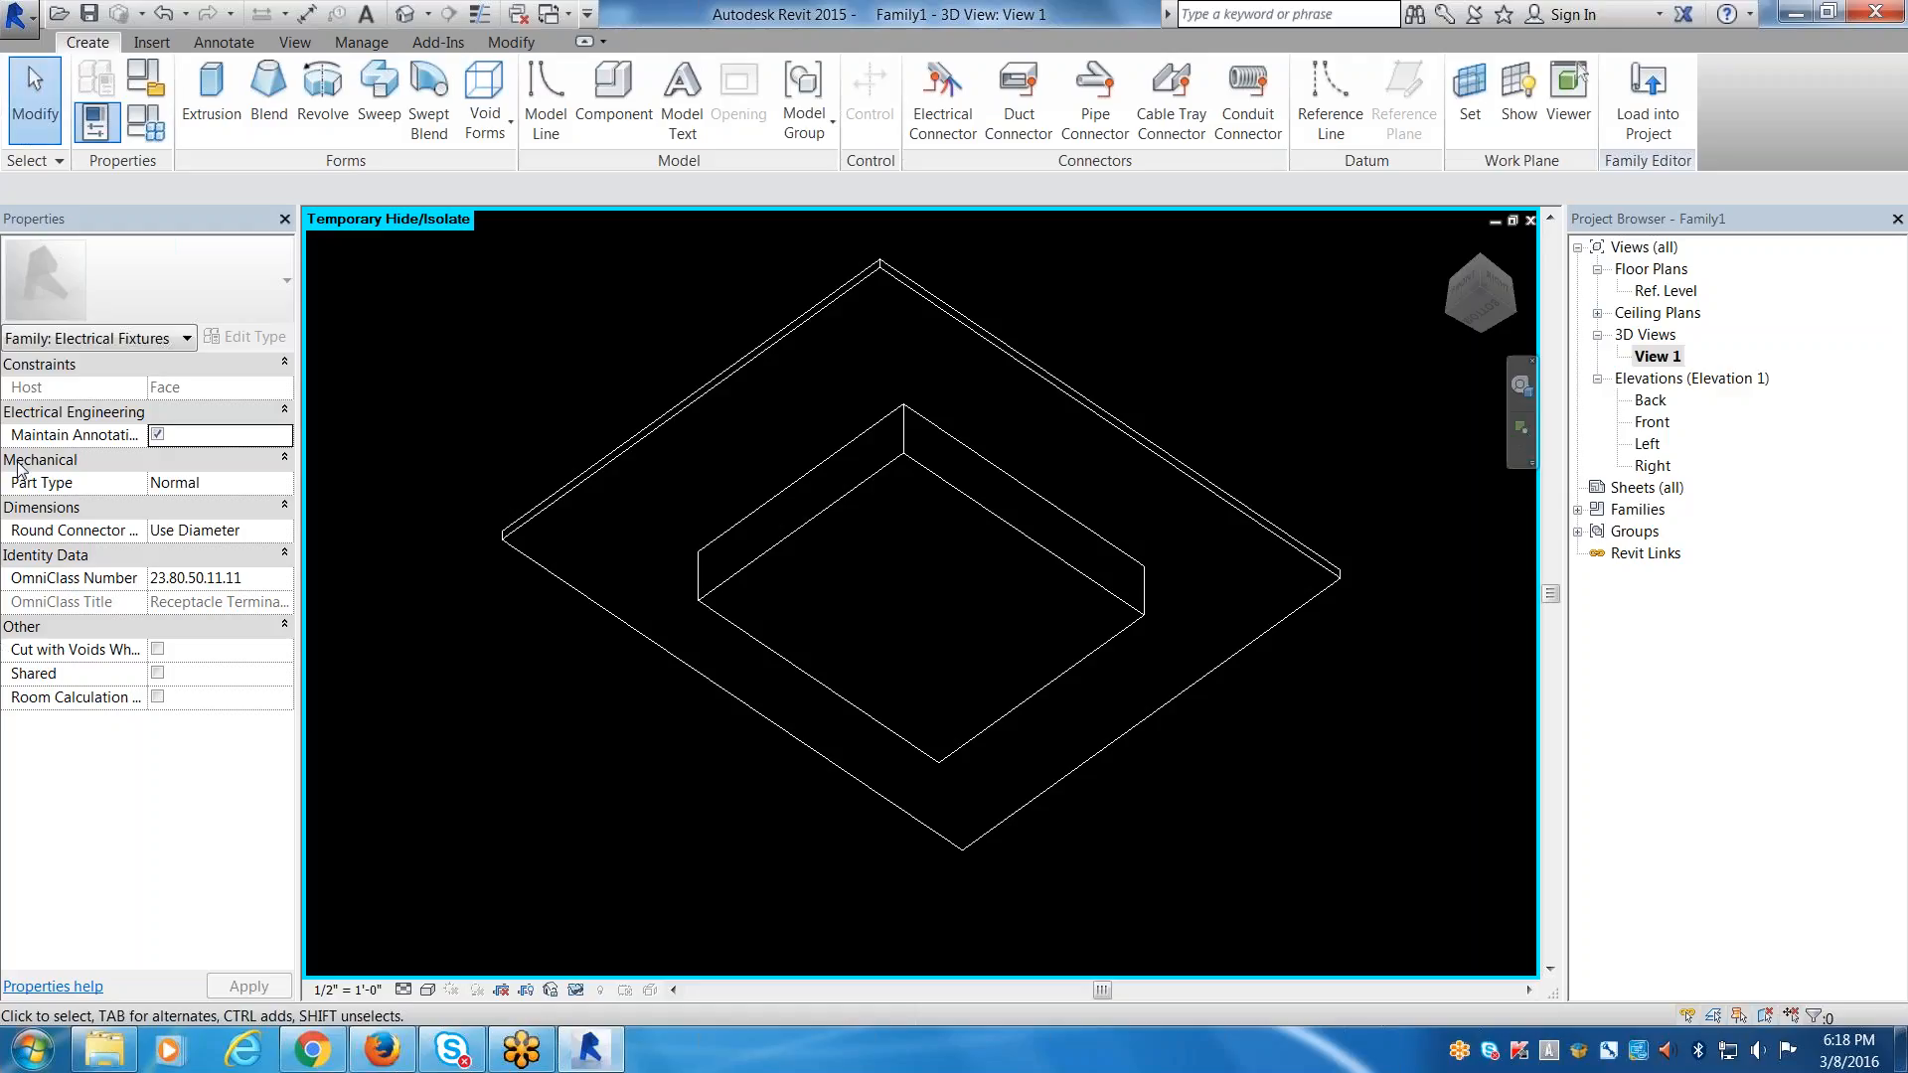
left_click(962, 130)
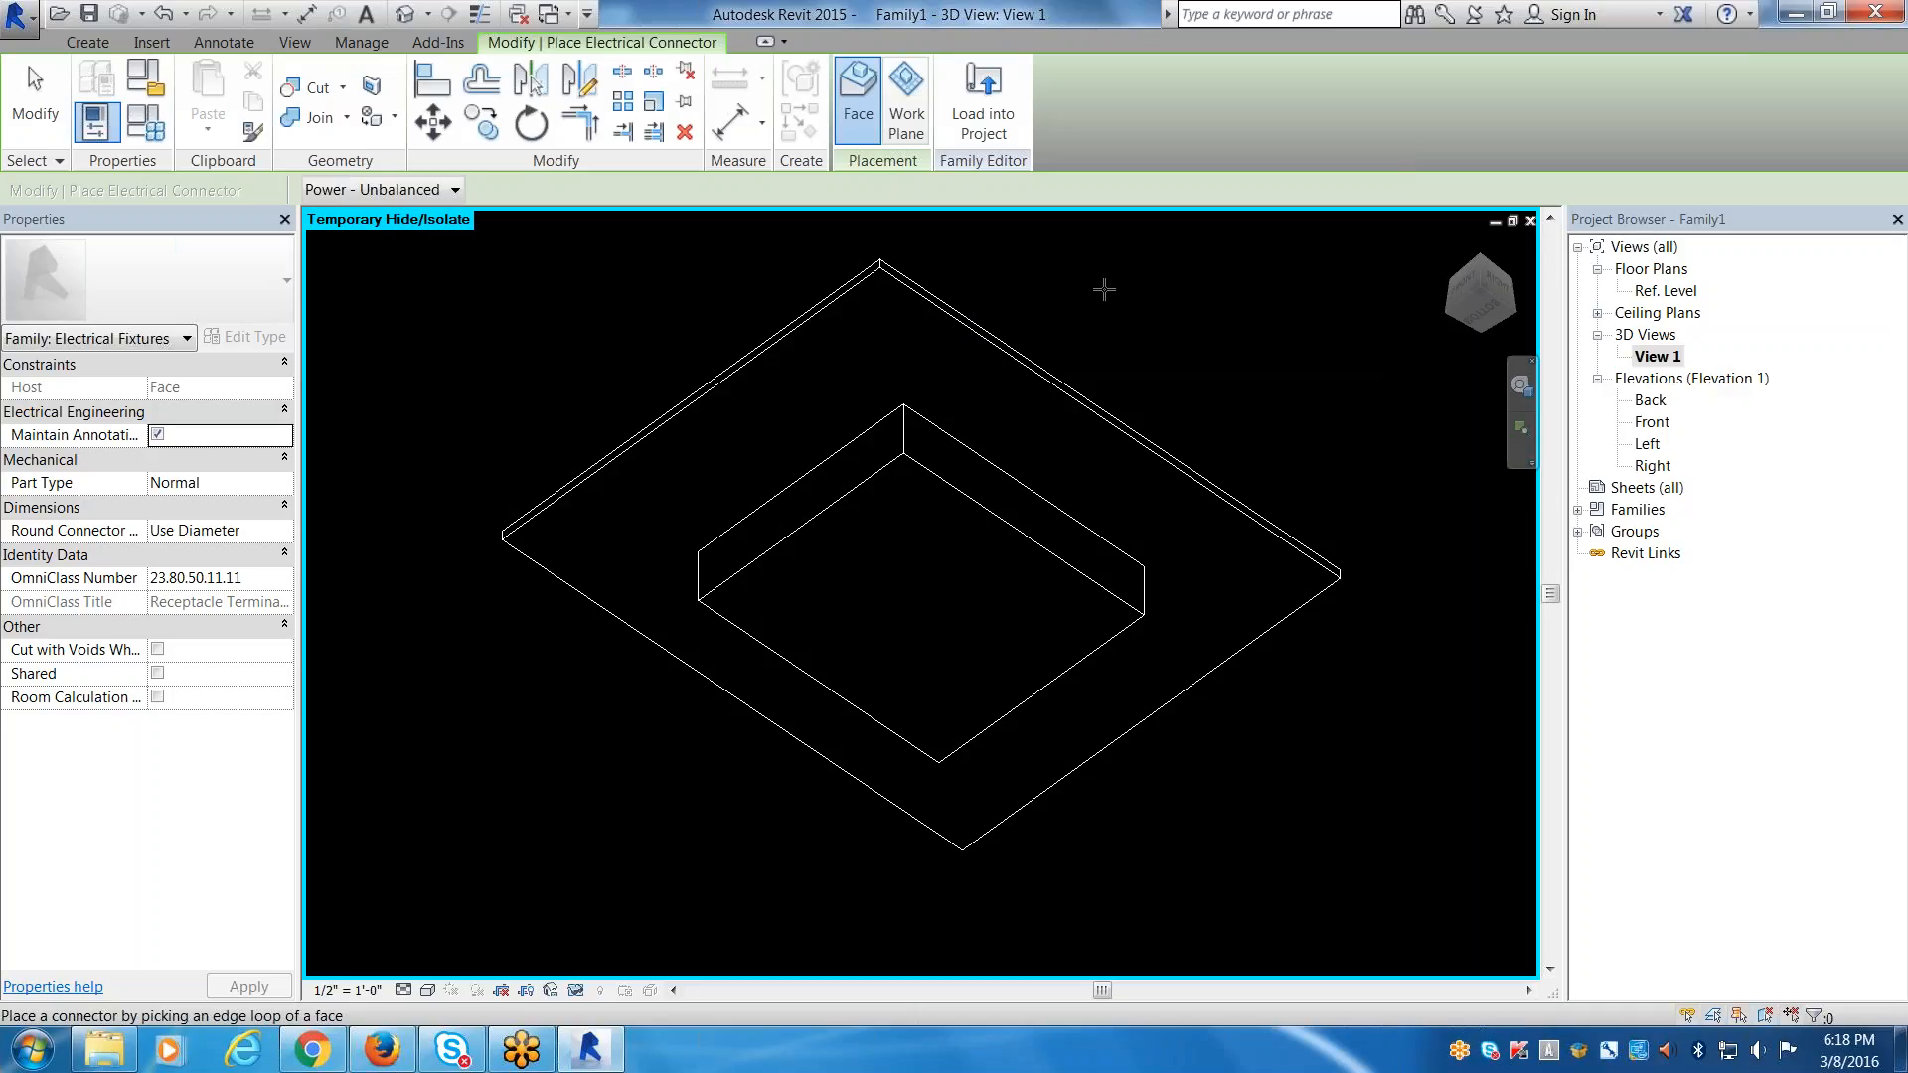
middle_click_drag(797, 363, 899, 319, "shift")
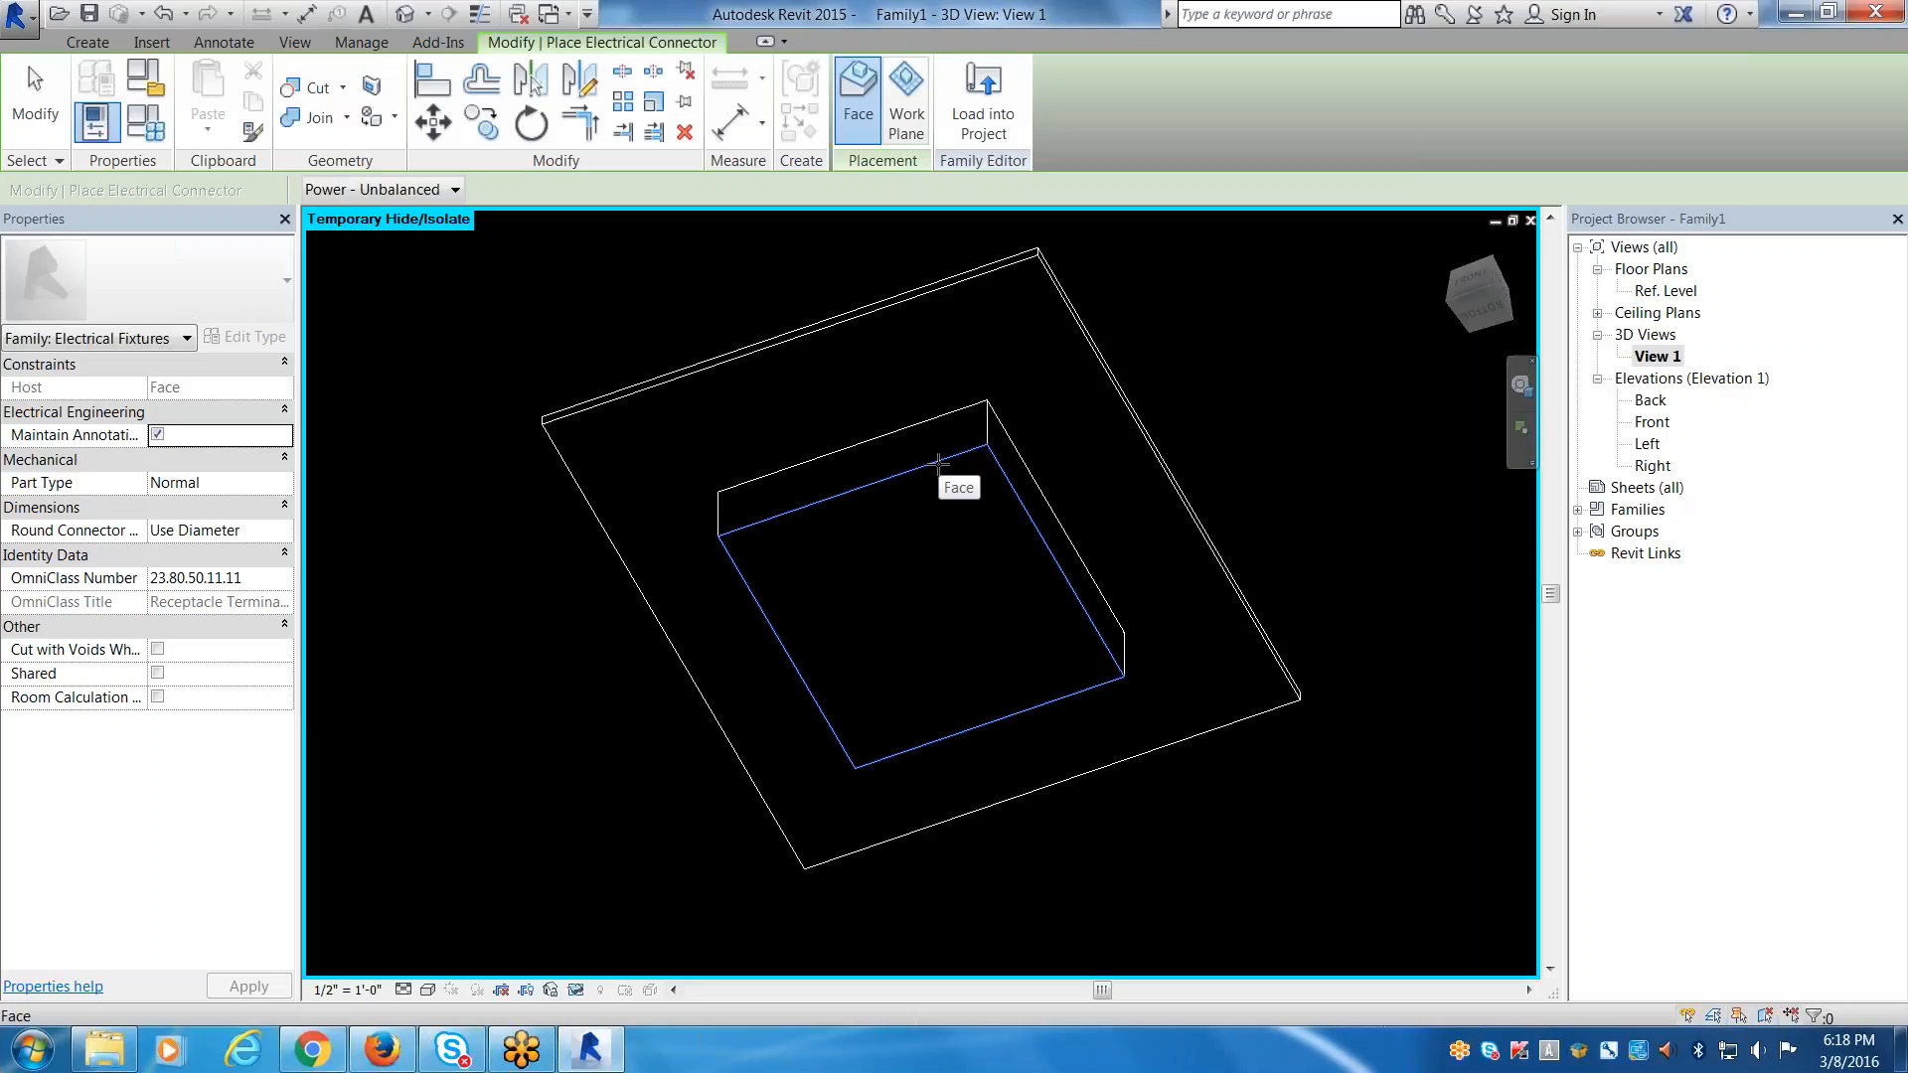
left_click(939, 462)
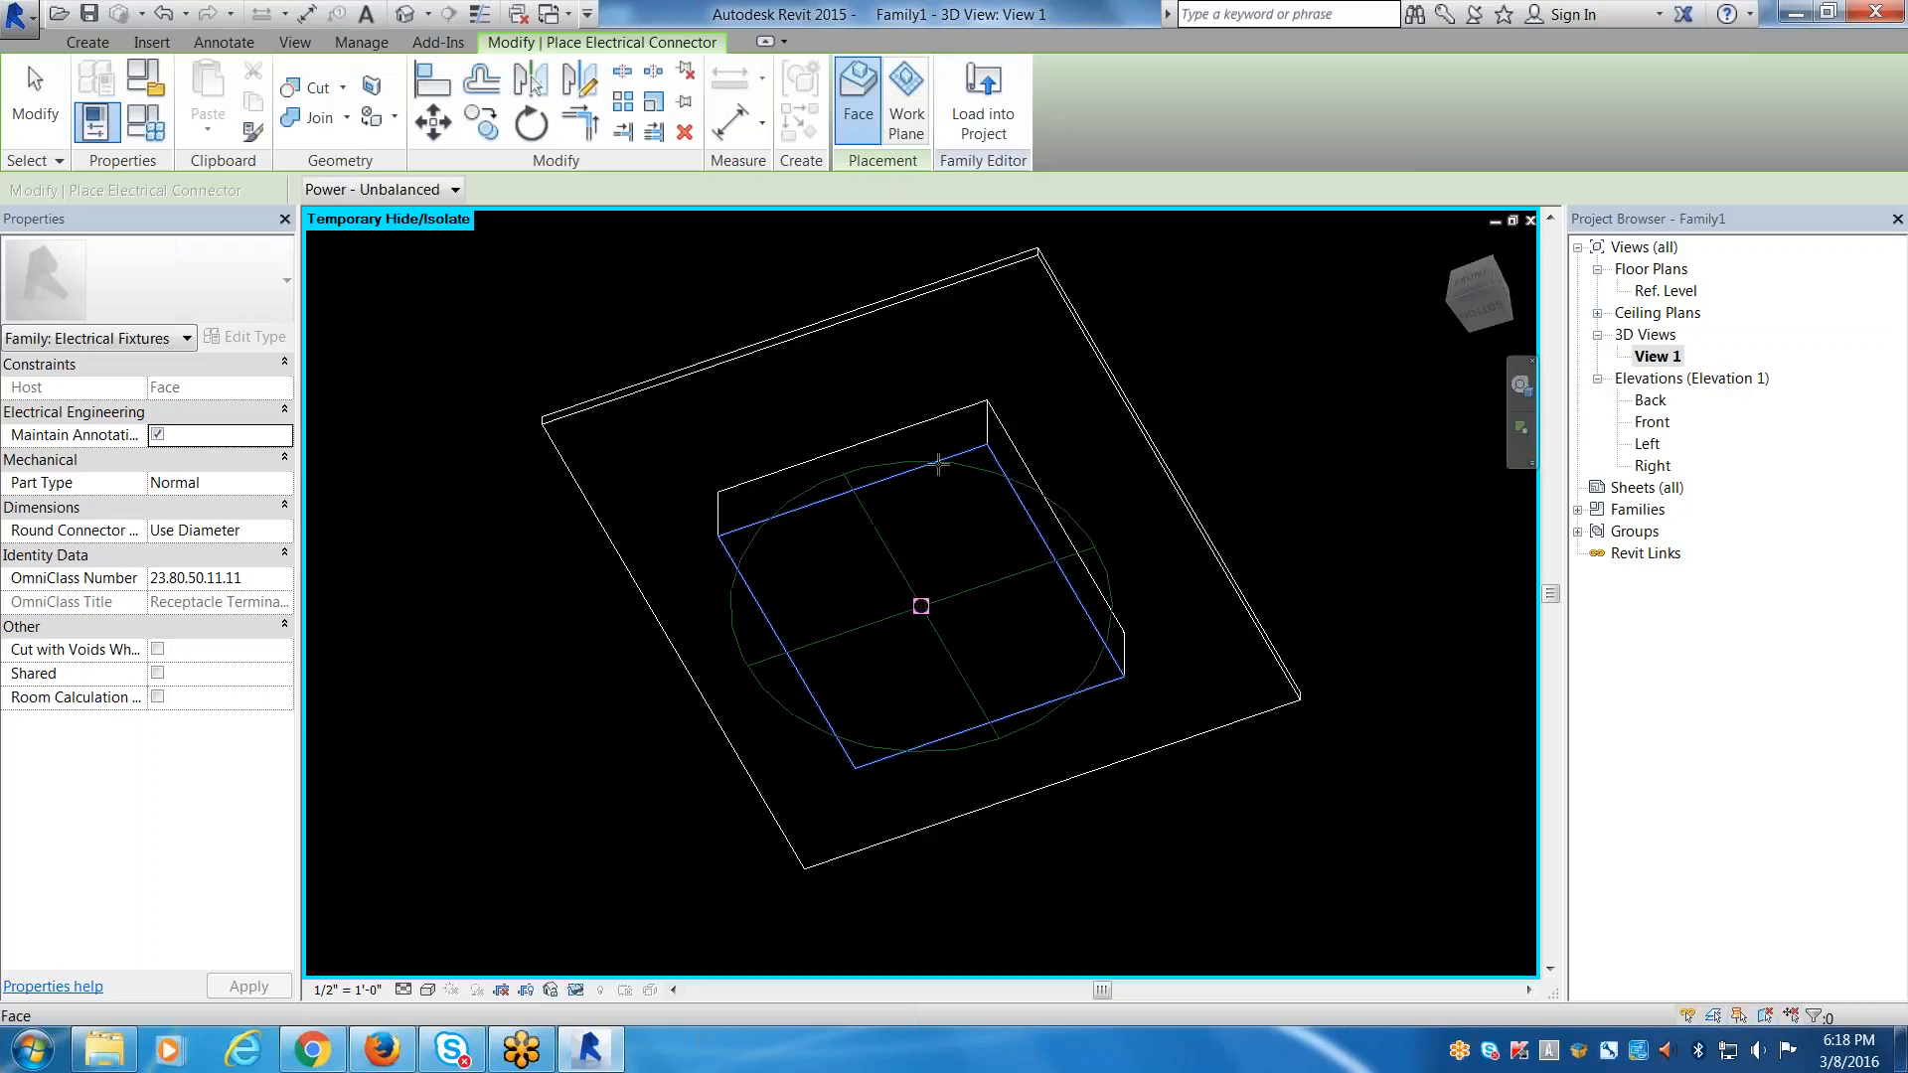
middle_click_drag(1312, 616, 1231, 699, "shift")
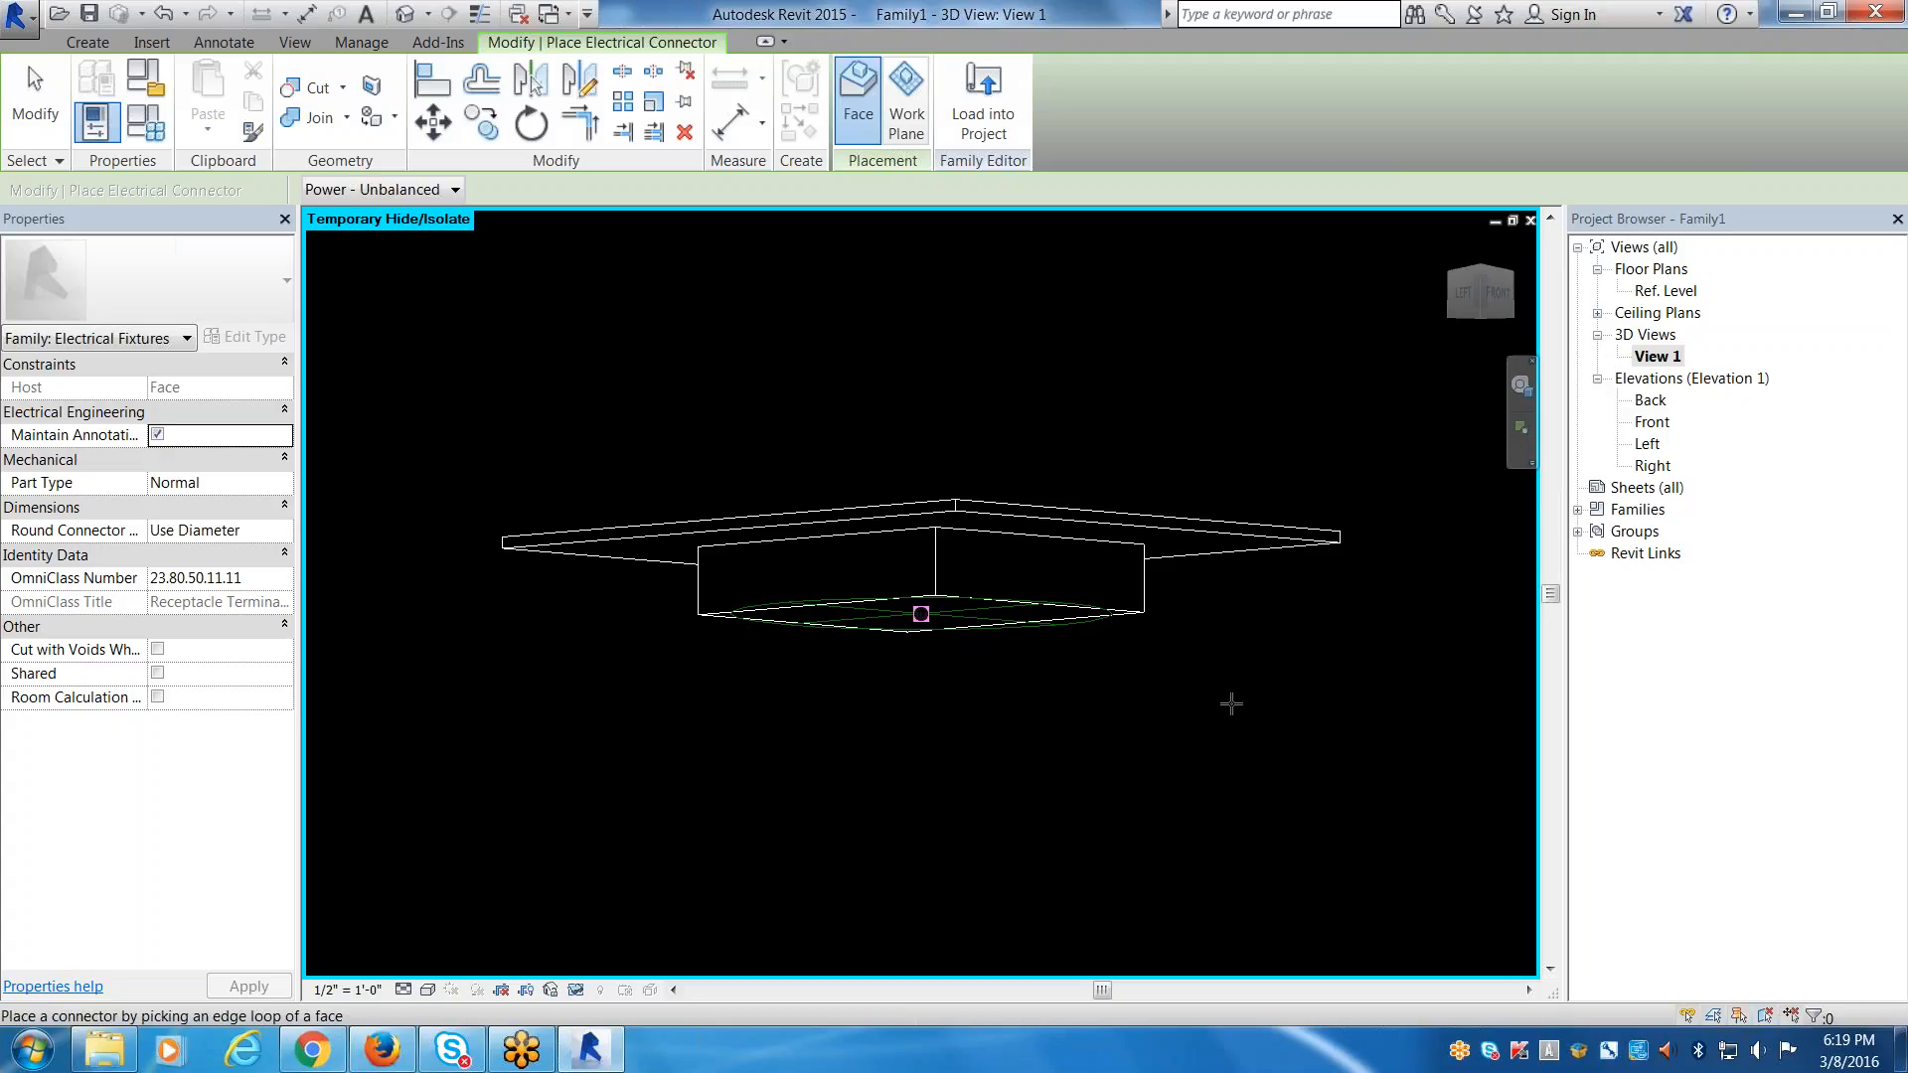
key("Escape")
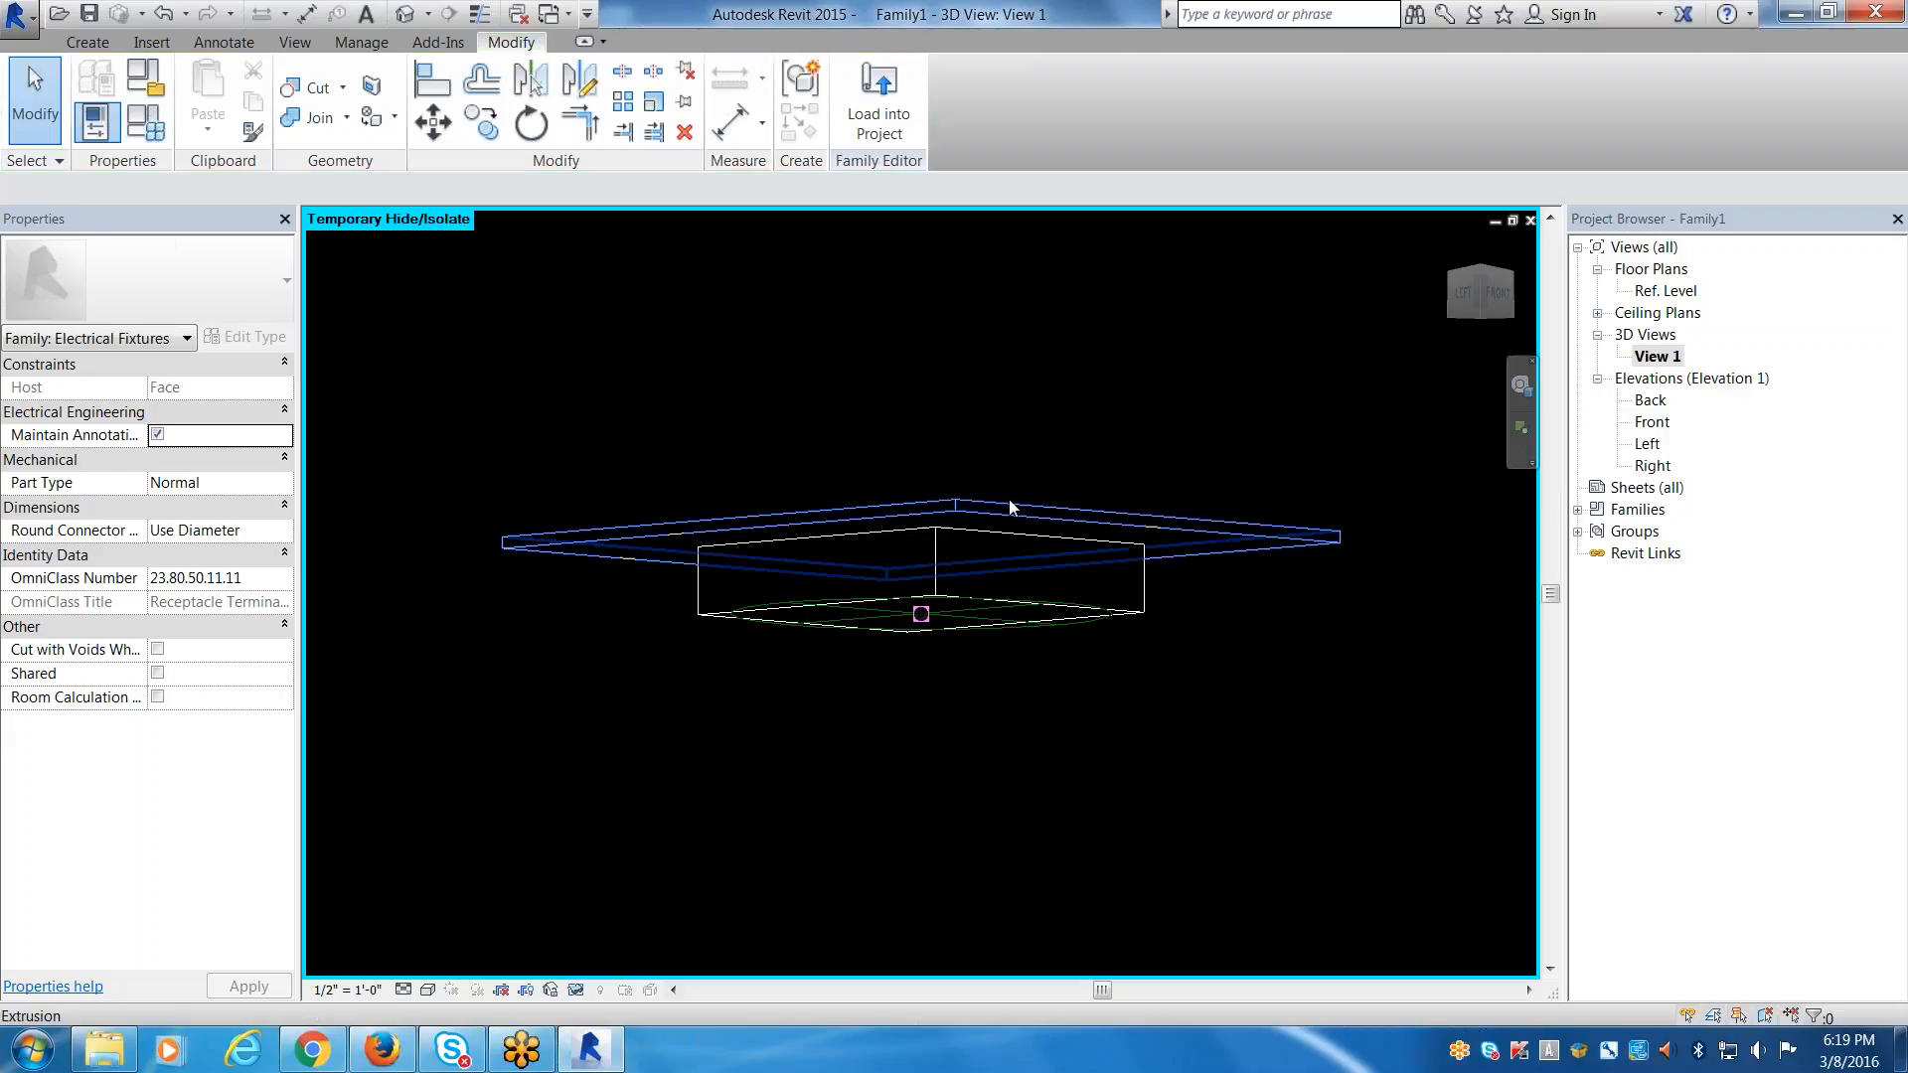
Configure the electrical connector with system type Power - Unbalanced, a voltage of 120 V and an apparent load of 180 VA.
middle_click_drag(950, 682, 1055, 586, "shift")
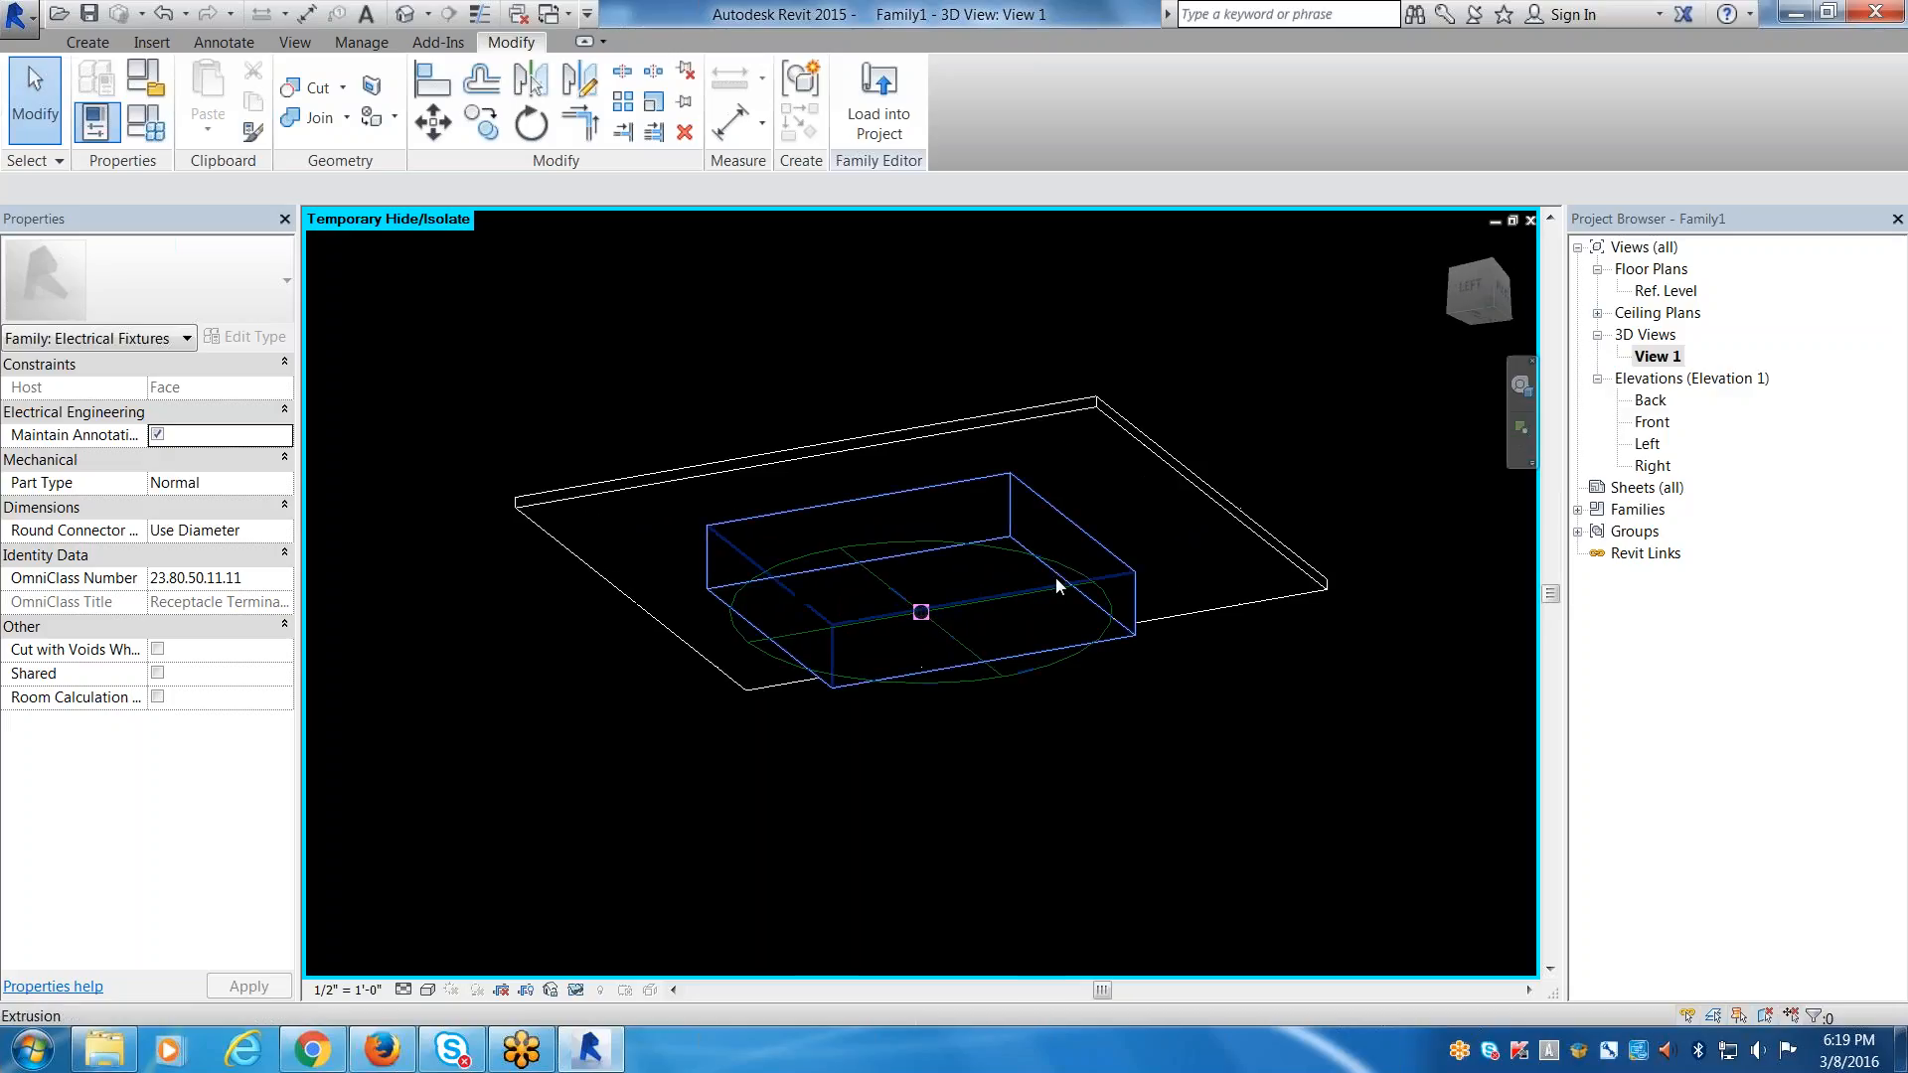
left_click(852, 562)
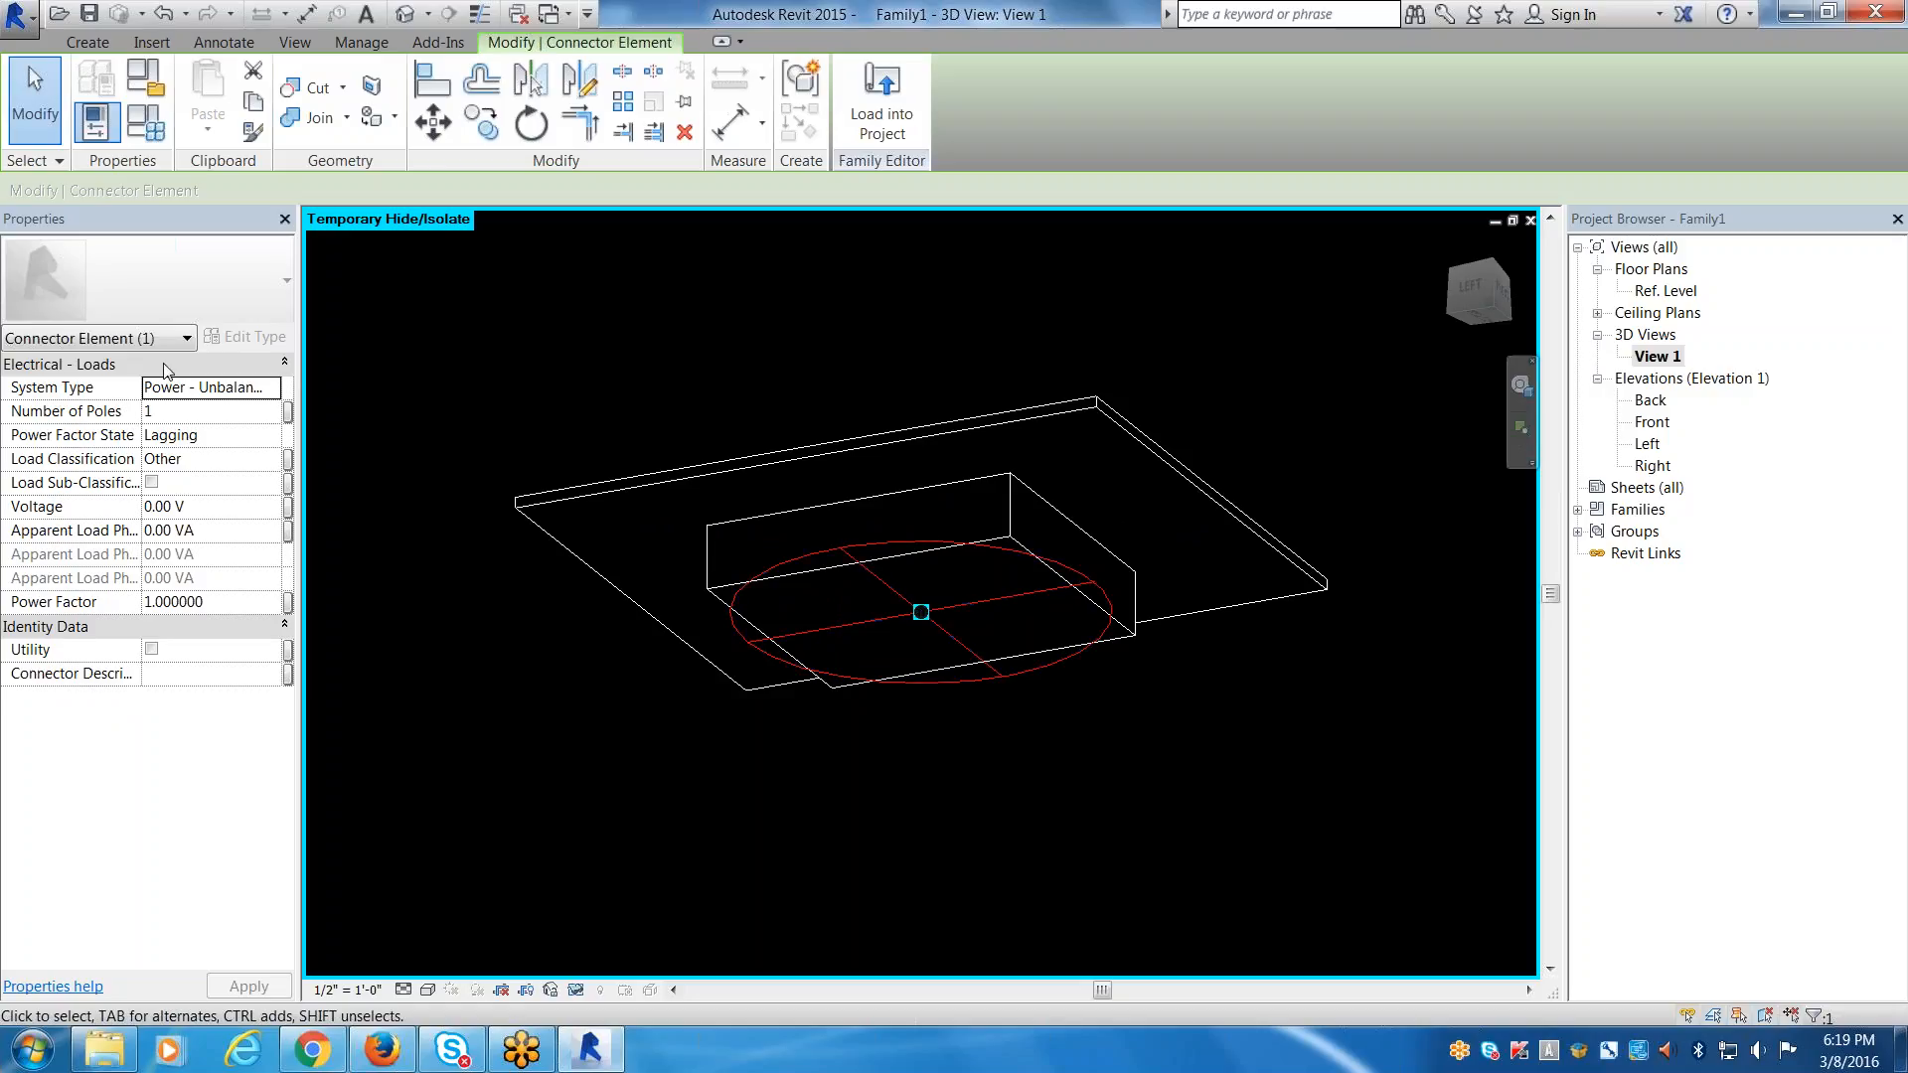
left_click(273, 398)
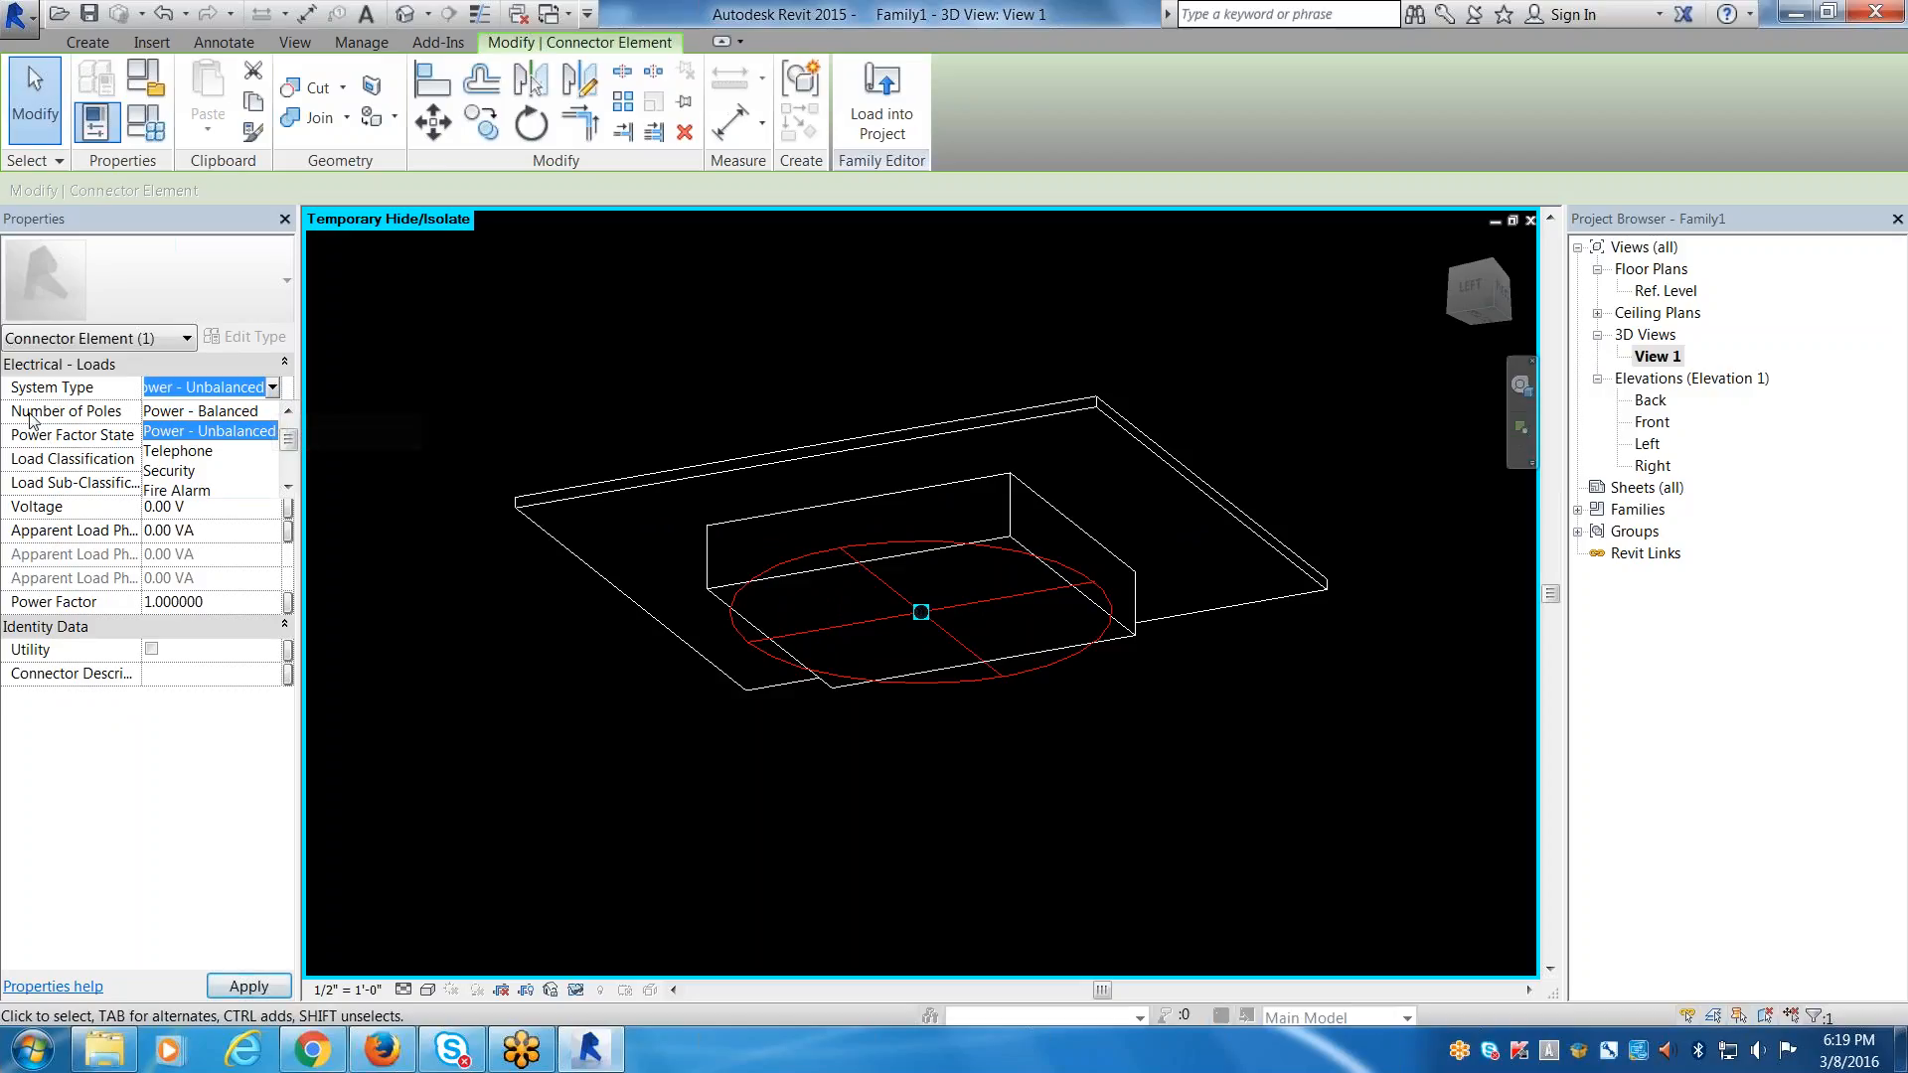
left_click_drag(284, 439, 296, 352)
left_click(247, 431)
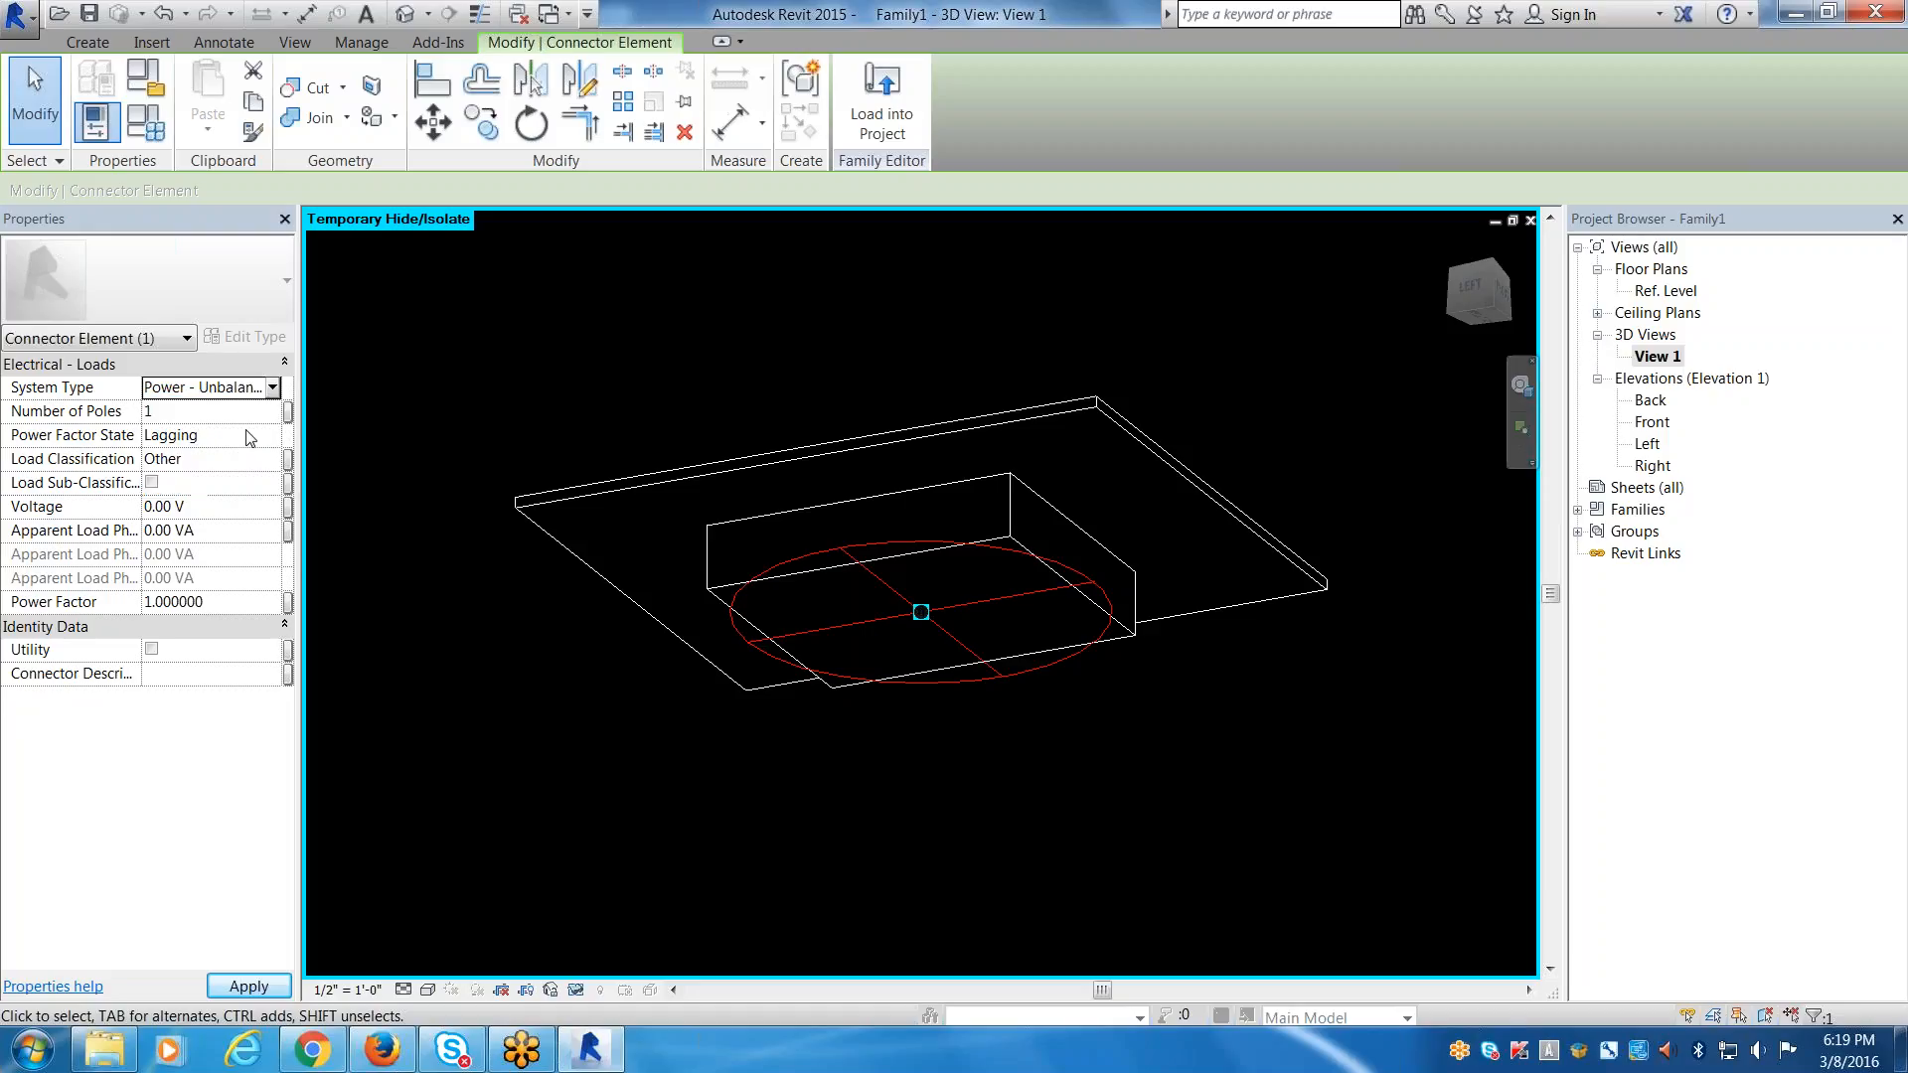
left_click(229, 507)
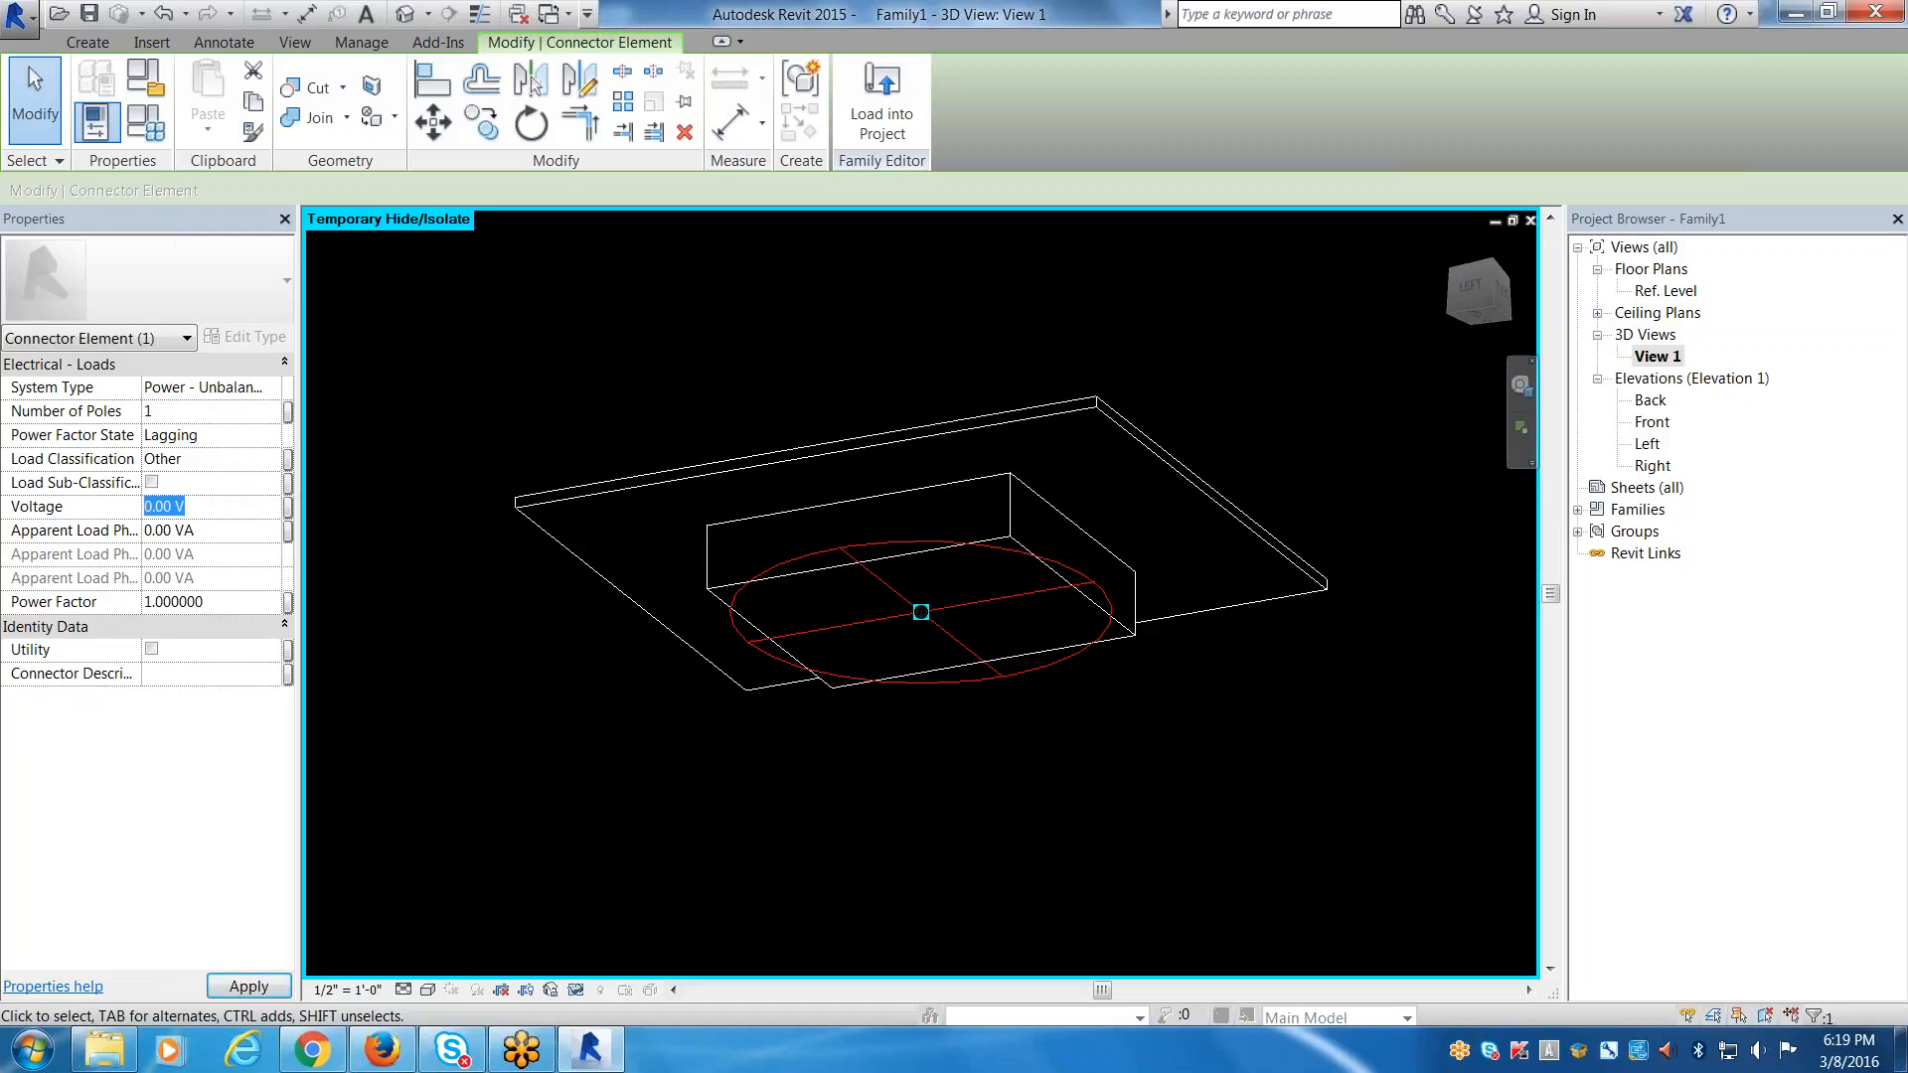
type("120")
key("Tab")
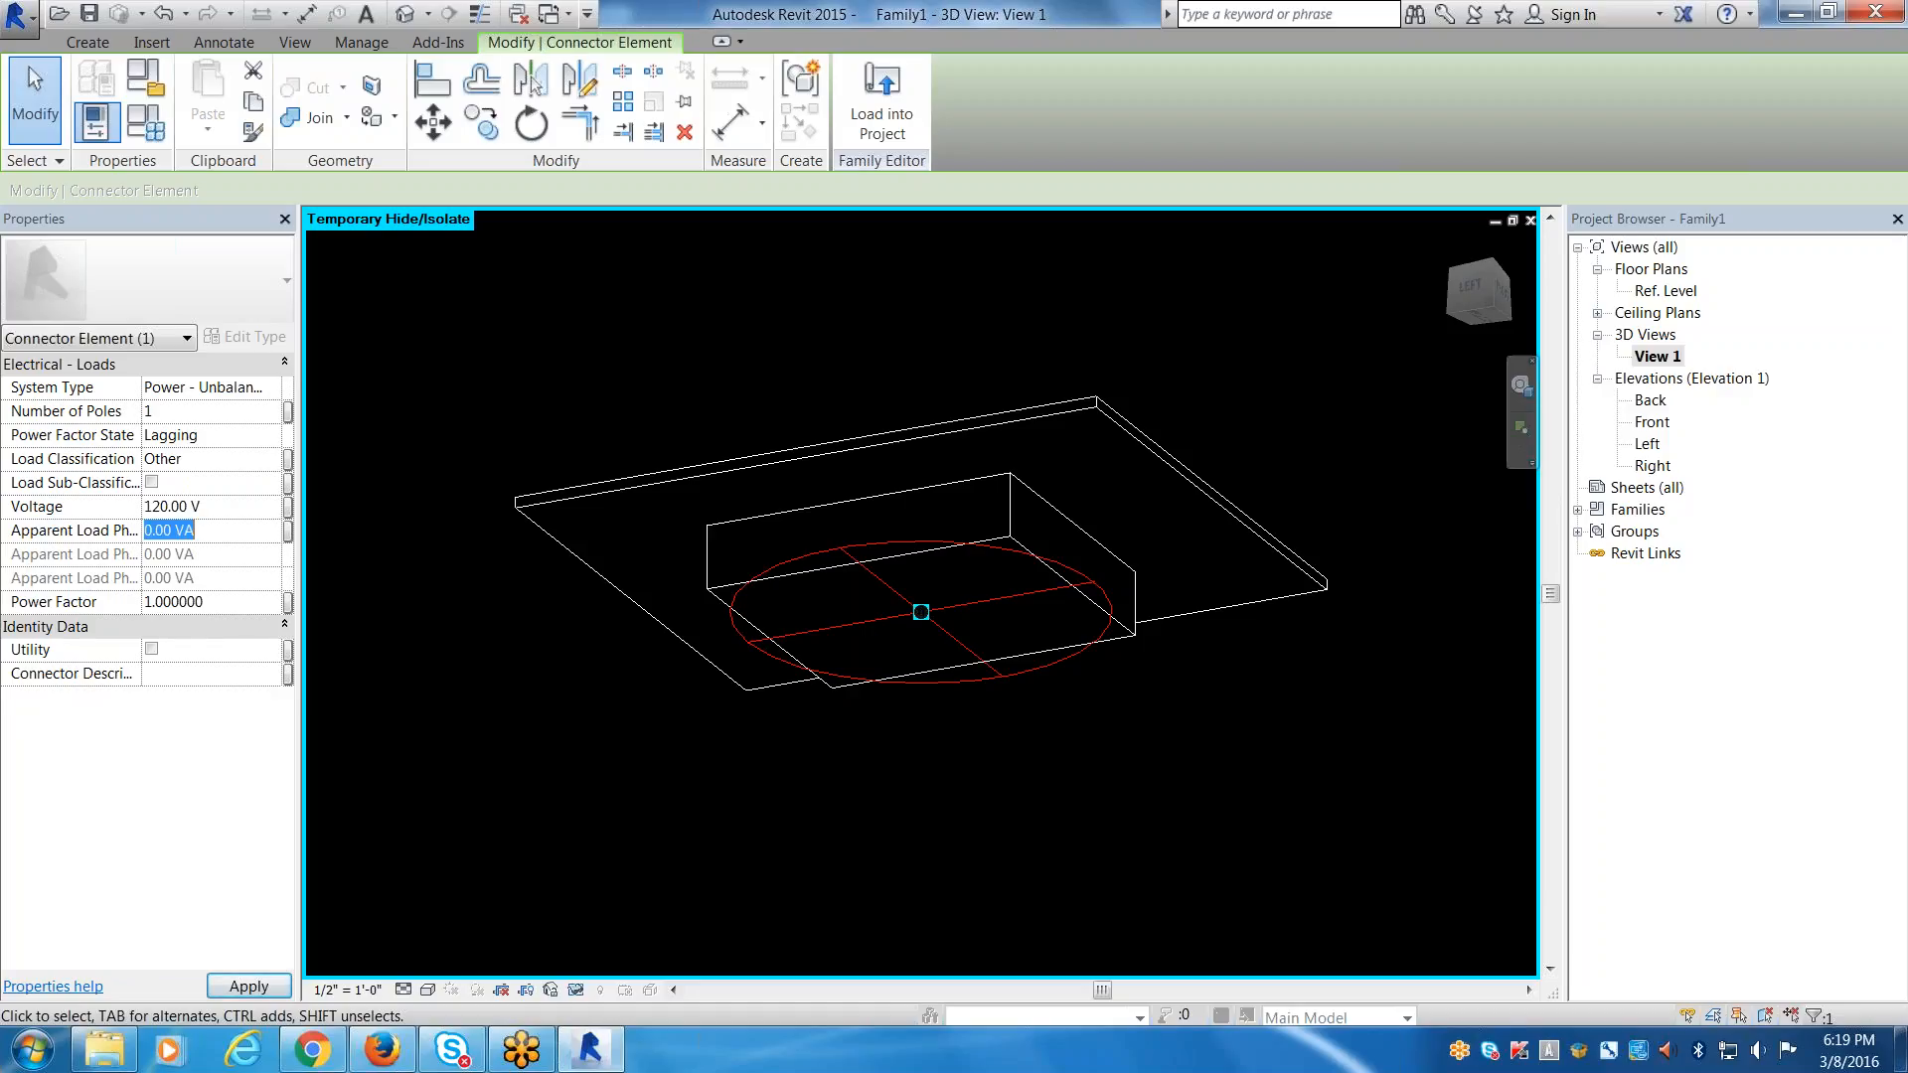
type("180")
key("Return")
left_click(386, 622)
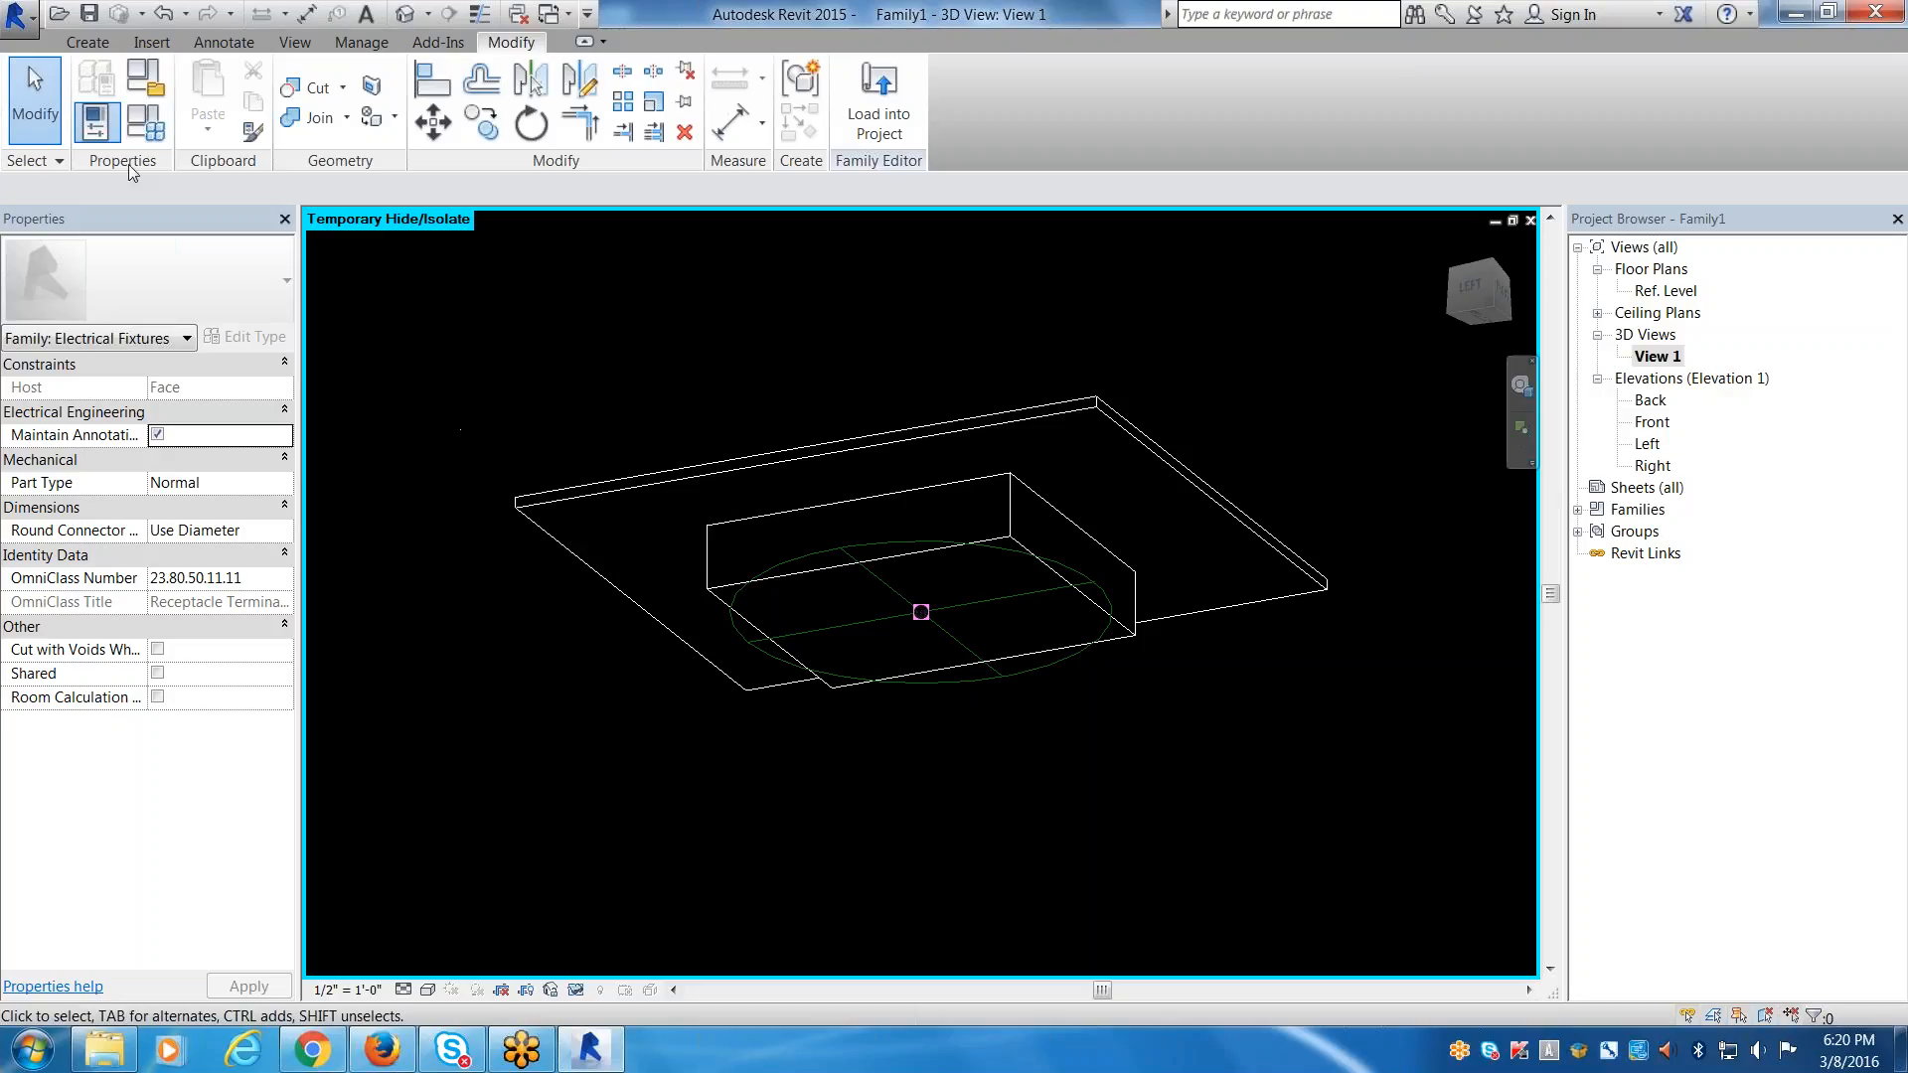
Save the family to the Desktop as E-DUPLEX.
left_click(18, 16)
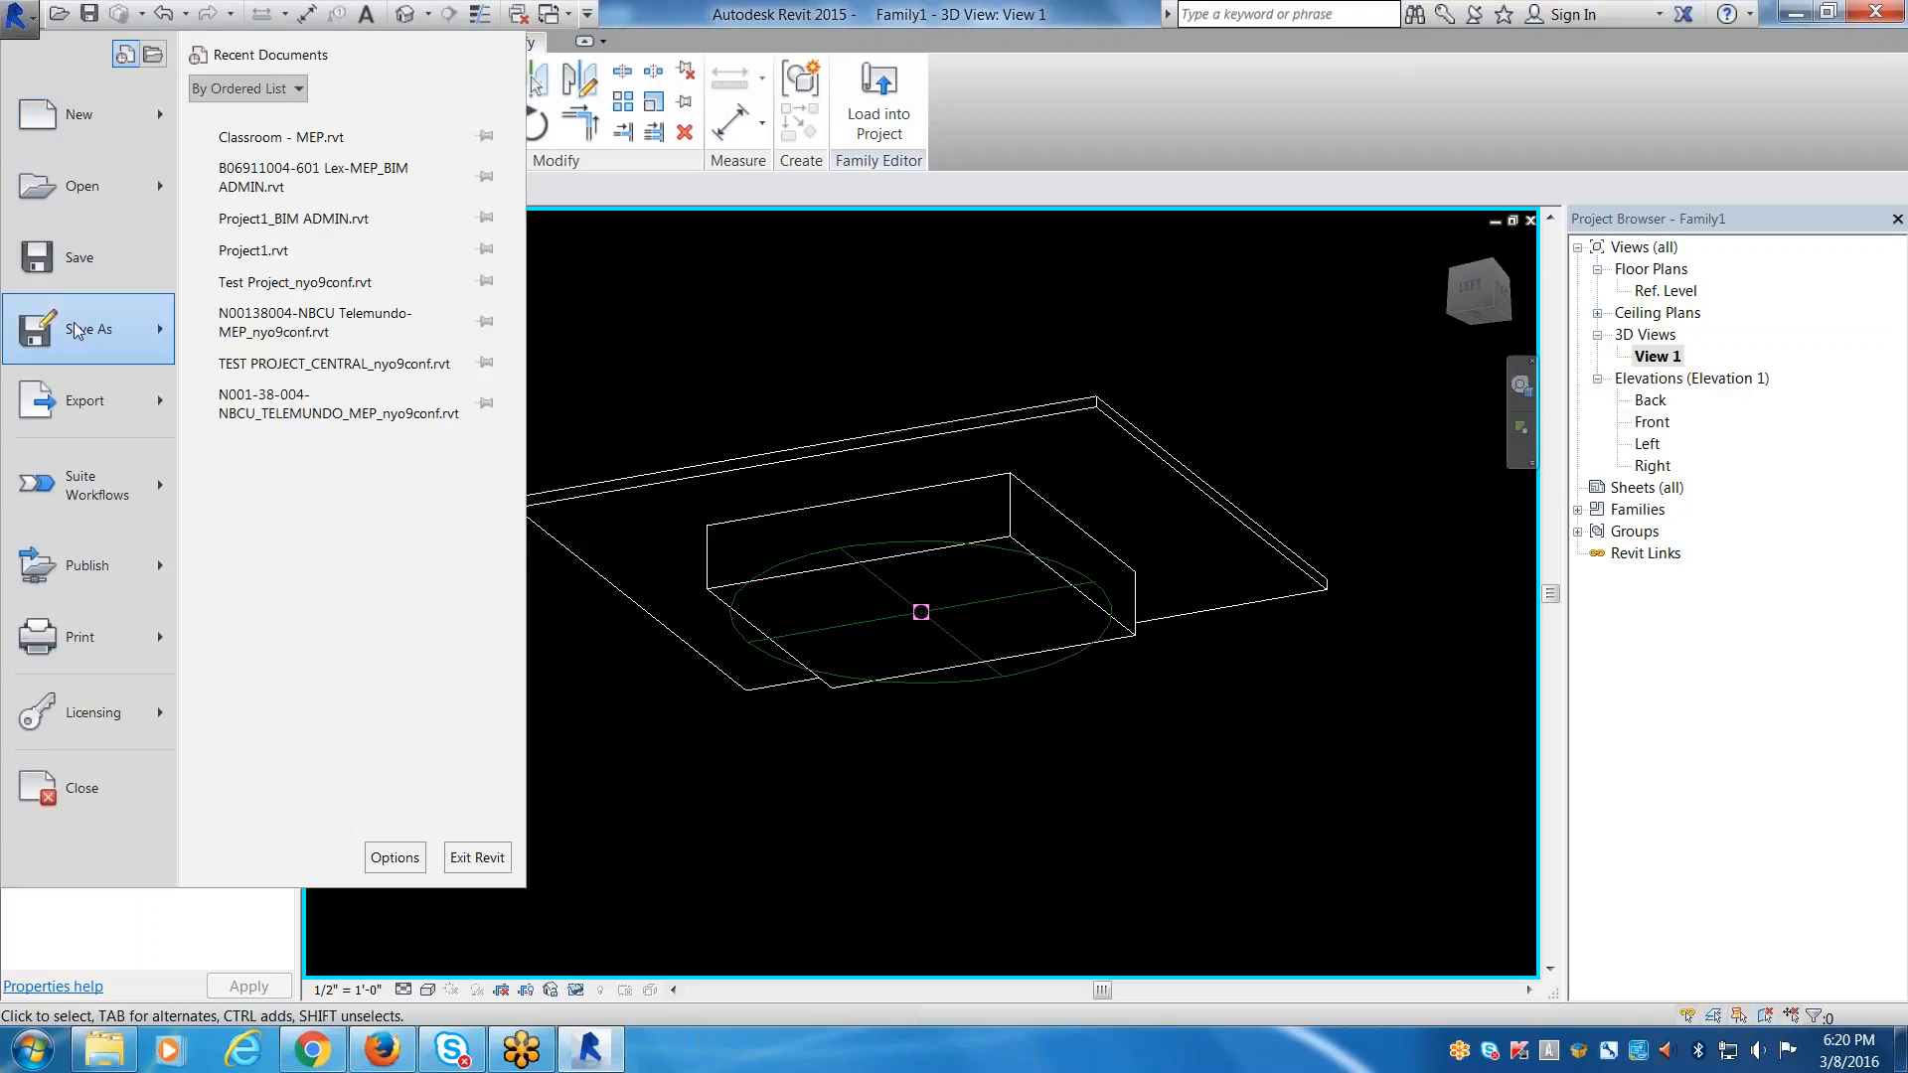
mouse_move(88, 329)
left_click(307, 212)
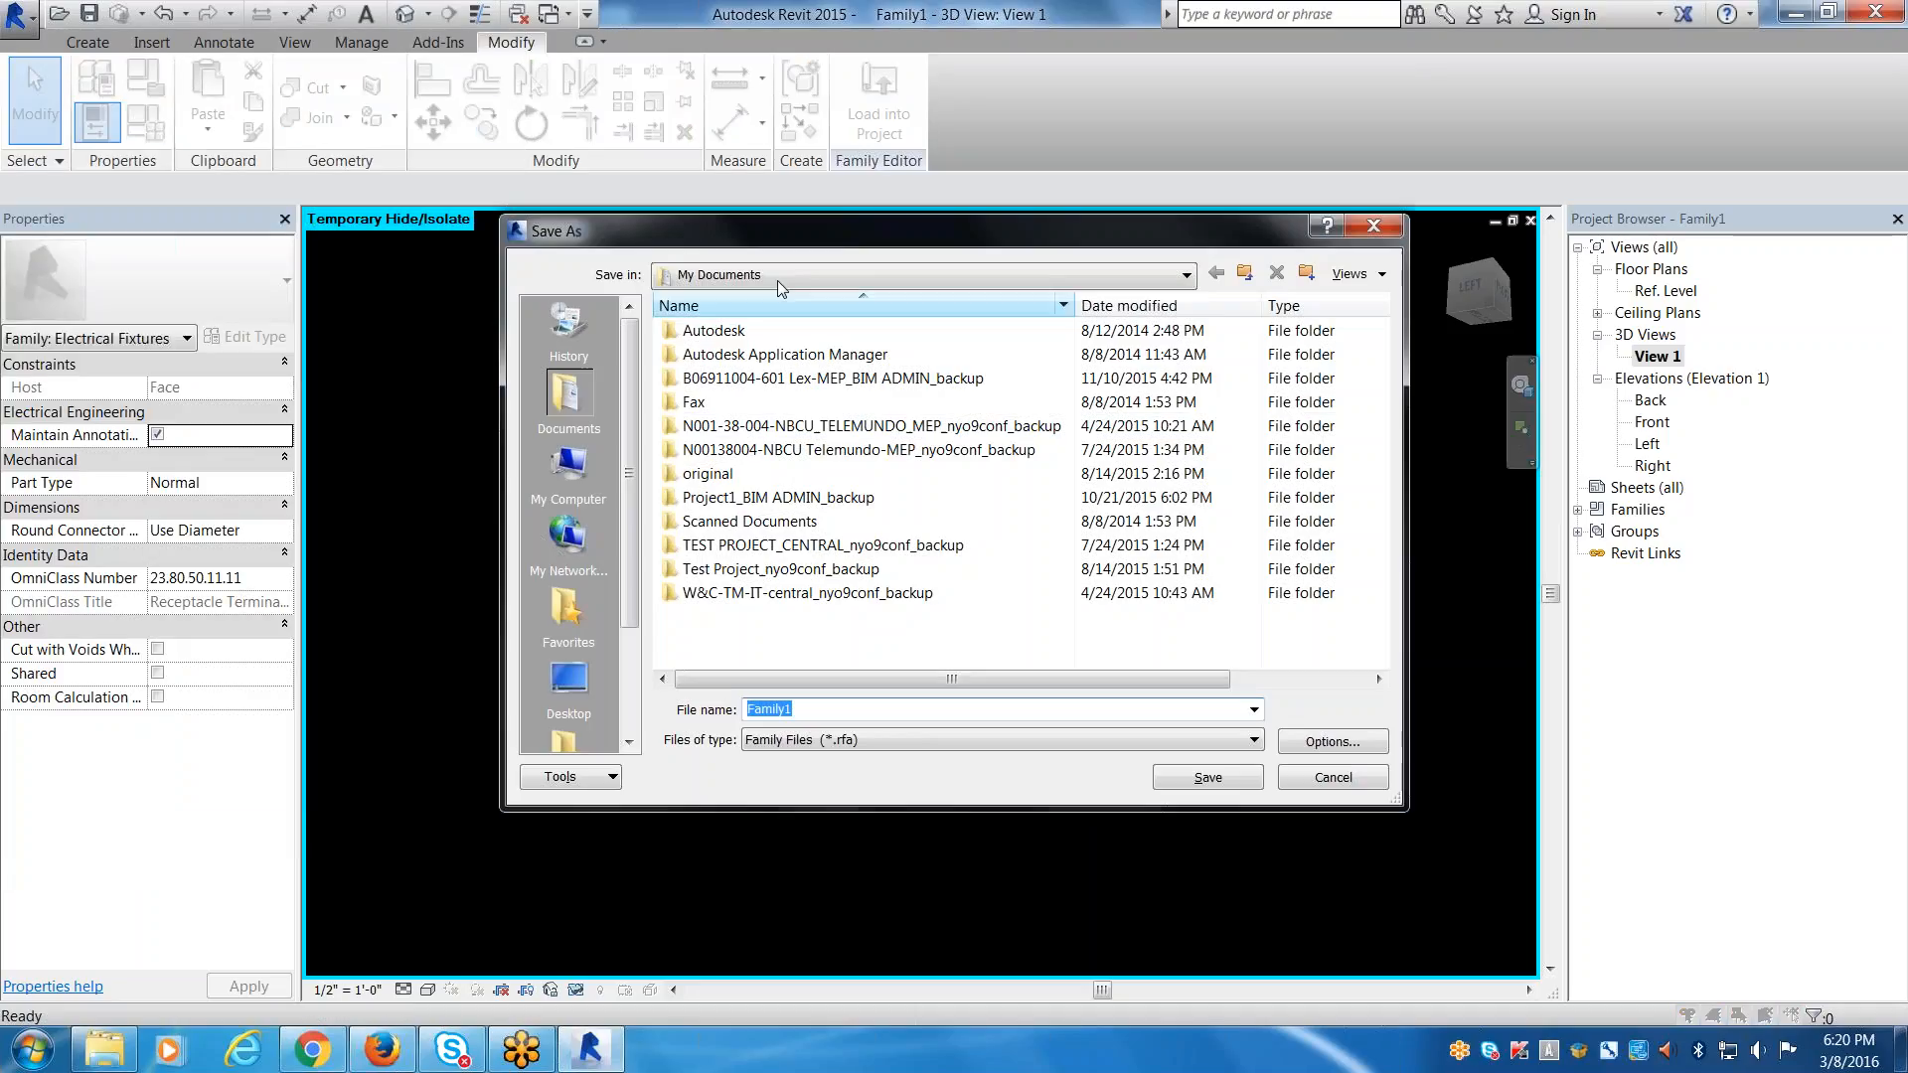
left_click(779, 275)
left_click(696, 297)
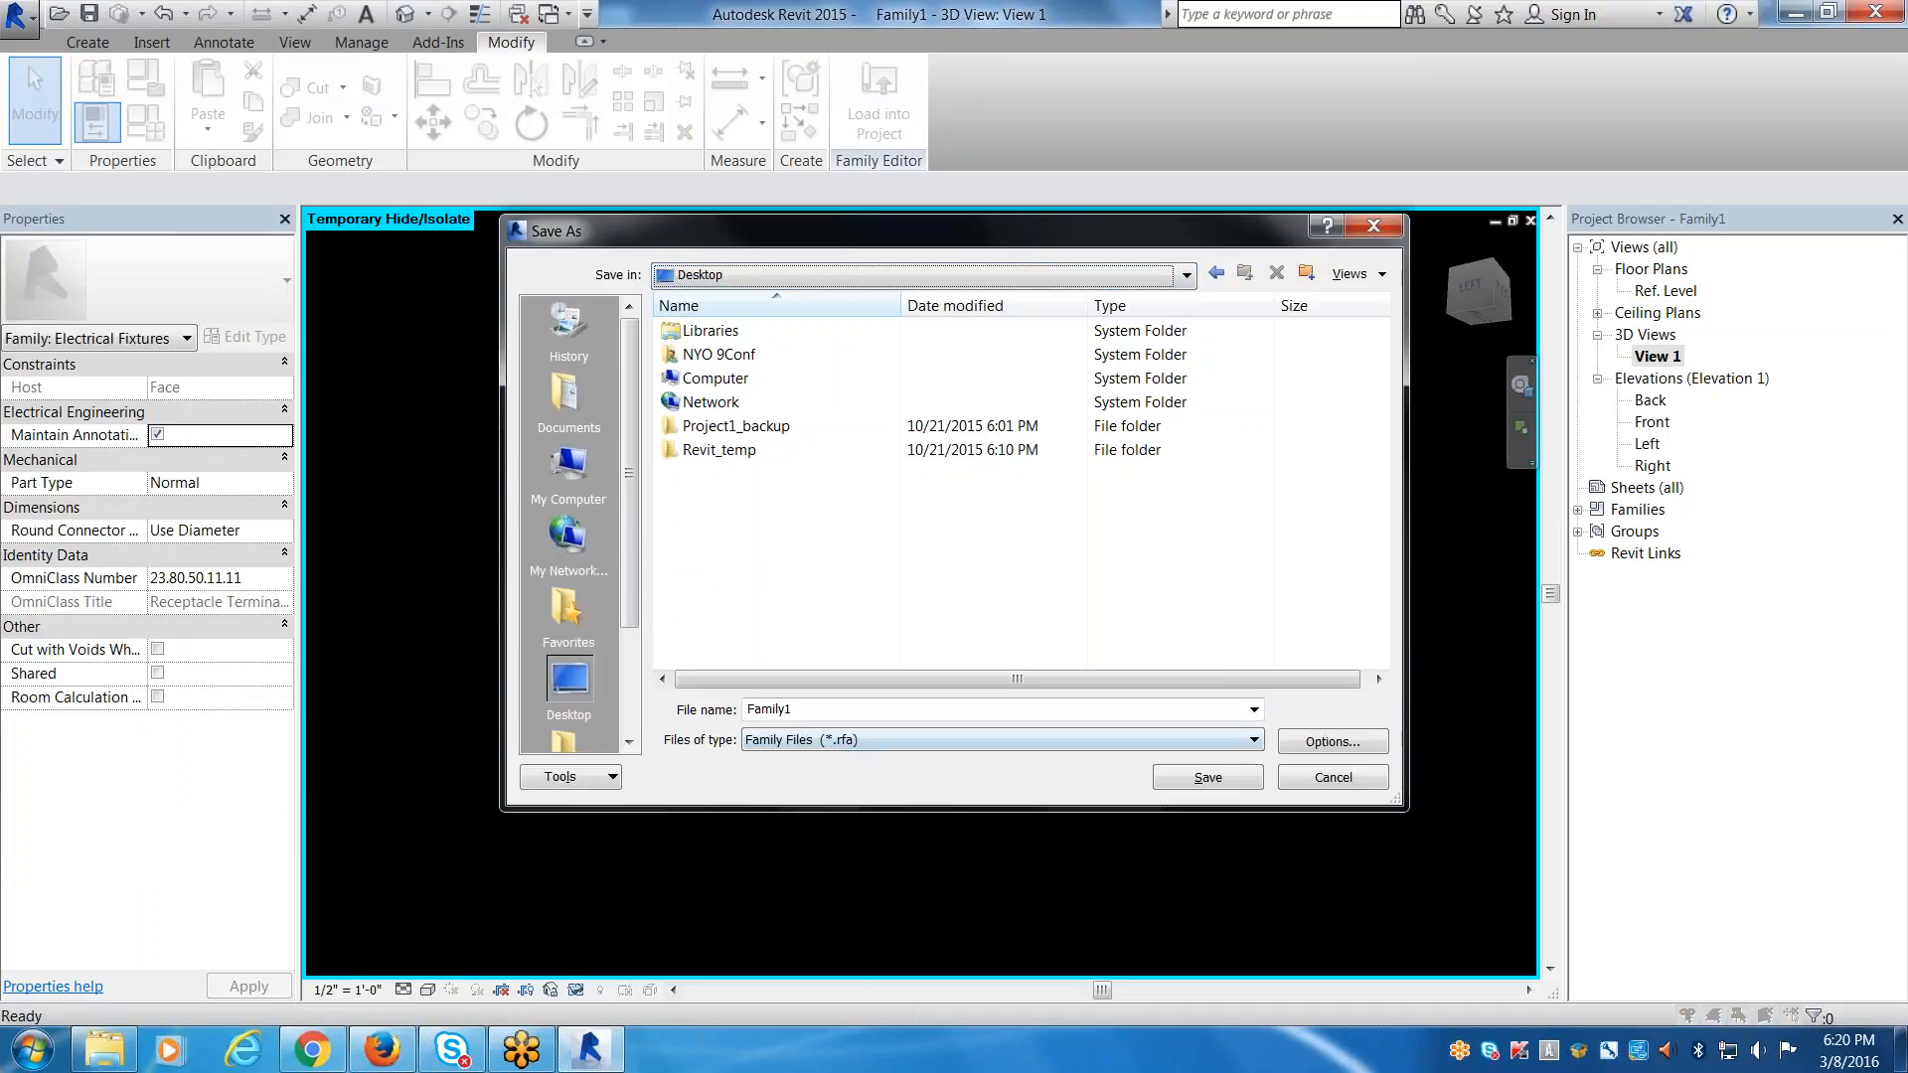
double_click(842, 710)
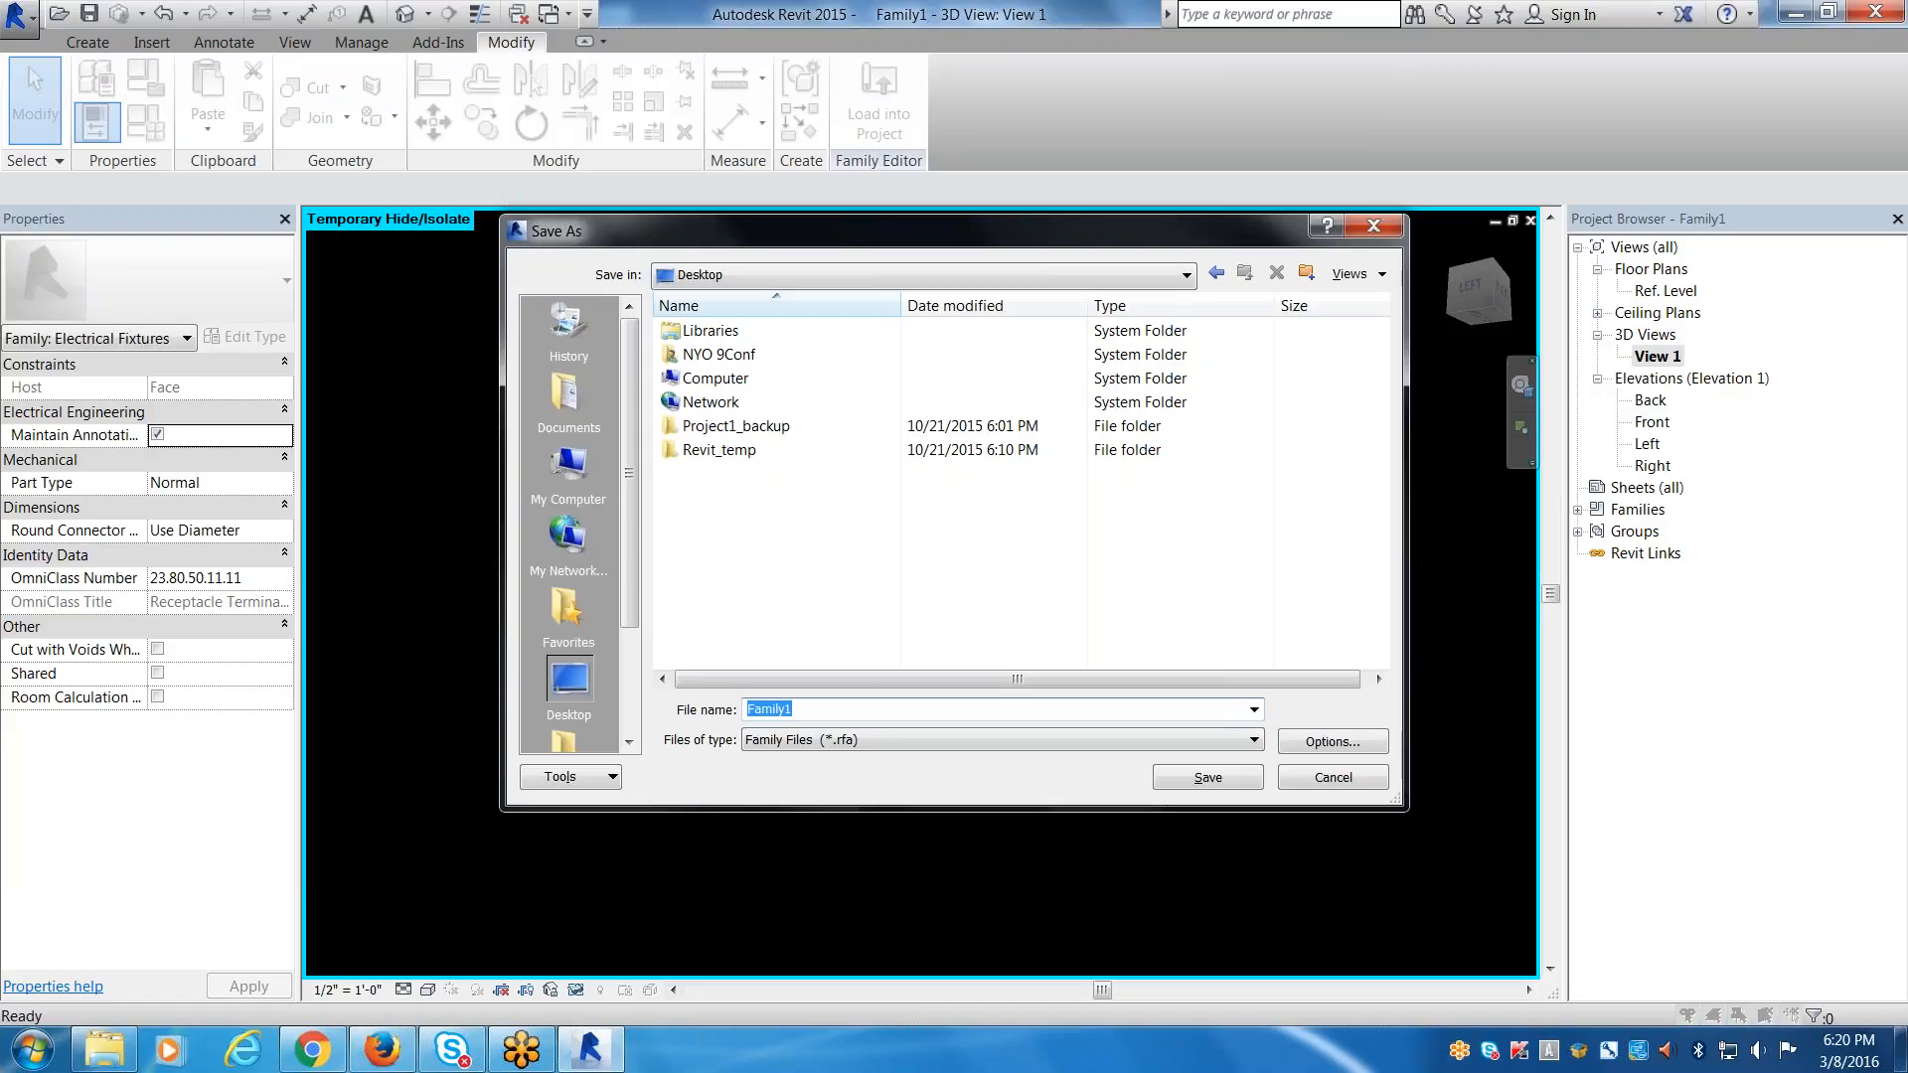
type("E-DUPLEX")
key("Return")
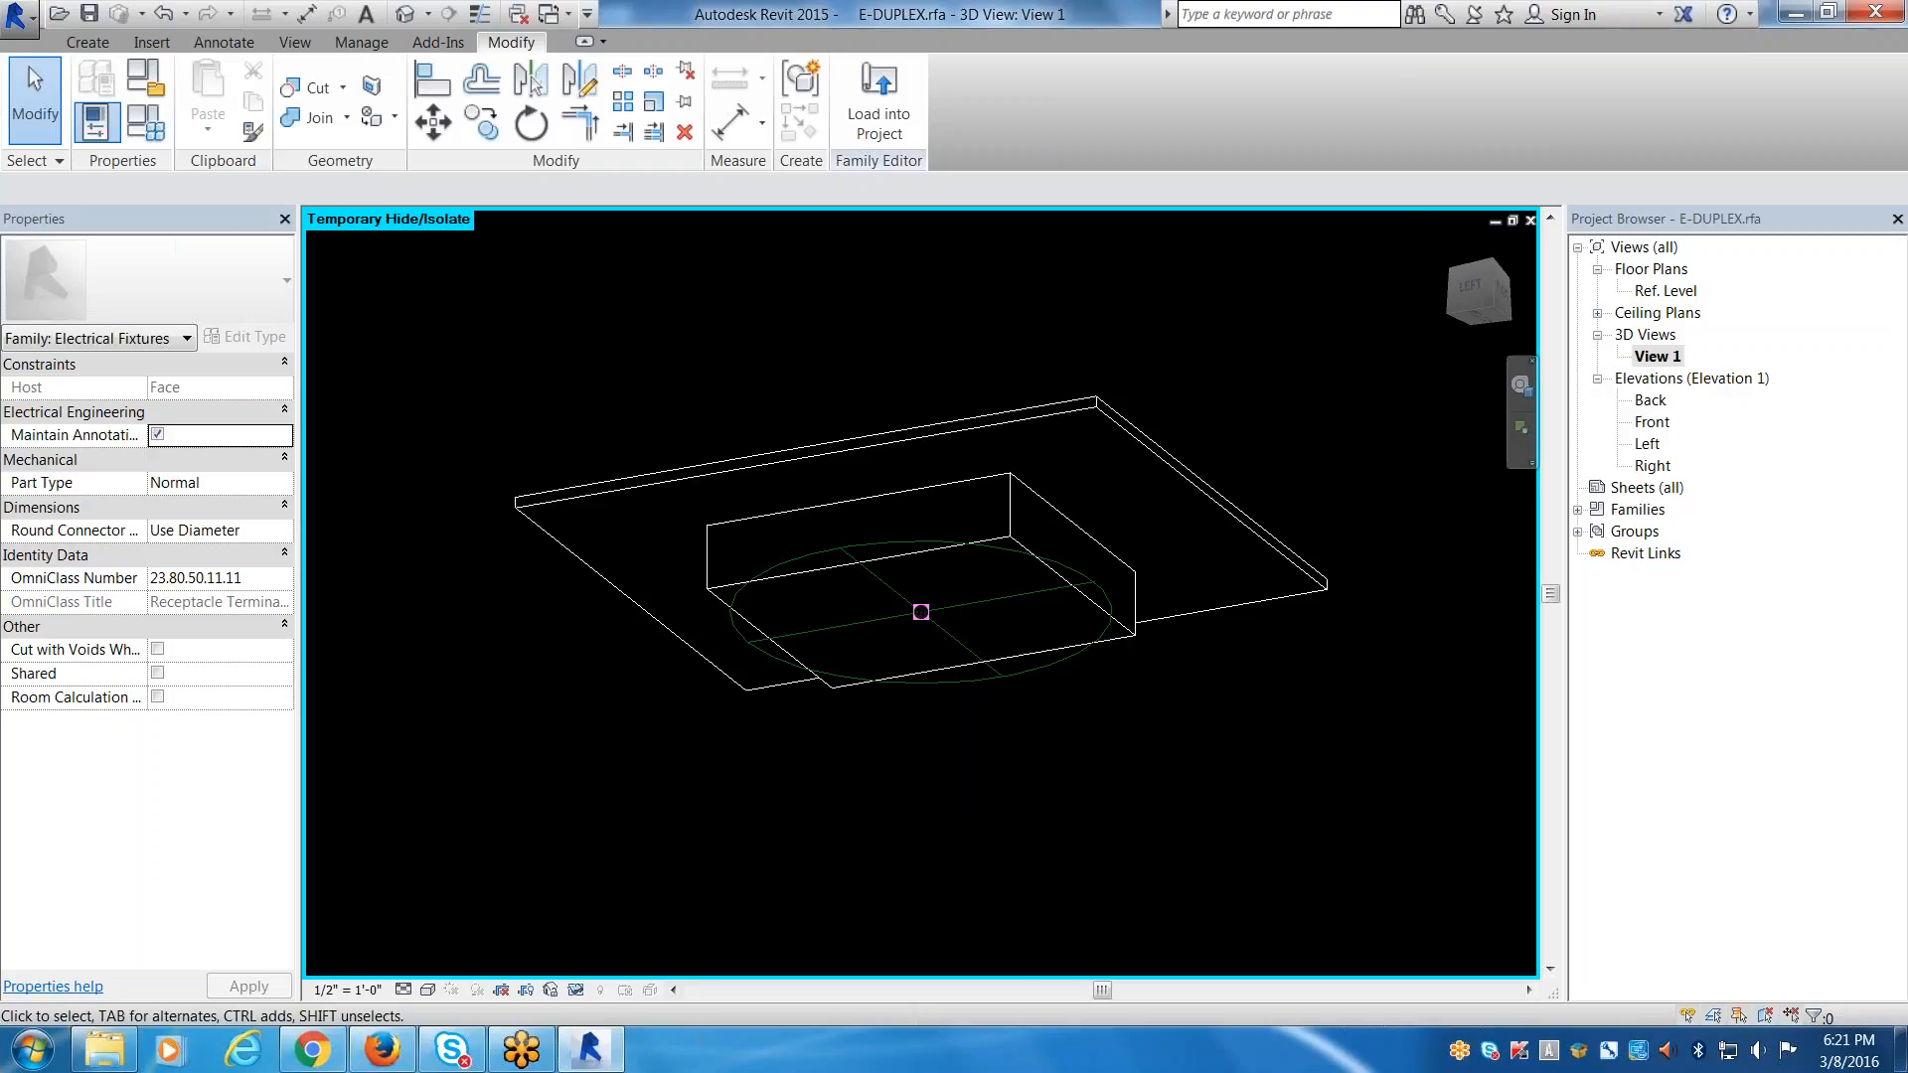
Create a new family from the Generic Annotation.rft template in the Annotations folder and bring its instruction note into close view.
middle_click_drag(1274, 497, 1053, 679, "shift")
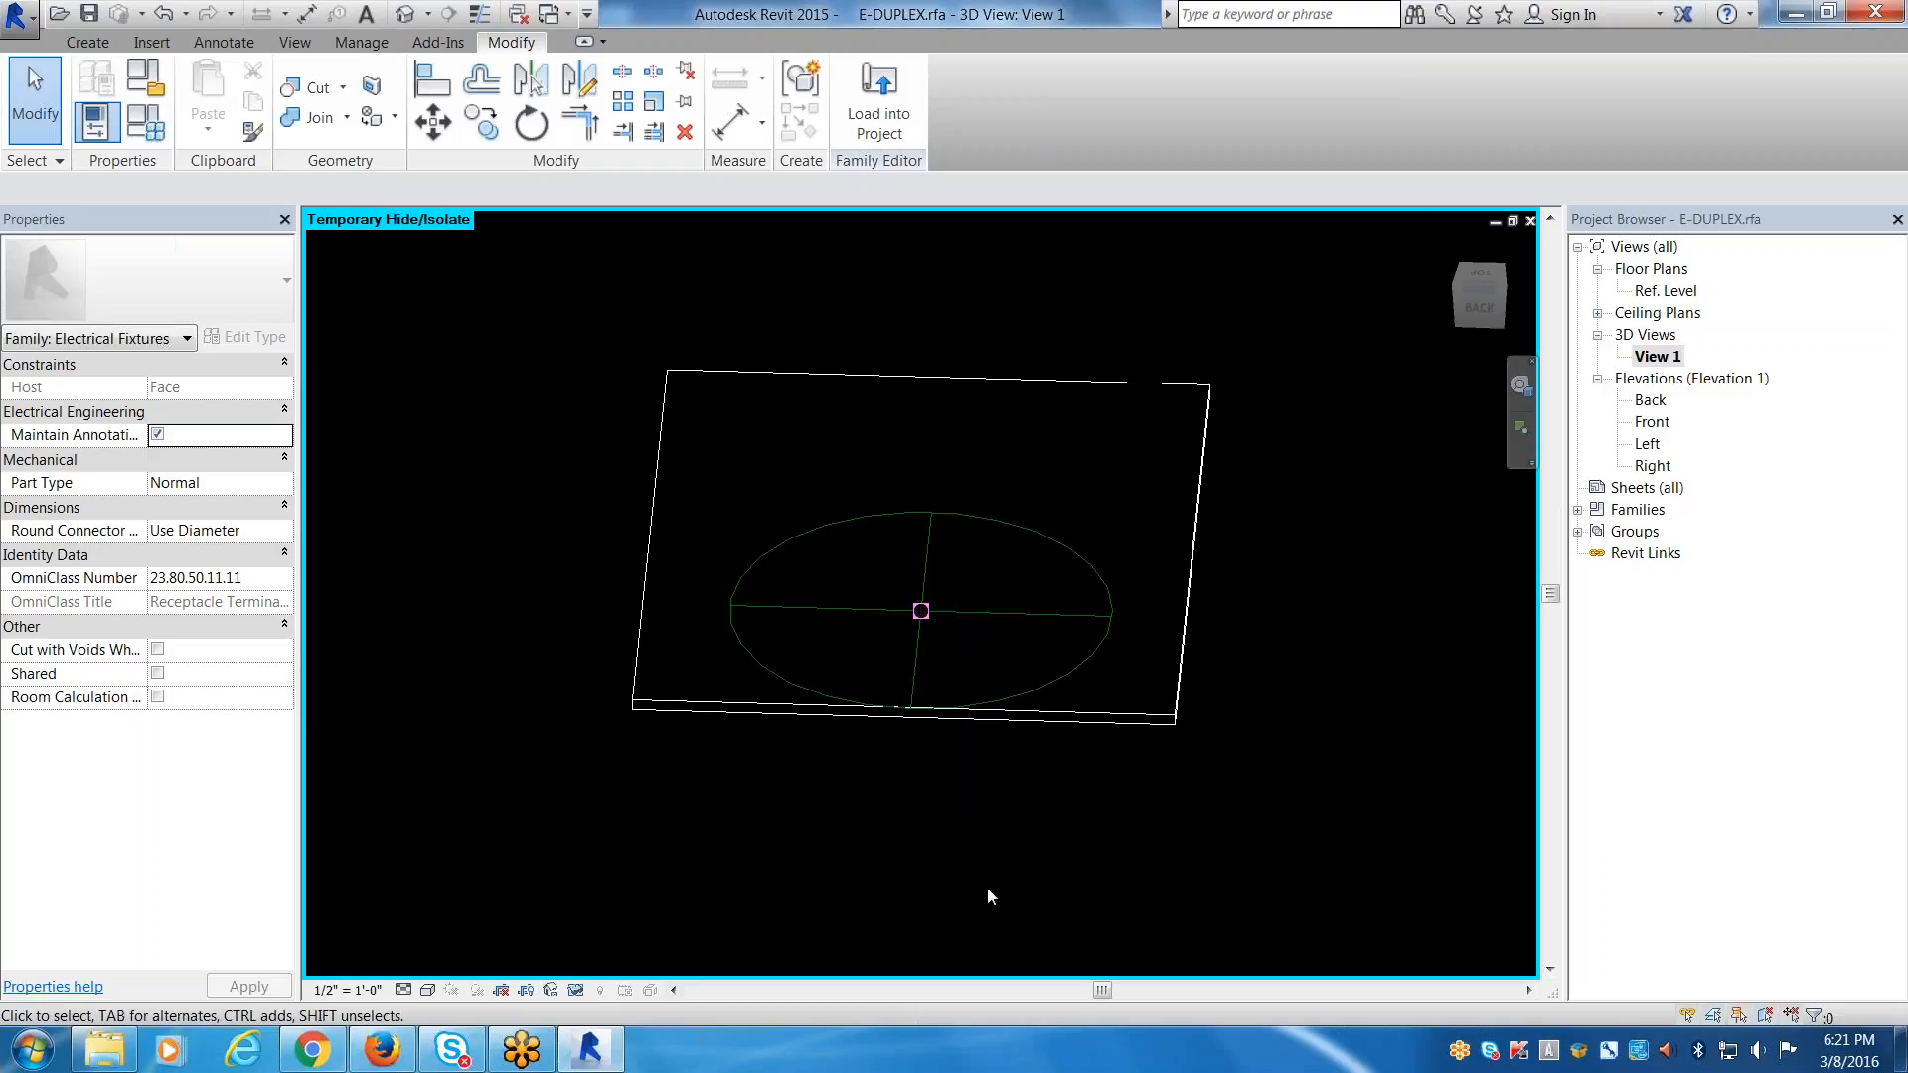
left_click(18, 15)
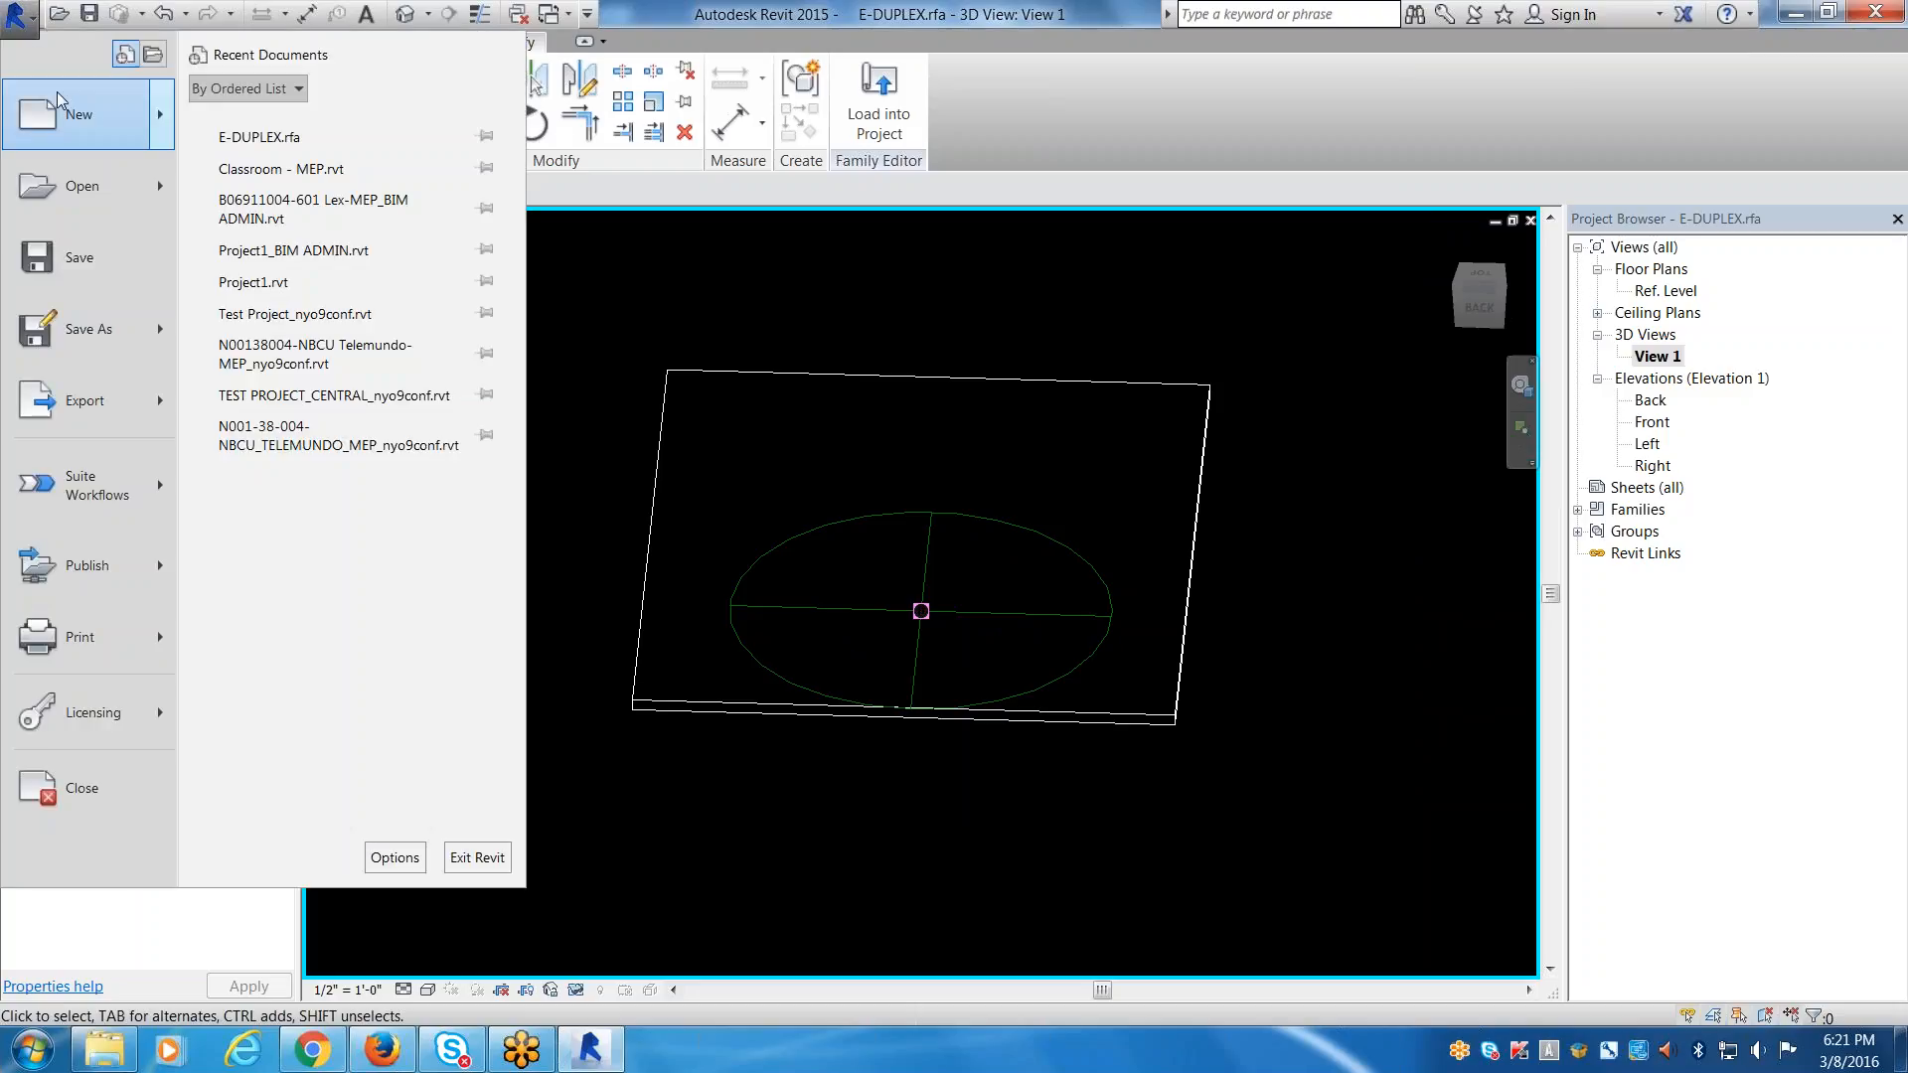
mouse_move(57, 100)
left_click(250, 191)
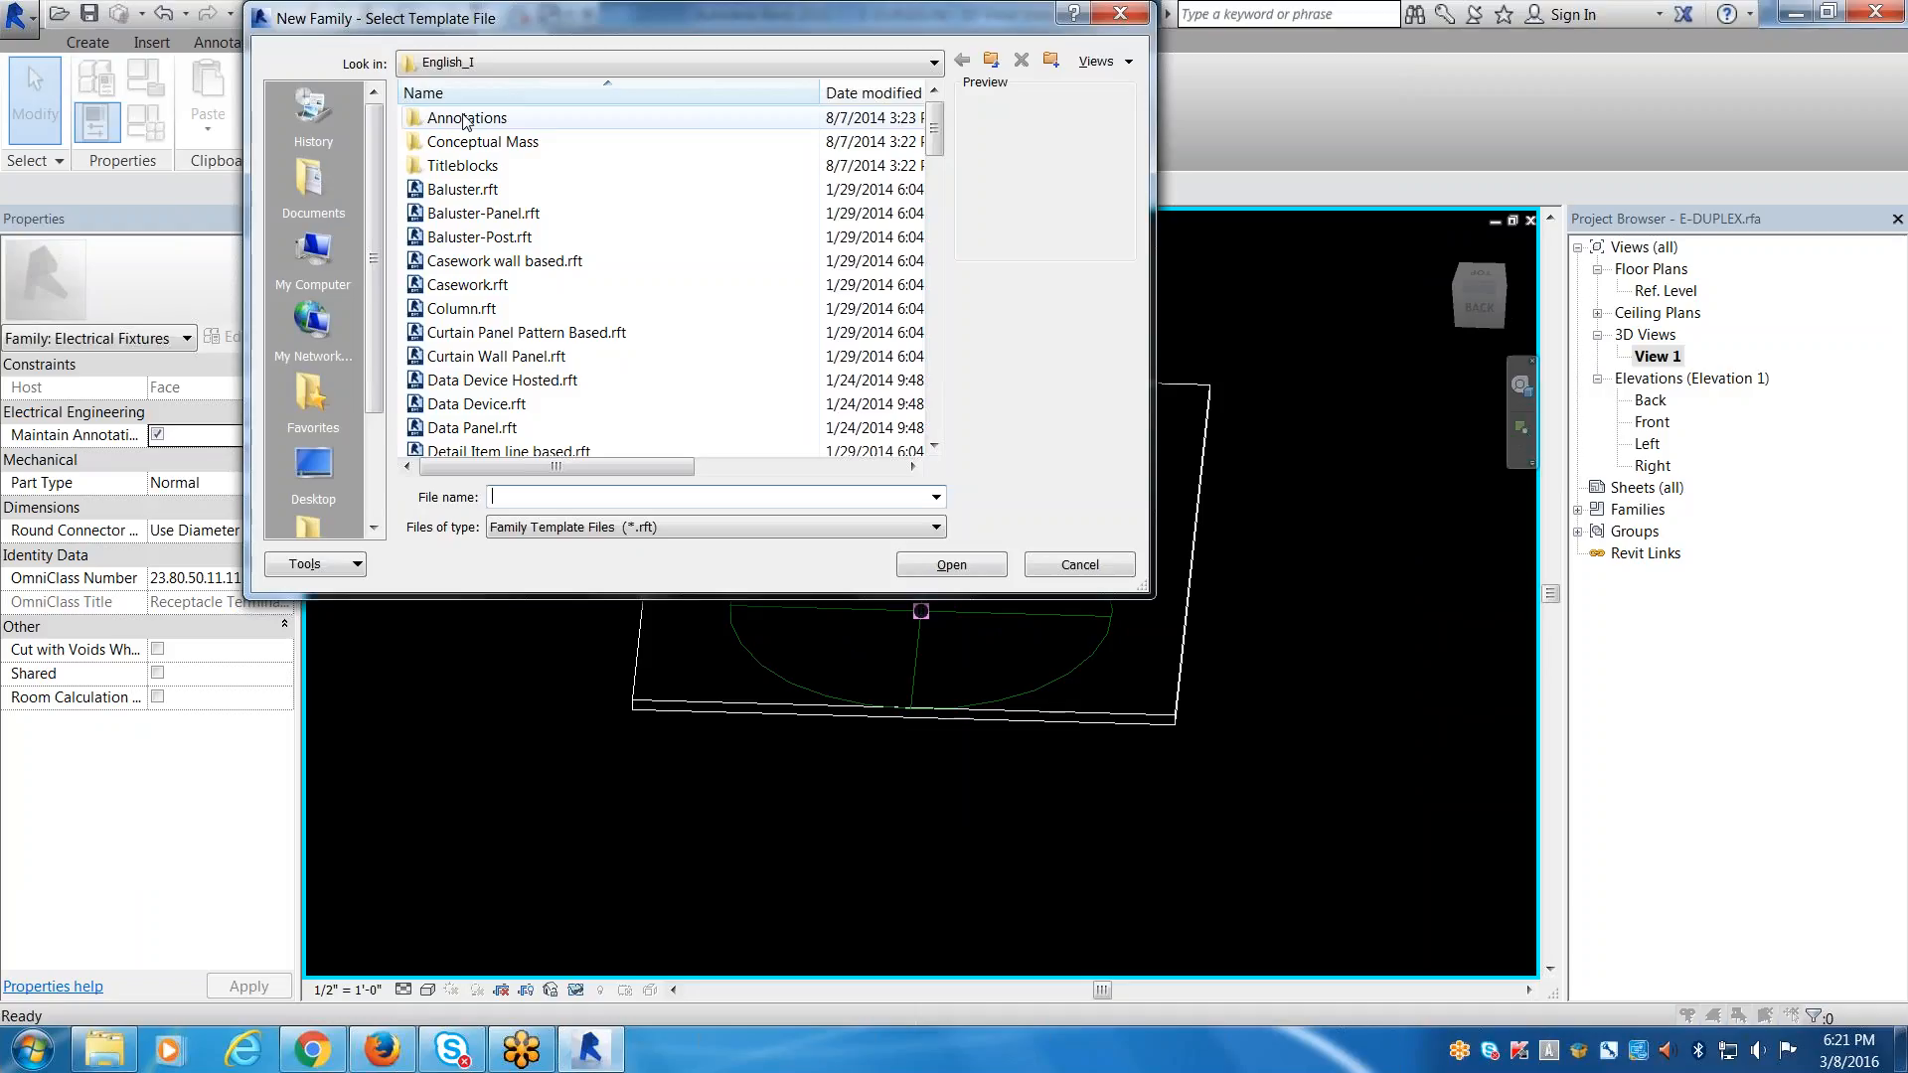
left_click(502, 284)
scroll(502, 281, "down", 3)
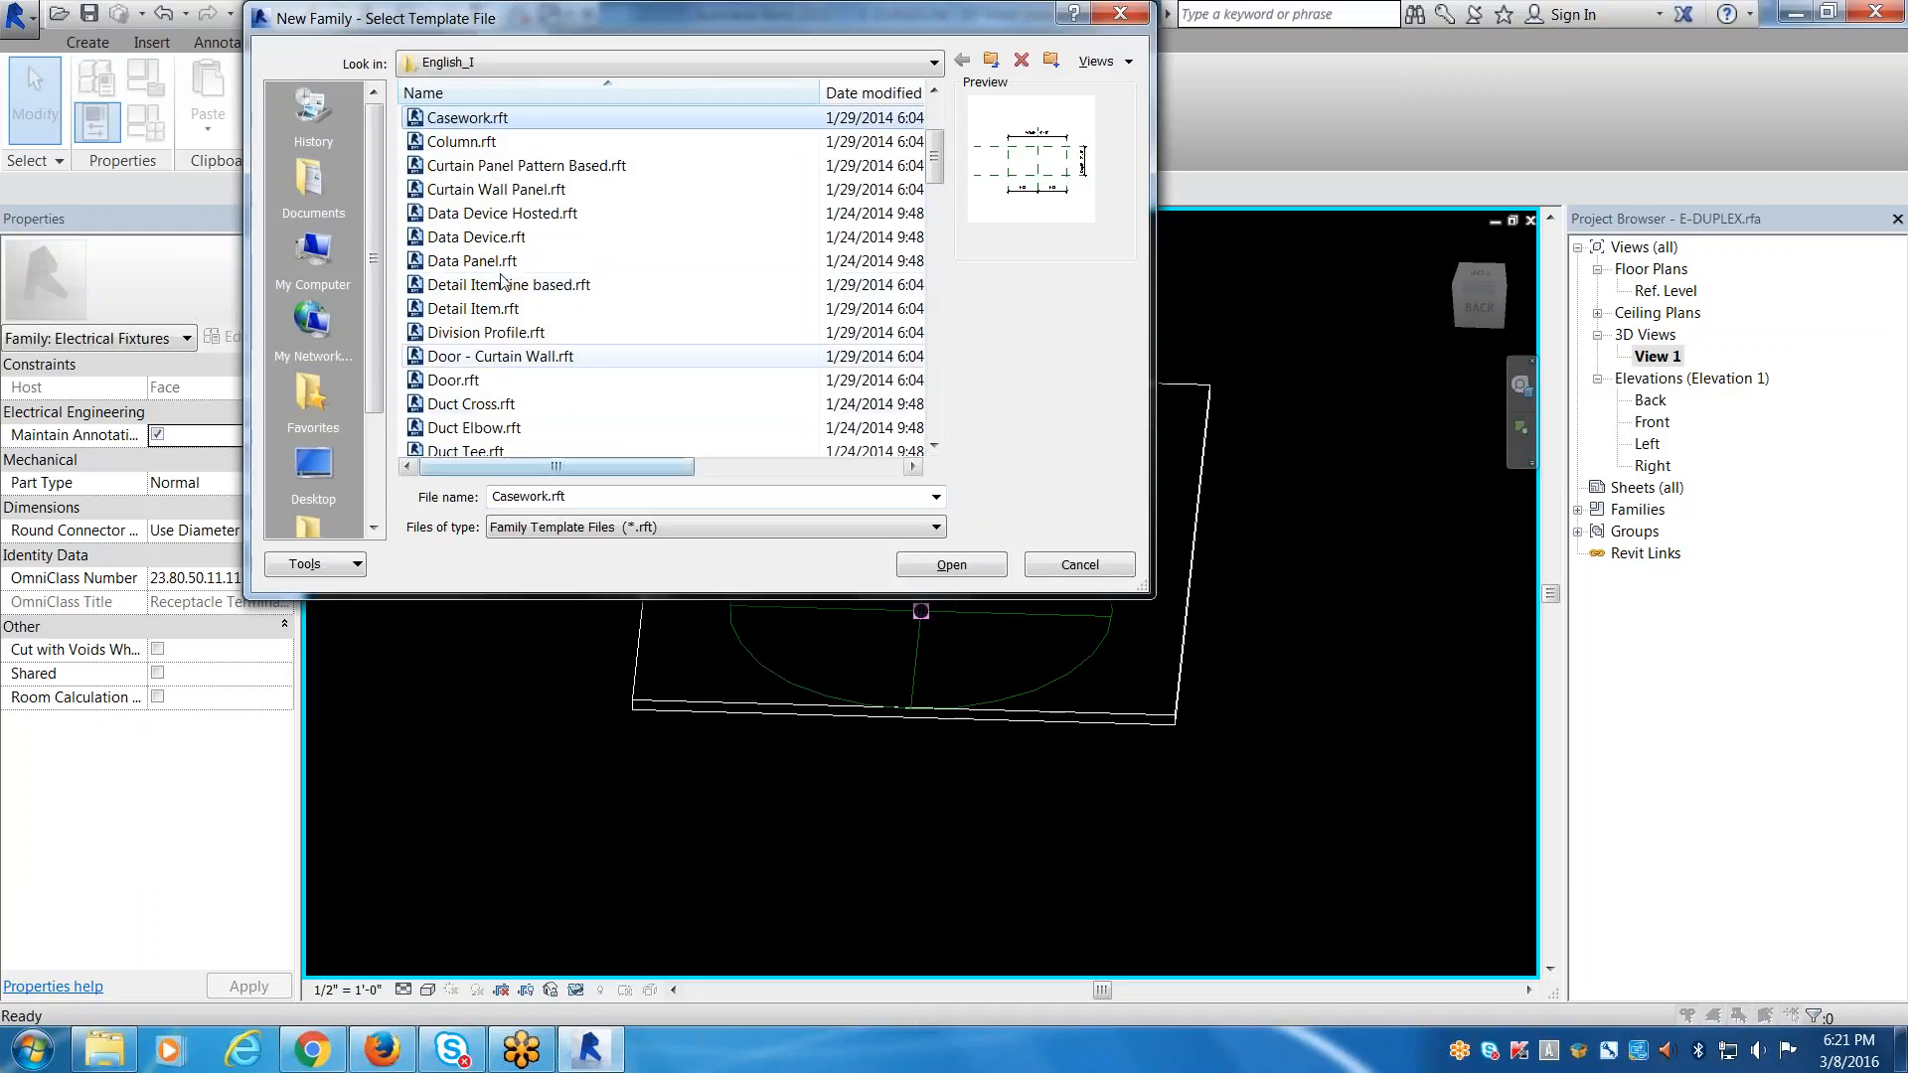
scroll(501, 328, "up", 3)
scroll(497, 332, "down", 5)
scroll(483, 395, "up", 5)
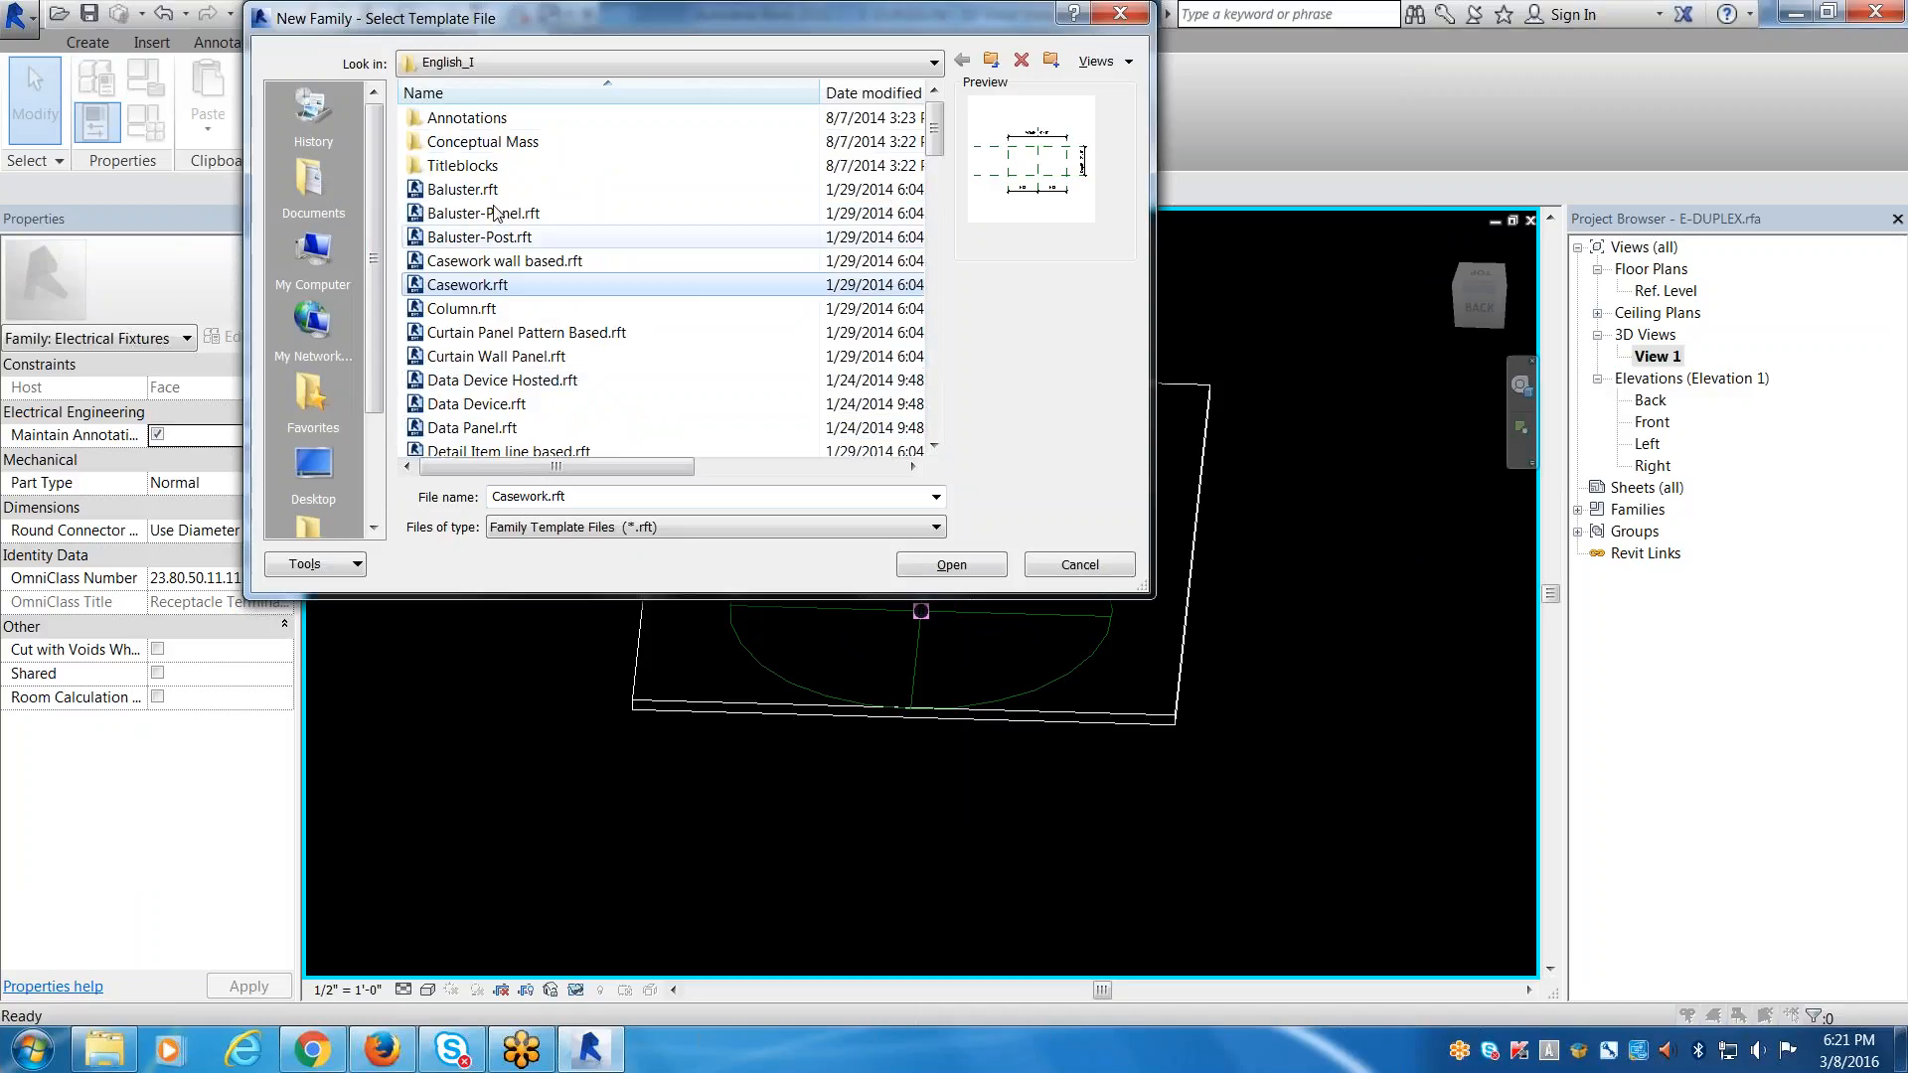
double_click(494, 117)
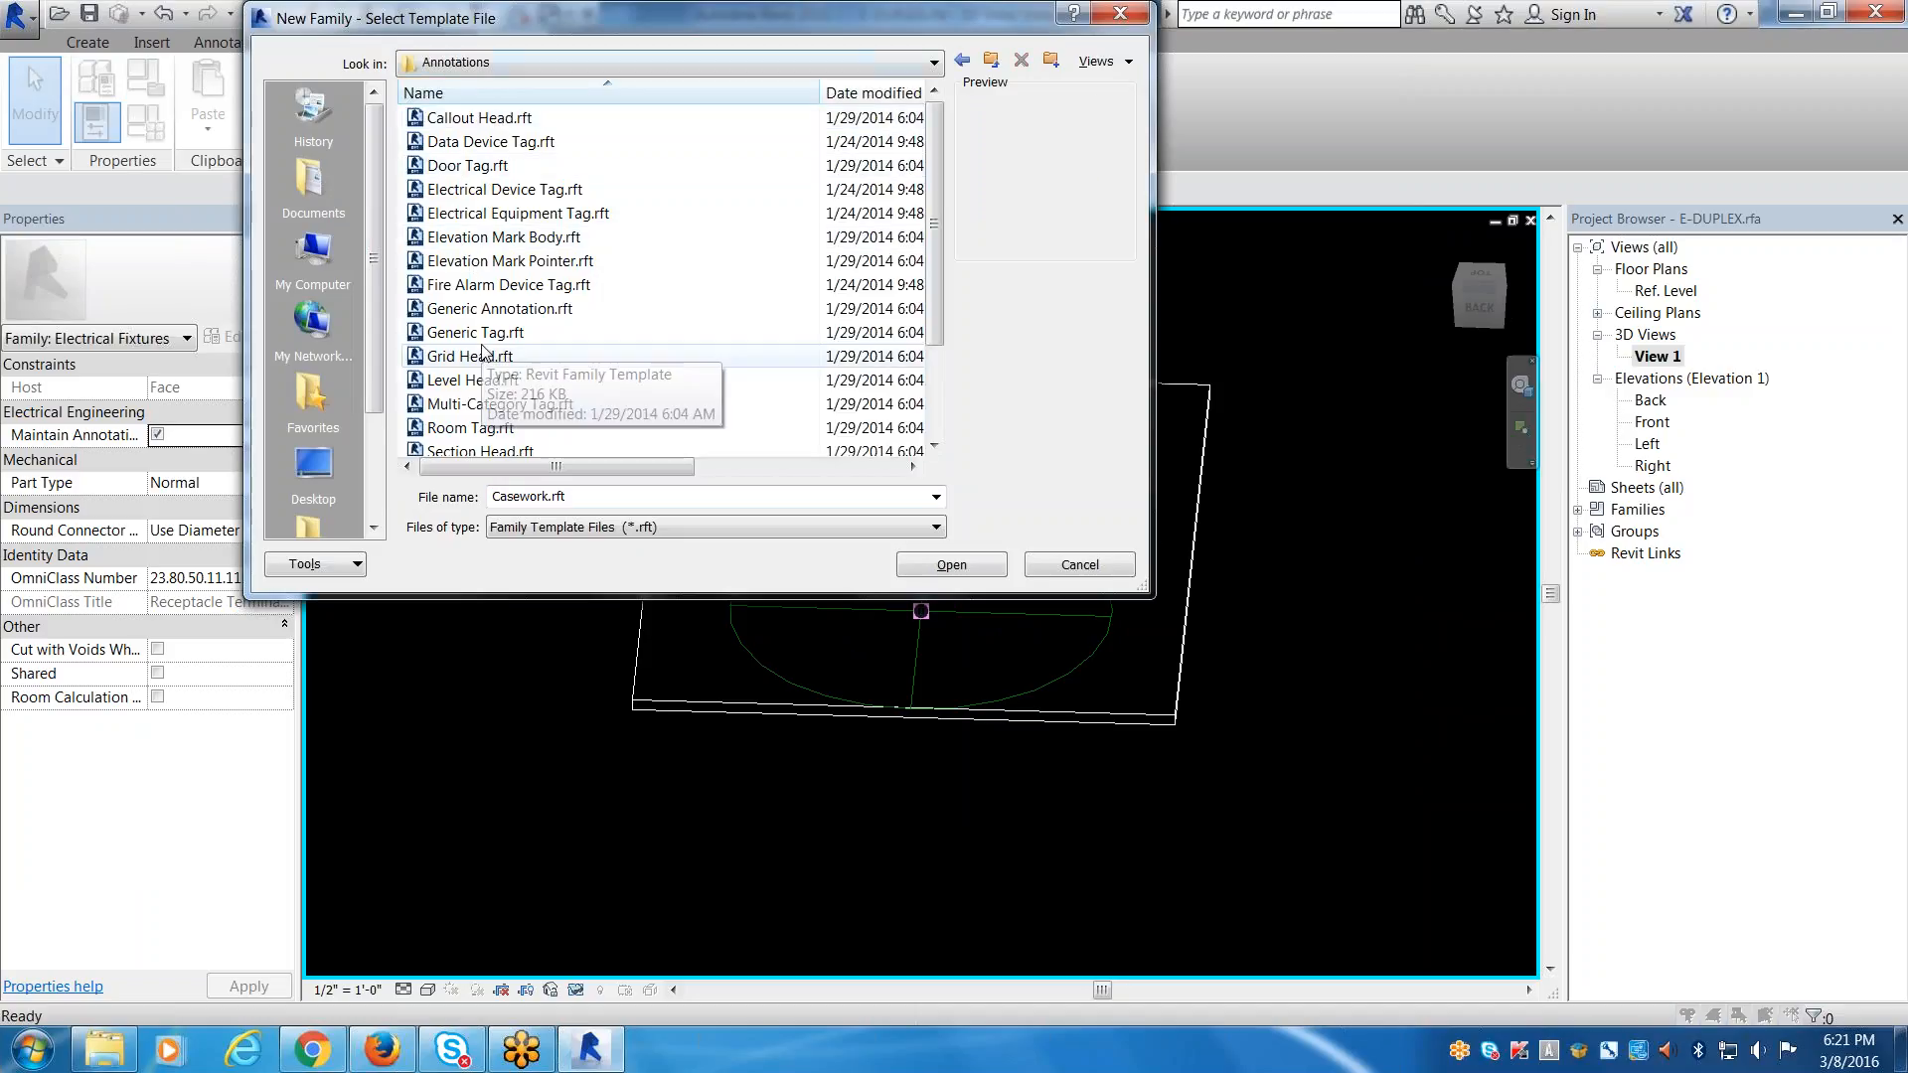
left_click(498, 310)
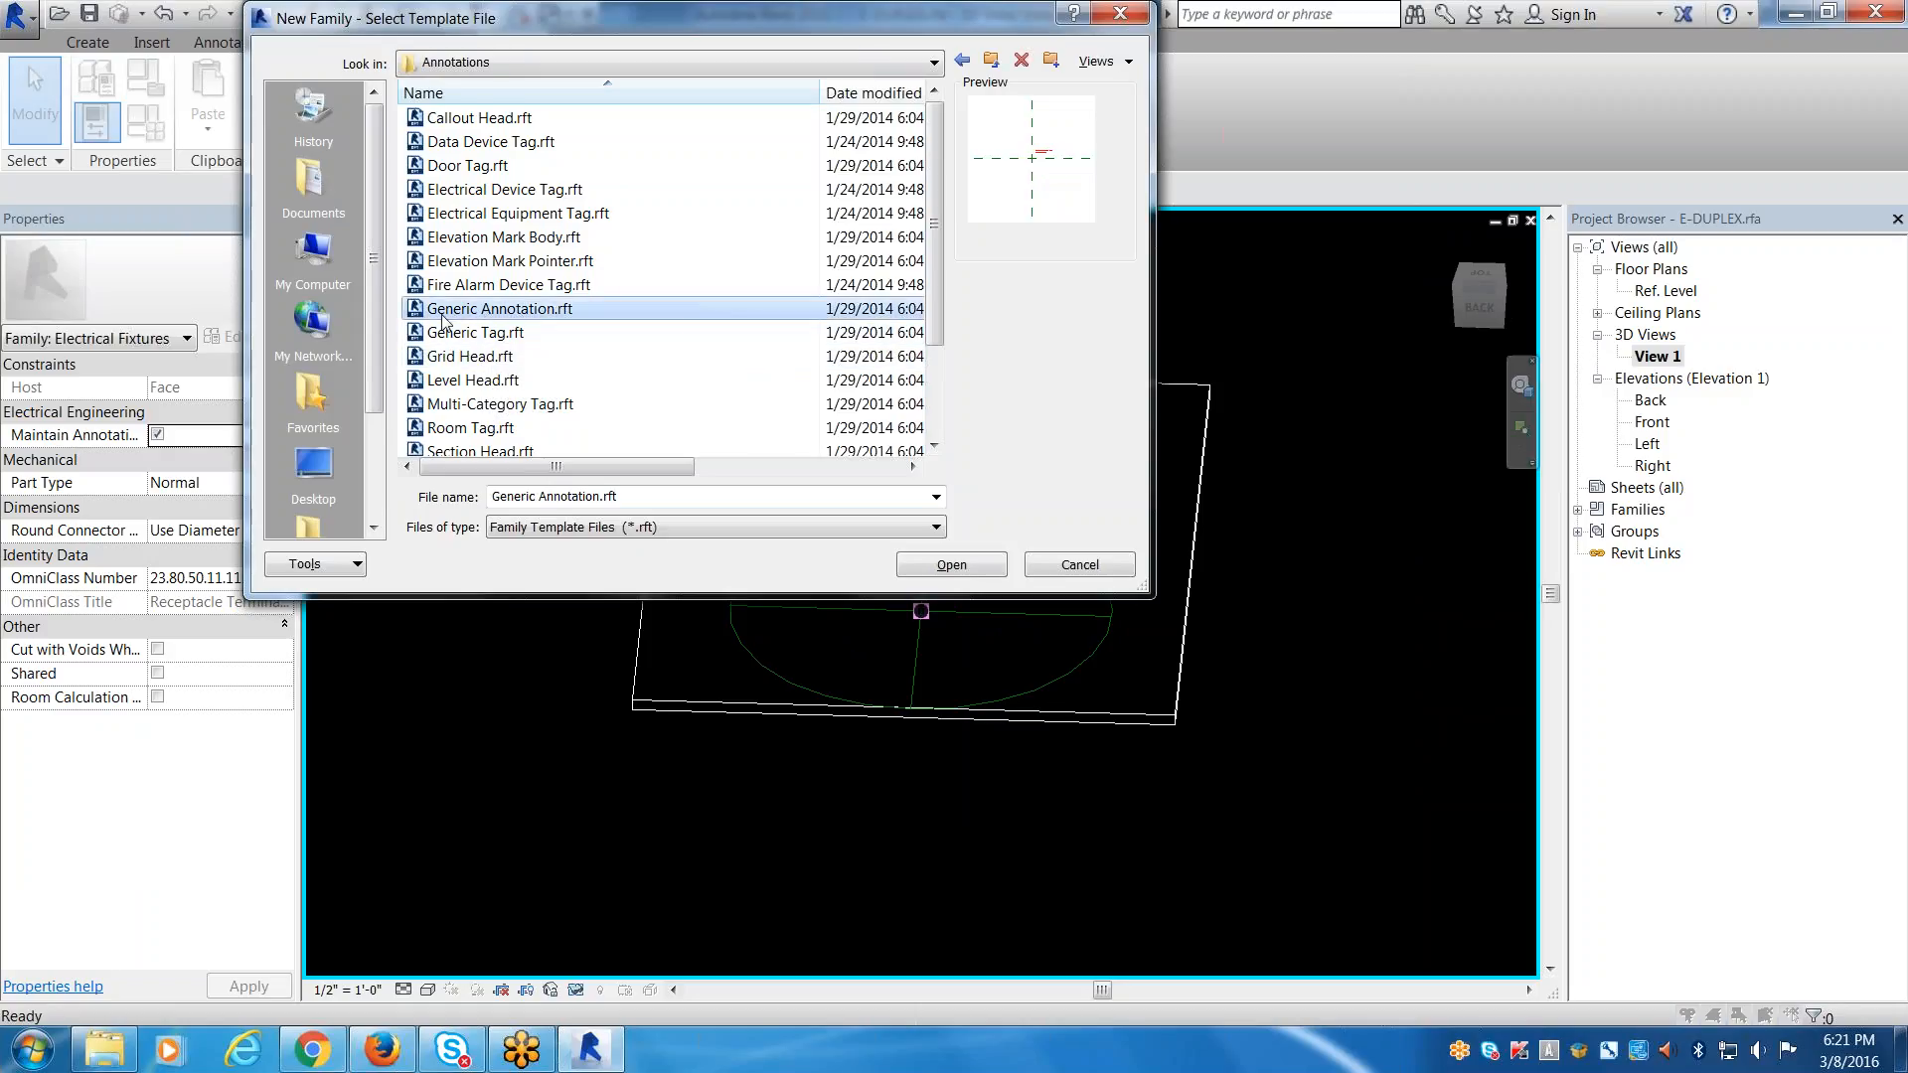
left_click(975, 564)
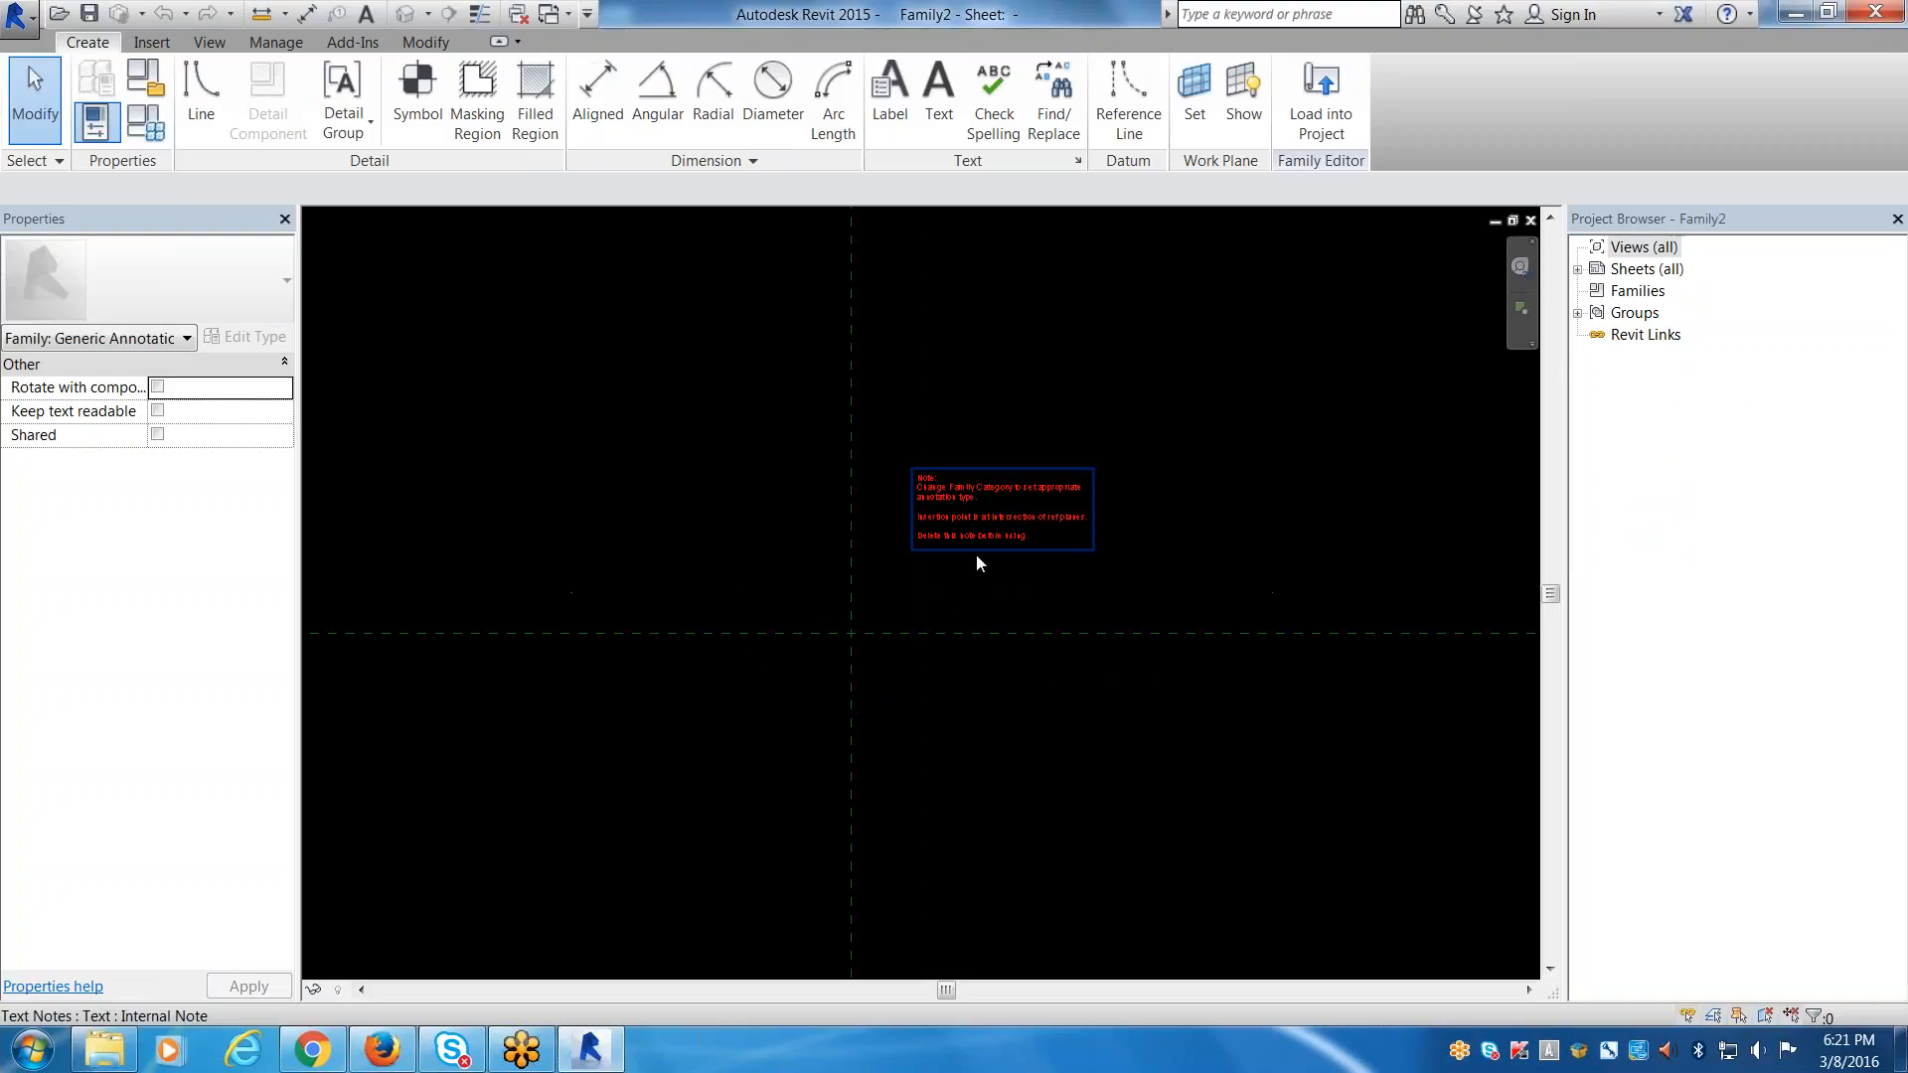
scroll(976, 554, "up", 5)
middle_click_drag(989, 478, 879, 536)
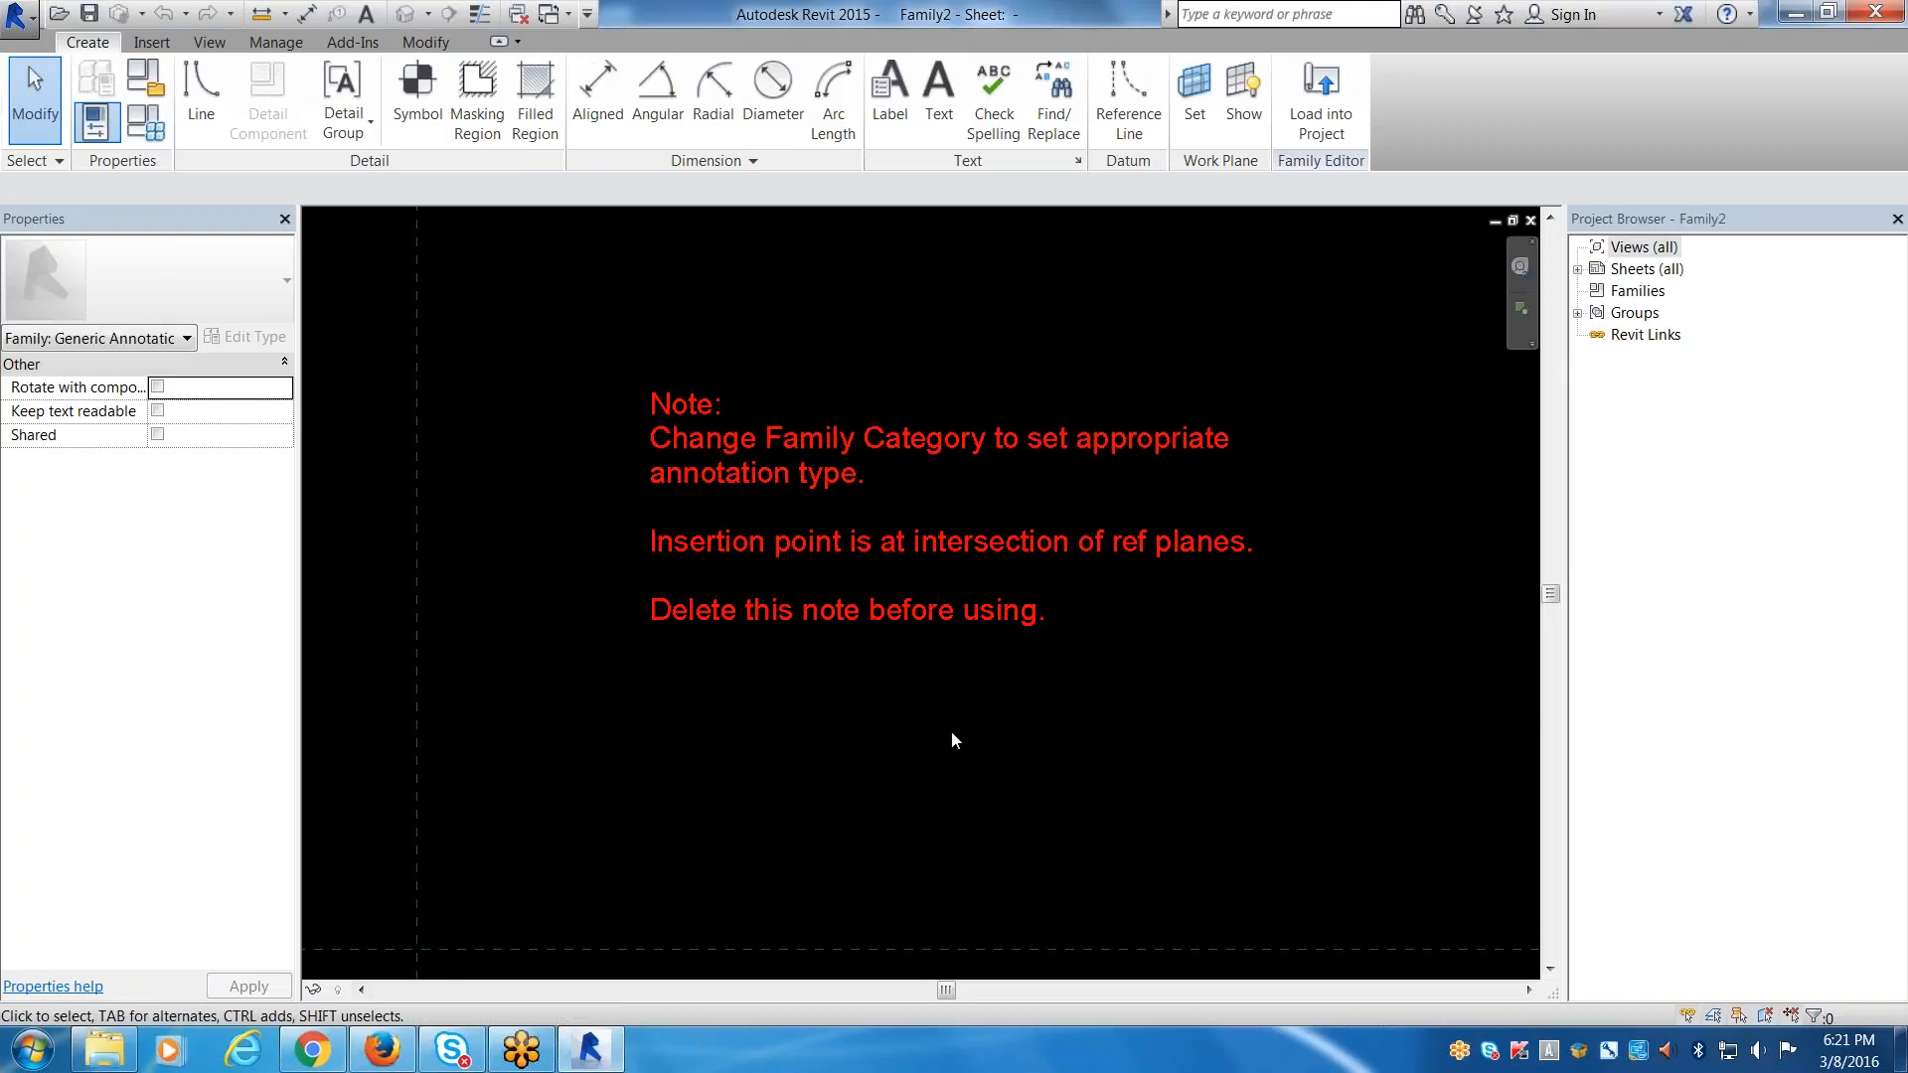
Delete the template's instruction note from the annotation sheet.
left_click(815, 398)
key("Delete")
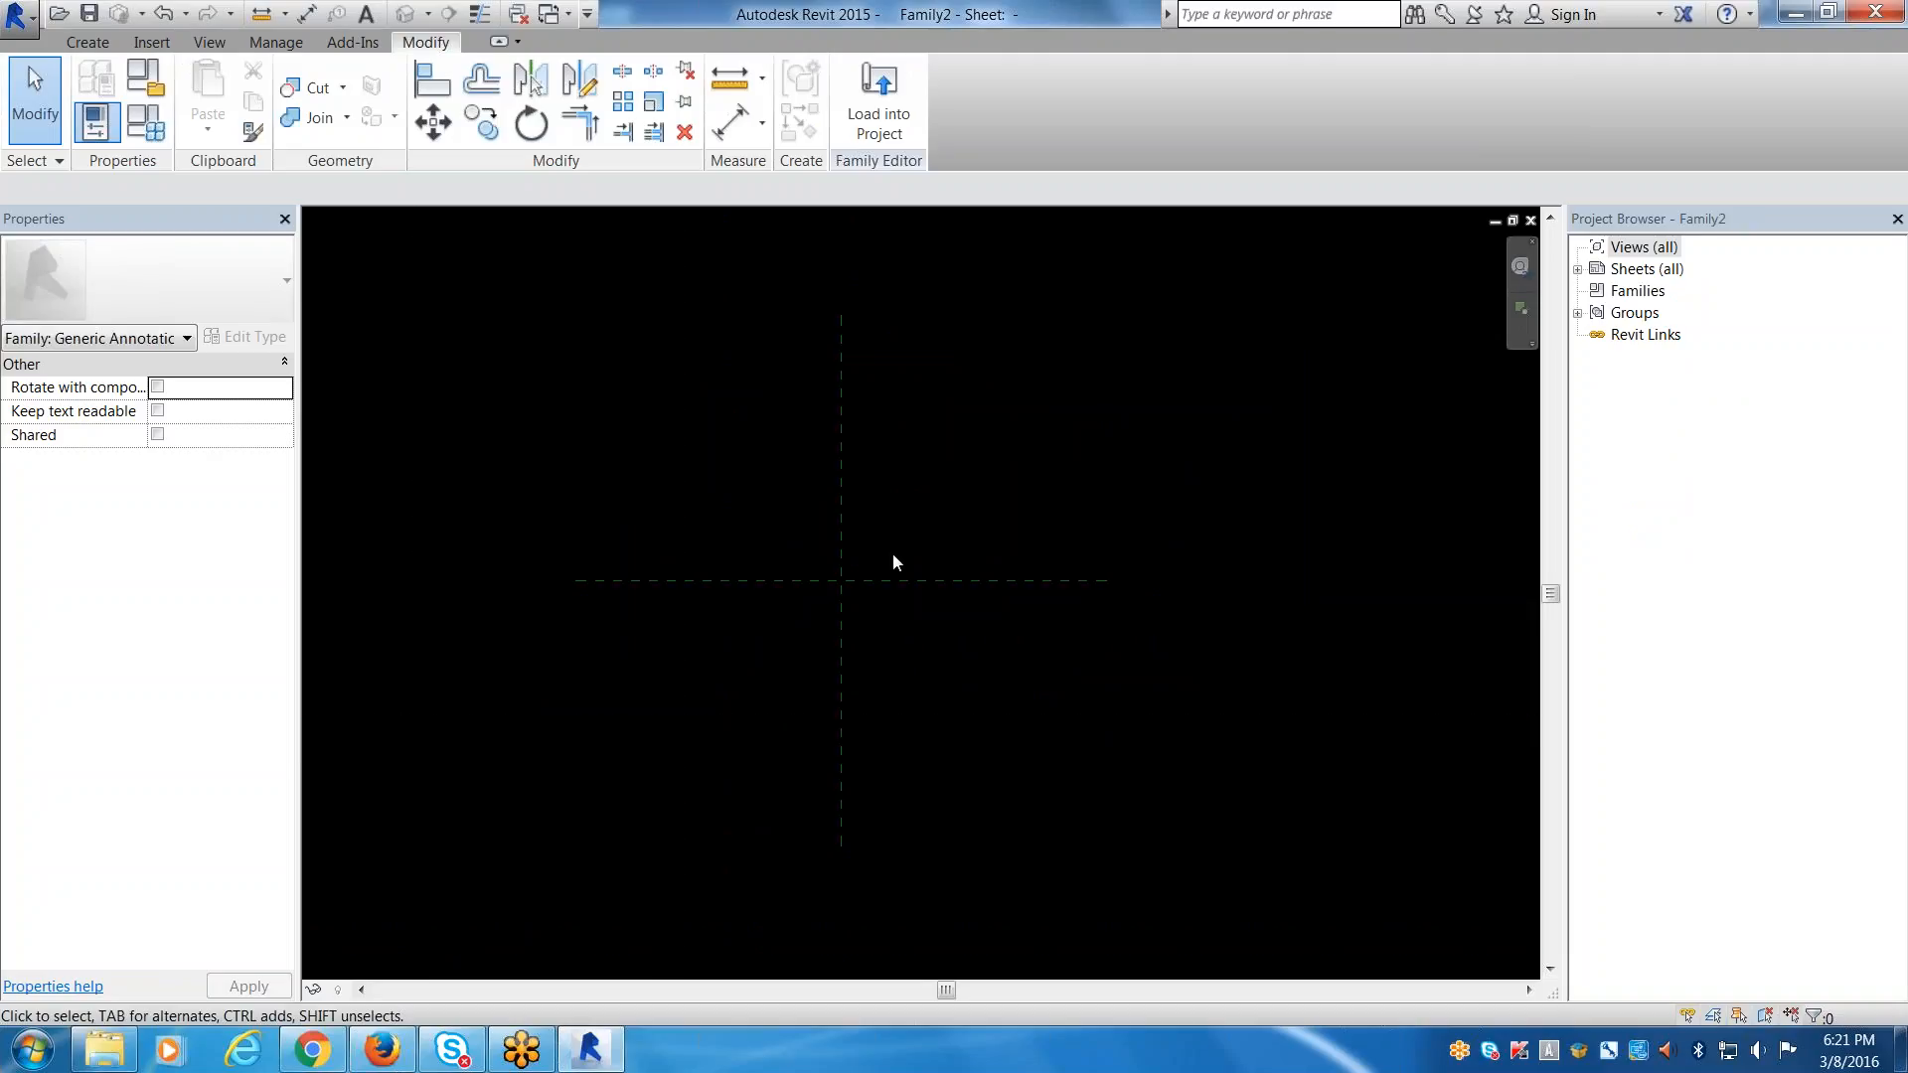
left_click(1664, 250)
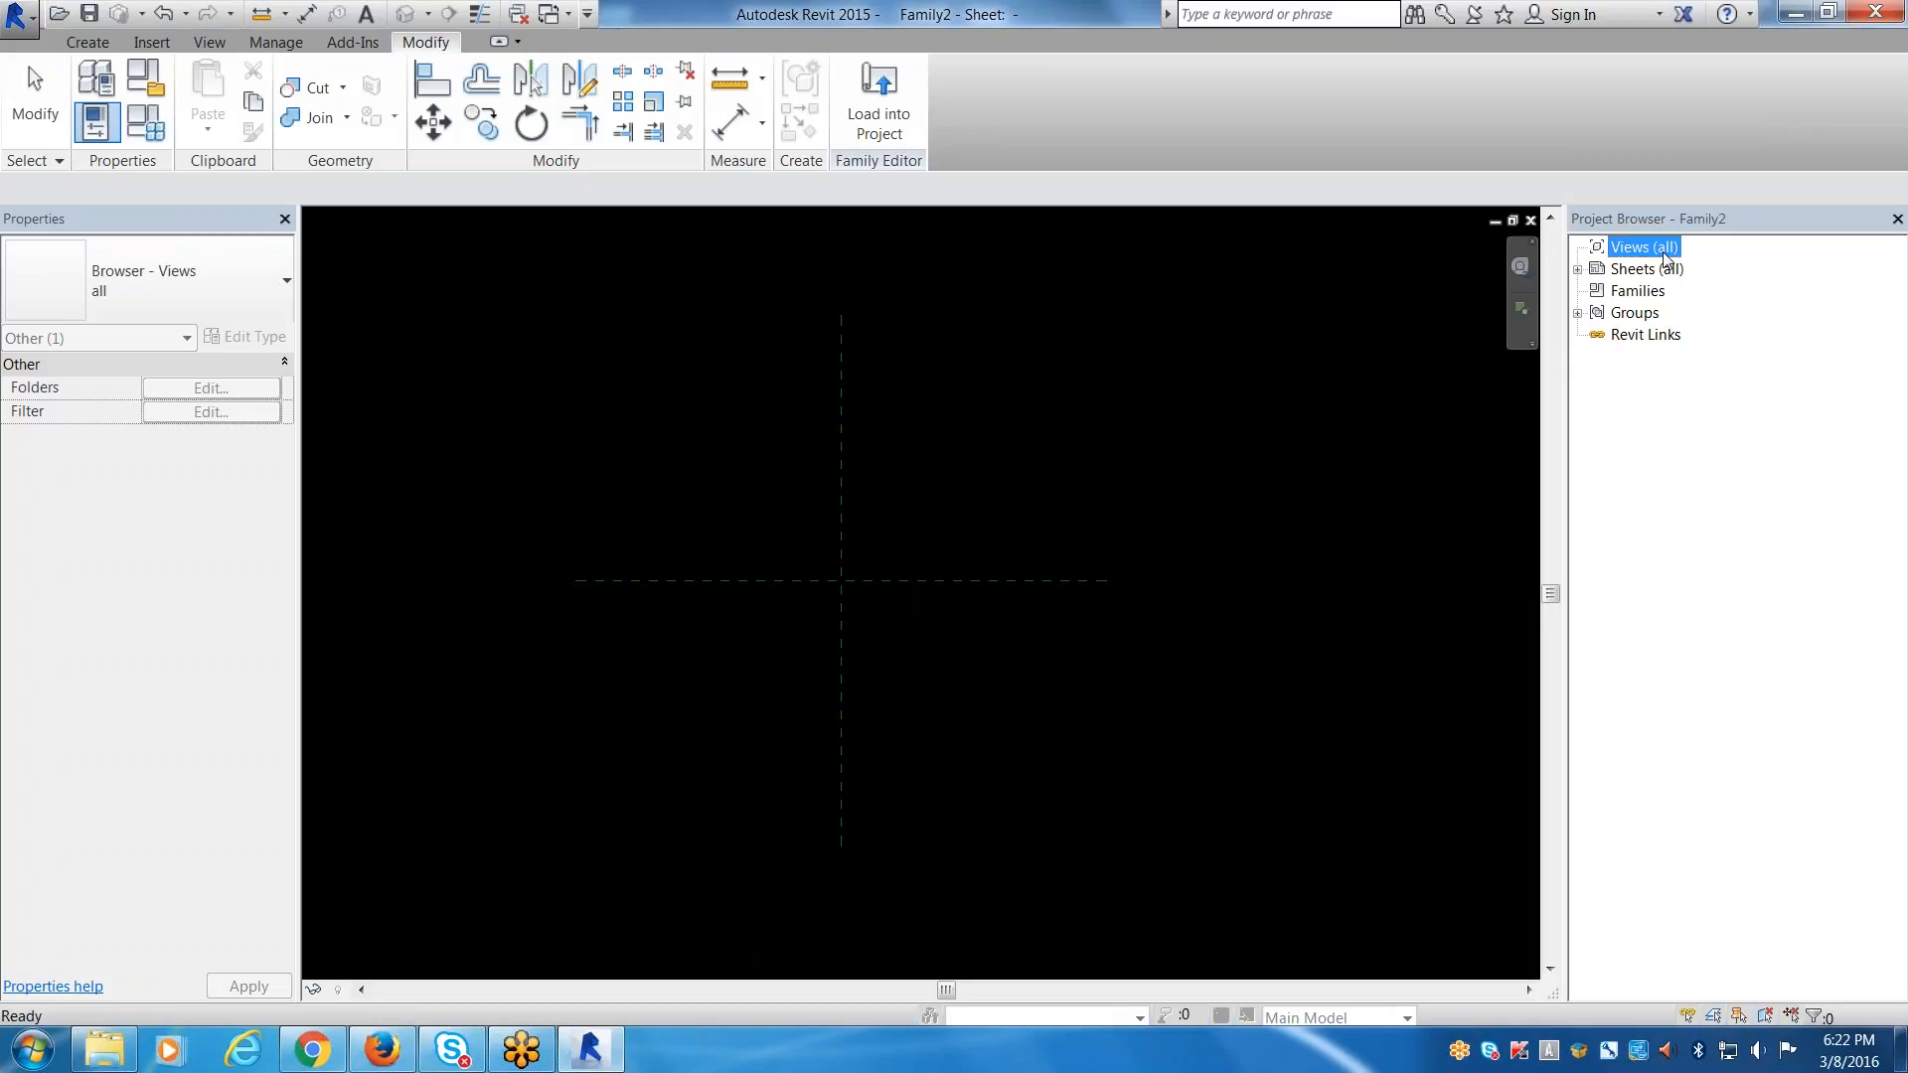
Draw a horizontal reference line about 3.85 in long, about 1.3 in above the horizontal reference plane and crossing the vertical one.
left_click(87, 43)
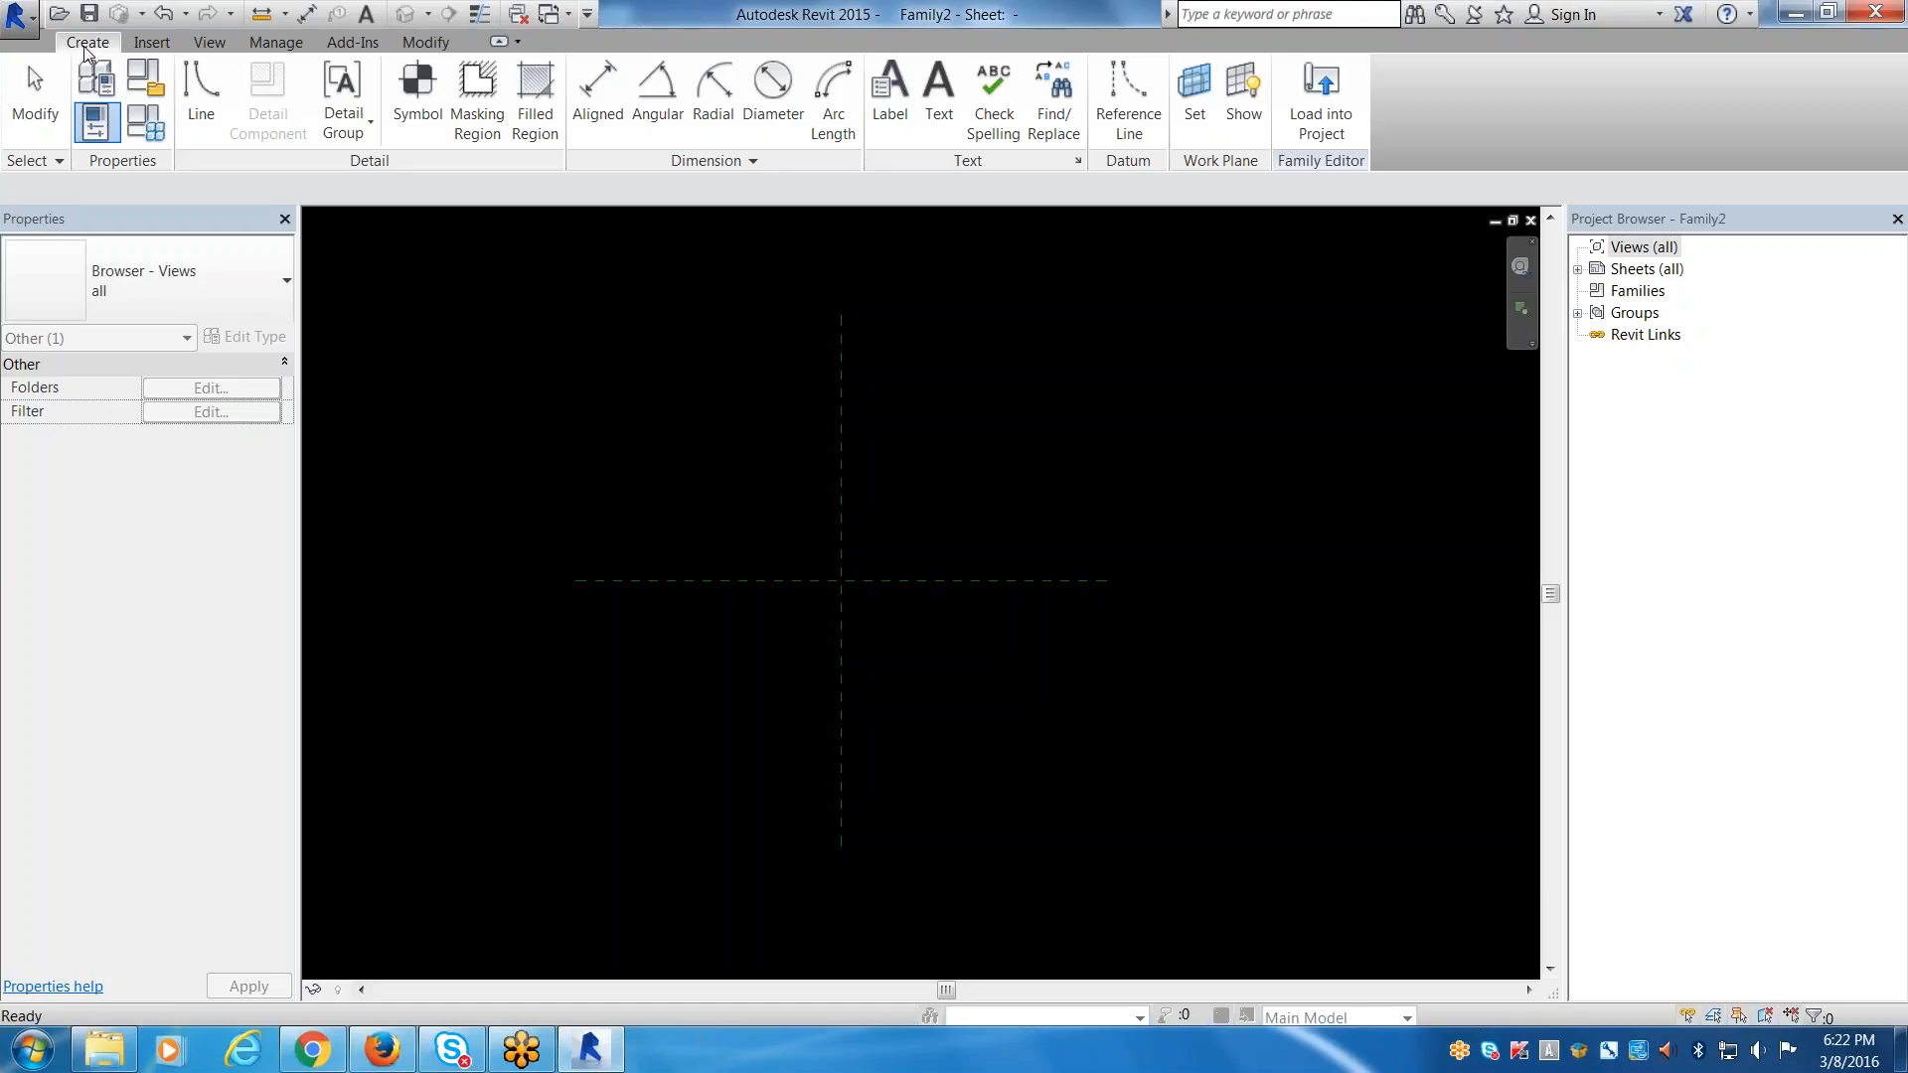
left_click(645, 668)
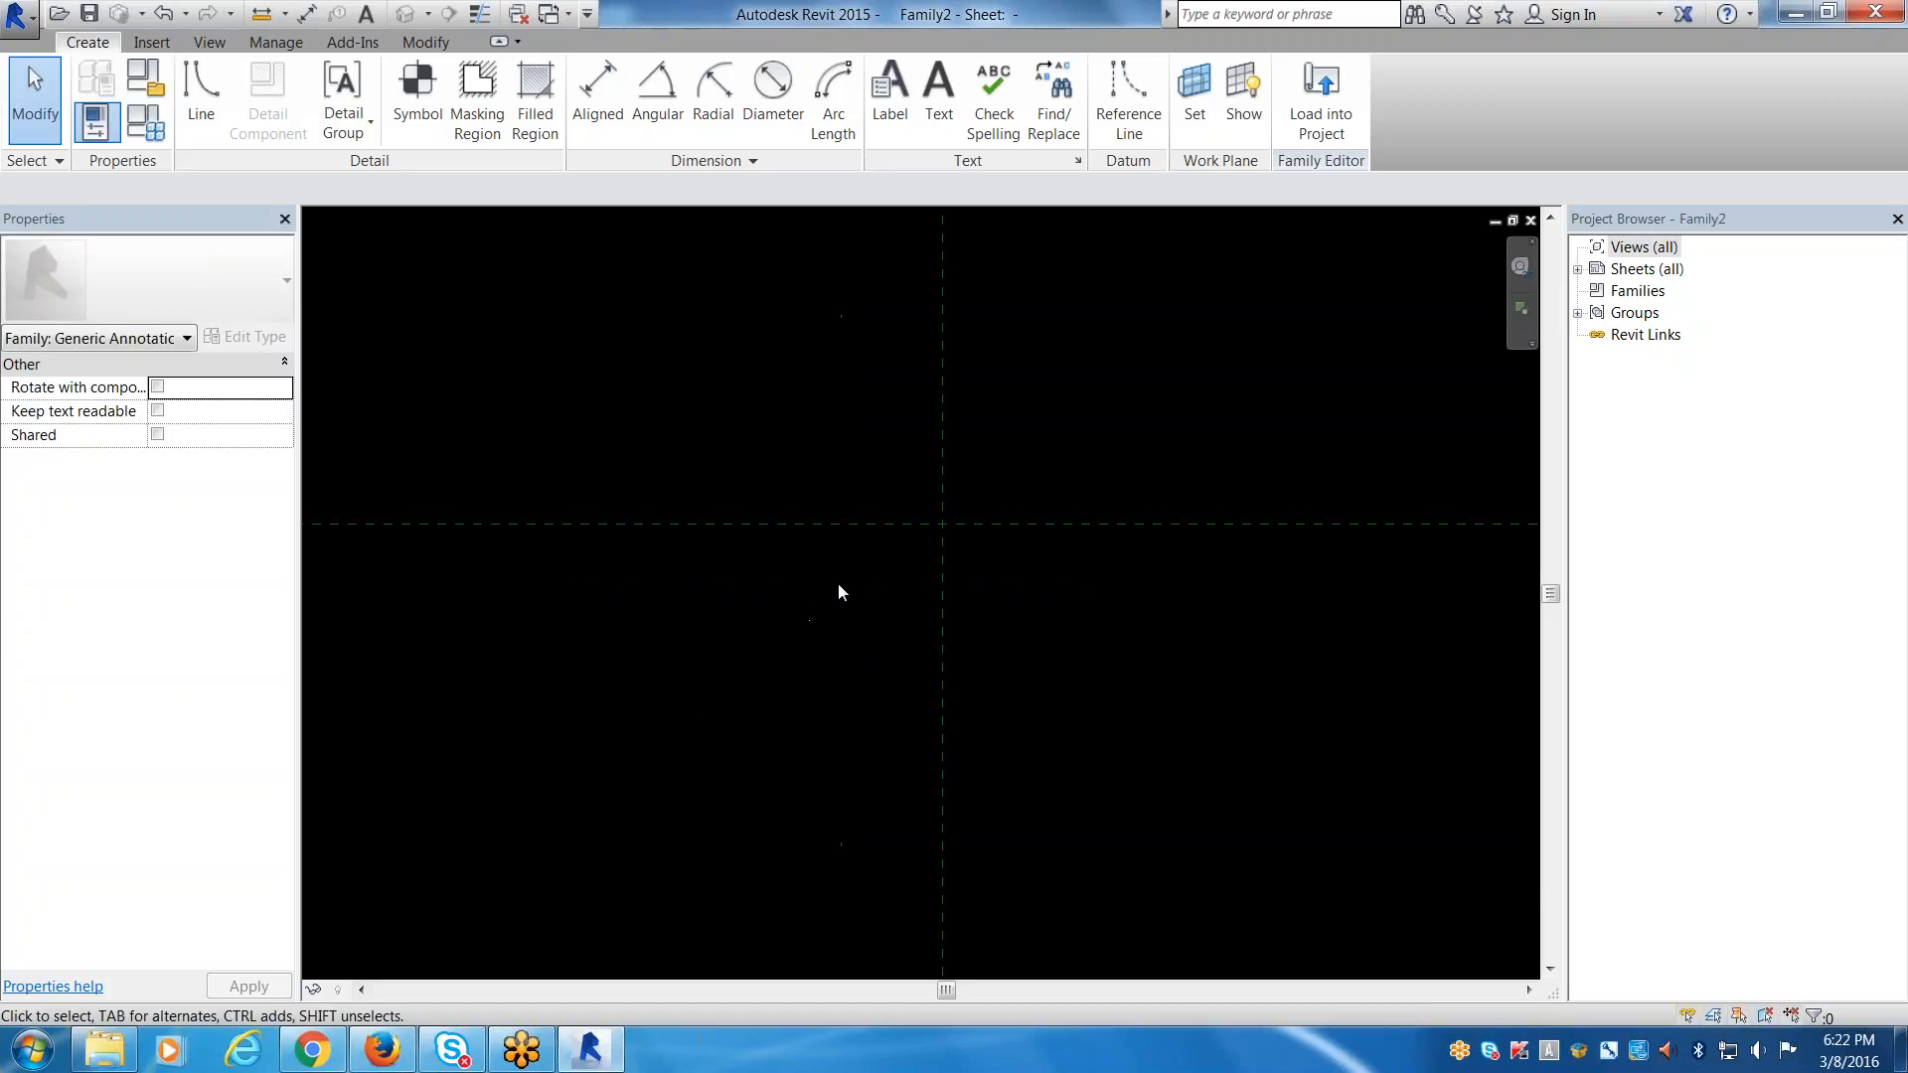
middle_click_drag(839, 586, 658, 730)
left_click(1118, 104)
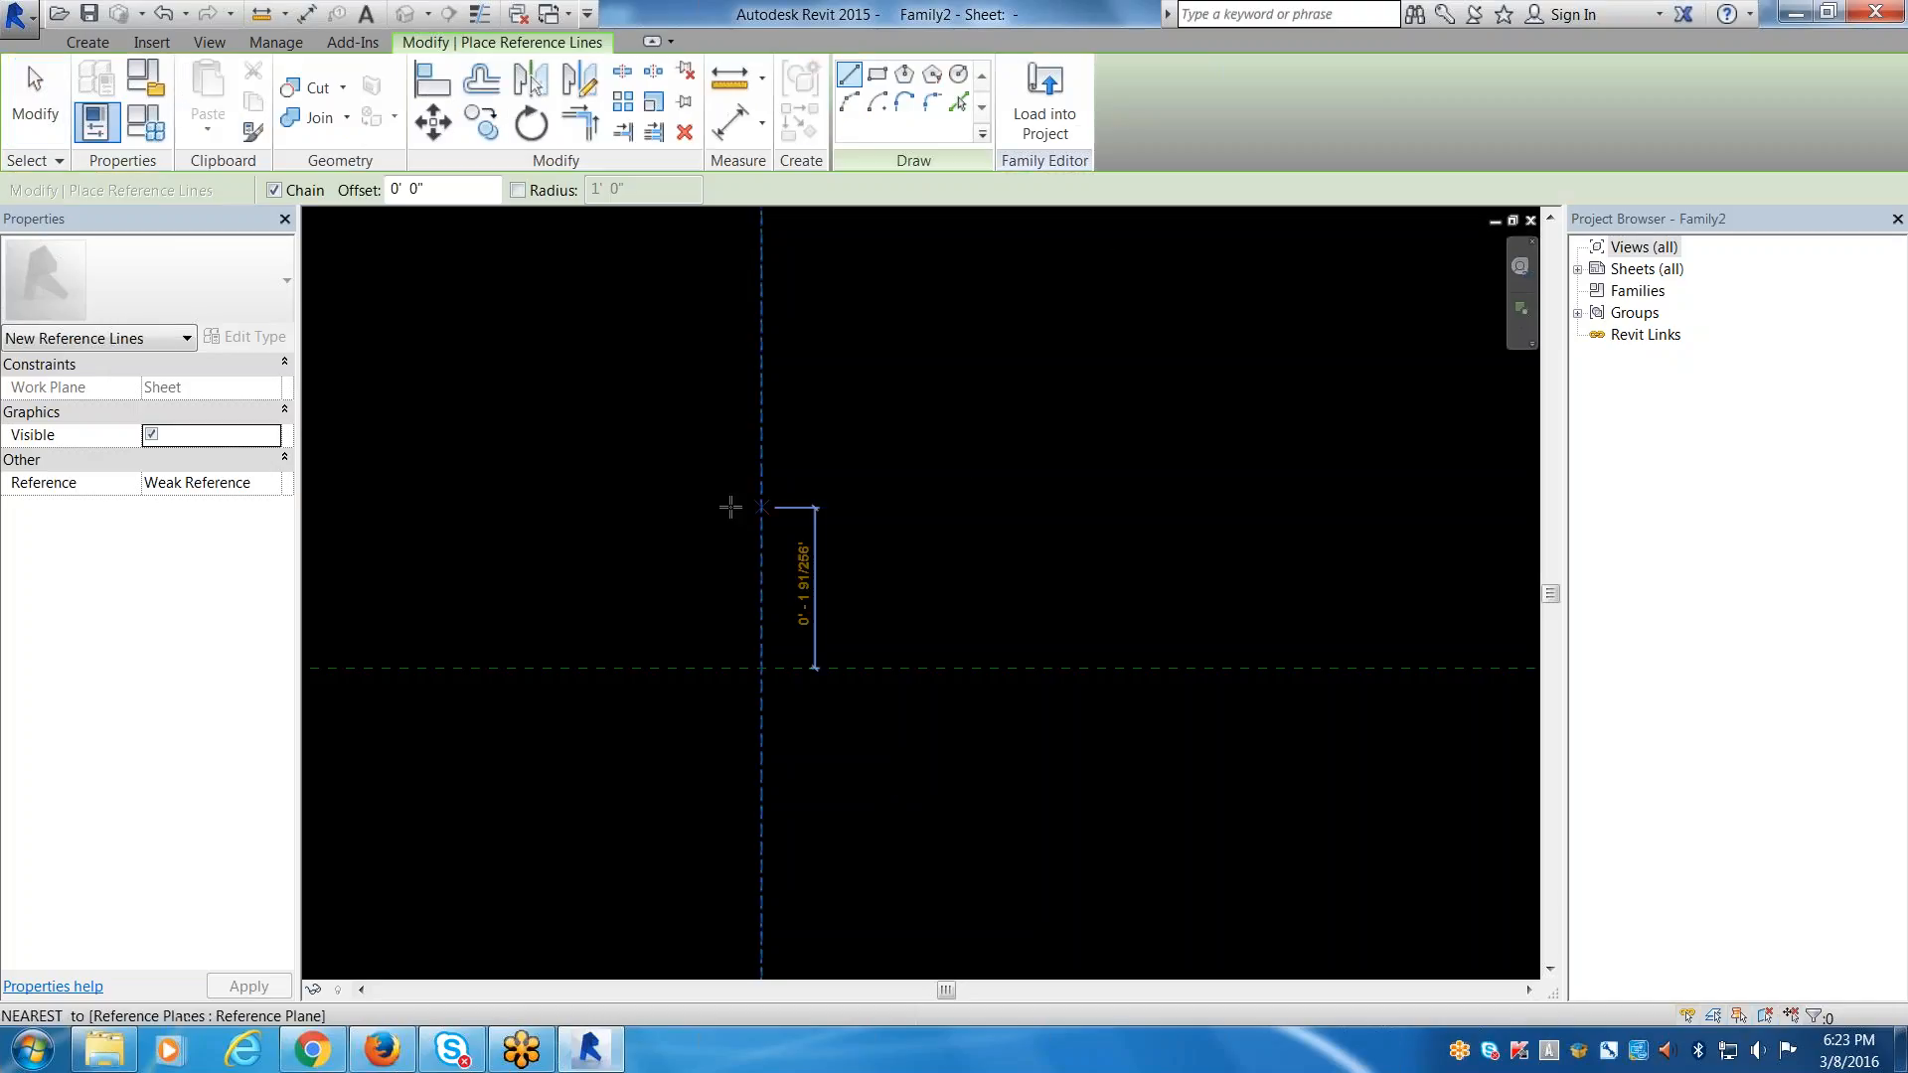
left_click(640, 478)
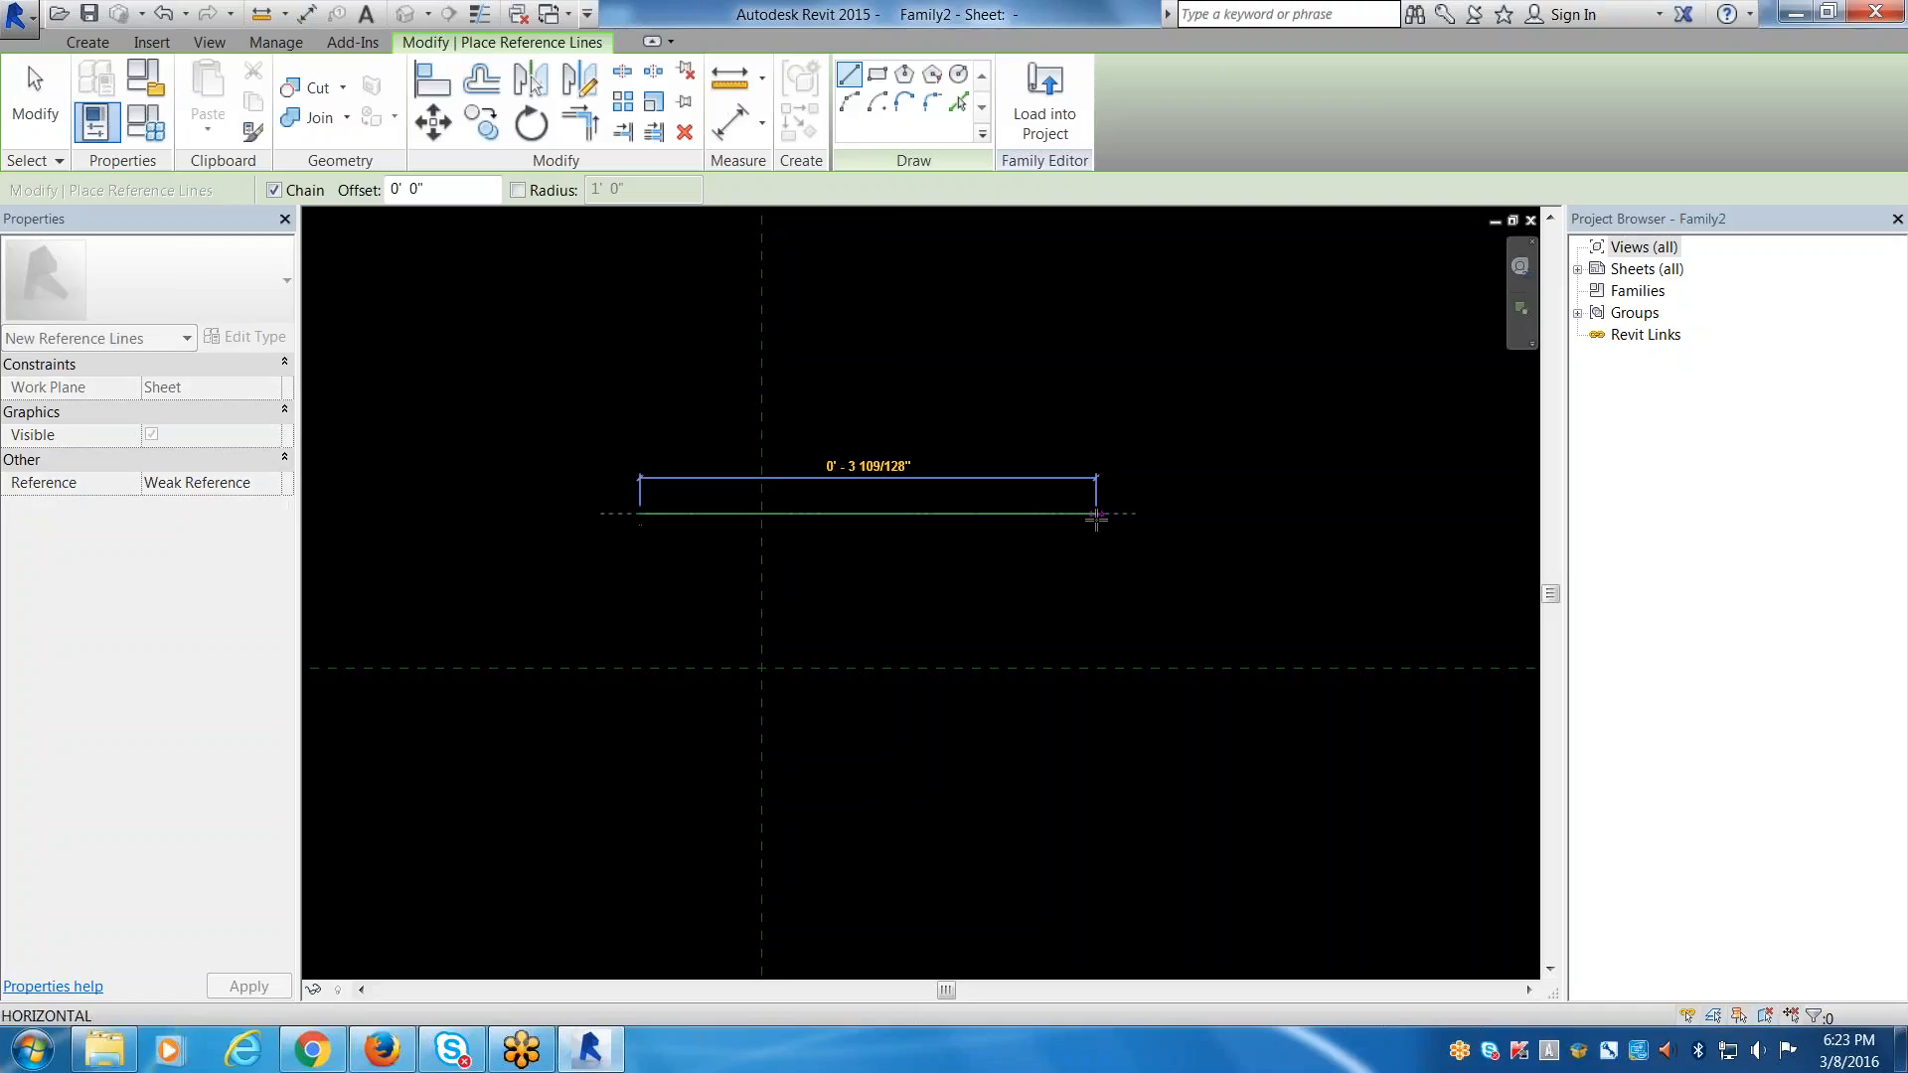
left_click(1096, 514)
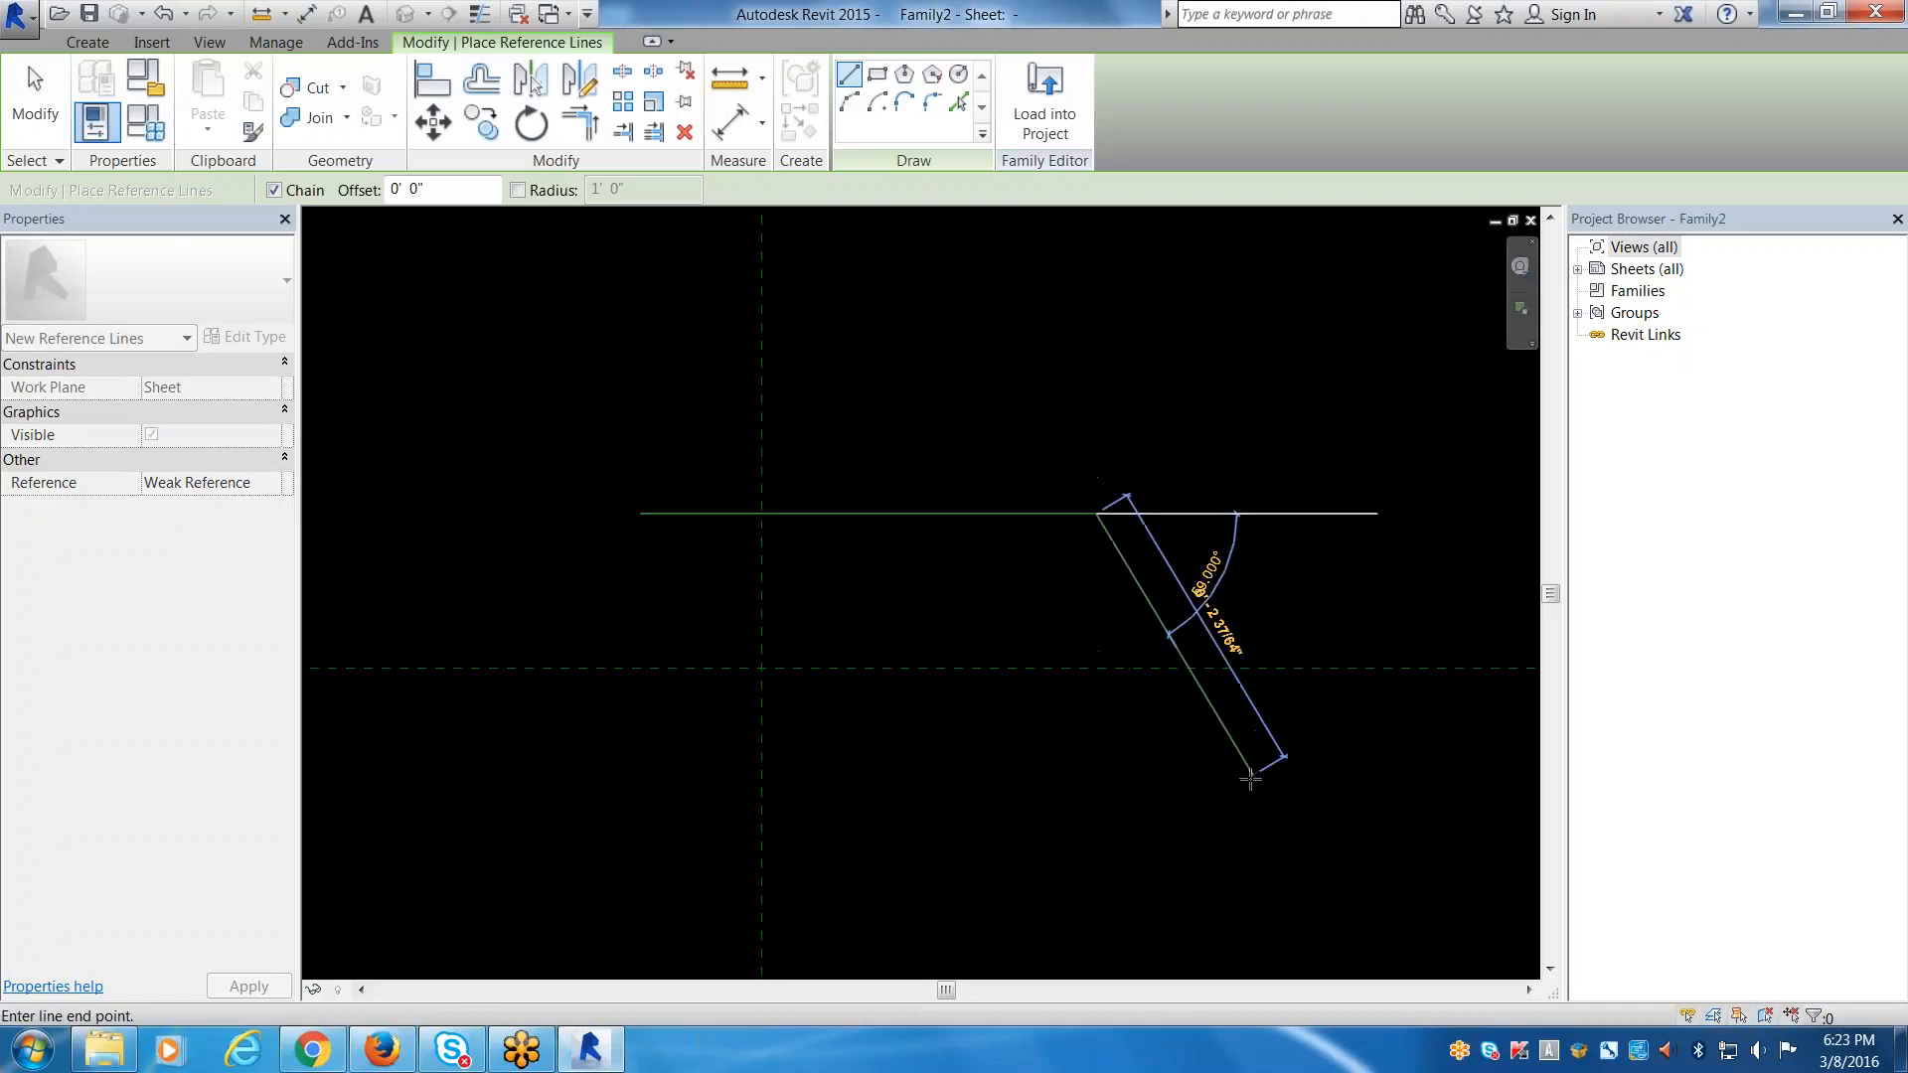
key("Escape")
key("Escape")
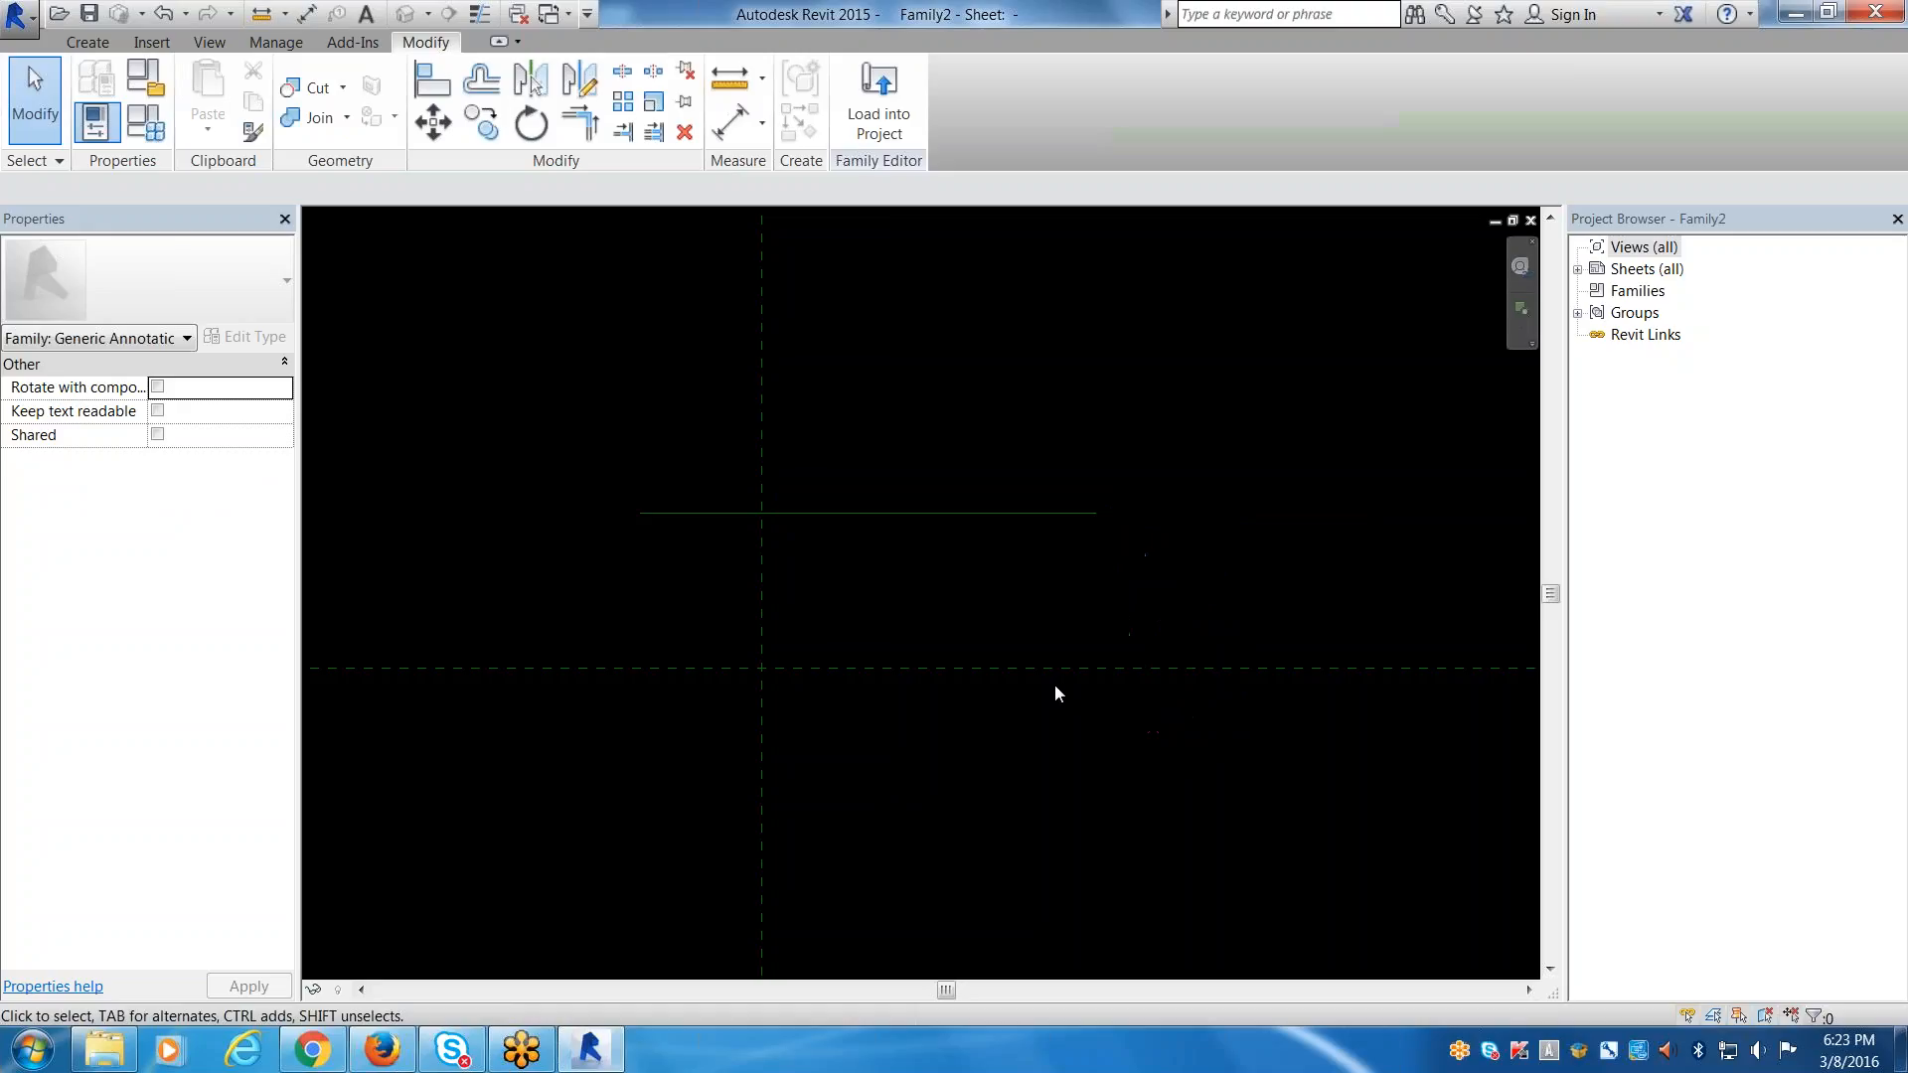
Set the horizontal reference line's distance from the horizontal reference plane to 3/32".
left_click(862, 512)
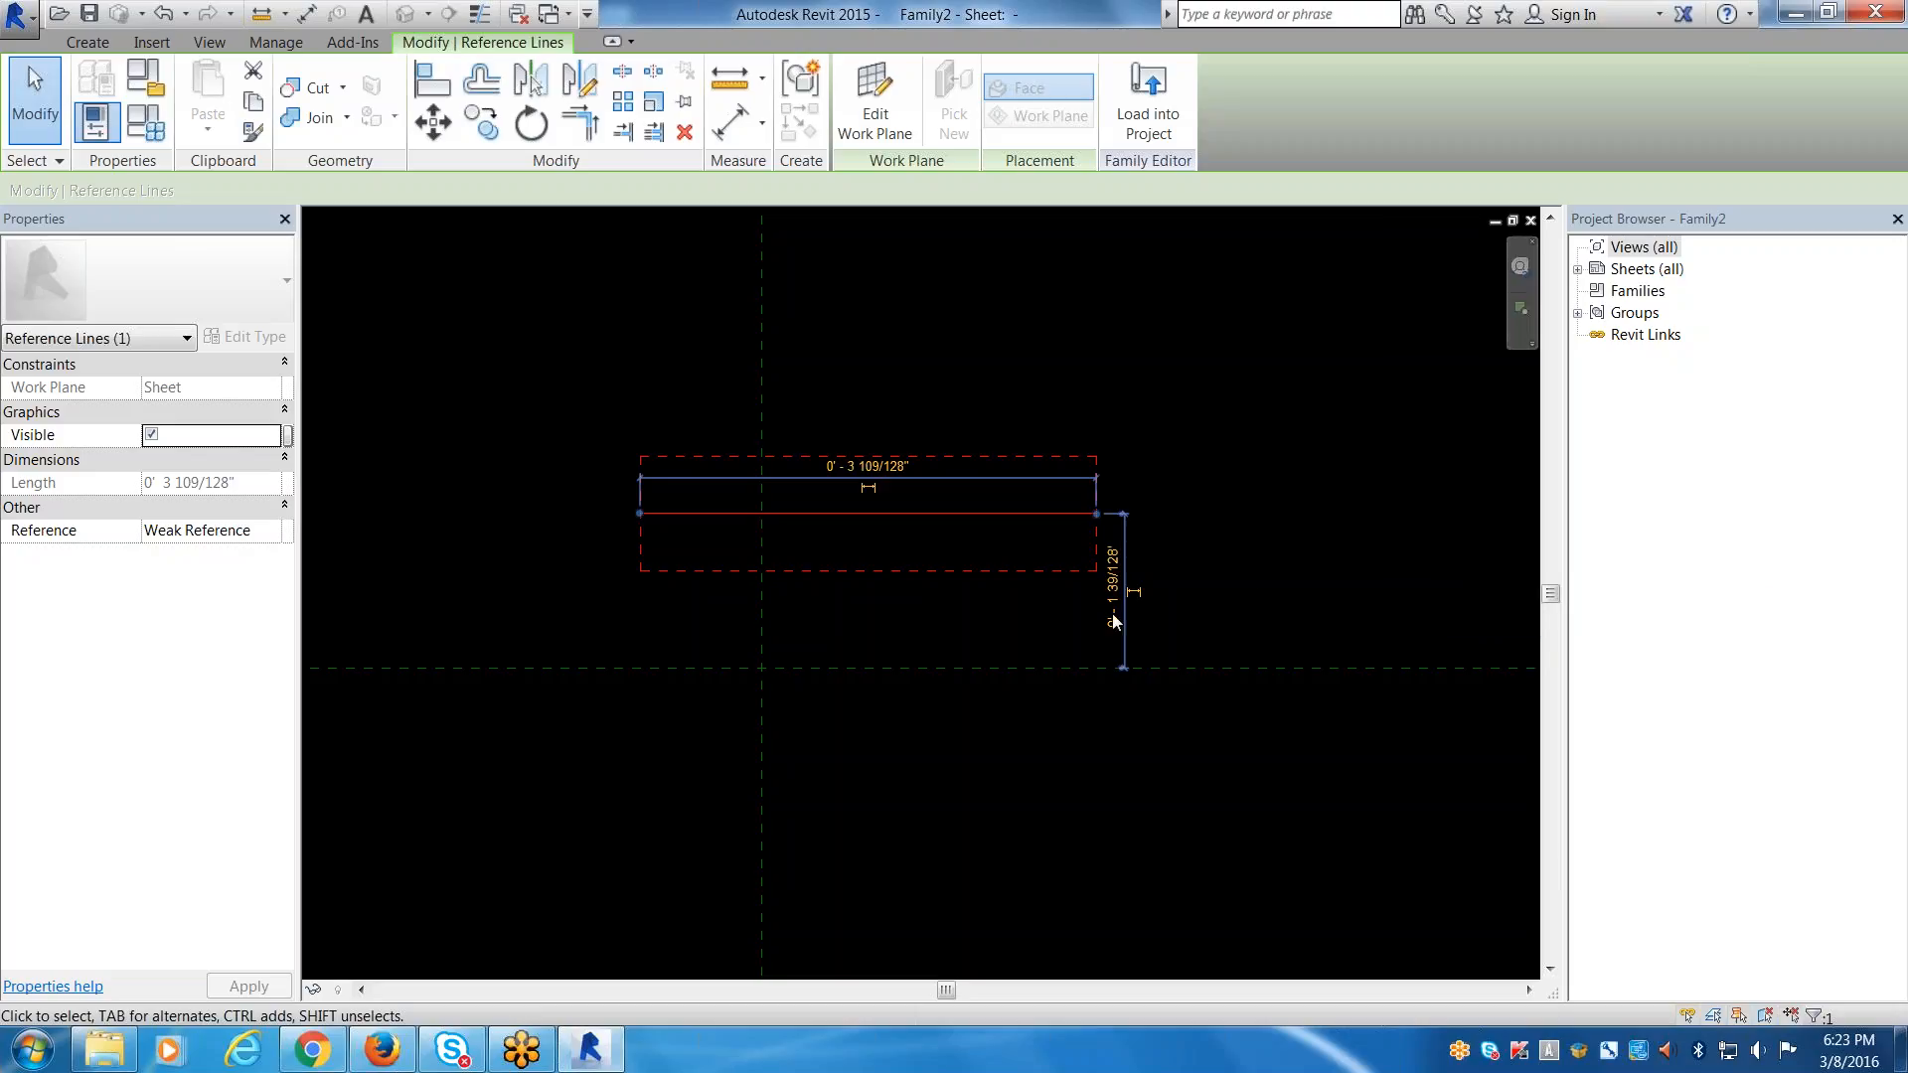
scroll(1117, 598, "up", 2)
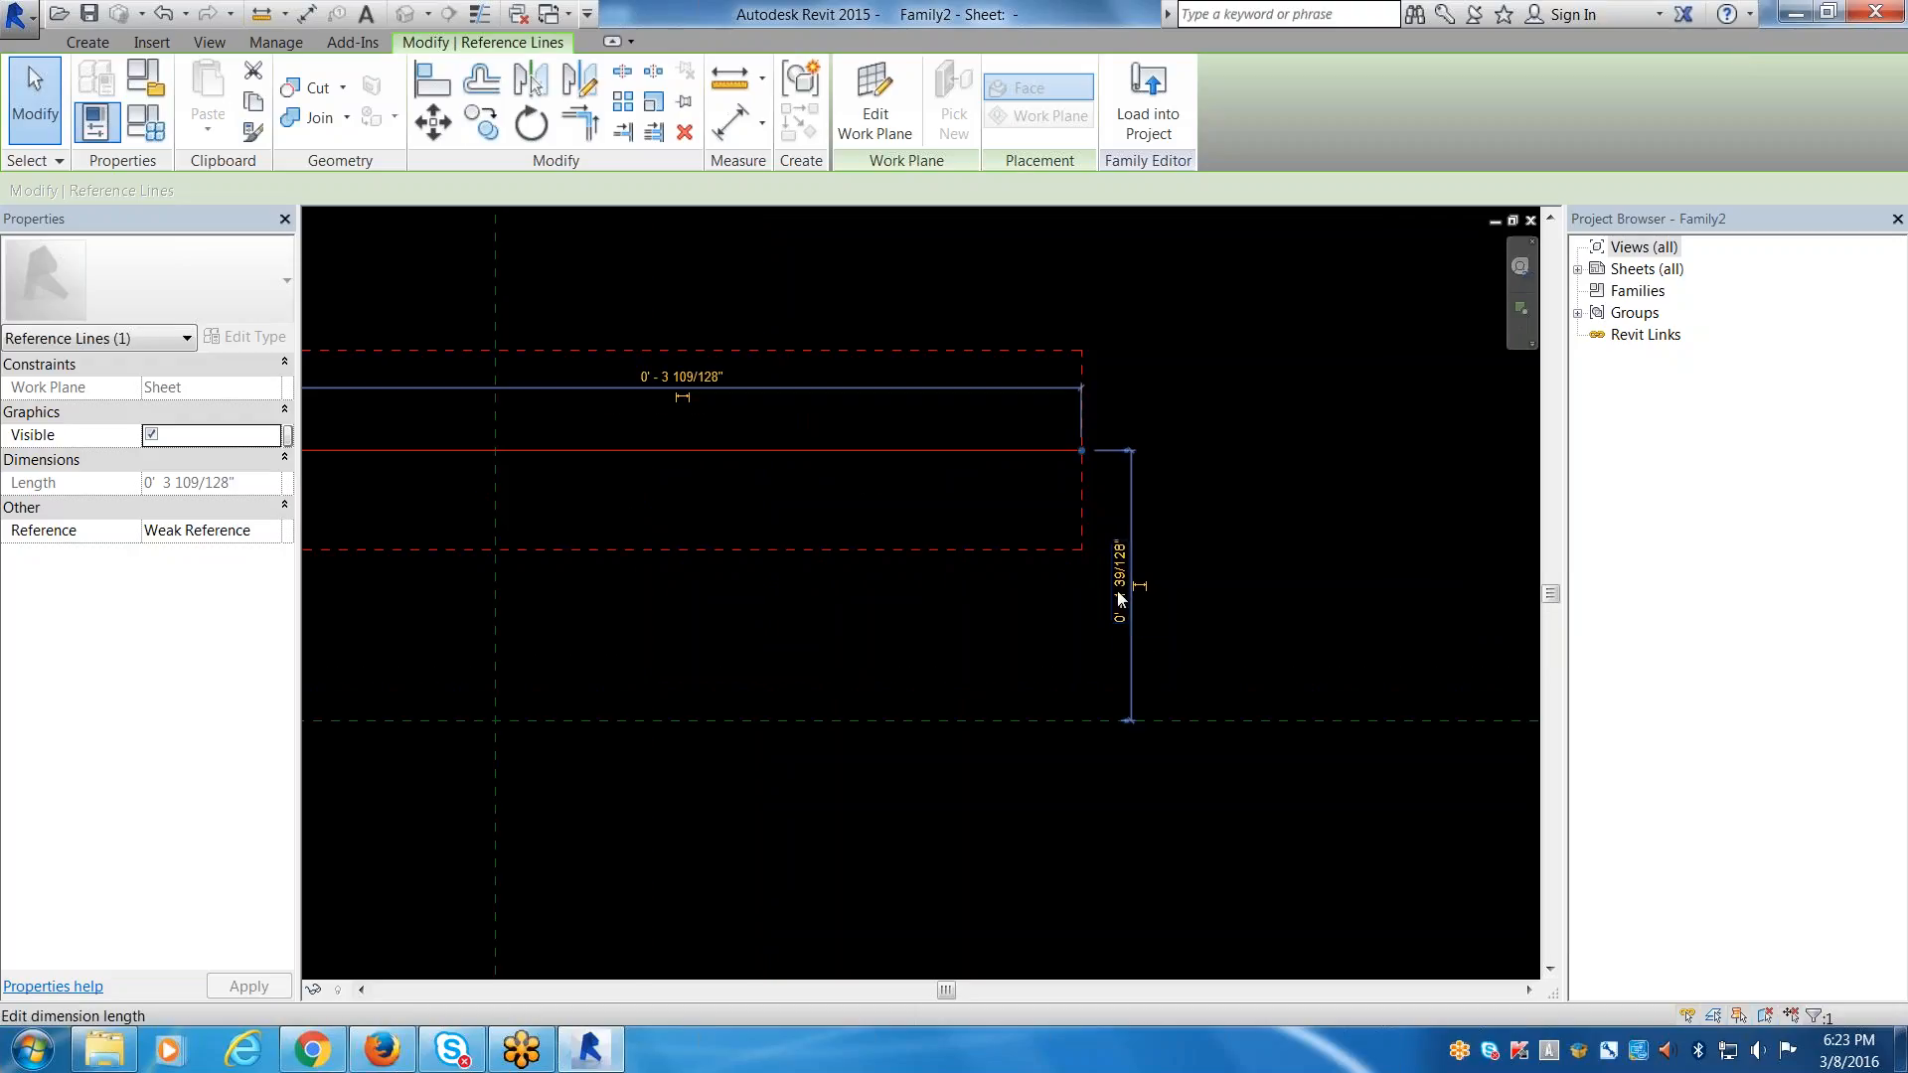
left_click(1119, 598)
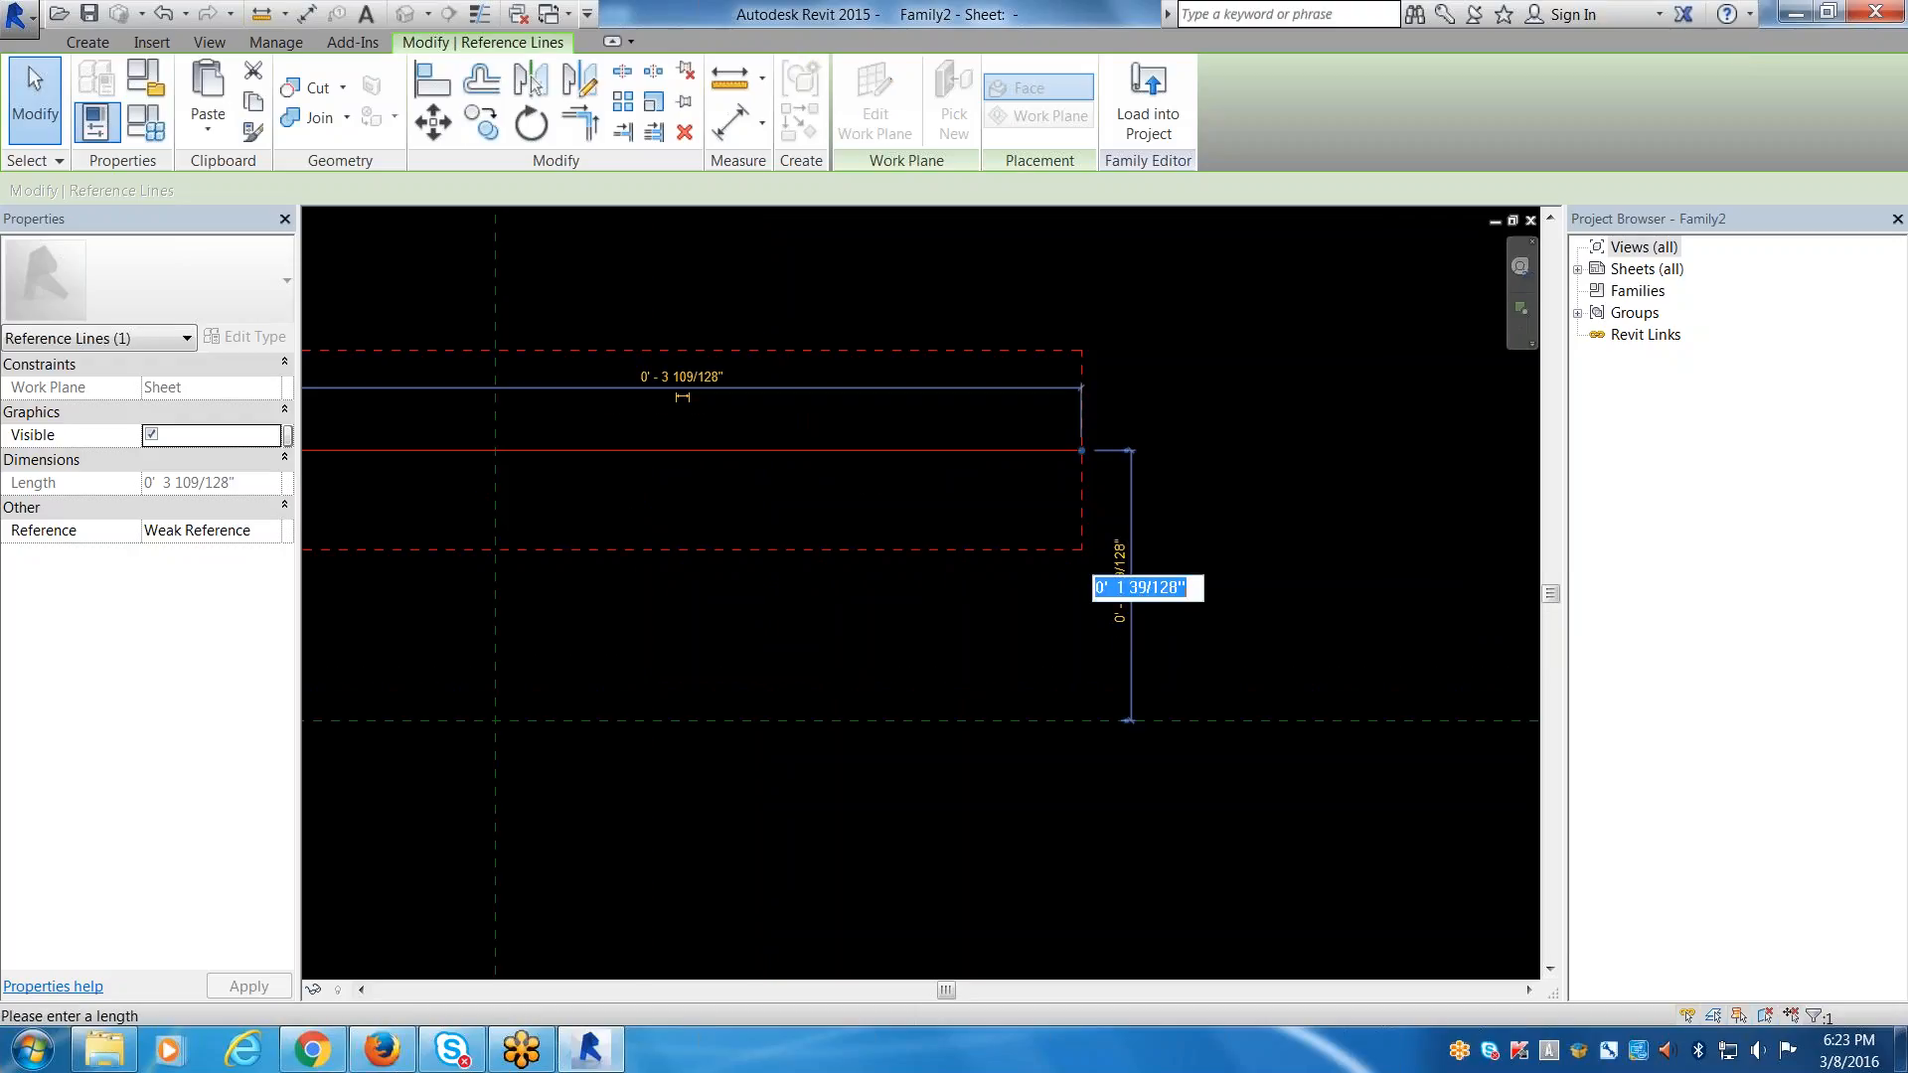
type("3/")
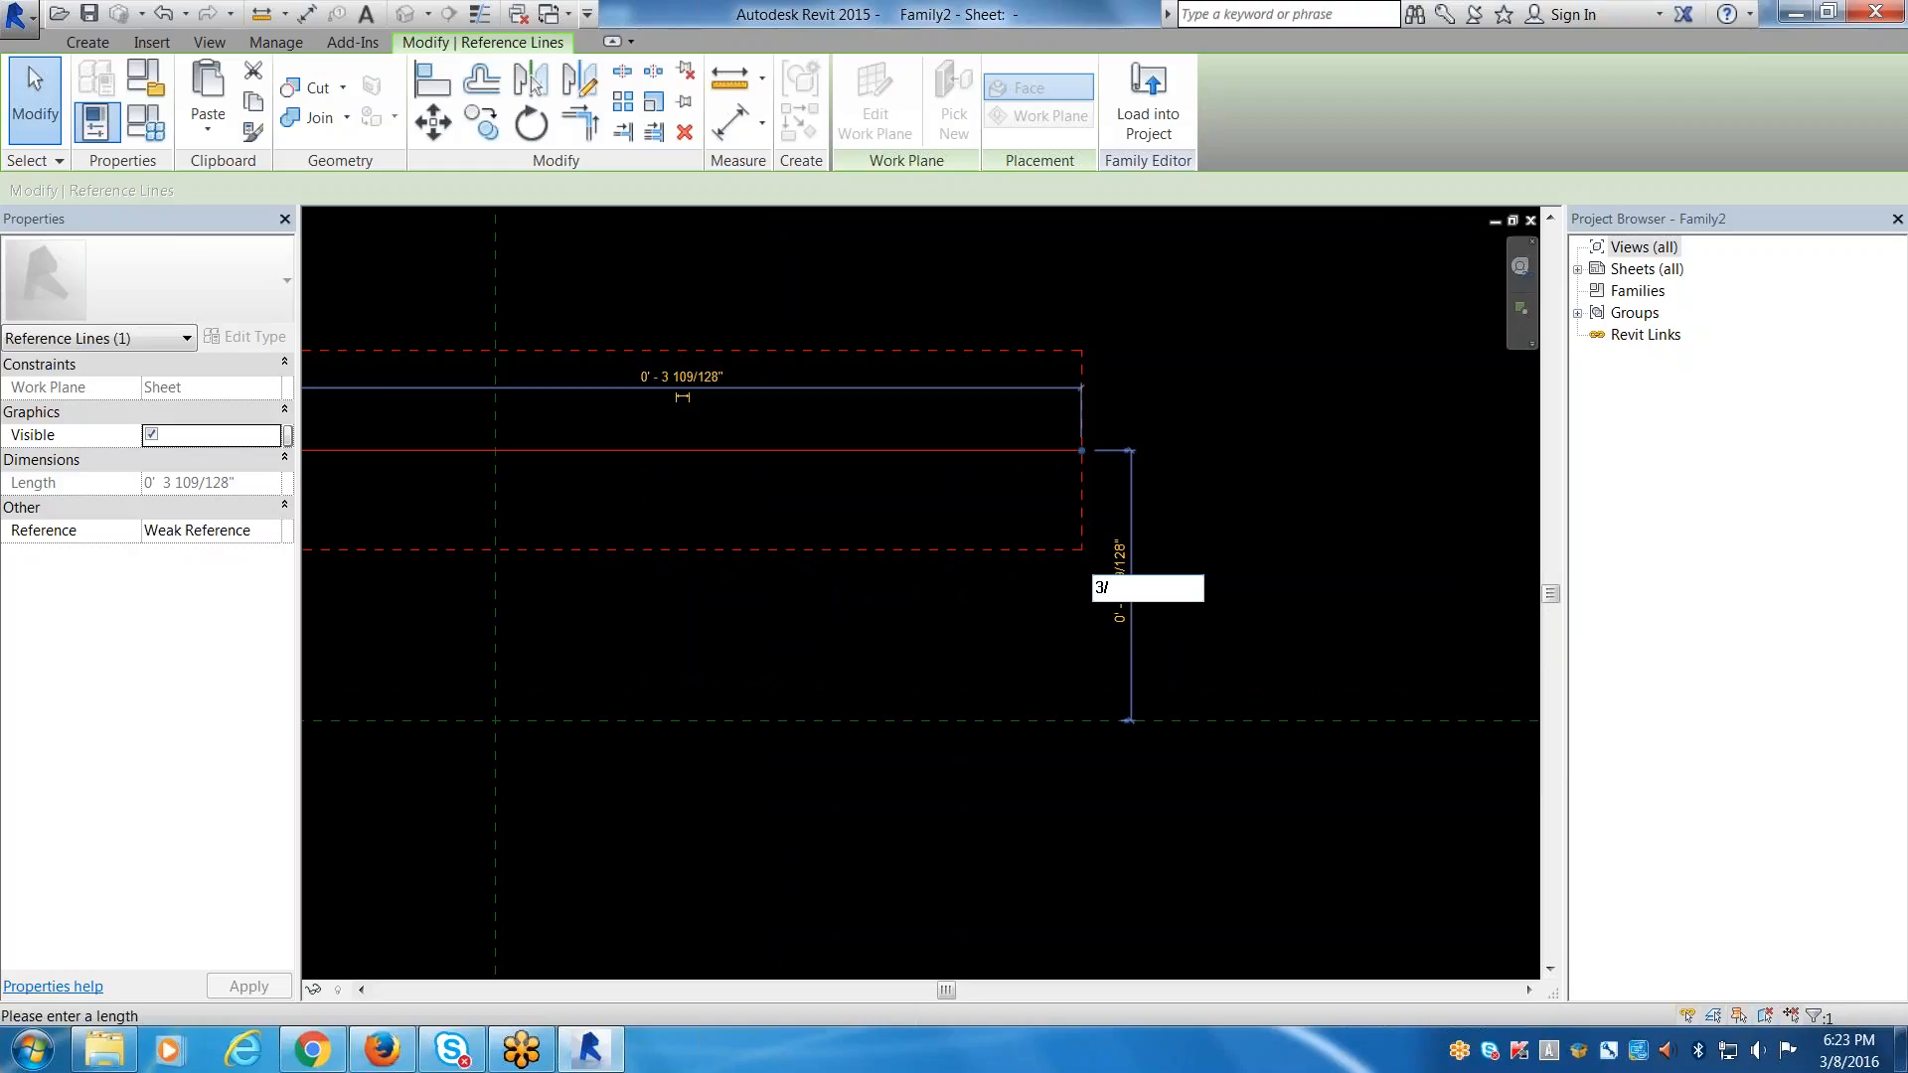
type("32\"")
key("Return")
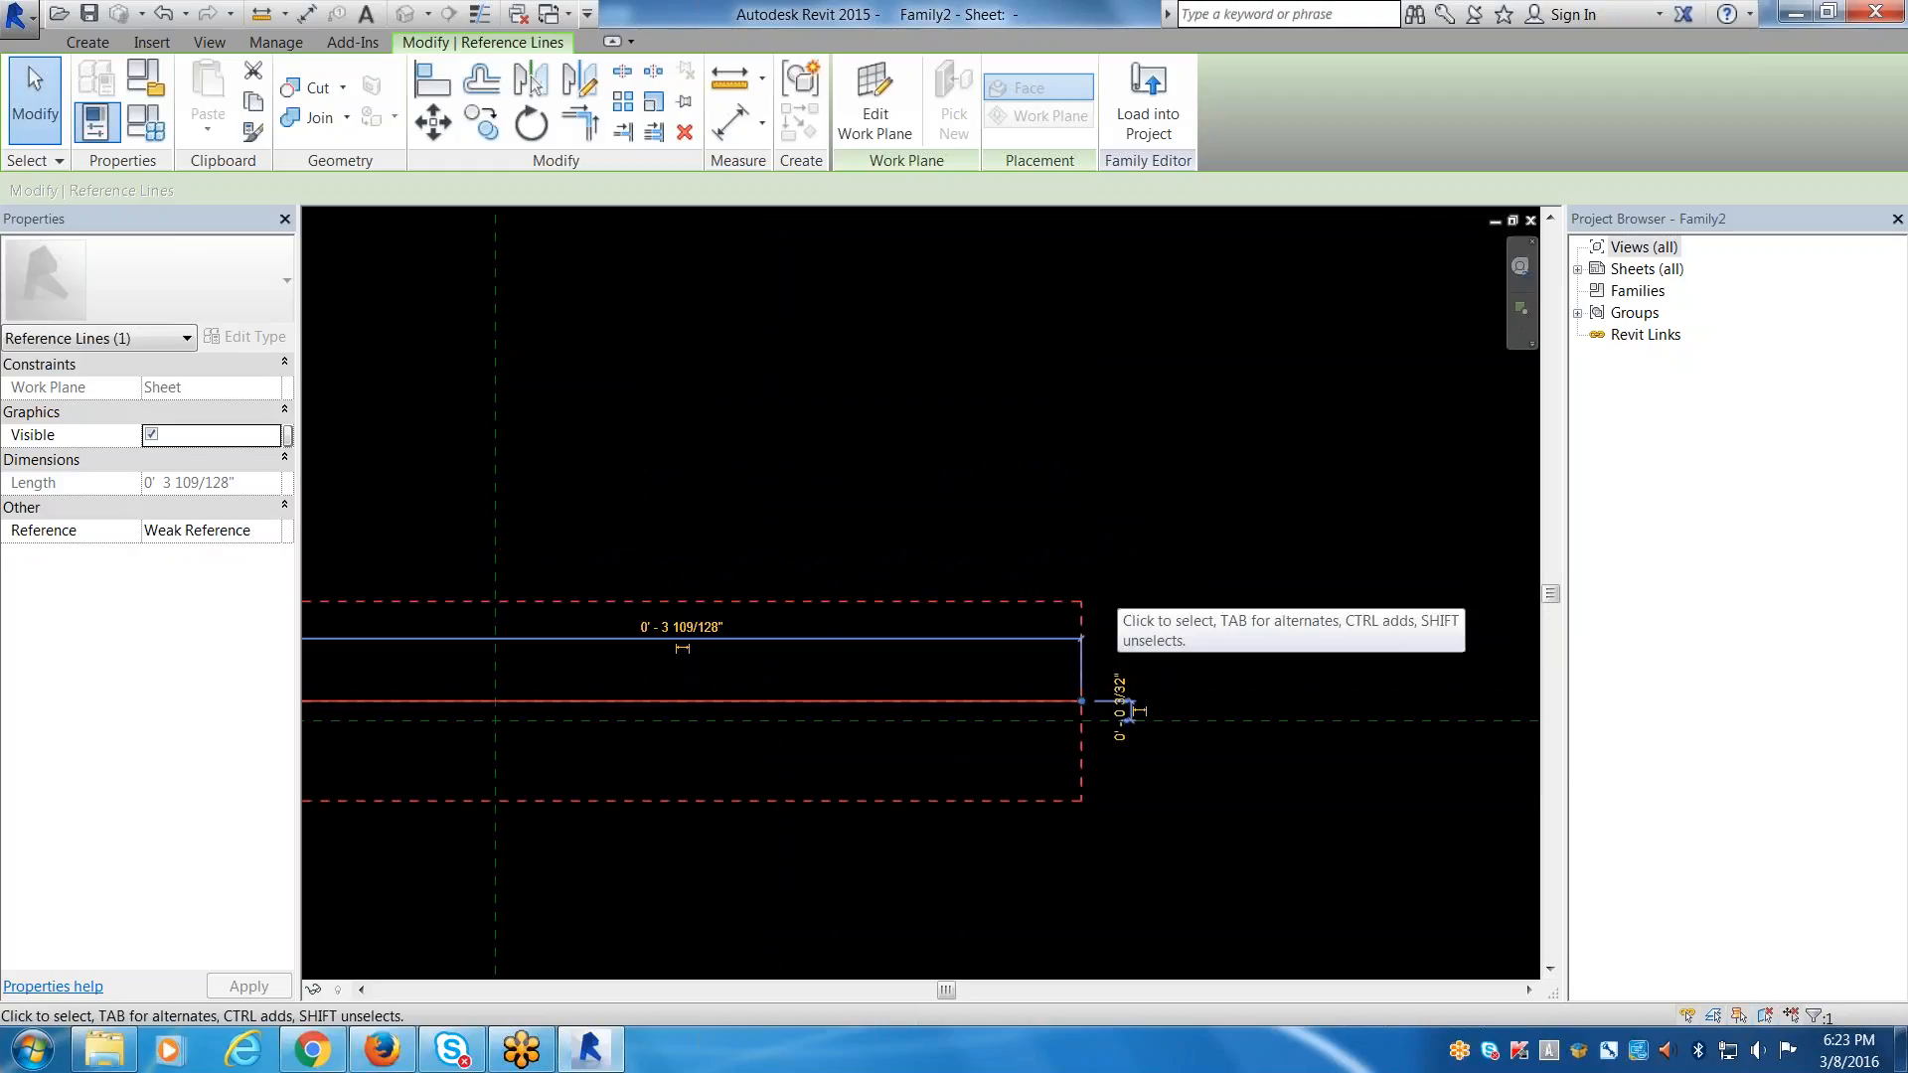
key("Escape")
scroll(837, 533, "down", 3)
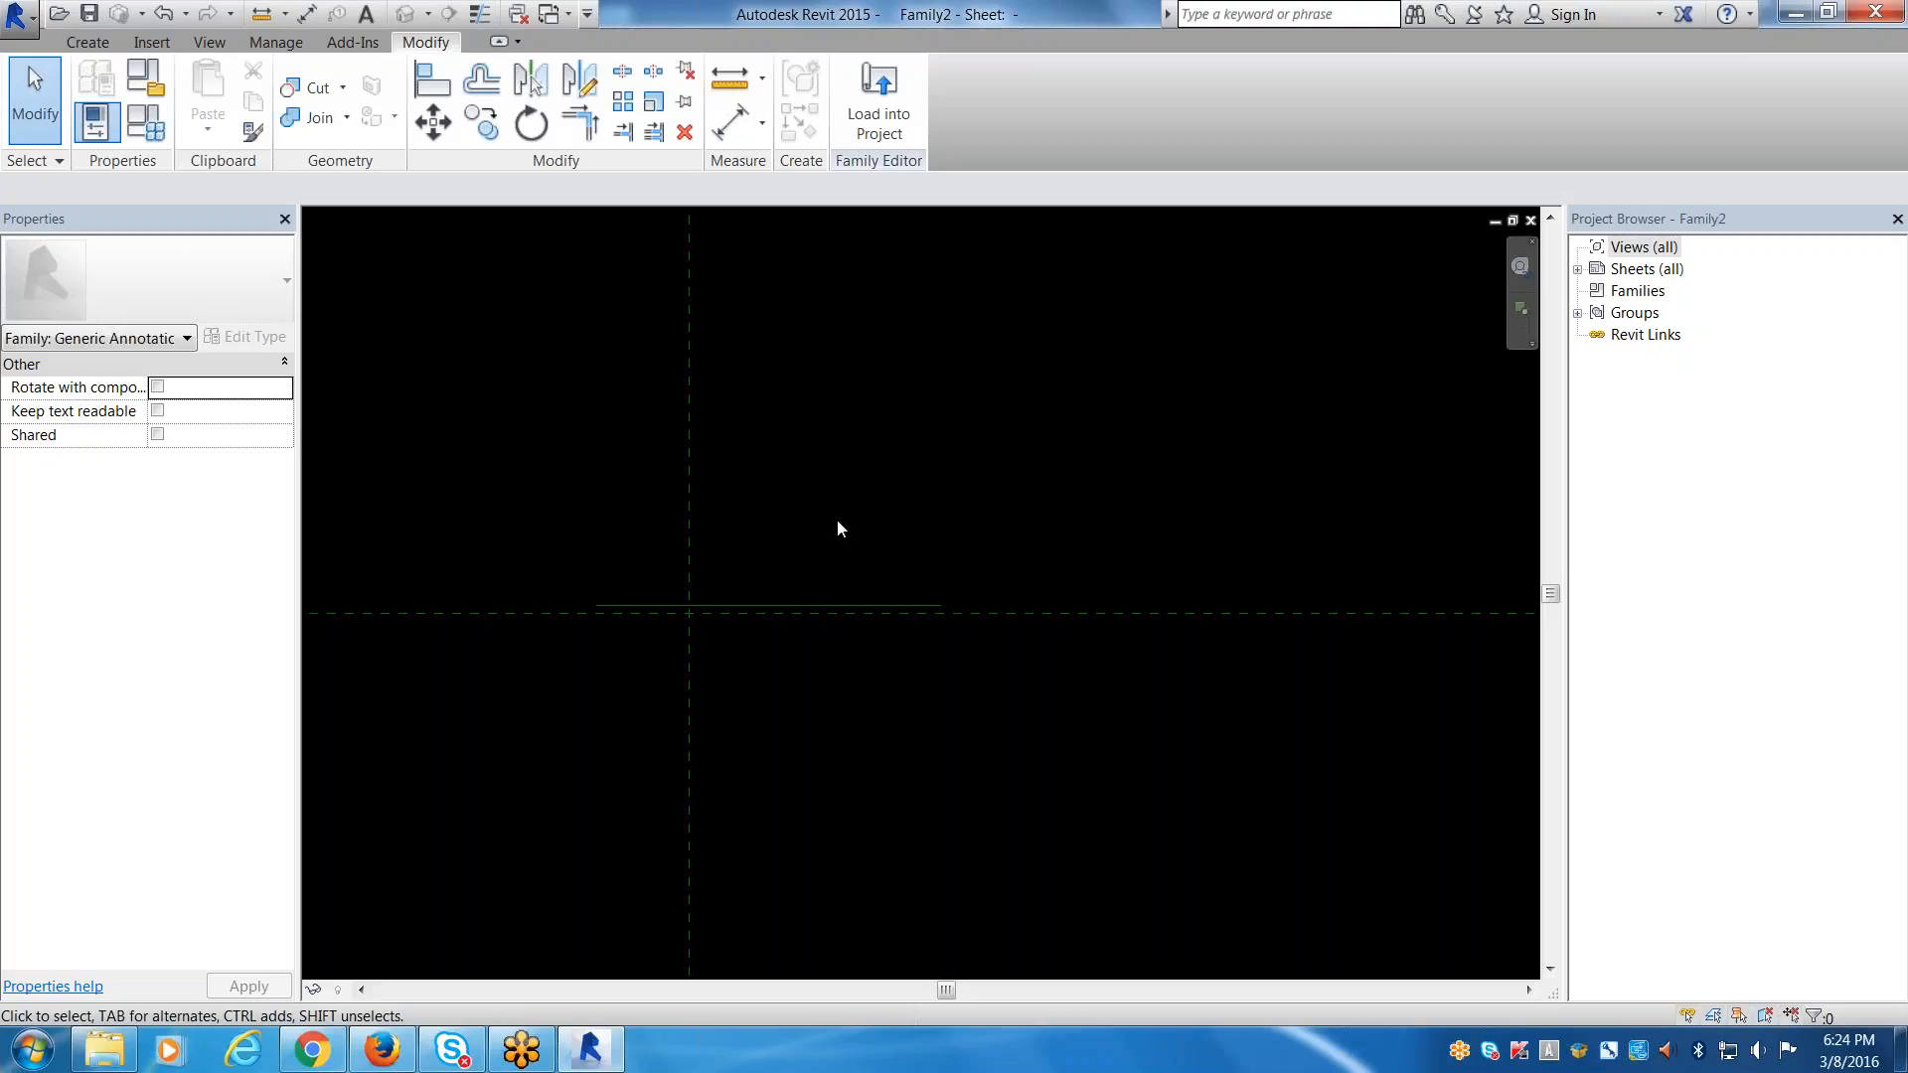
Tile the open windows and switch to the Ref. Level floor plan of E-DUPLEX.rfa at full size.
key("w")
key("t")
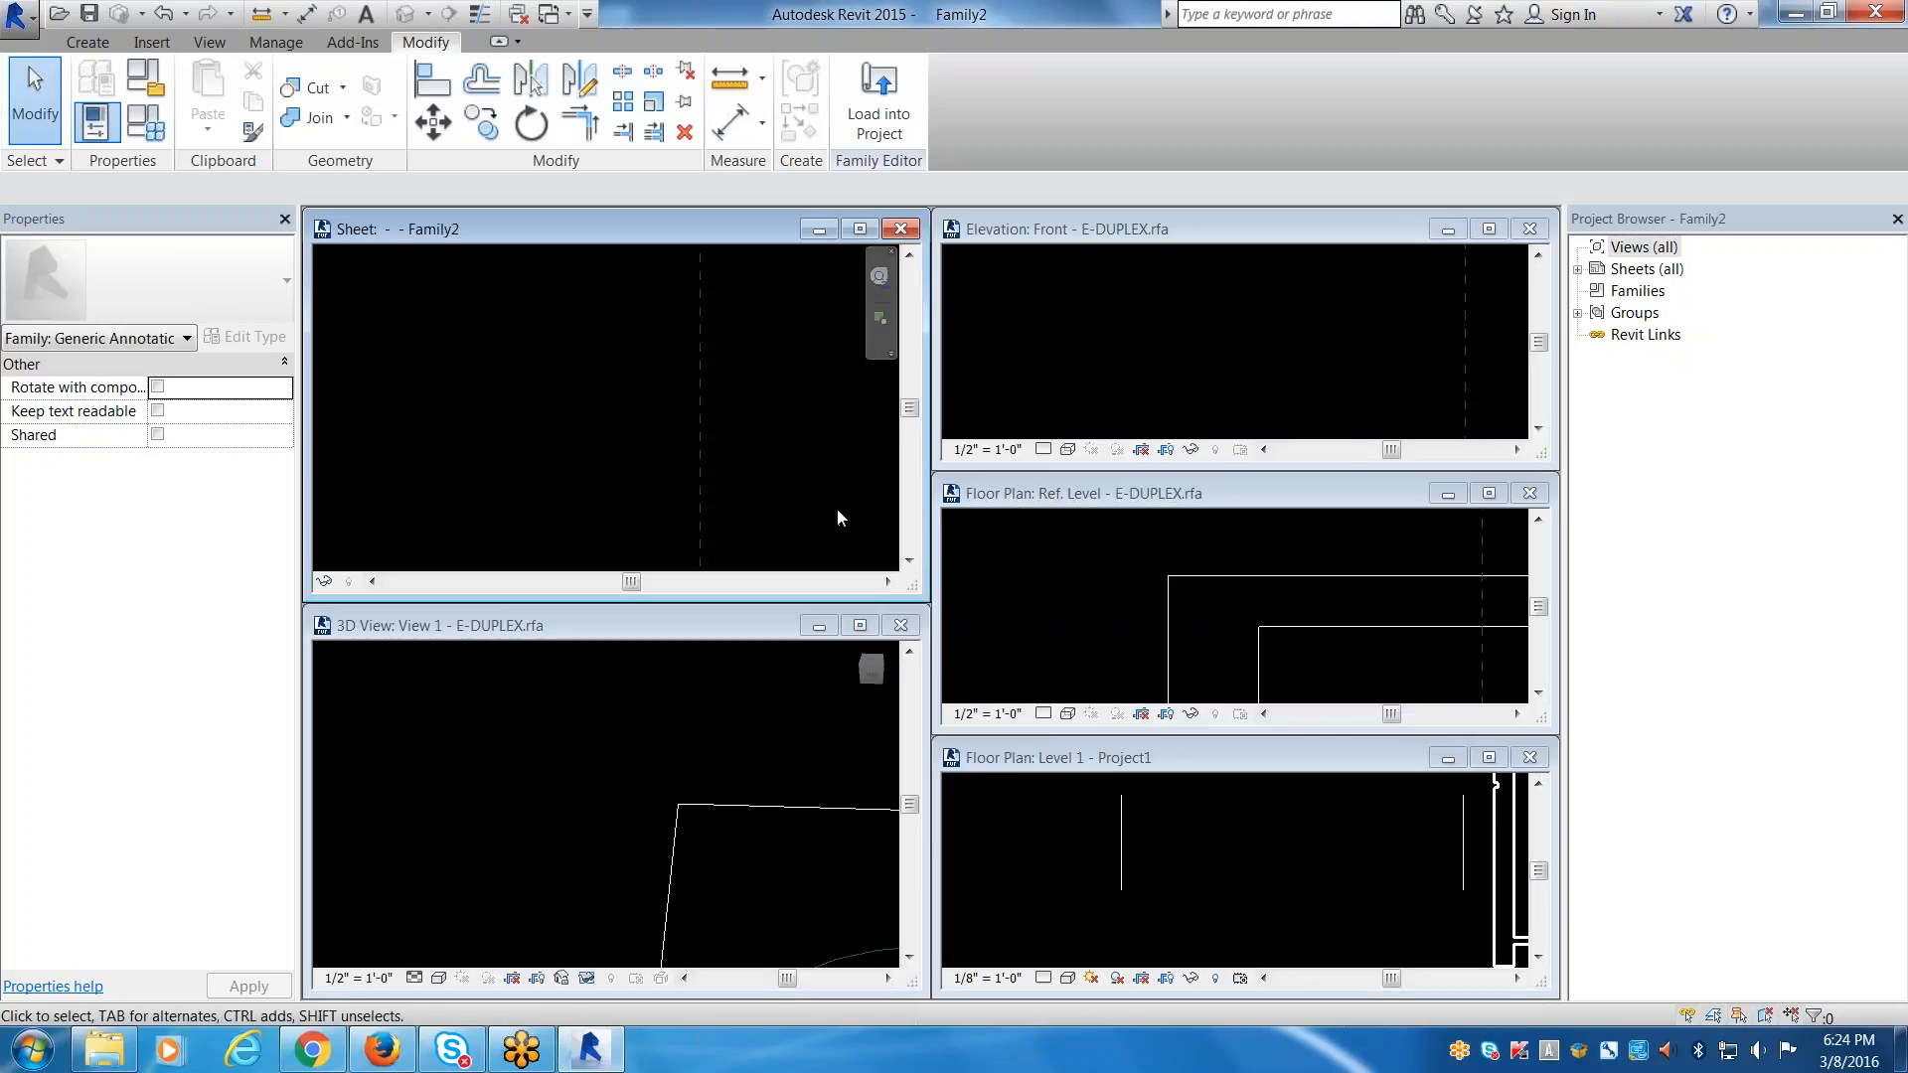
left_click(813, 781)
left_click(1004, 586)
double_click(1089, 493)
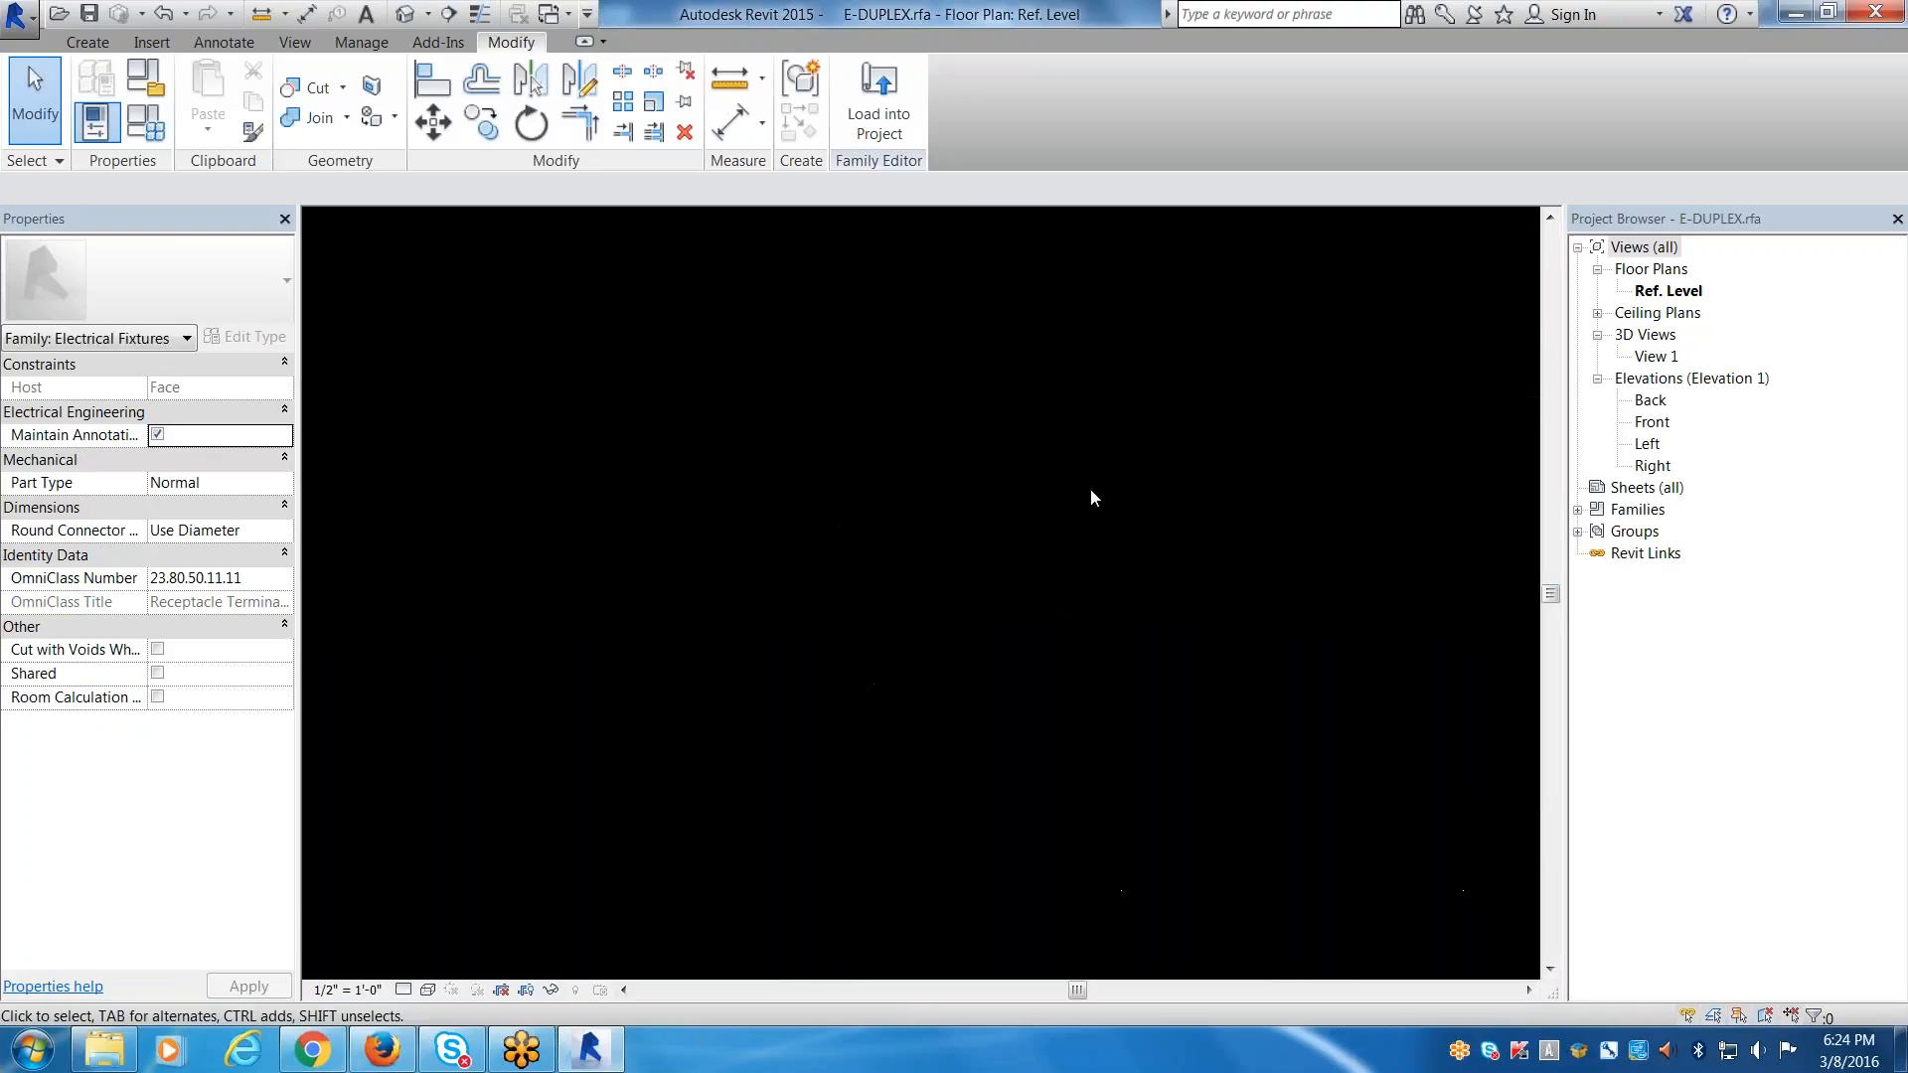
Draw a vertical reference plane left of the E-DUPLEX center plane and set its distance from that plane to 2".
left_click(718, 455)
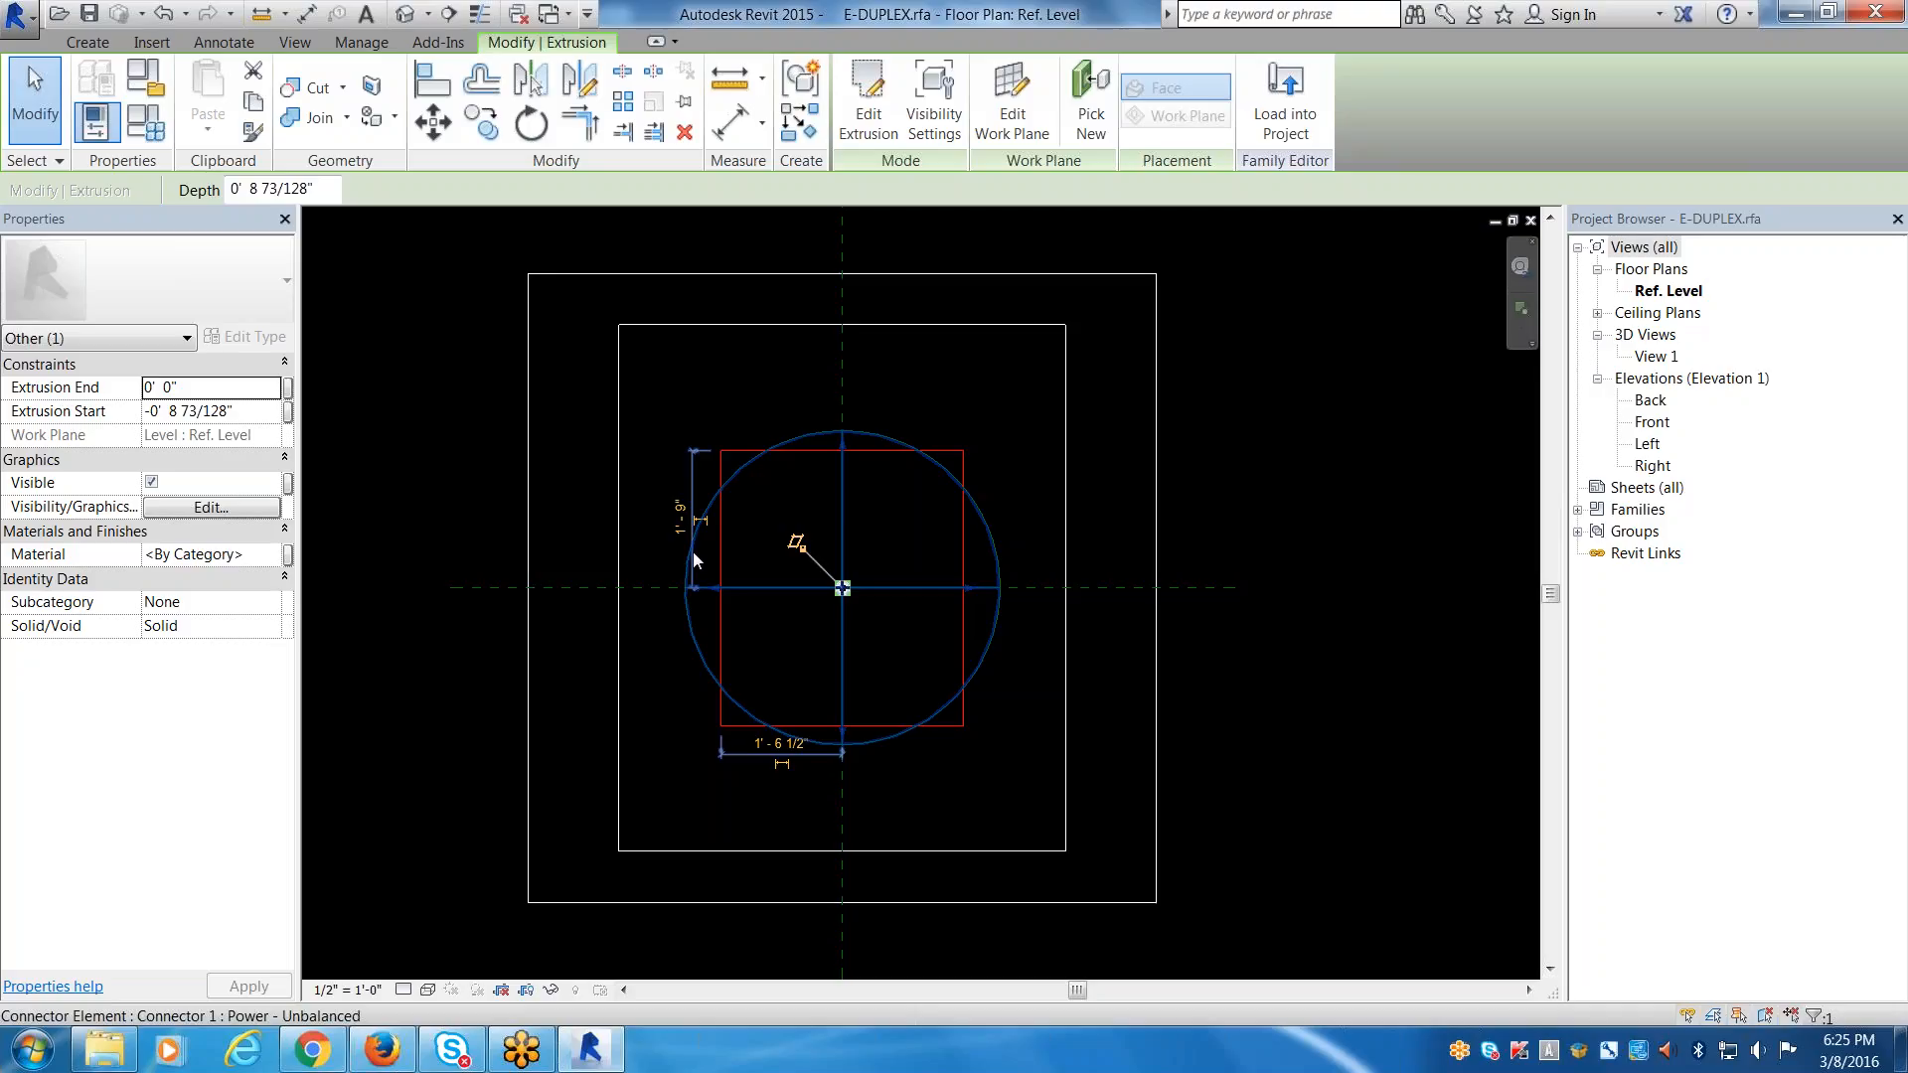
left_click(88, 40)
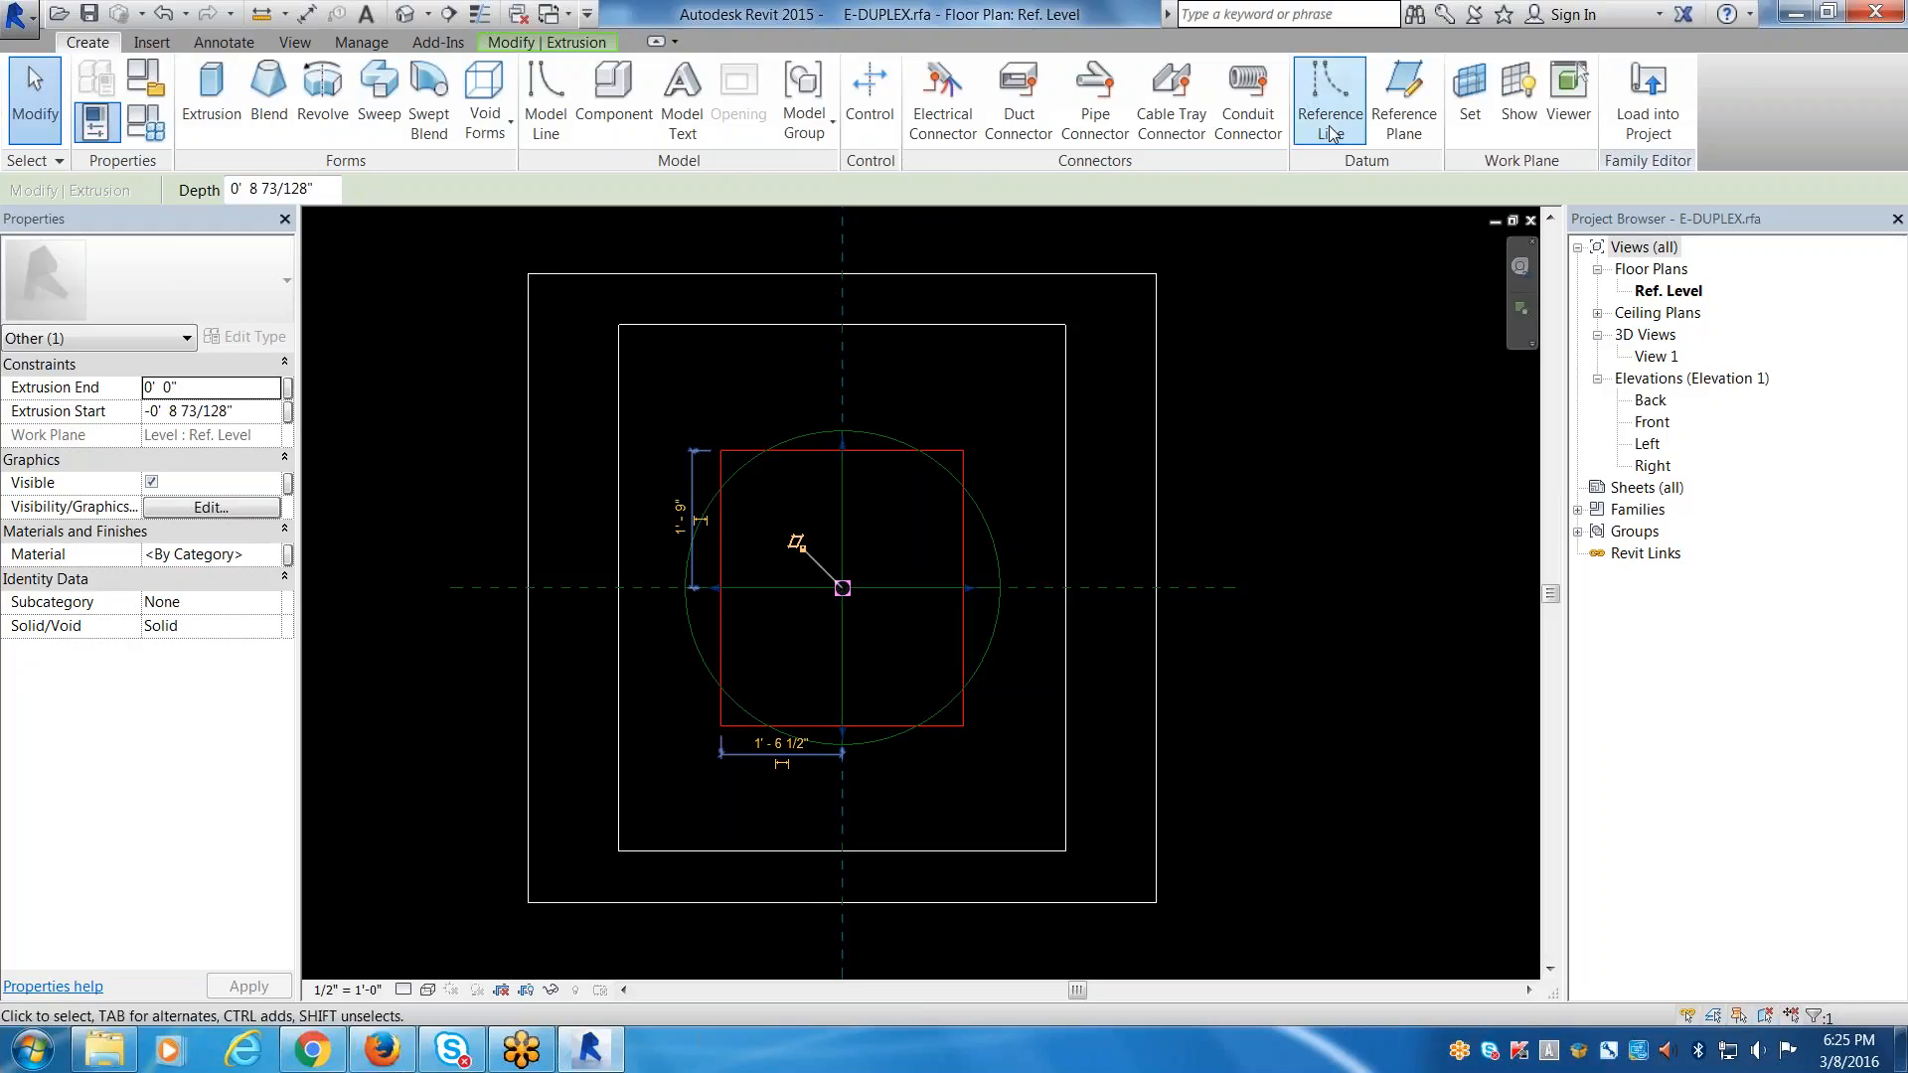
left_click(1403, 99)
left_click(803, 426)
left_click(803, 831)
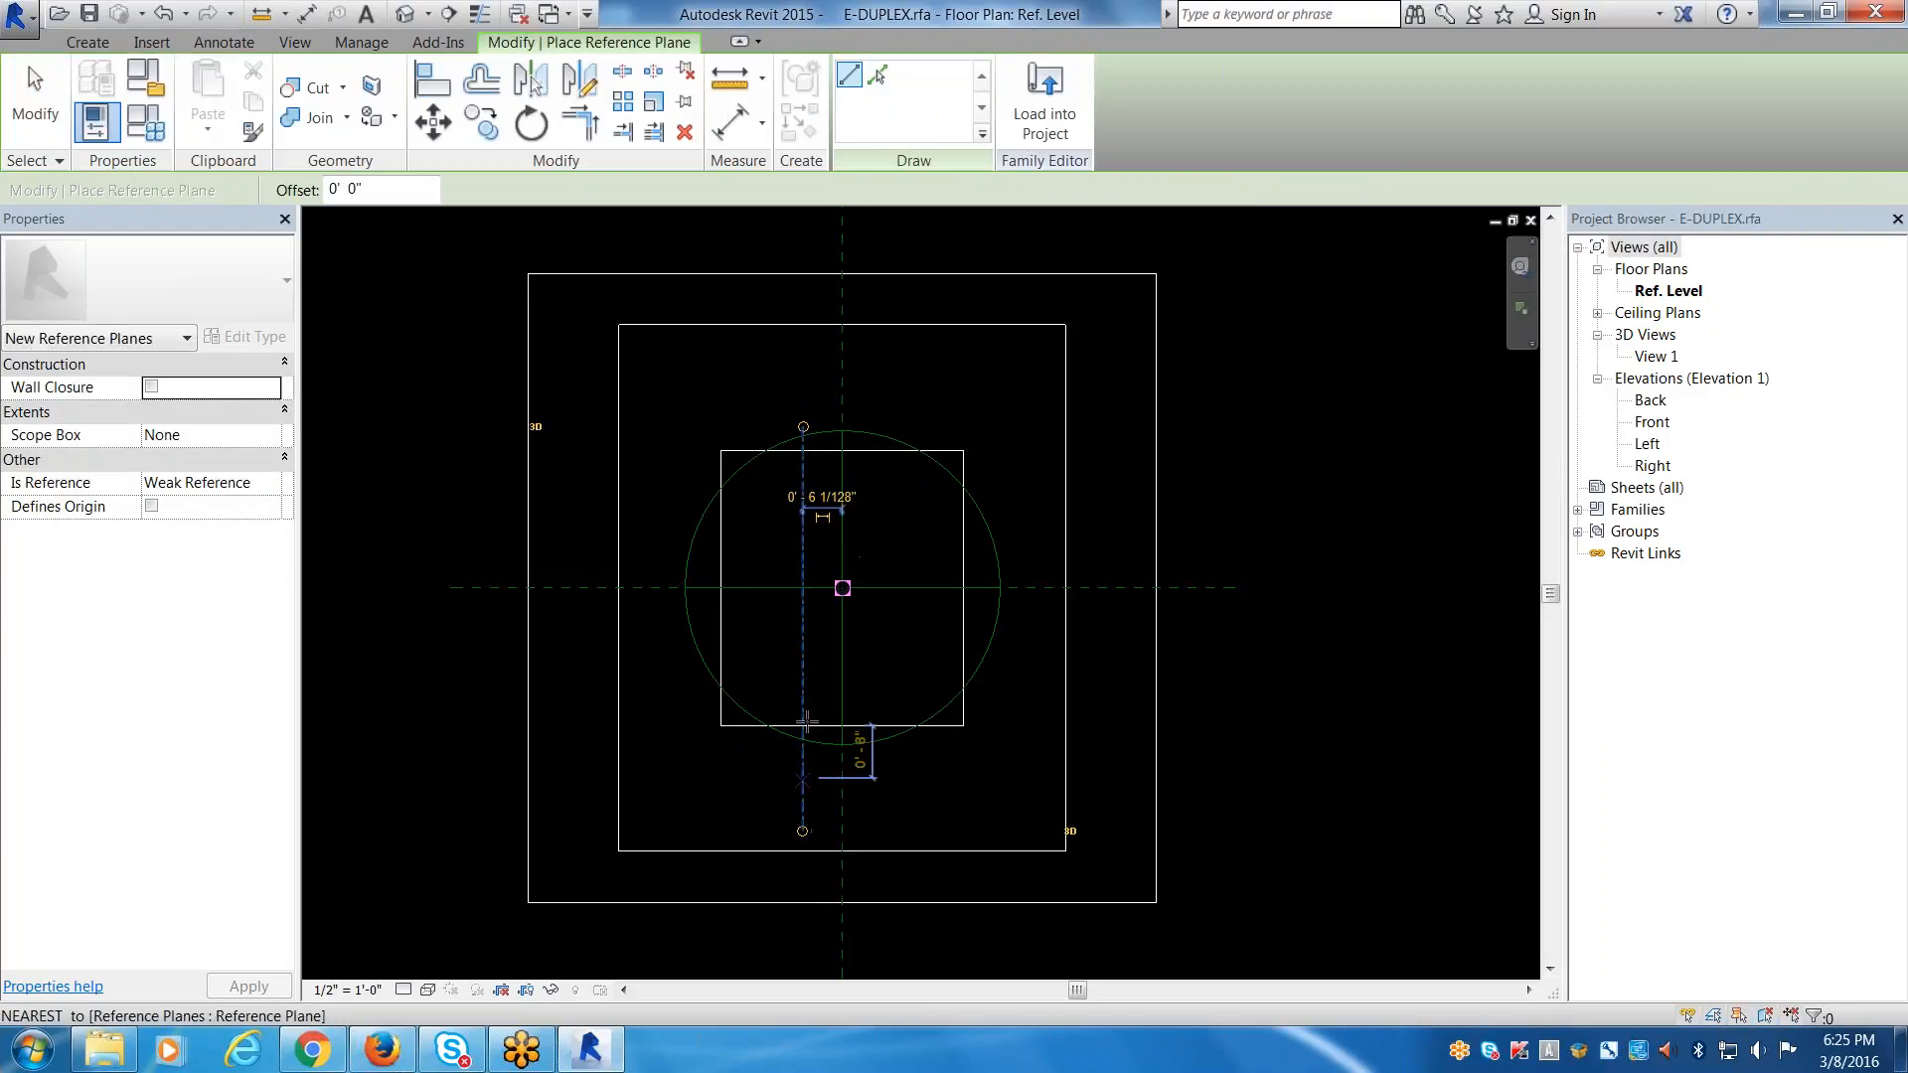
scroll(822, 517, "up", 3)
key("Escape")
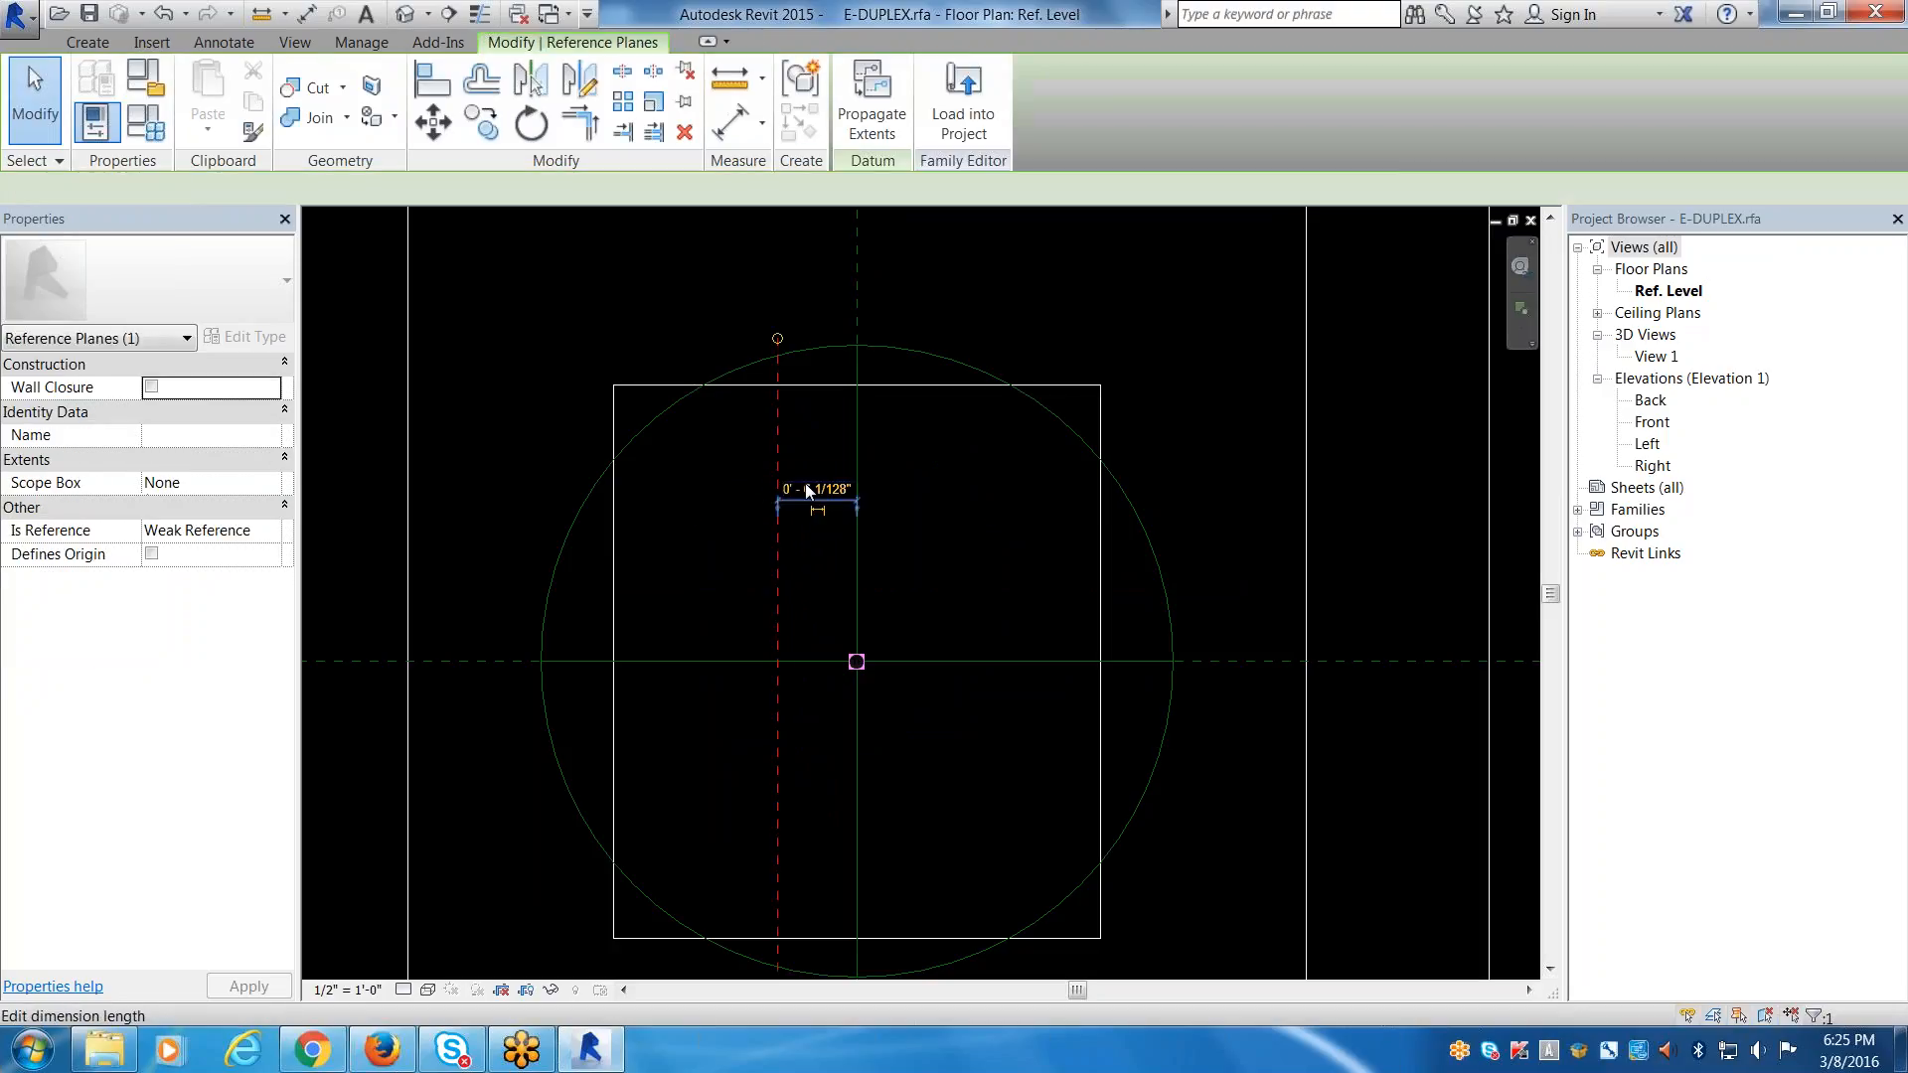
left_click(806, 484)
type("2")
key("Return")
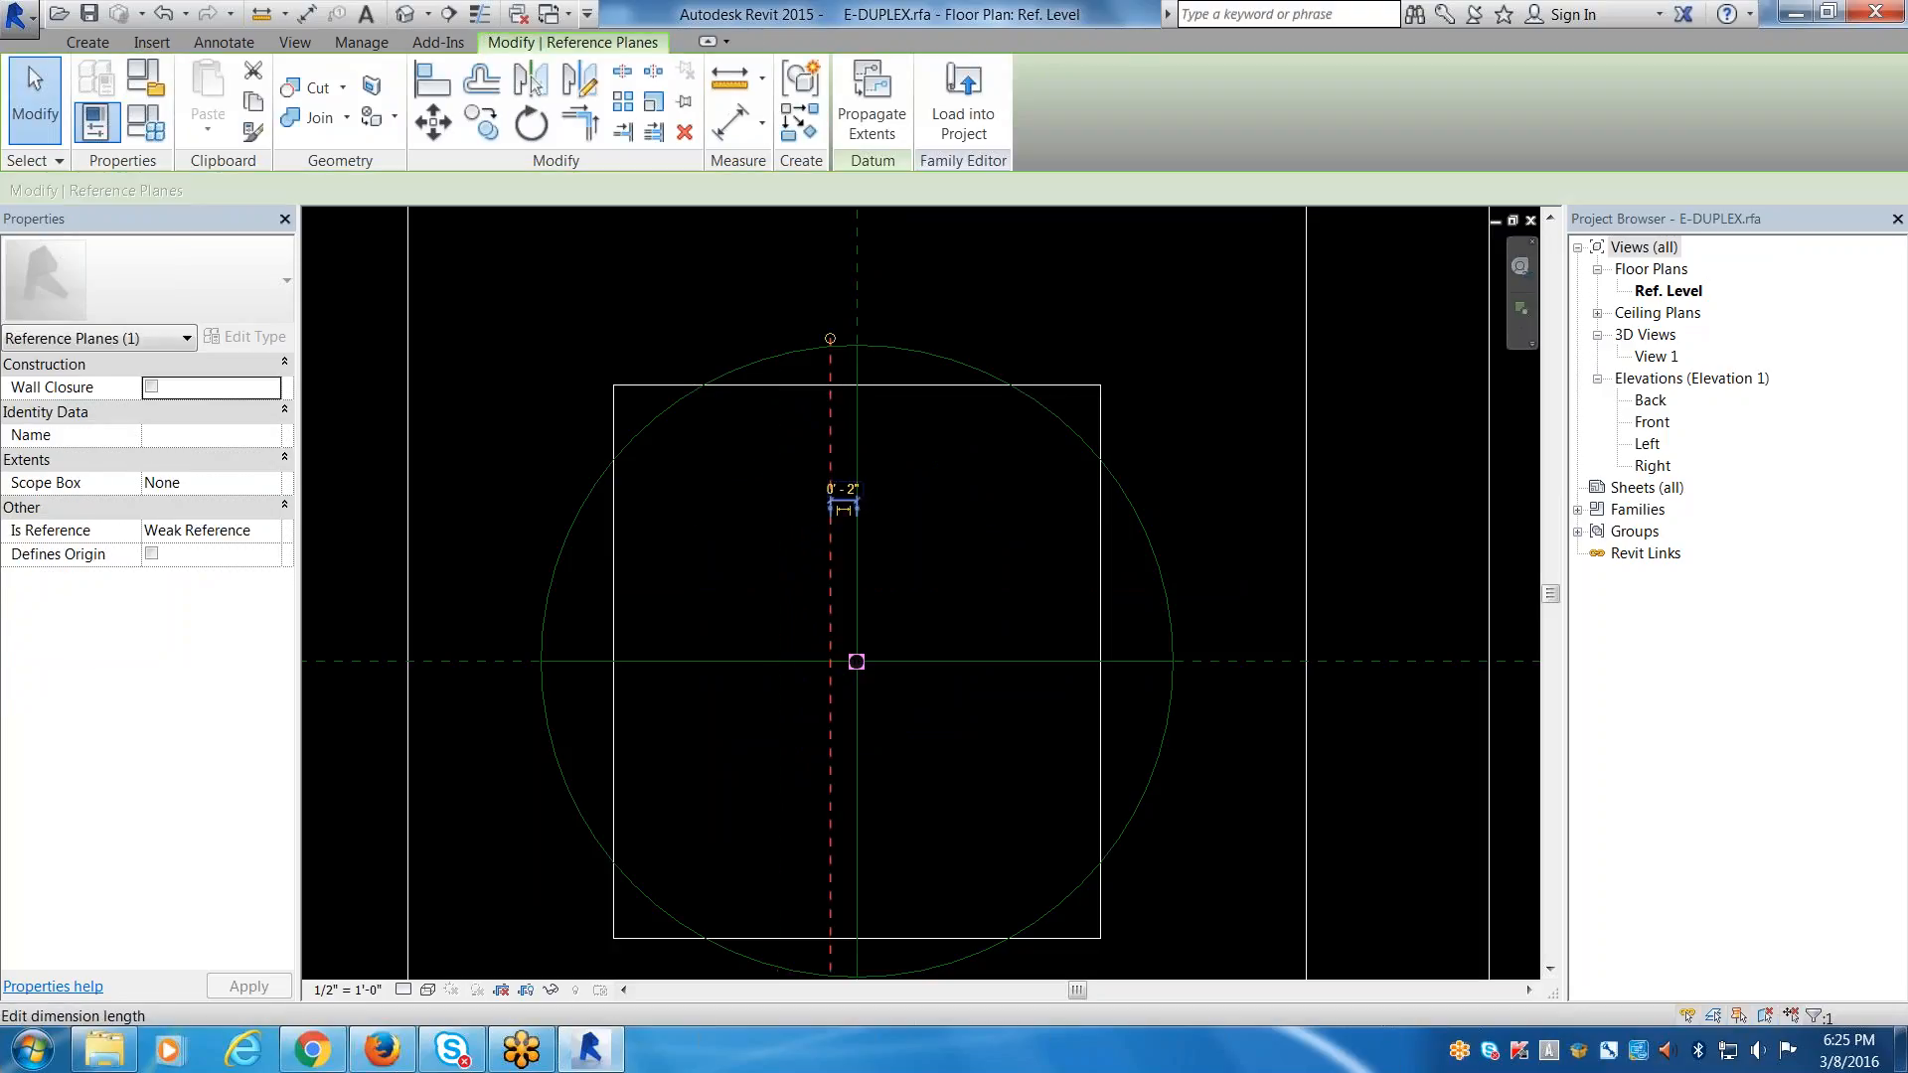
key("Escape")
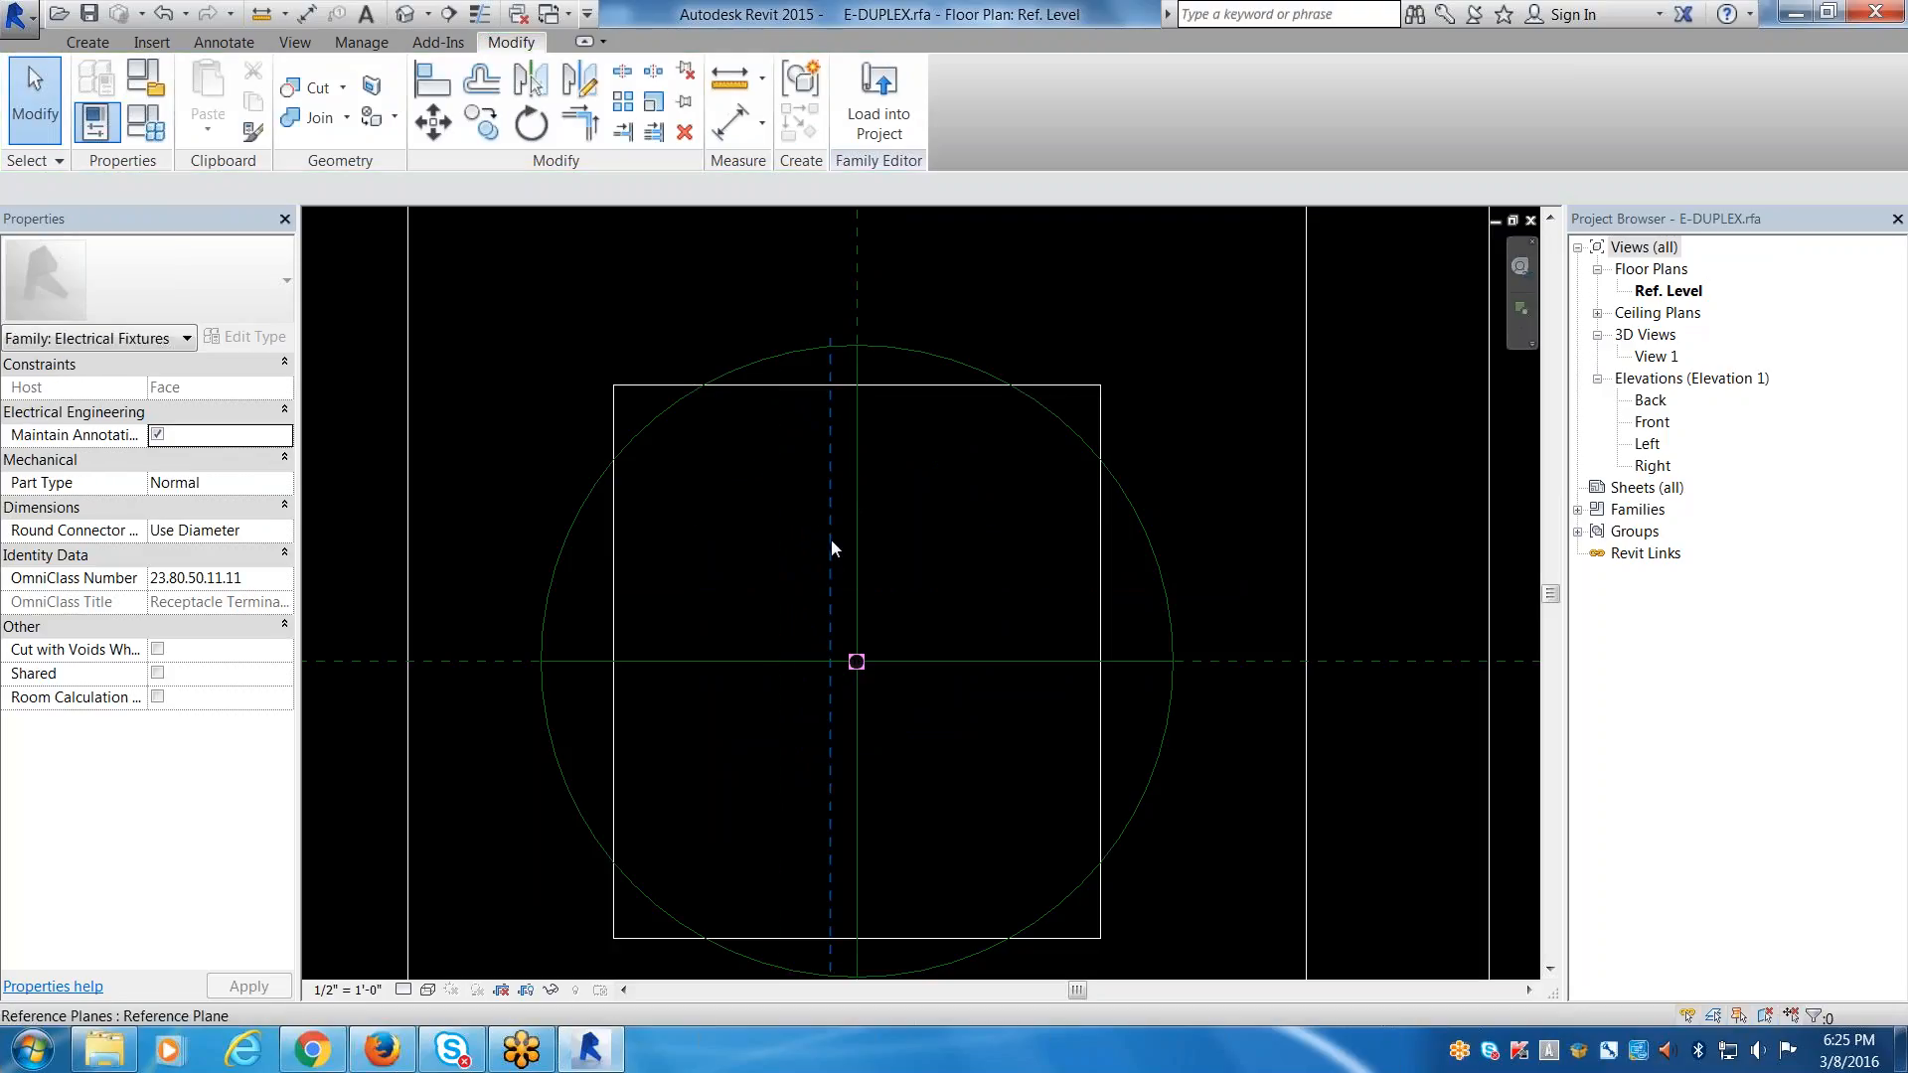
Tile the open windows again and return to the Family2 annotation sheet at full size.
scroll(832, 545, "down", 3)
scroll(831, 545, "up", 2)
scroll(832, 545, "down", 2)
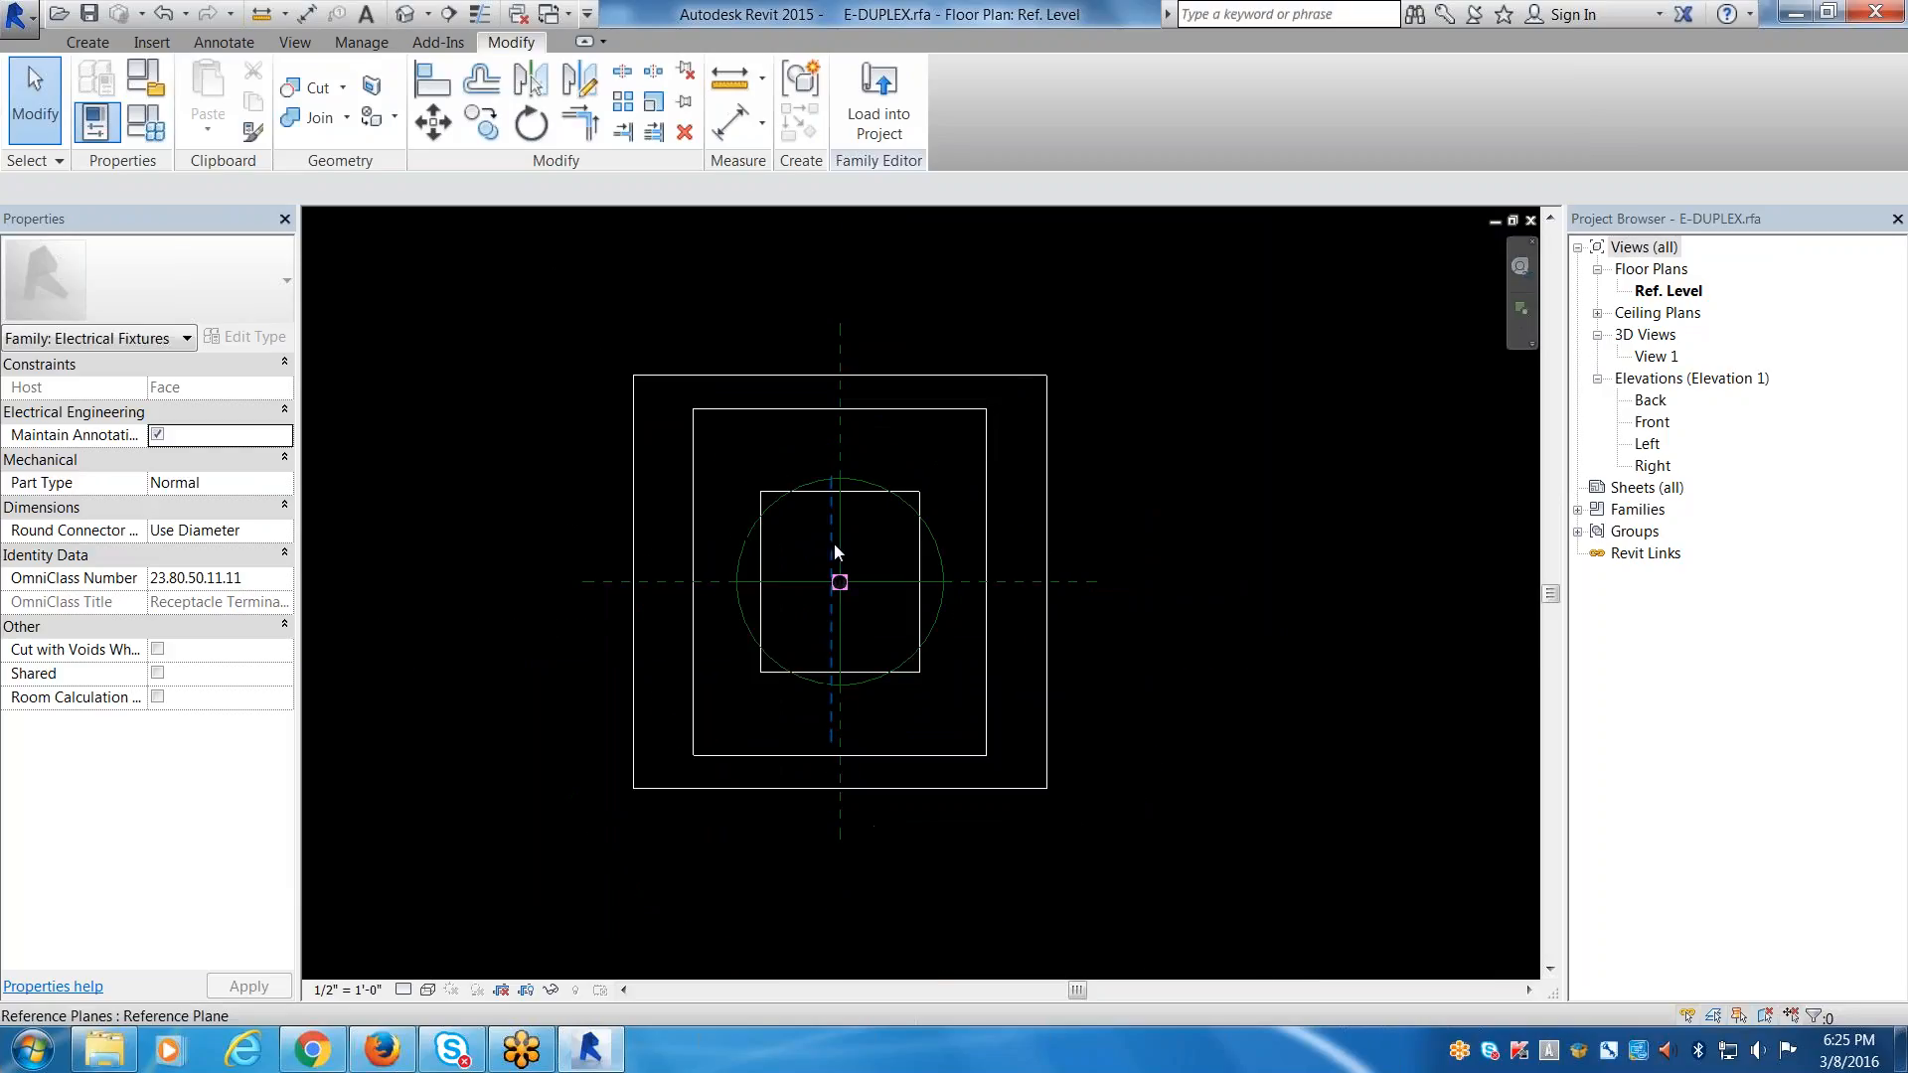
left_click(832, 545)
scroll(843, 497, "up", 3)
left_click(820, 517)
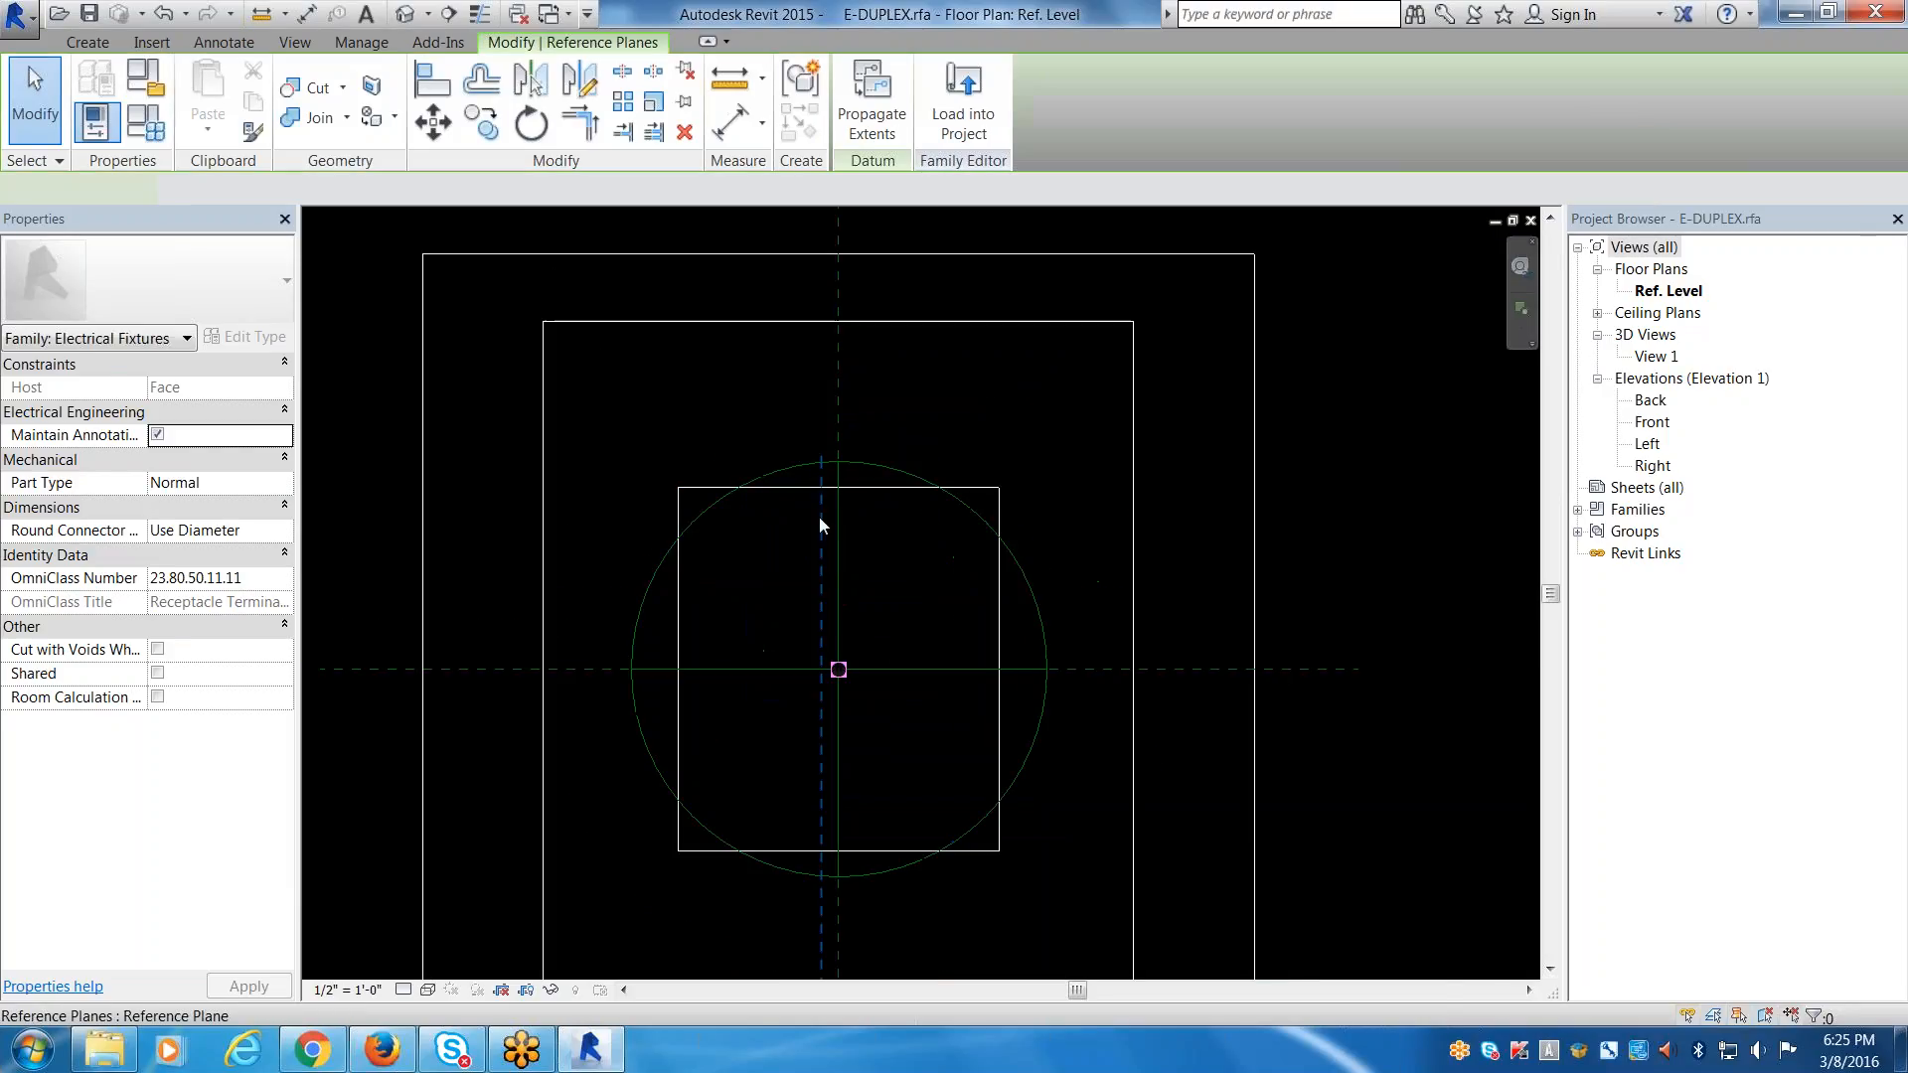
key("Escape")
key("w")
key("t")
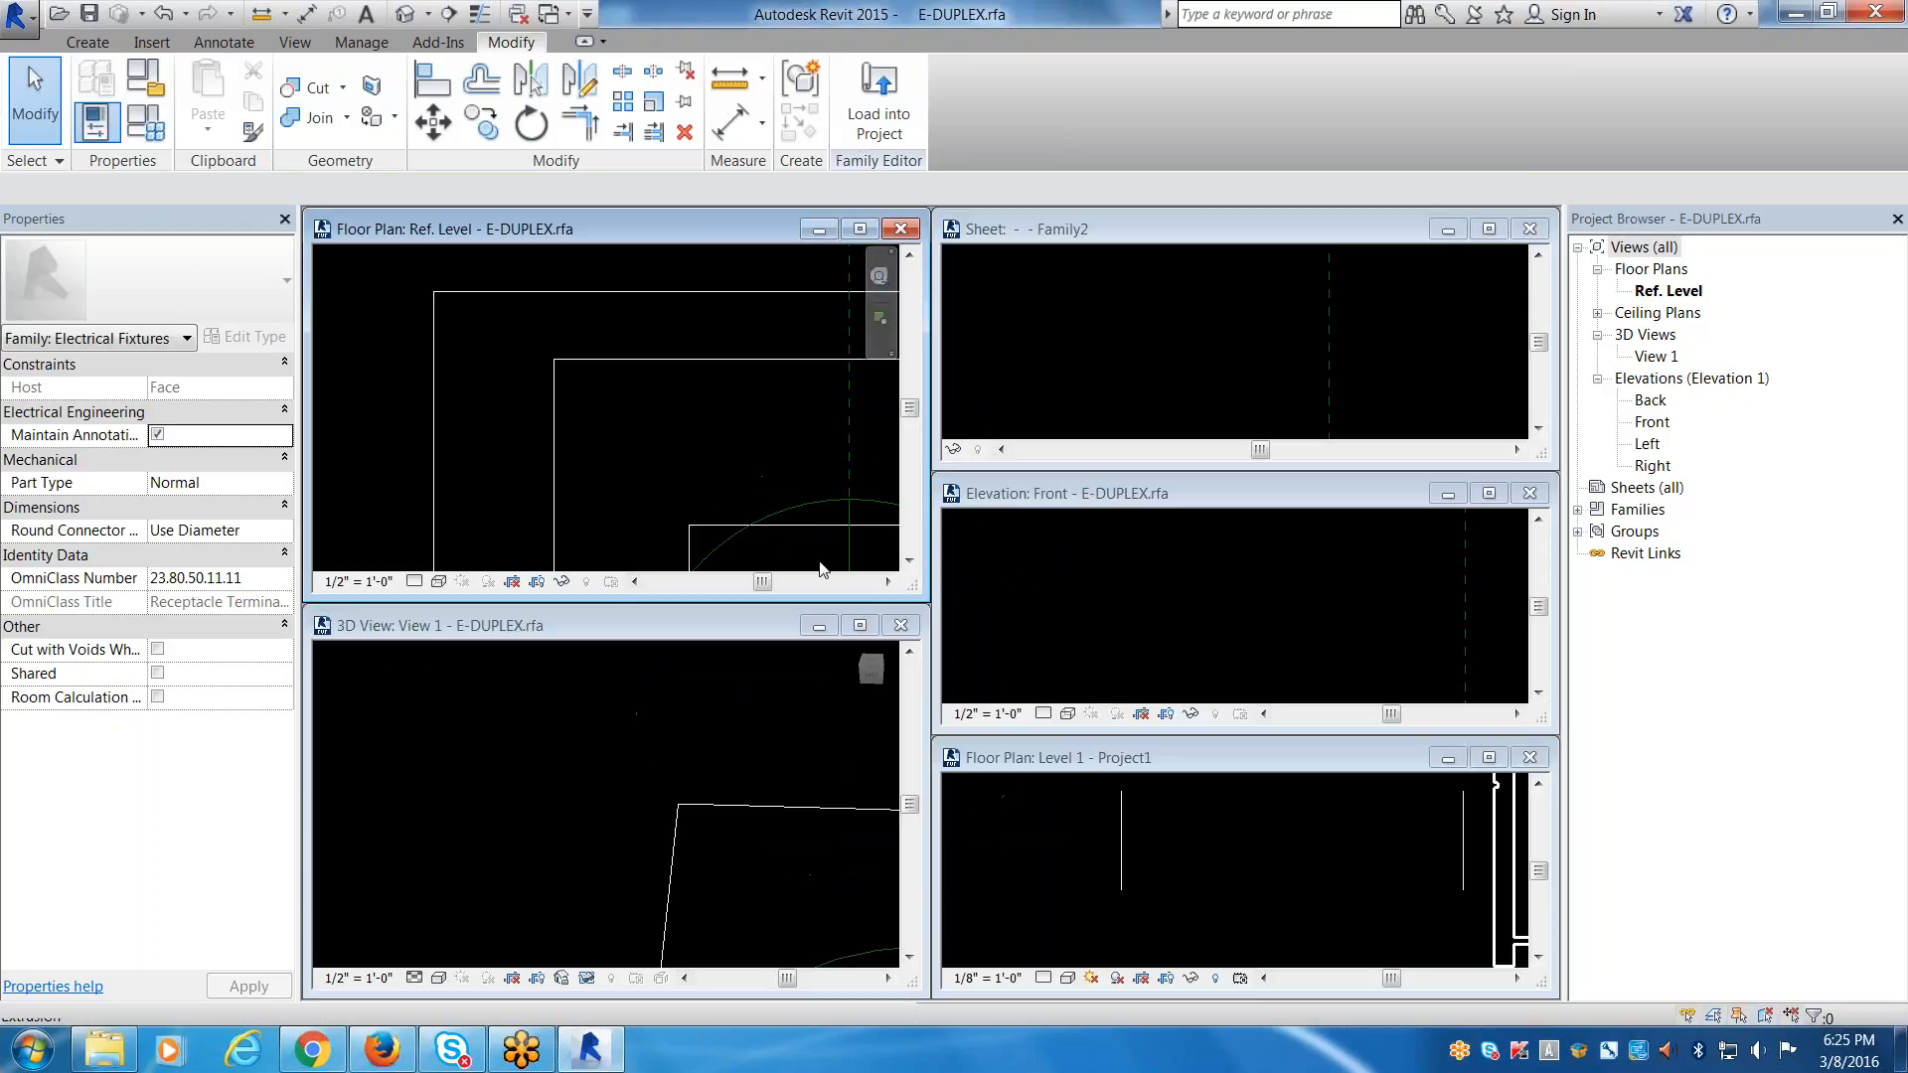
double_click(1081, 236)
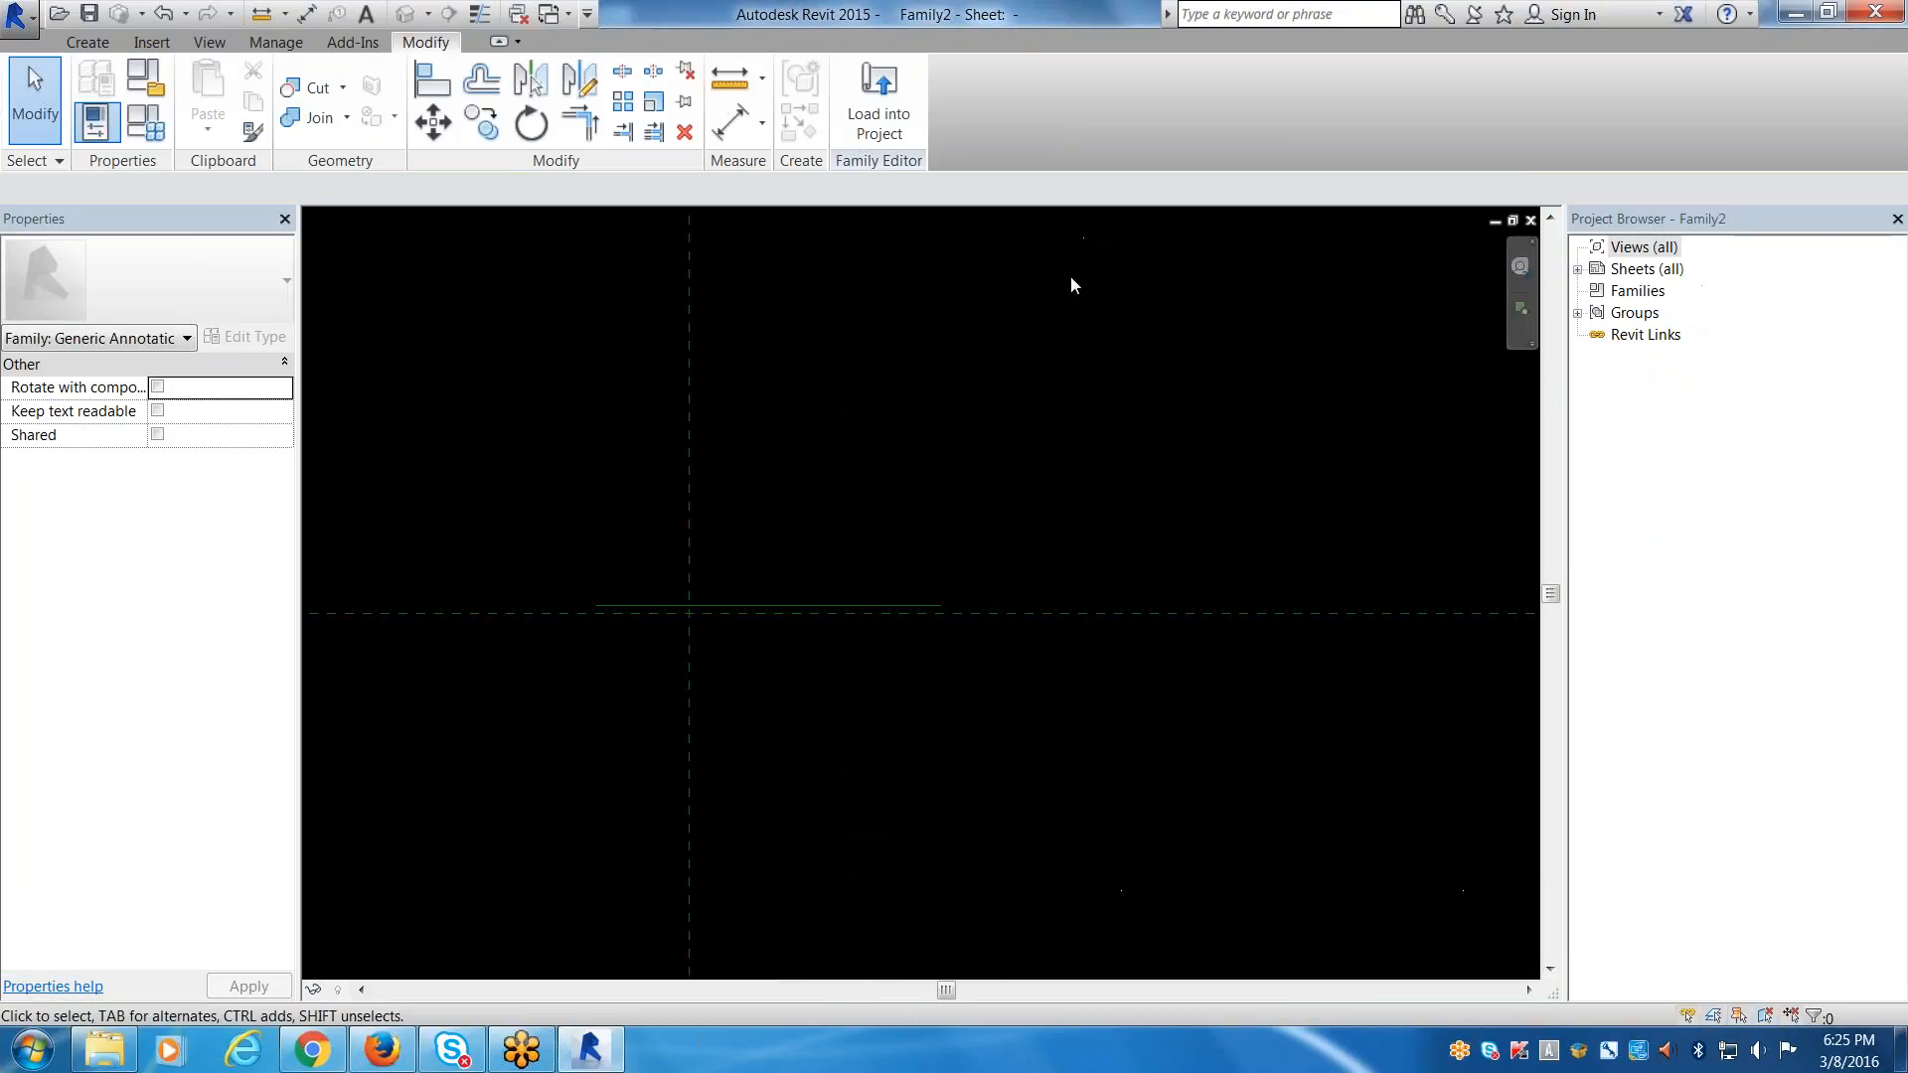
Draw a short vertical line just left of the vertical reference plane, crossing the horizontal reference plane.
mouse_move(616, 648)
middle_mouse_down()
mouse_move(907, 515)
mouse_move(933, 375)
mouse_move(866, 445)
middle_mouse_up()
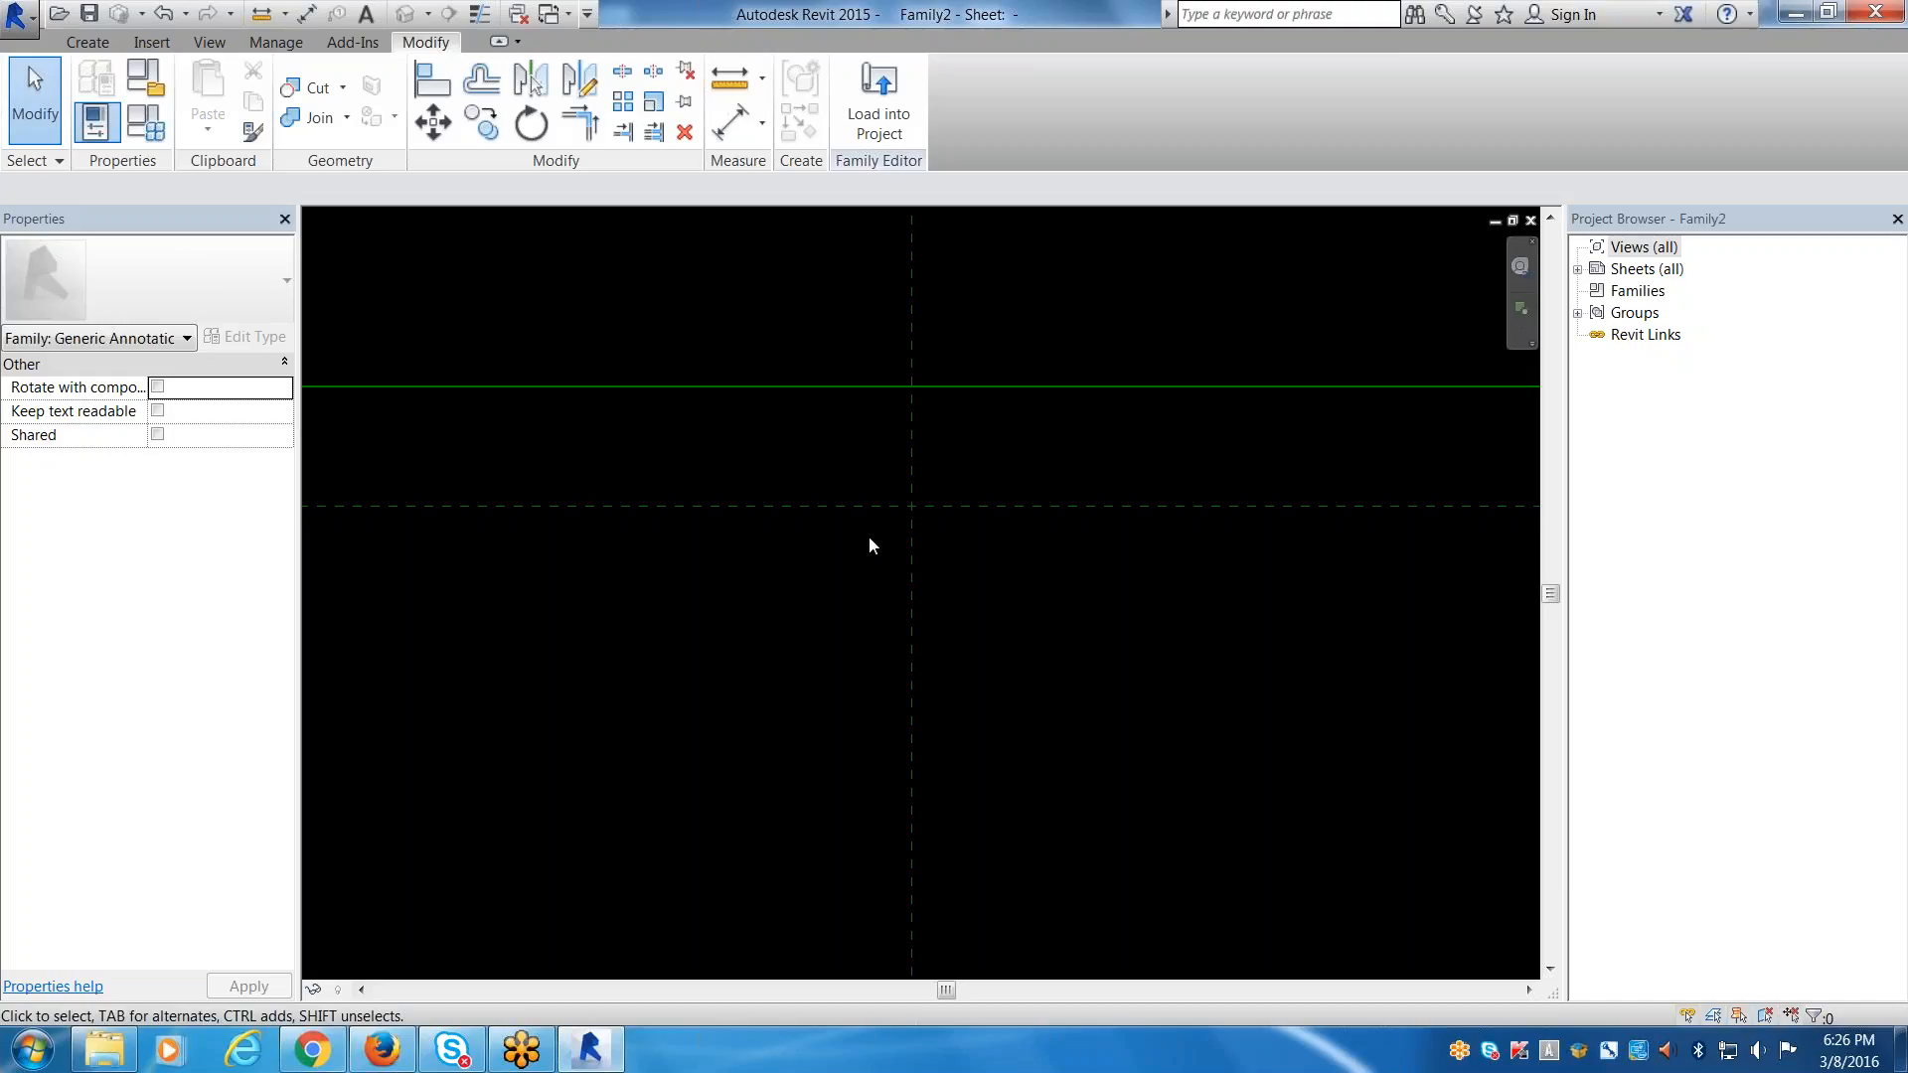
key("l")
key("i")
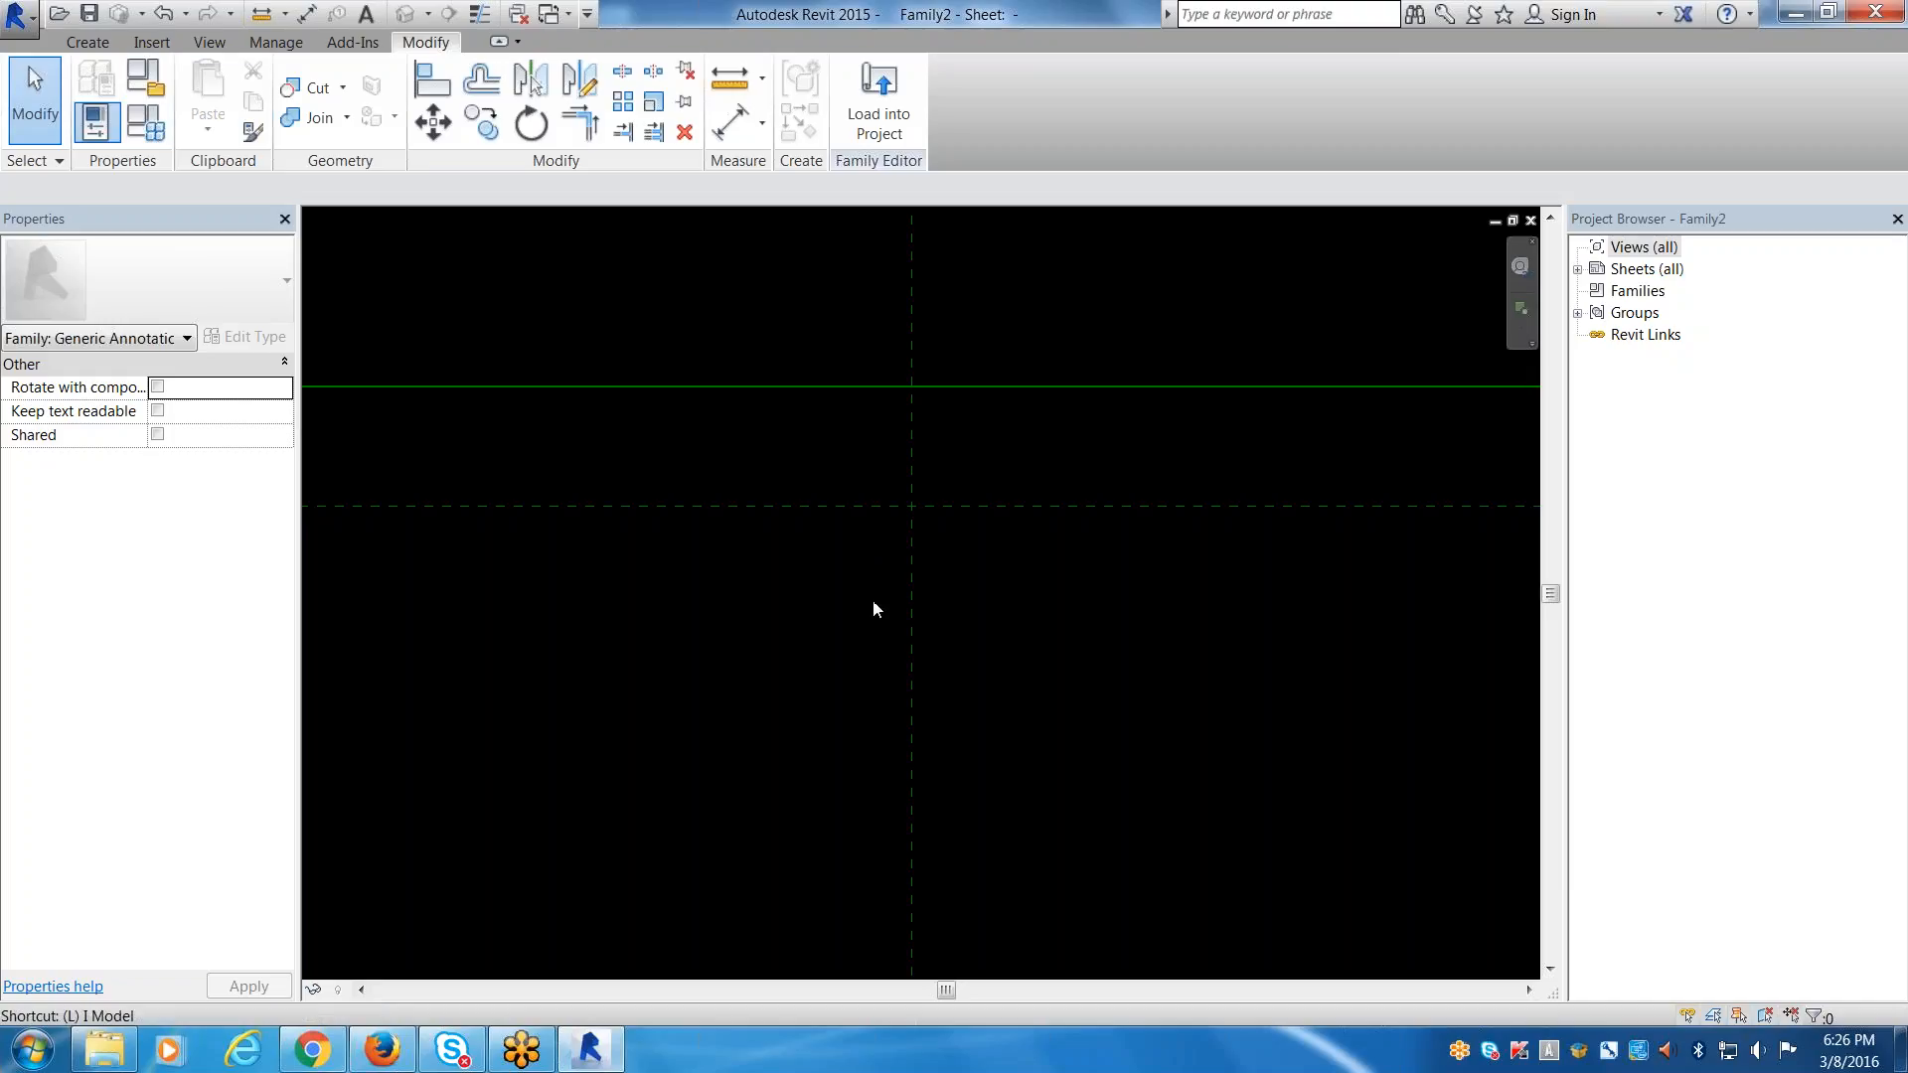
left_click(856, 455)
left_click(857, 596)
key("Escape")
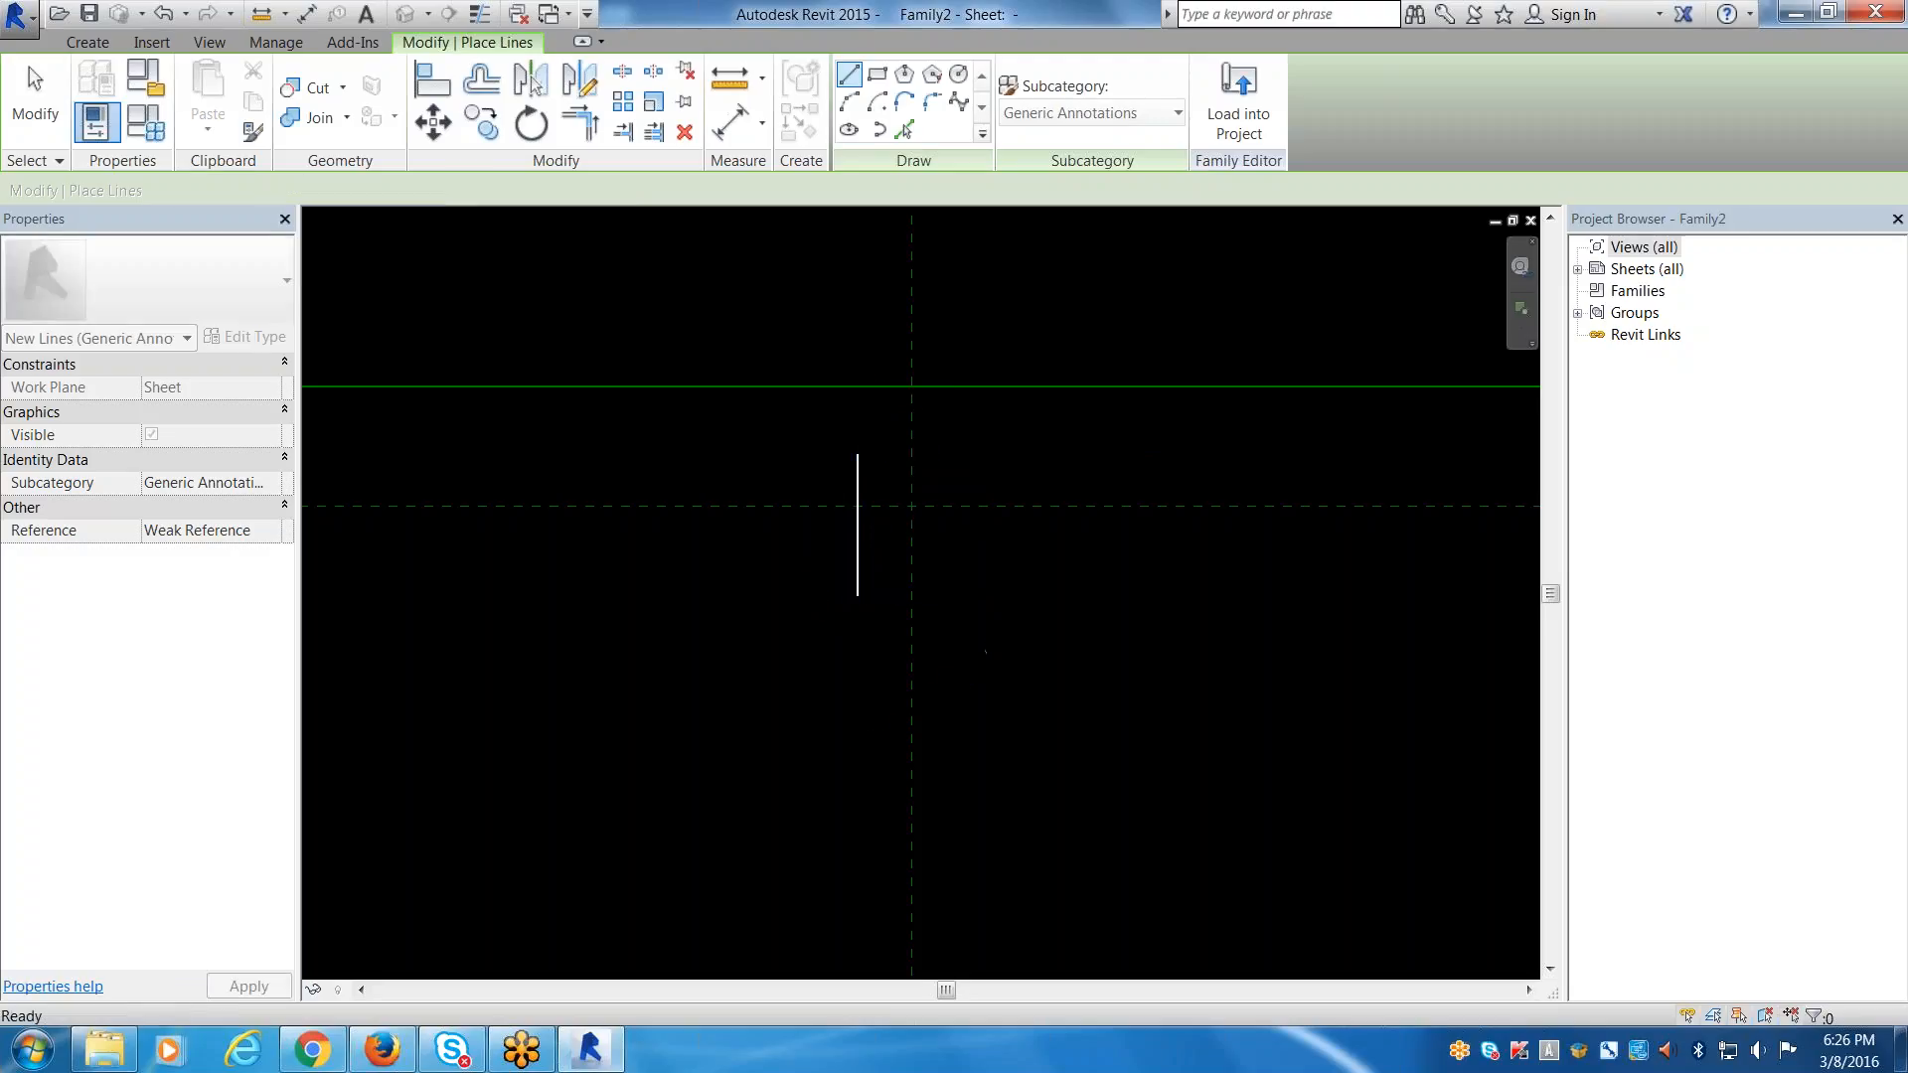
key("Escape")
Try to move the short vertical line sideways, then delete it.
scroll(856, 486, "up", 2)
left_click(859, 494)
key("v")
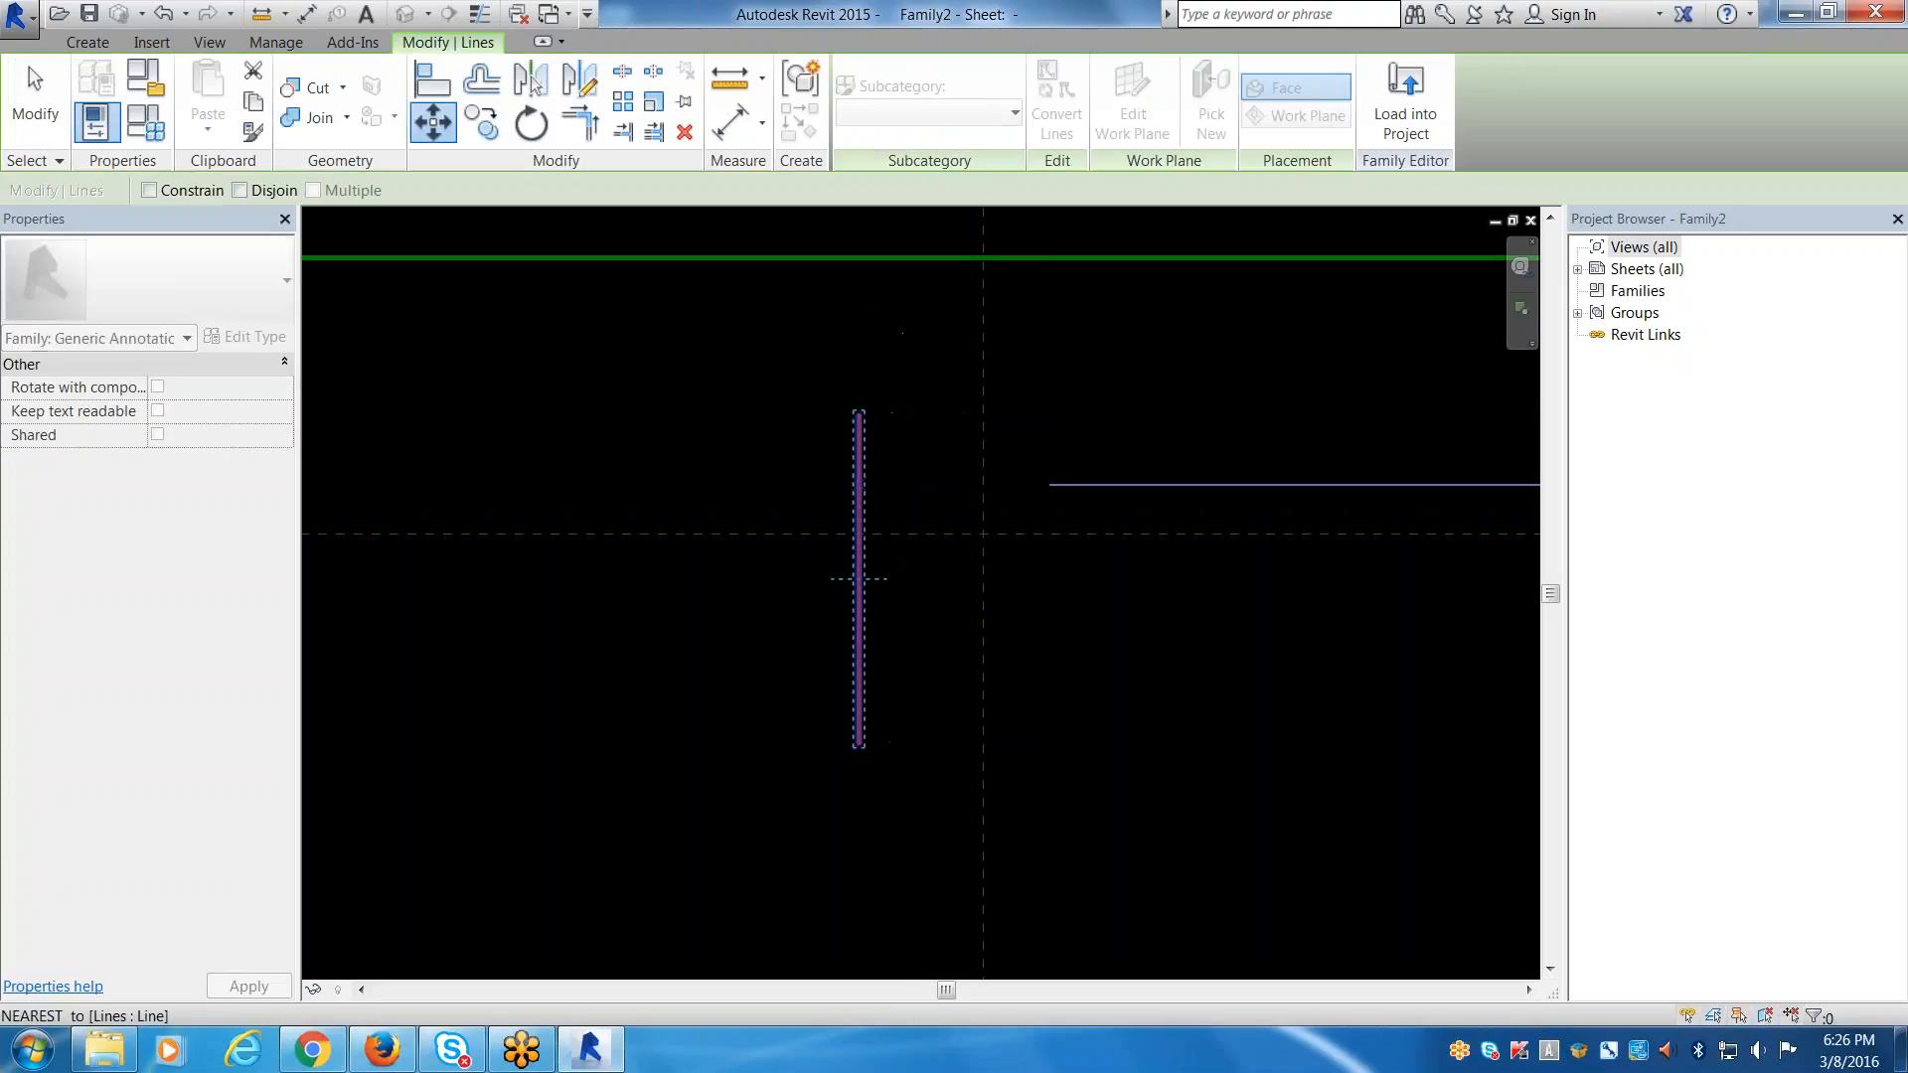
left_click(858, 487)
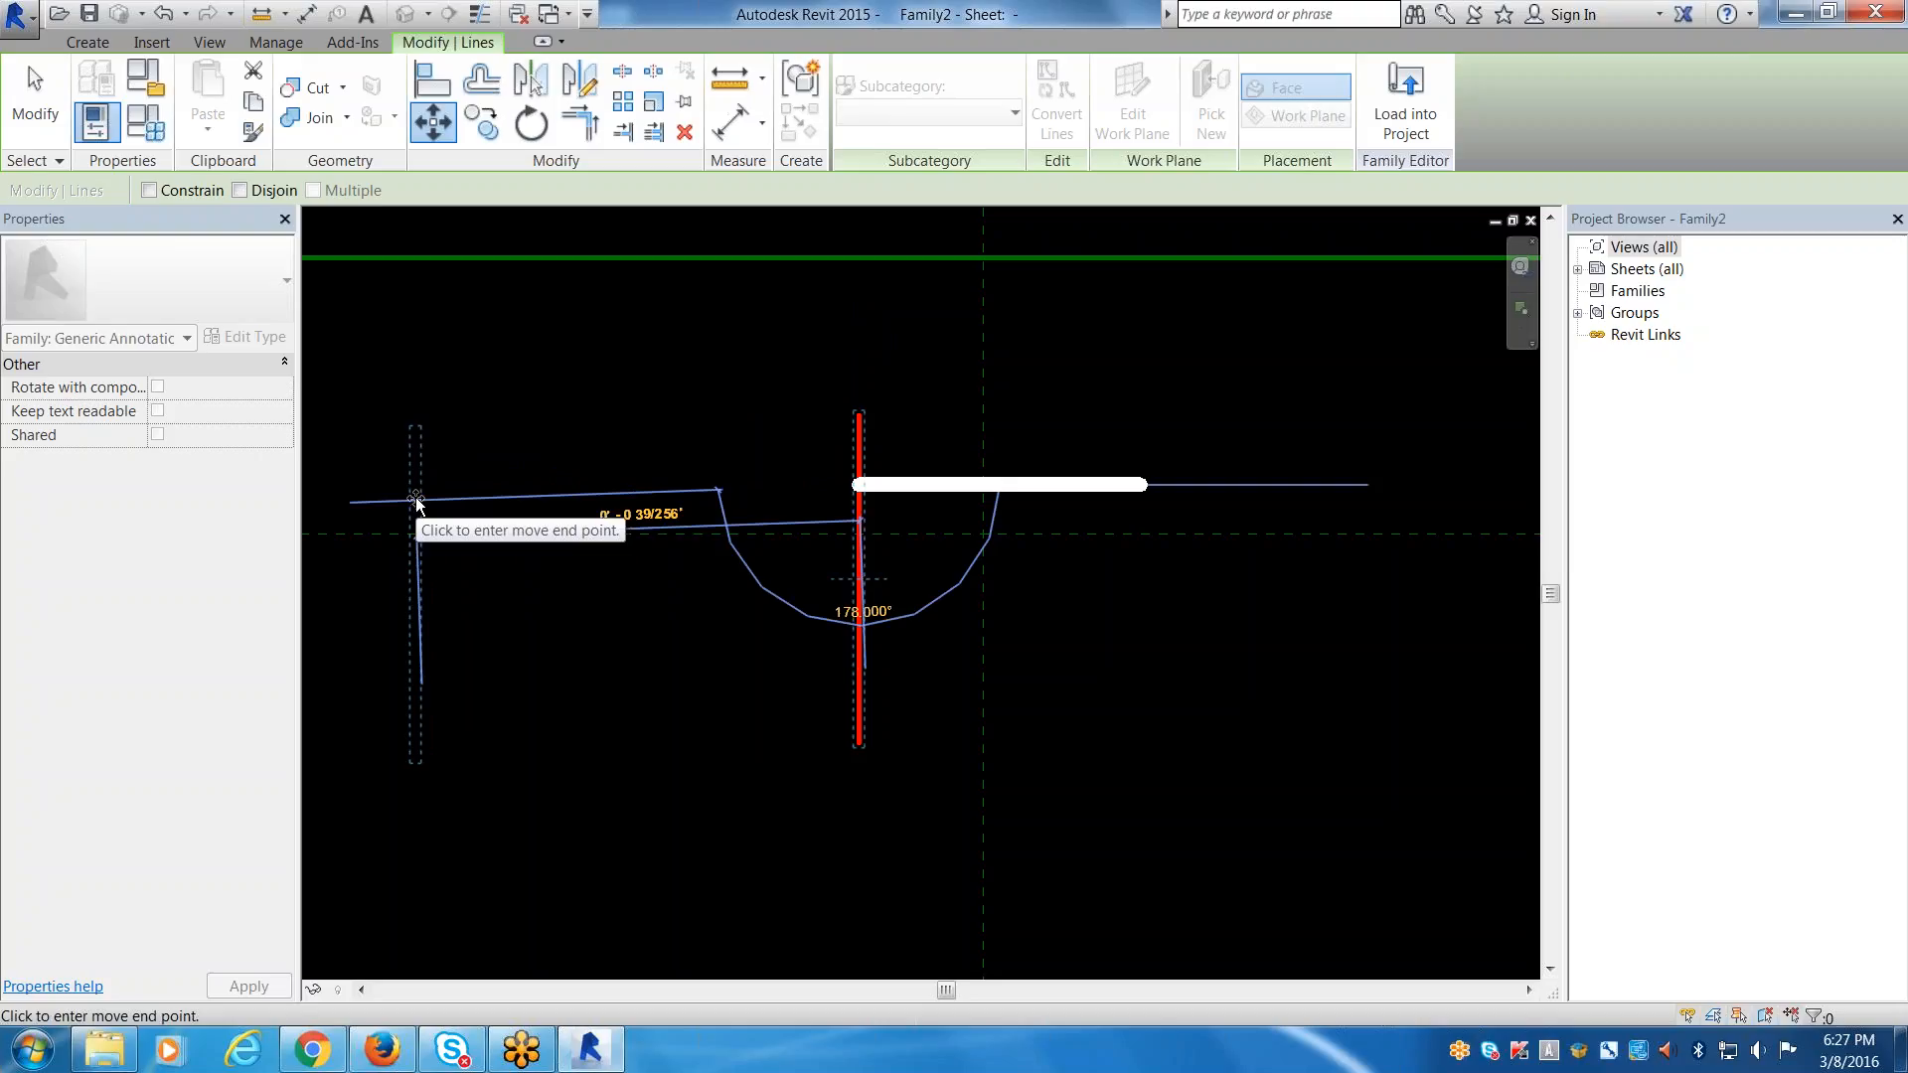
key("Escape")
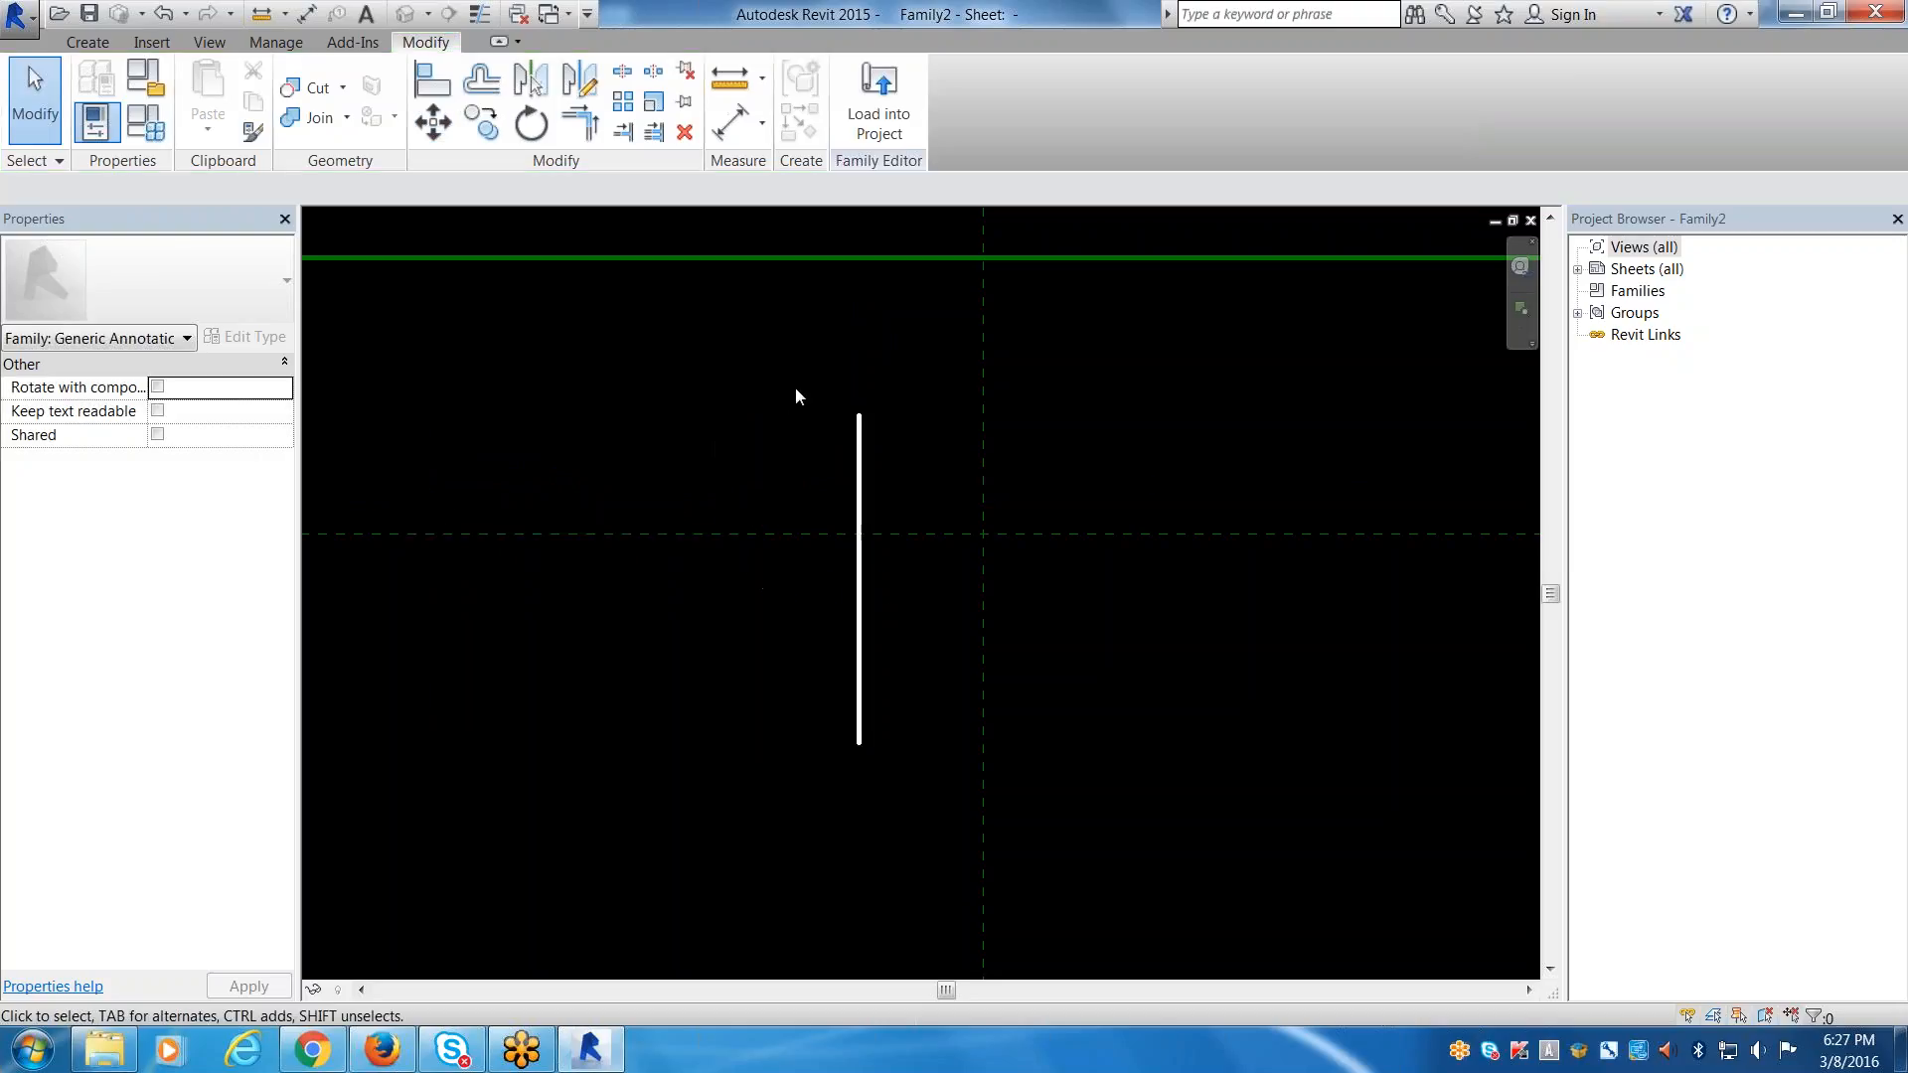
left_click_drag(793, 358, 904, 930)
key("Delete")
Draw a vertical reference line about 0.21 in long left of the vertical reference plane, crossing the horizontal reference line and plane.
left_click(75, 40)
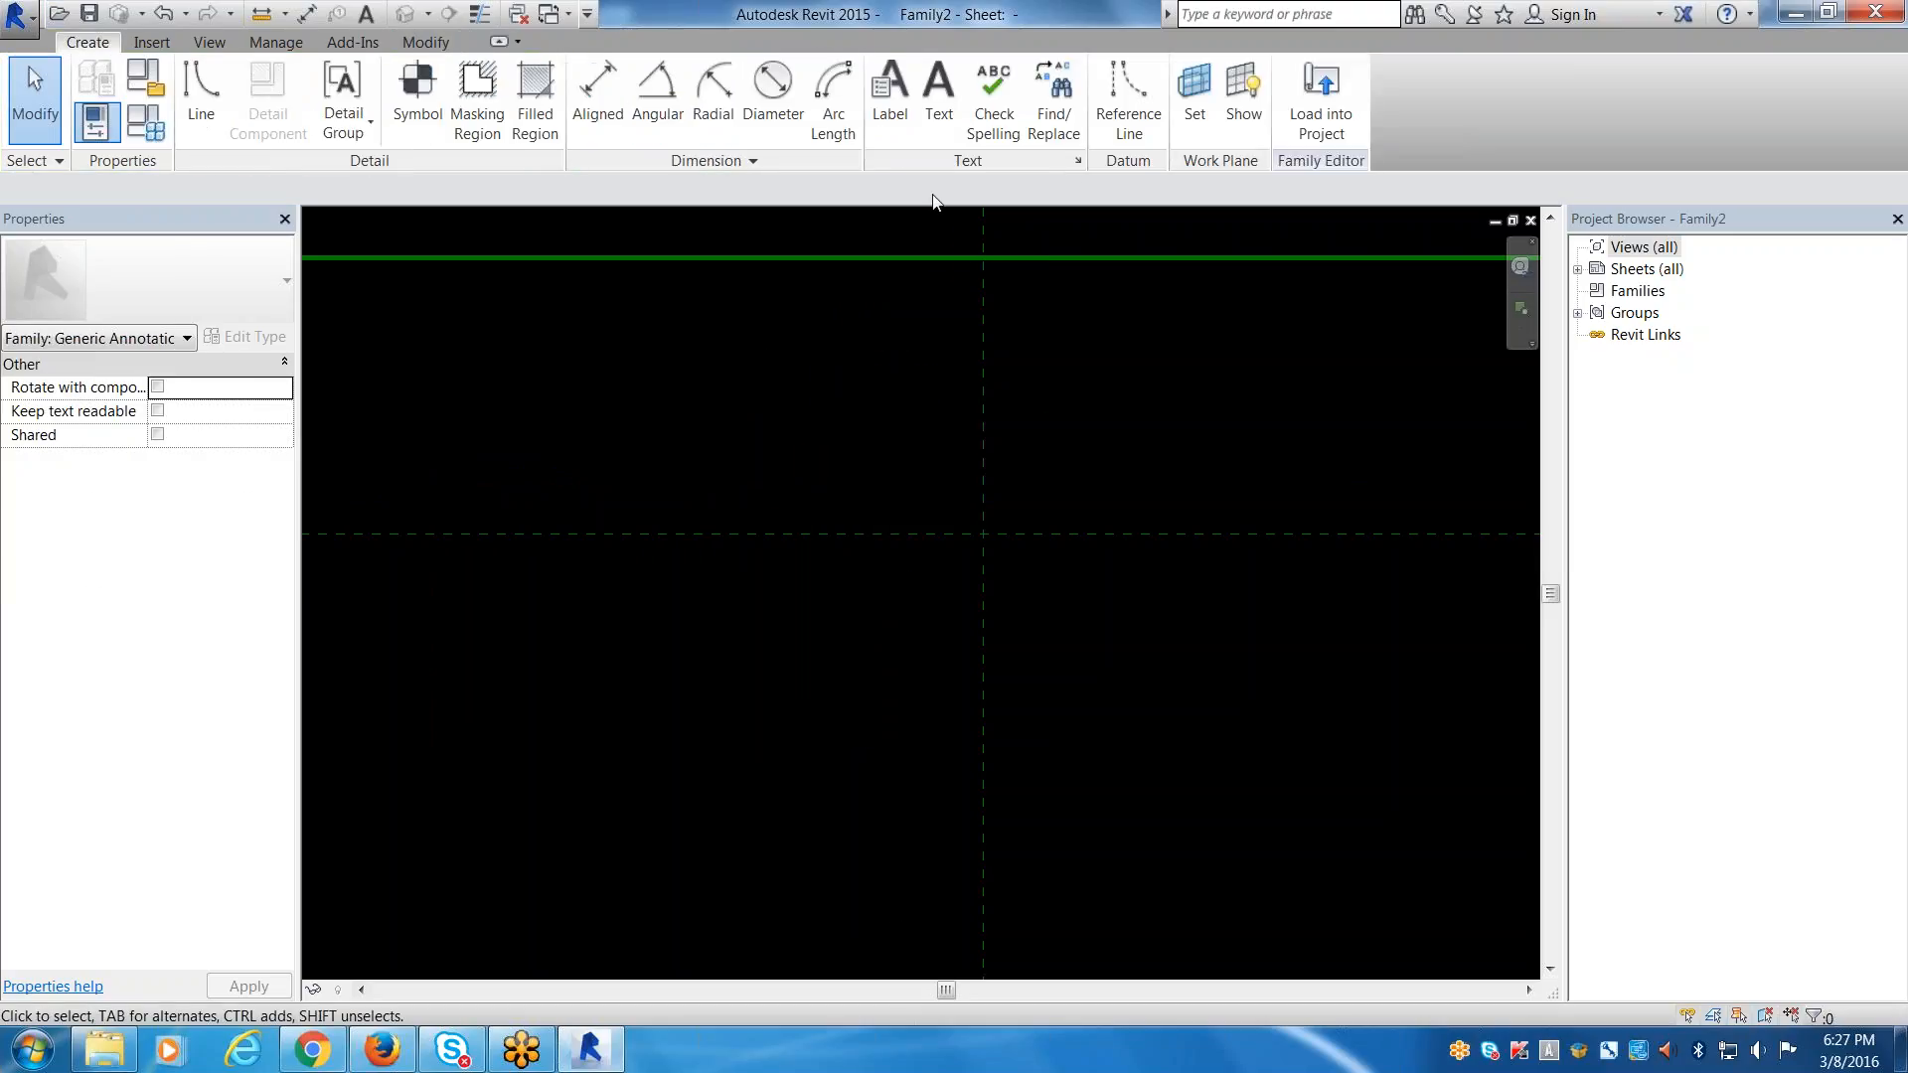
left_click(1129, 117)
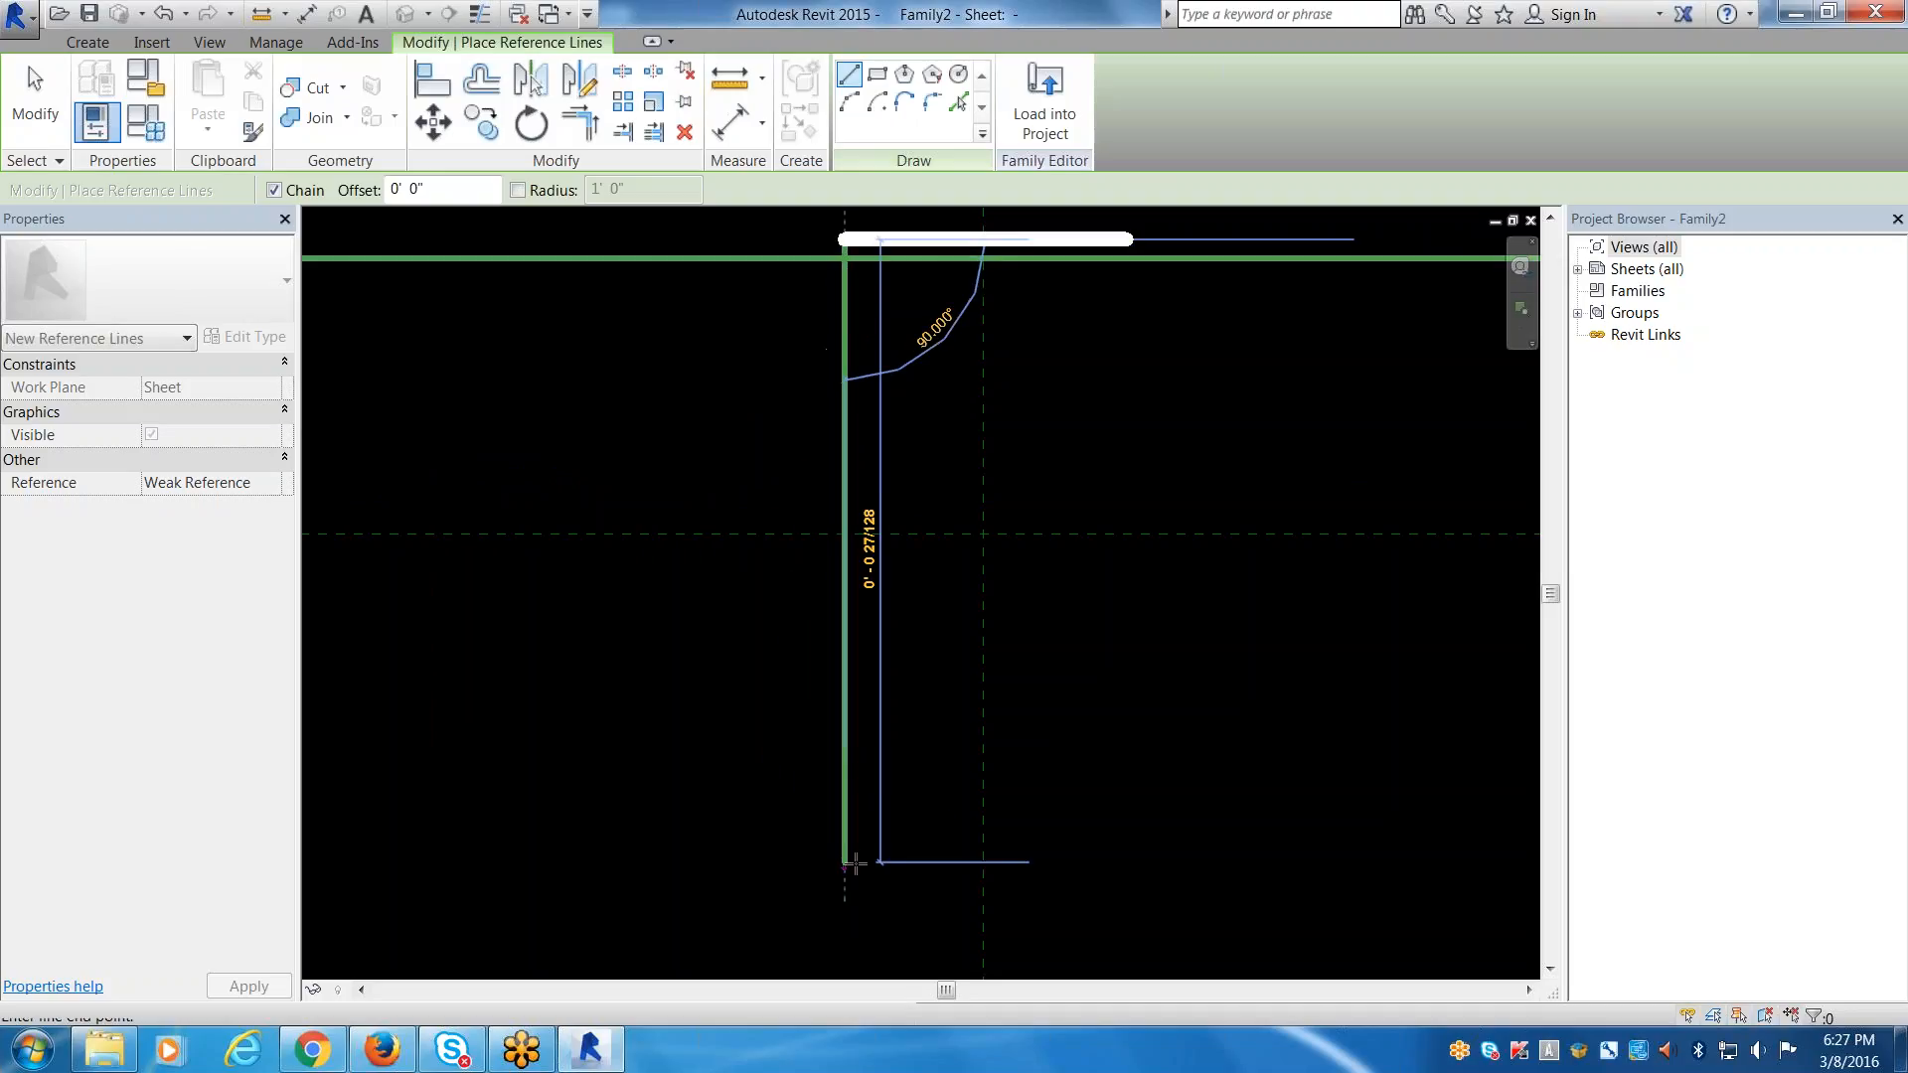
left_click(845, 867)
key("Escape")
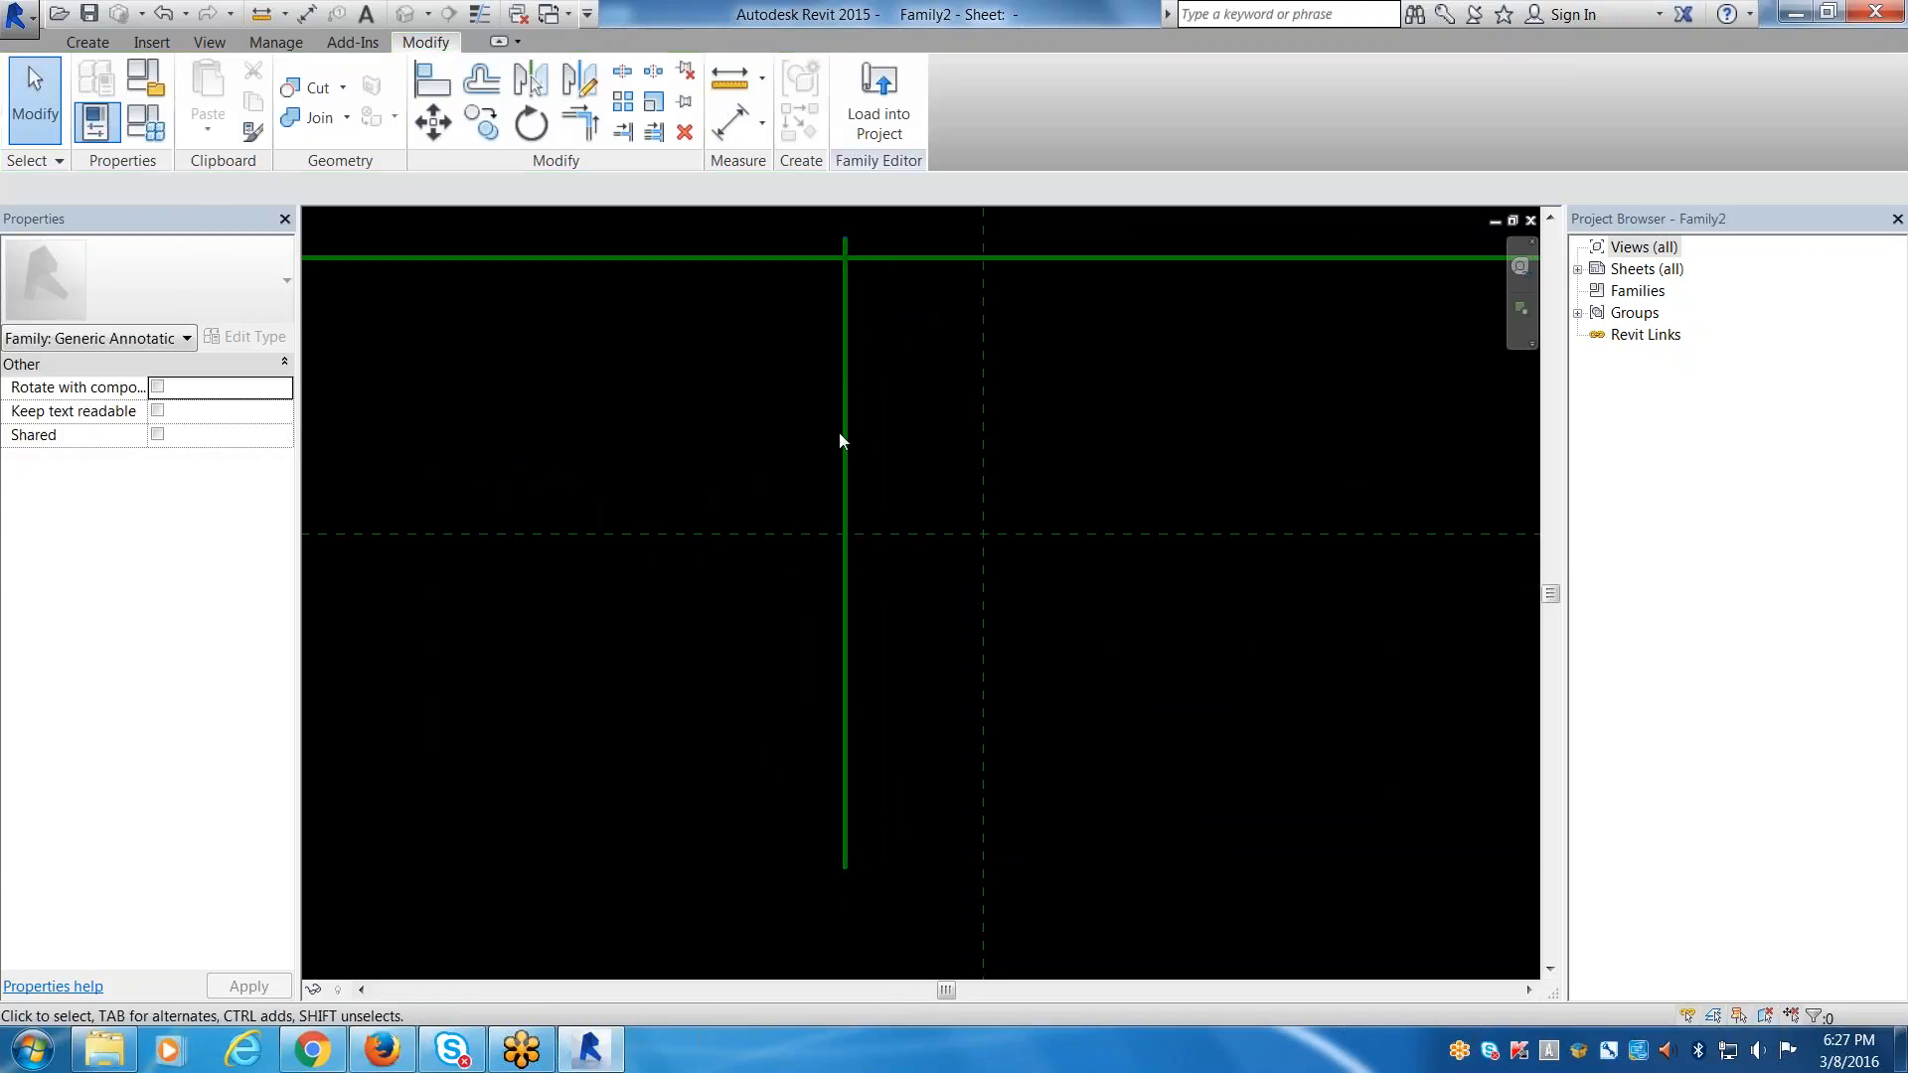
Set the vertical reference line's distance from the vertical reference plane to 1/16".
left_click(843, 431)
middle_click_drag(843, 432, 847, 581)
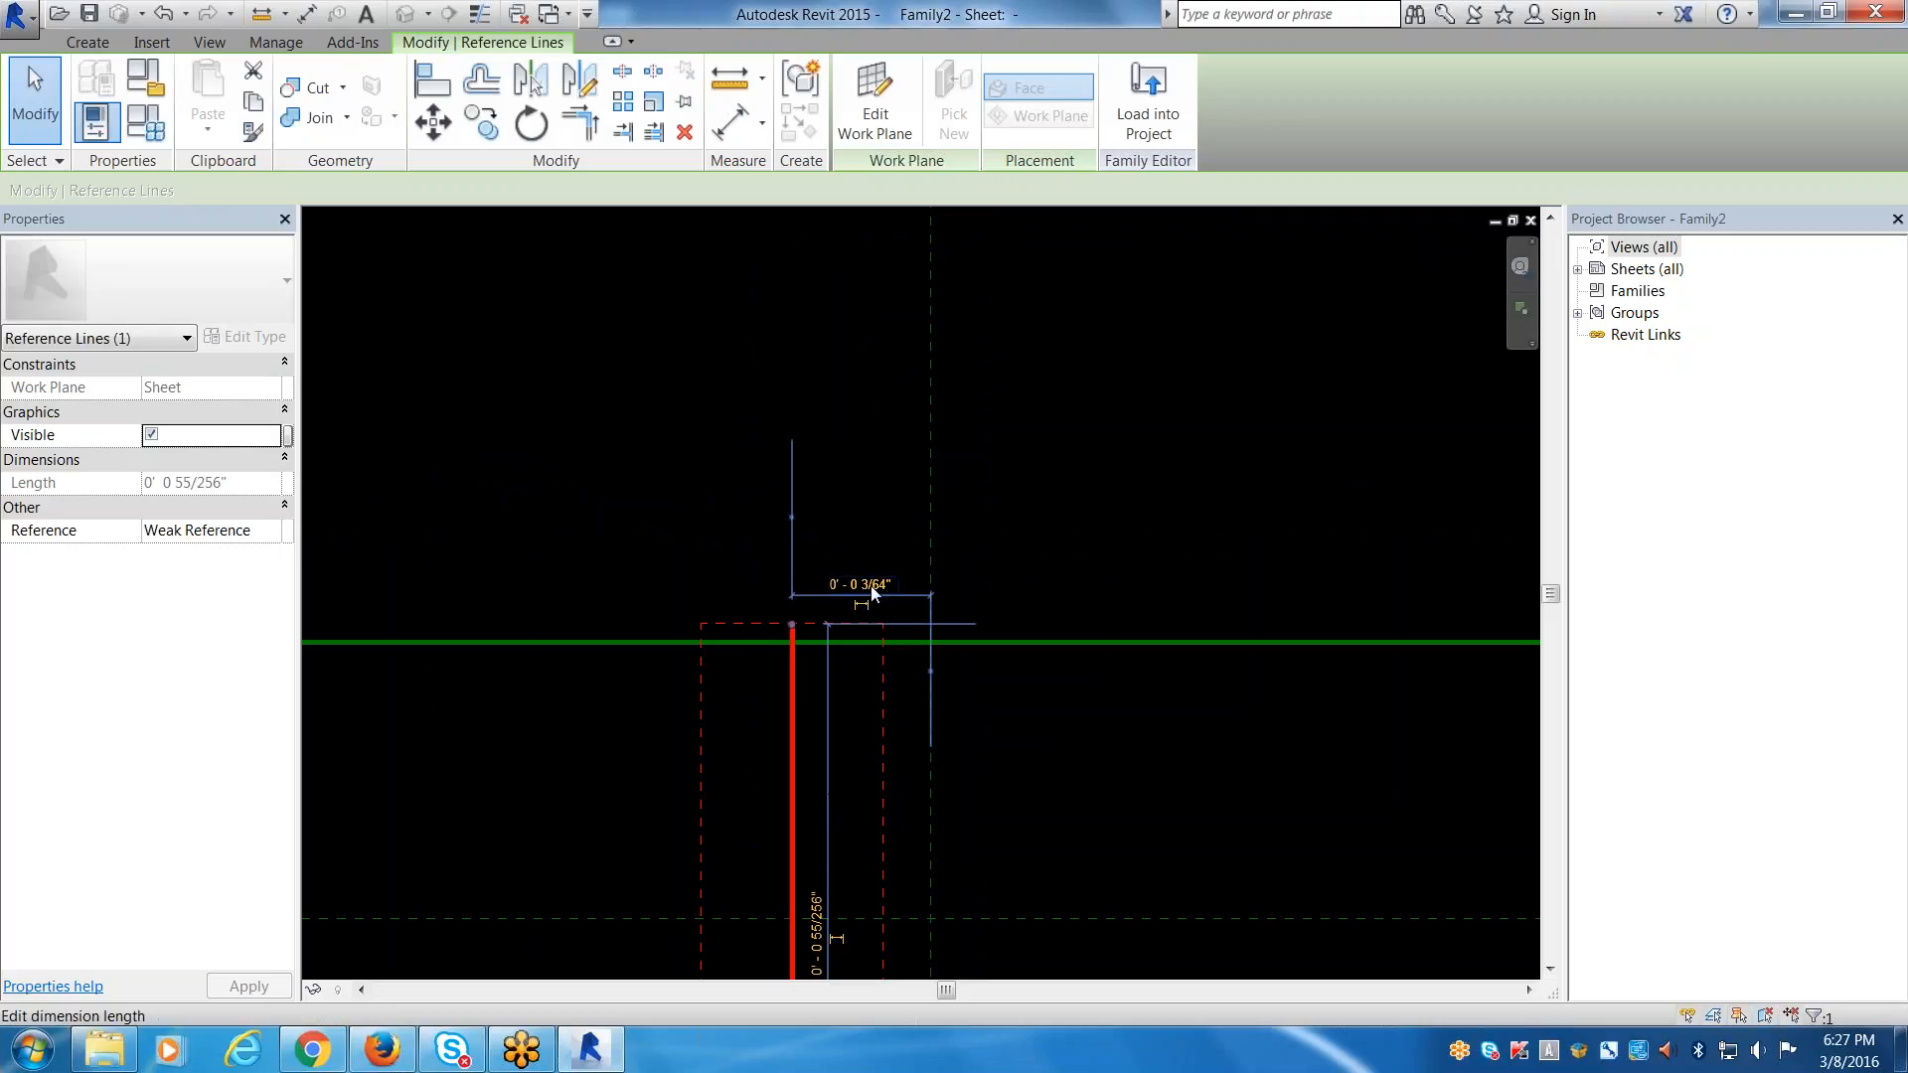
left_click(873, 593)
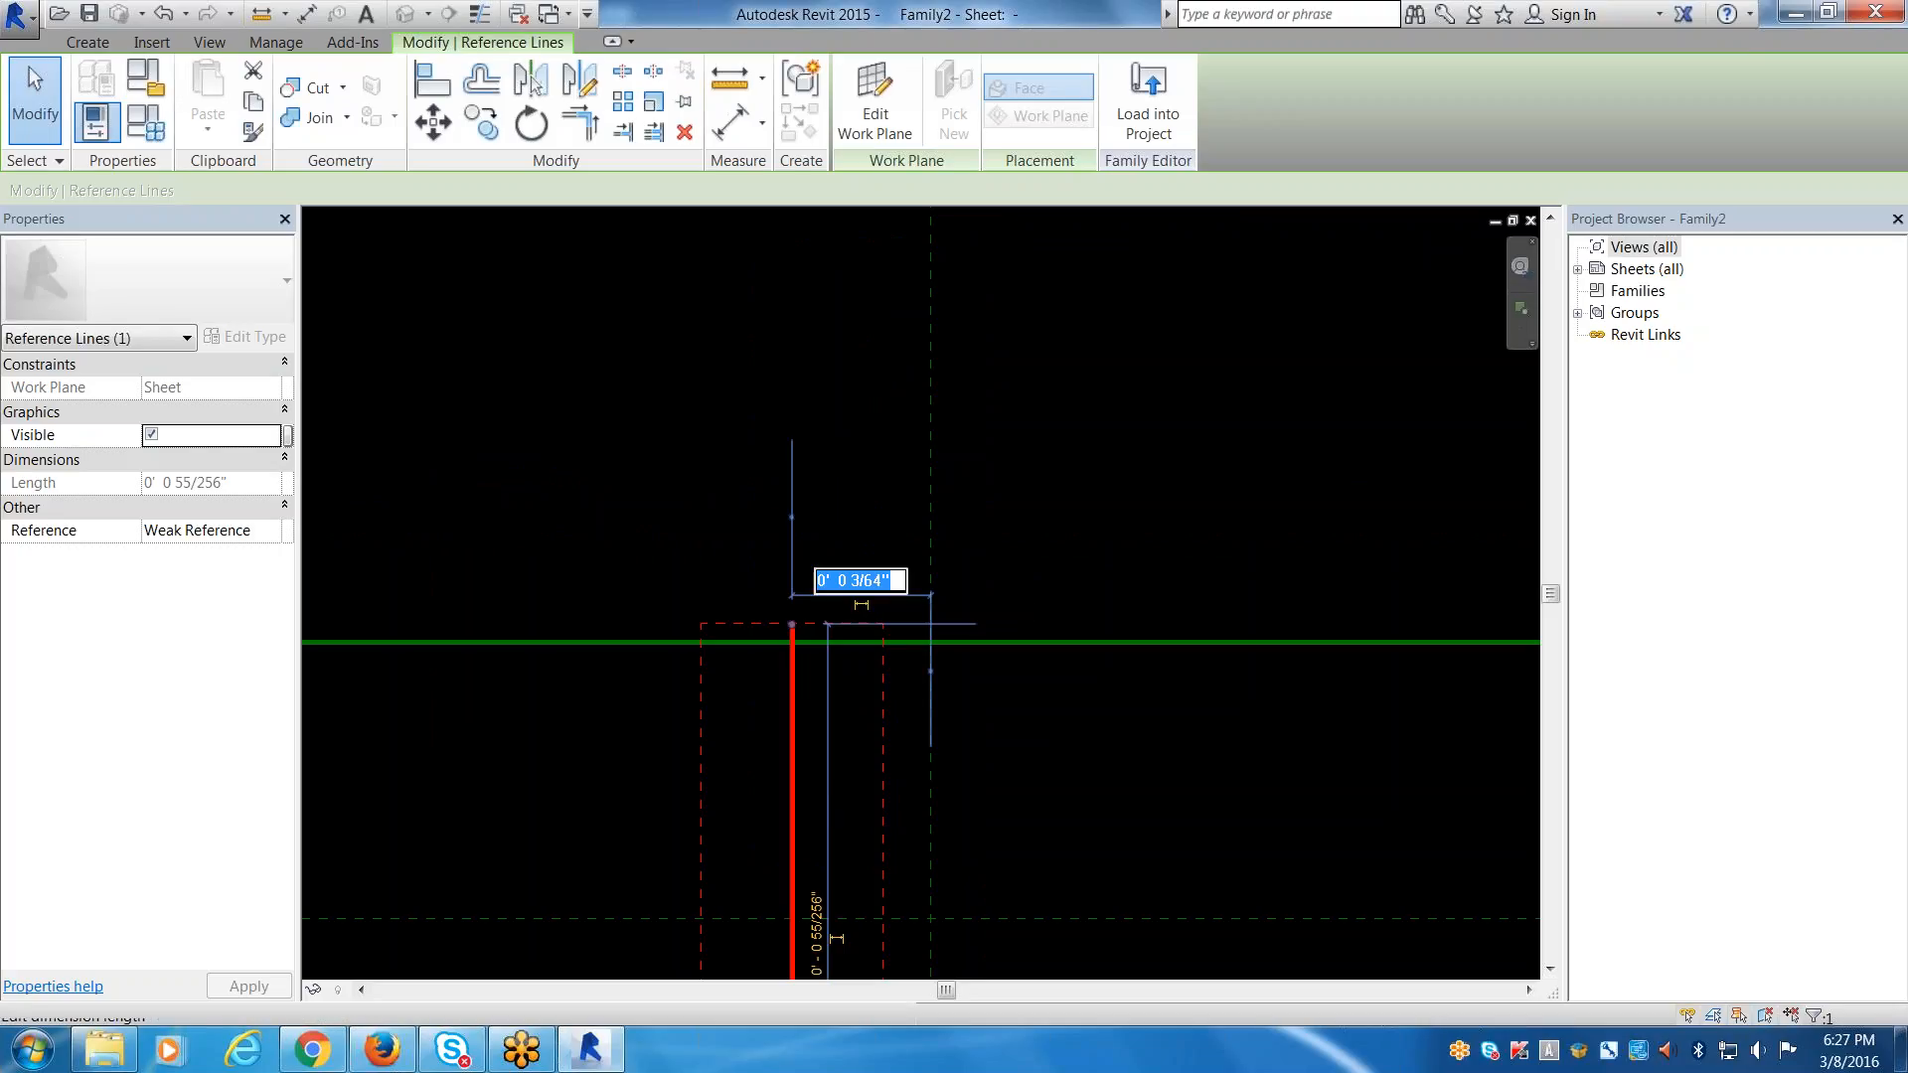
type("1/16")
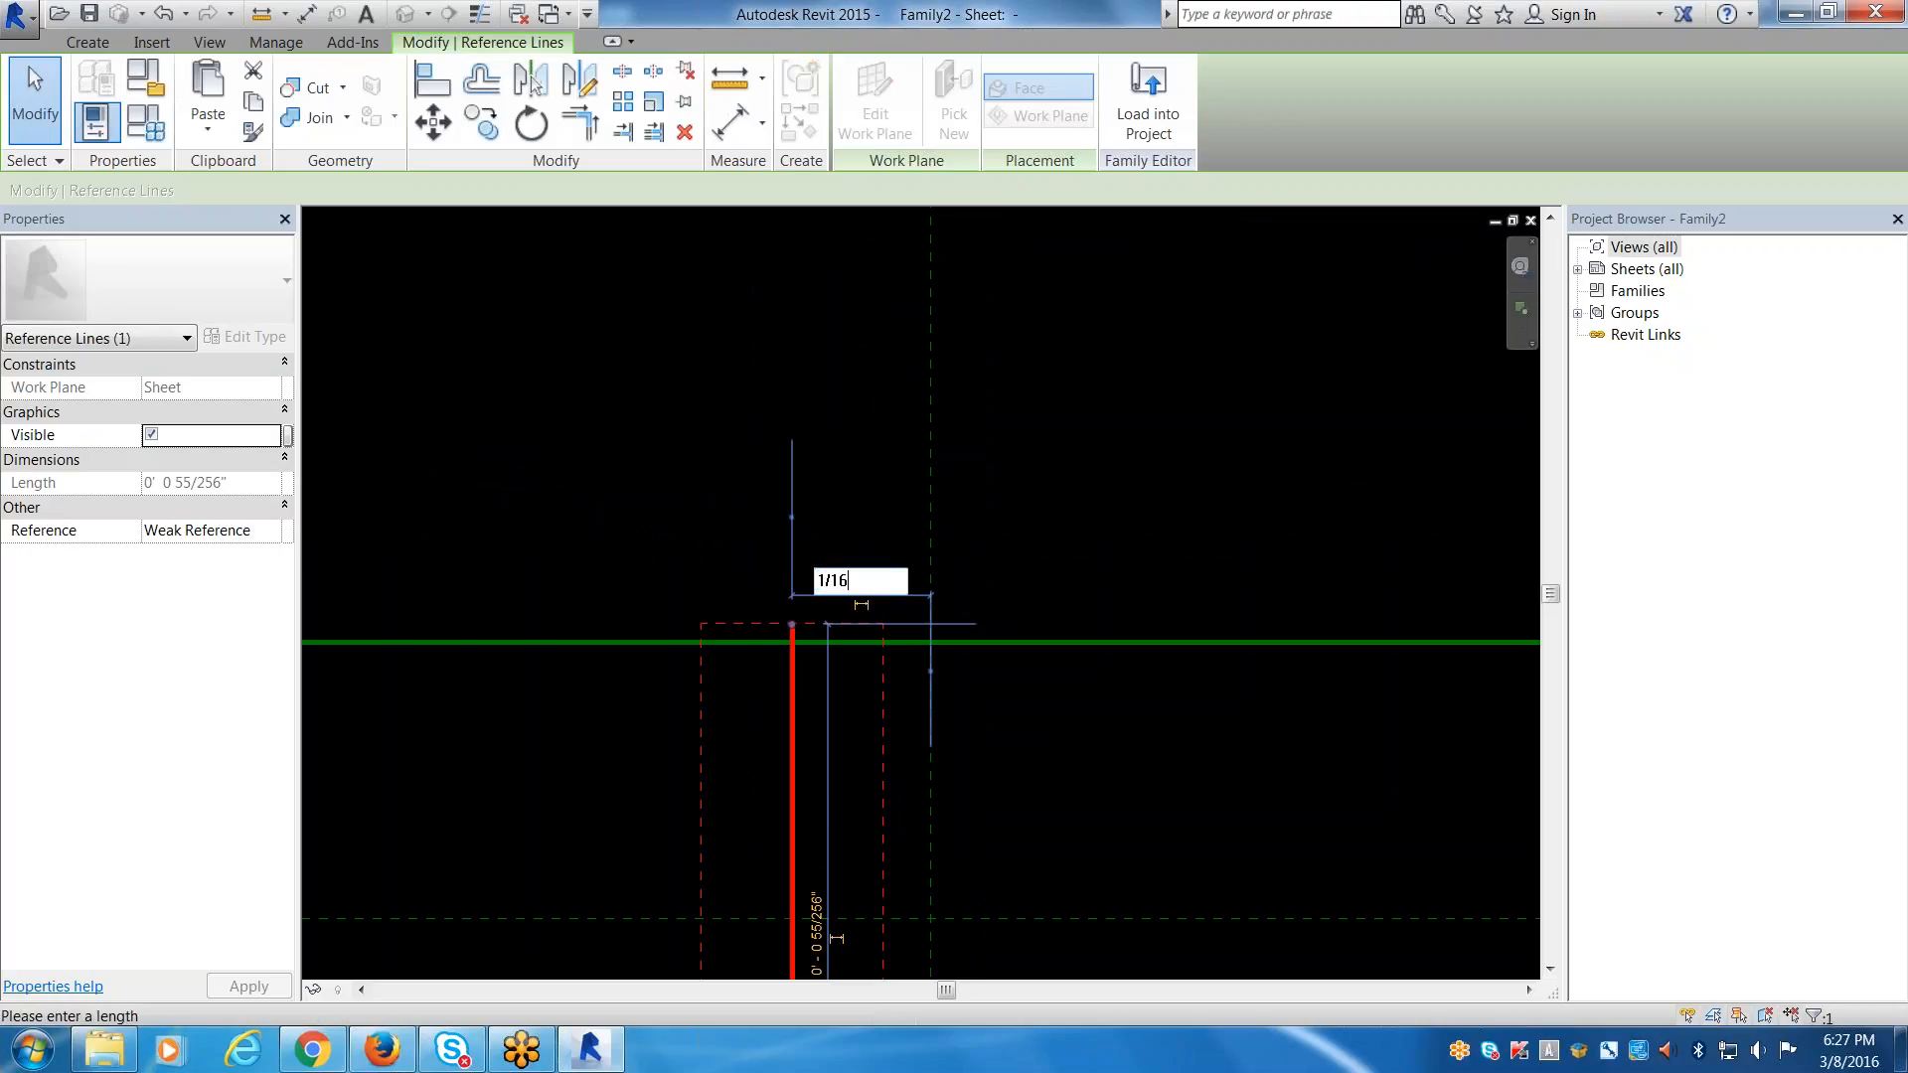
type("\"")
key("Return")
key("Escape")
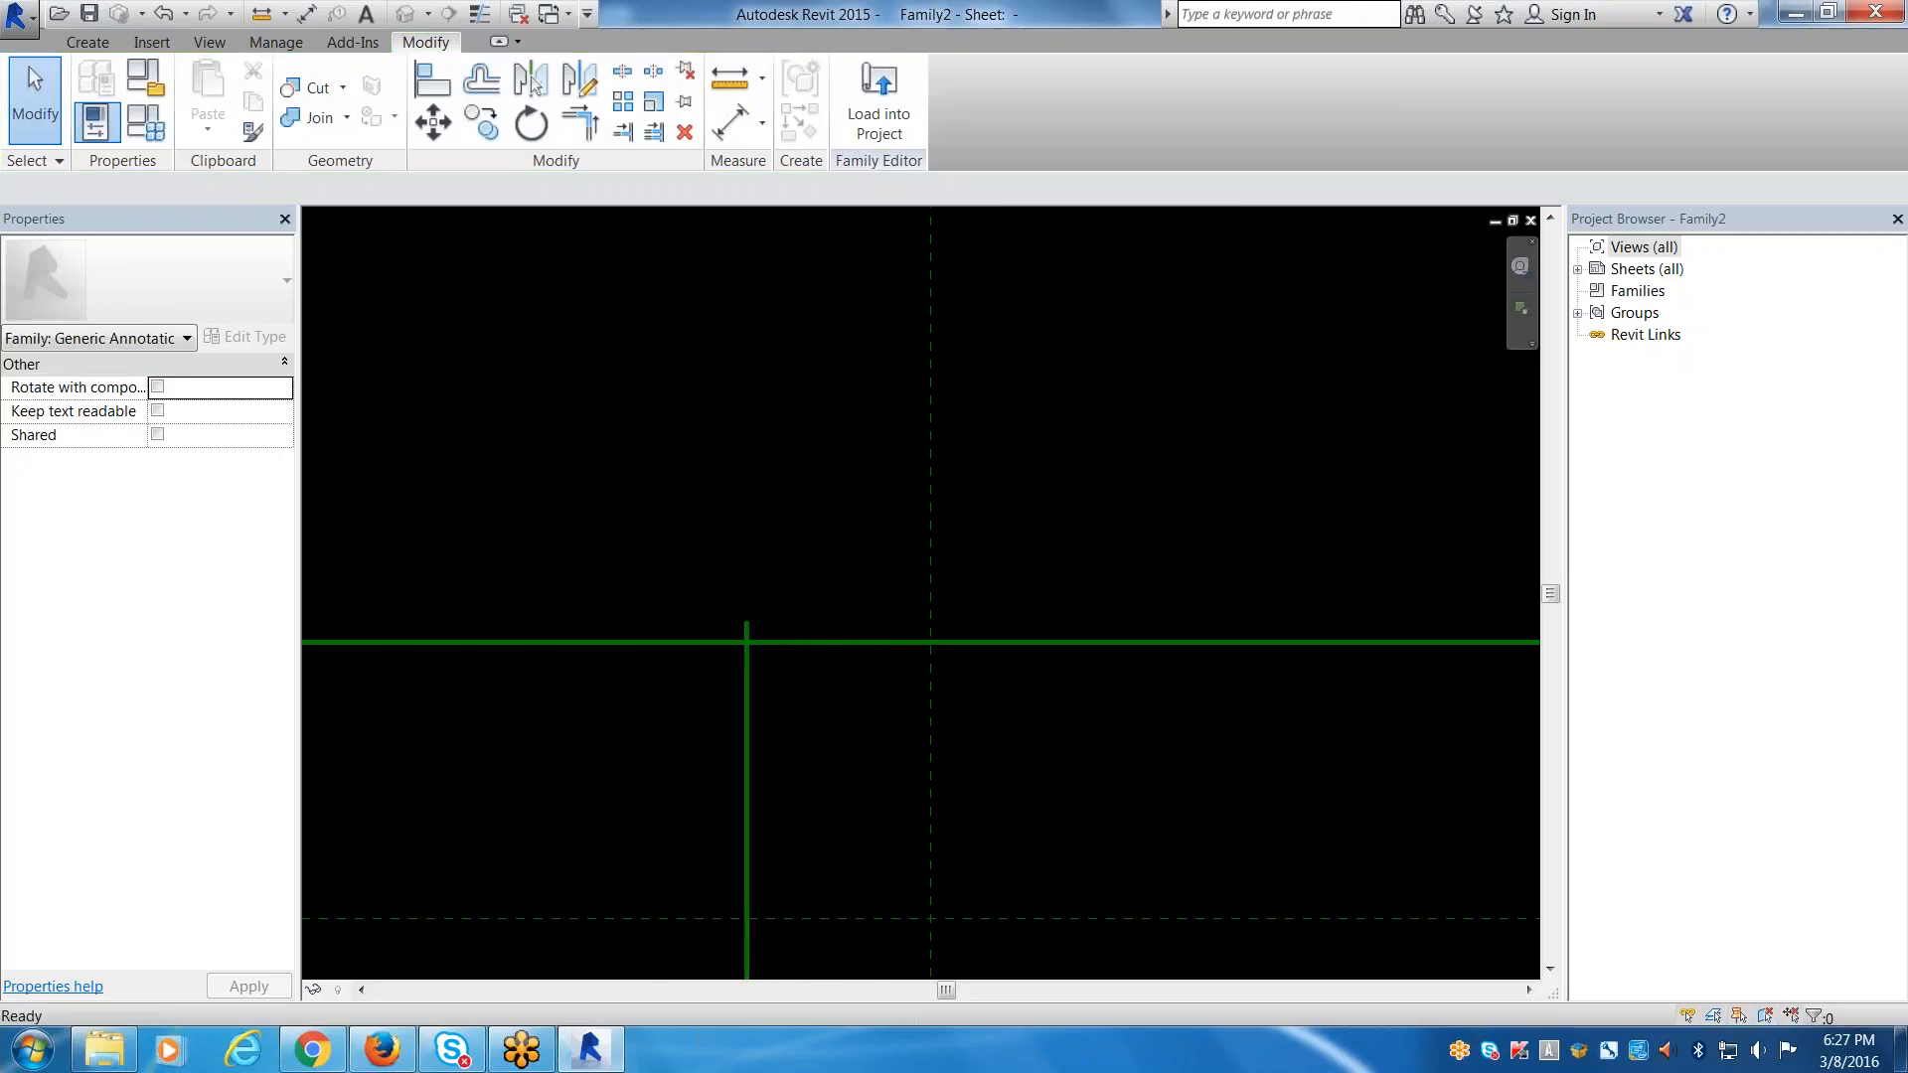
Mirror a copy of the vertical reference line across the vertical reference plane.
middle_click_drag(898, 830, 894, 820)
middle_click_drag(763, 794, 745, 669)
left_click(724, 660)
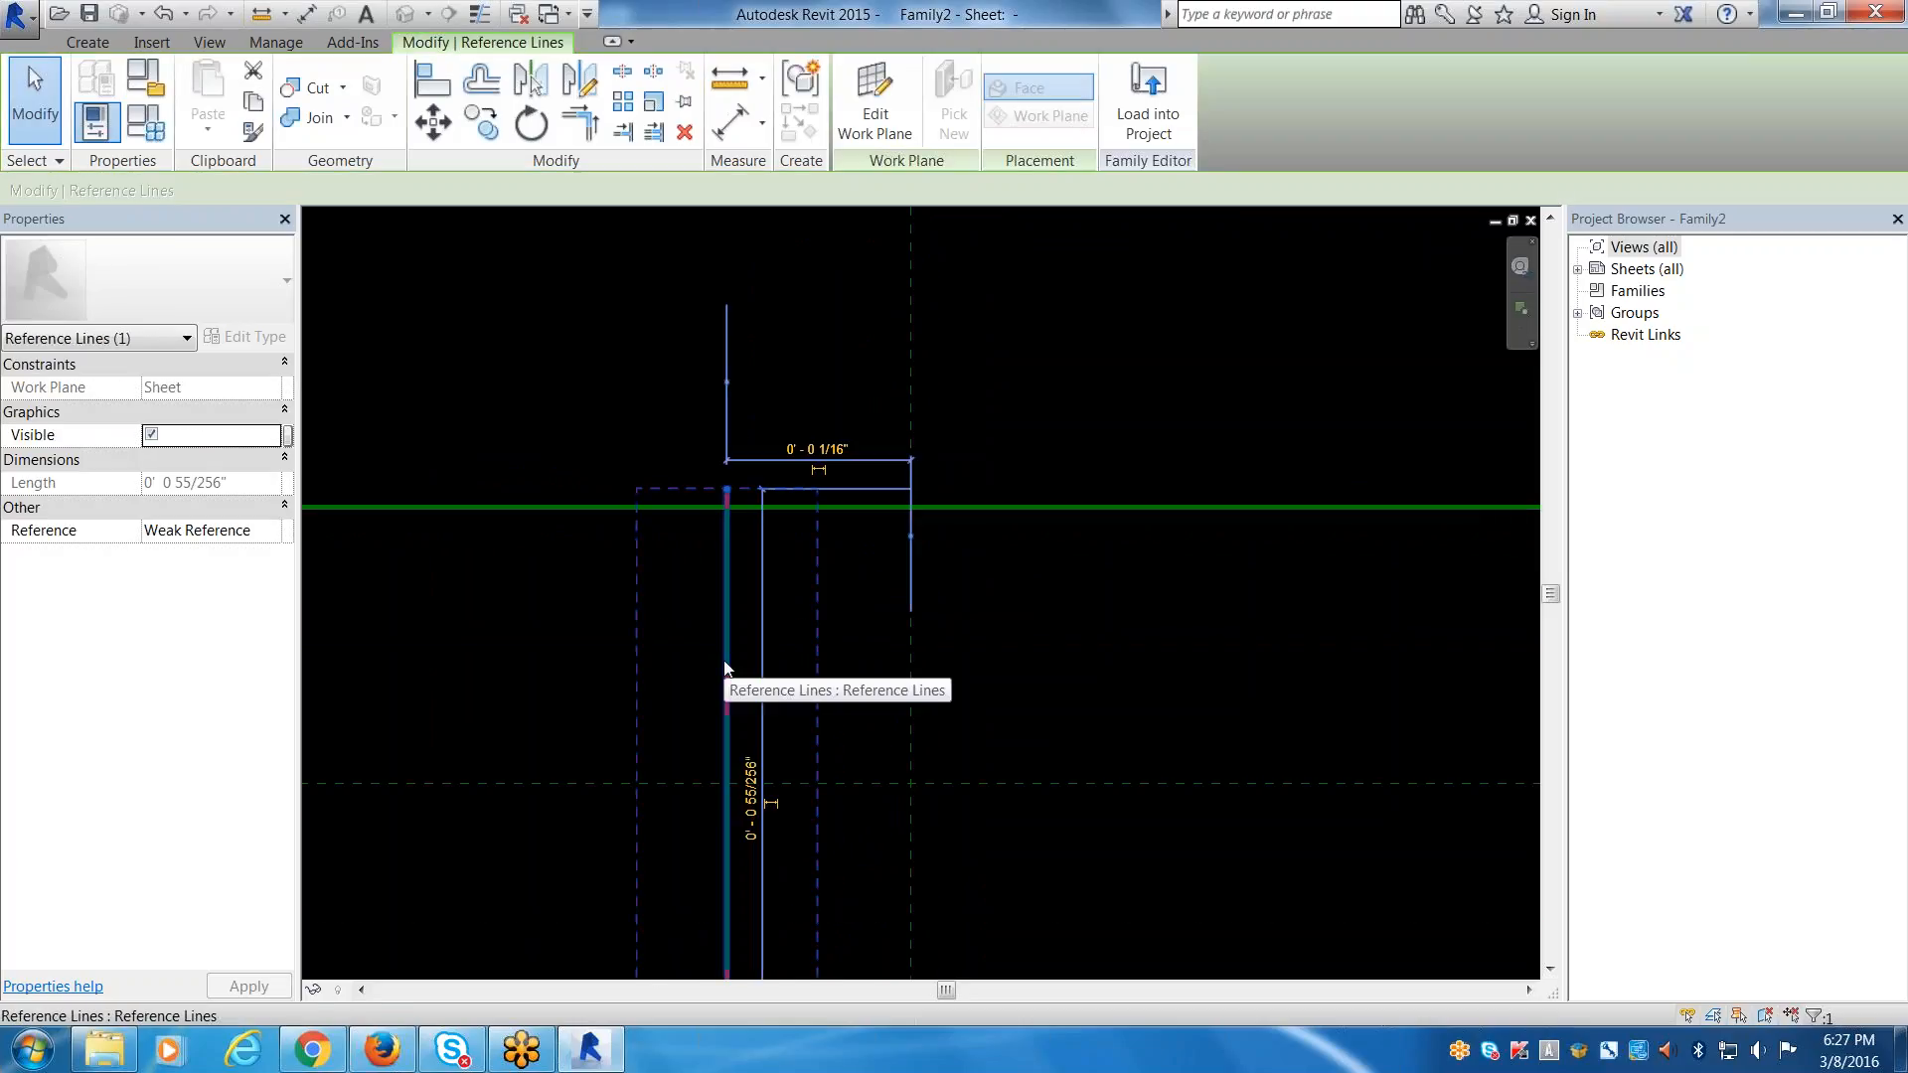
key("m")
key("m")
left_click(910, 682)
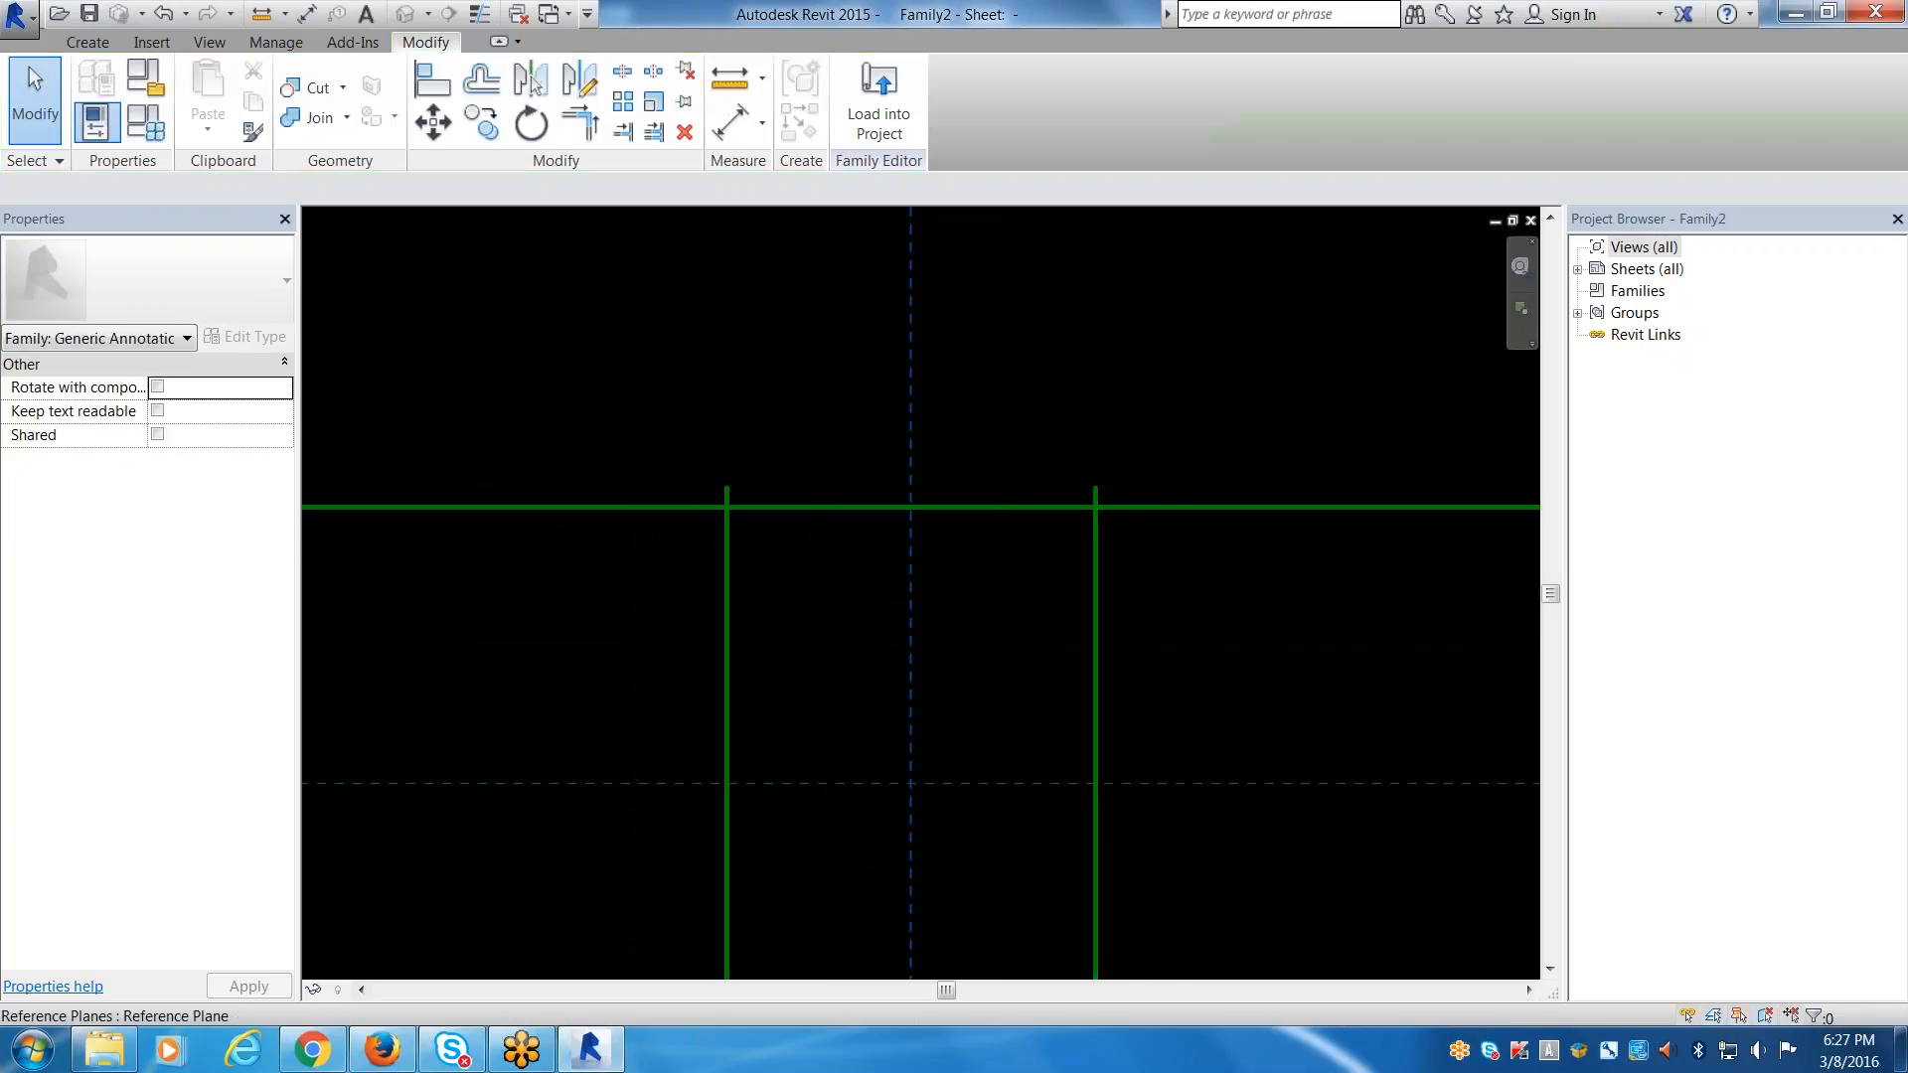
scroll(912, 684, "down", 3)
middle_click_drag(918, 724, 895, 678)
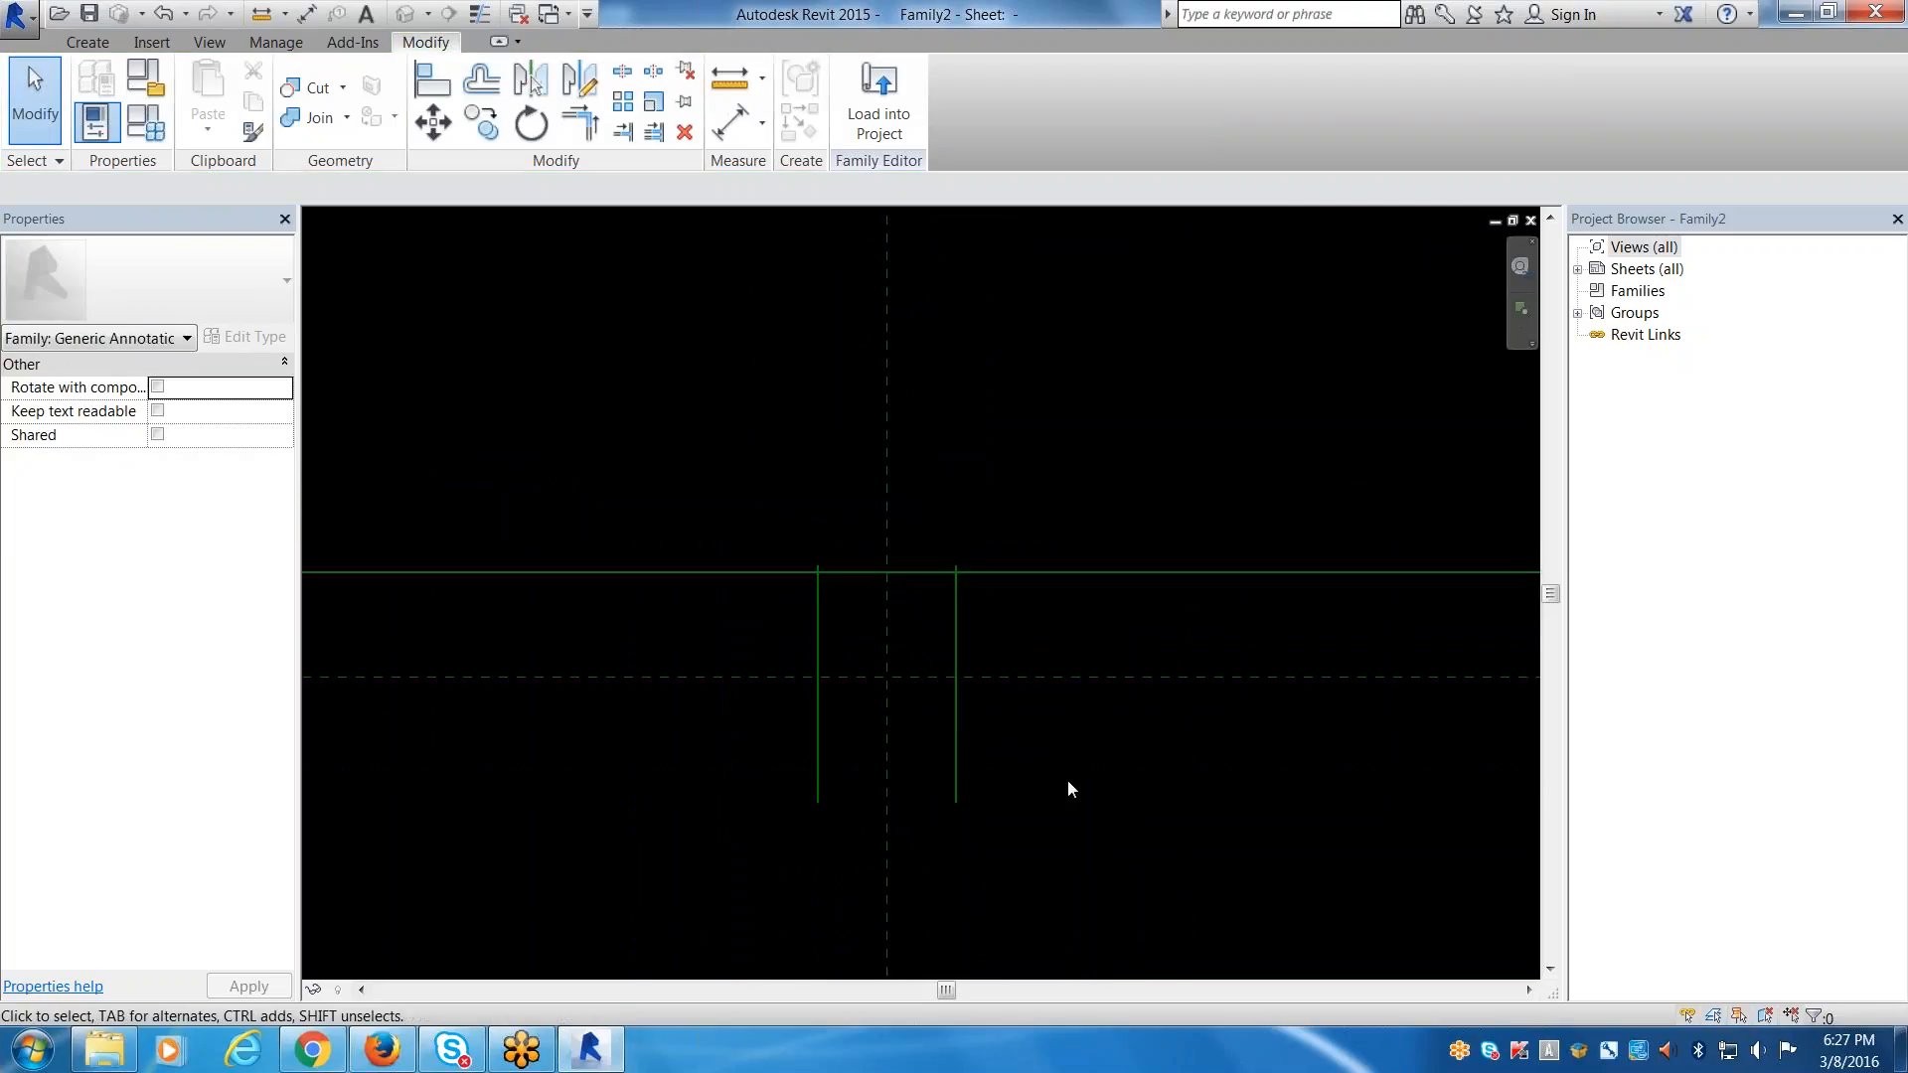
scroll(948, 642, "up", 2)
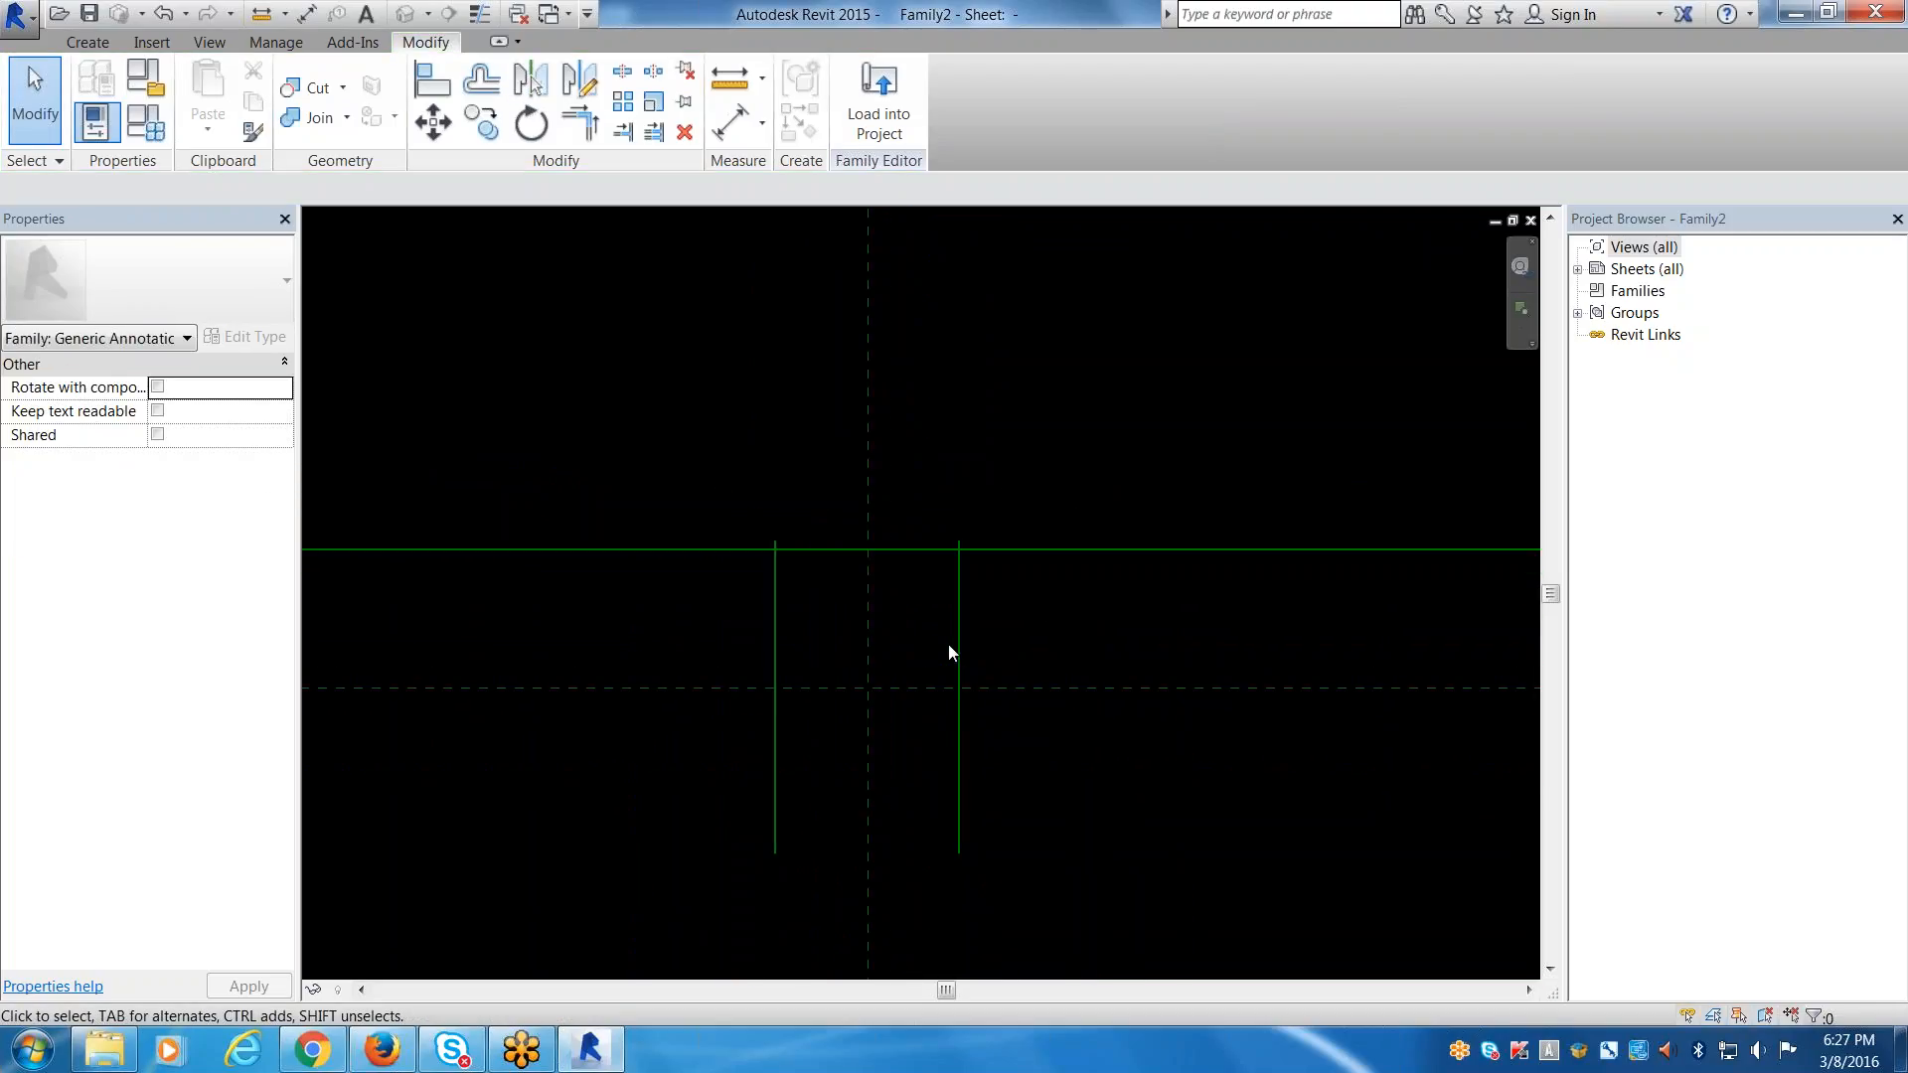
scroll(944, 658, "up", 2)
scroll(938, 659, "down", 1)
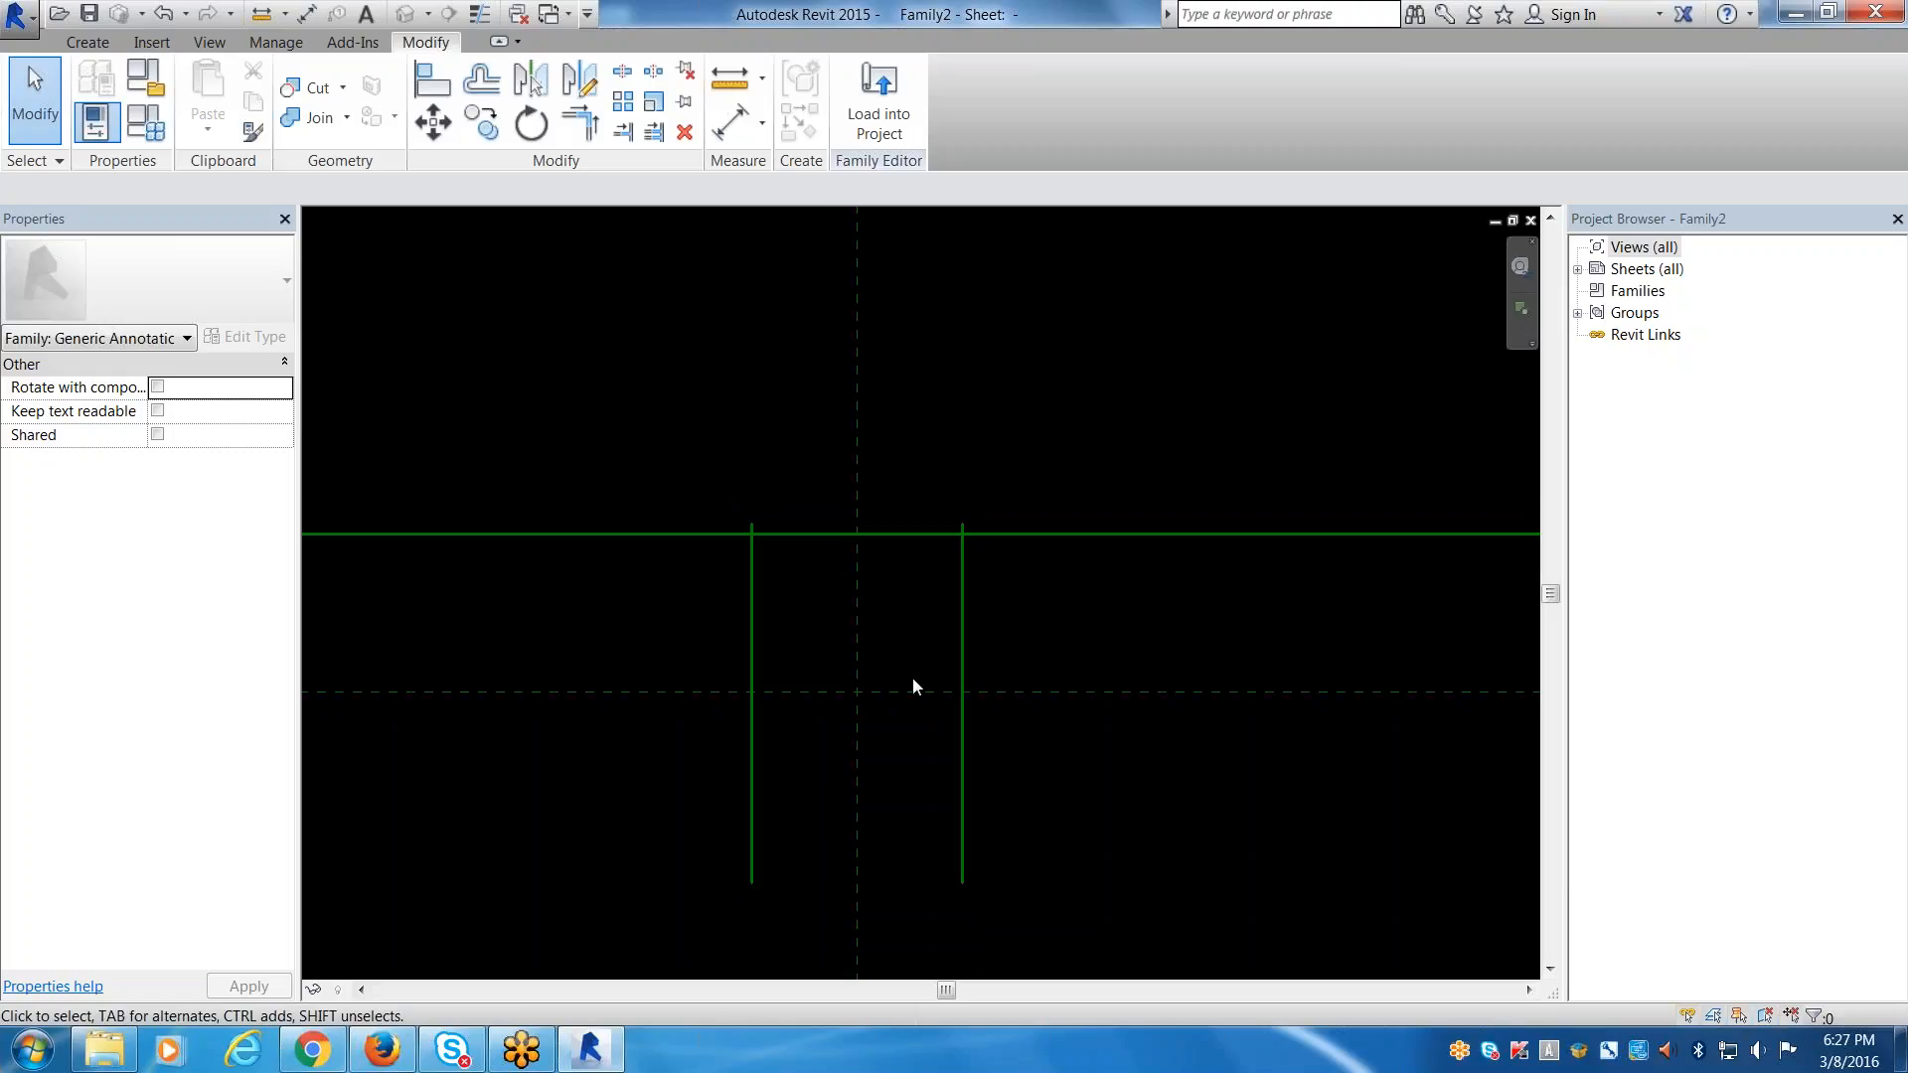
Delete the mirrored reference line right of the vertical reference plane.
left_click(962, 636)
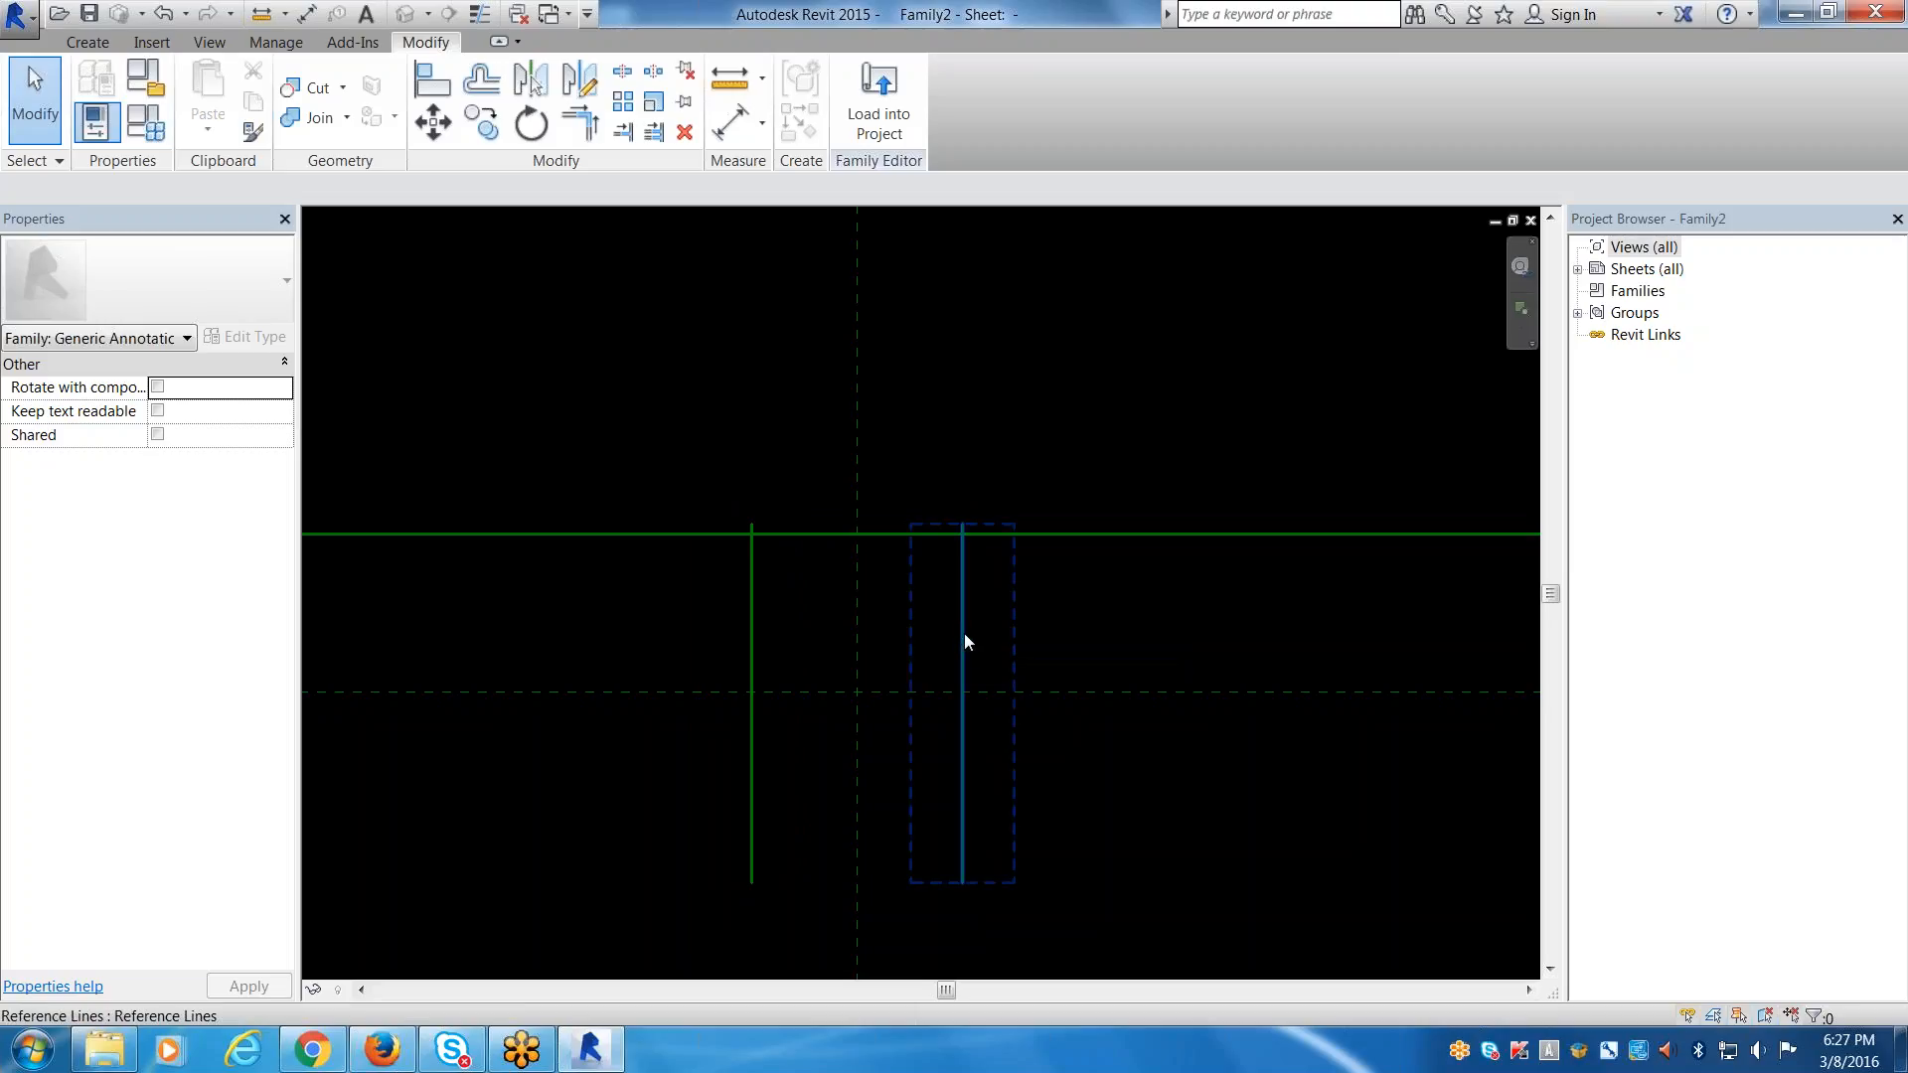
left_click(964, 644)
key("Delete")
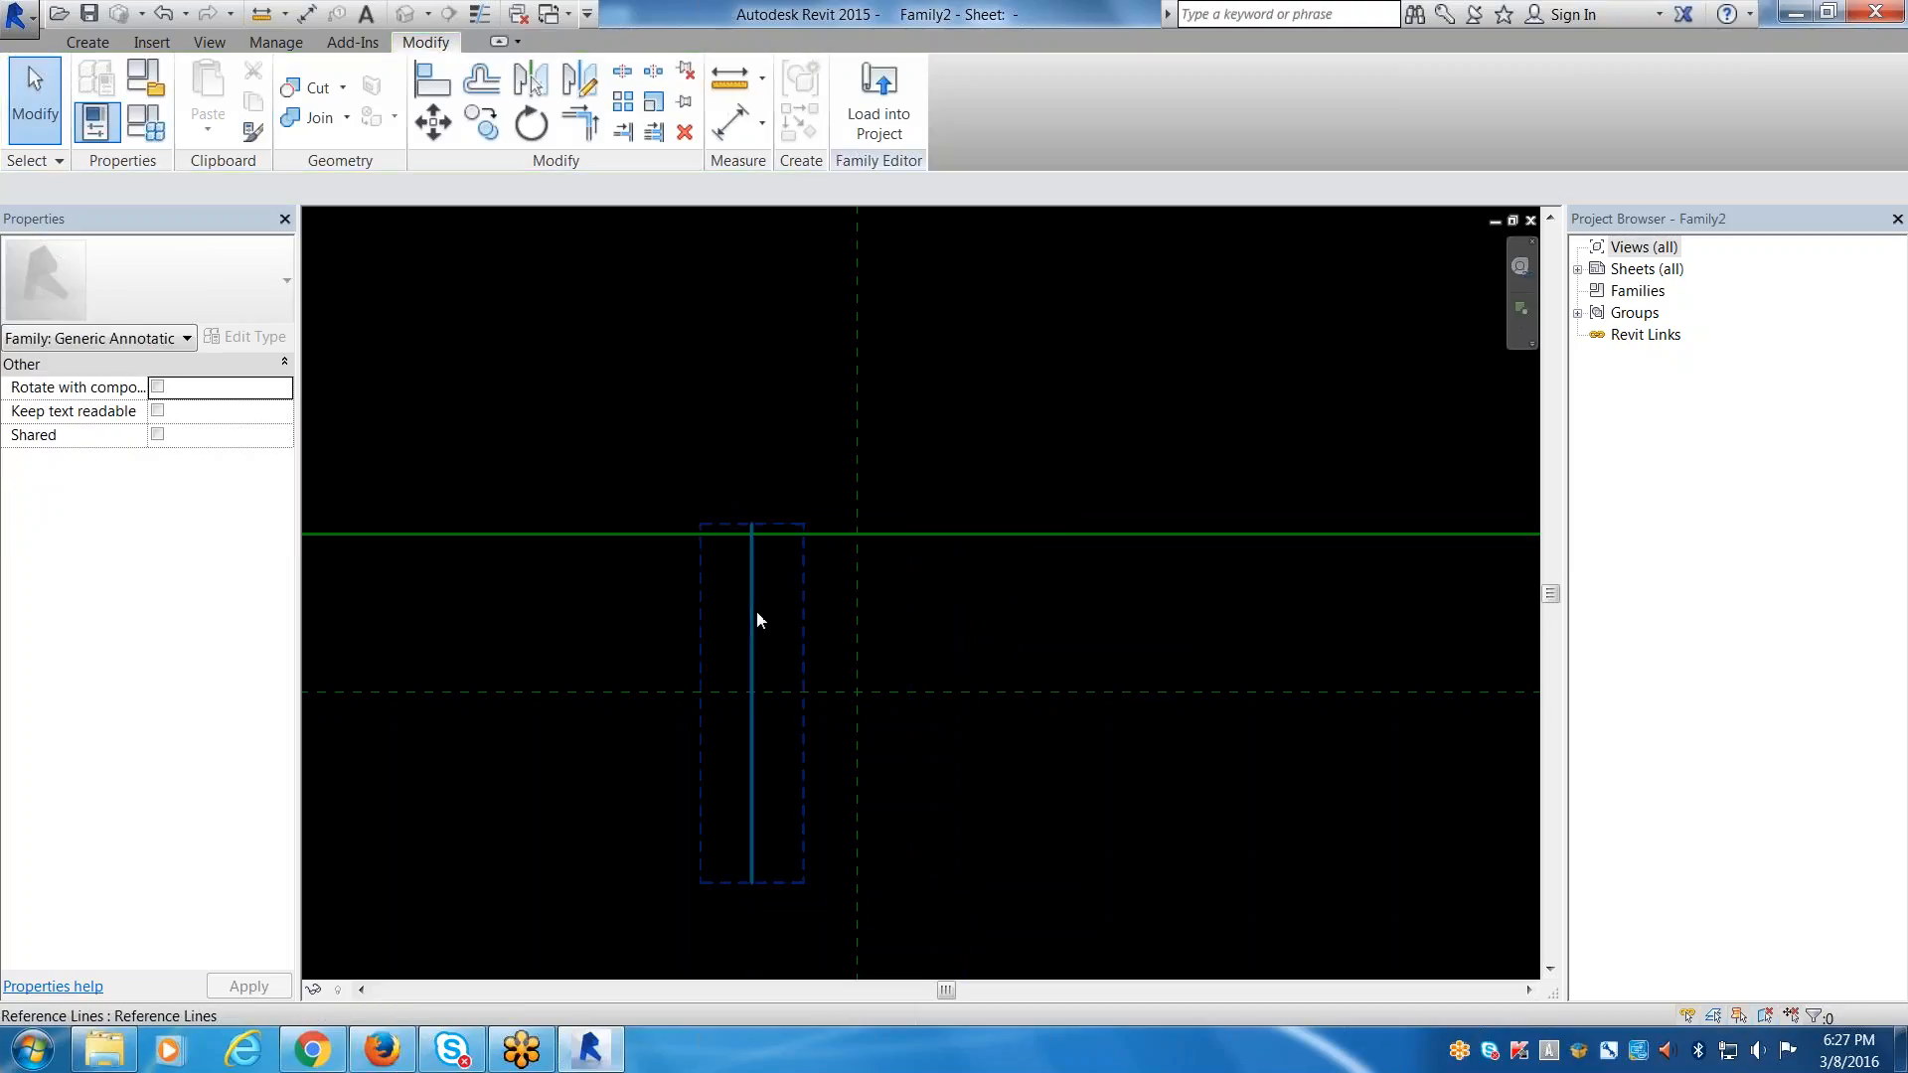
Set the remaining vertical reference line's distance from the vertical reference plane to 1/32".
left_click(758, 622)
left_click(807, 486)
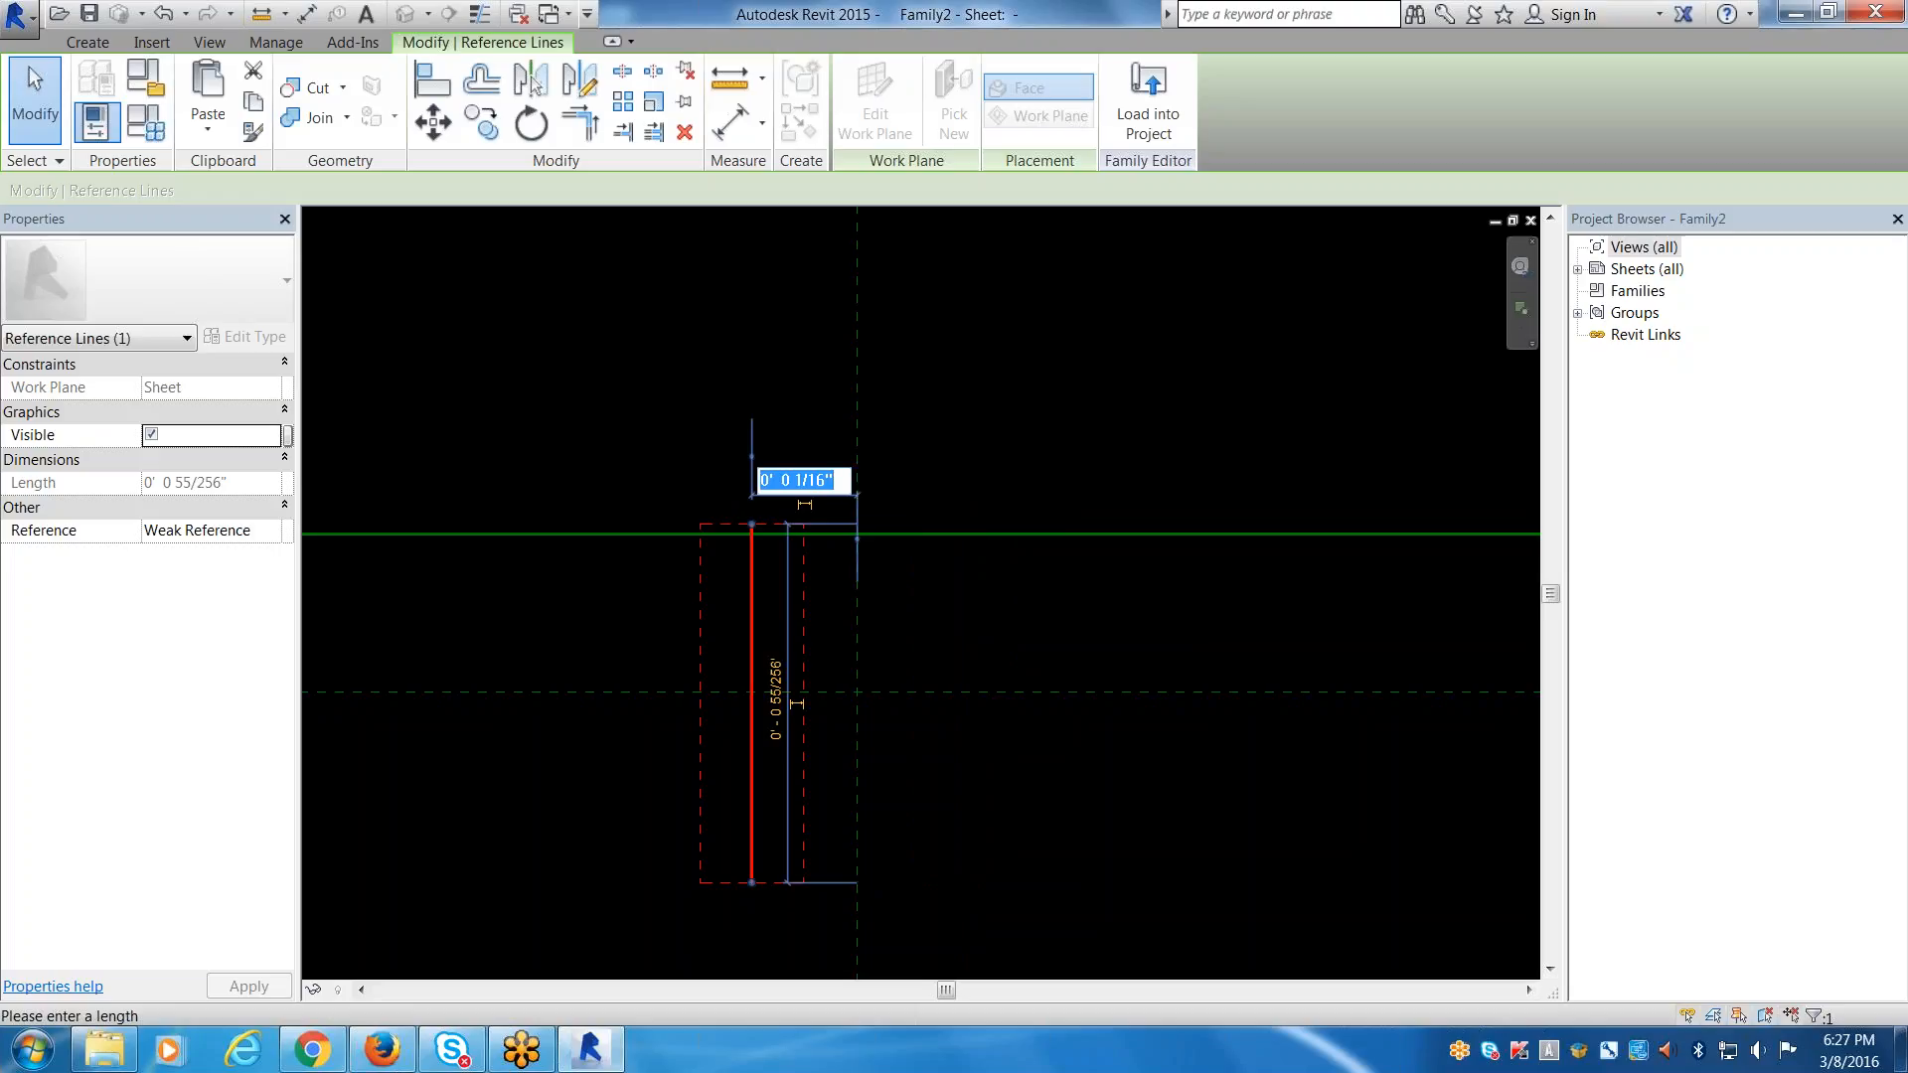
type("1/32")
key("Return")
key("Escape")
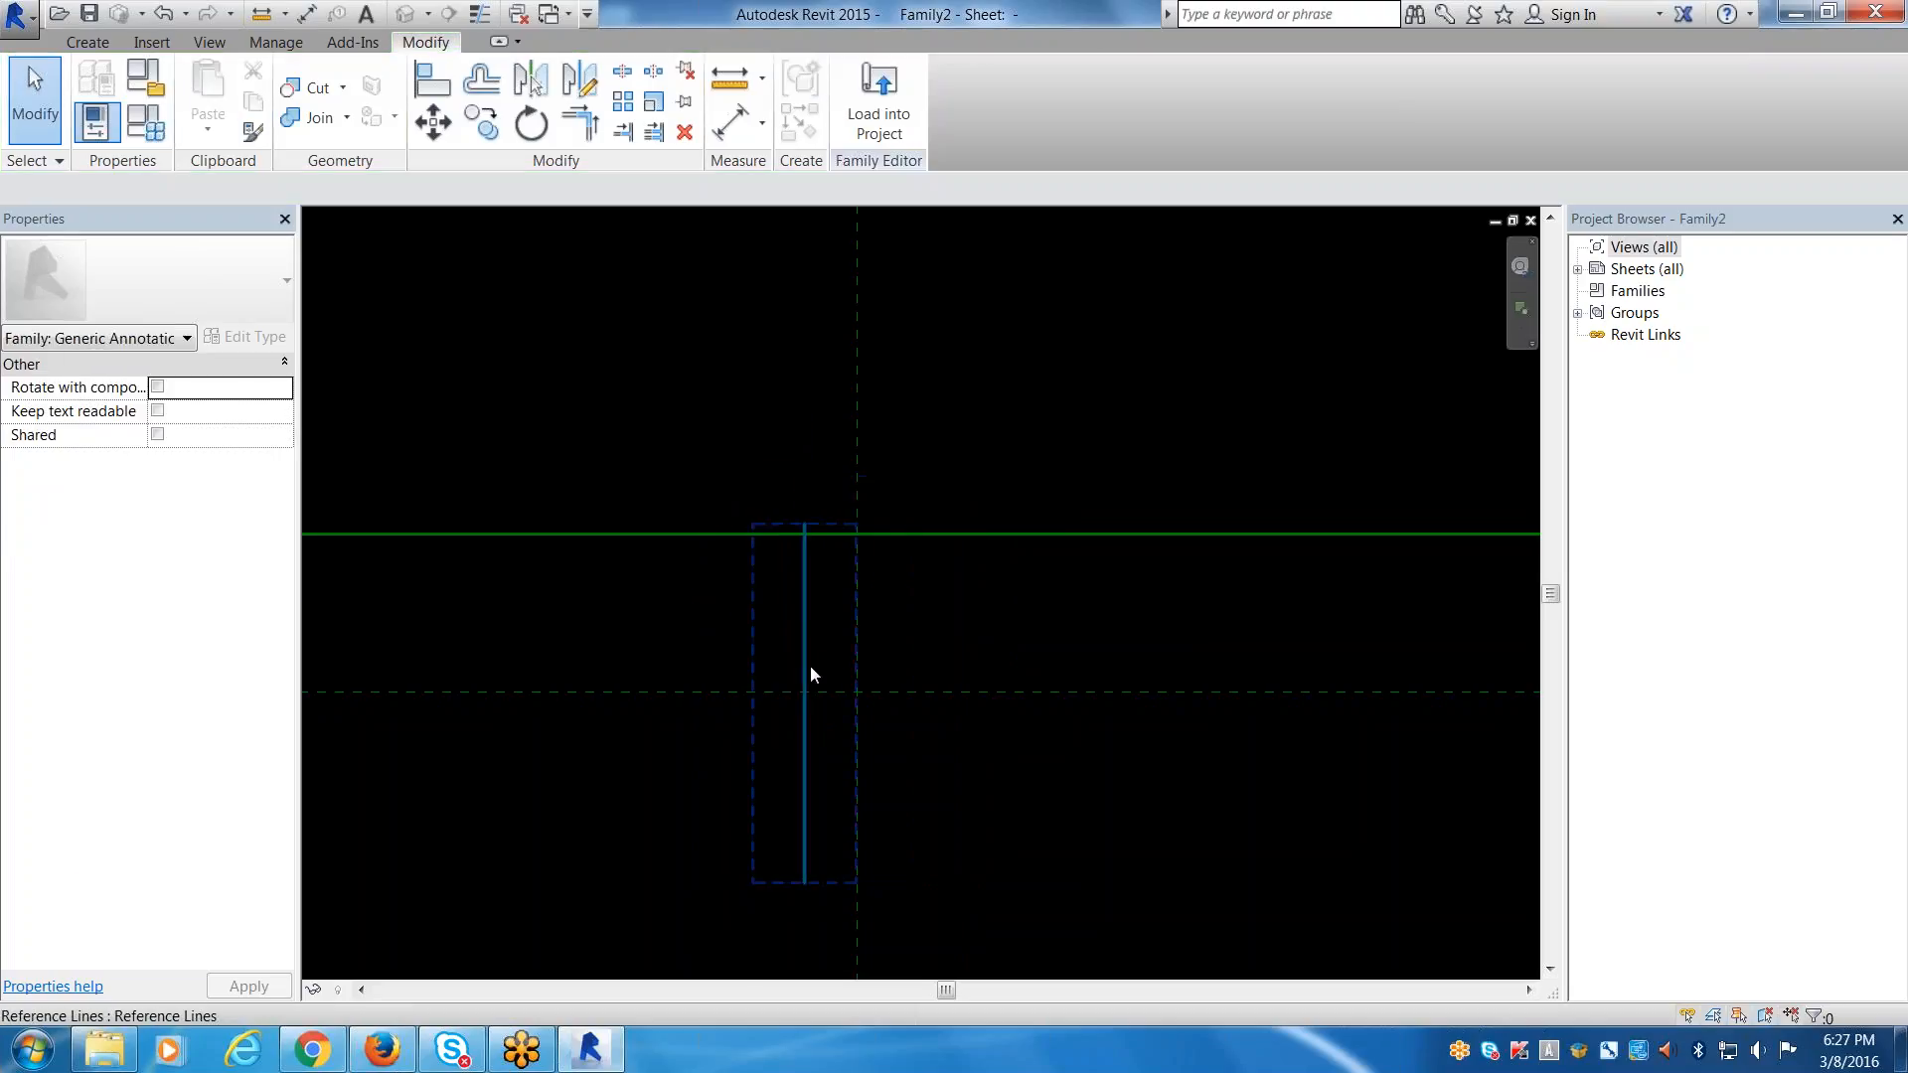
Mirror the repositioned reference line about the vertical reference plane, keeping the original.
scroll(807, 636, "up", 2)
left_click(802, 607)
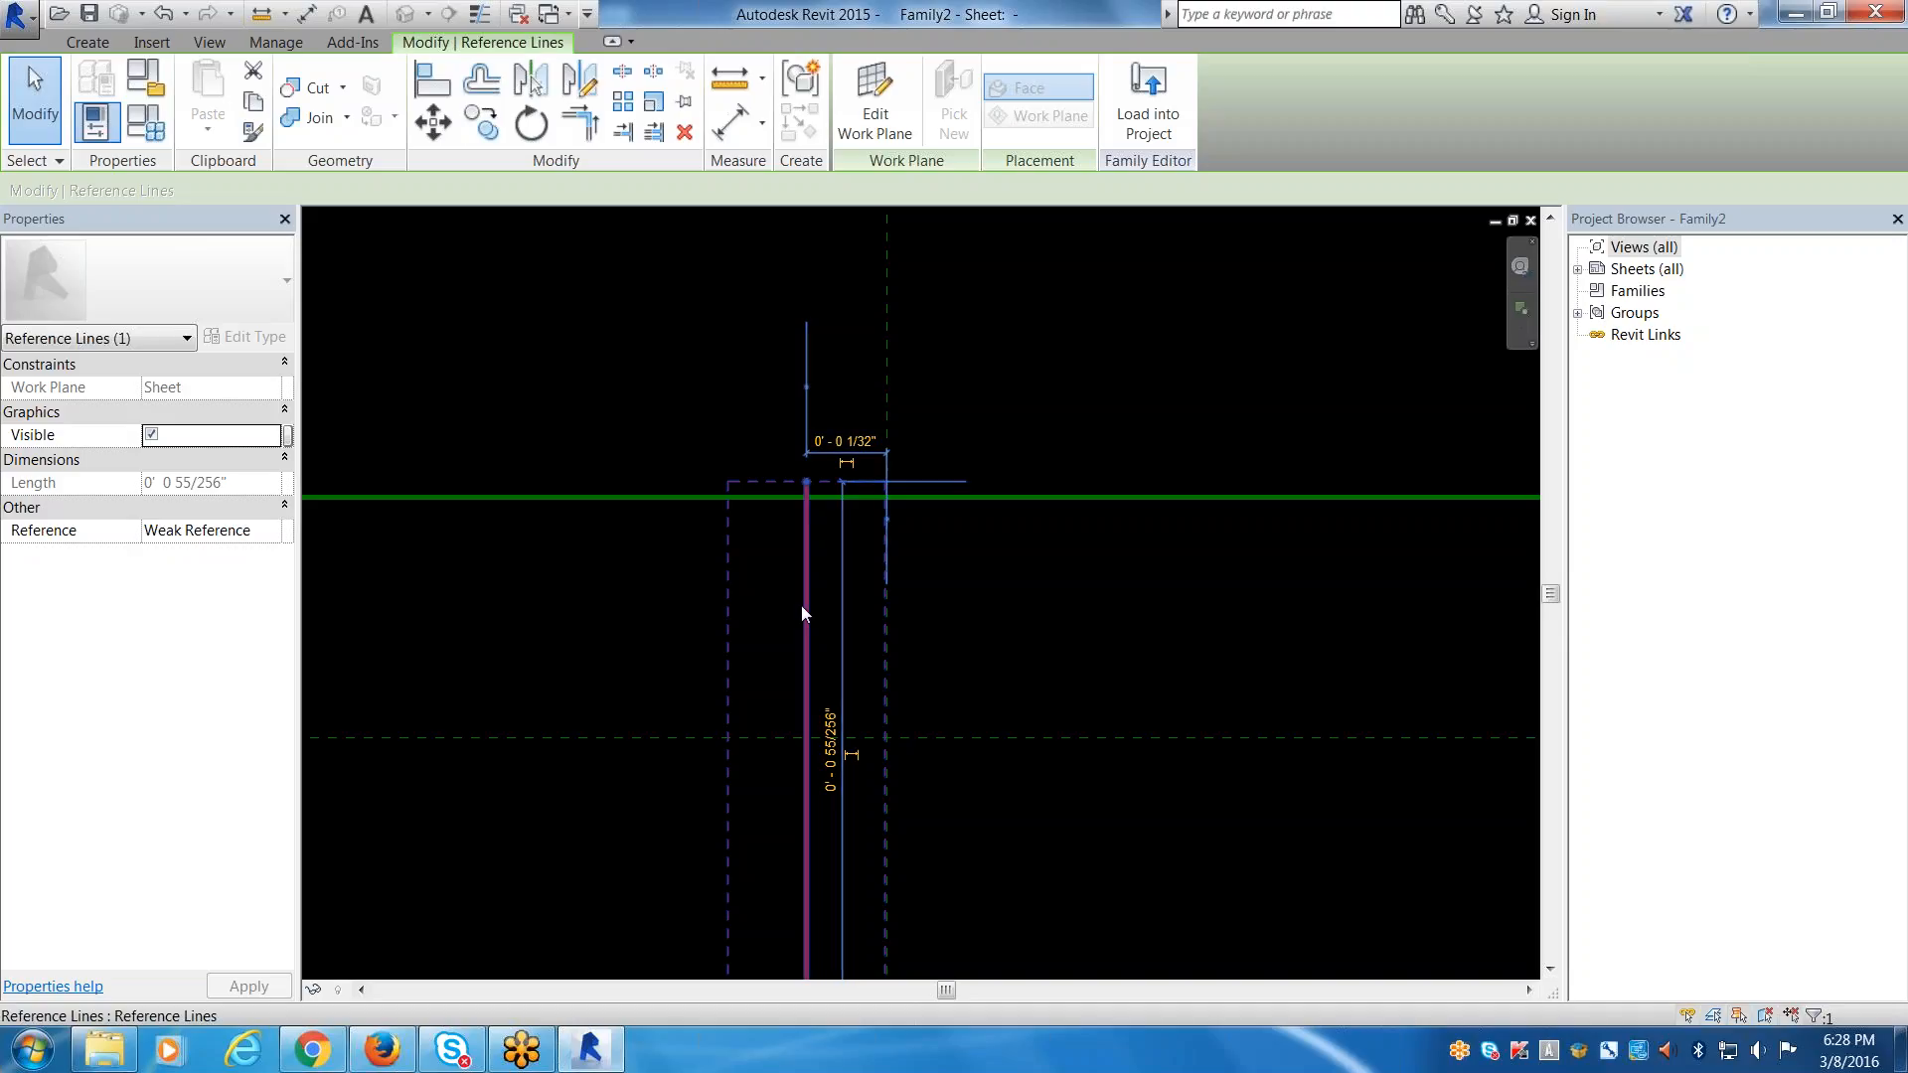
key("m")
key("m")
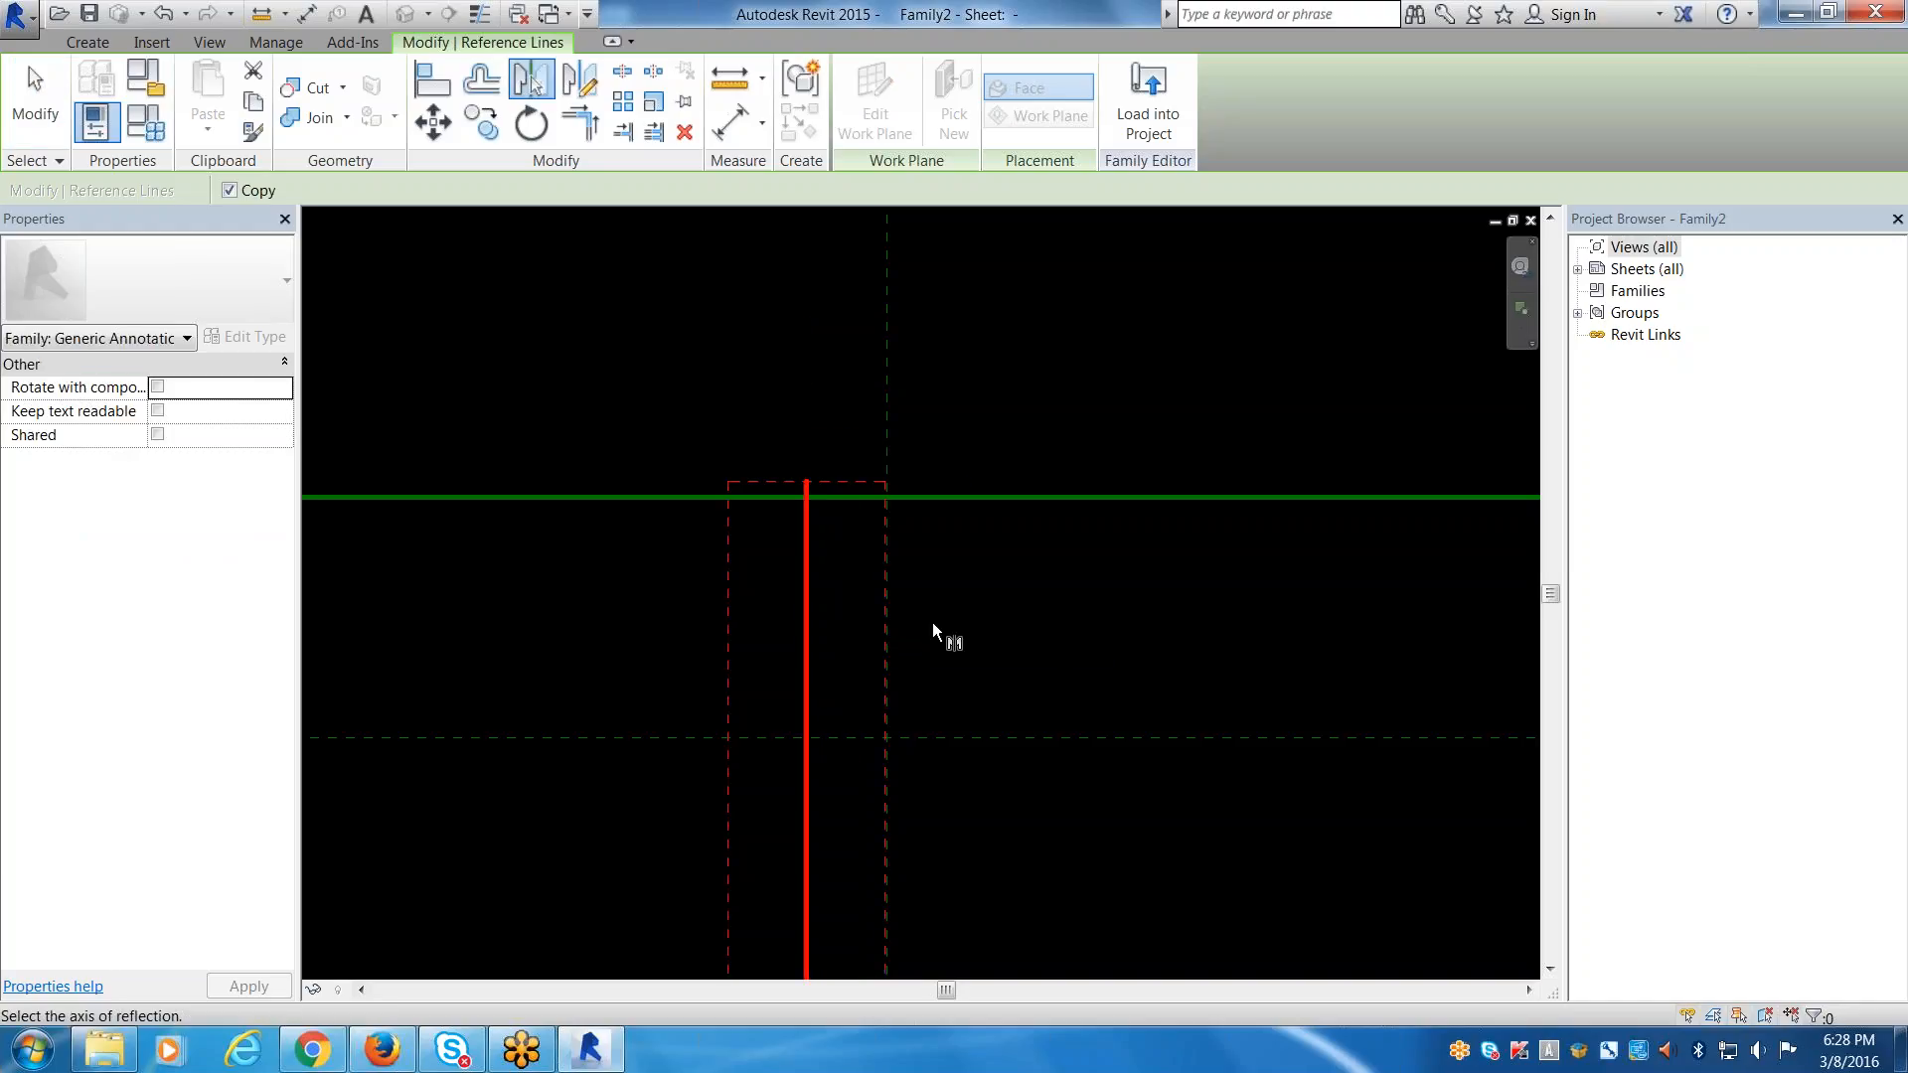
left_click(884, 611)
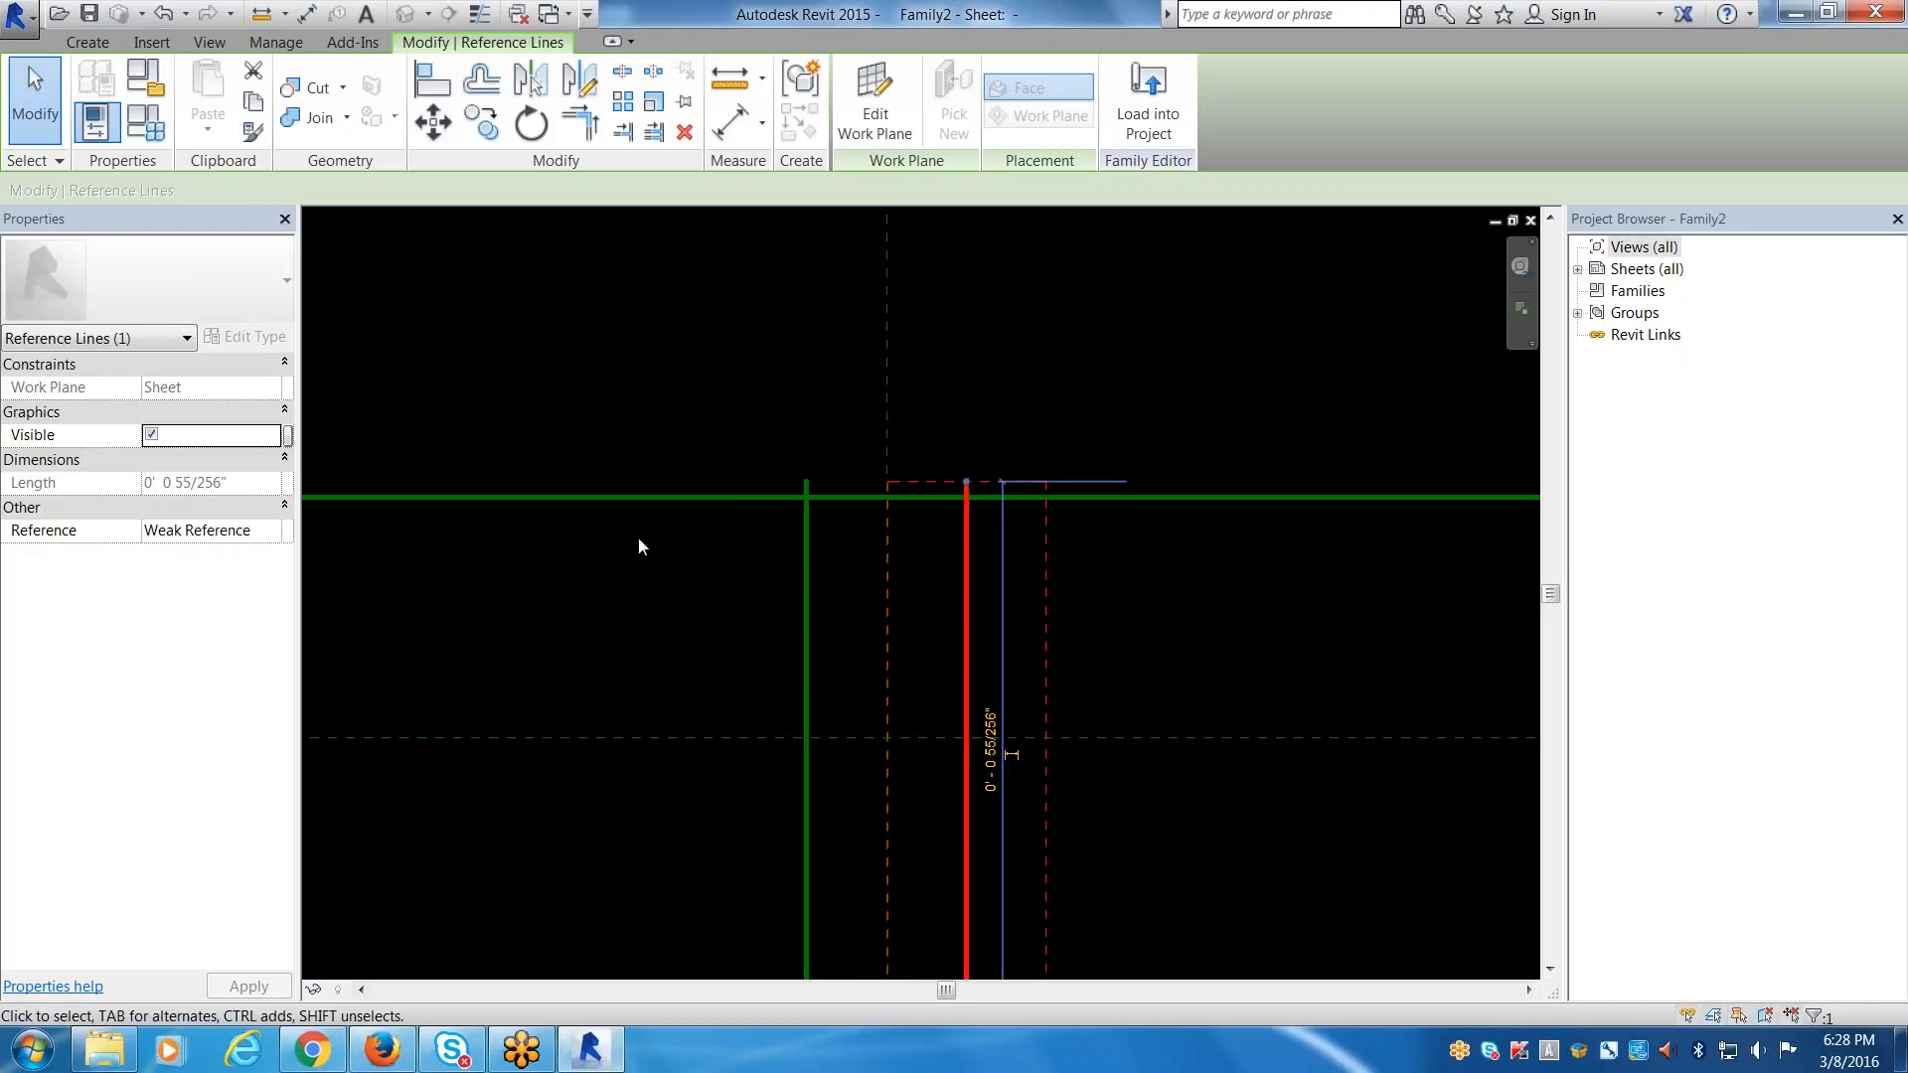
key("Escape")
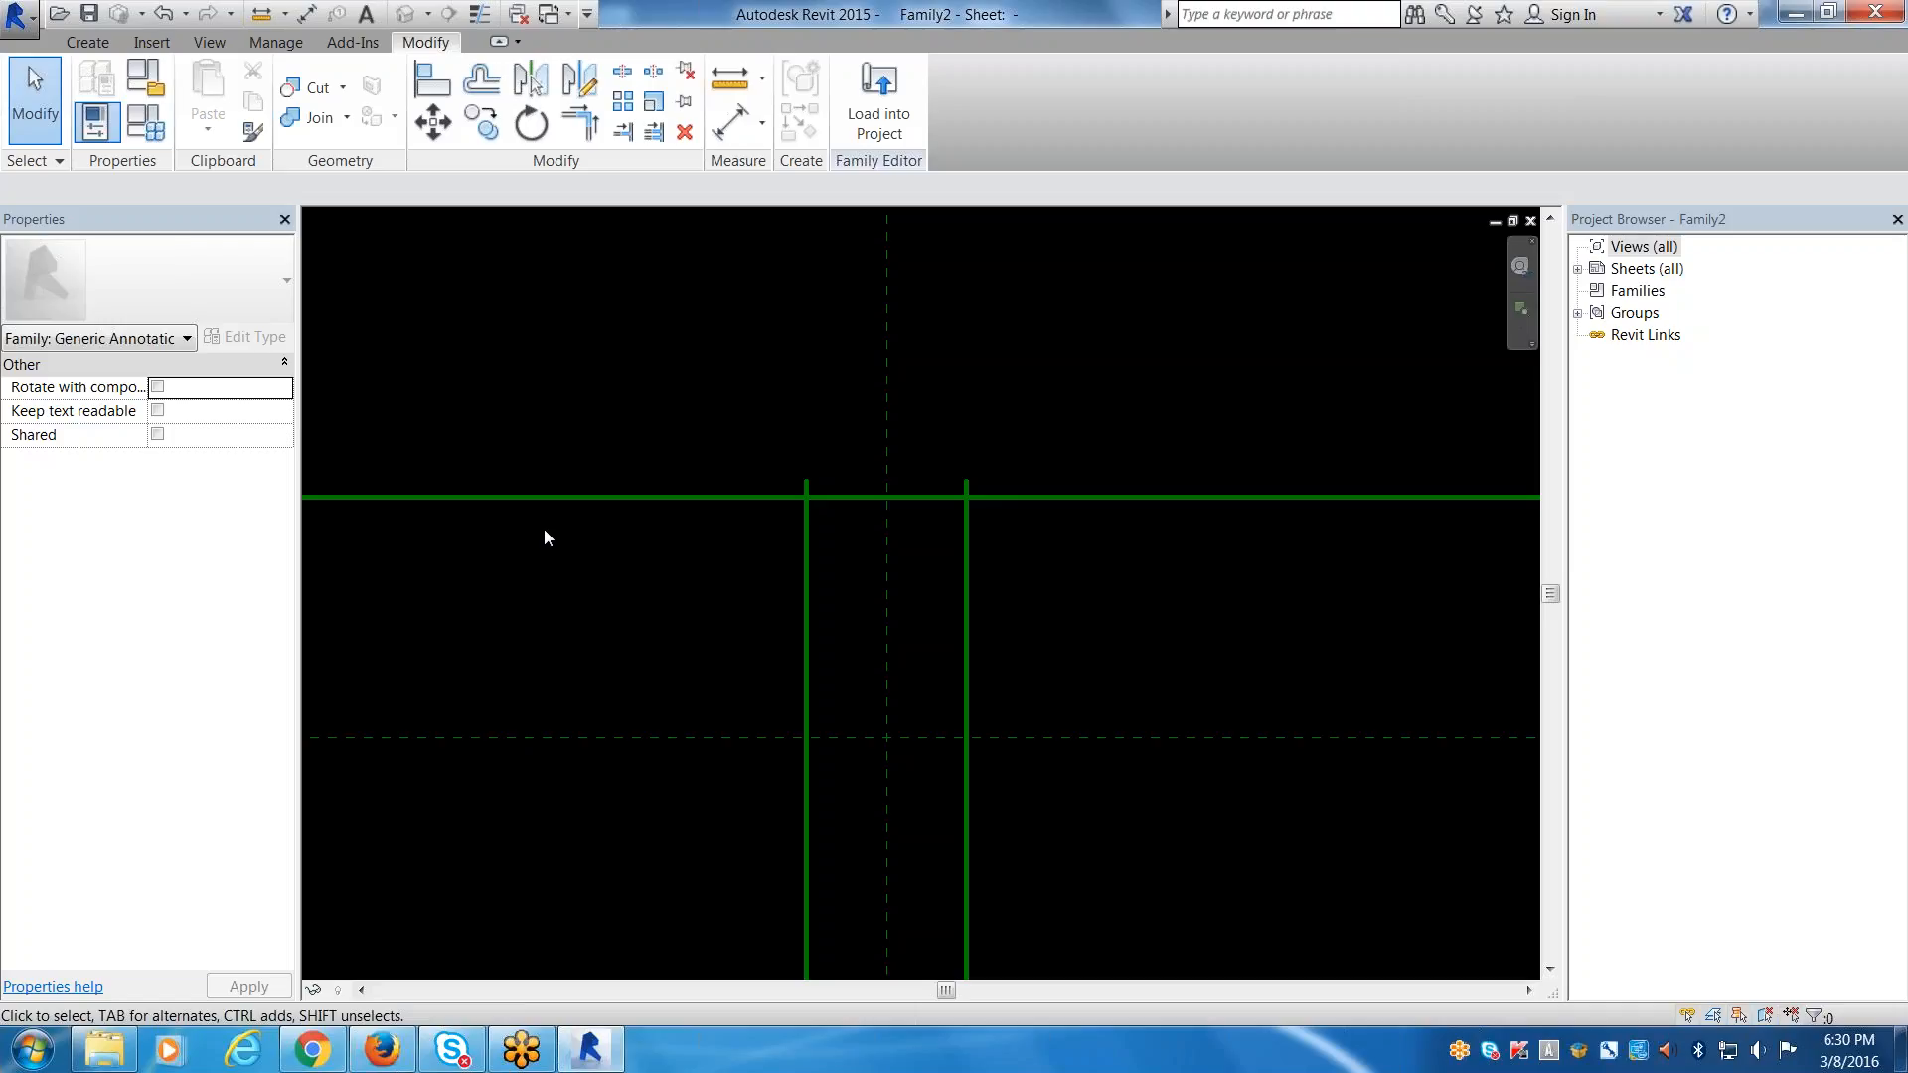
Draw a Generic Annotations line about 3/32" long along the left reference line, from the horizontal reference plane up to the horizontal reference line.
left_click(107, 45)
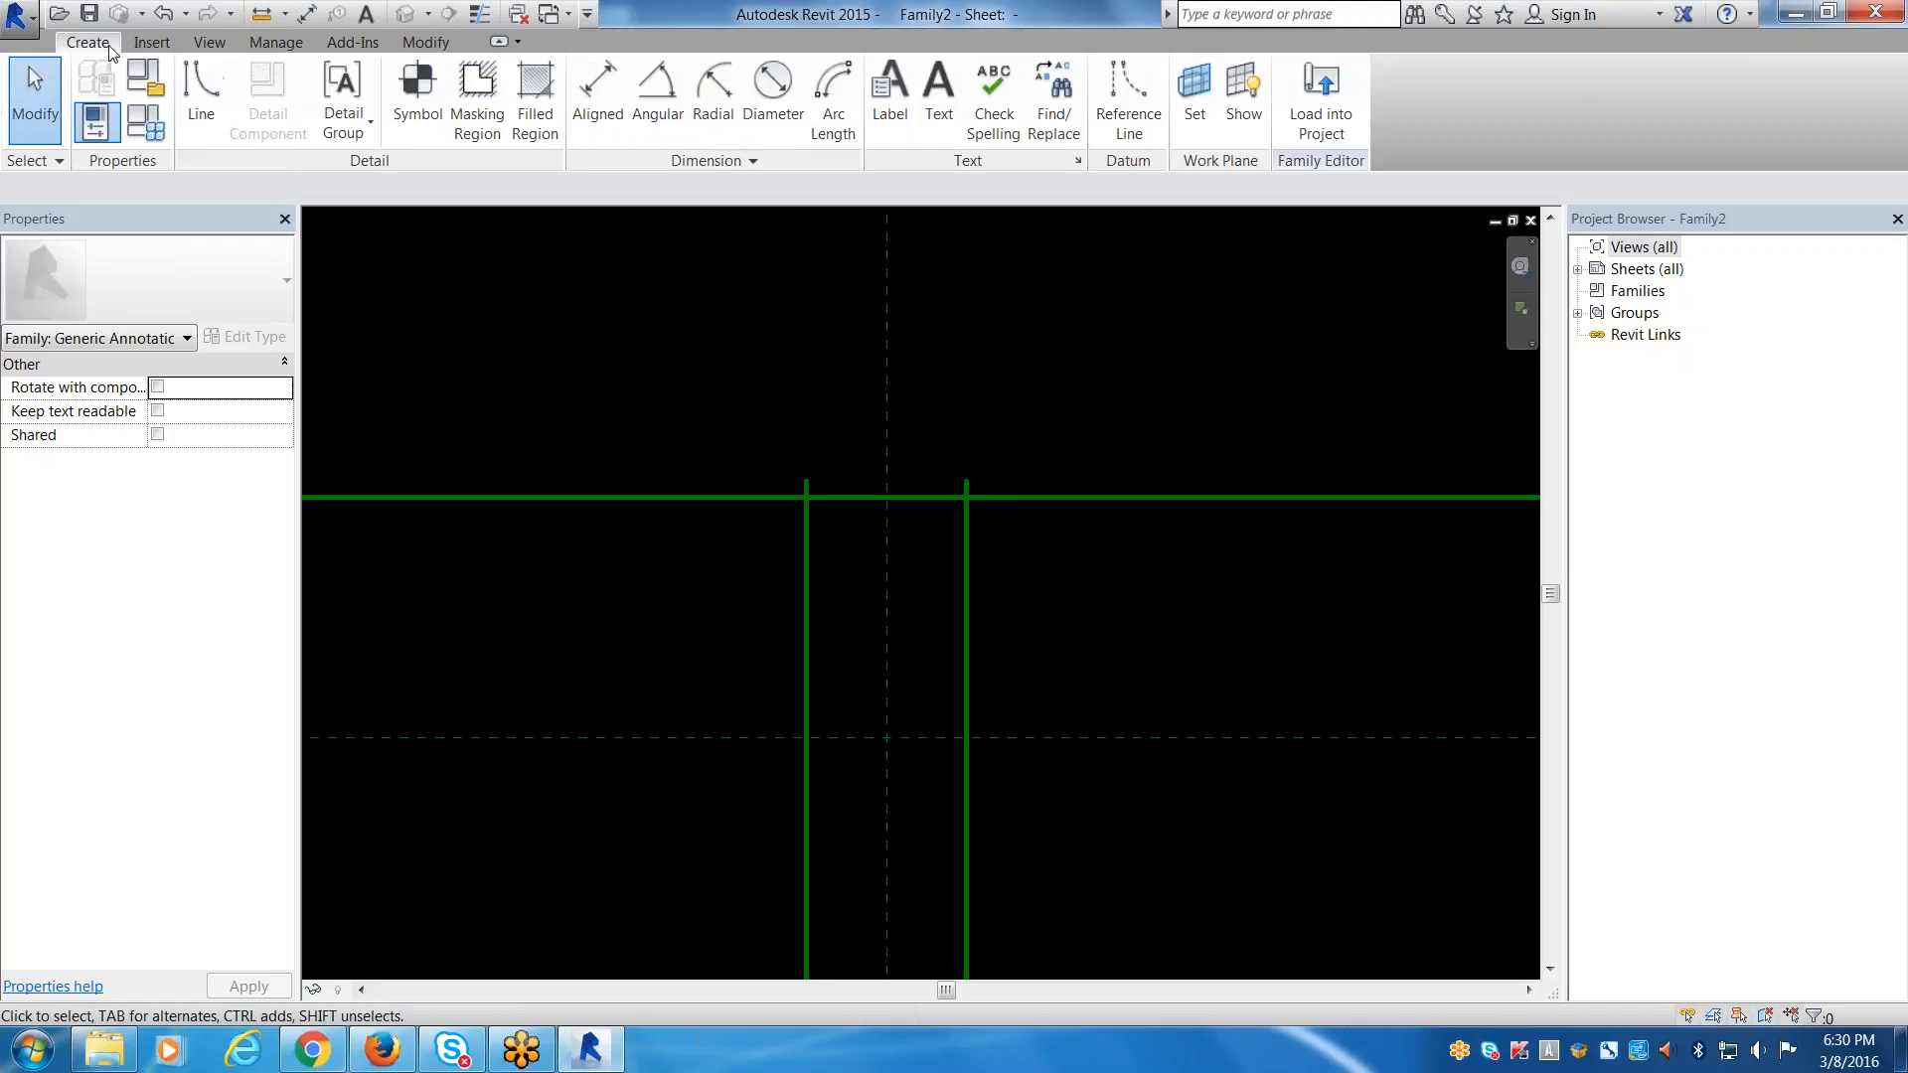
left_click(199, 87)
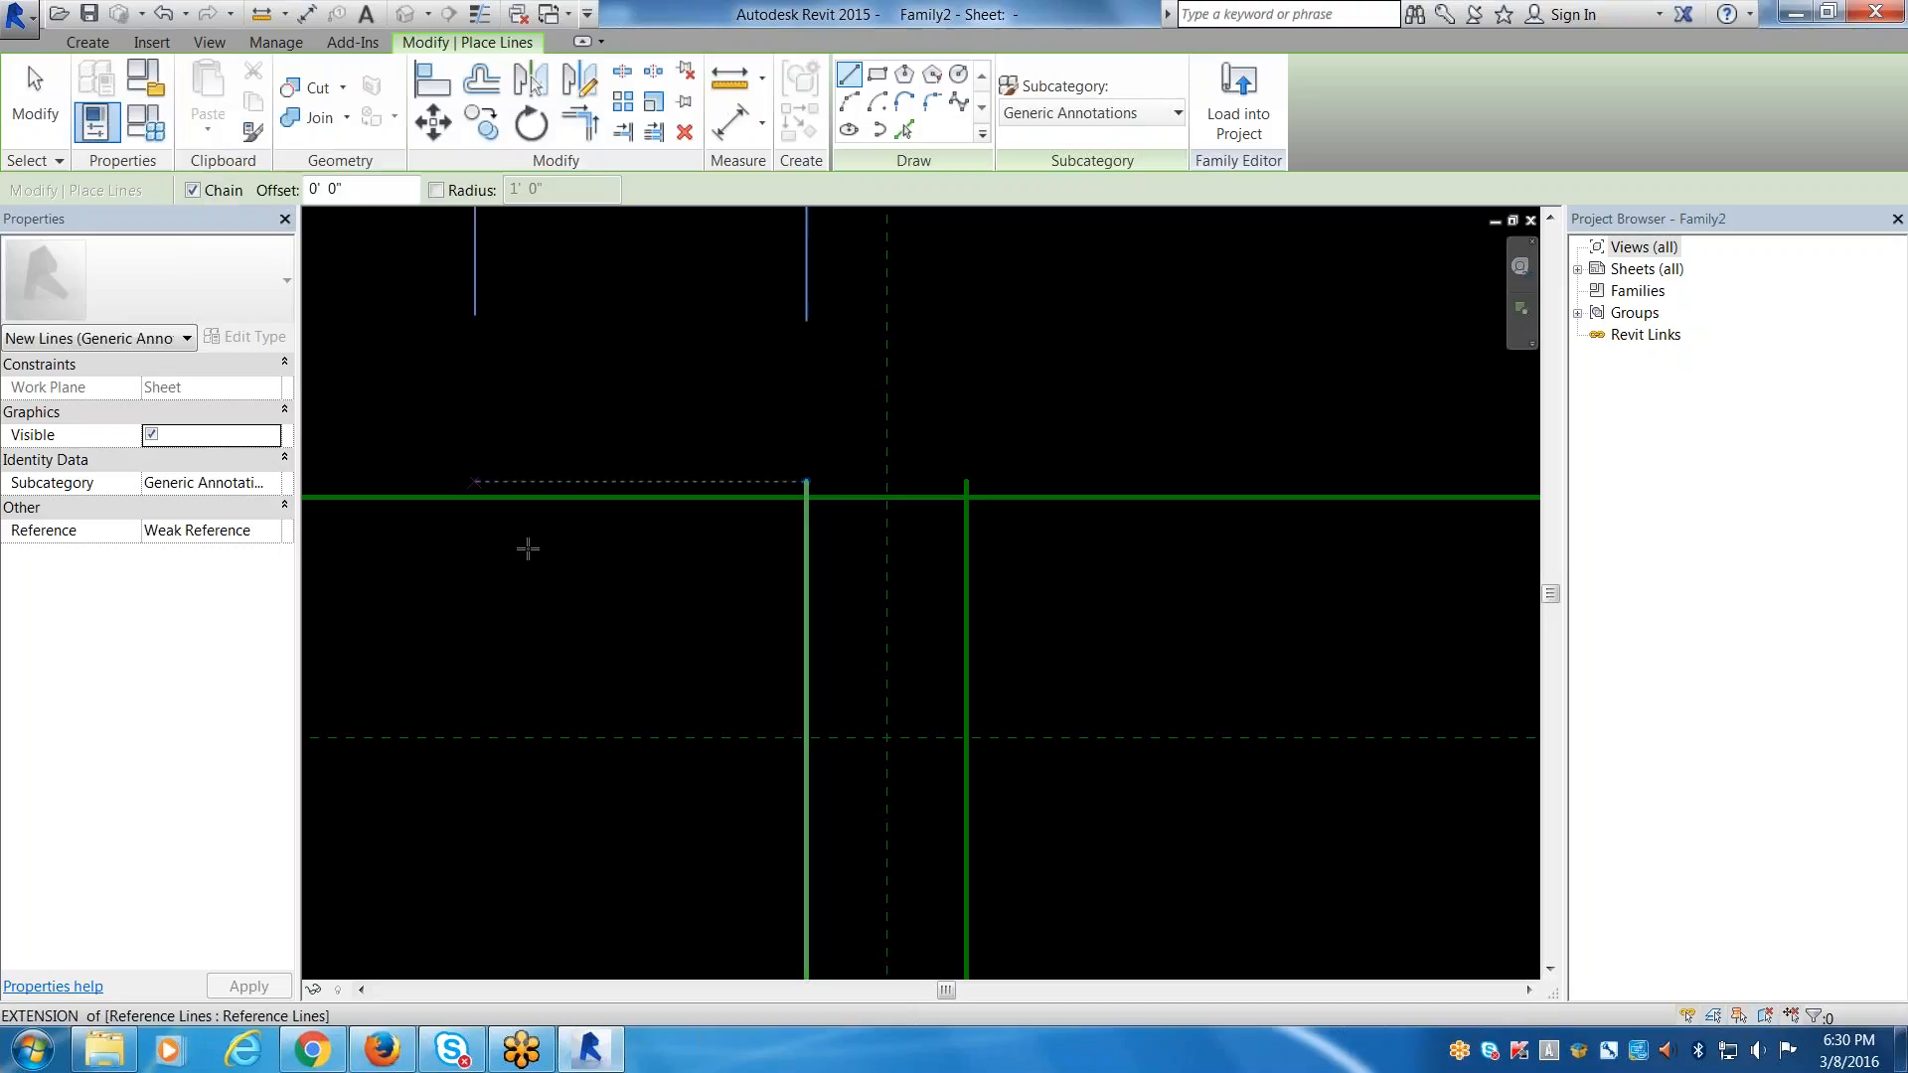
left_click(805, 737)
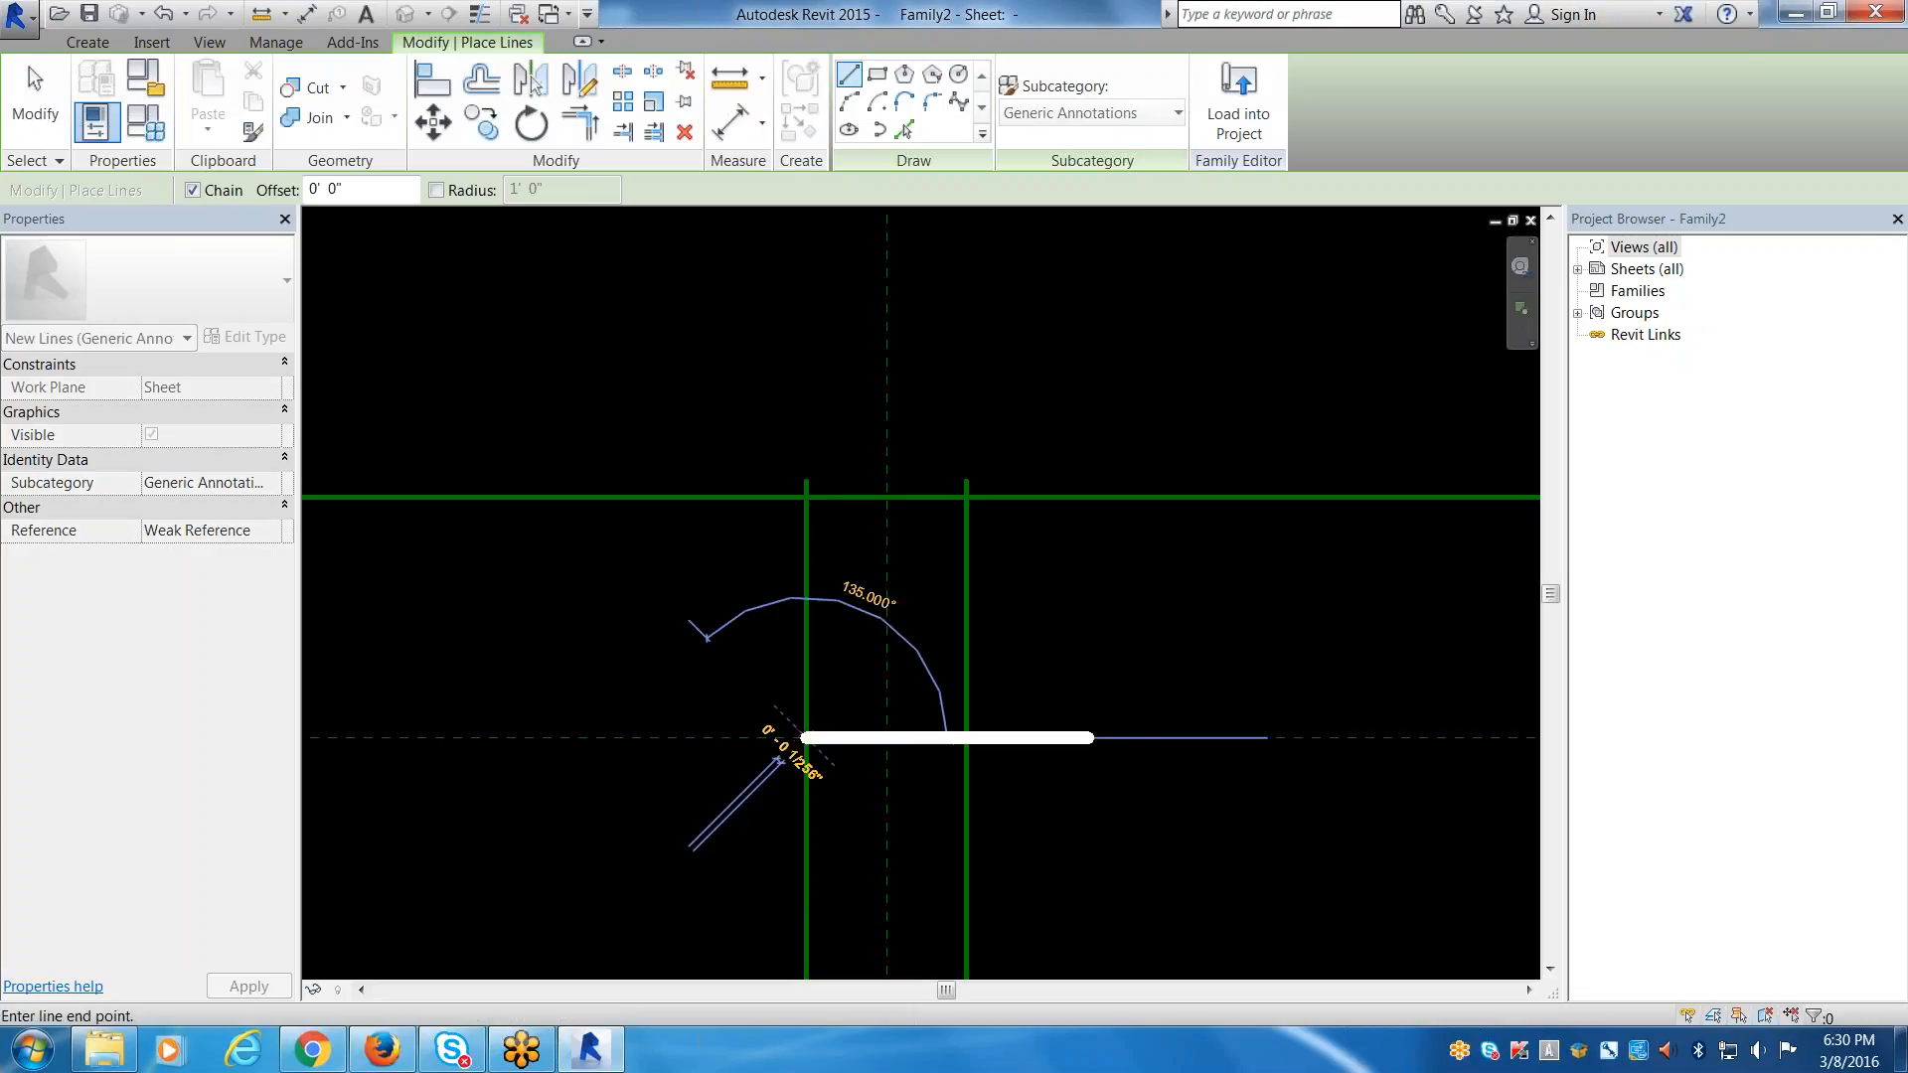
left_click(806, 497)
key("Escape")
key("Escape")
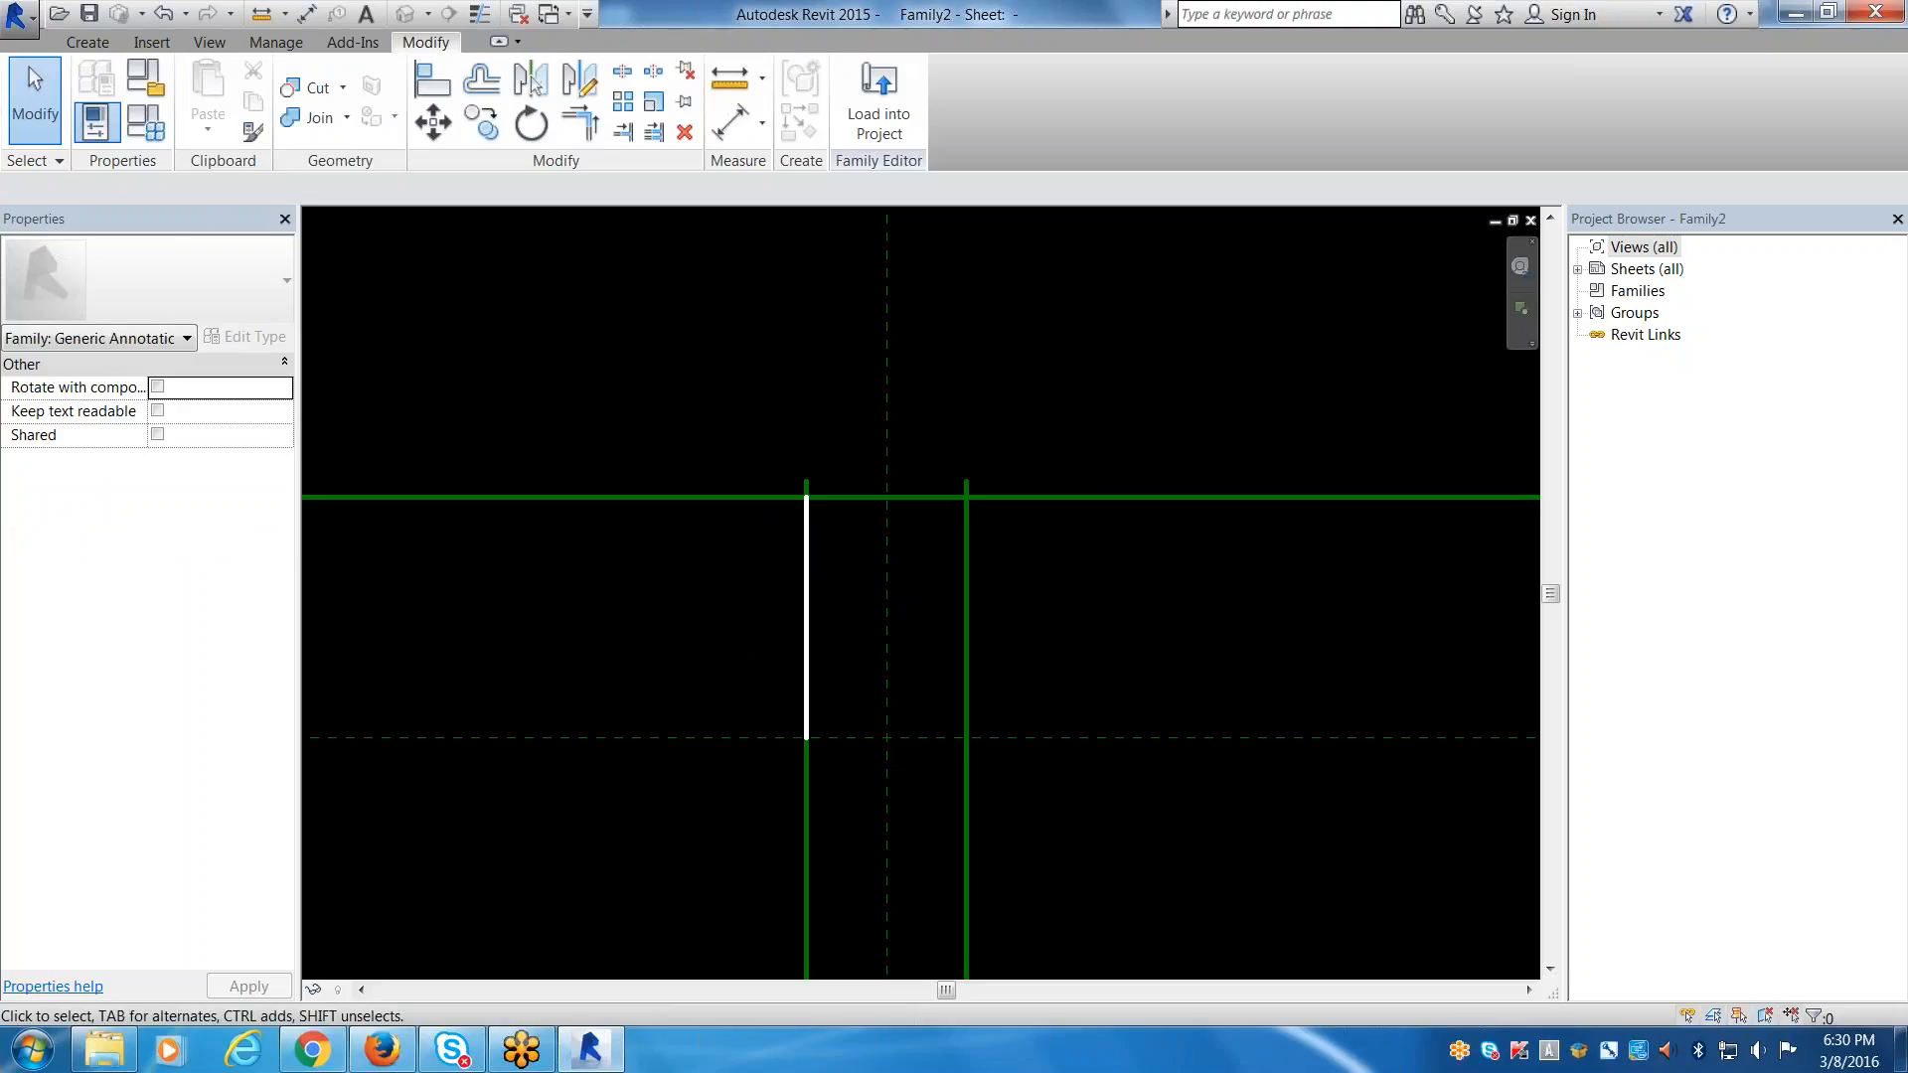
Mirror the new annotation line about the vertical reference plane onto the right reference line.
left_click(809, 611)
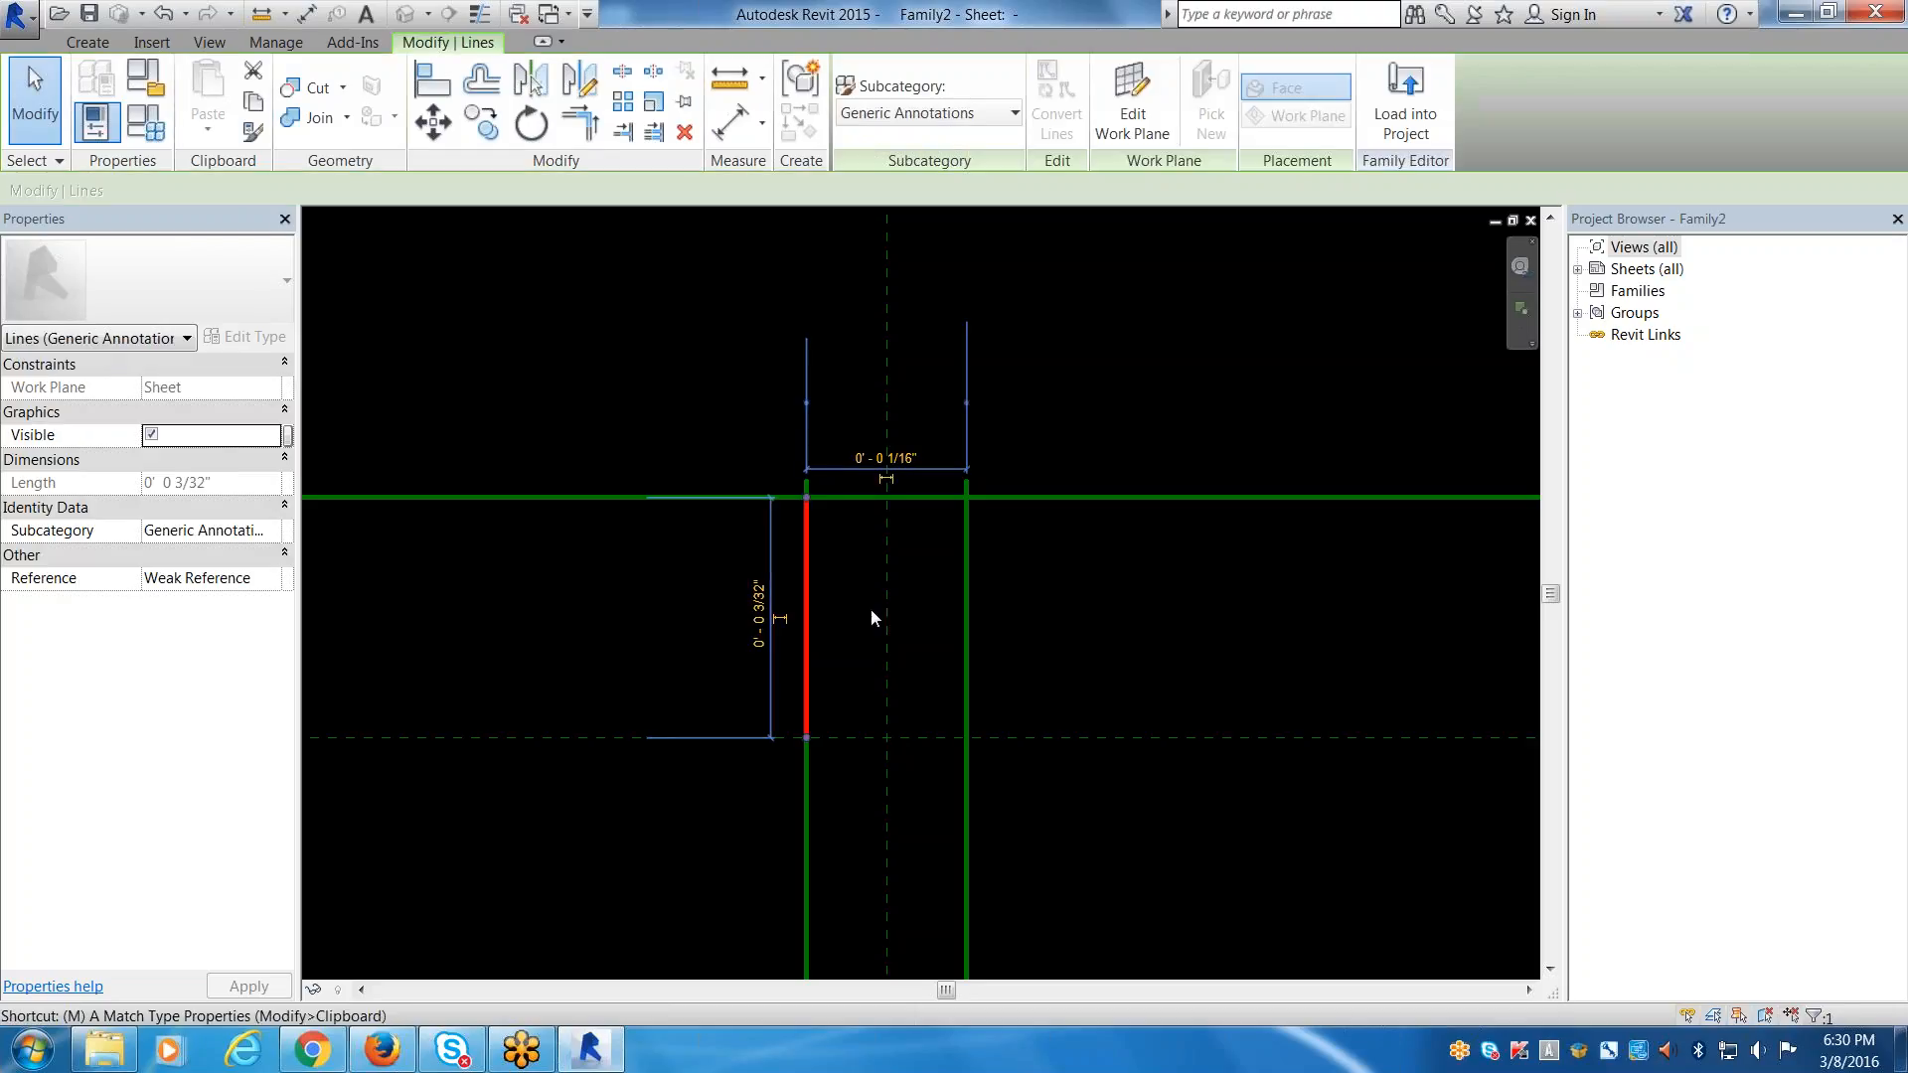
key("m")
key("m")
left_click(884, 690)
key("Escape")
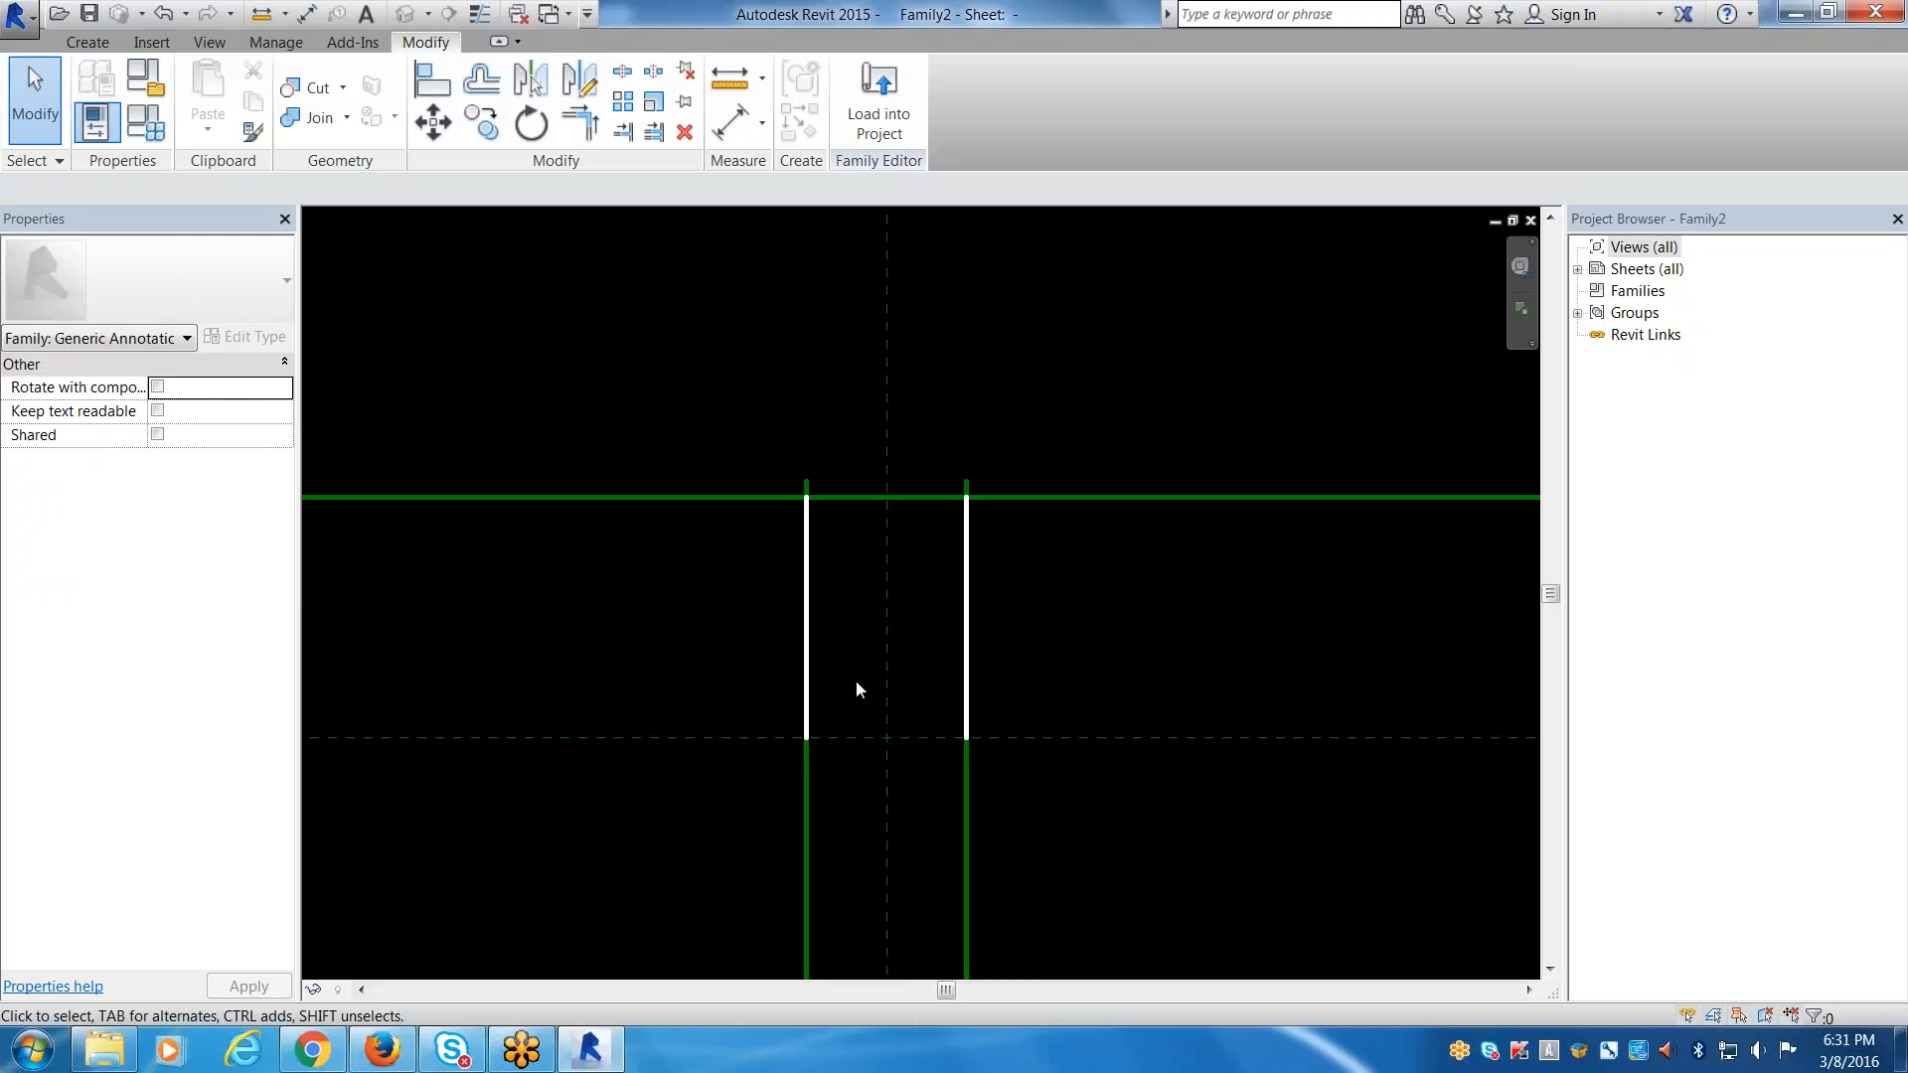
scroll(858, 689, "down", 6)
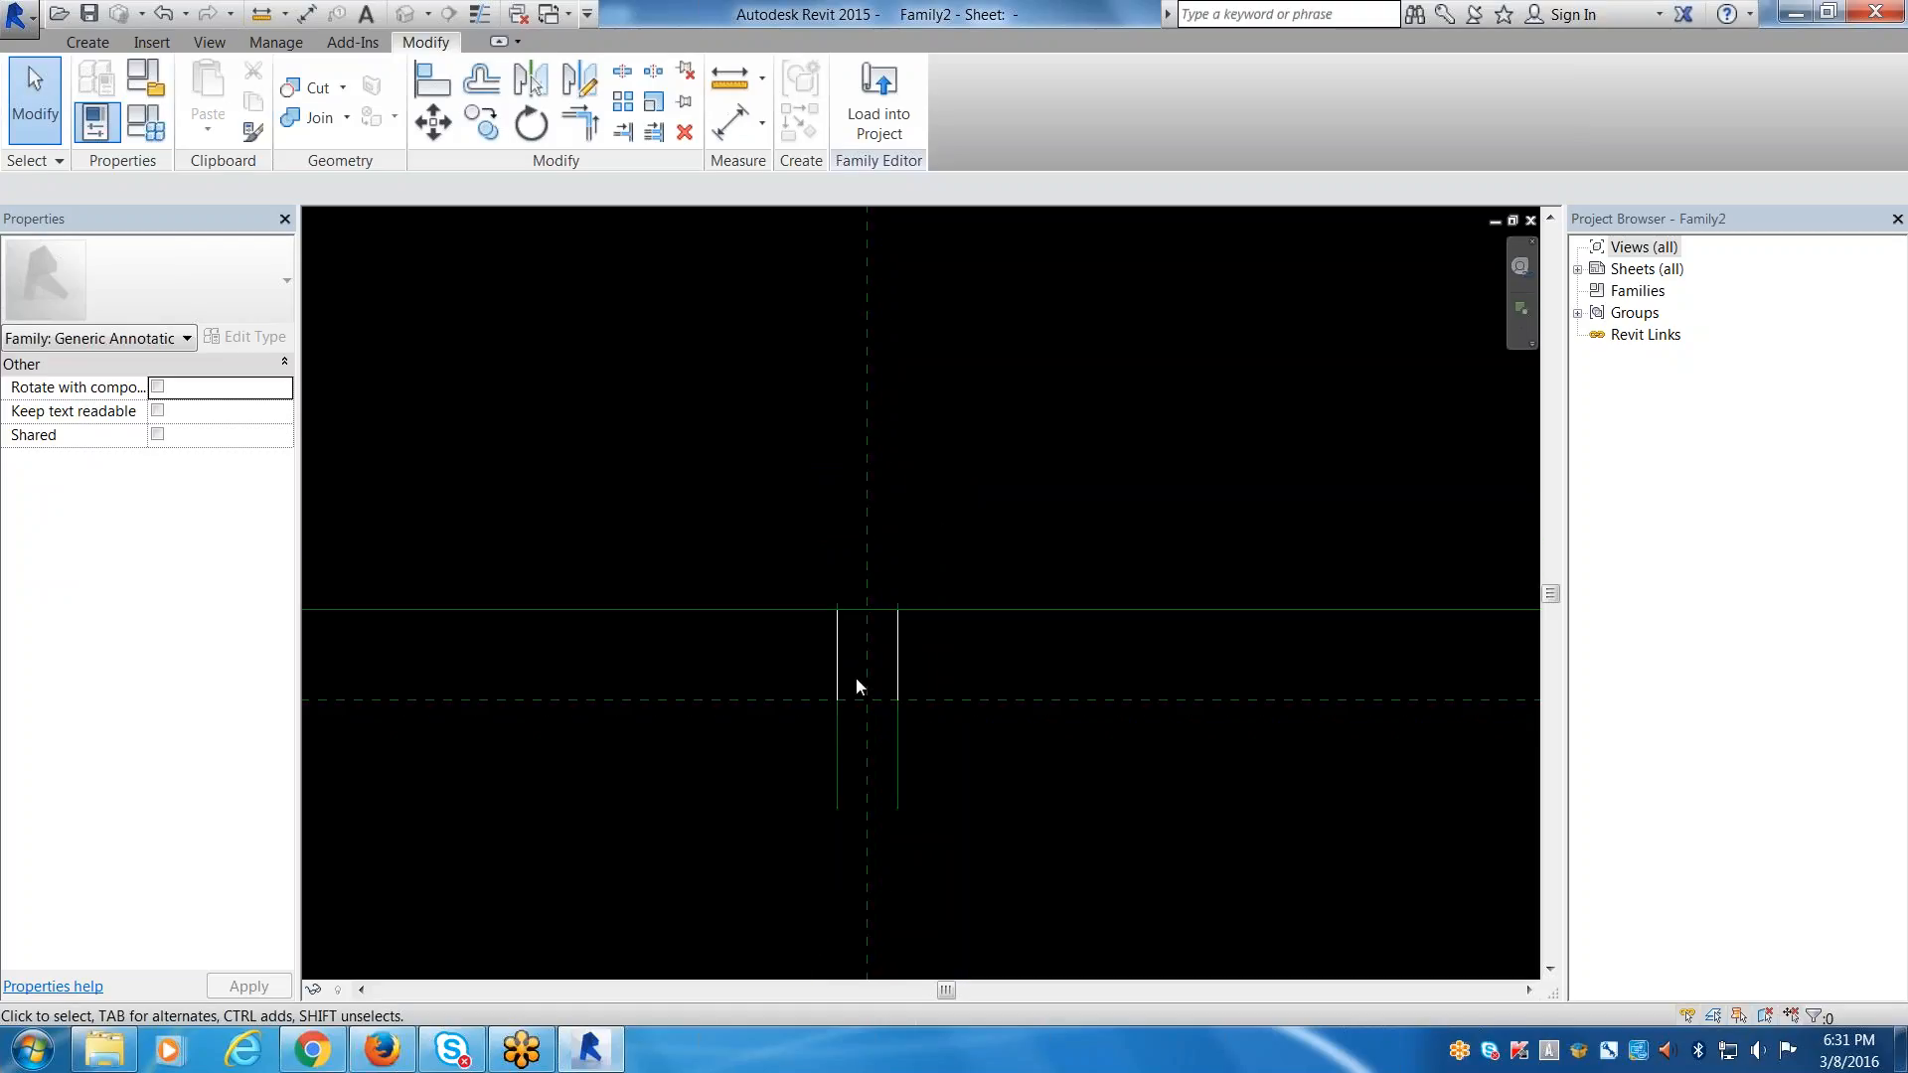
scroll(856, 677, "up", 6)
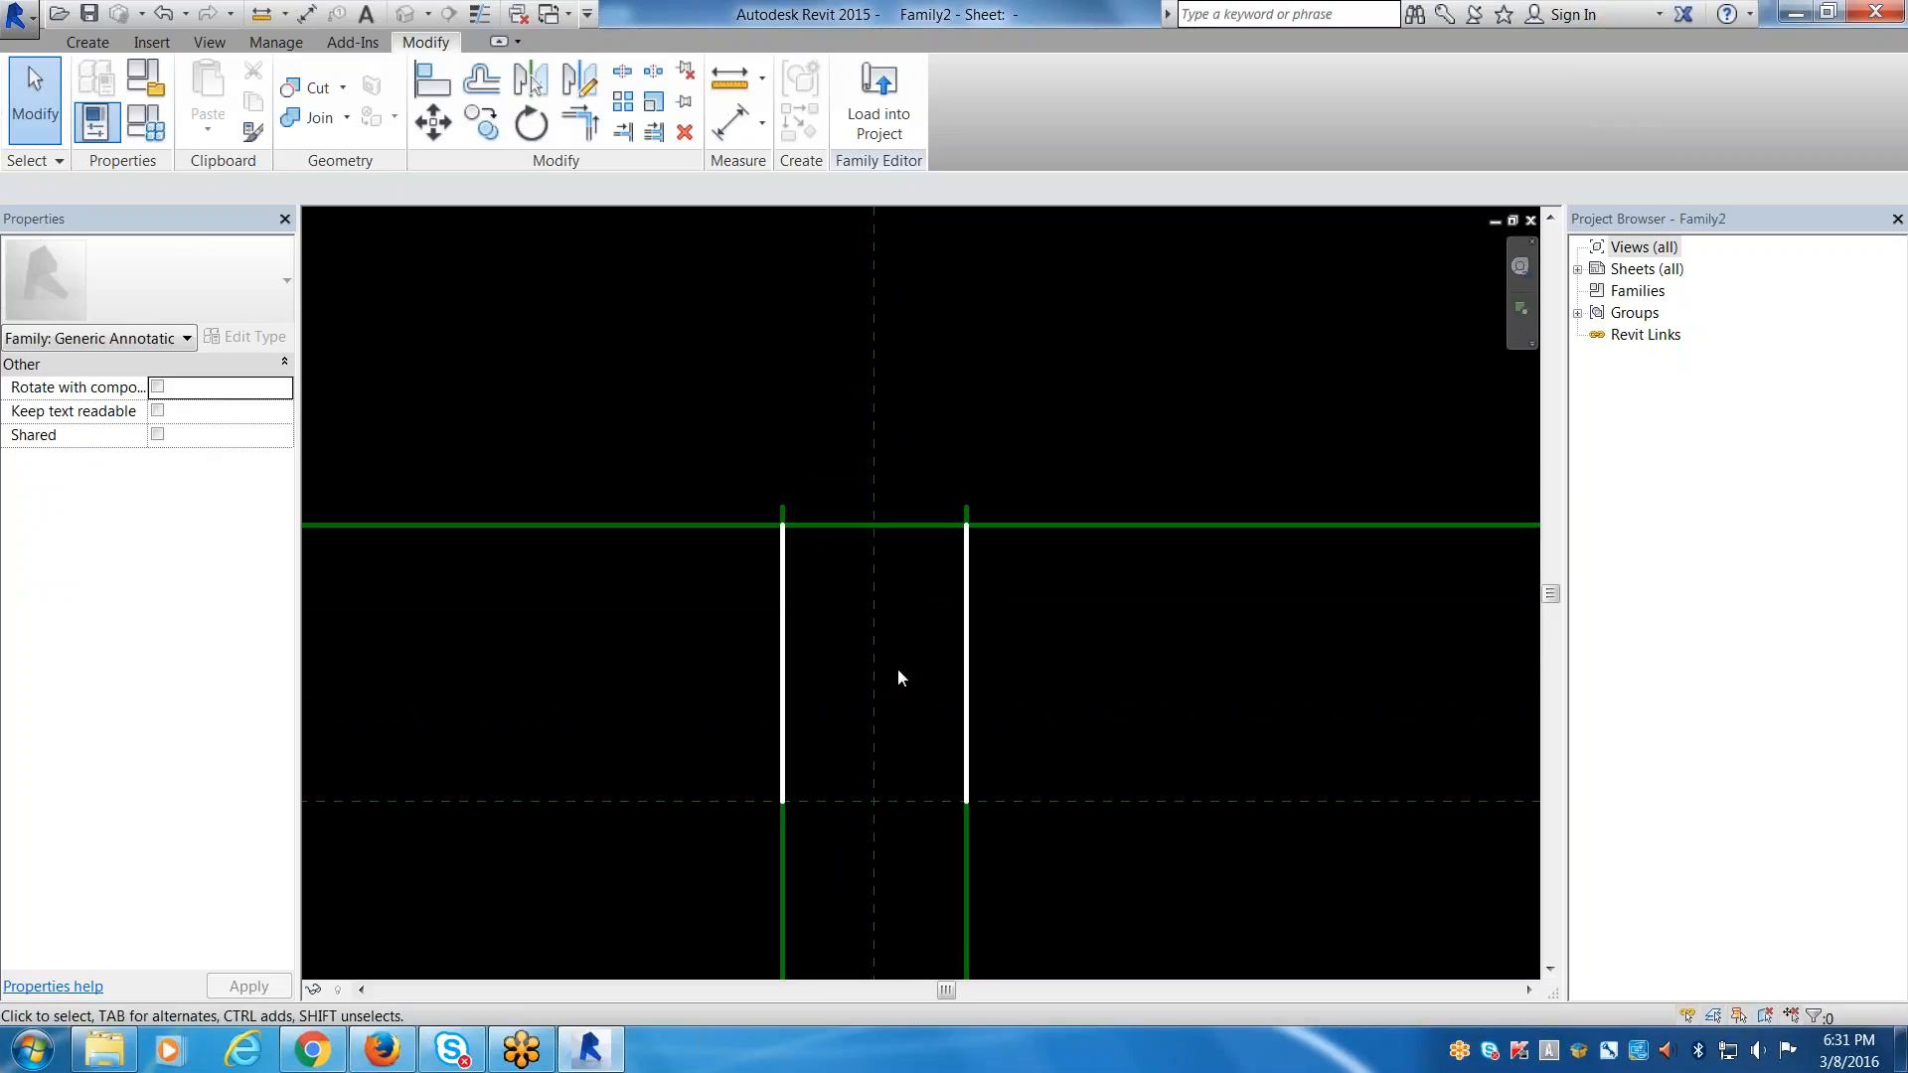
Draw a circle with a radius of about 15/256", centred on the vertical reference plane just below the horizontal reference line.
left_click(108, 43)
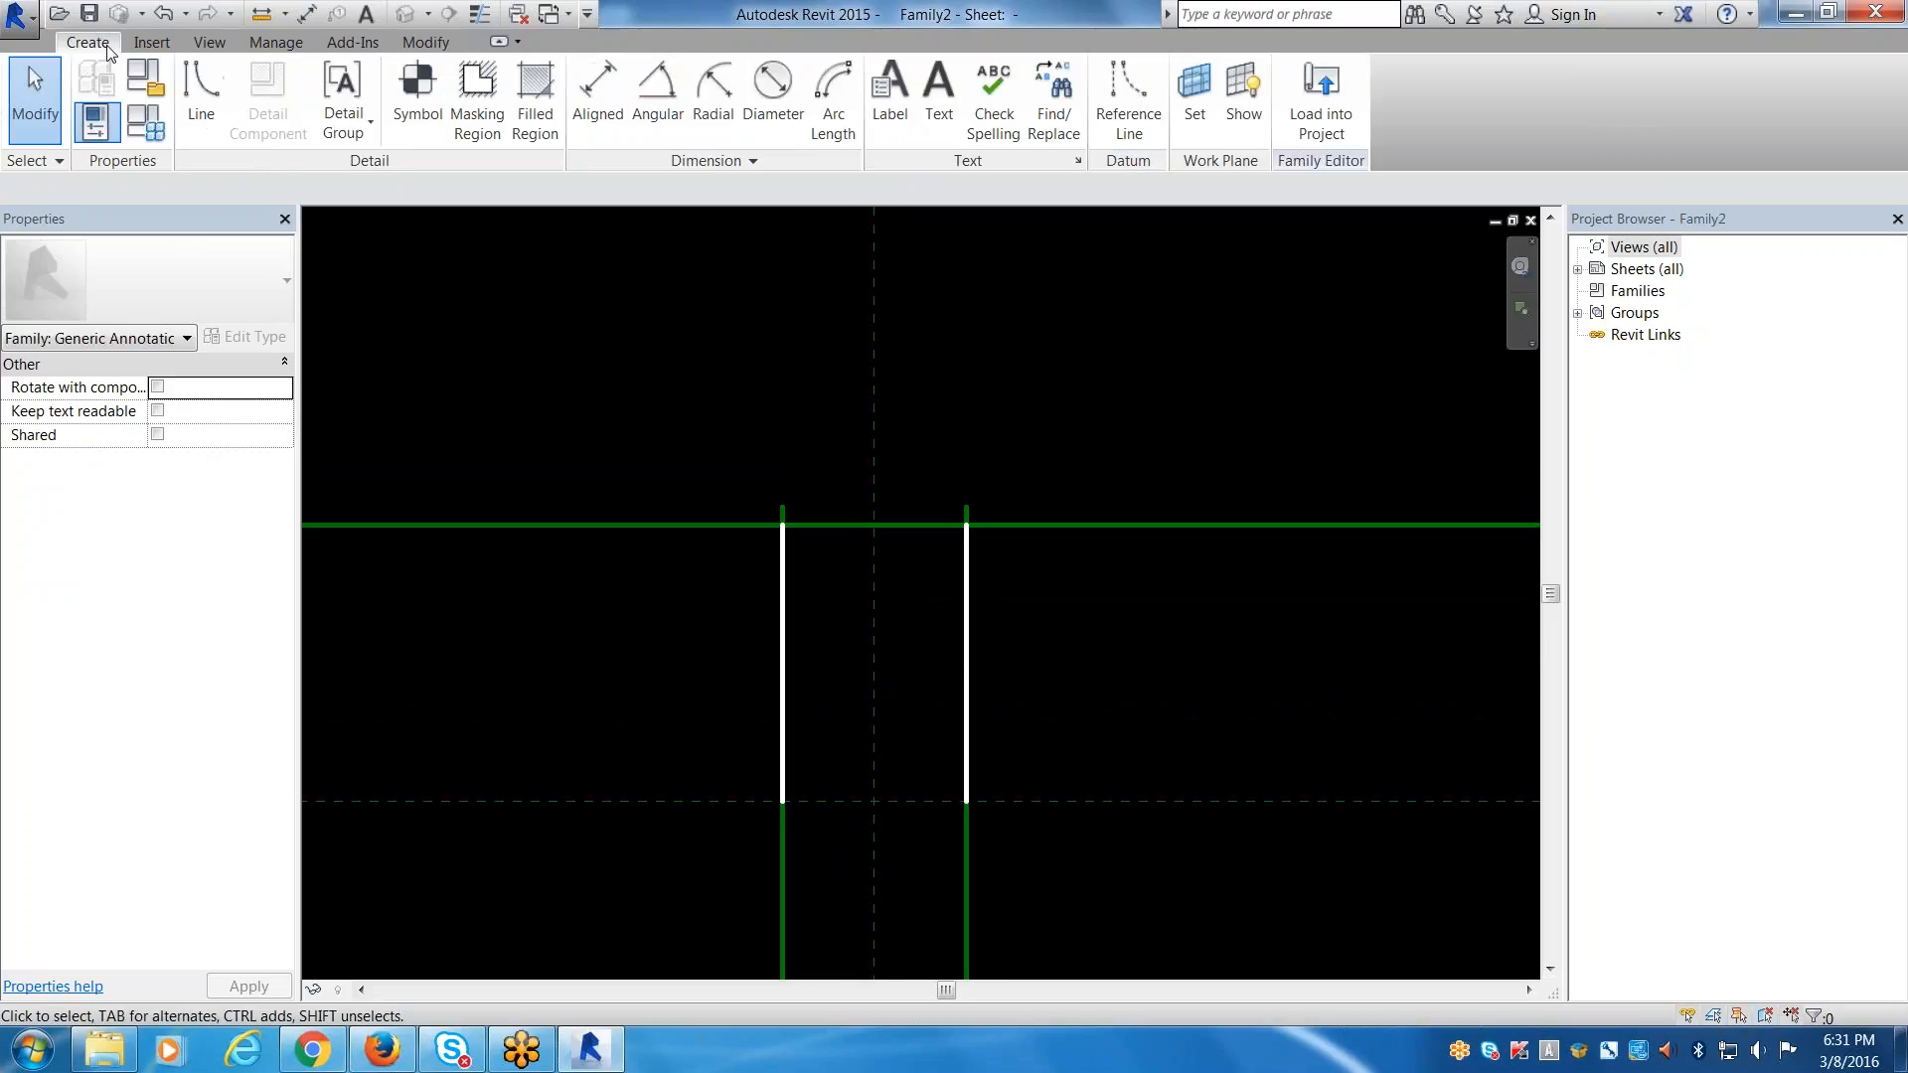
left_click(195, 104)
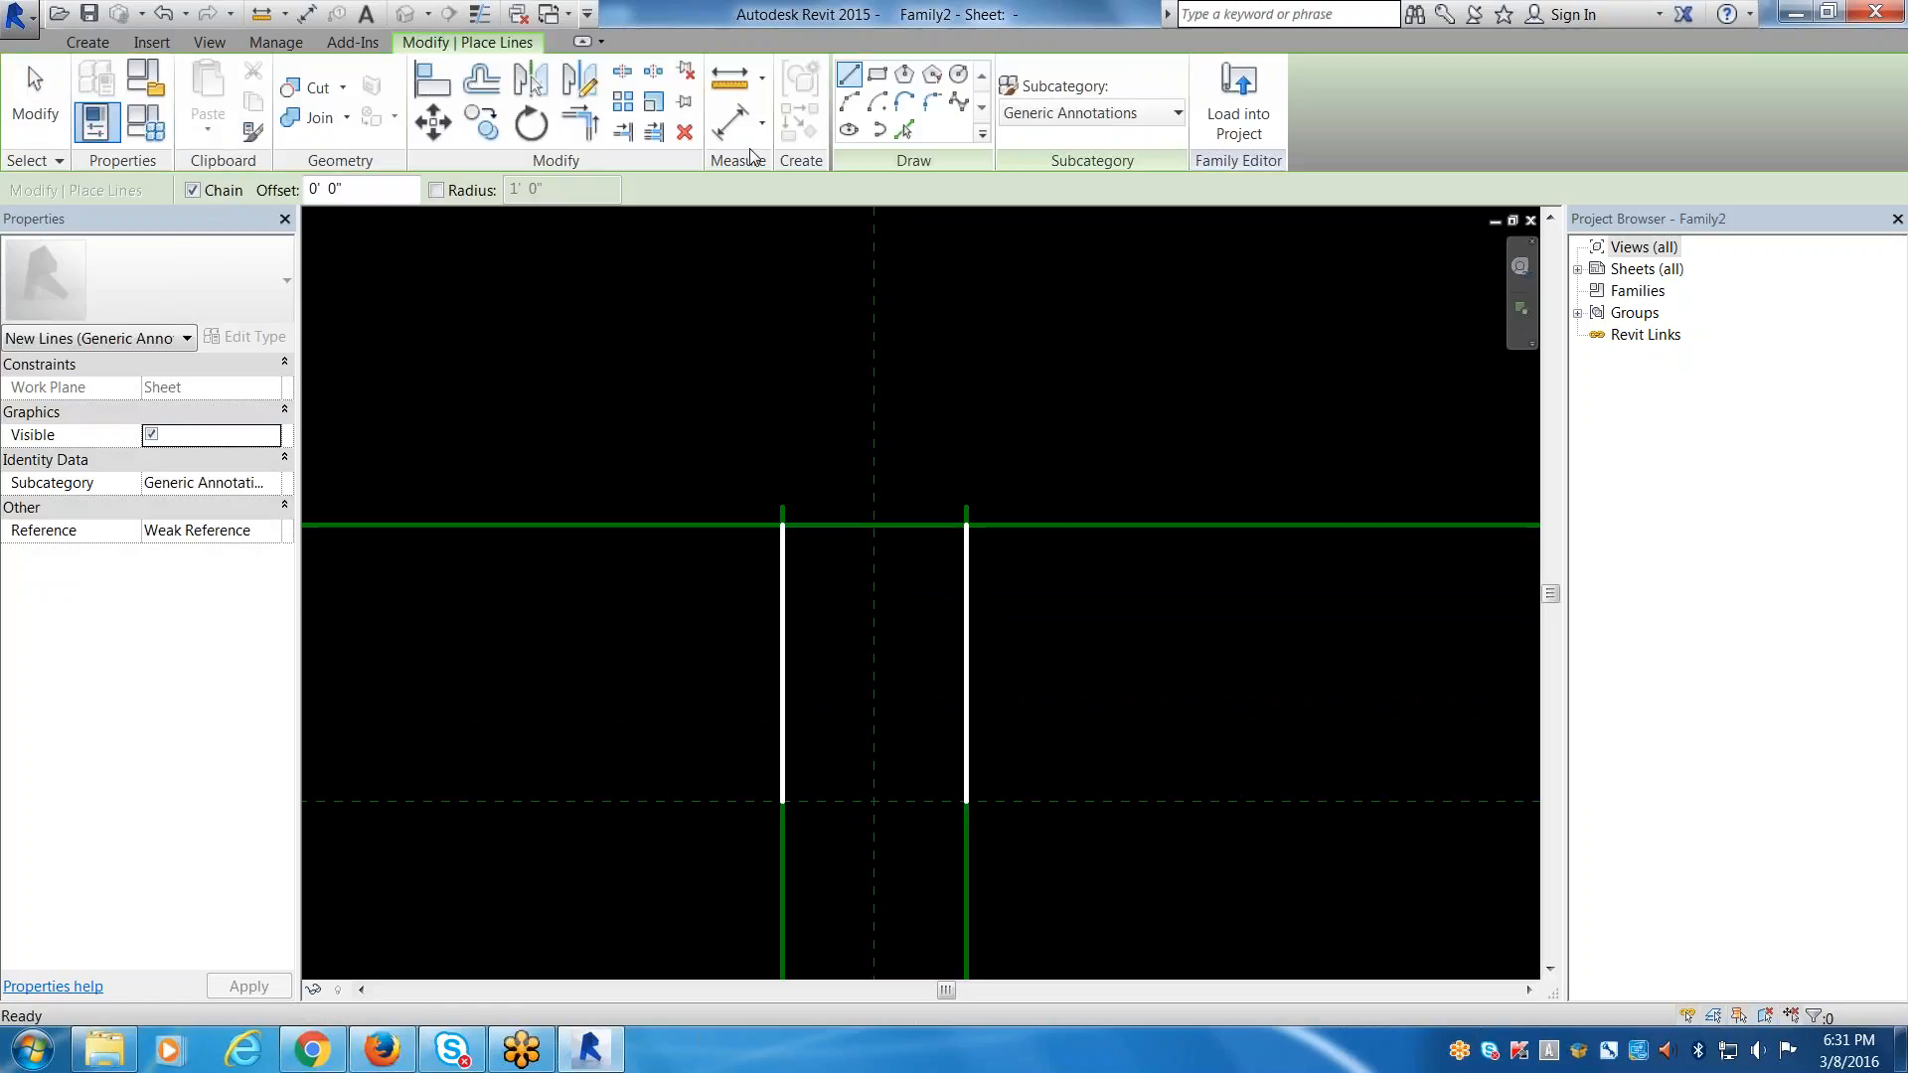
left_click(957, 75)
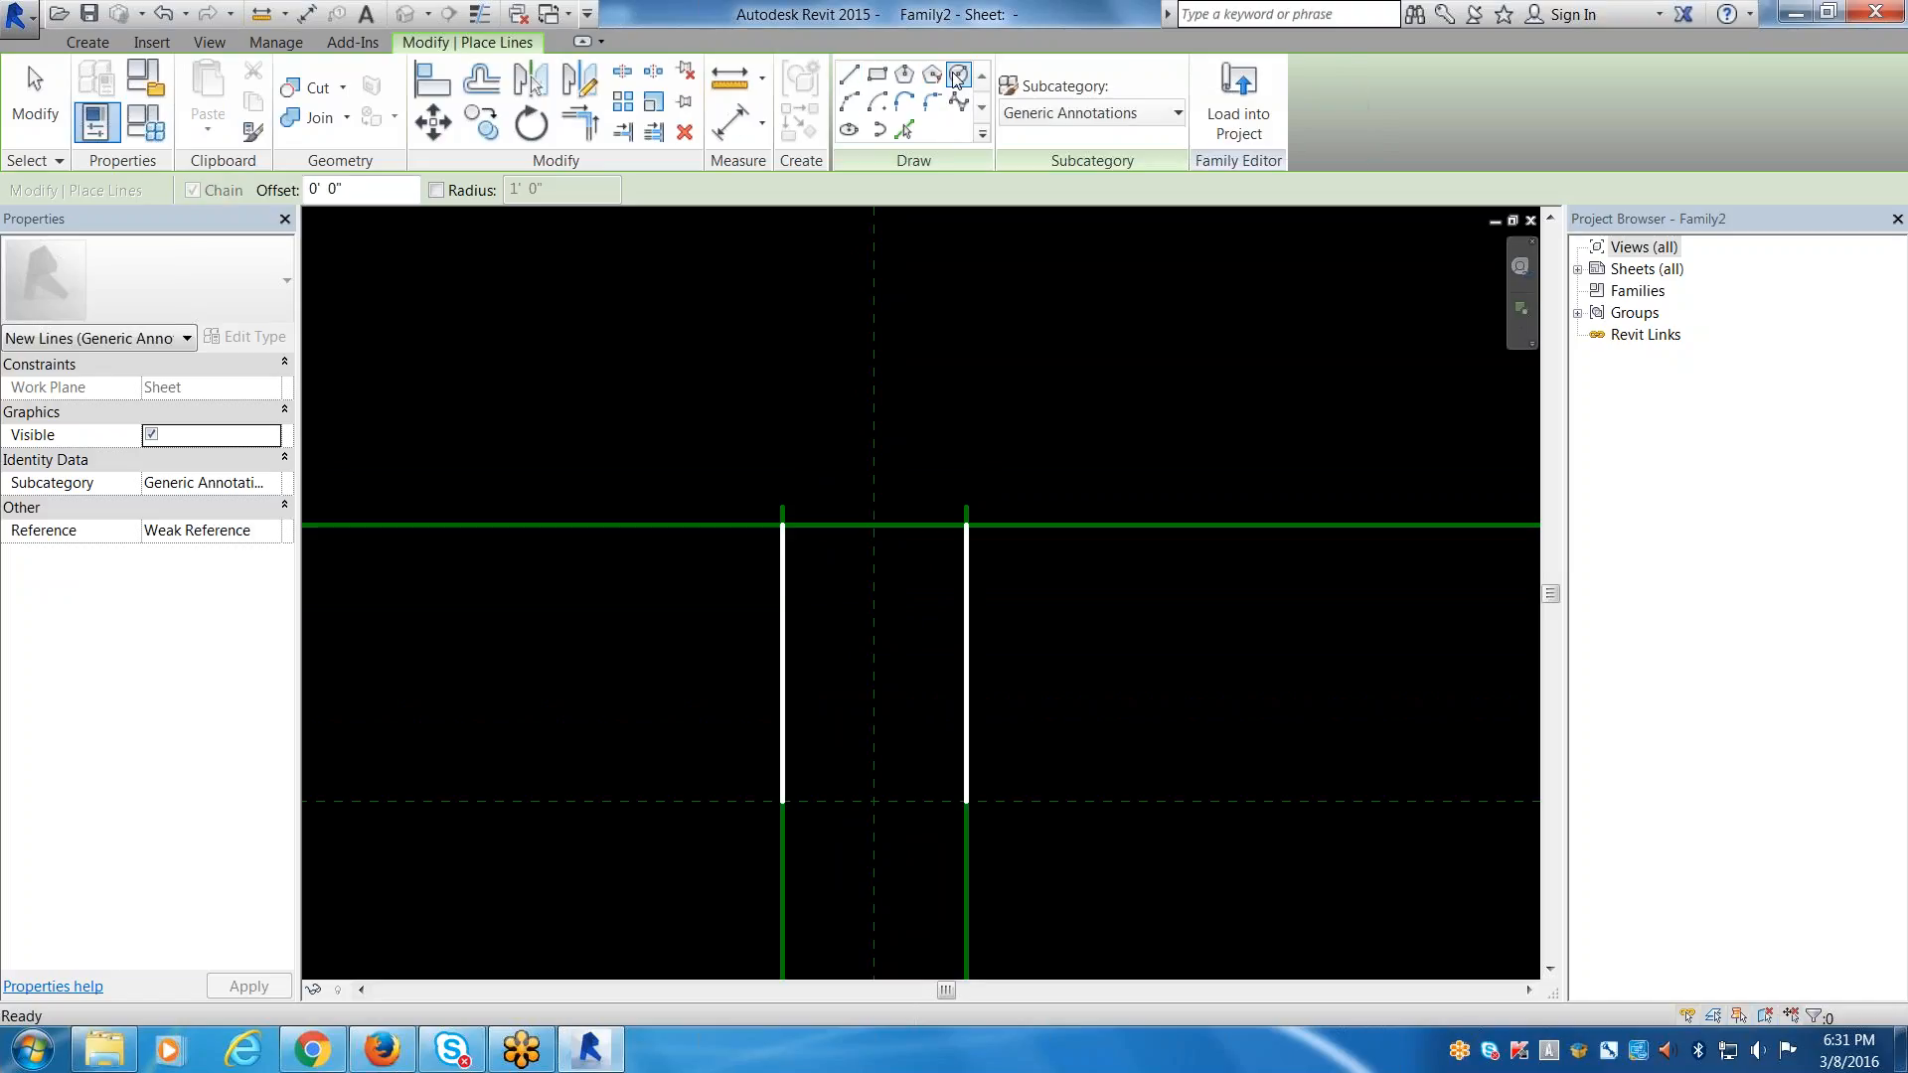
left_click(874, 607)
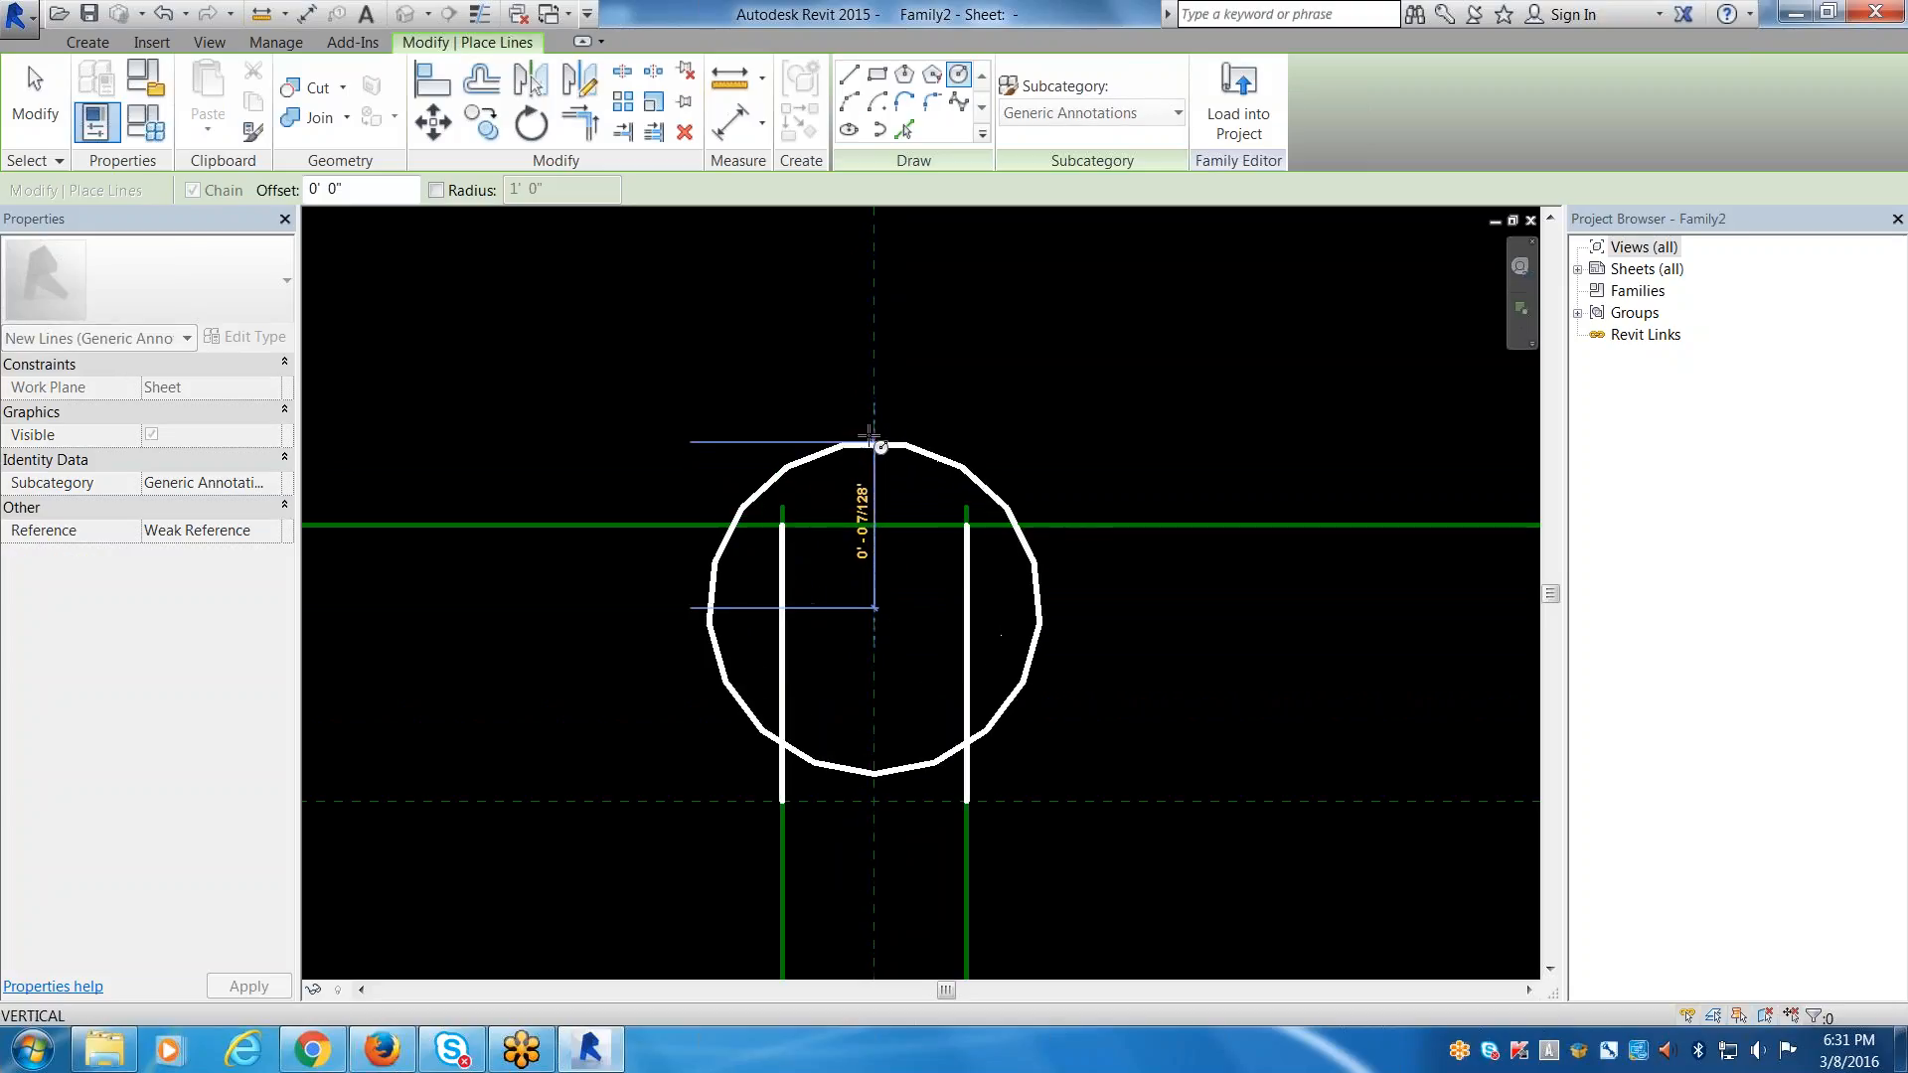
left_click(873, 433)
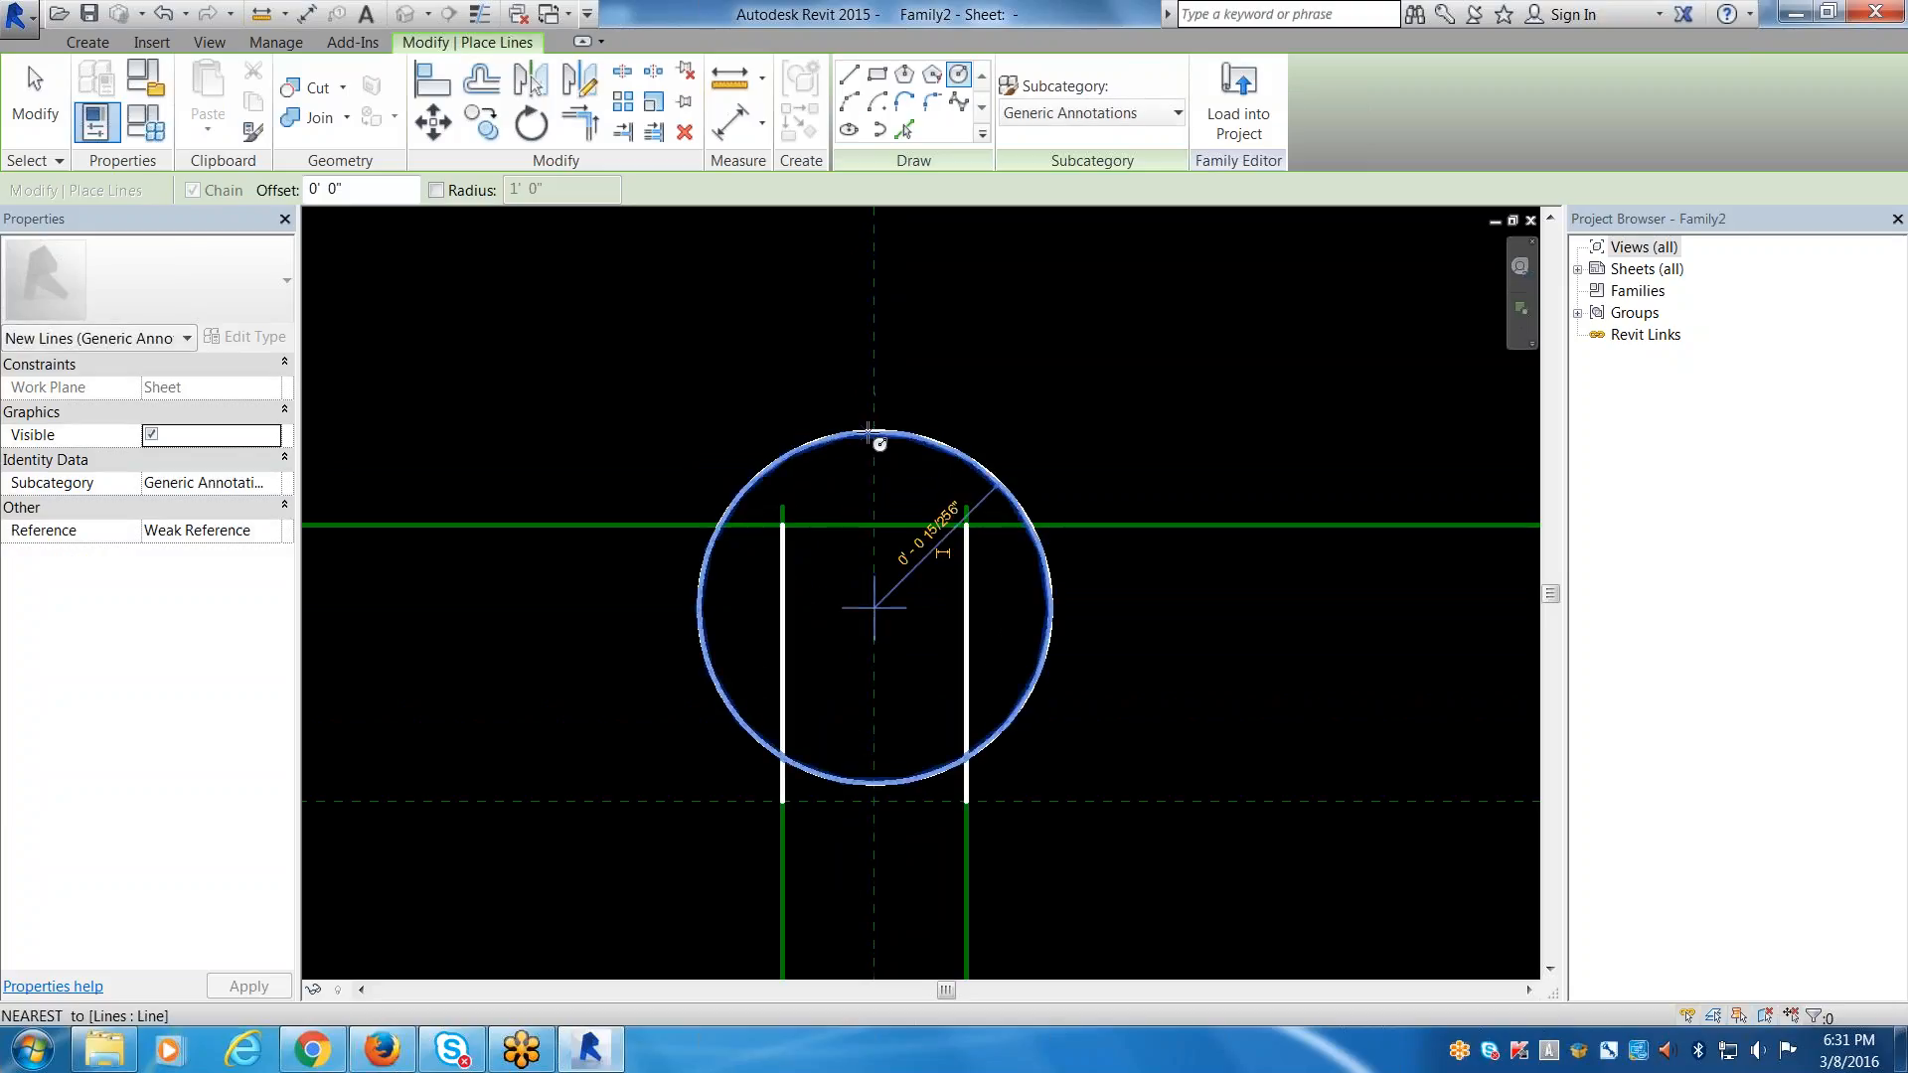
key("Escape")
key("Escape")
Move the circle straight up about 11/256" so that its centre lies above the horizontal reference line.
left_click(837, 443)
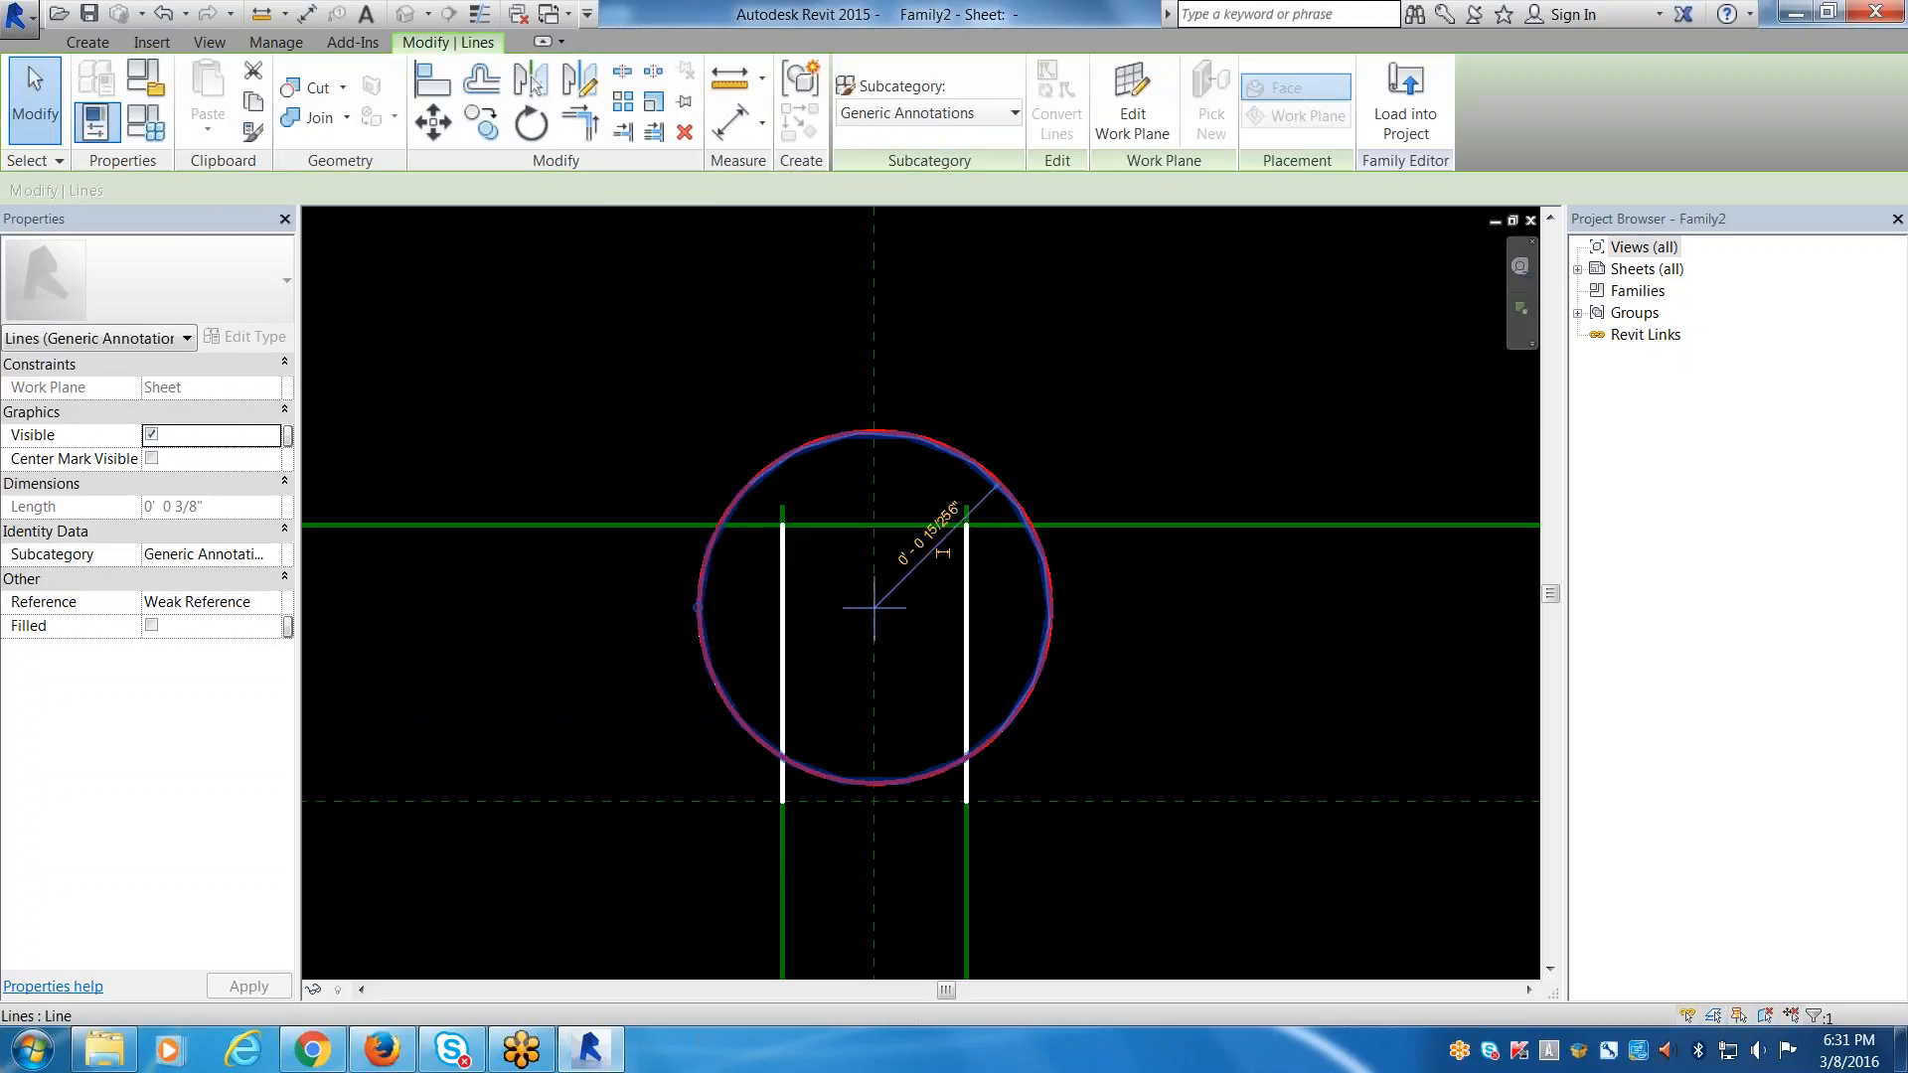
key("m")
key("v")
left_click(842, 449)
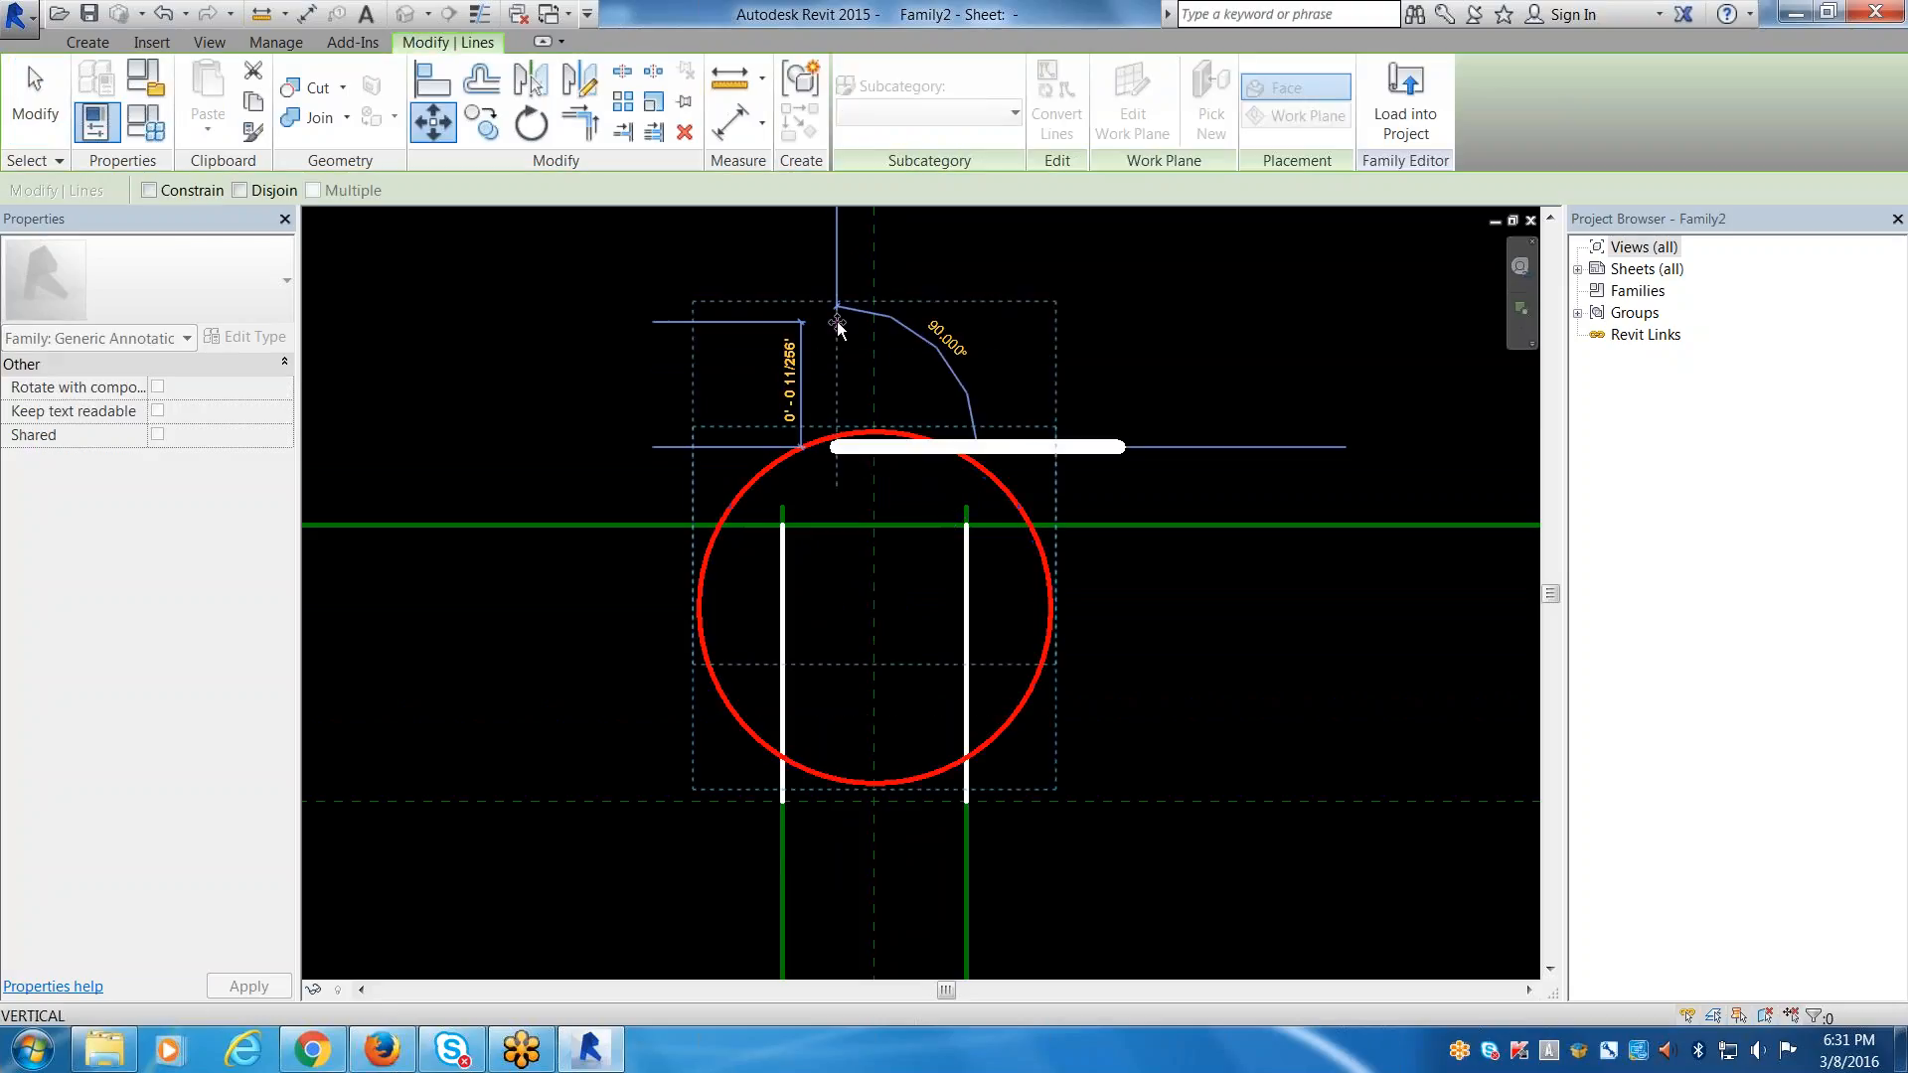
left_click(837, 324)
middle_click_drag(837, 458, 826, 626)
key("Escape")
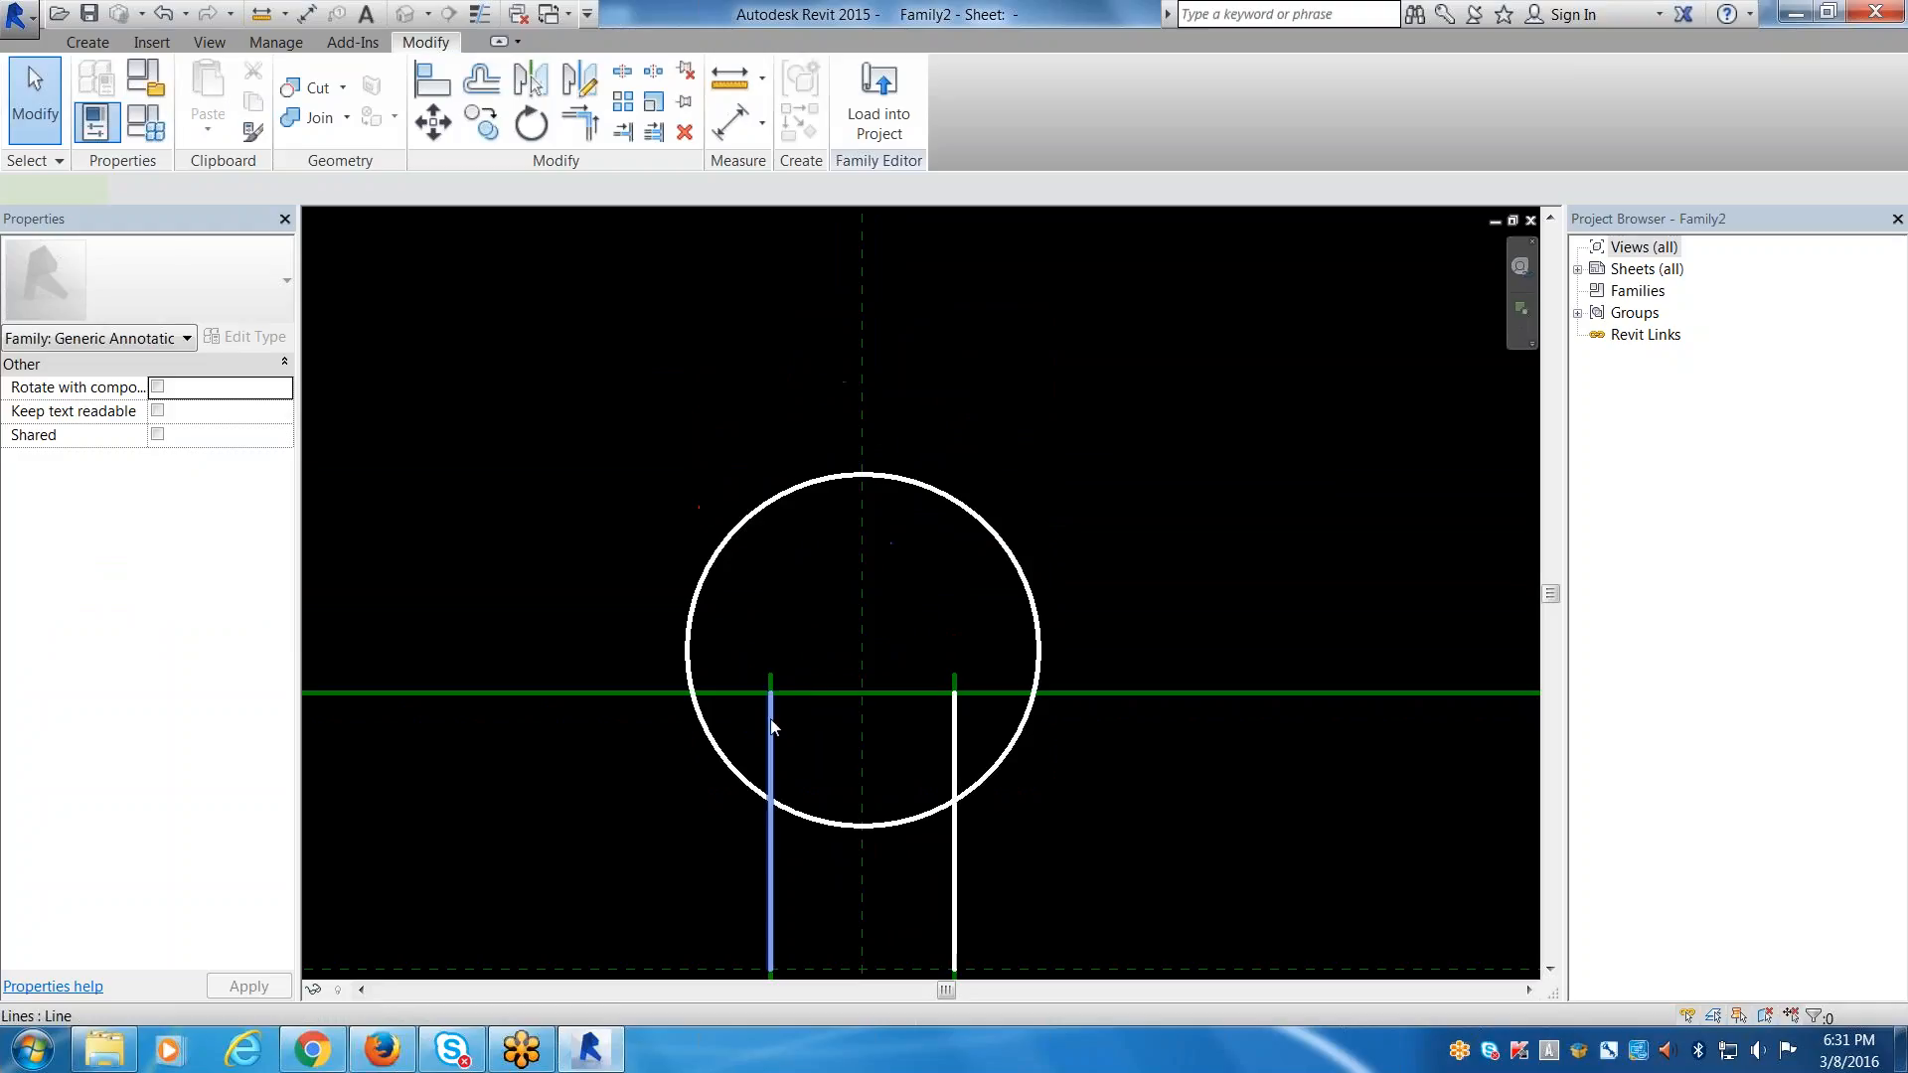
Stretch the upper end of the left annotation line past the top of the circle, making it about 45/256" long.
left_click(771, 719)
scroll(825, 695, "down", 2)
middle_click_drag(831, 692, 783, 650)
key("Escape")
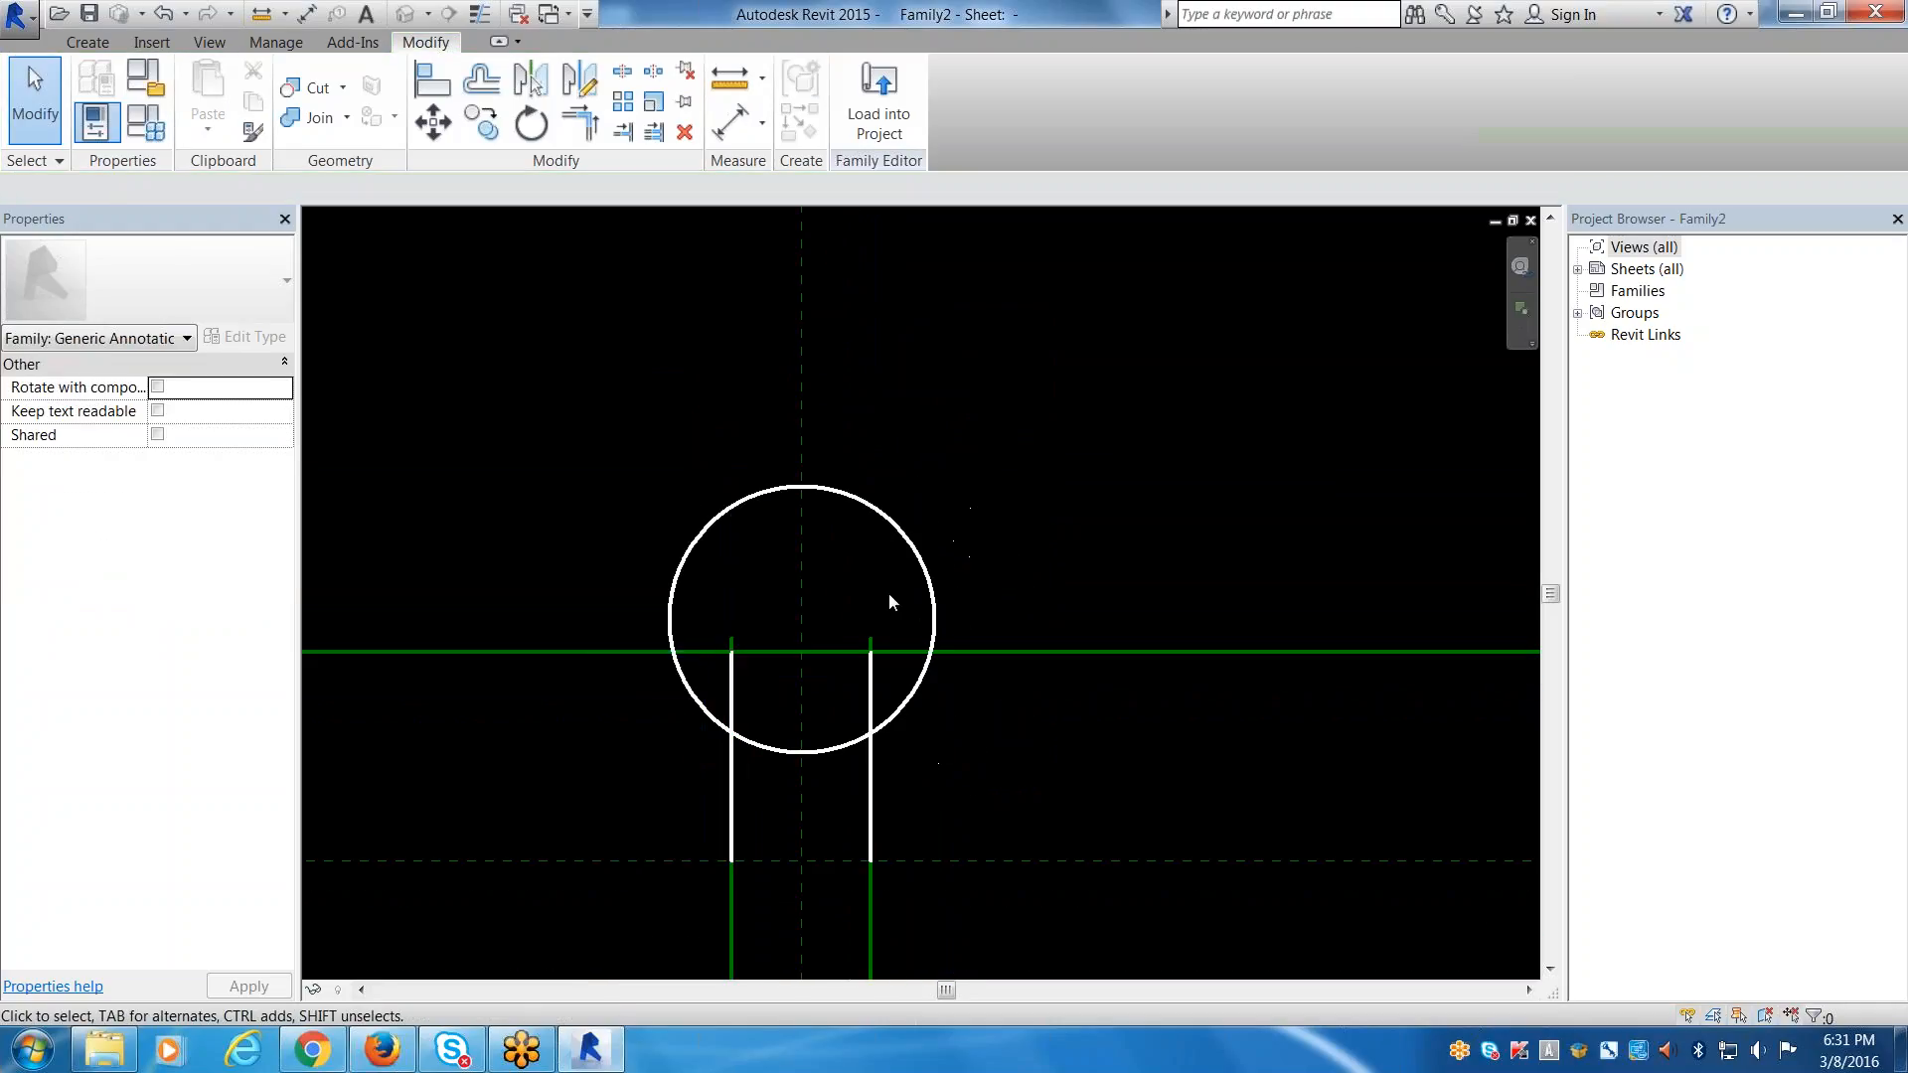
left_click(731, 682)
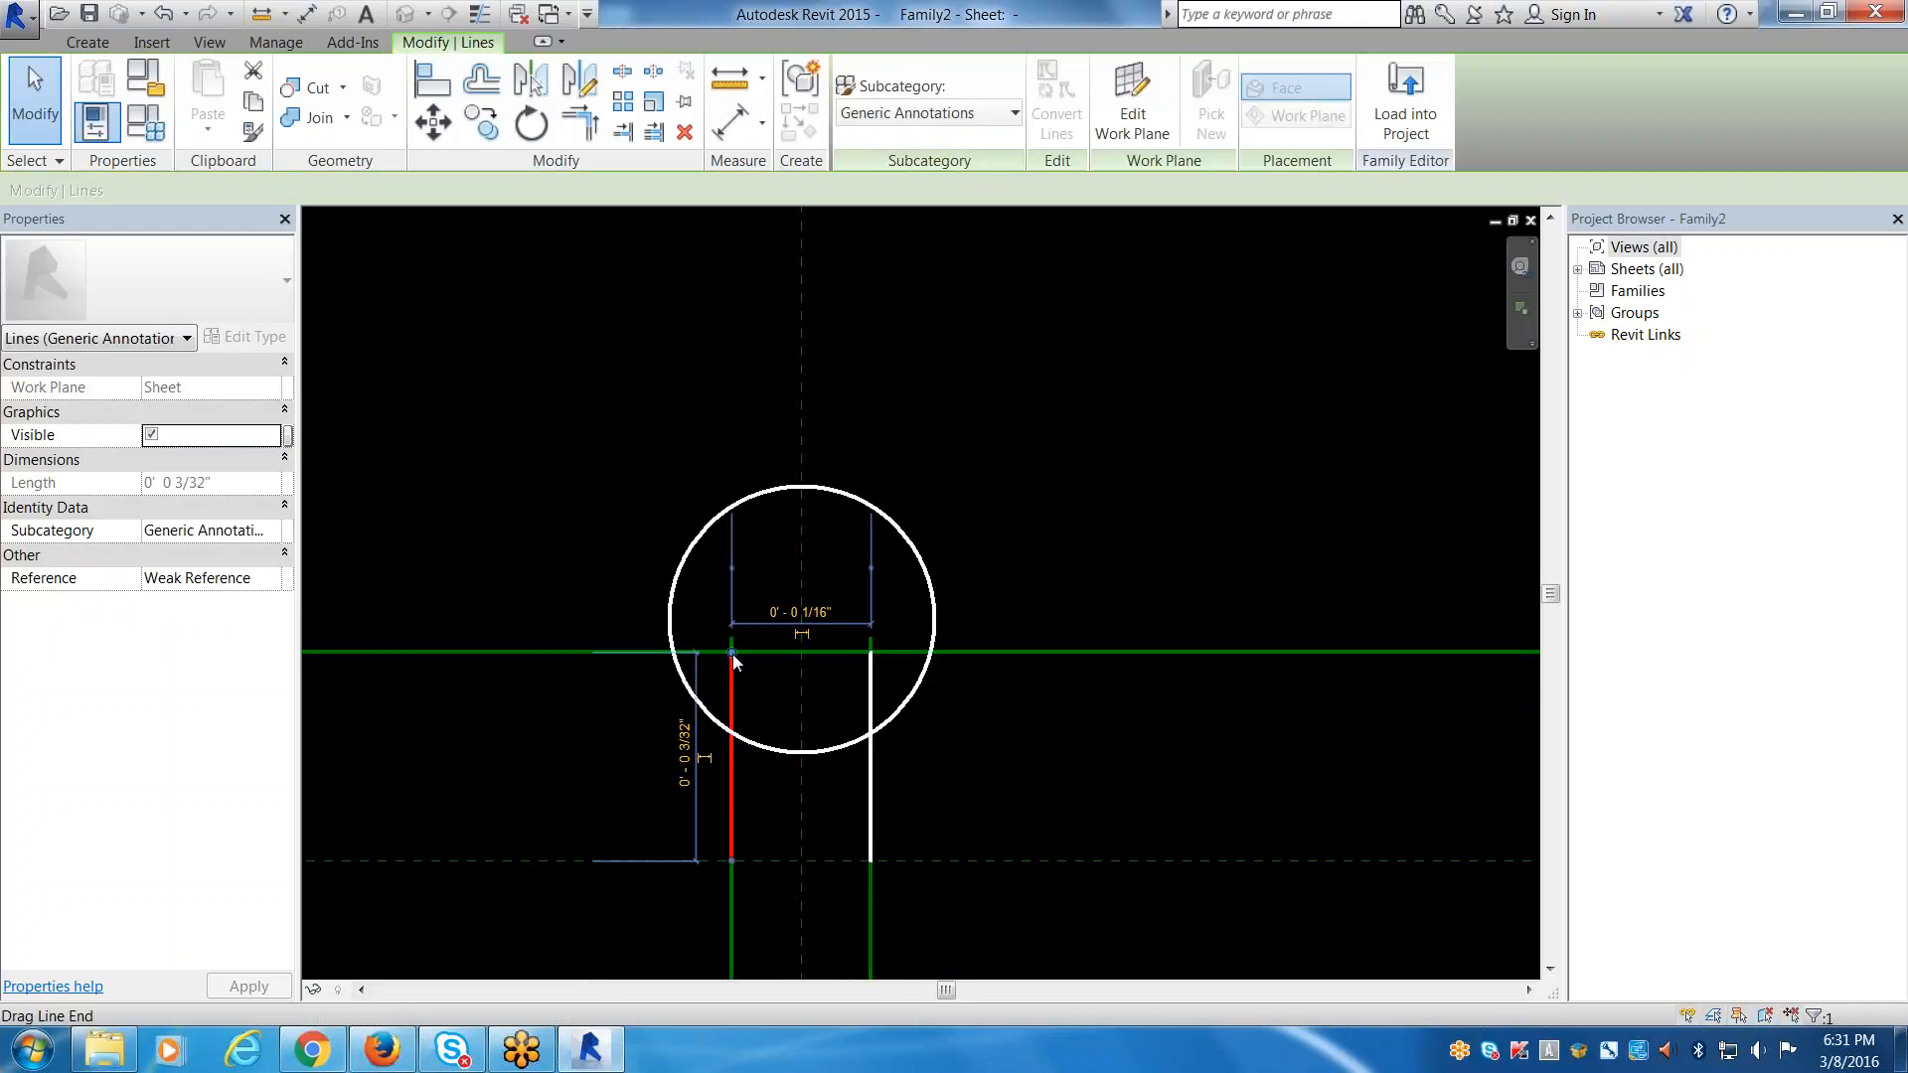
left_click_drag(731, 652, 732, 467)
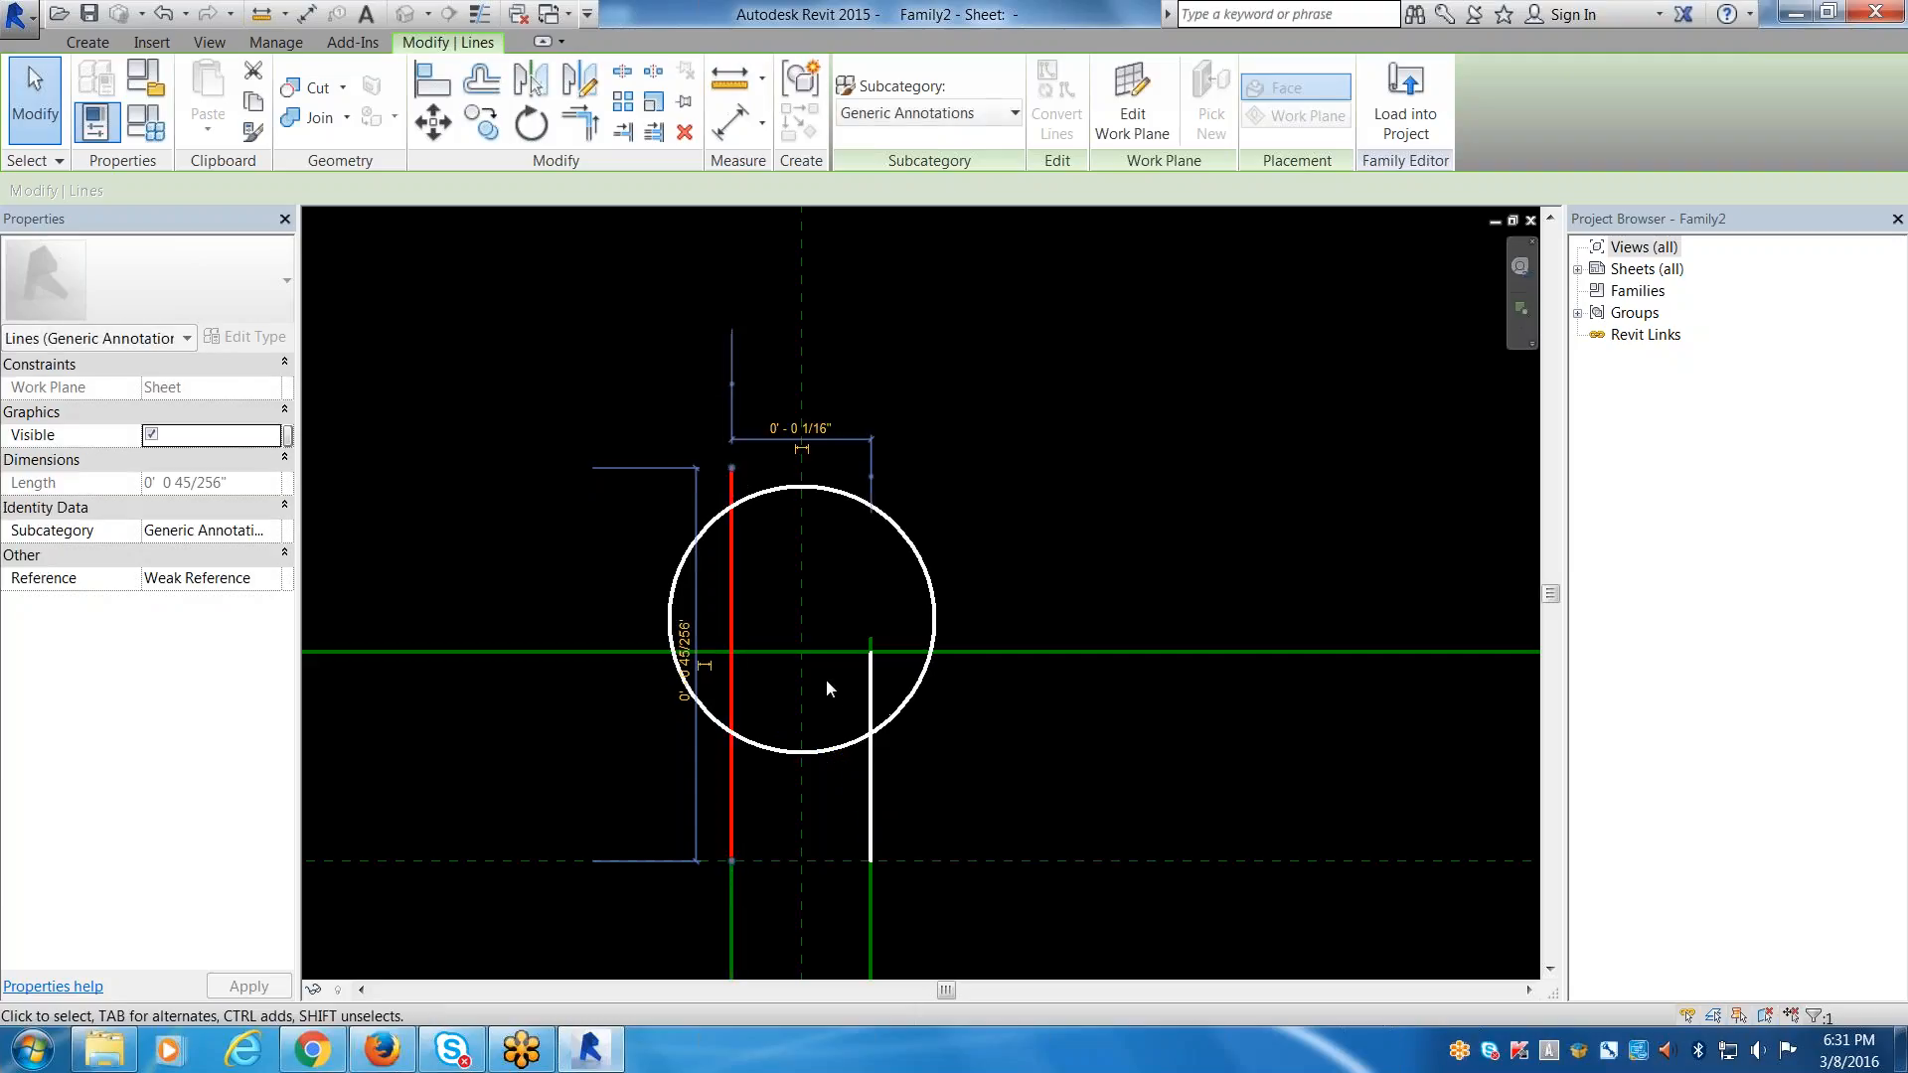
key("Escape")
Stretch the right annotation line upward past the circle to the same height as the left line.
left_click(871, 696)
left_click_drag(870, 639, 871, 467)
left_click(944, 504)
middle_click_drag(1012, 582, 988, 490)
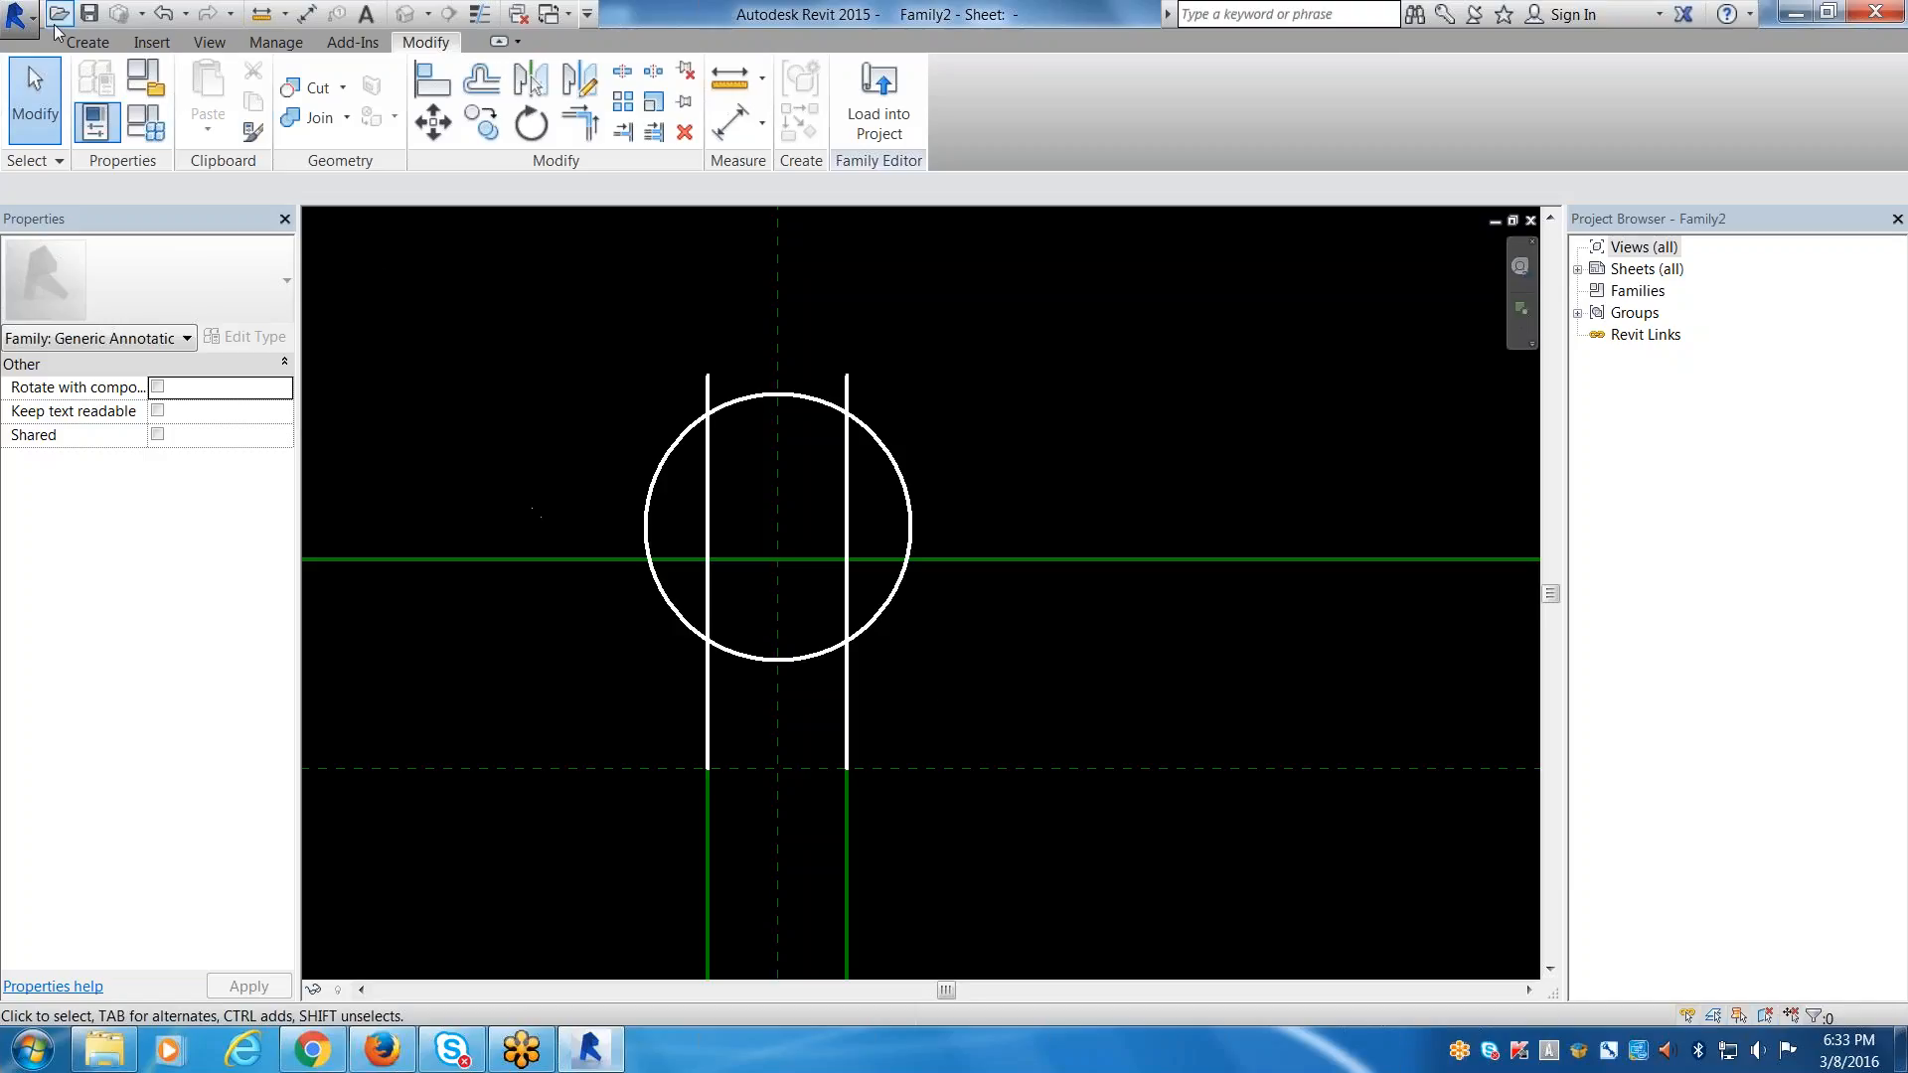
Save the annotation family on the Desktop as E-DUPLEX-ANNO.
left_click(17, 16)
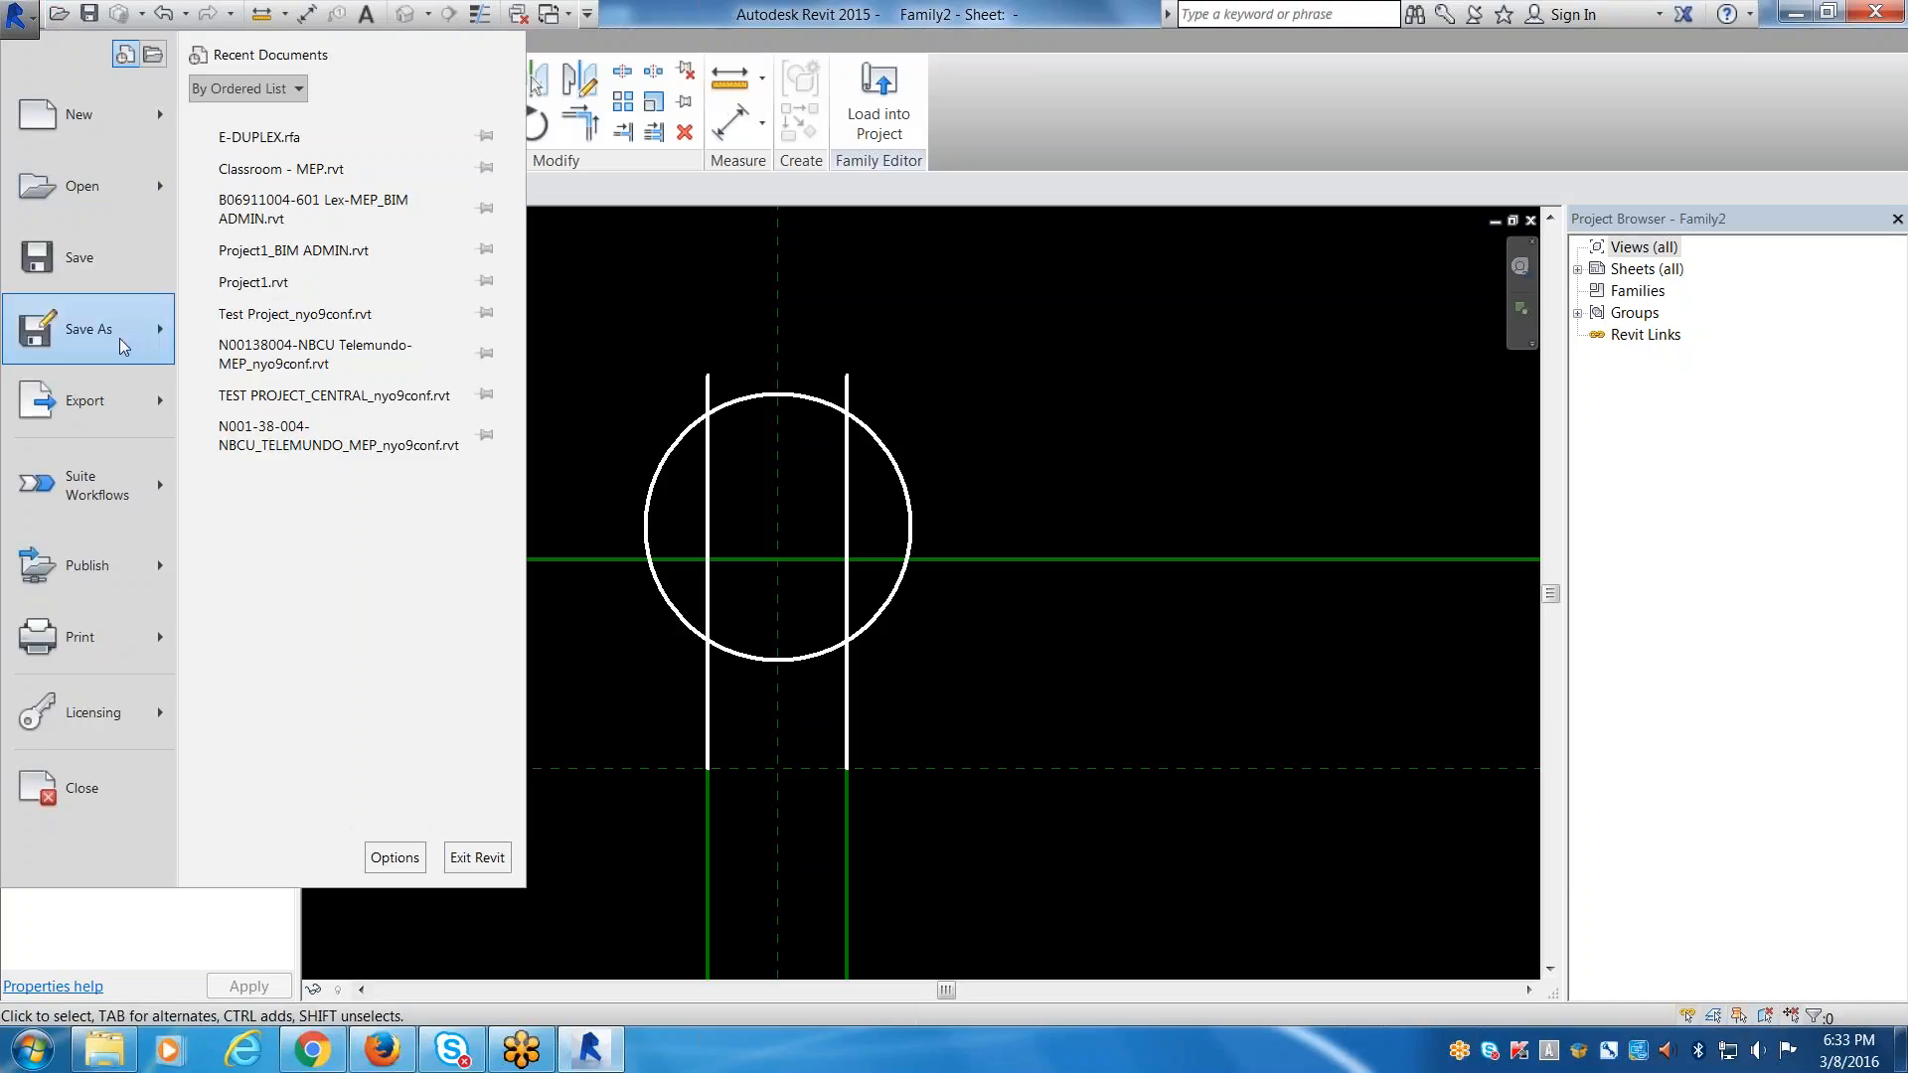
mouse_move(122, 345)
left_click(255, 220)
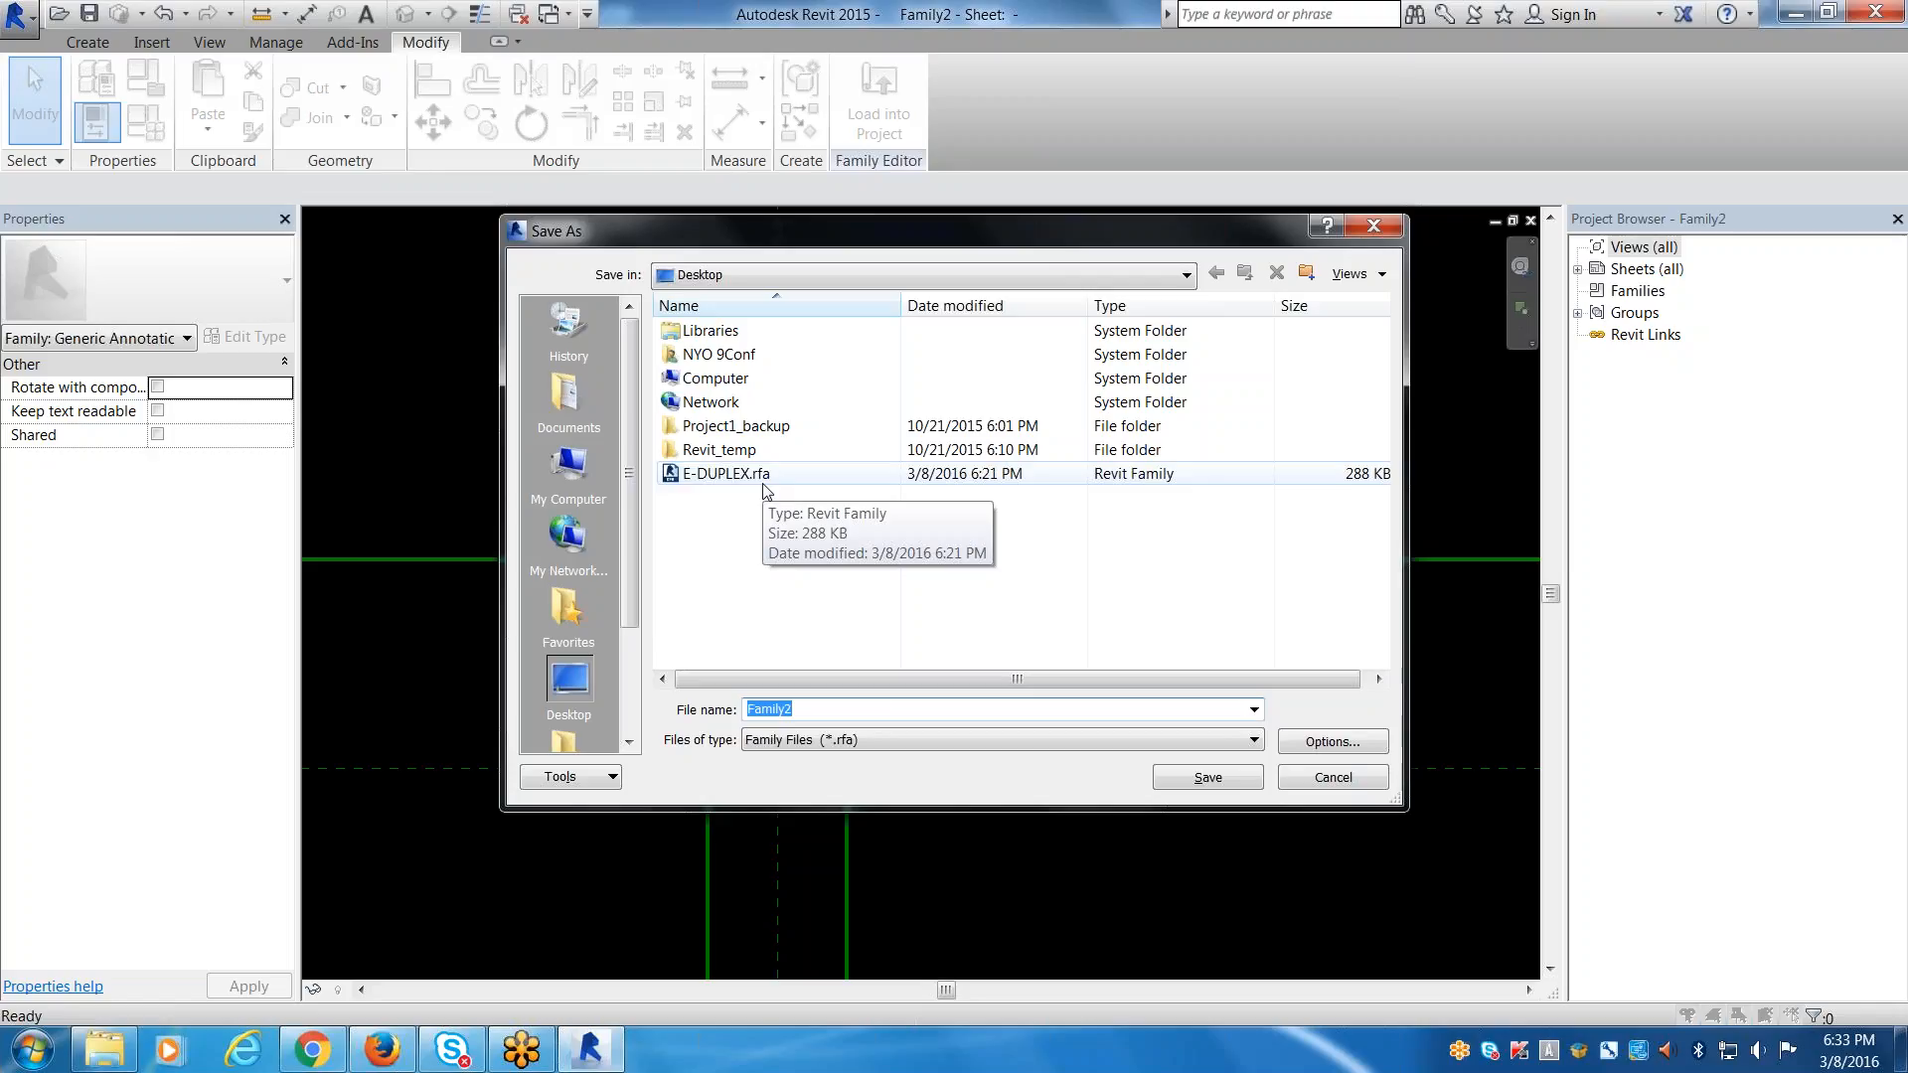
left_click(725, 474)
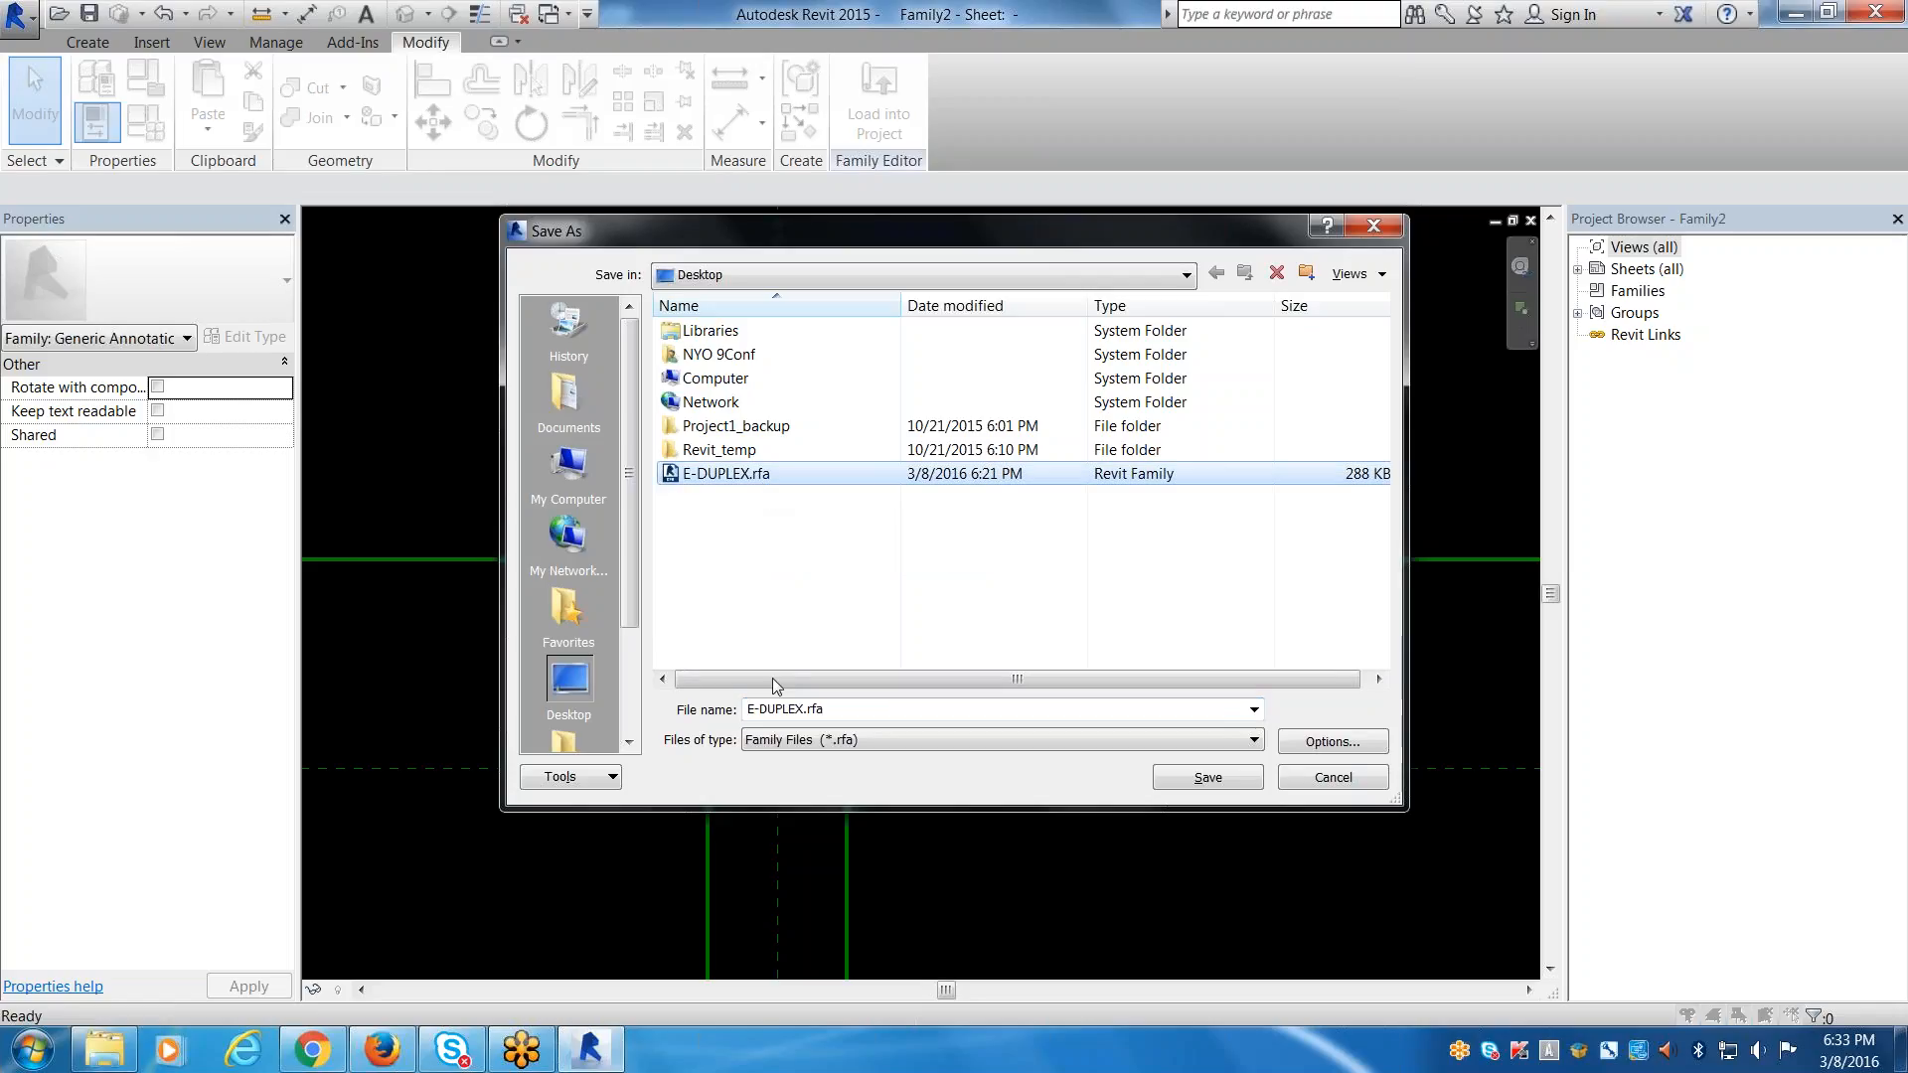
left_click(804, 709)
left_click(803, 708)
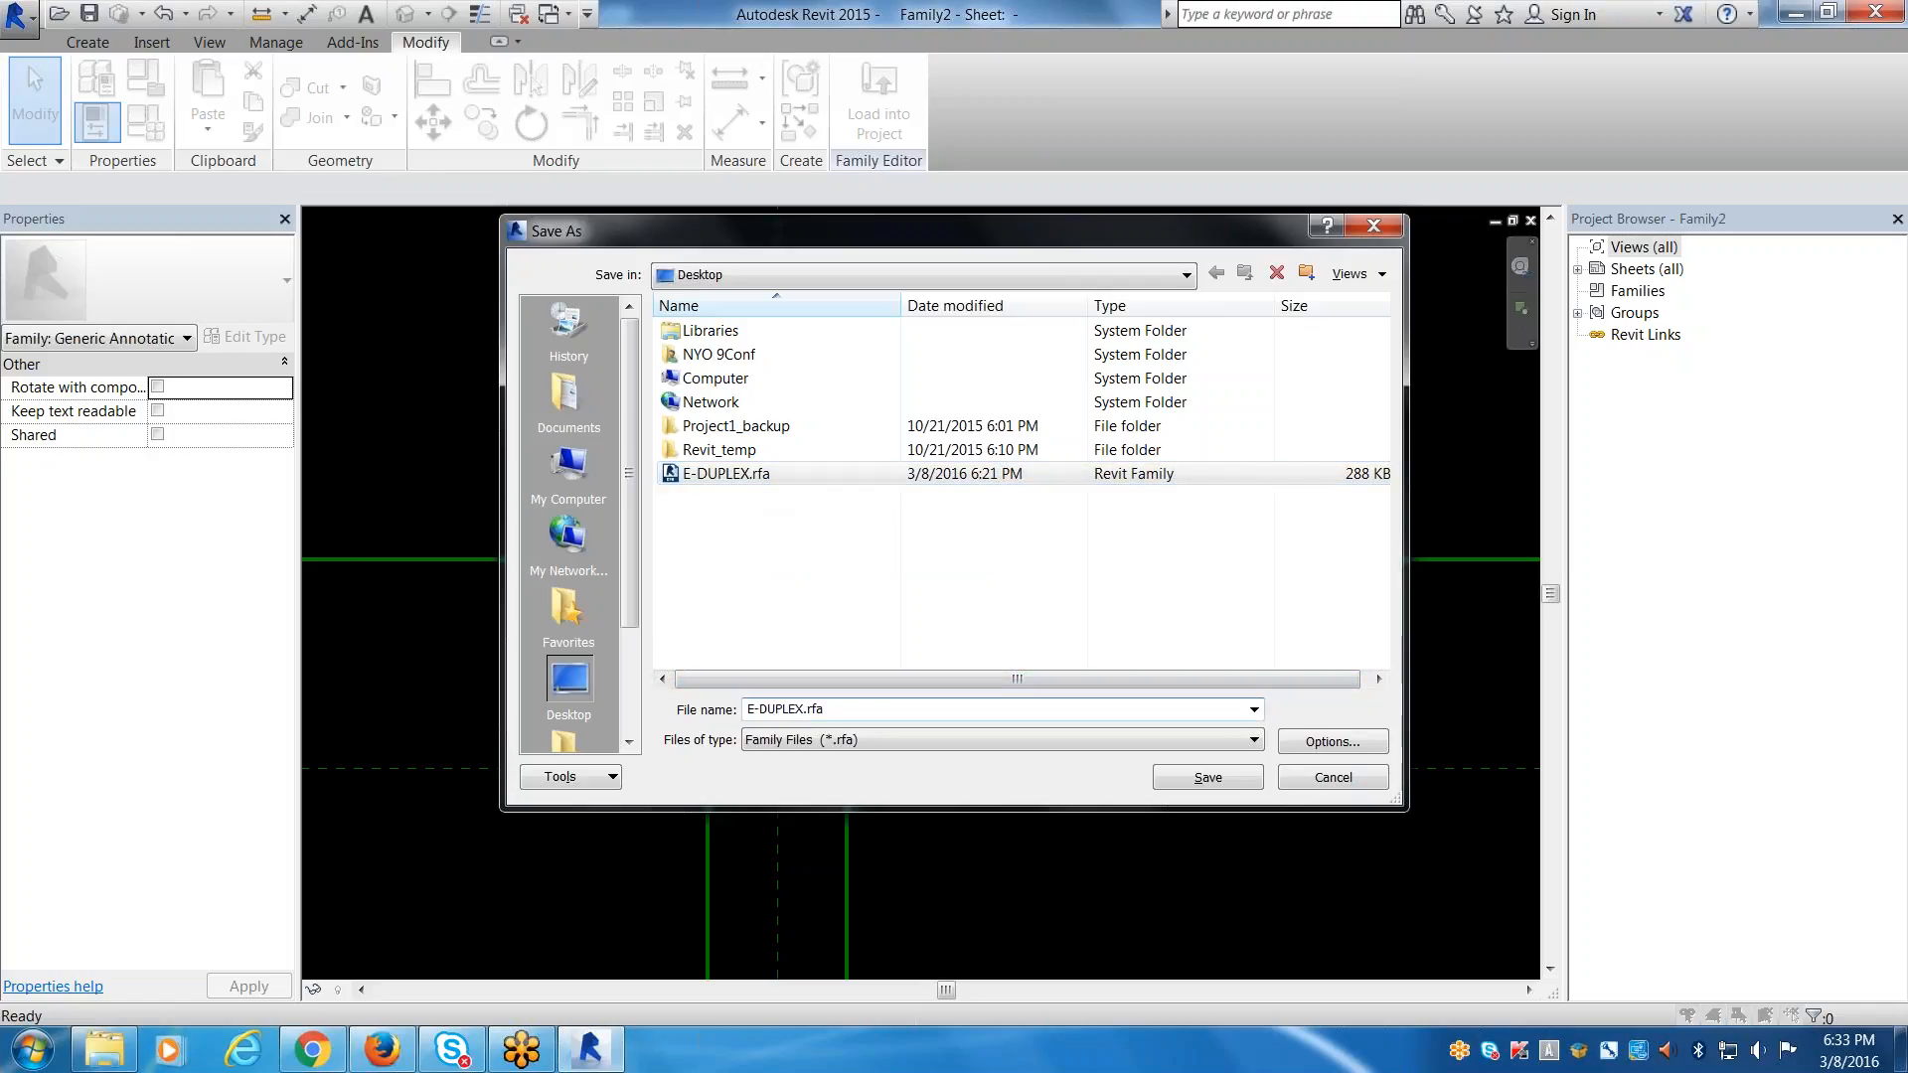
type("-ANNO")
key("Return")
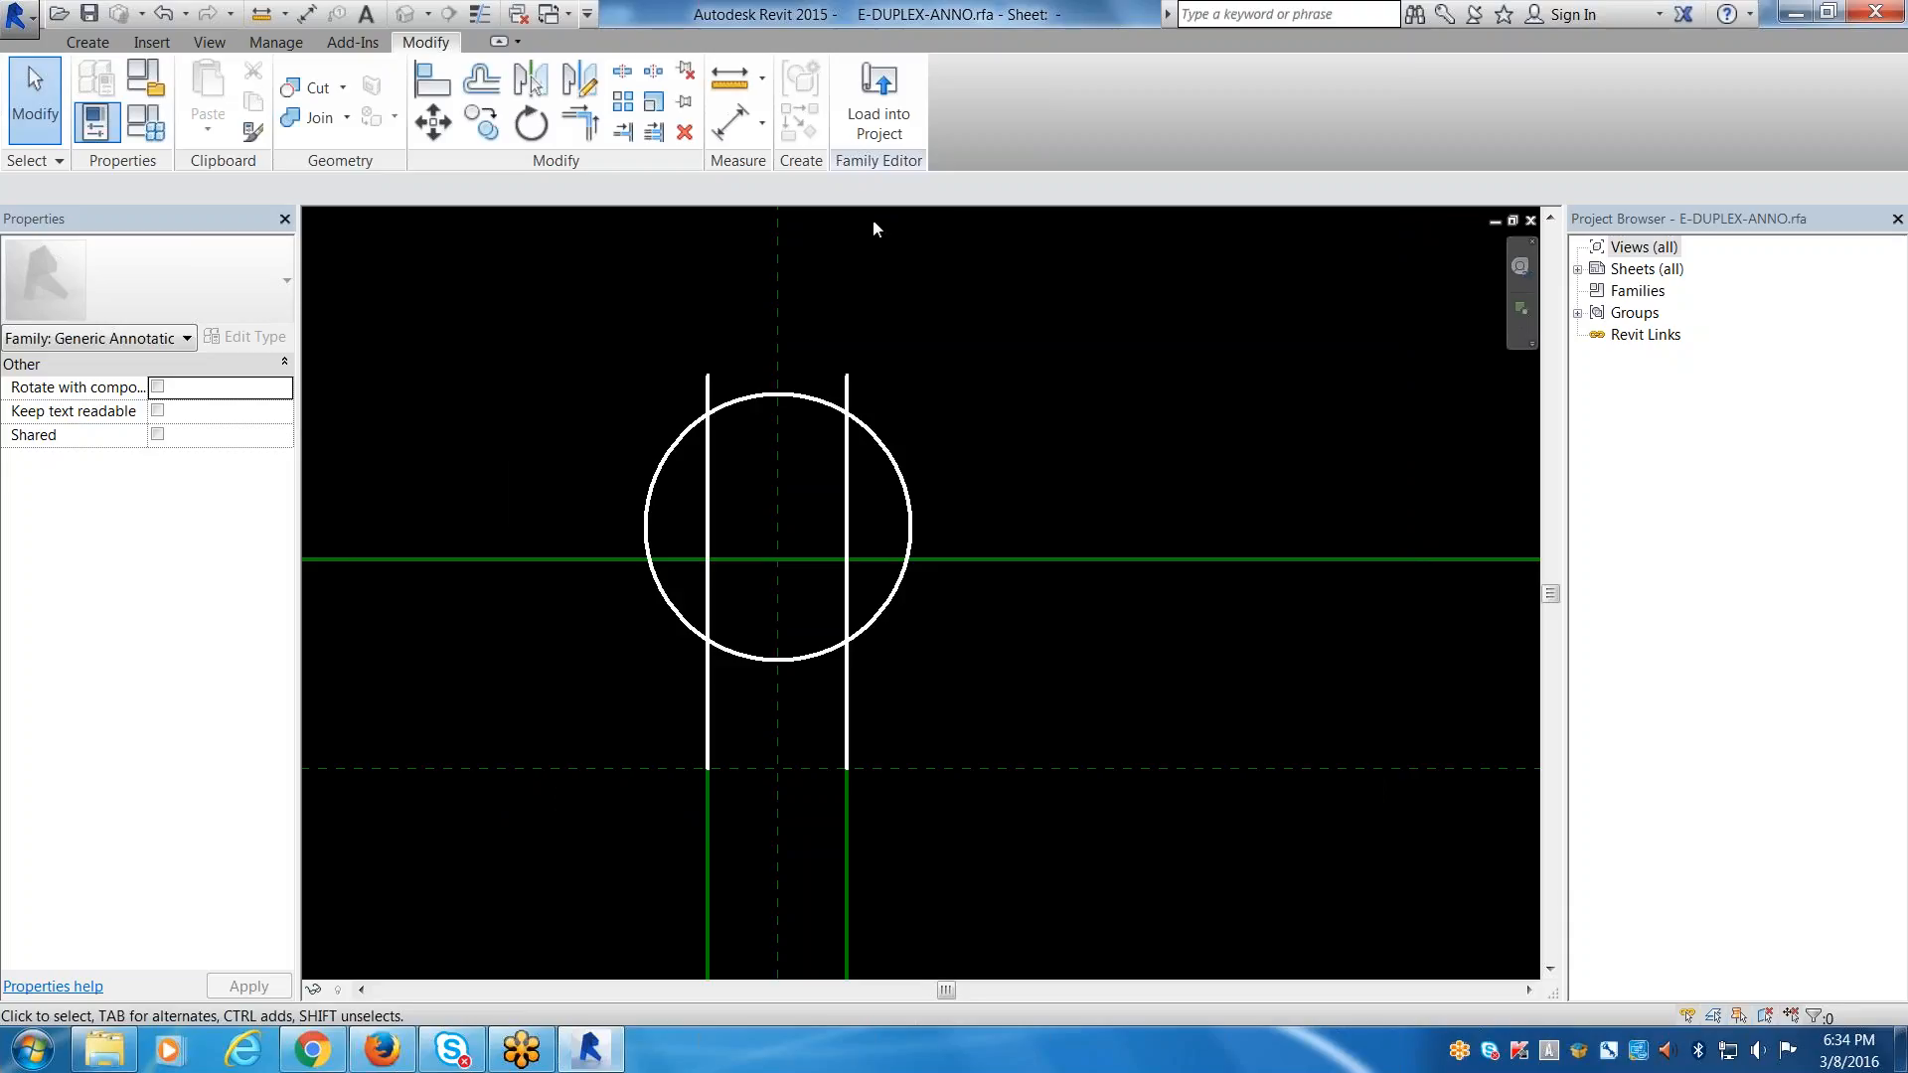
Load the annotation family into E-DUPLEX.rfa only.
left_click(883, 132)
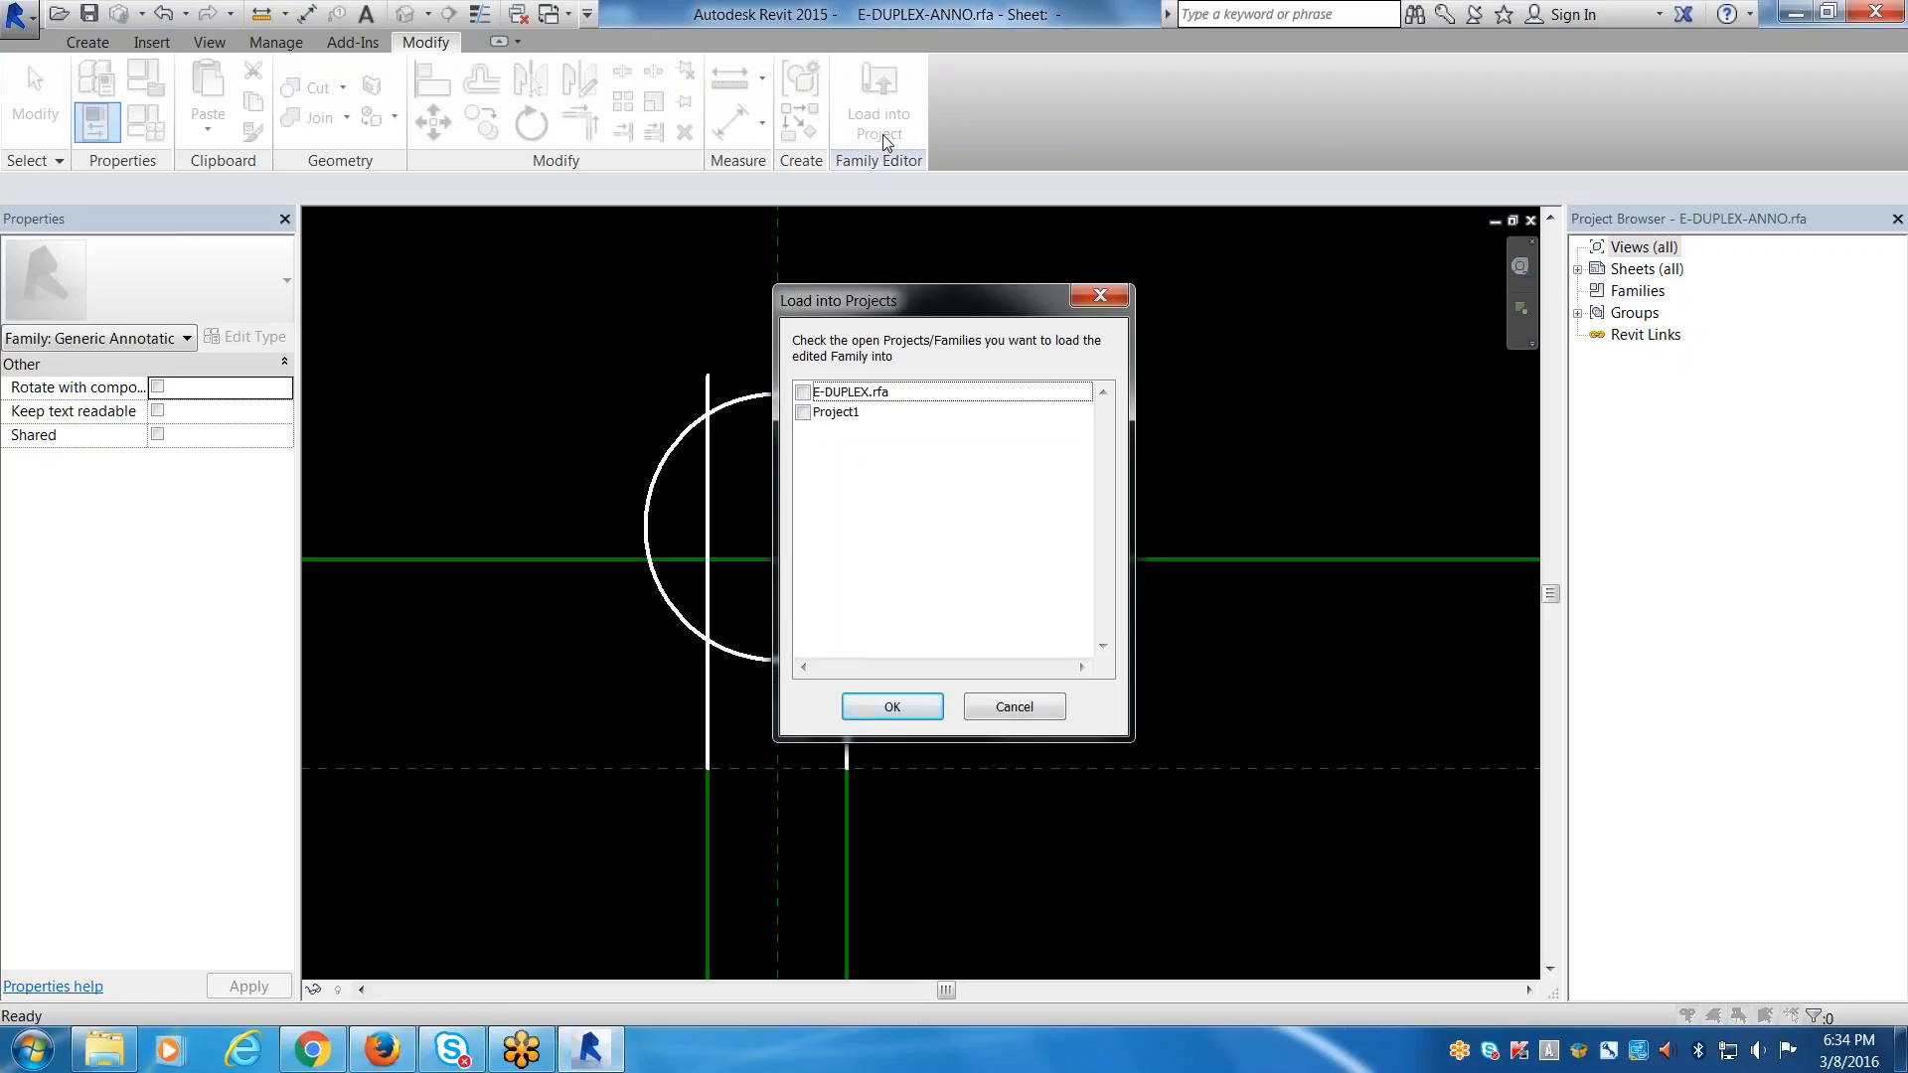
left_click(802, 393)
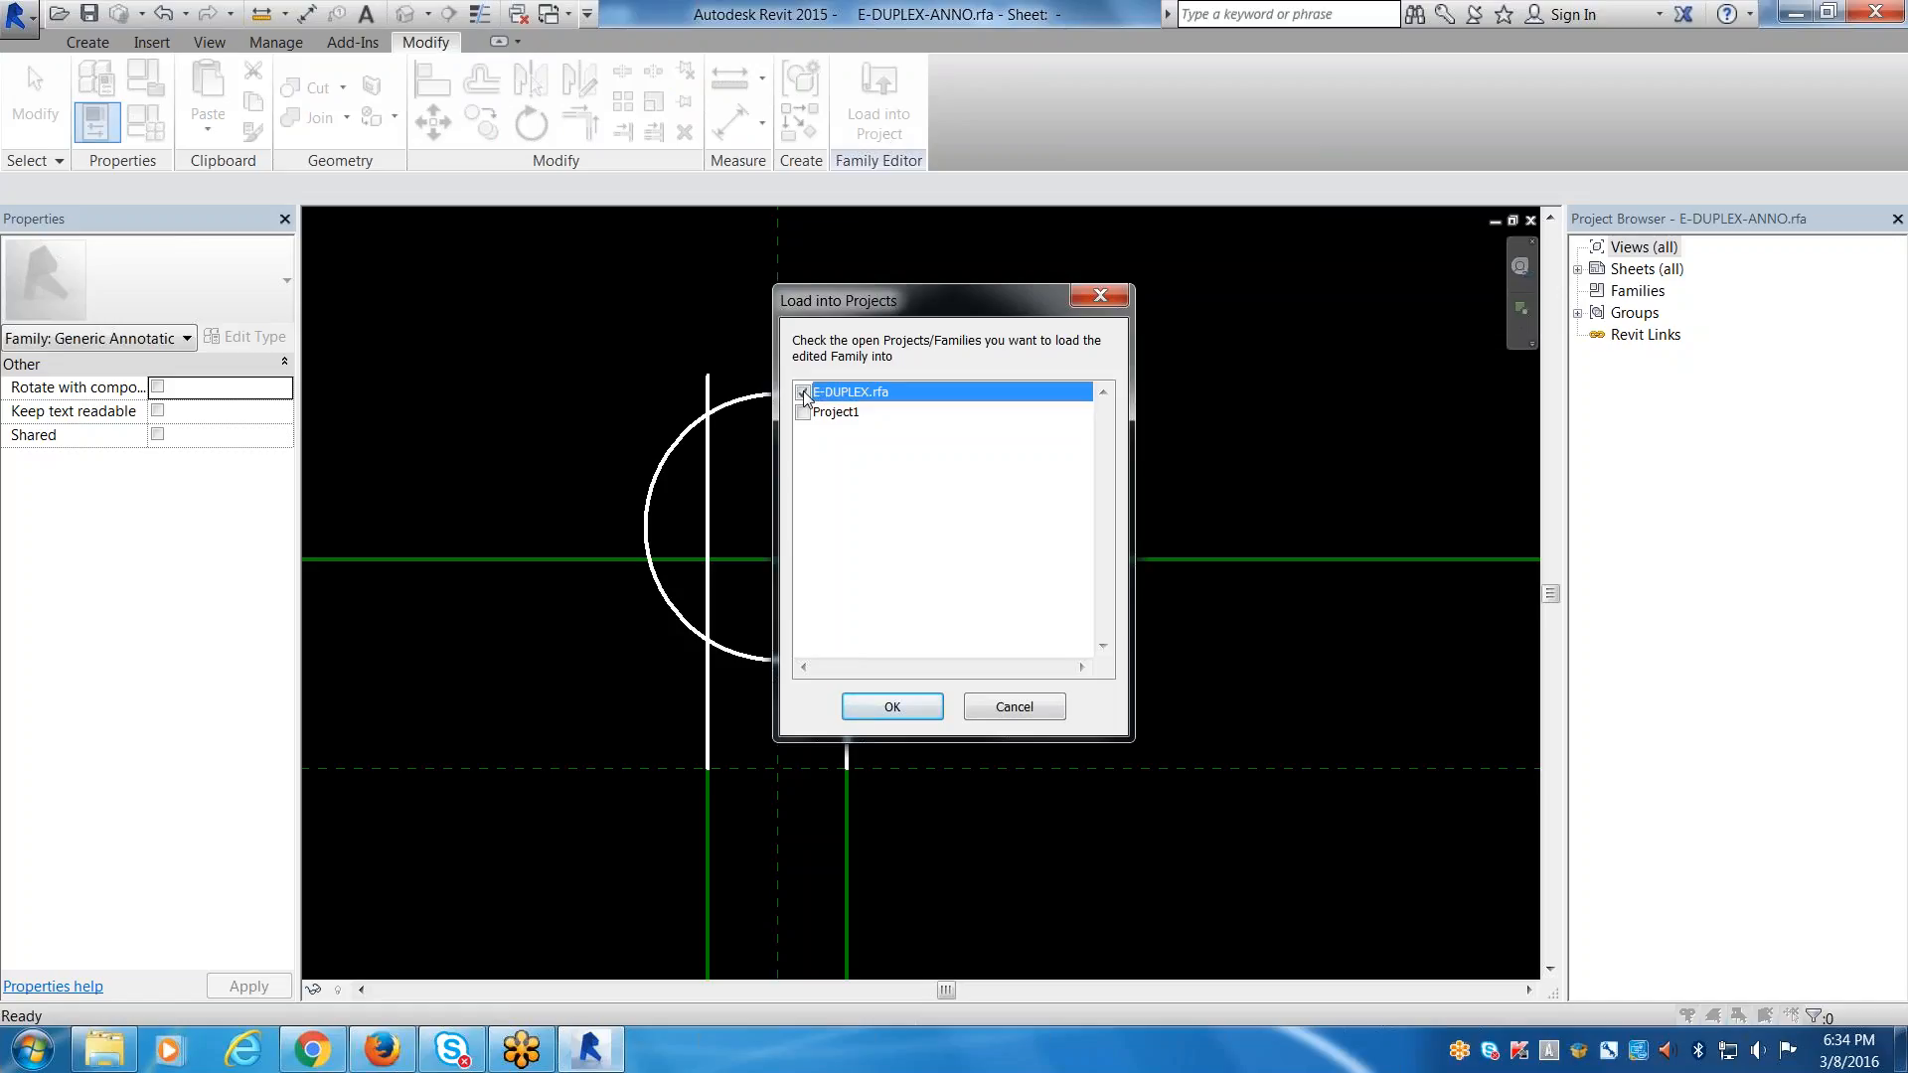
left_click(874, 707)
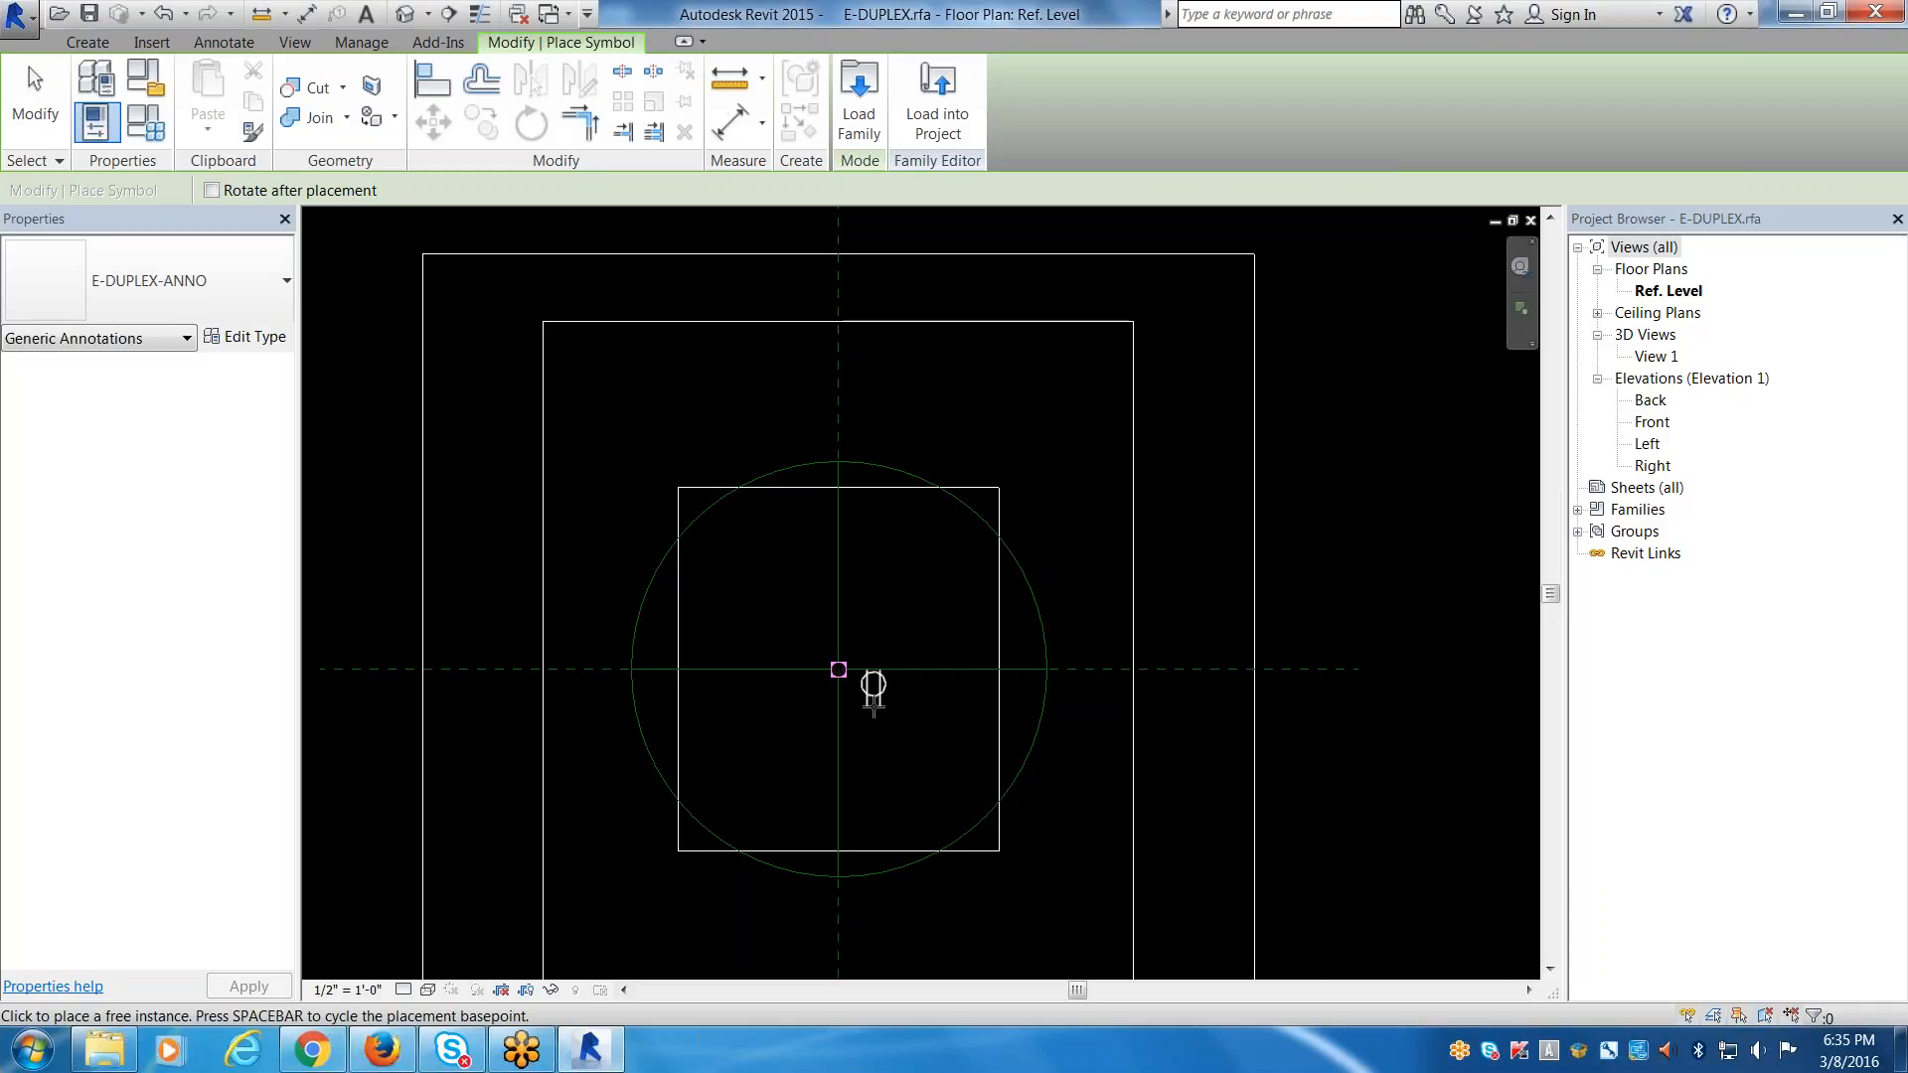
Place the E-DUPLEX-ANNO symbol at the intersection of the Center (Left/Right) and Center (Front/Back) reference planes.
scroll(873, 708, "up", 5)
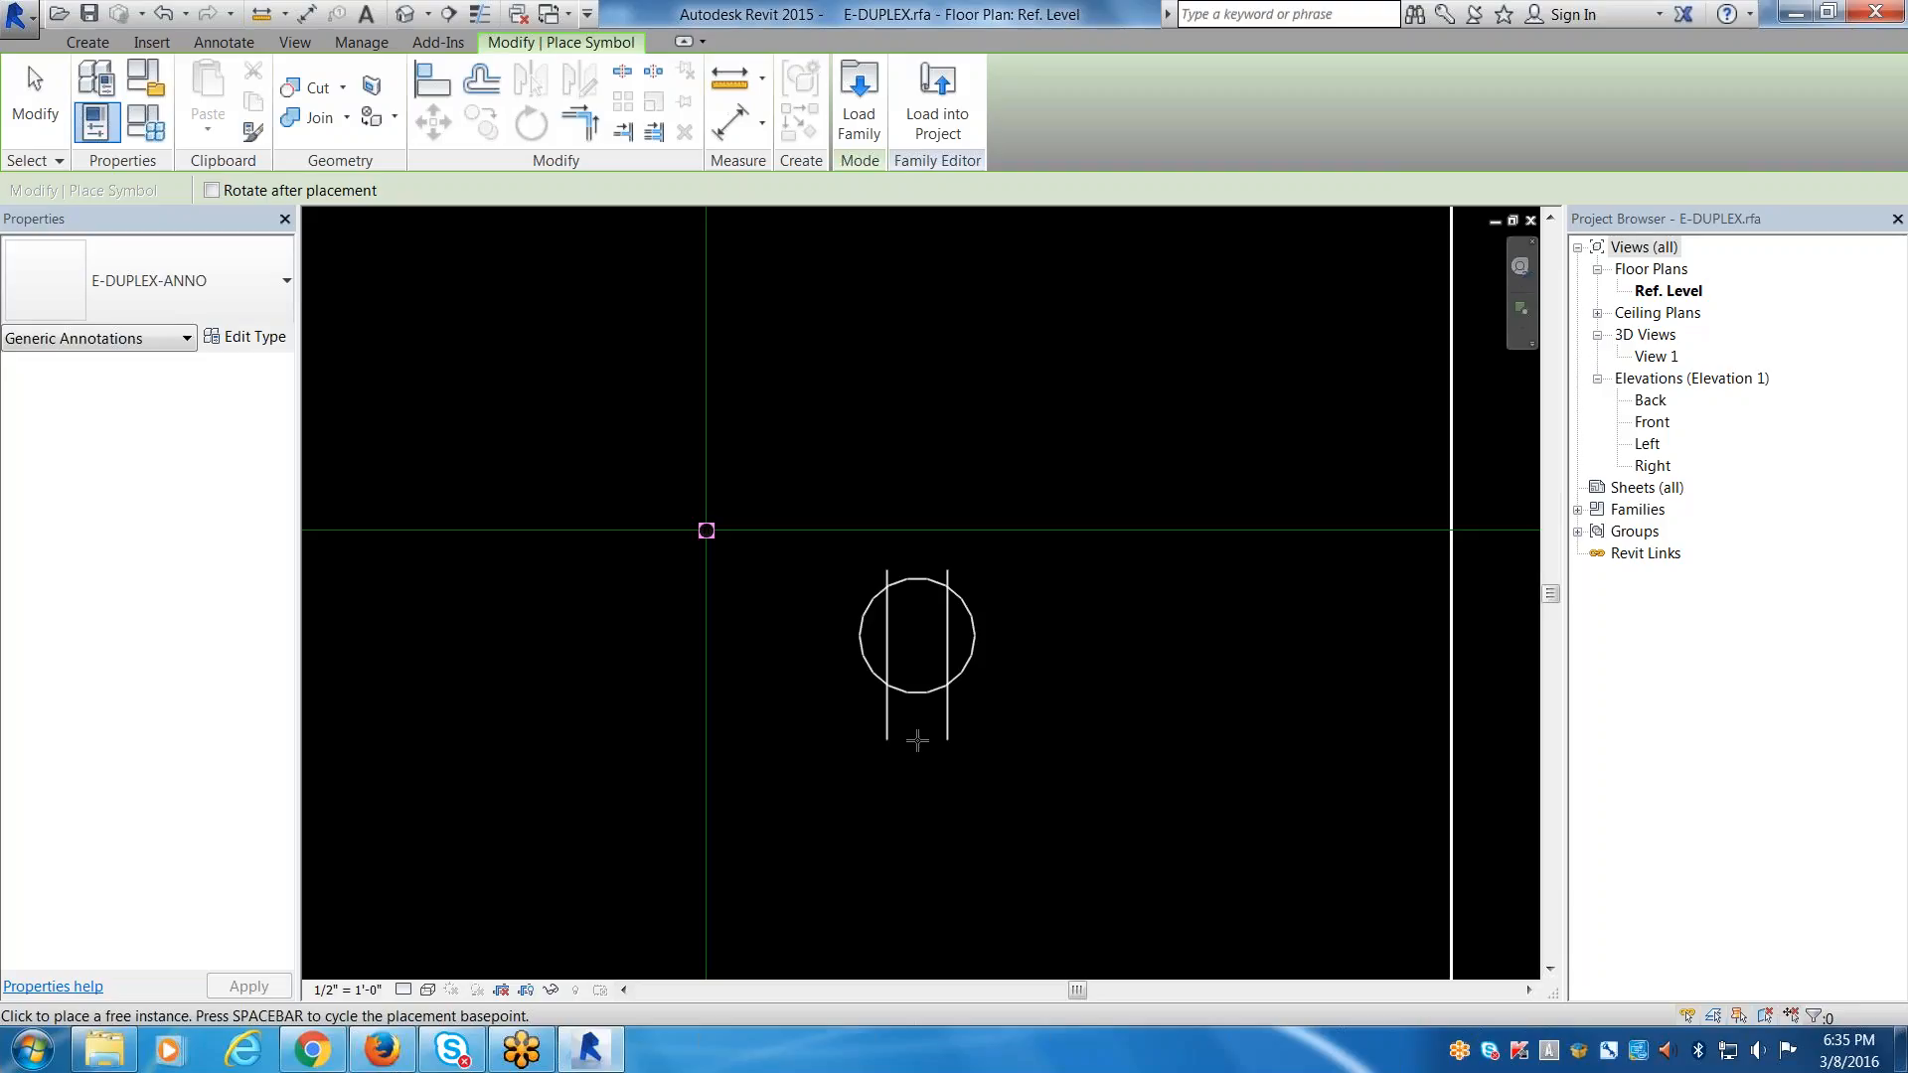
scroll(912, 738, "down", 3)
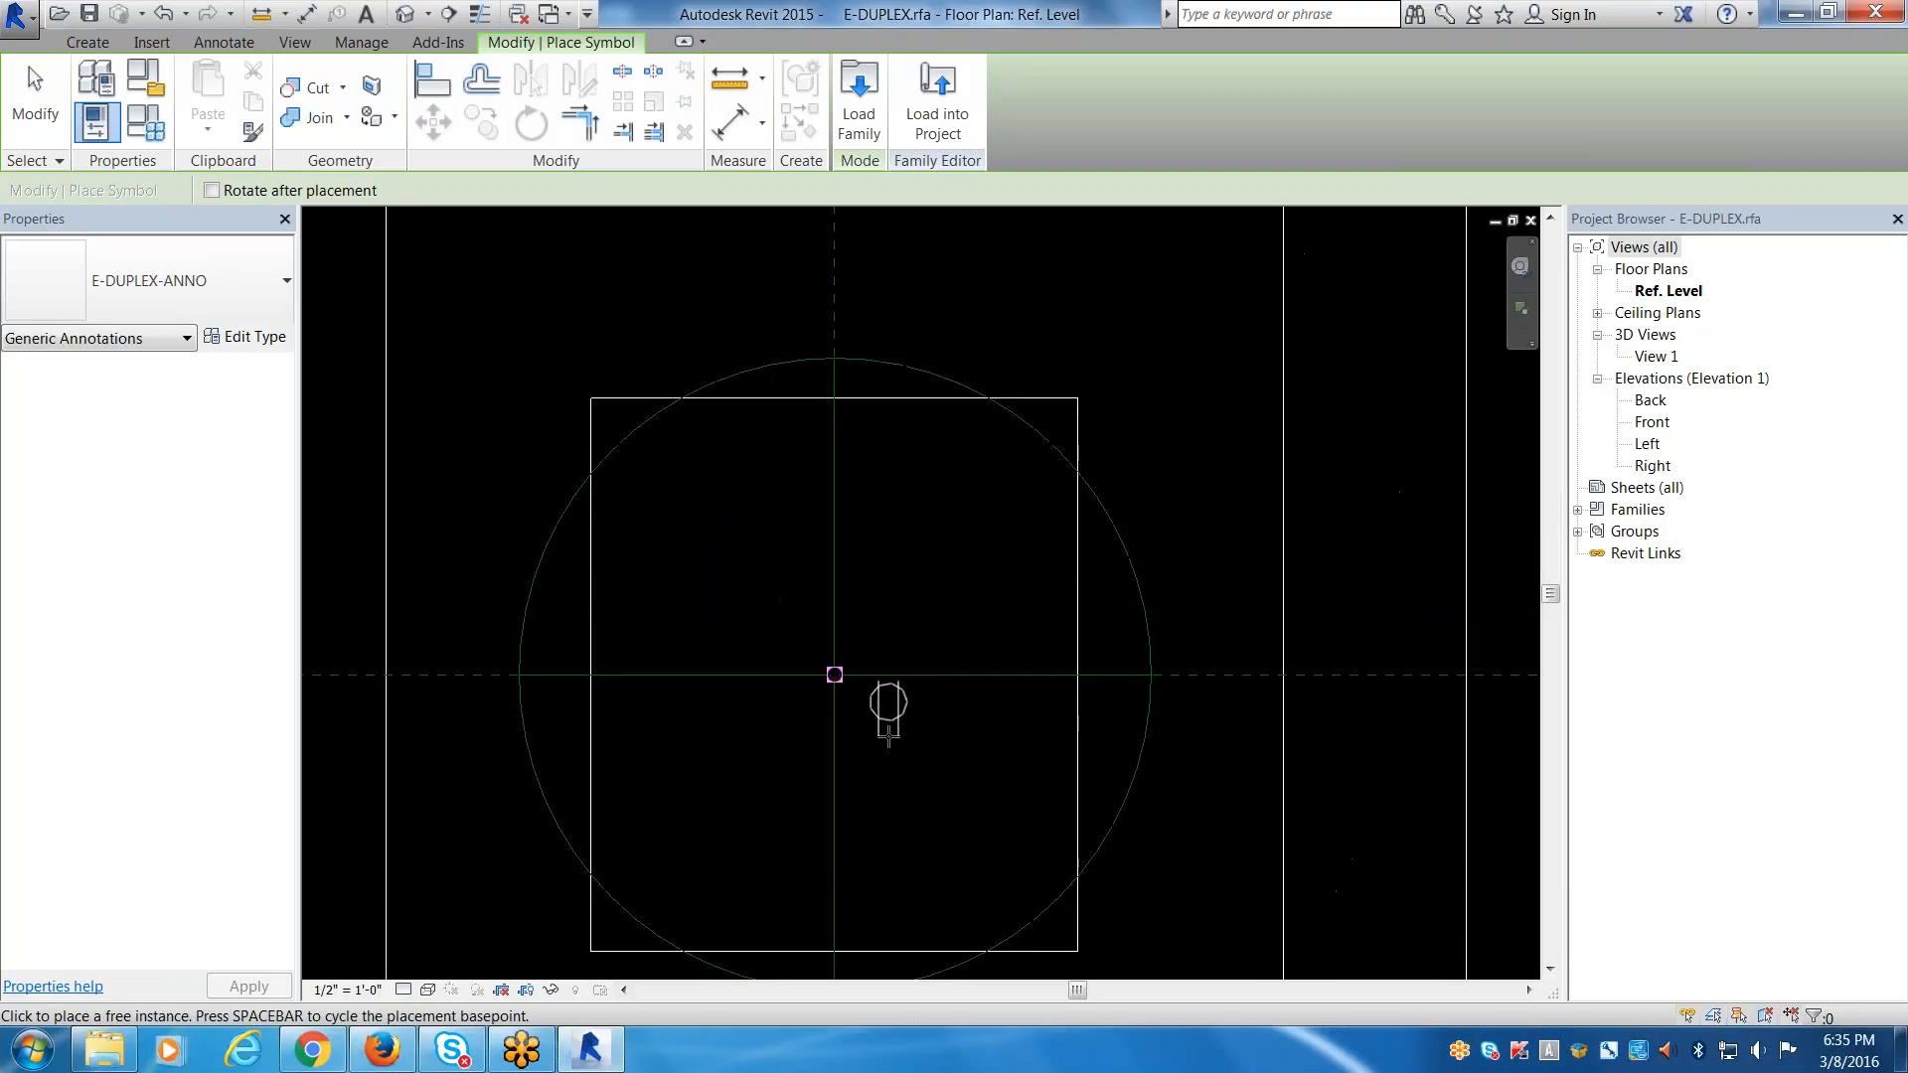
left_click(834, 675)
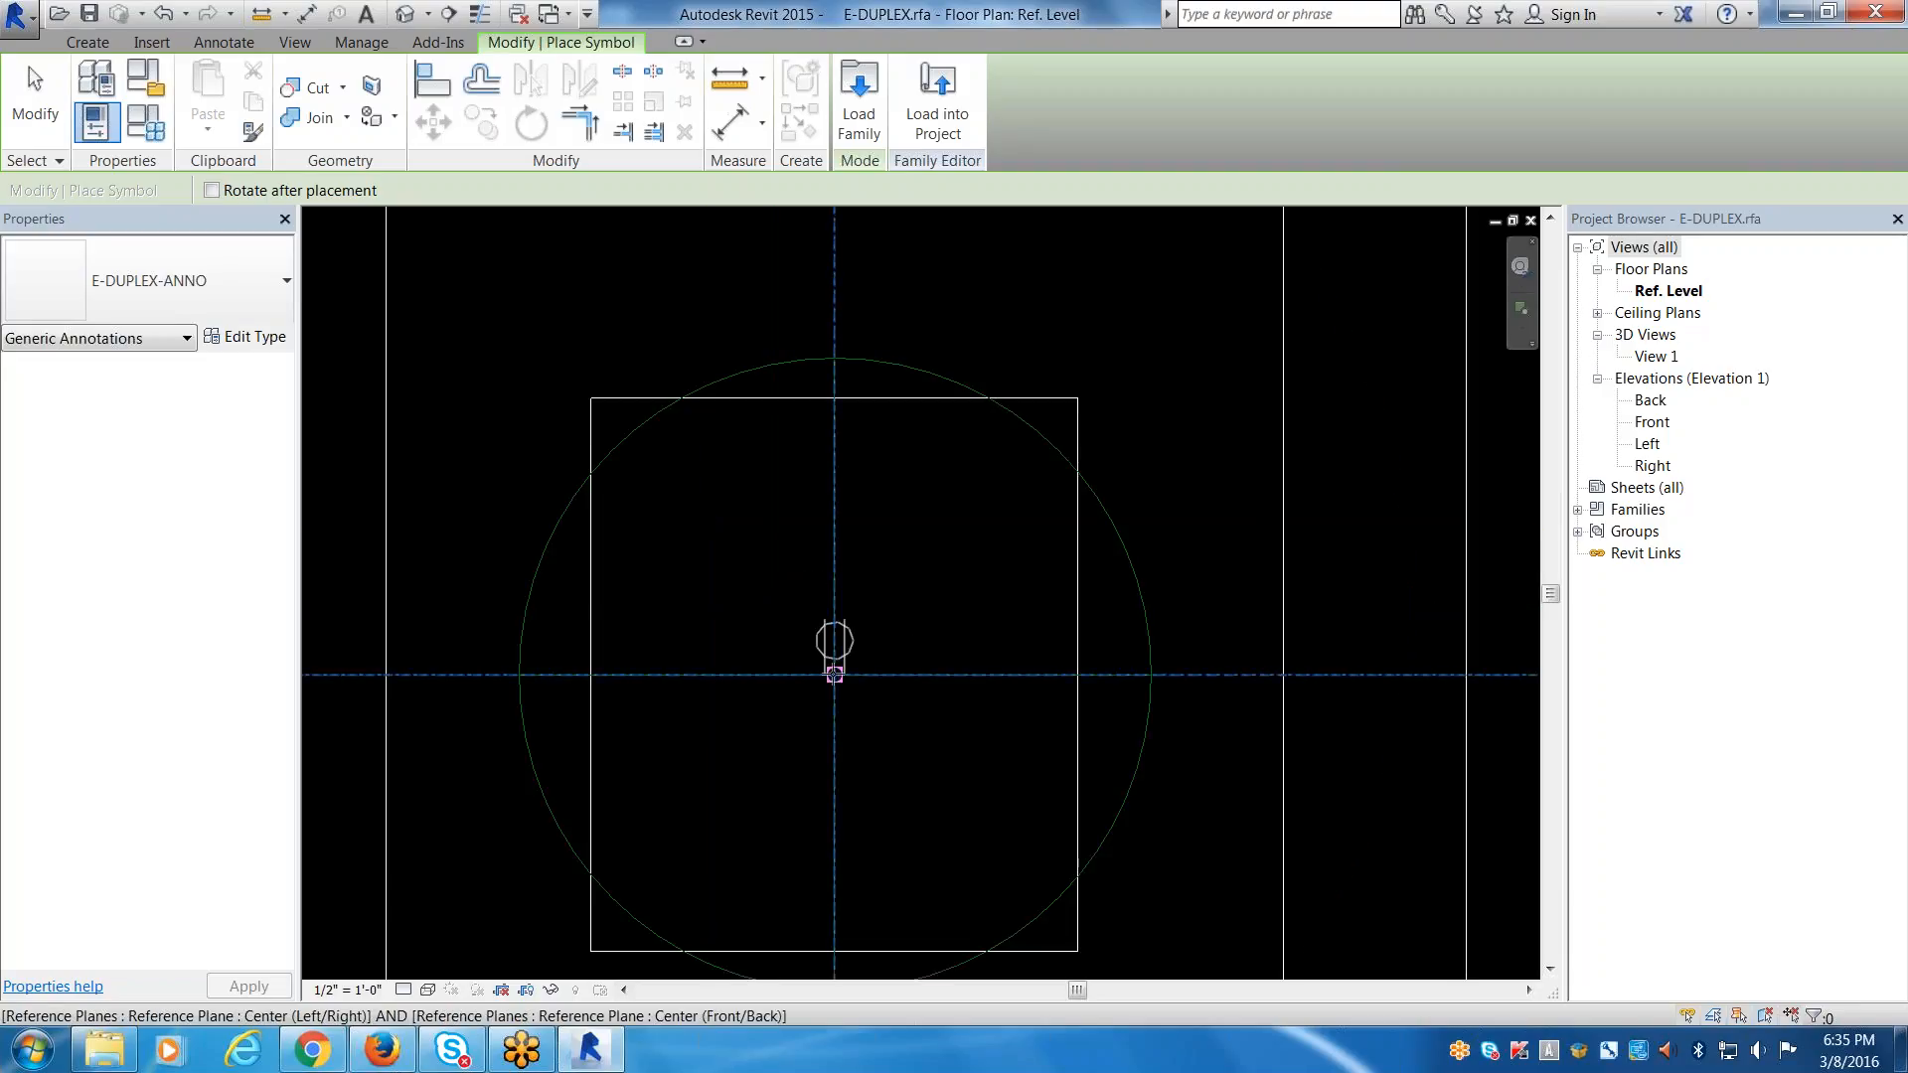
scroll(835, 675, "up", 5)
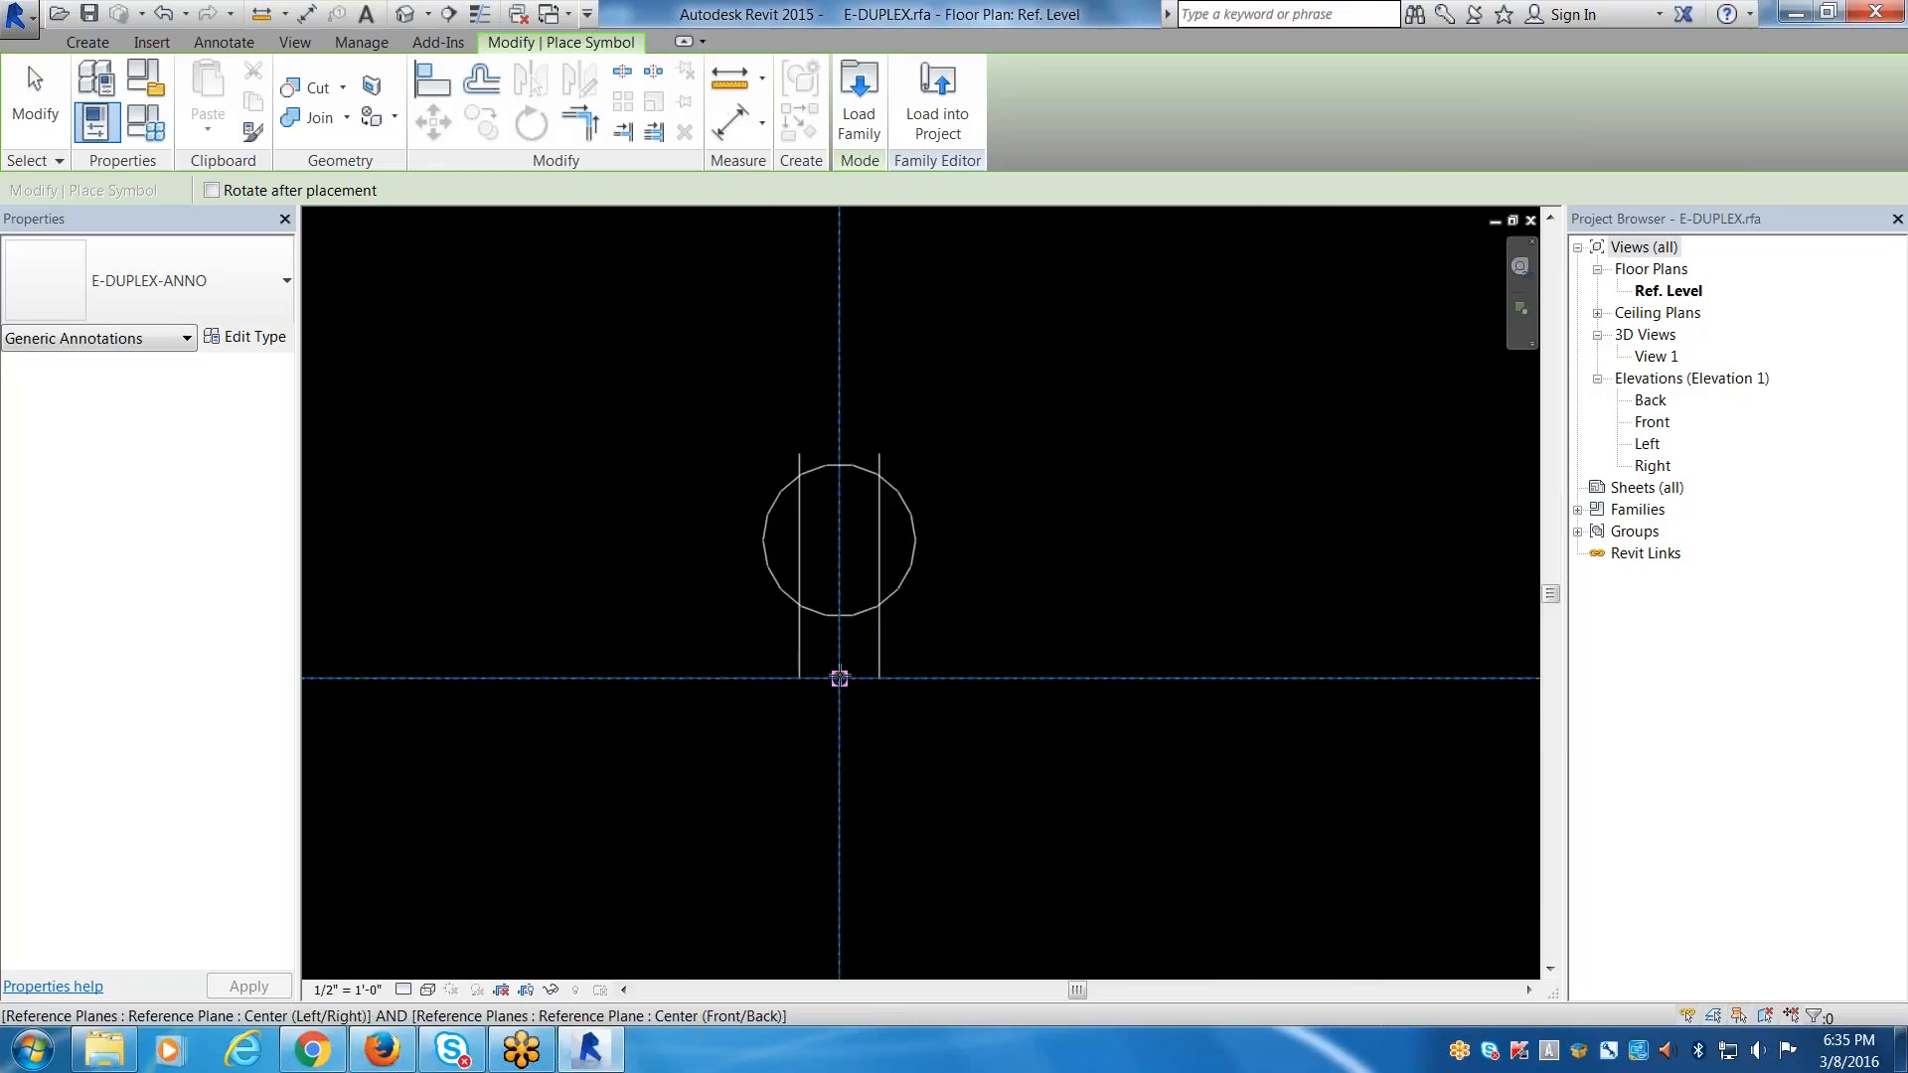
scroll(840, 678, "down", 6)
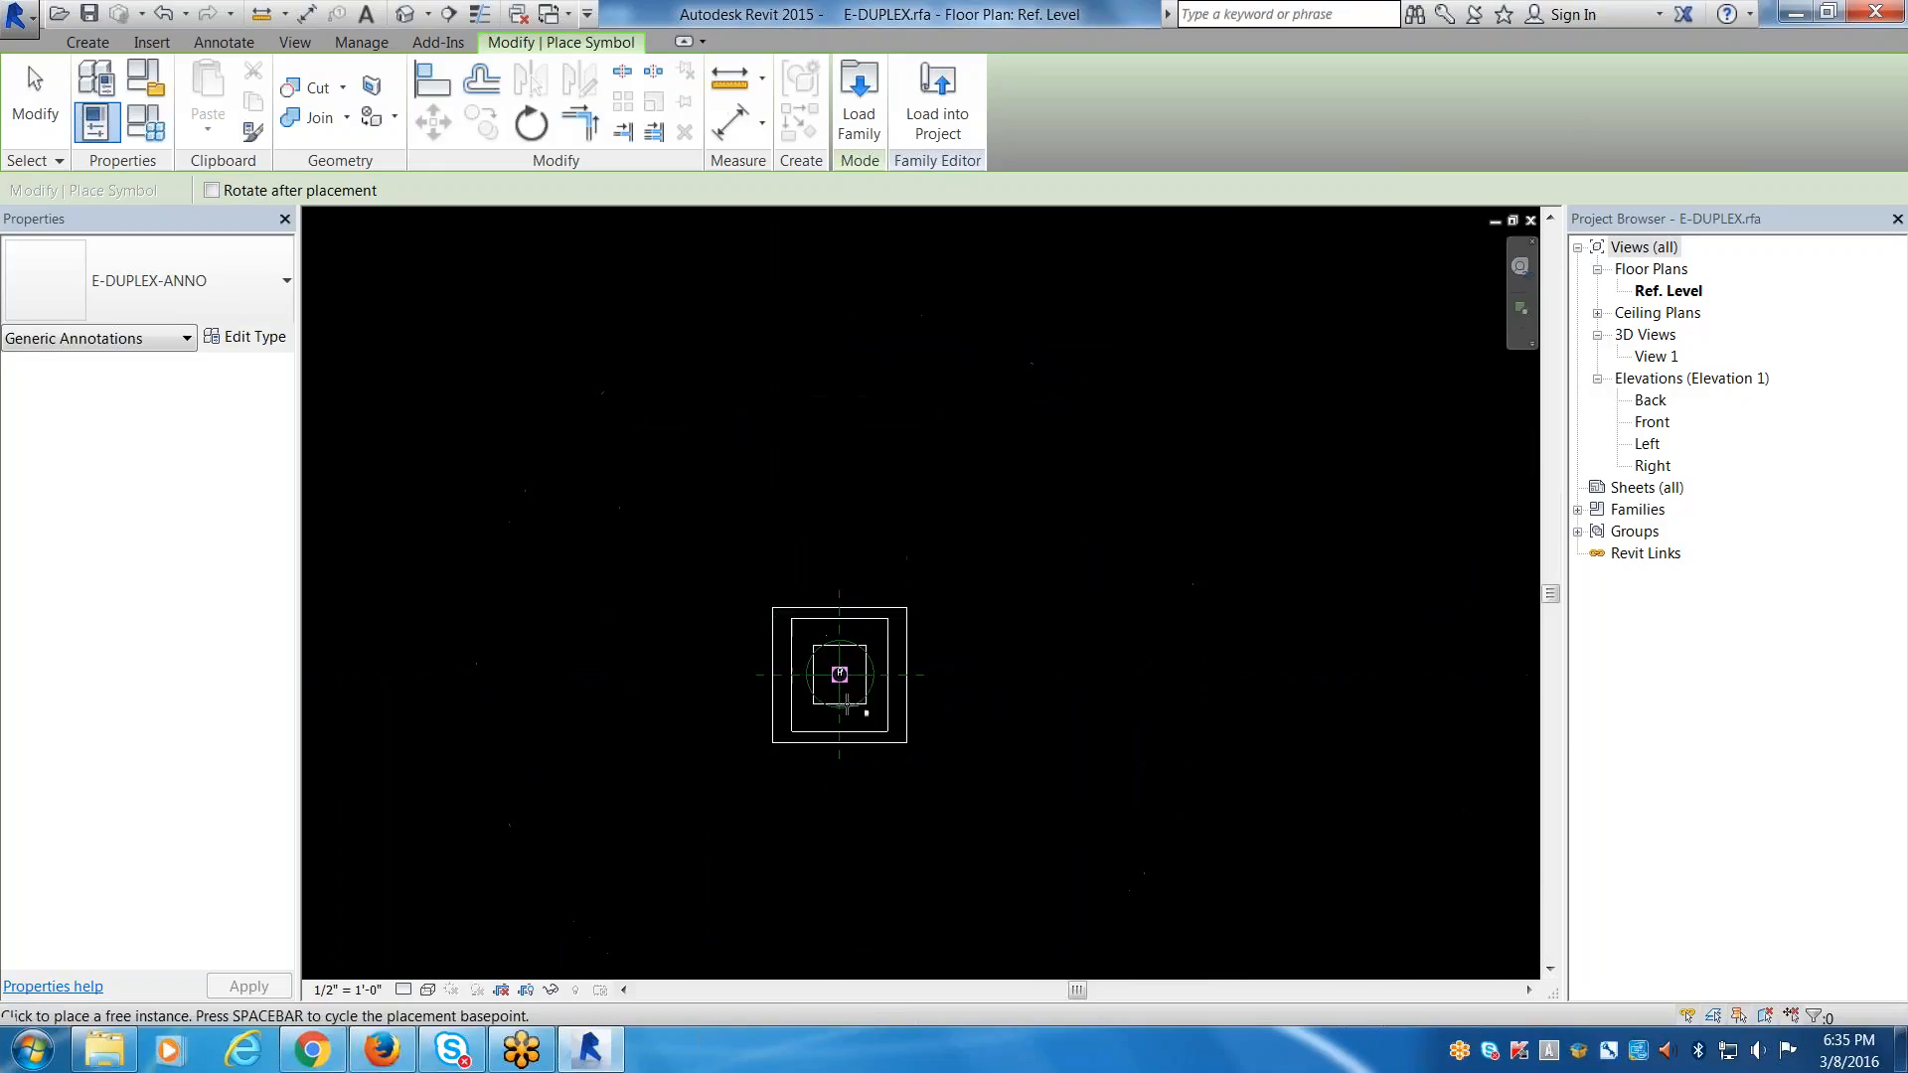
scroll(846, 704, "up", 7)
key("Escape")
key("Escape")
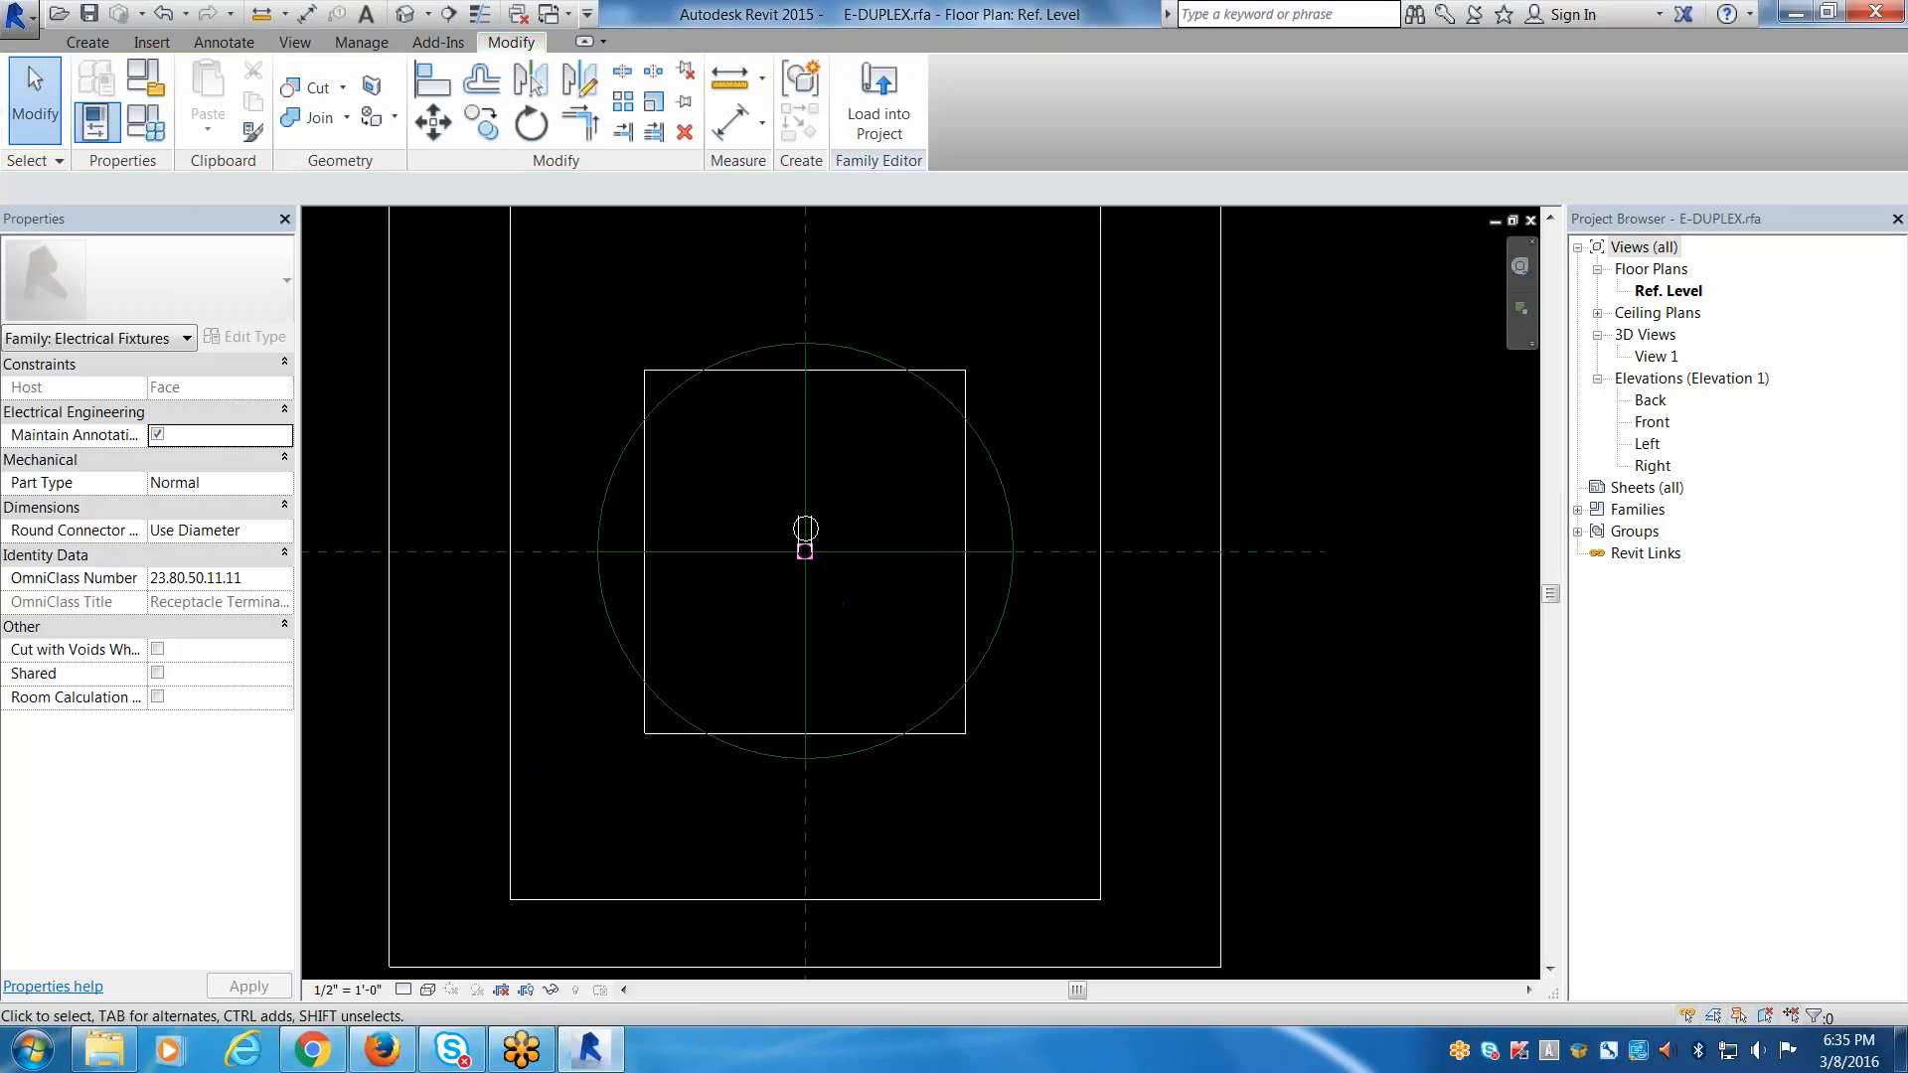
scroll(844, 603, "down", 3)
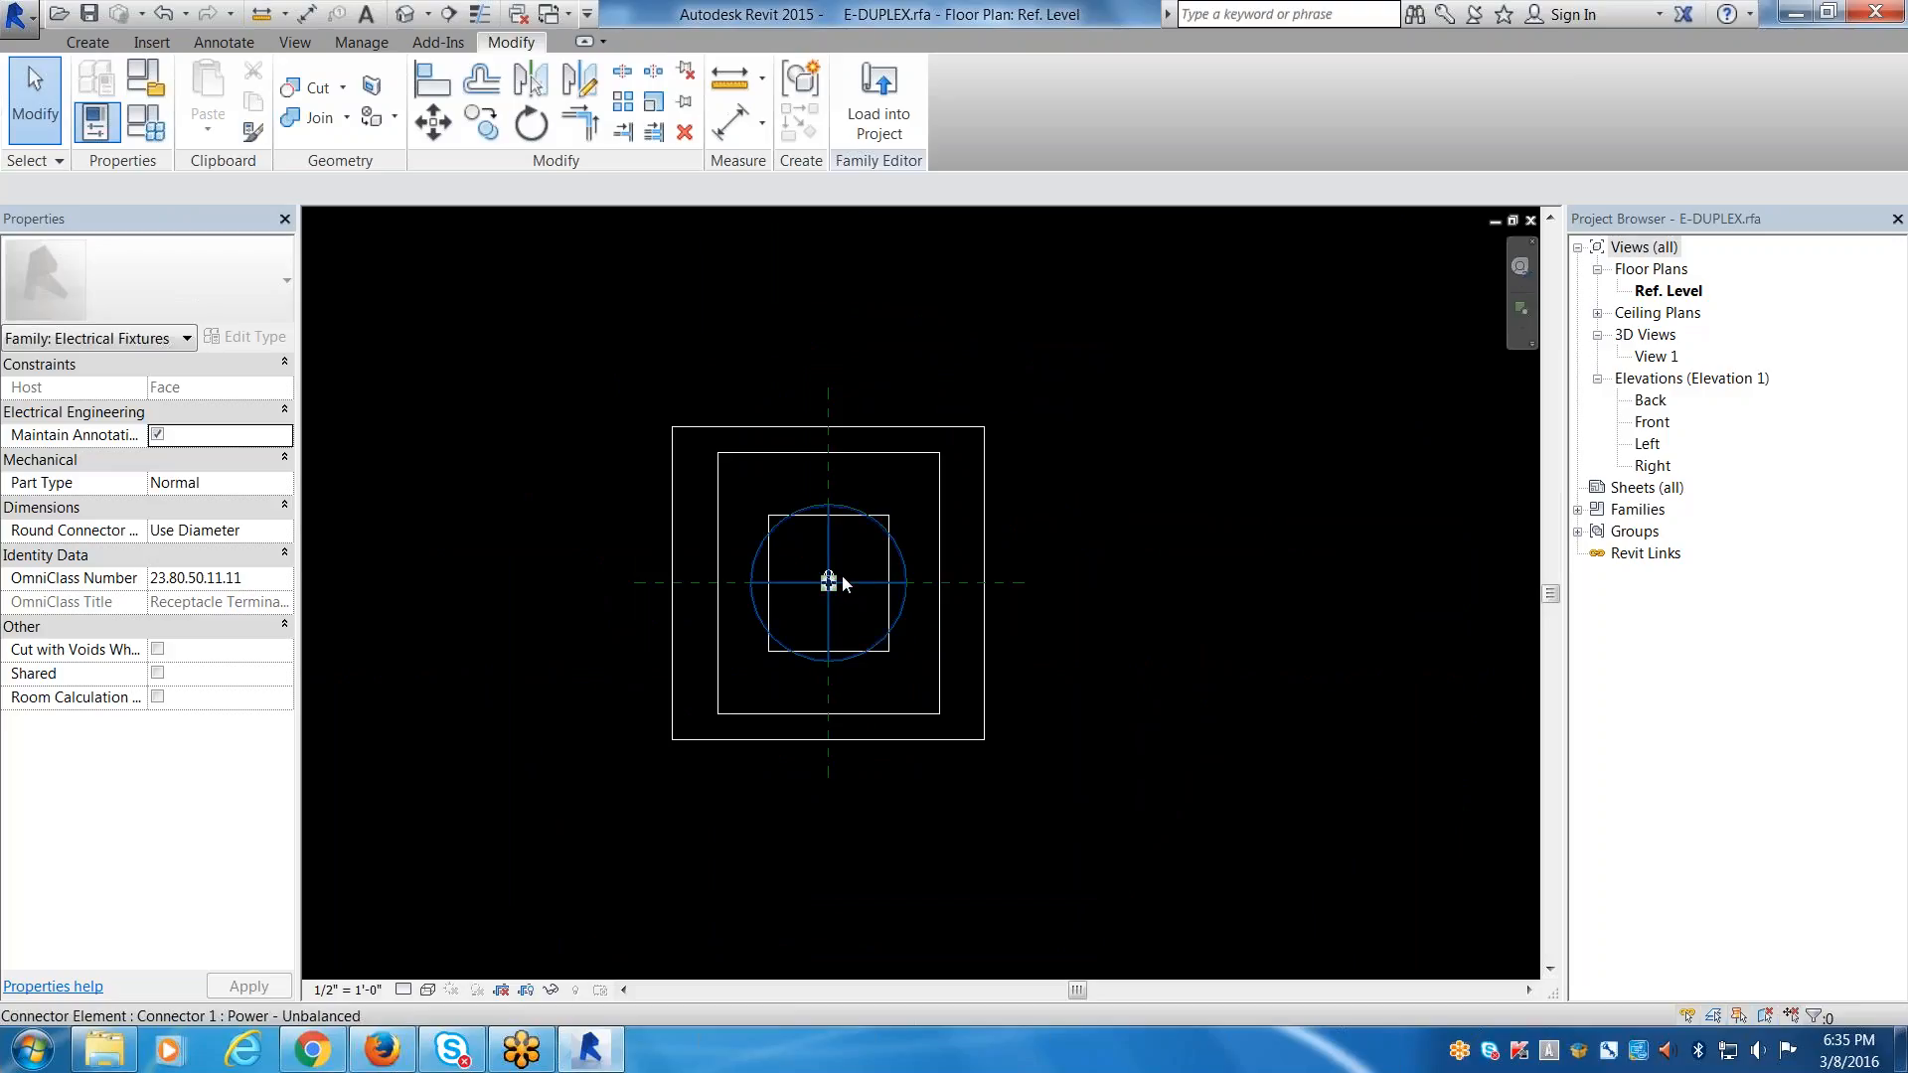
scroll(843, 577, "up", 4)
scroll(833, 599, "down", 2)
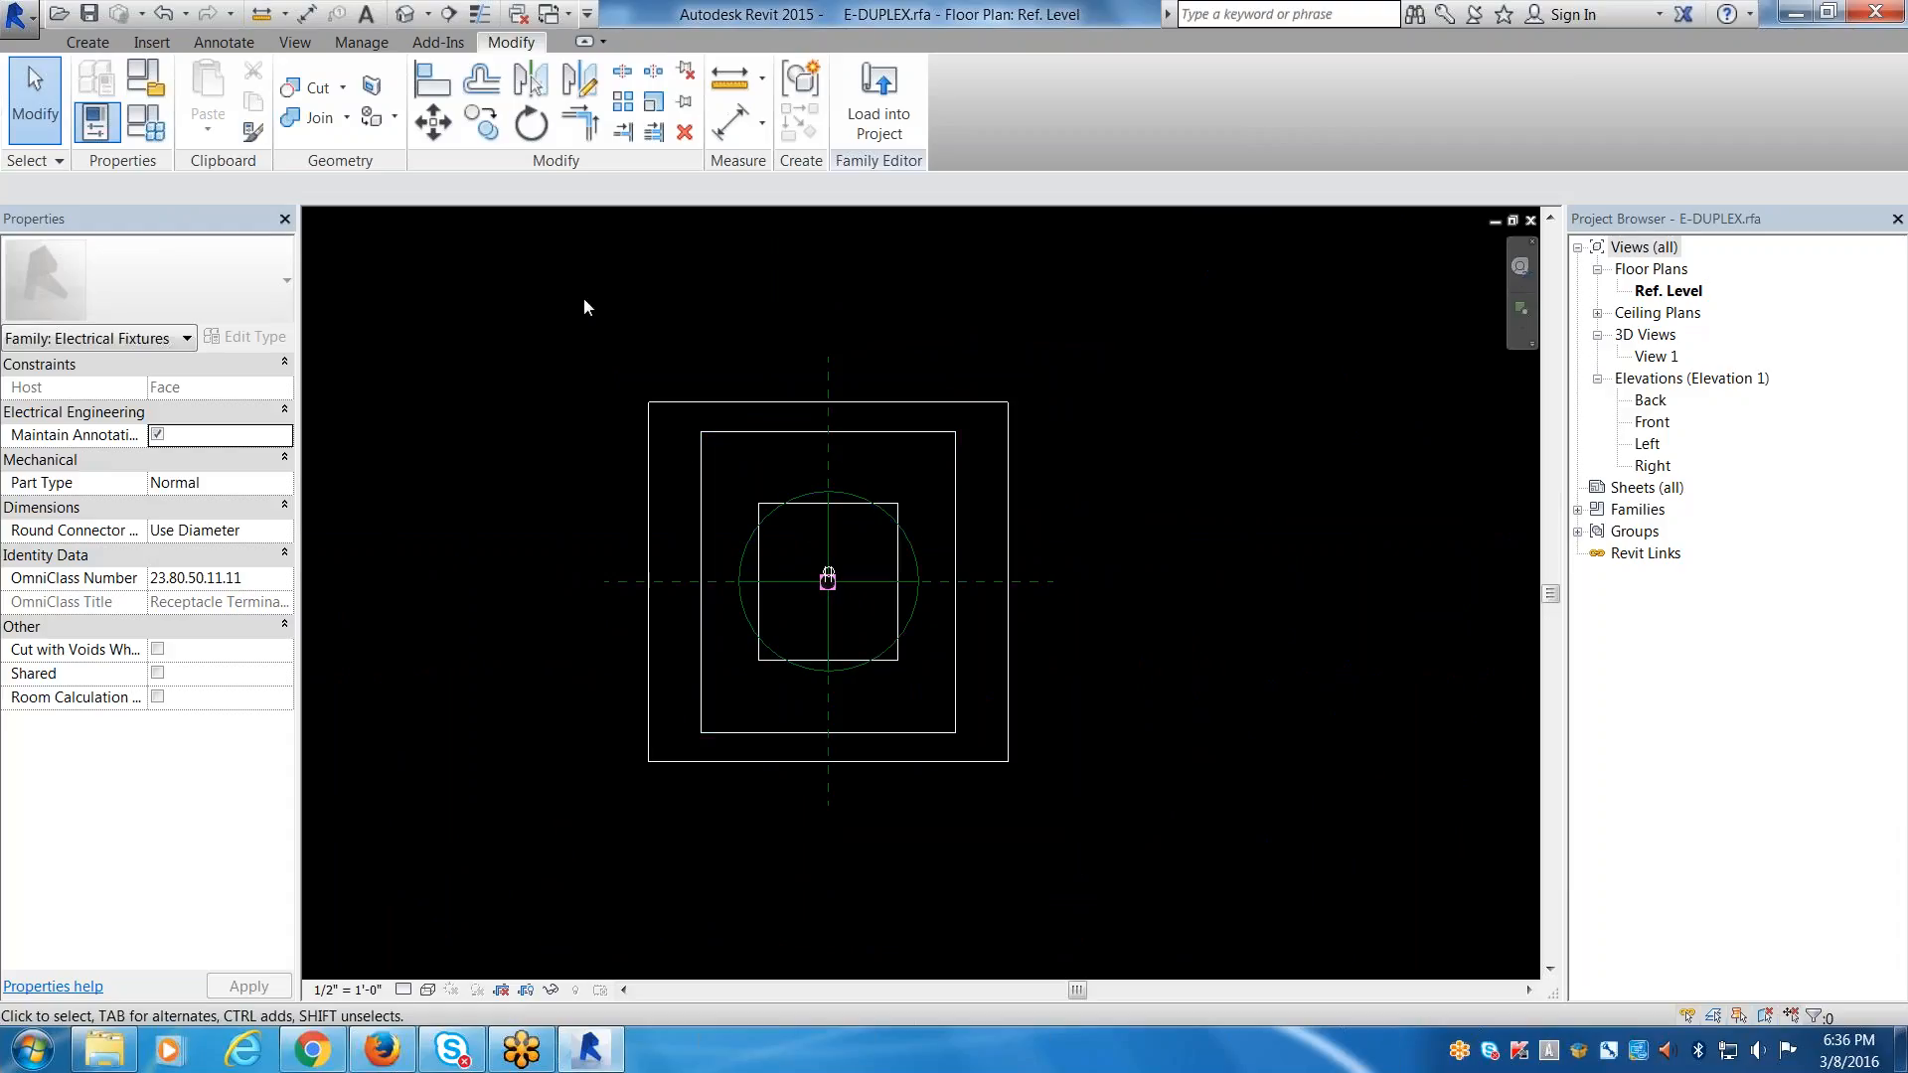
Save the E-DUPLEX family and load it into Project1.
left_click(87, 21)
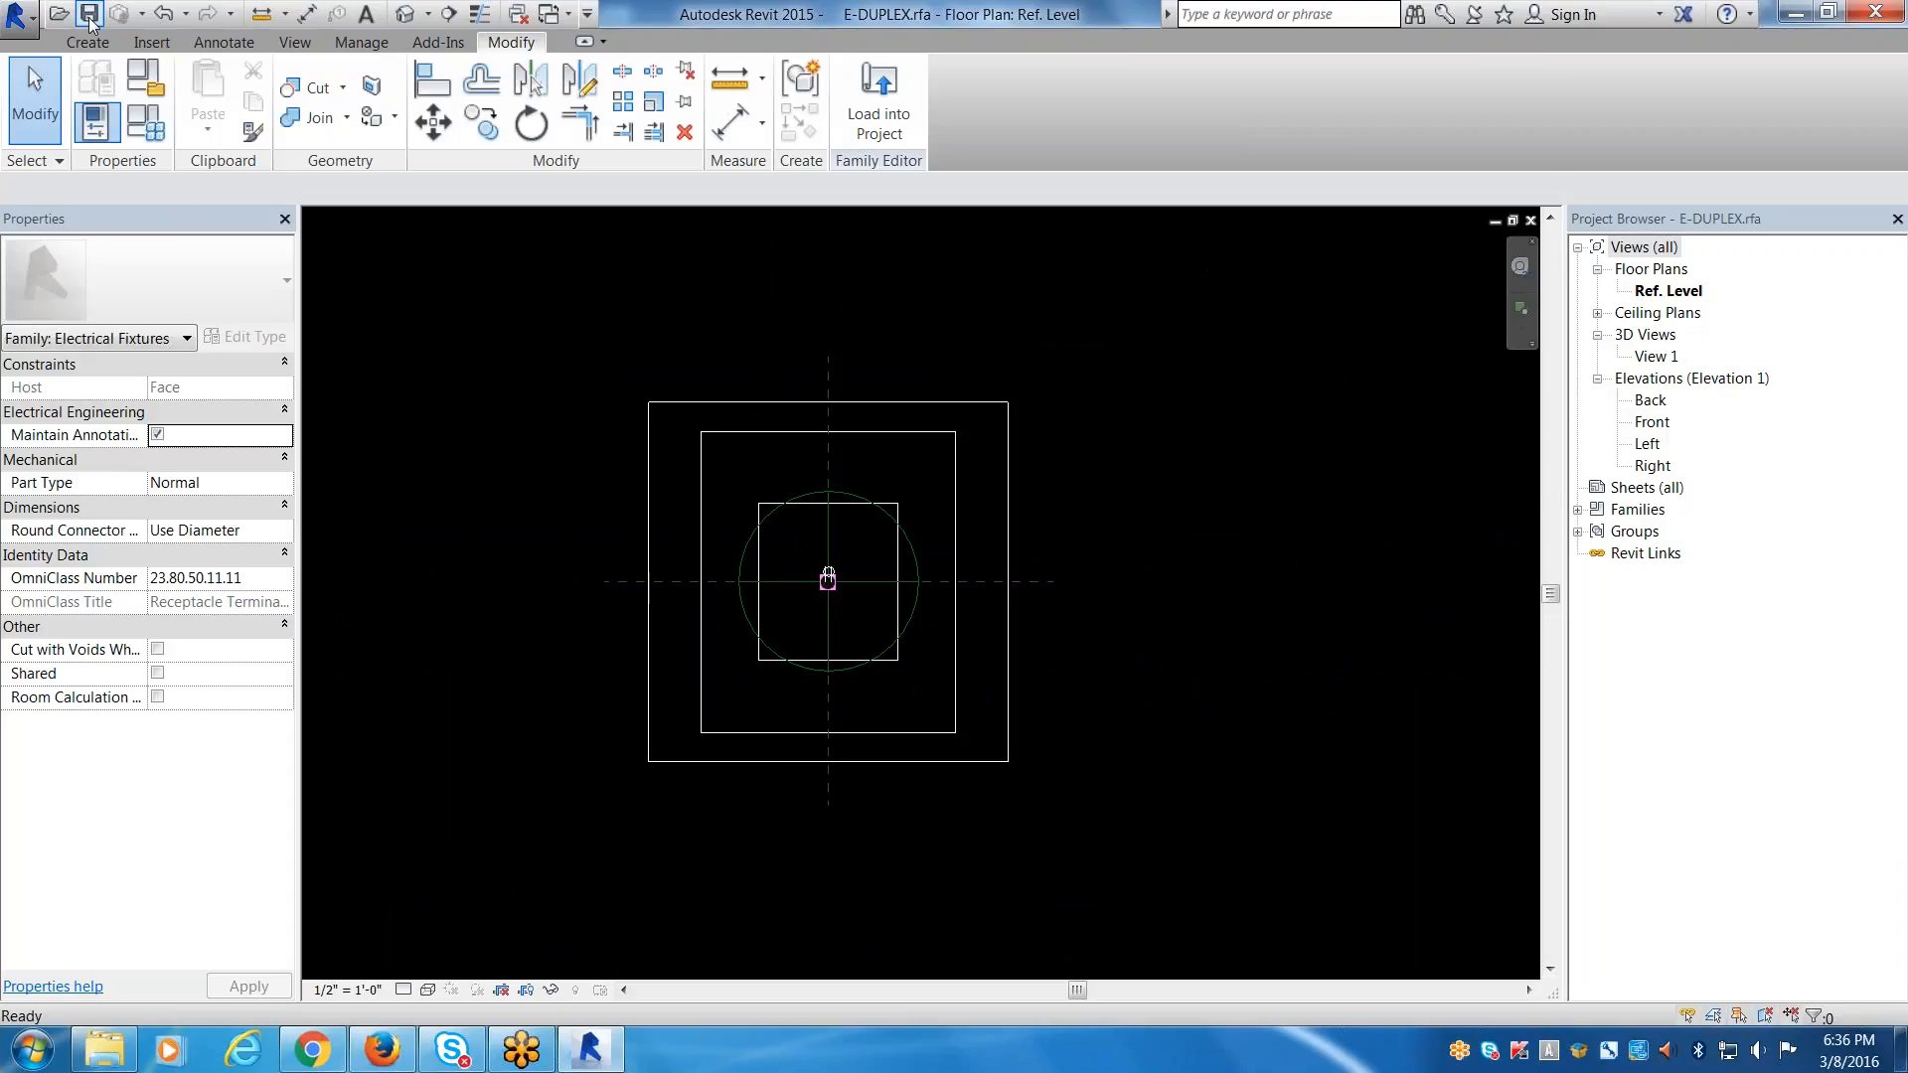
left_click(881, 134)
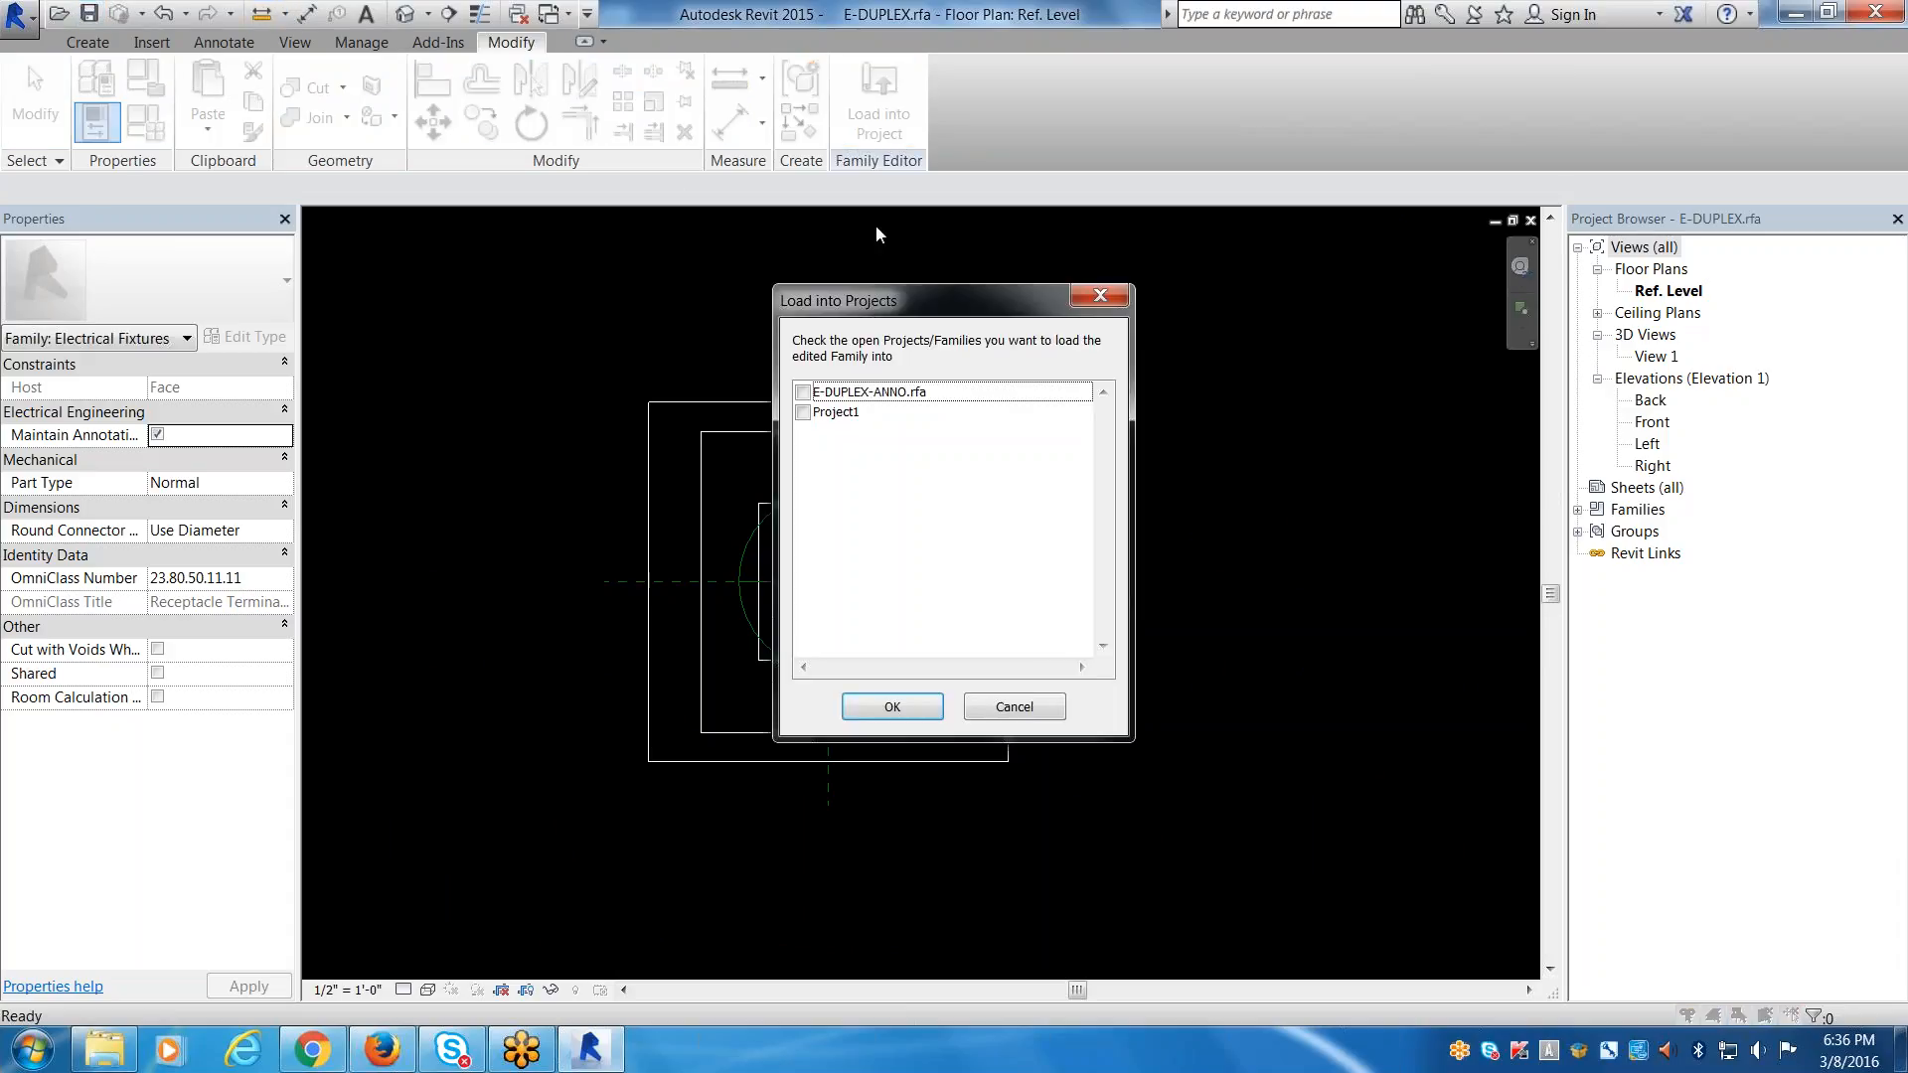
left_click(803, 412)
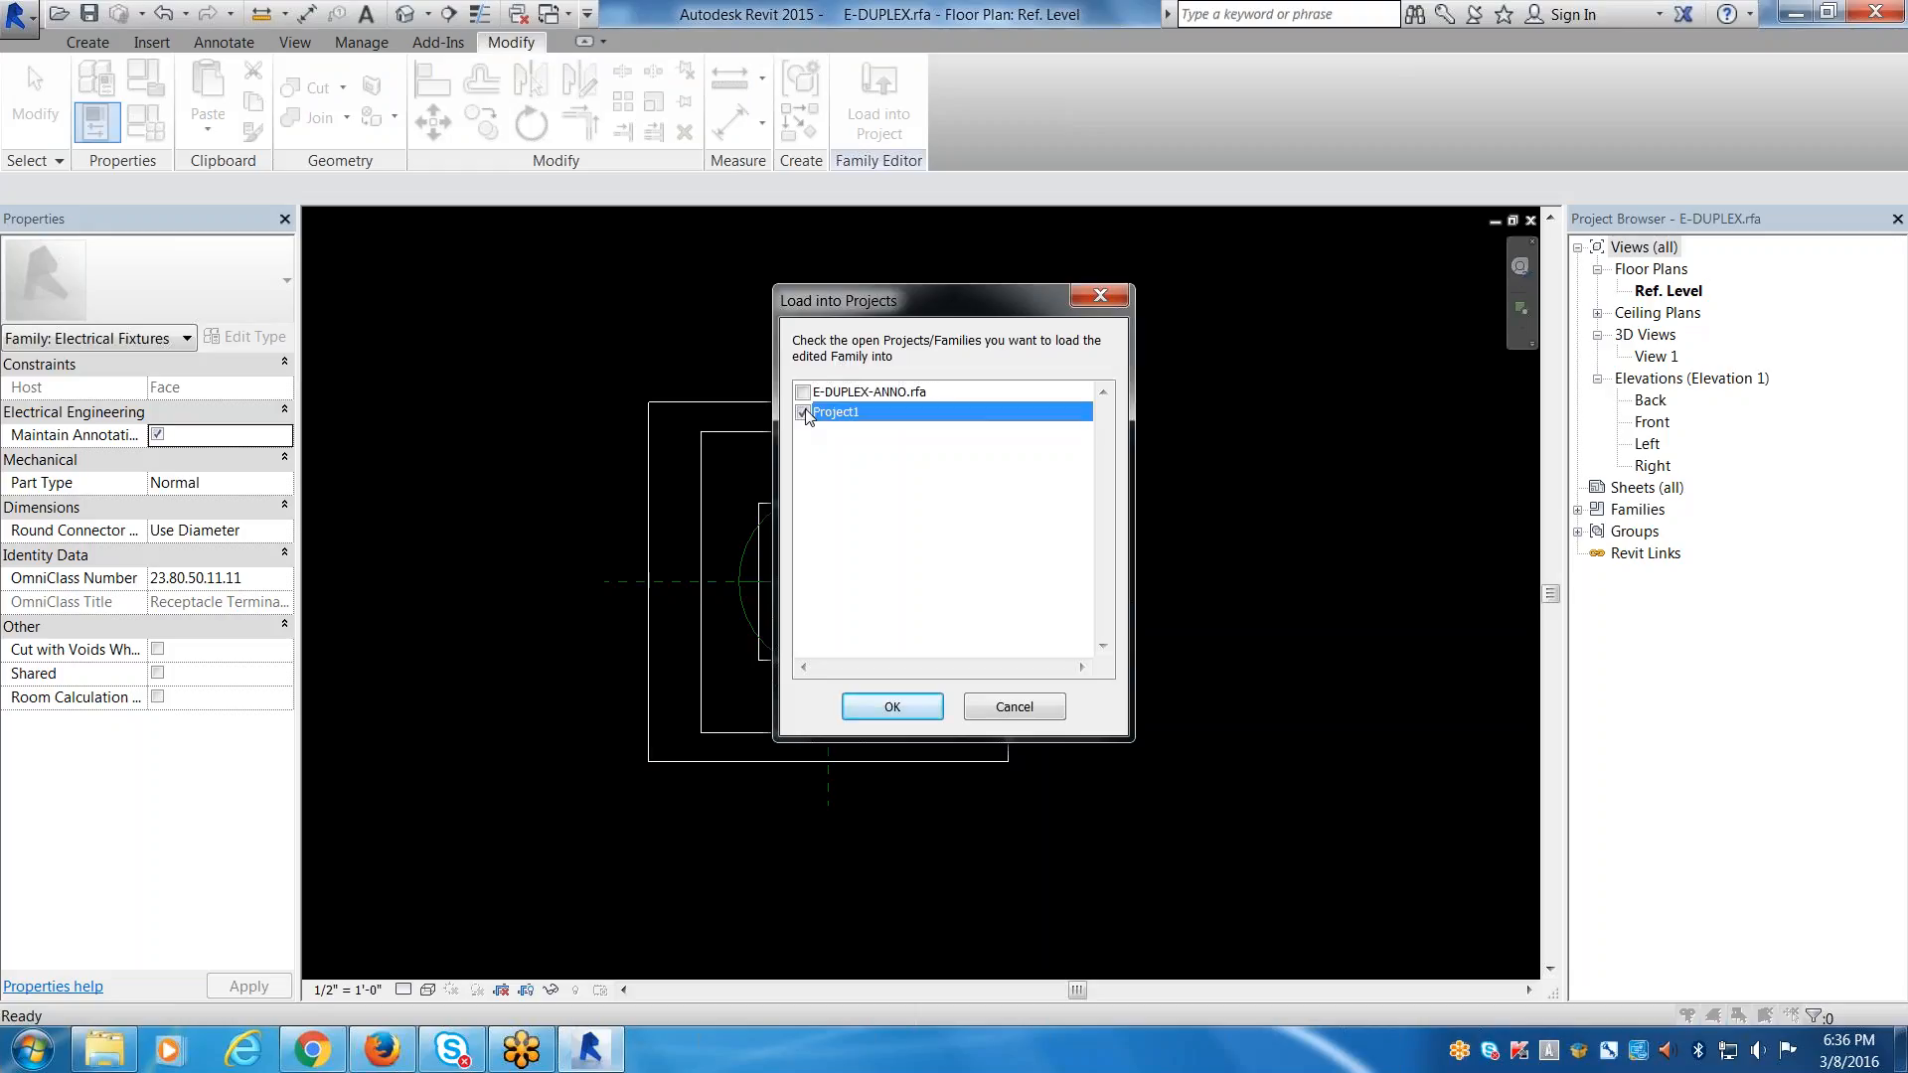
left_click(873, 709)
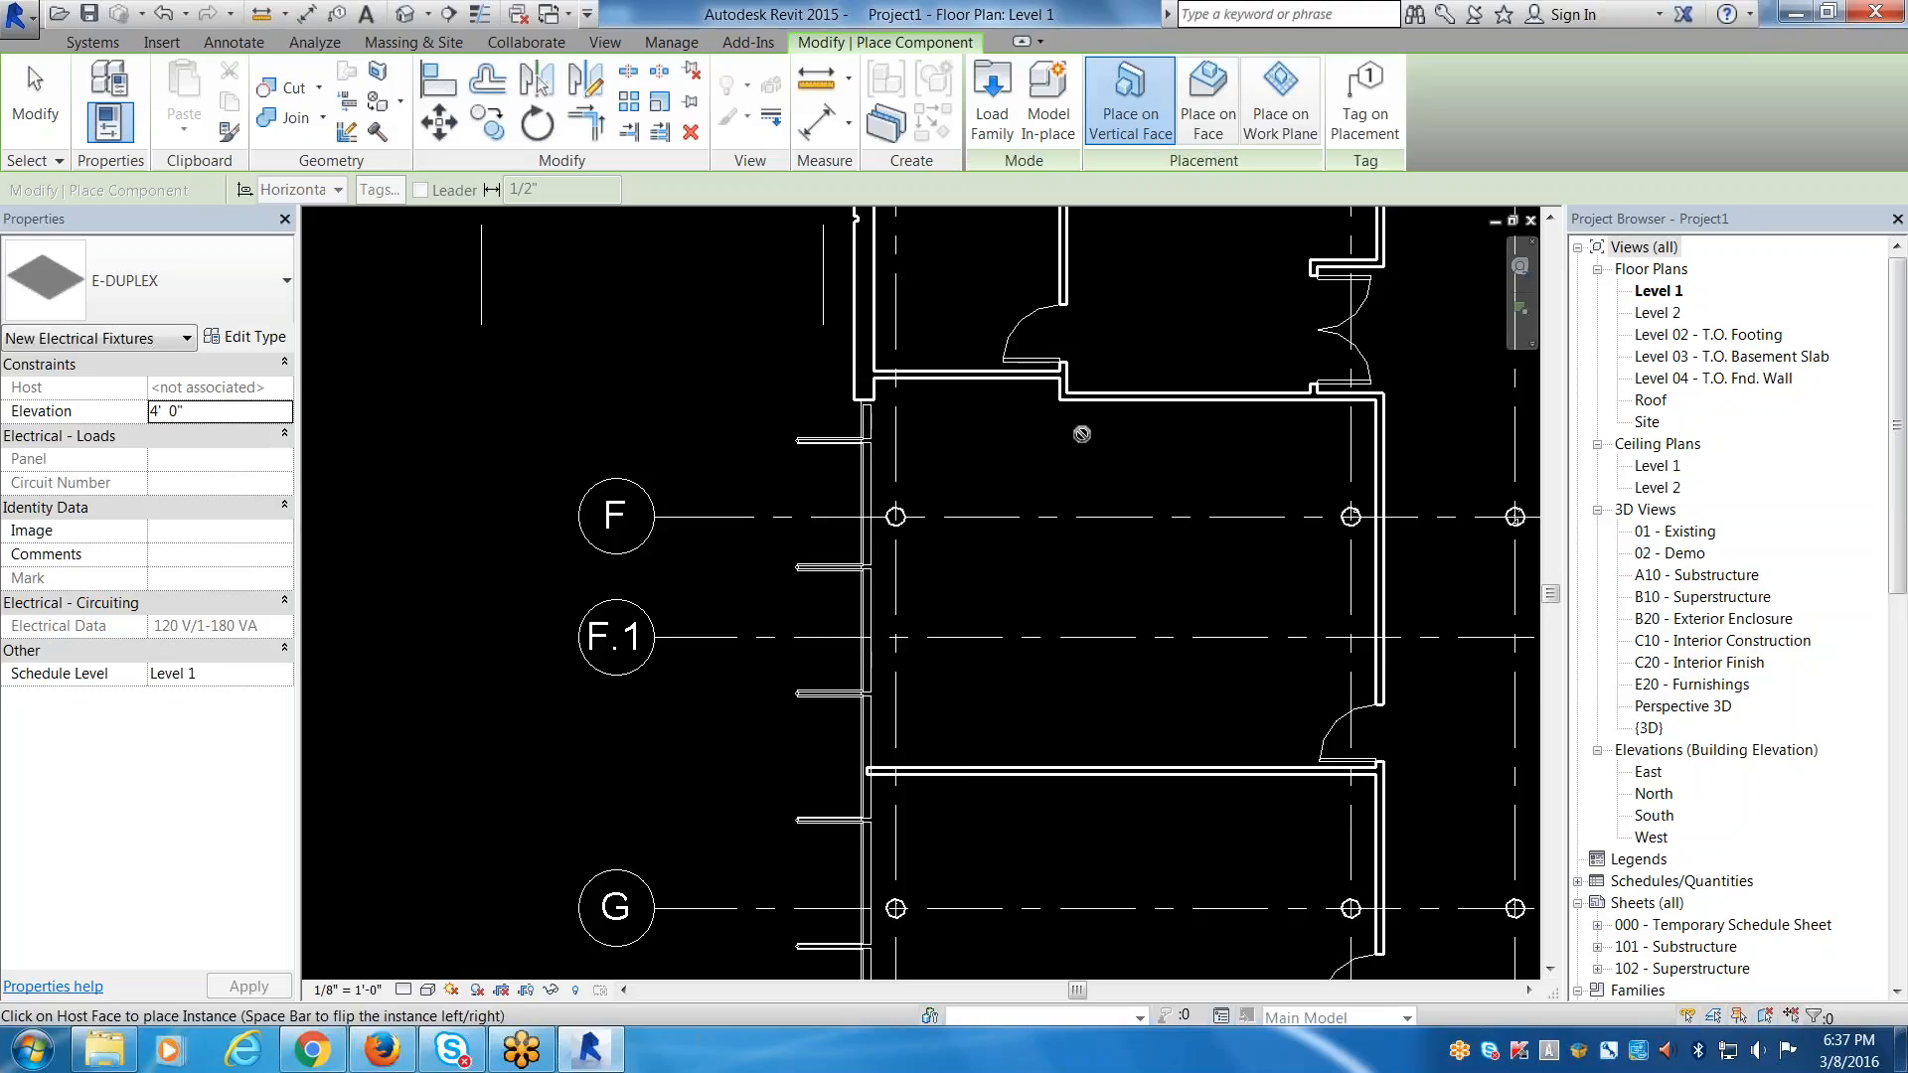
Place an E-DUPLEX receptacle on the vertical face of the horizontal wall between grid lines F.1 and G, near its left end.
left_click(1207, 100)
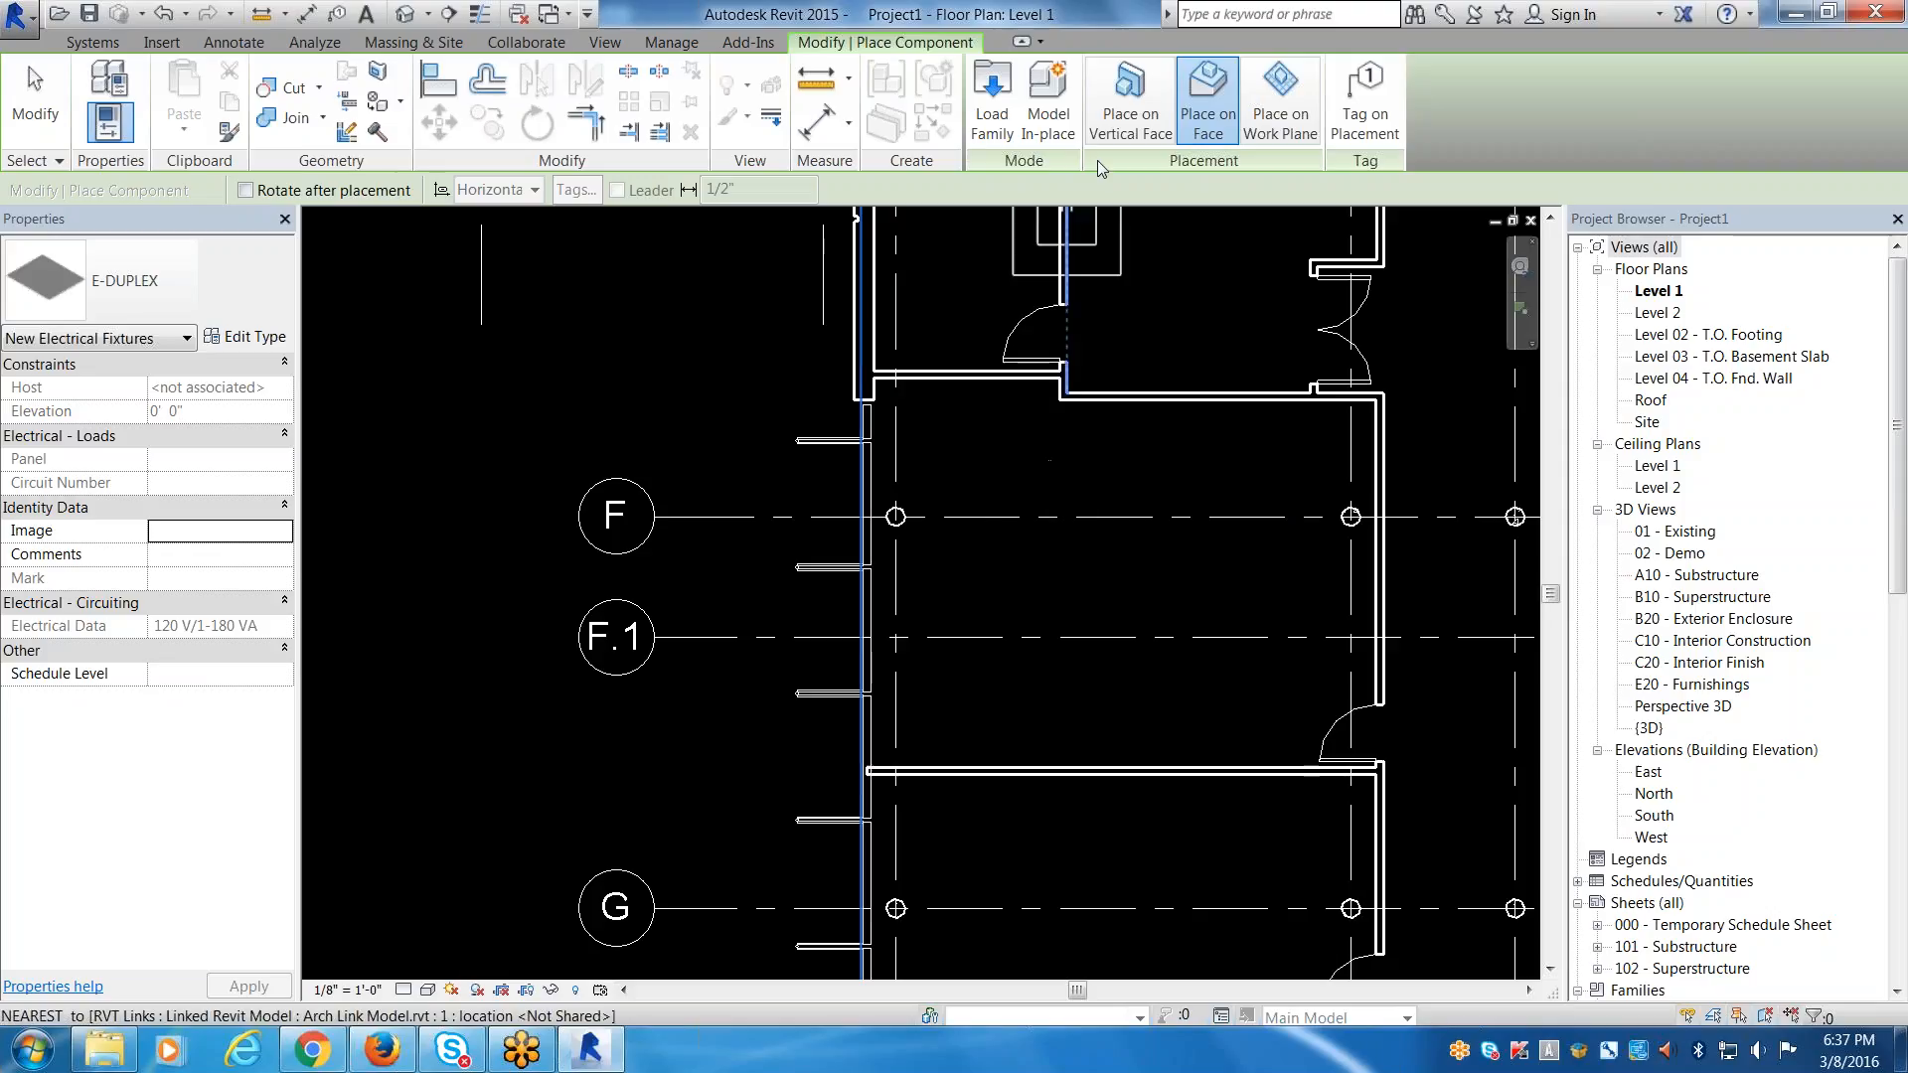
left_click(1129, 117)
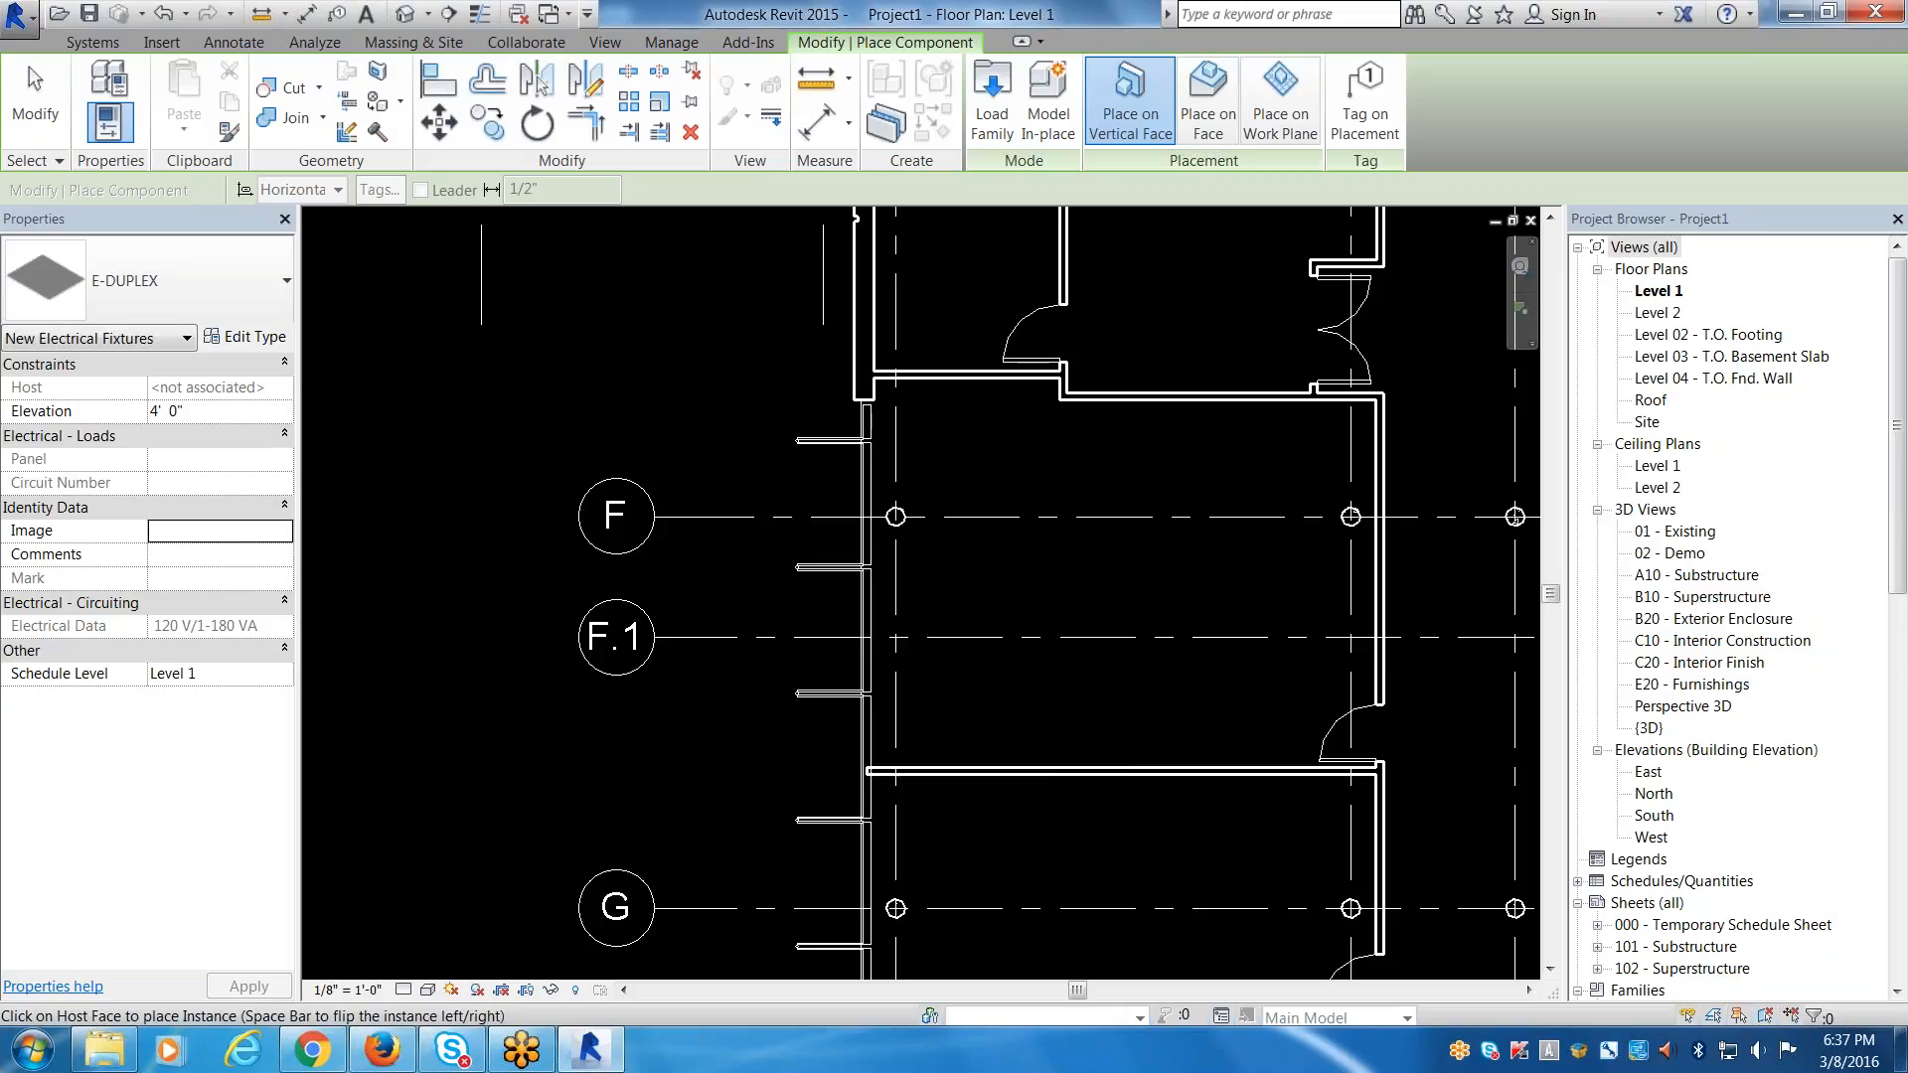
scroll(987, 715, "up", 2)
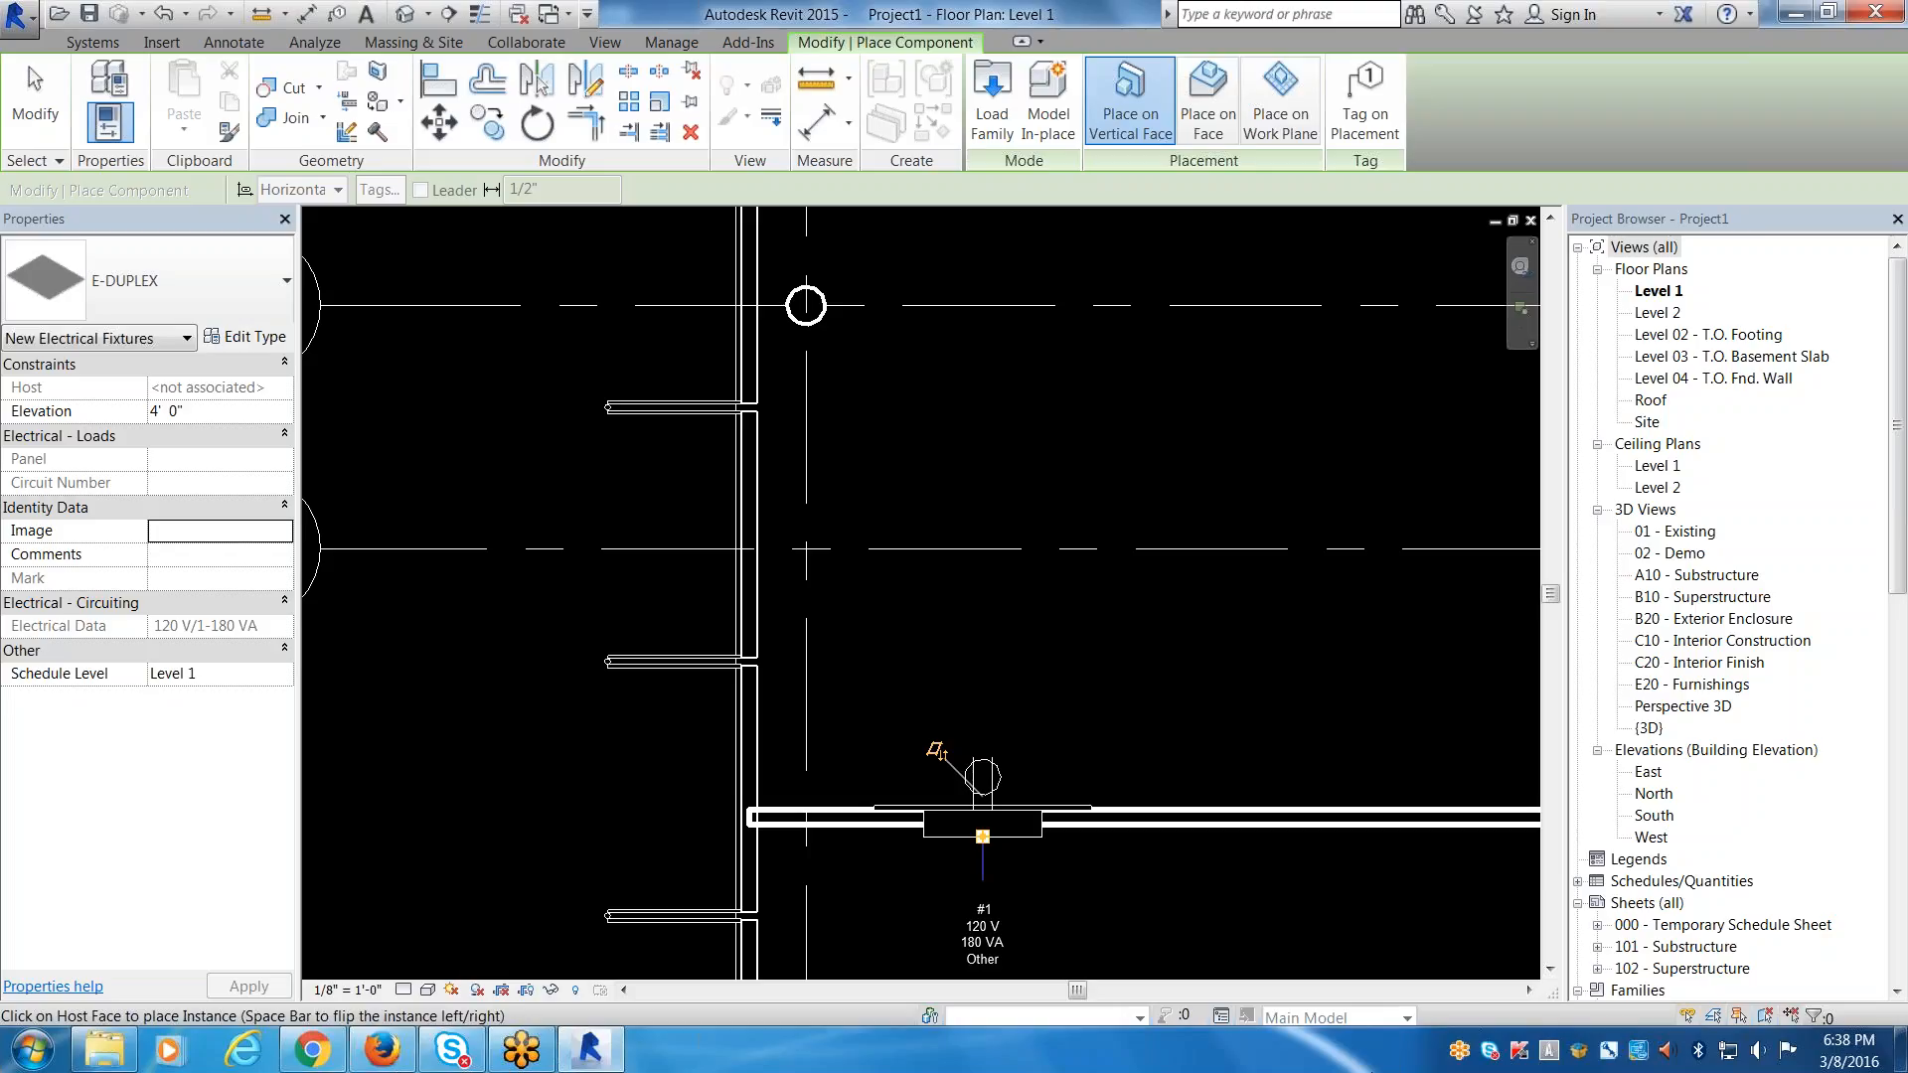
key("Escape")
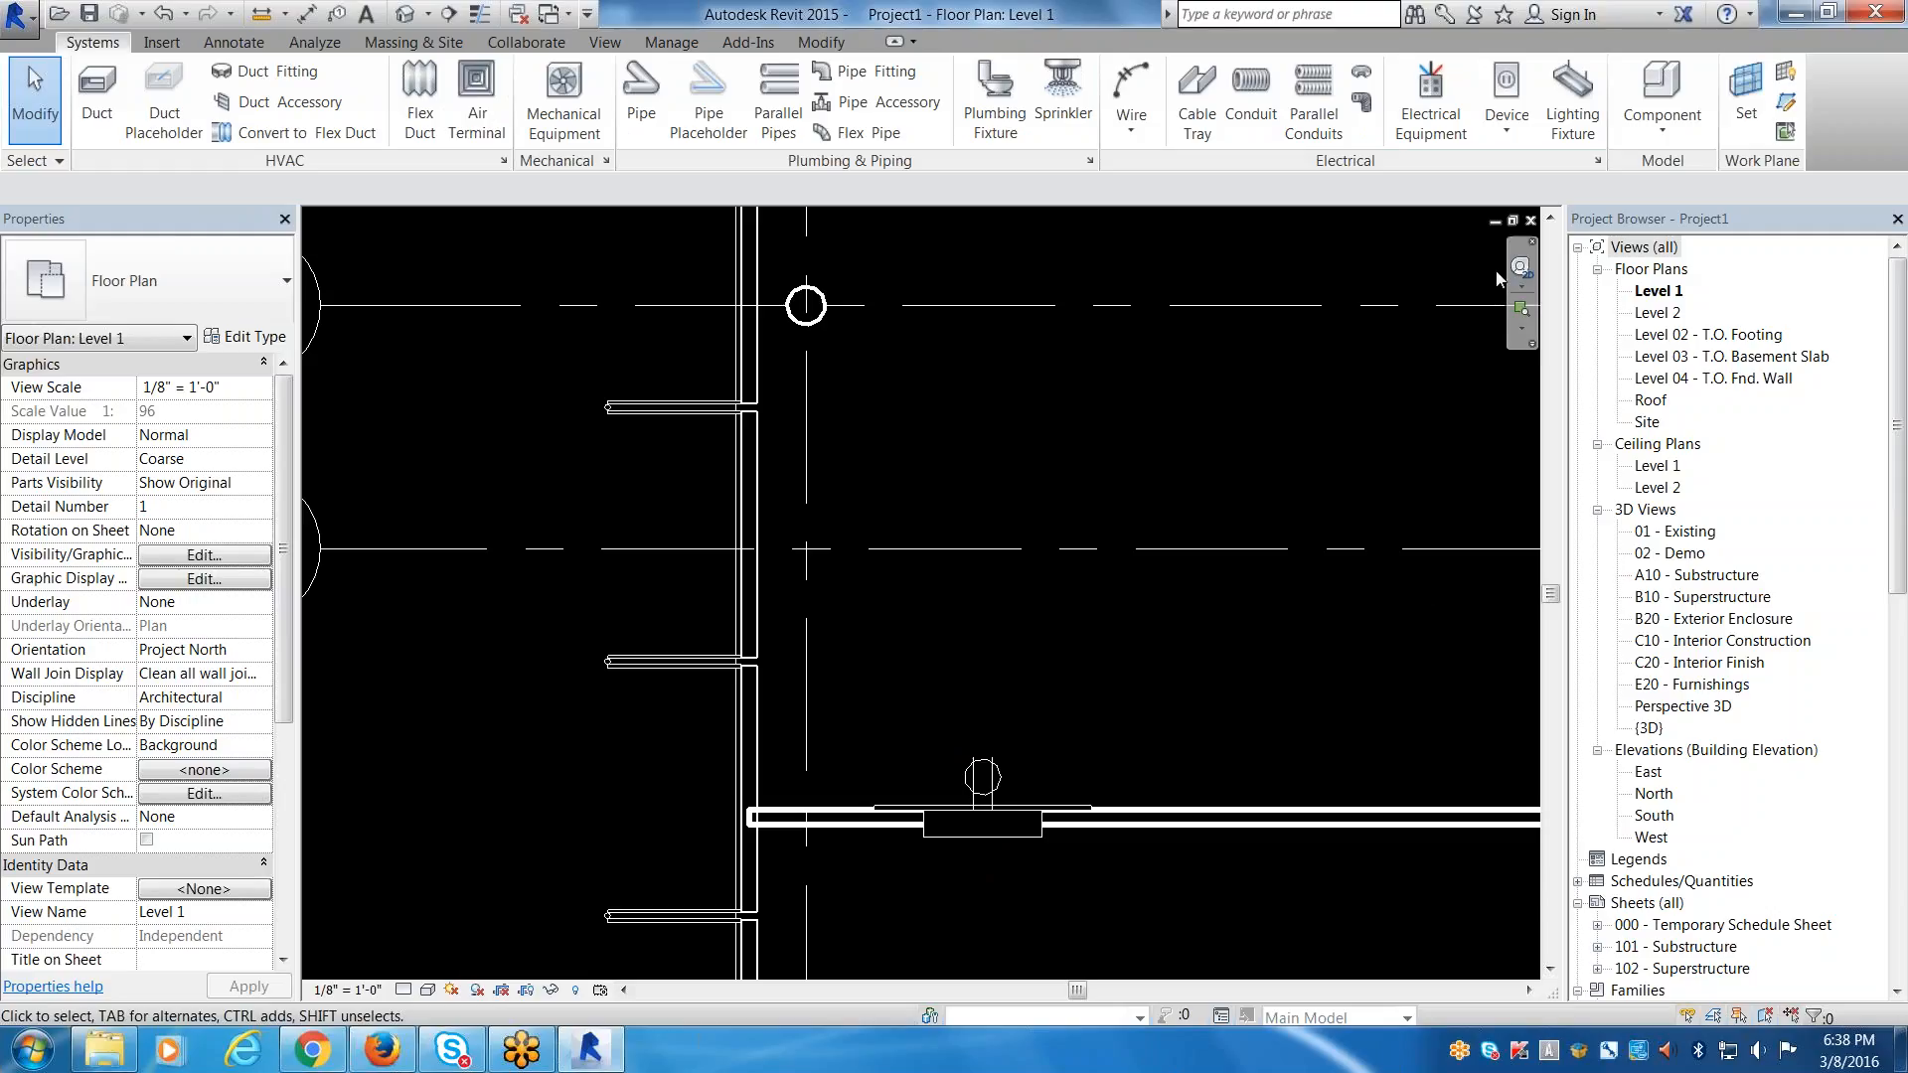
left_click(1508, 119)
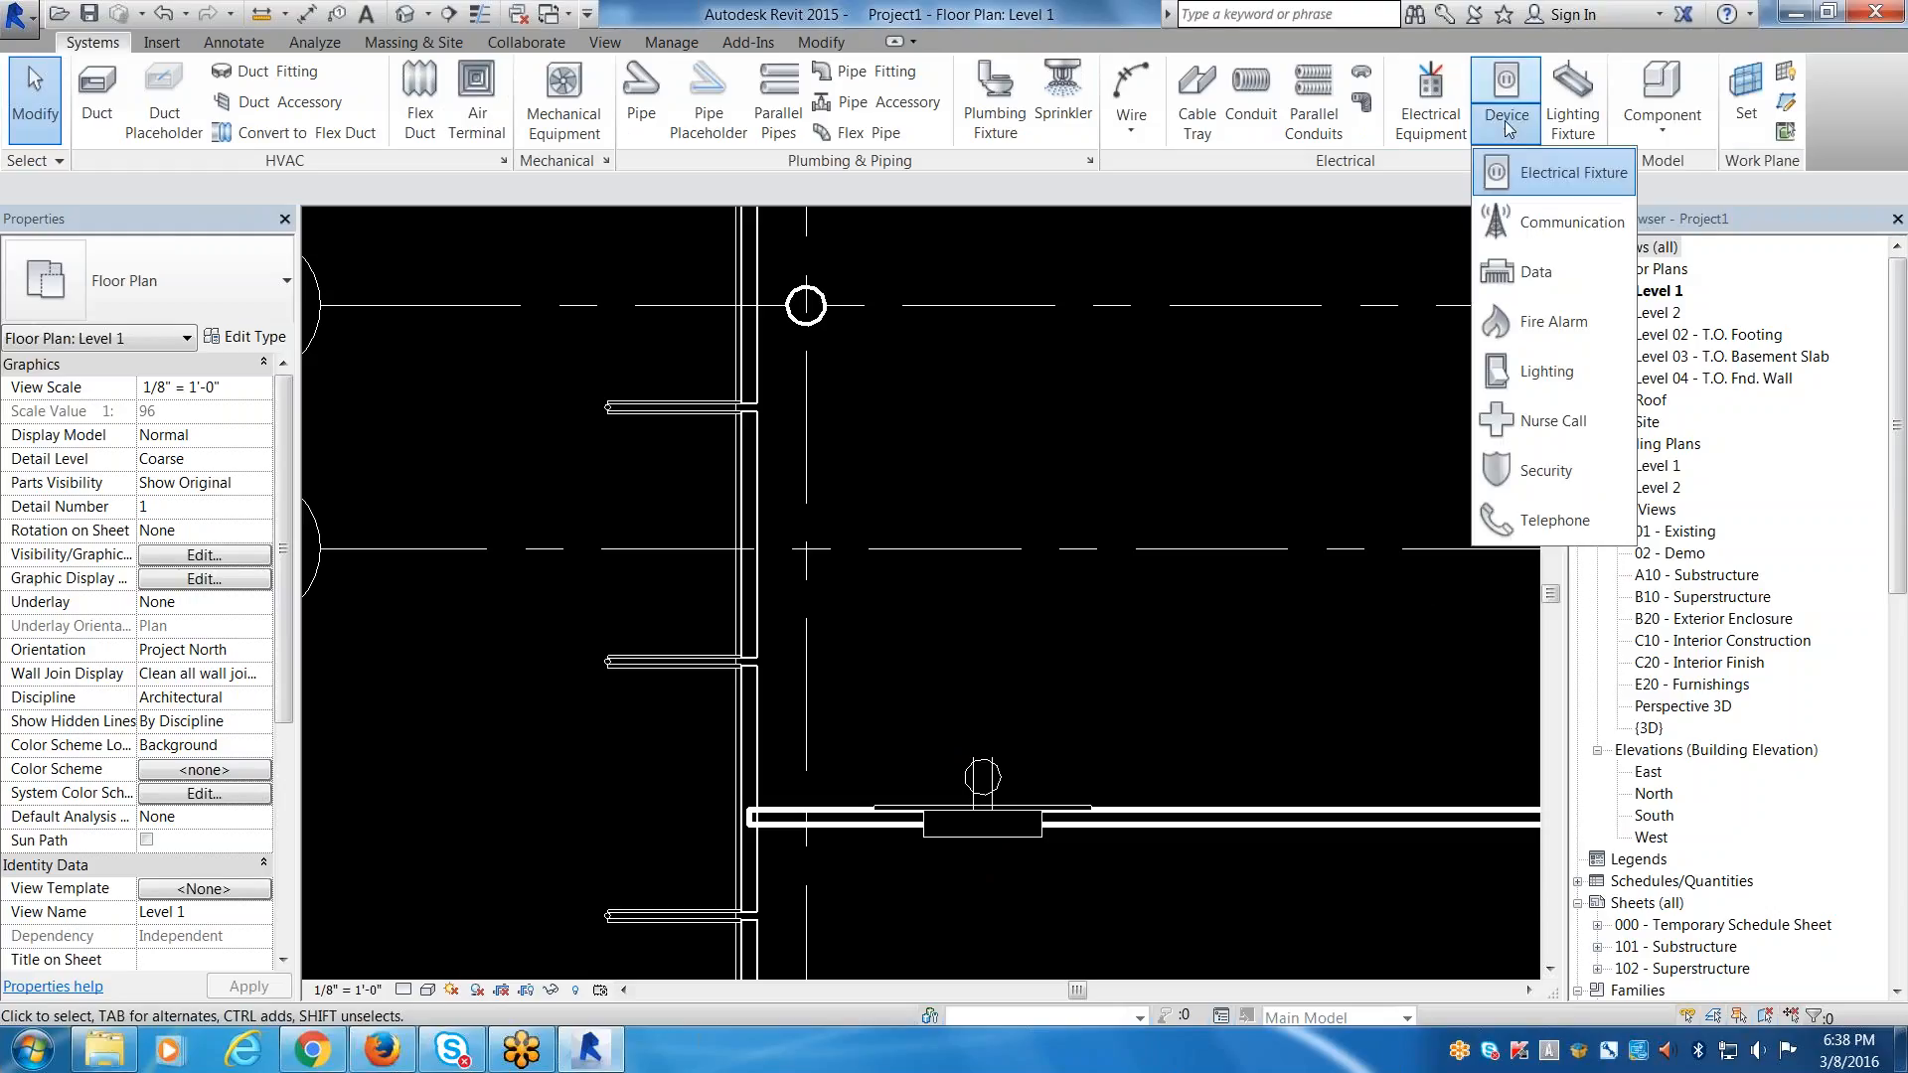
left_click(1522, 171)
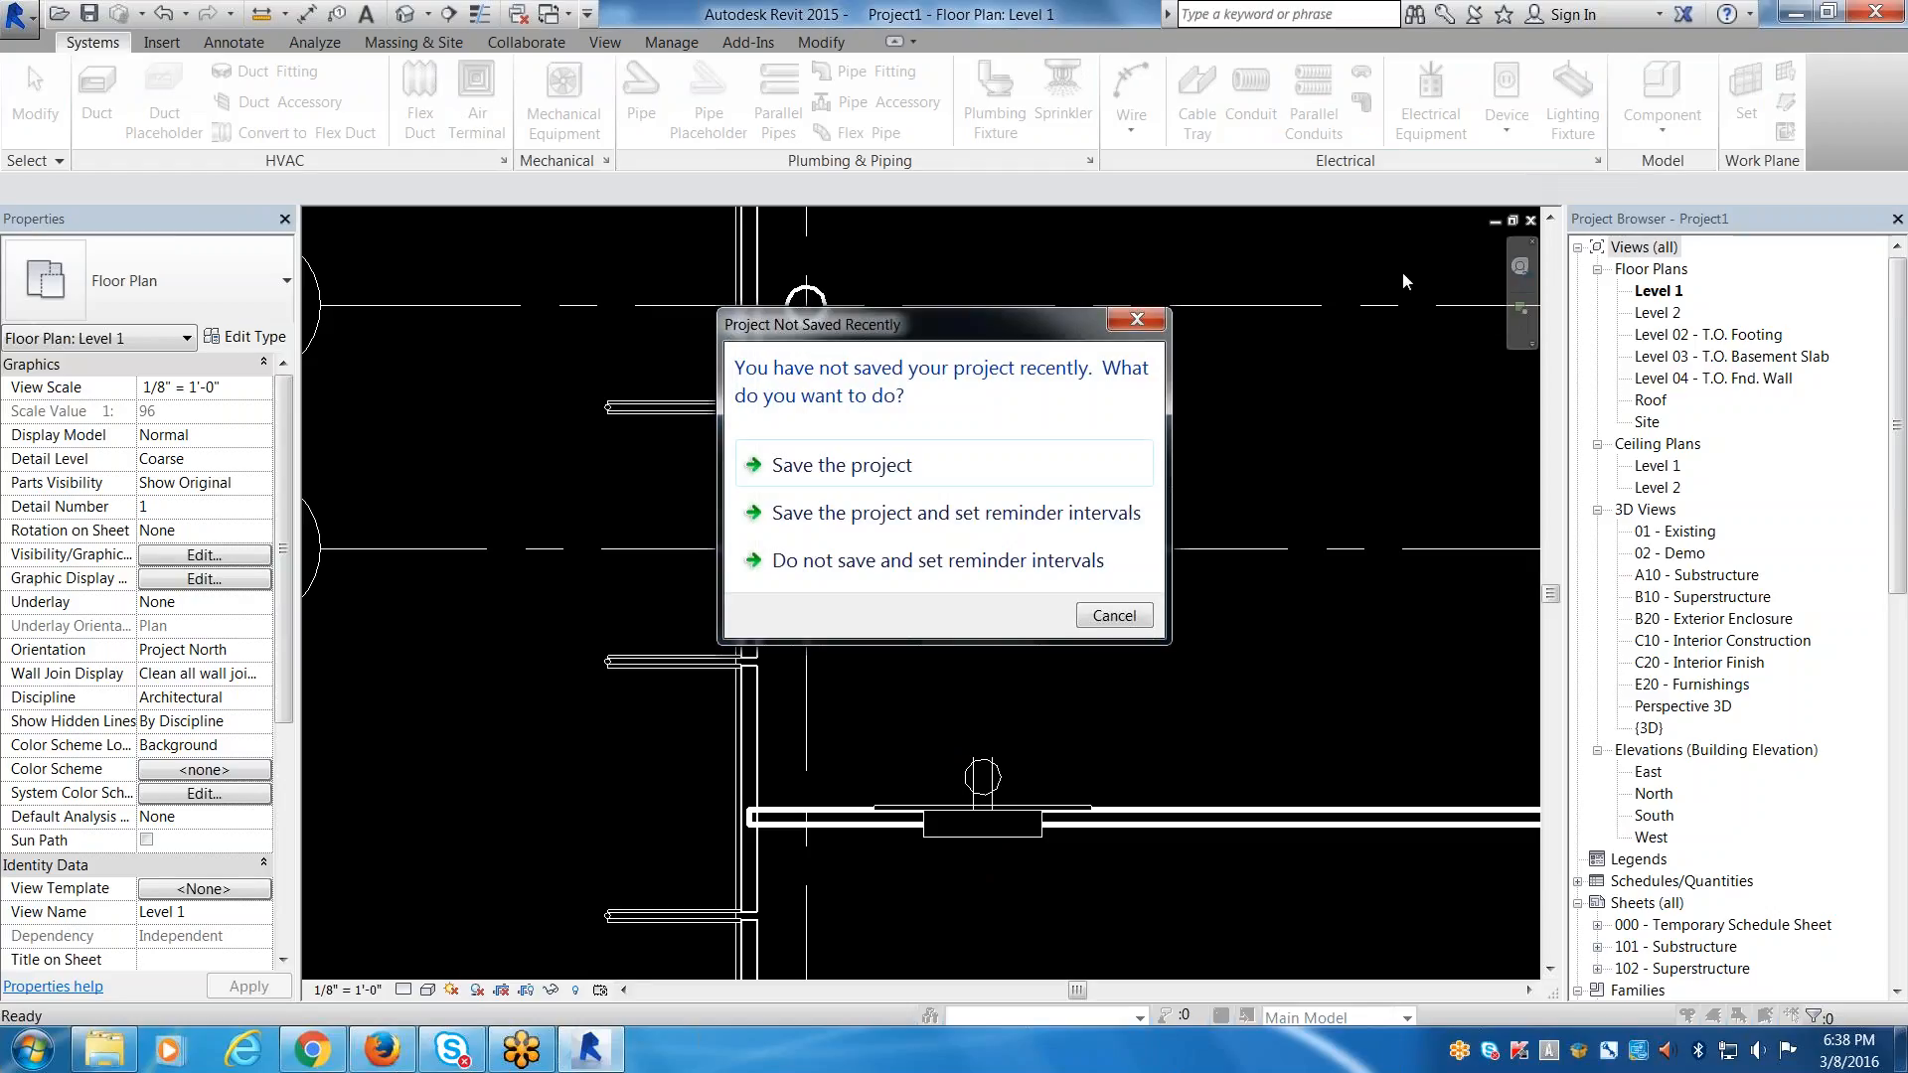
key("Escape")
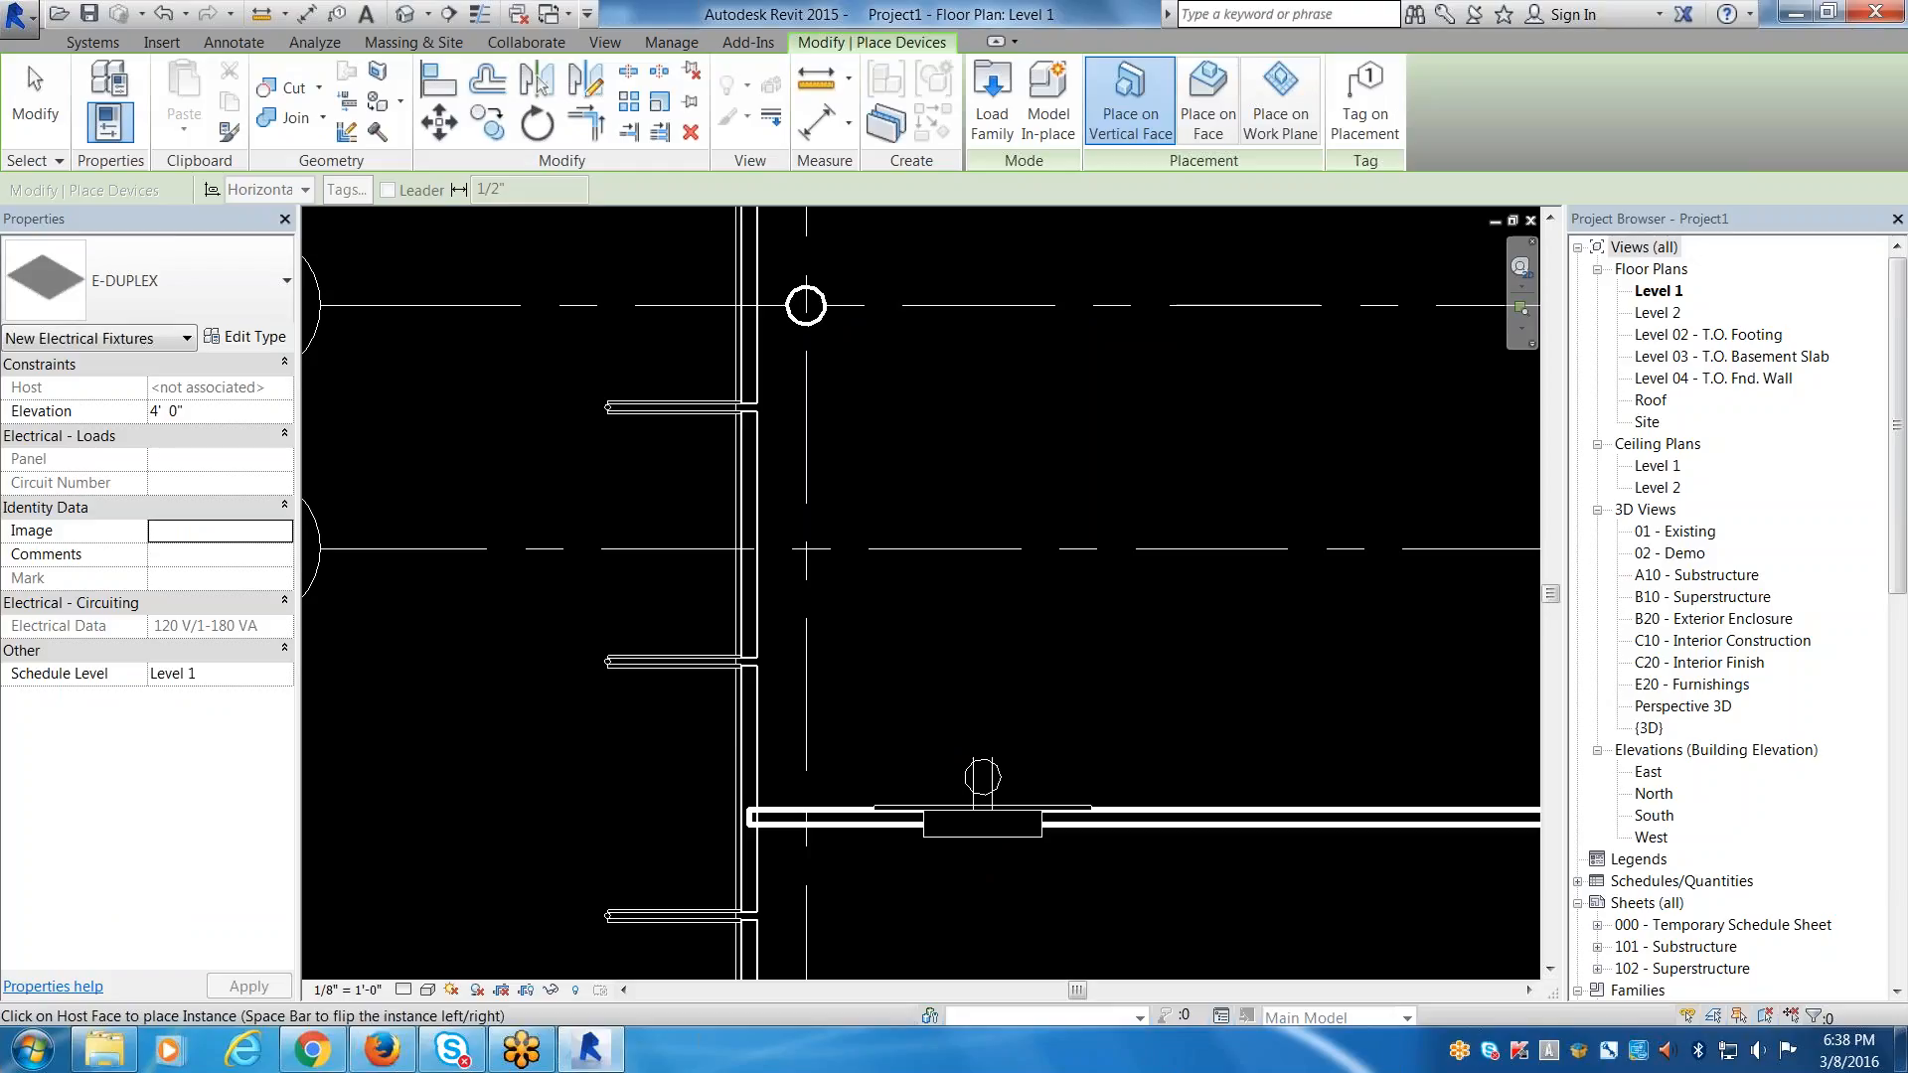
key("Escape")
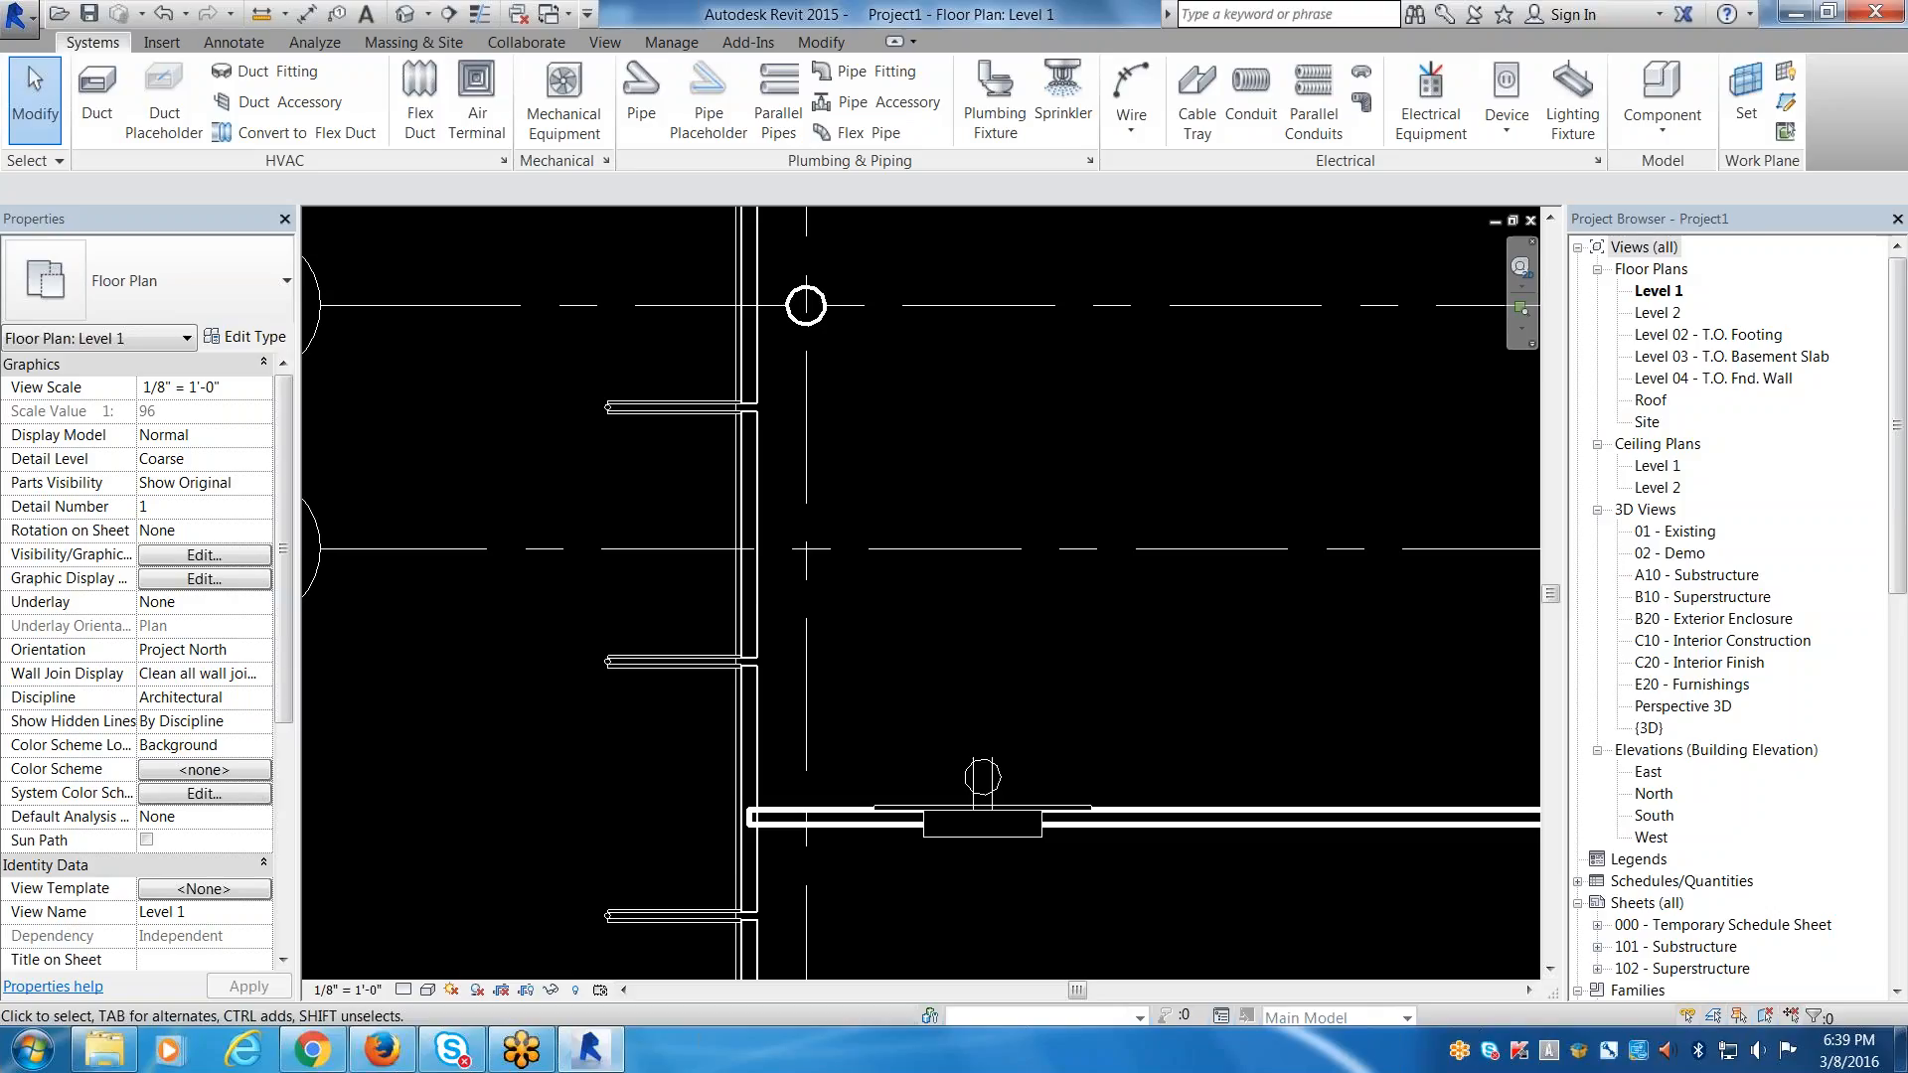
Examine the placed E-DUPLEX receptacle's symbol, host and connector data on the wall in the Level 1 floor plan.
scroll(1227, 643, "down", 4)
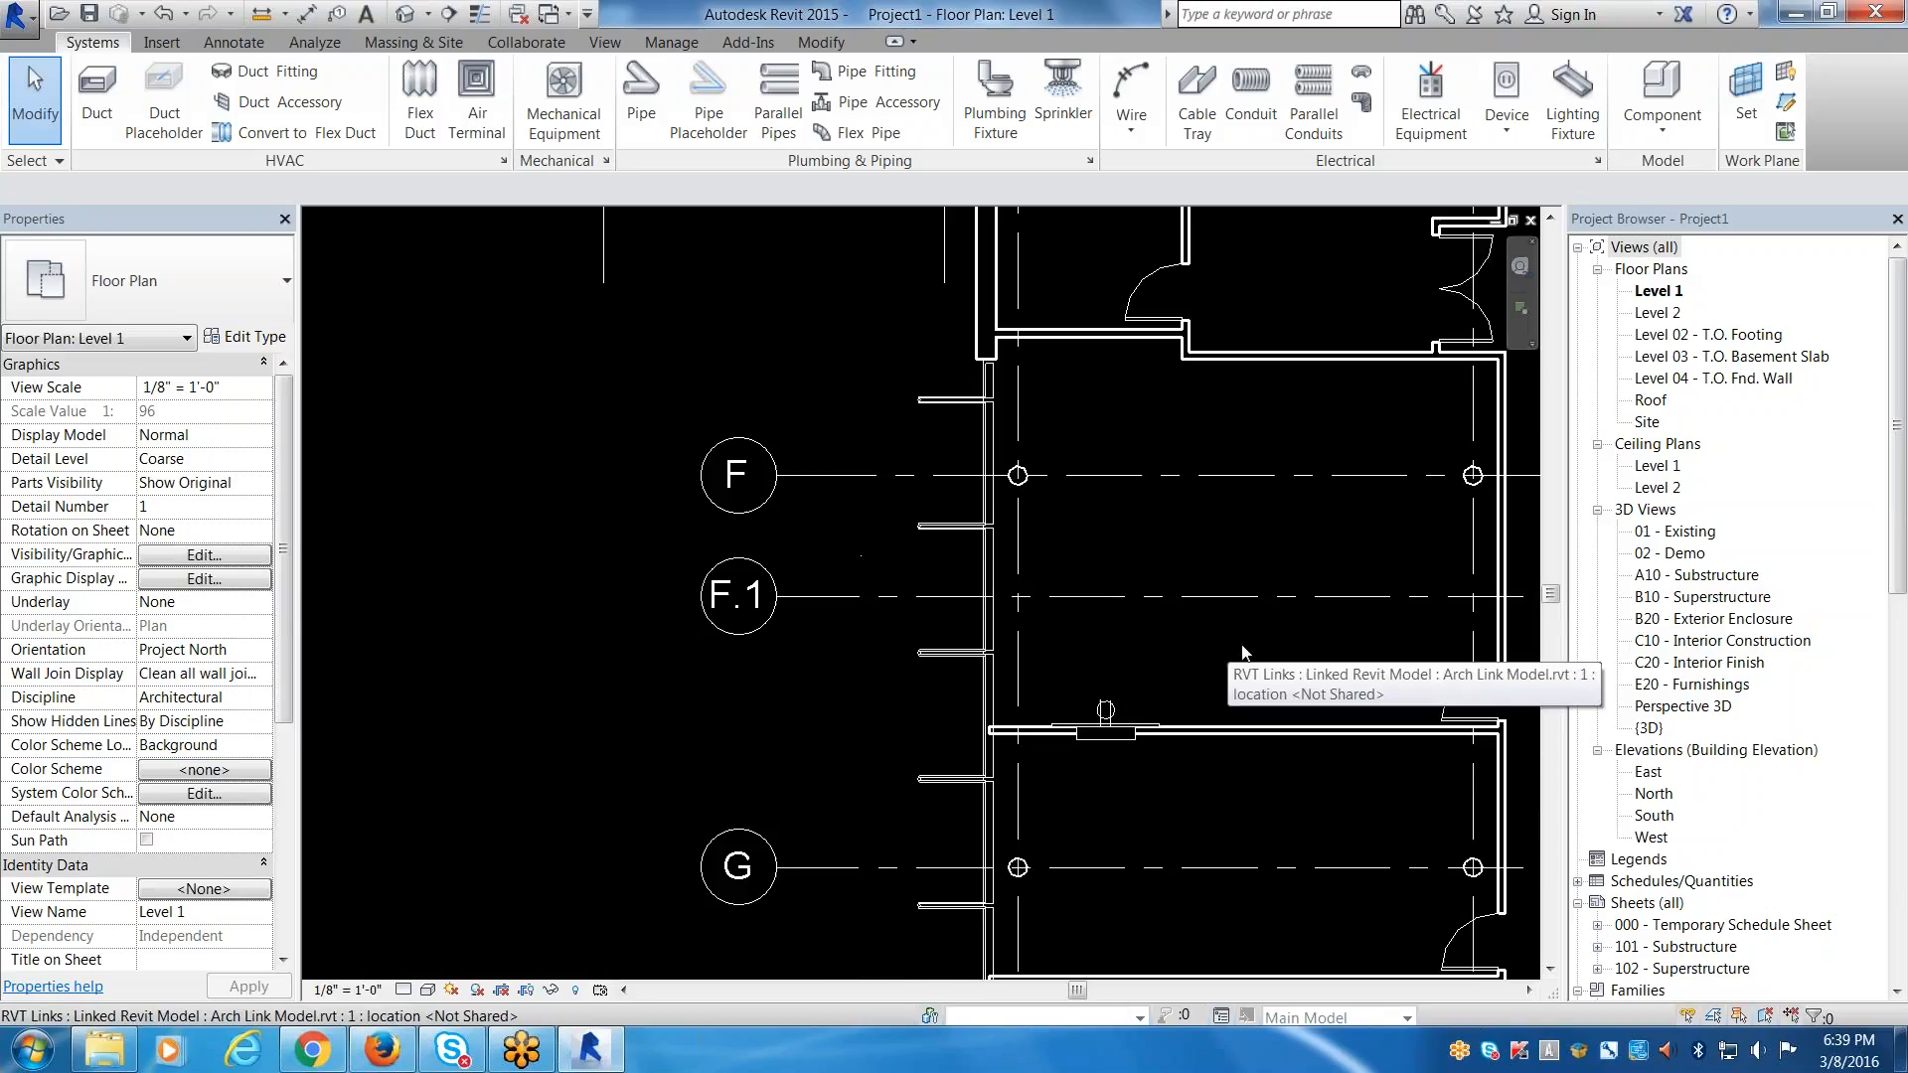
middle_click_drag(1227, 644, 1223, 663)
scroll(1090, 717, "up", 5)
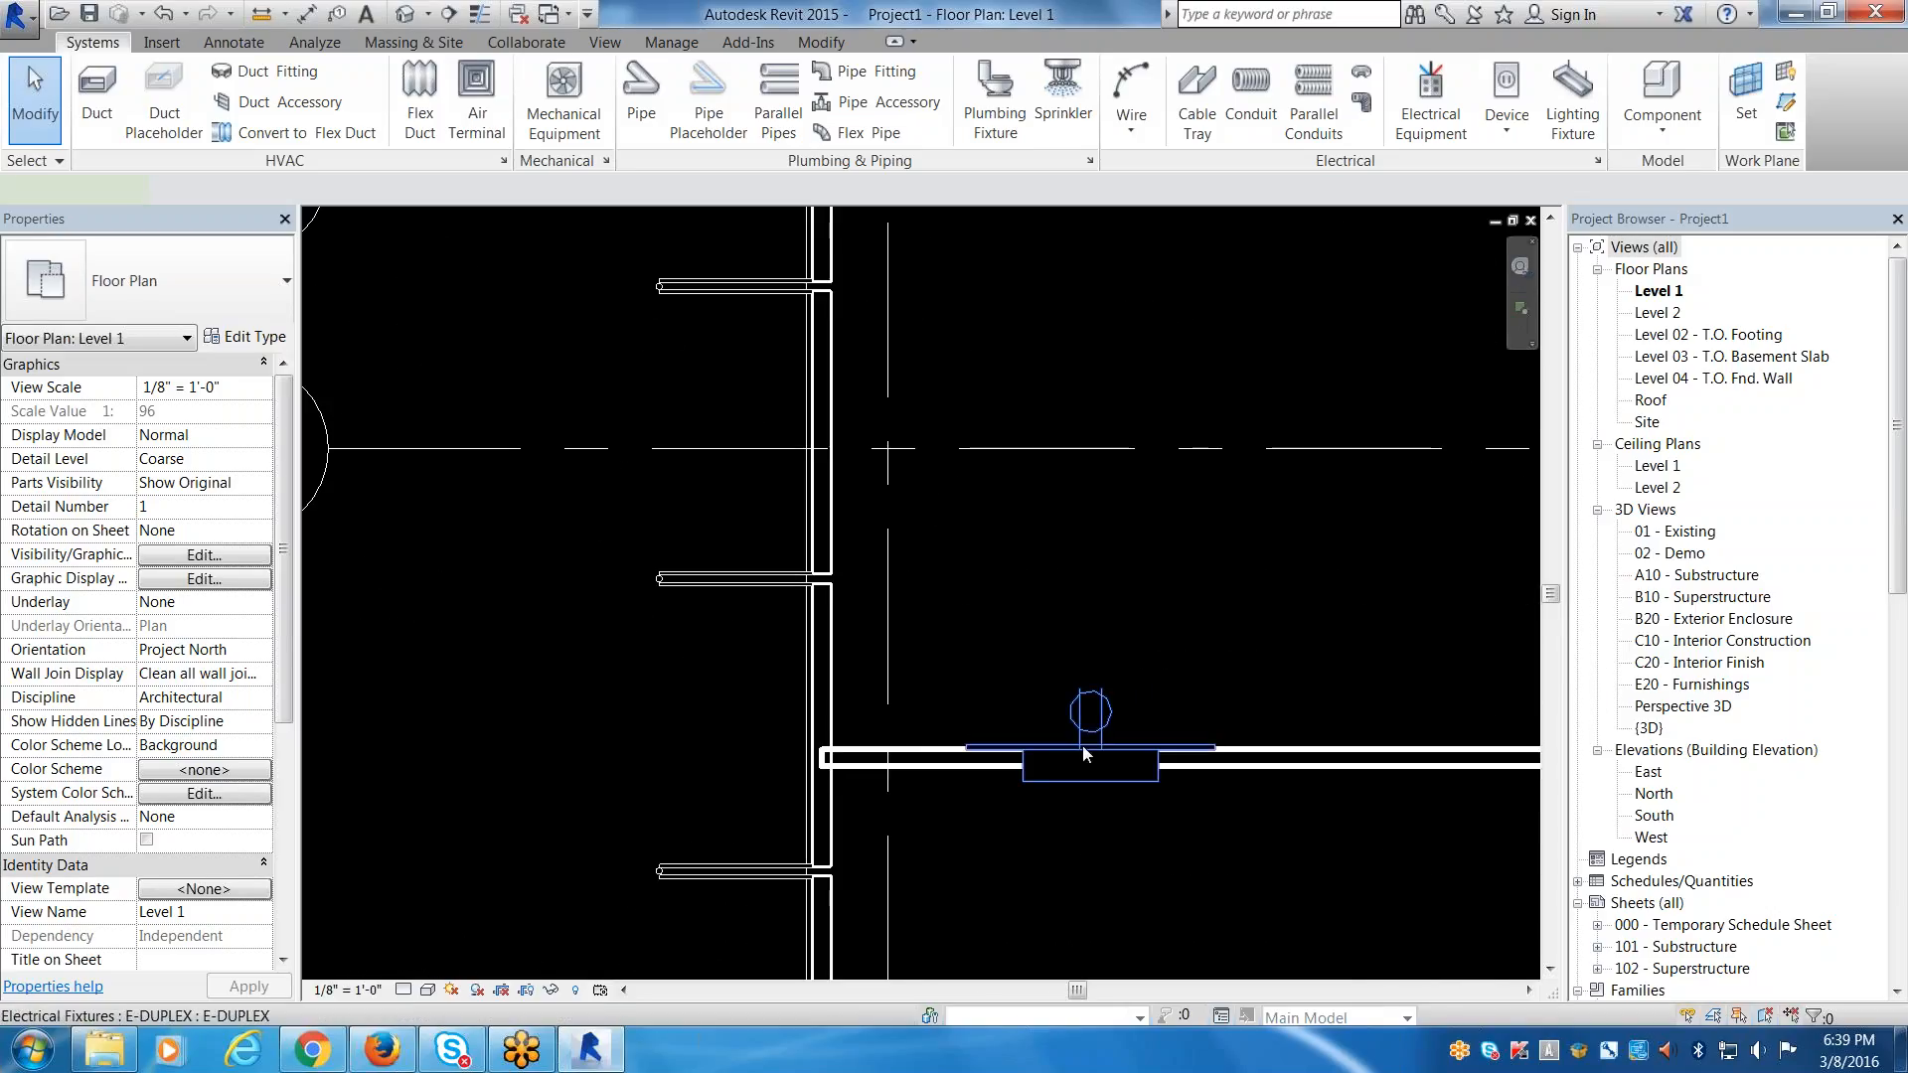
left_click(1083, 745)
middle_click_drag(1090, 781, 845, 725)
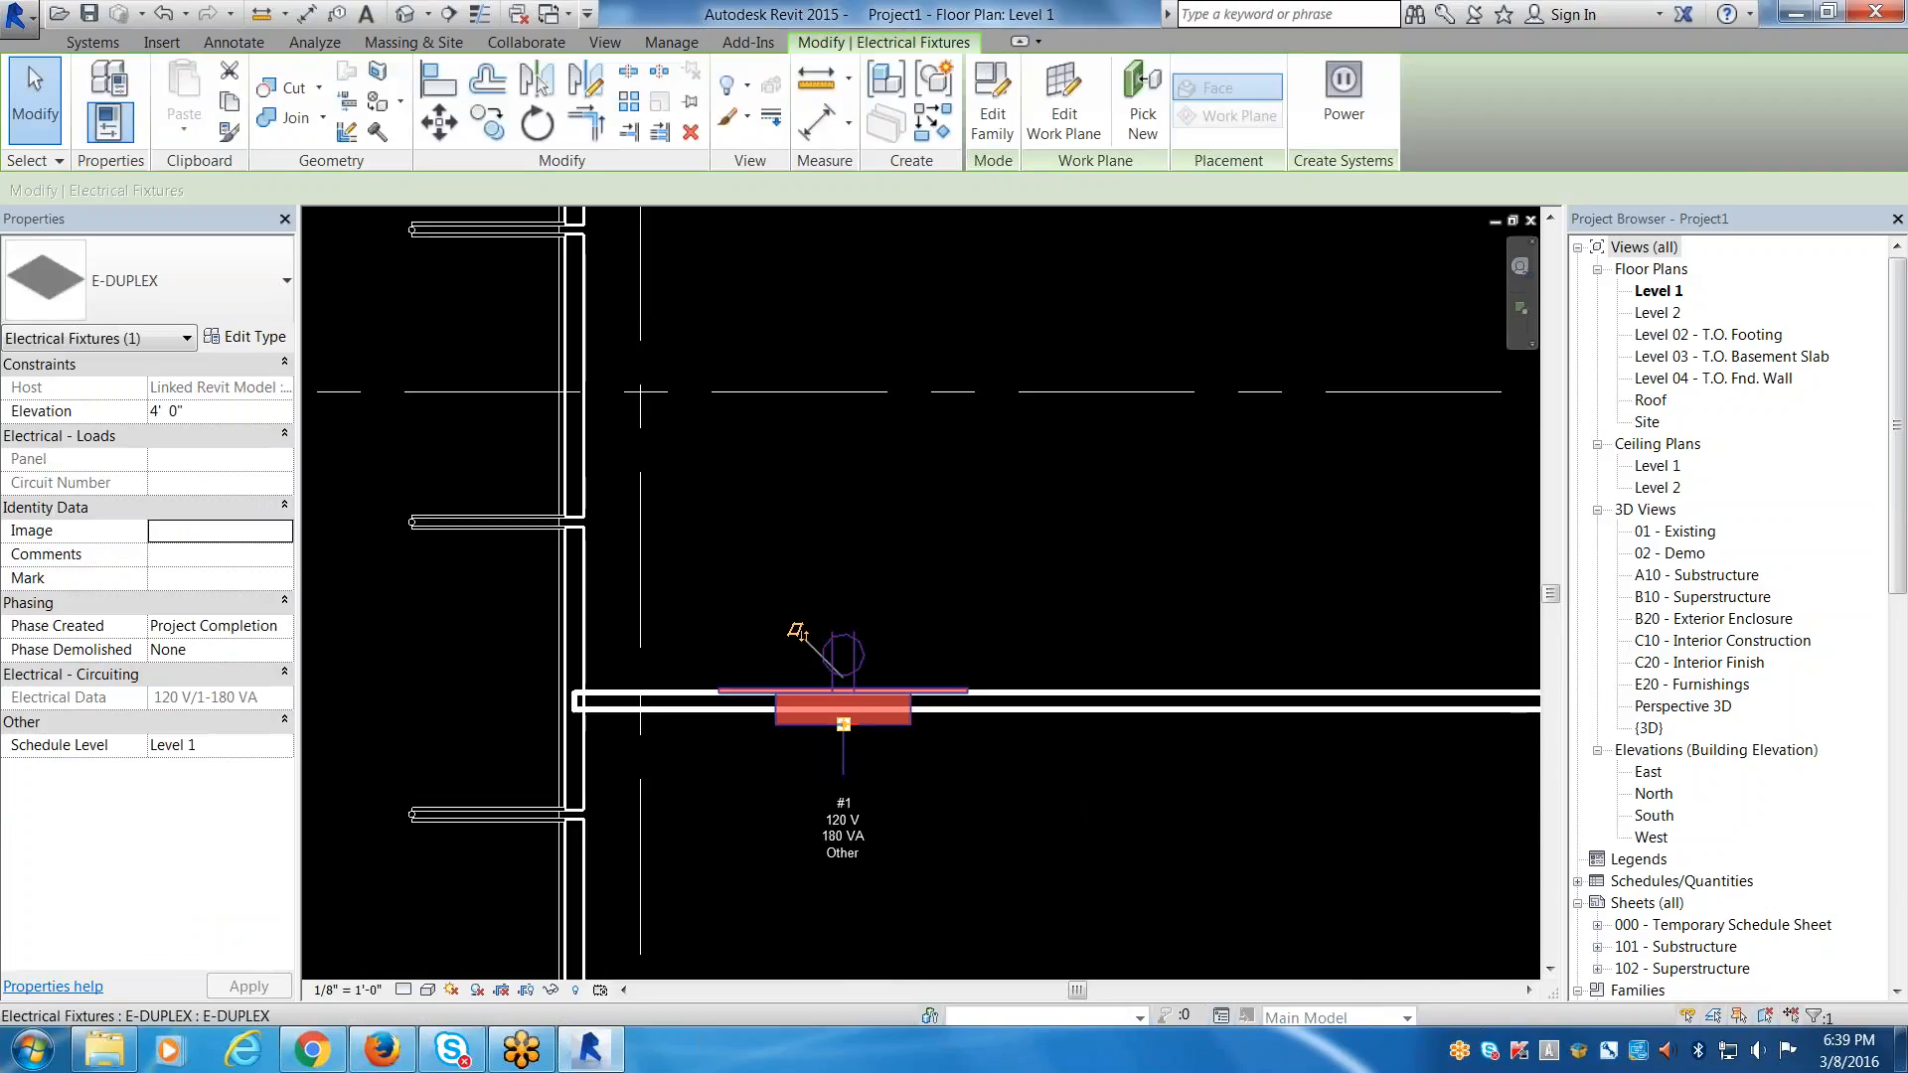
key("Escape")
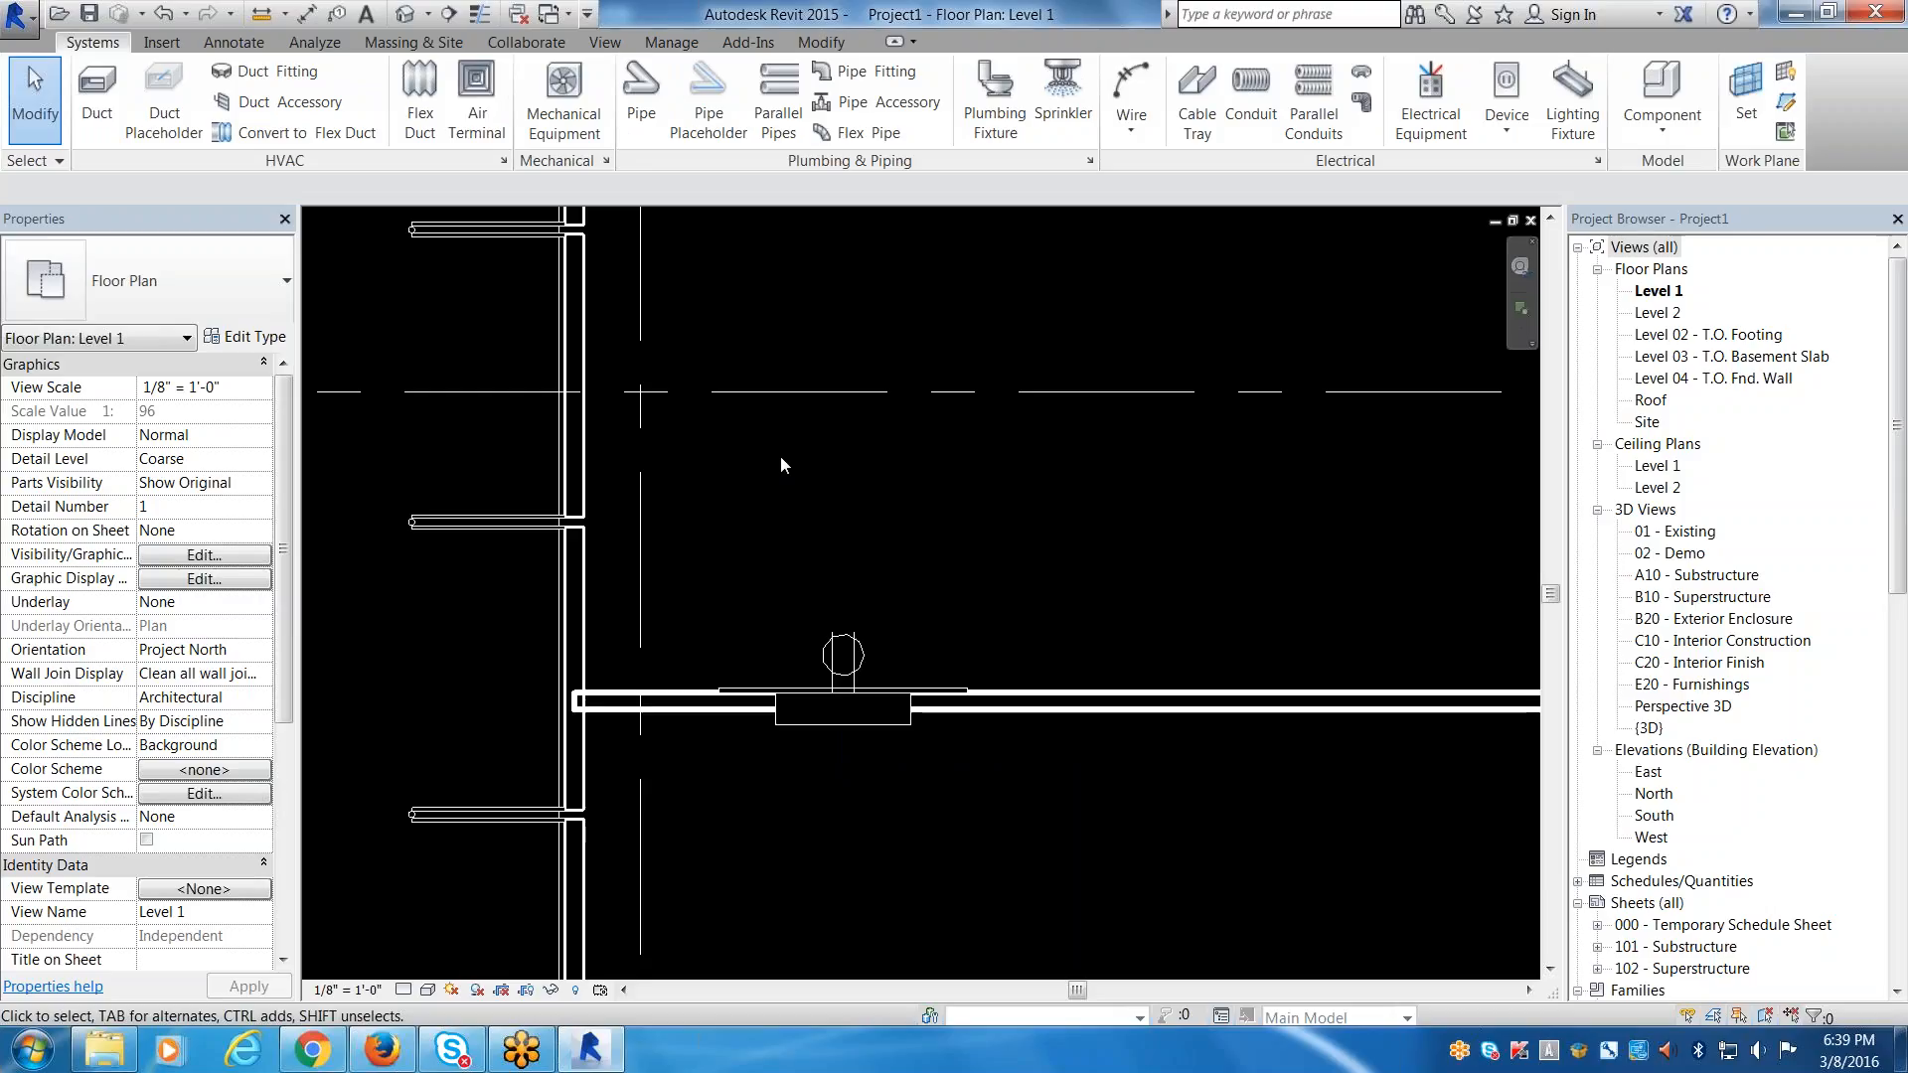
Hide the linked Arch Link Model.rvt in the default {3D} view so only the receptacle is displayed.
scroll(814, 492, "down", 5)
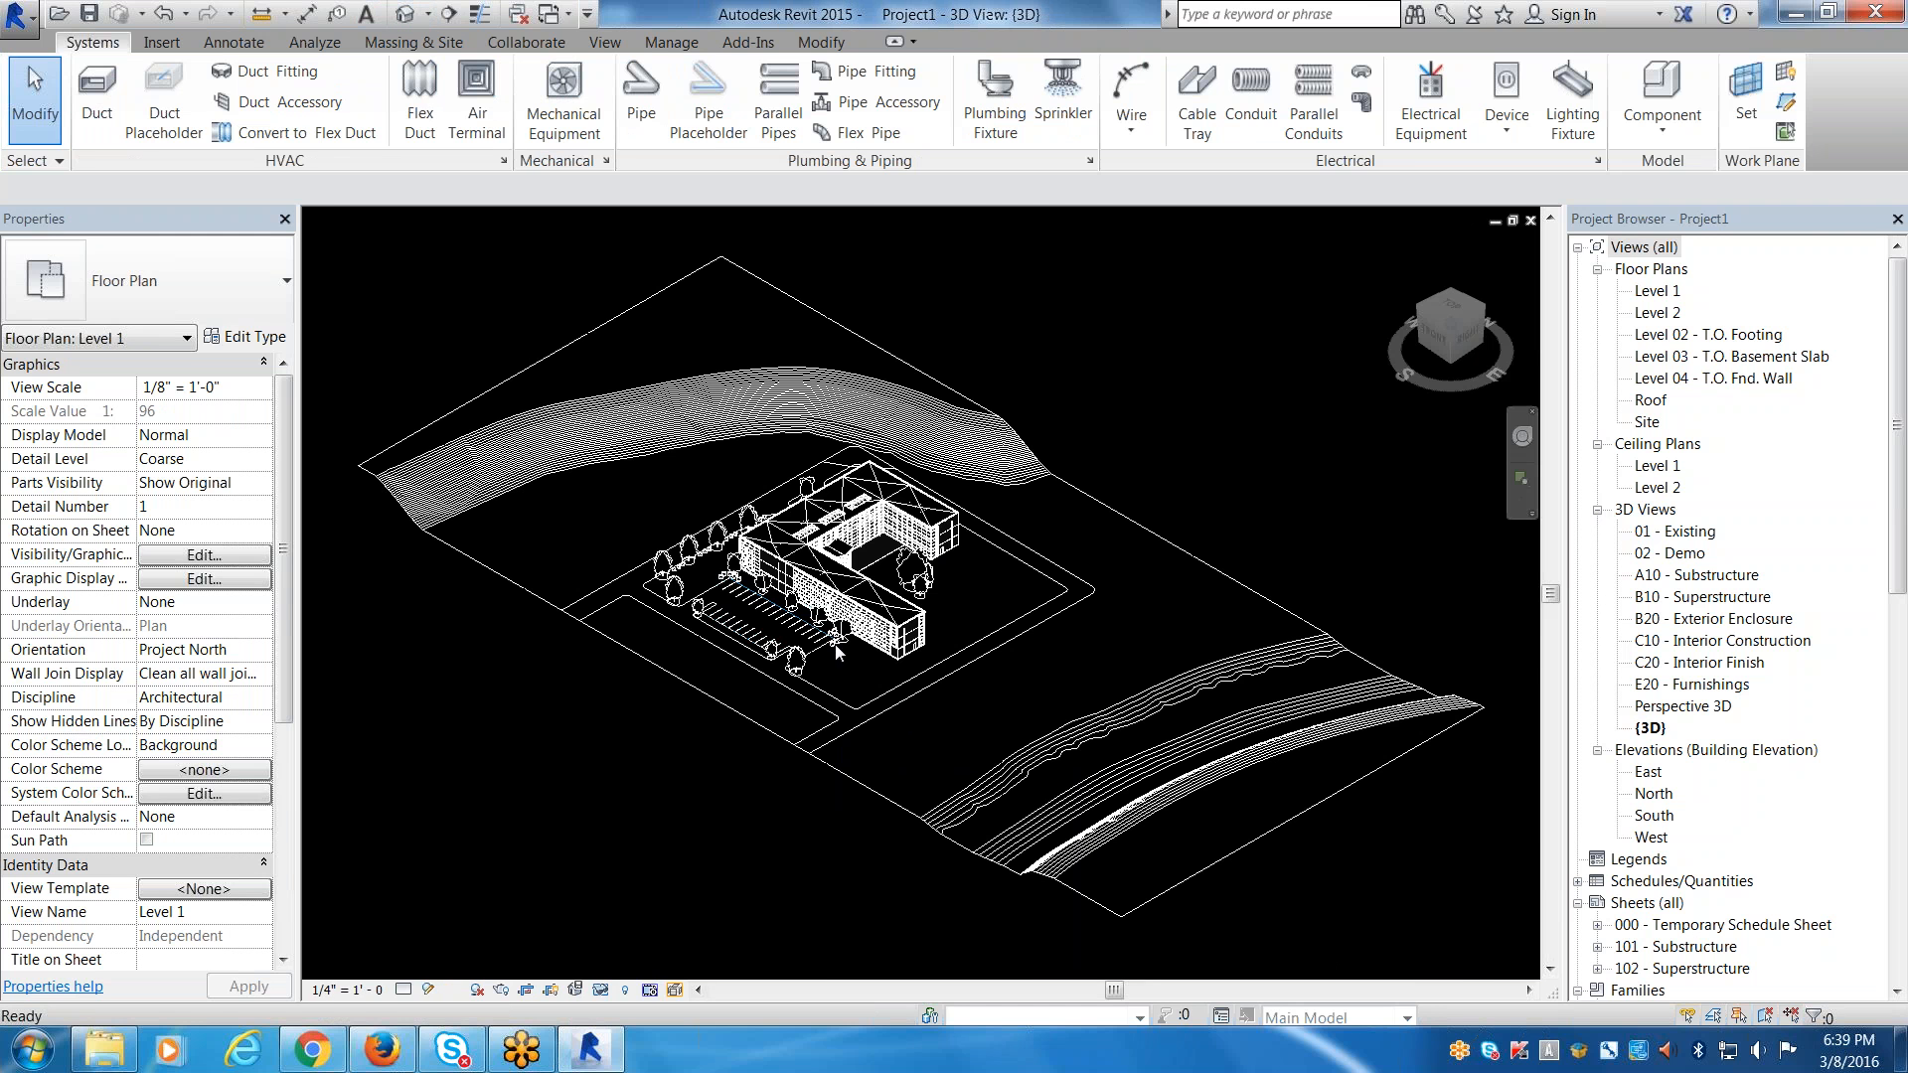
key("v")
key("g")
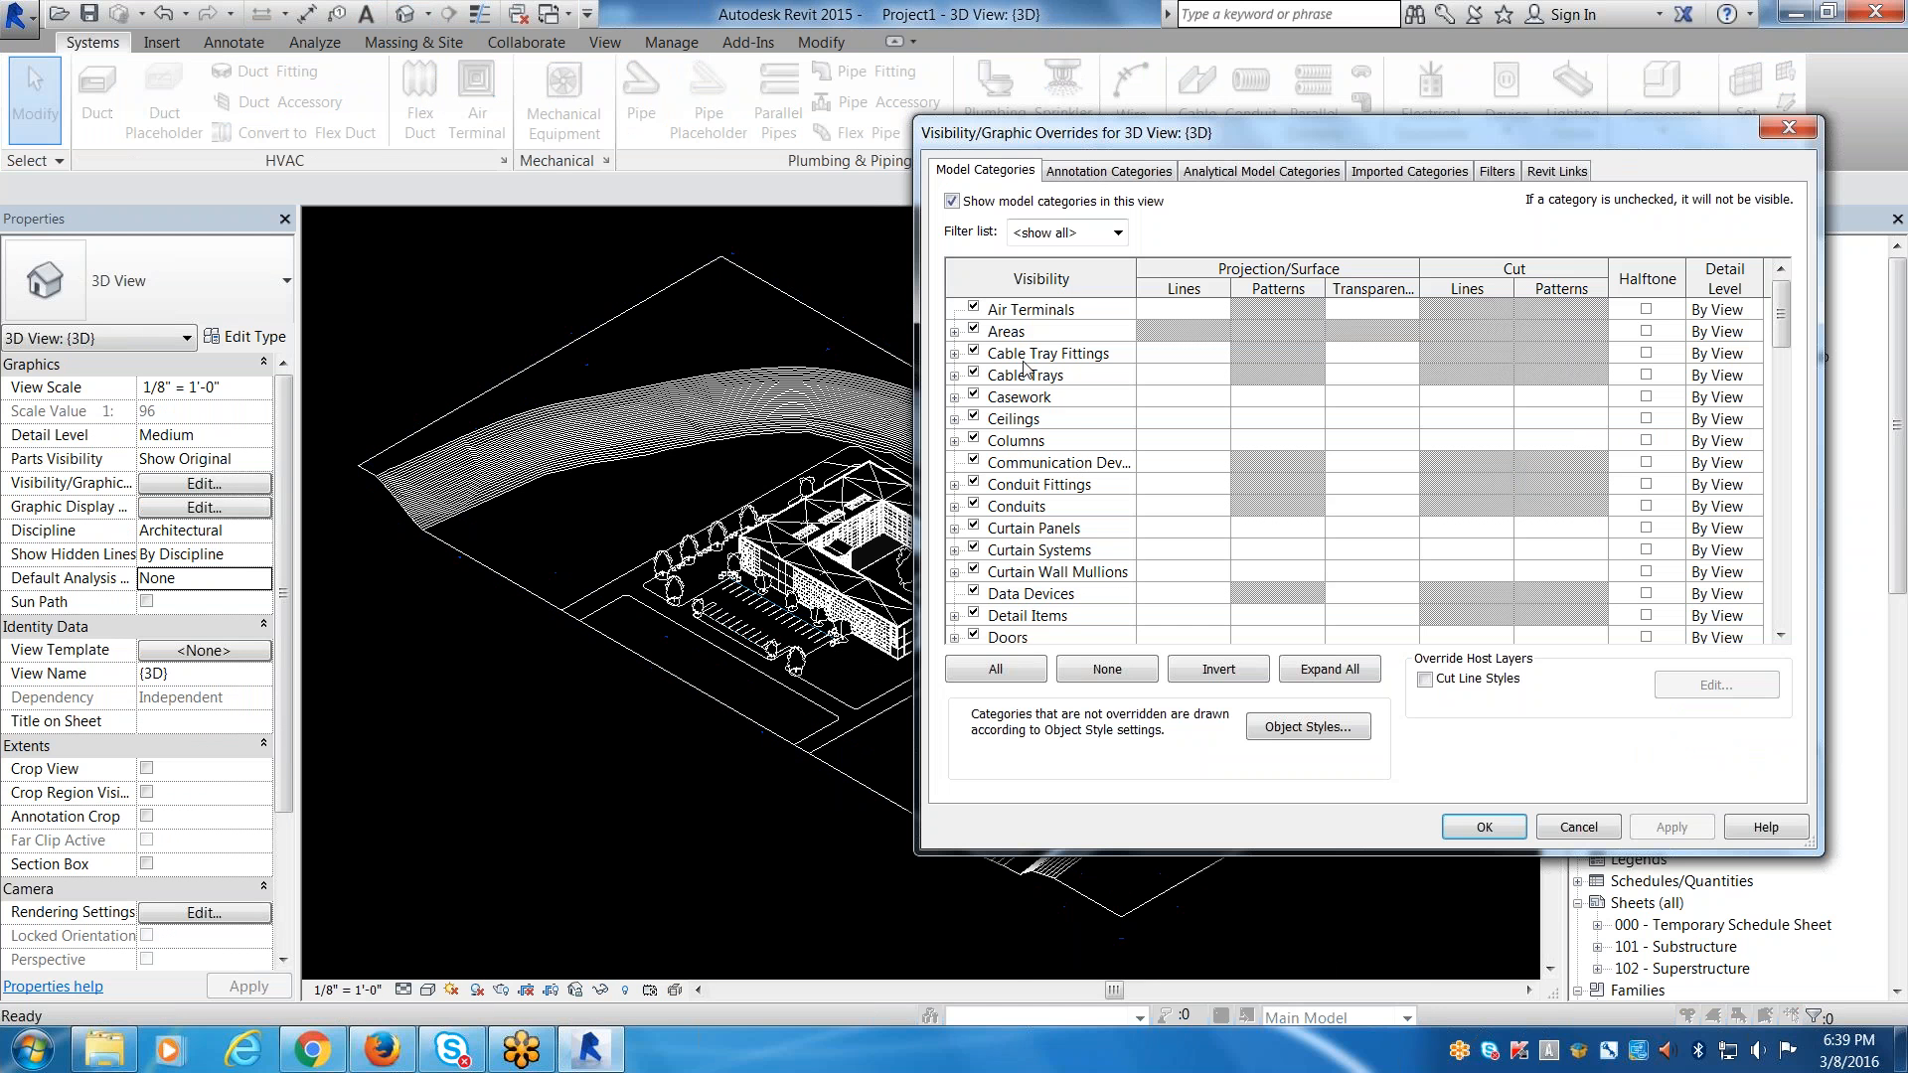
left_click(1557, 171)
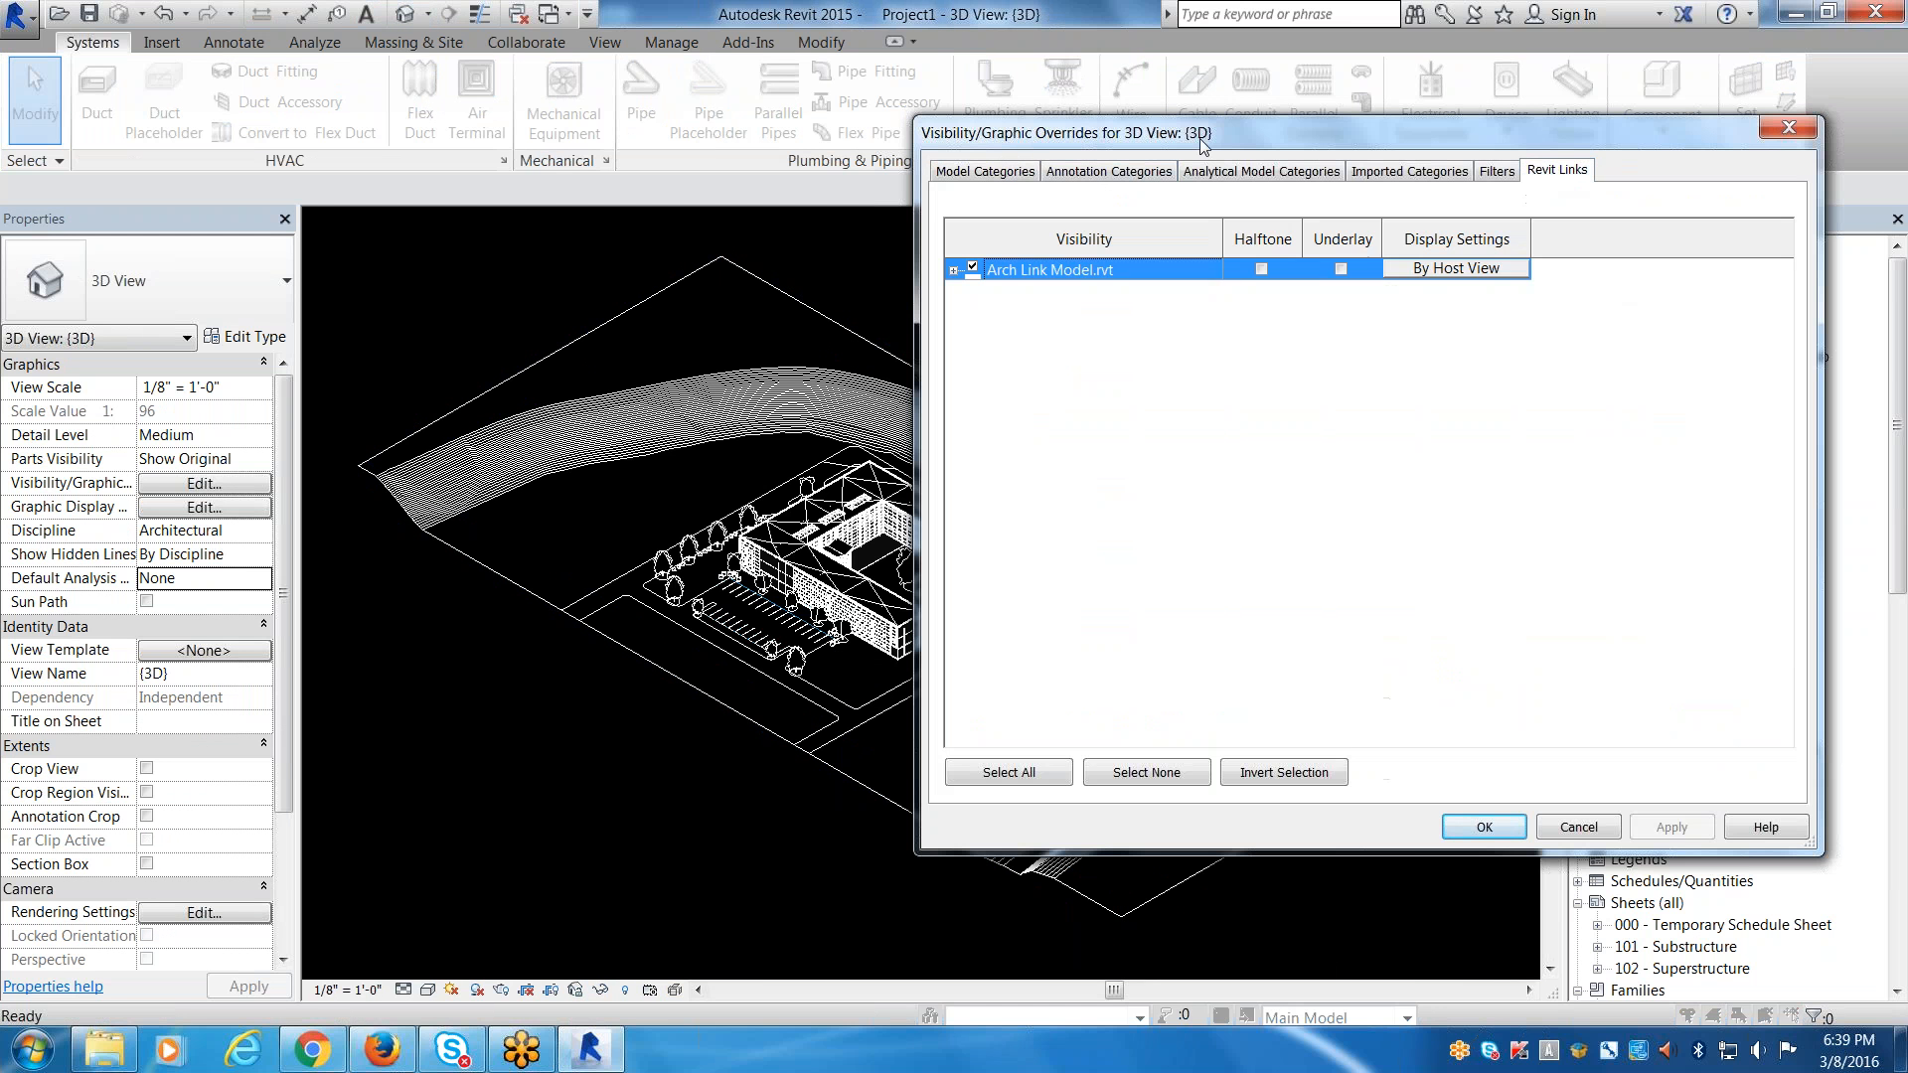
left_click(971, 269)
left_click(1496, 833)
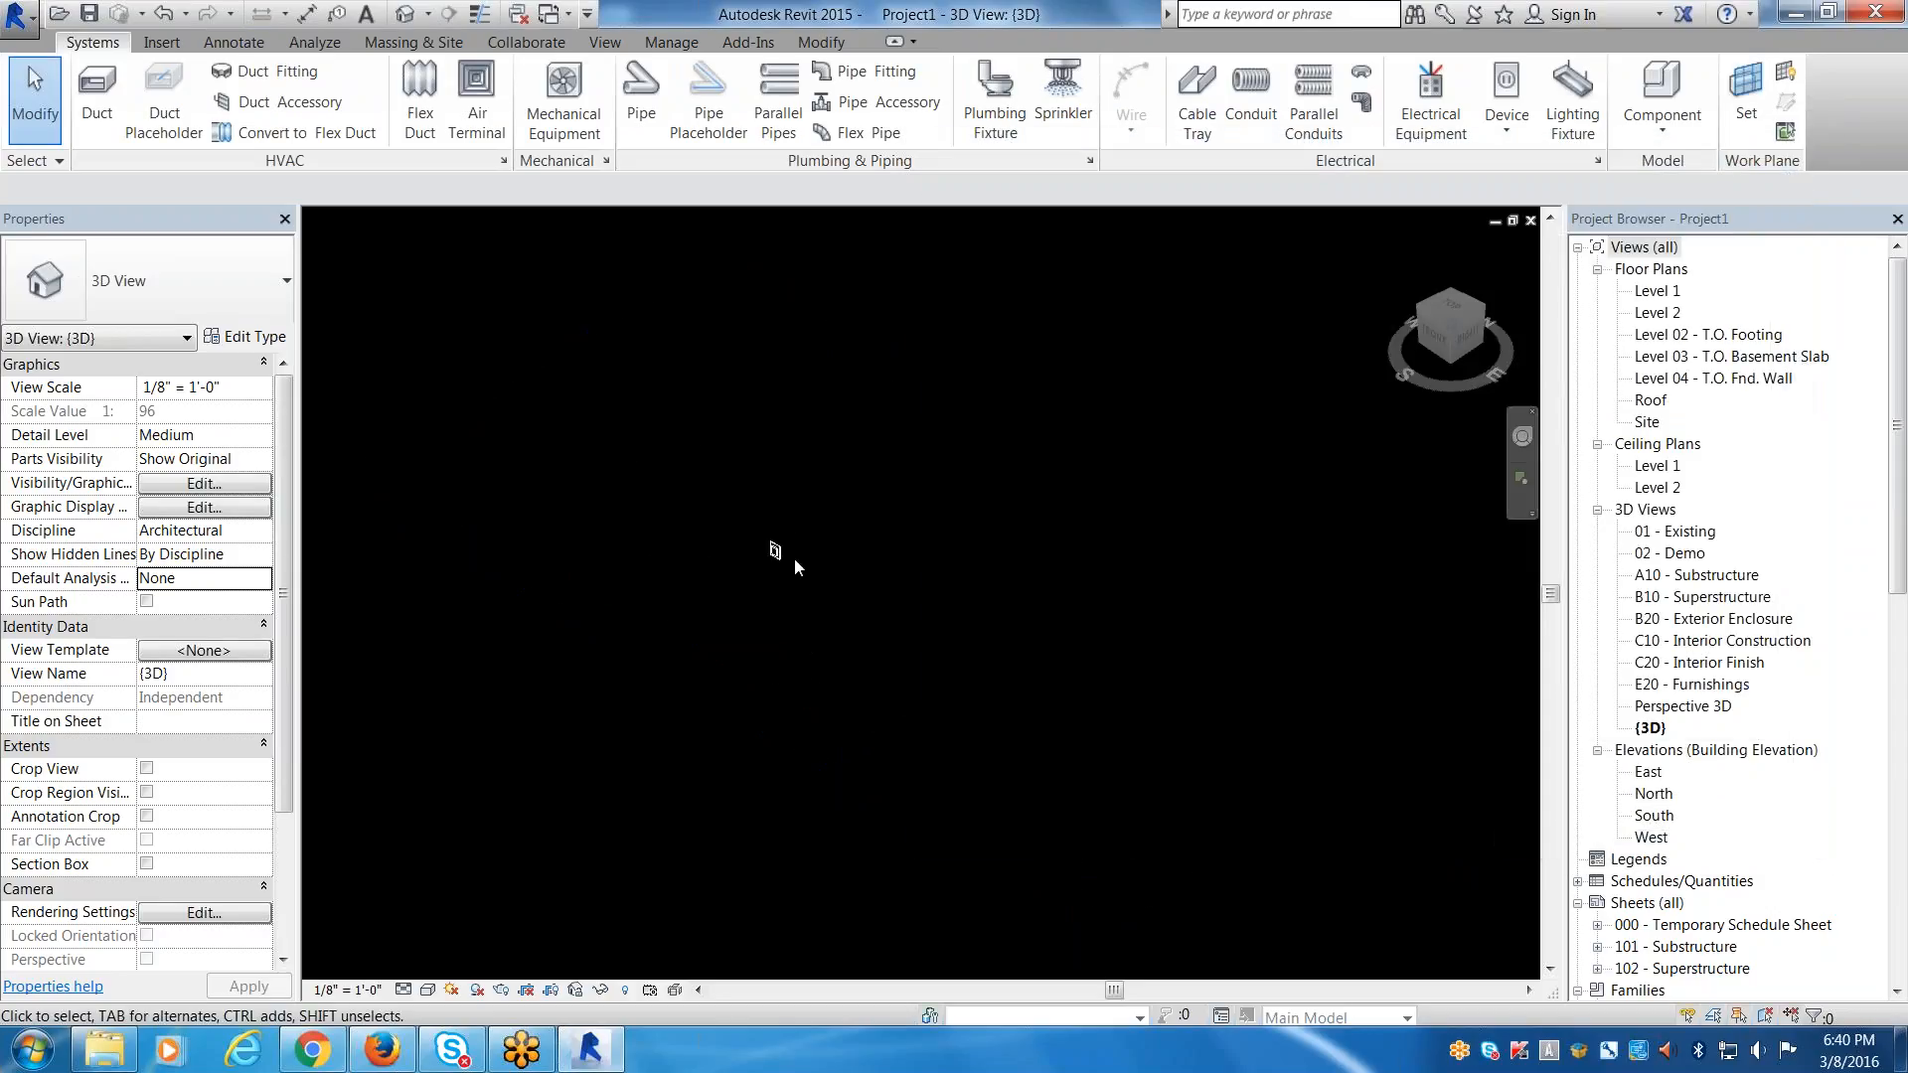
Inspect the receptacle's front and back in the {3D} view and set the view's visual style to Shaded.
scroll(785, 552, "up", 5)
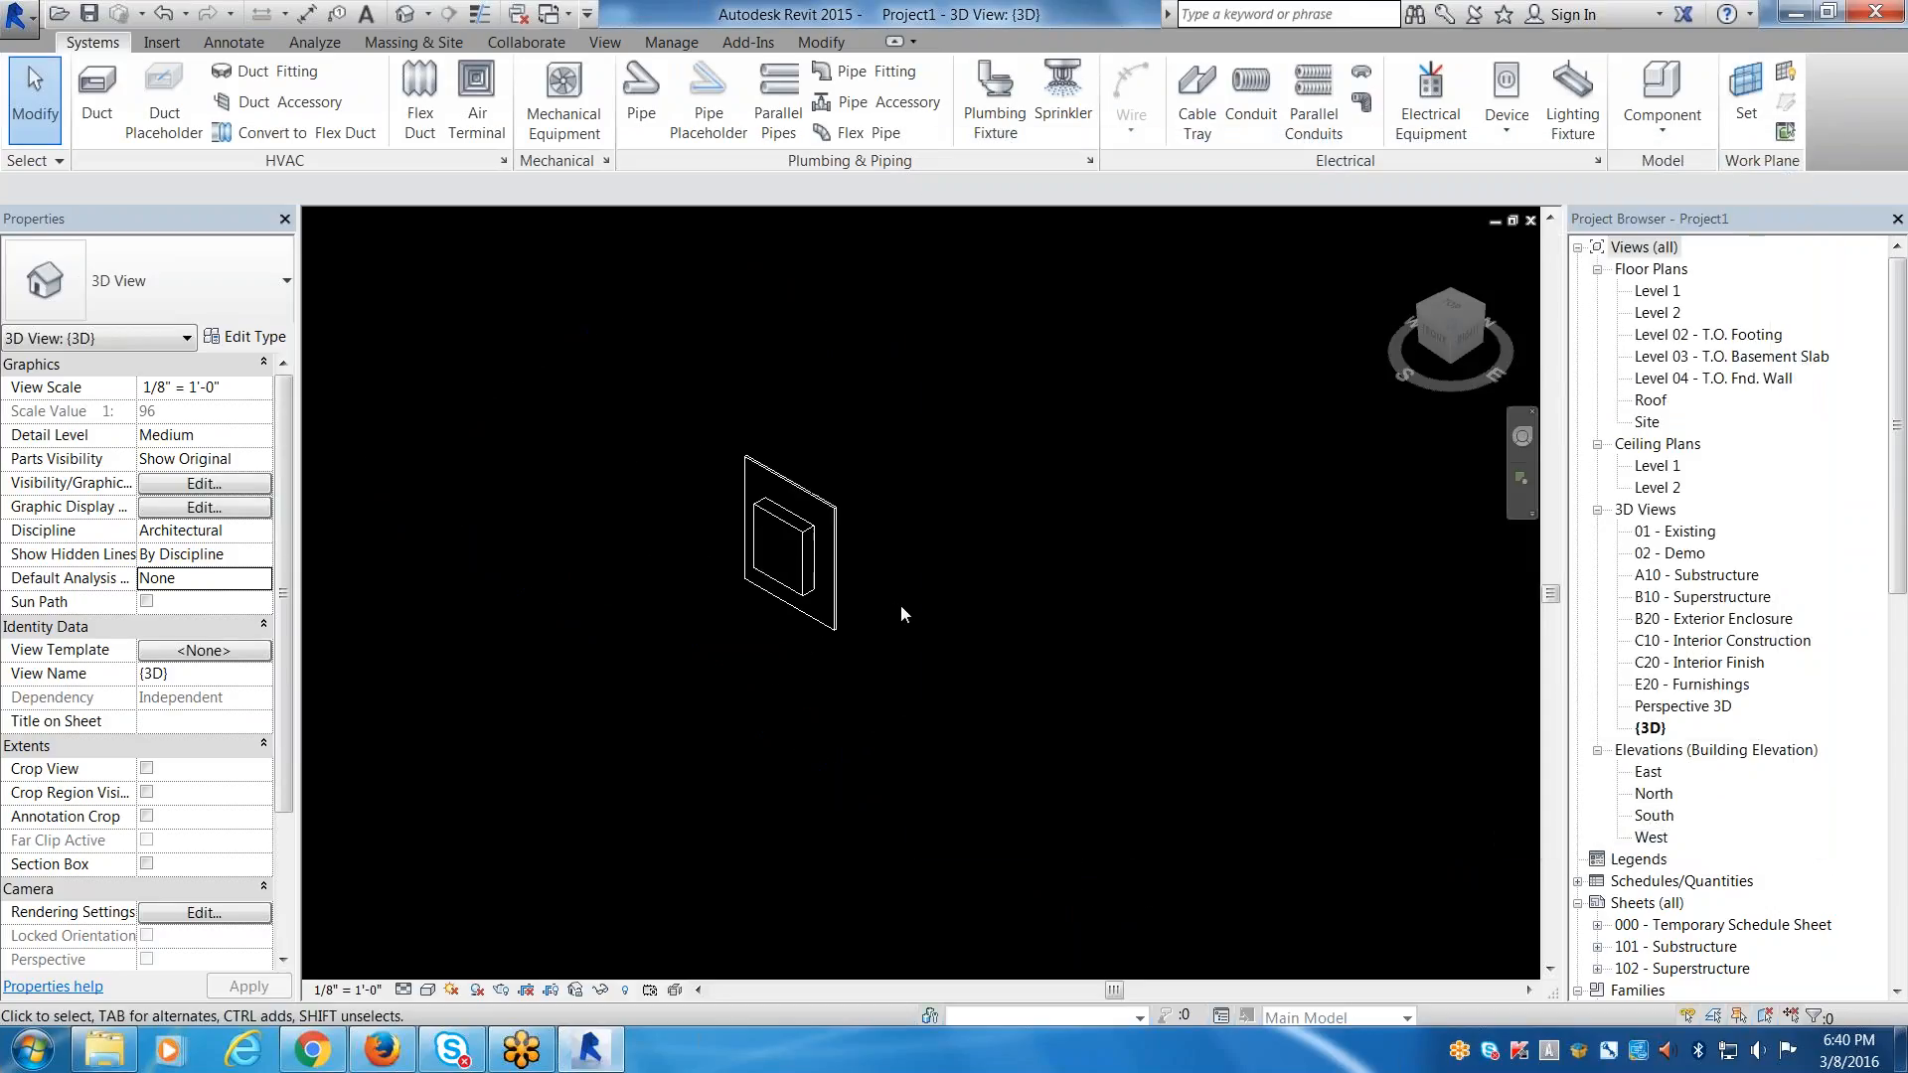
left_click(786, 508)
middle_click_drag(786, 508, 702, 628, "shift")
left_click(764, 704)
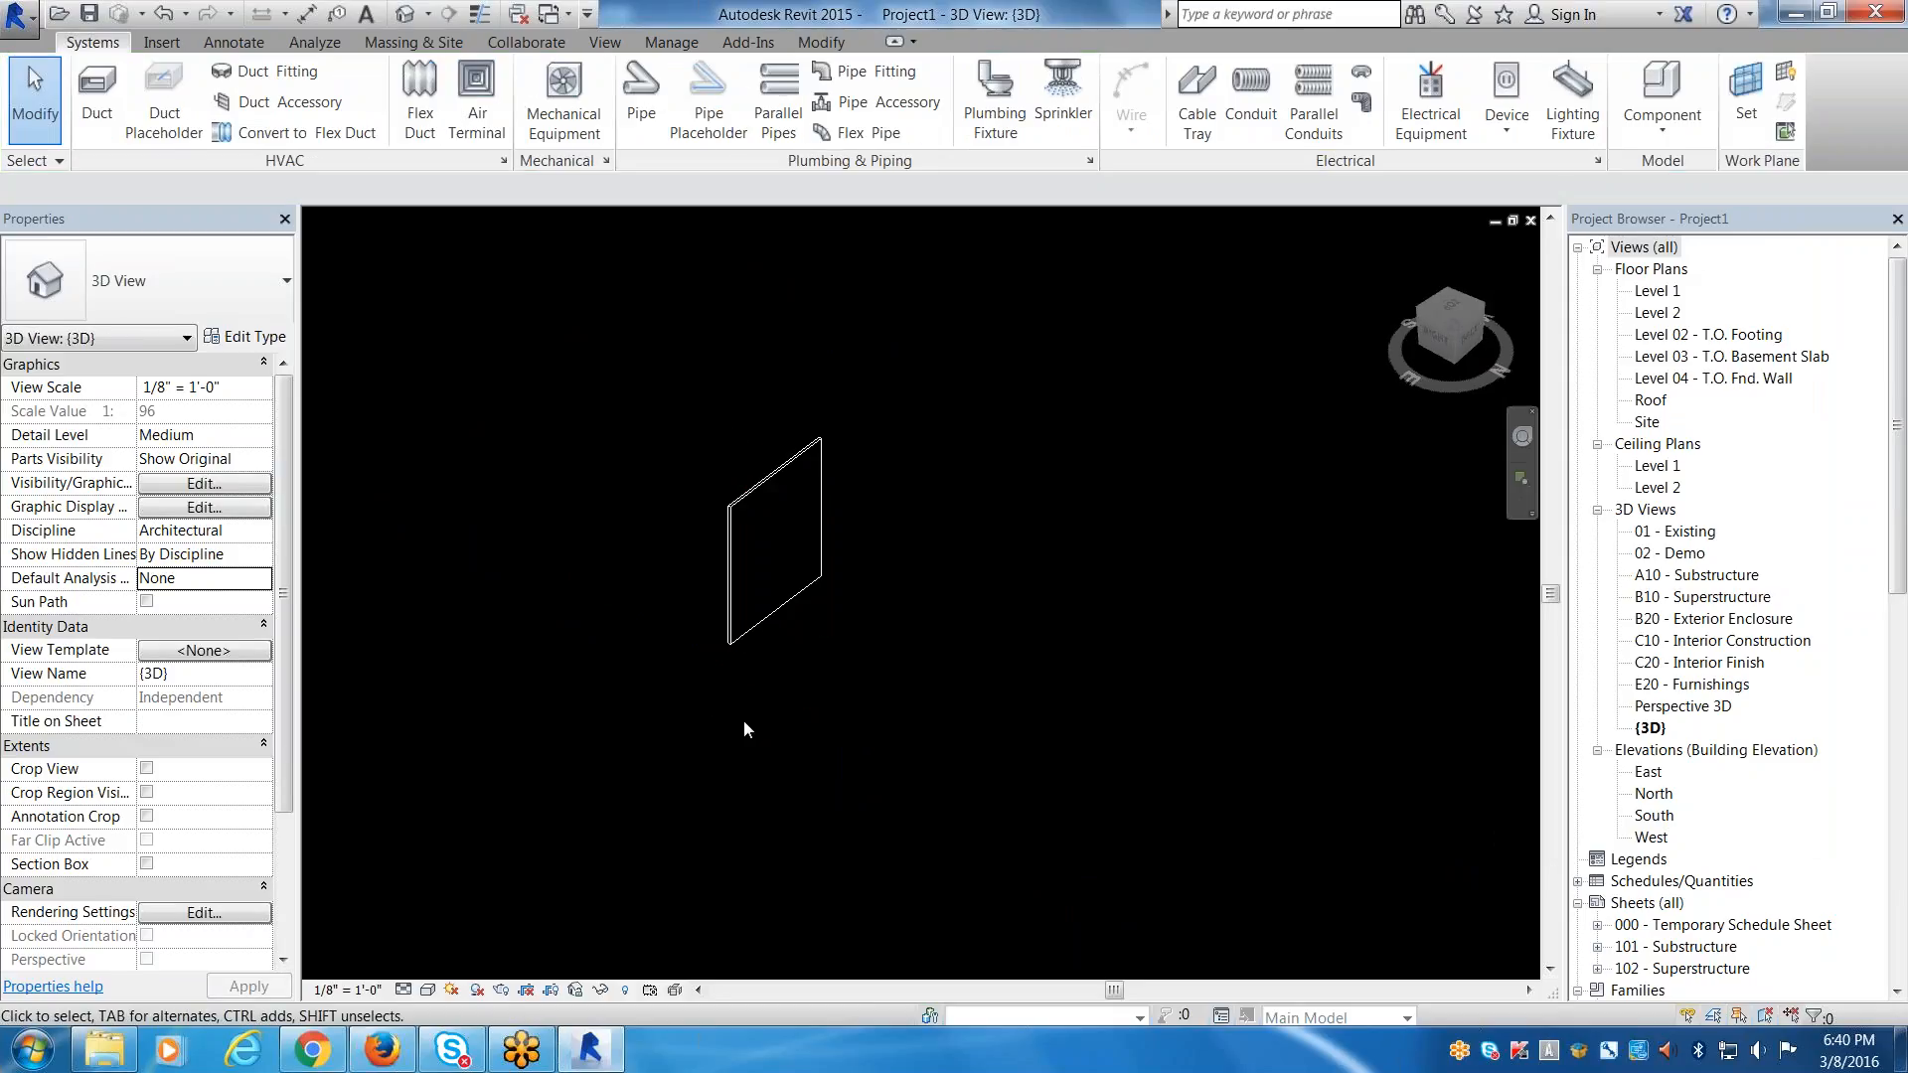
middle_click_drag(743, 719, 417, 776, "shift")
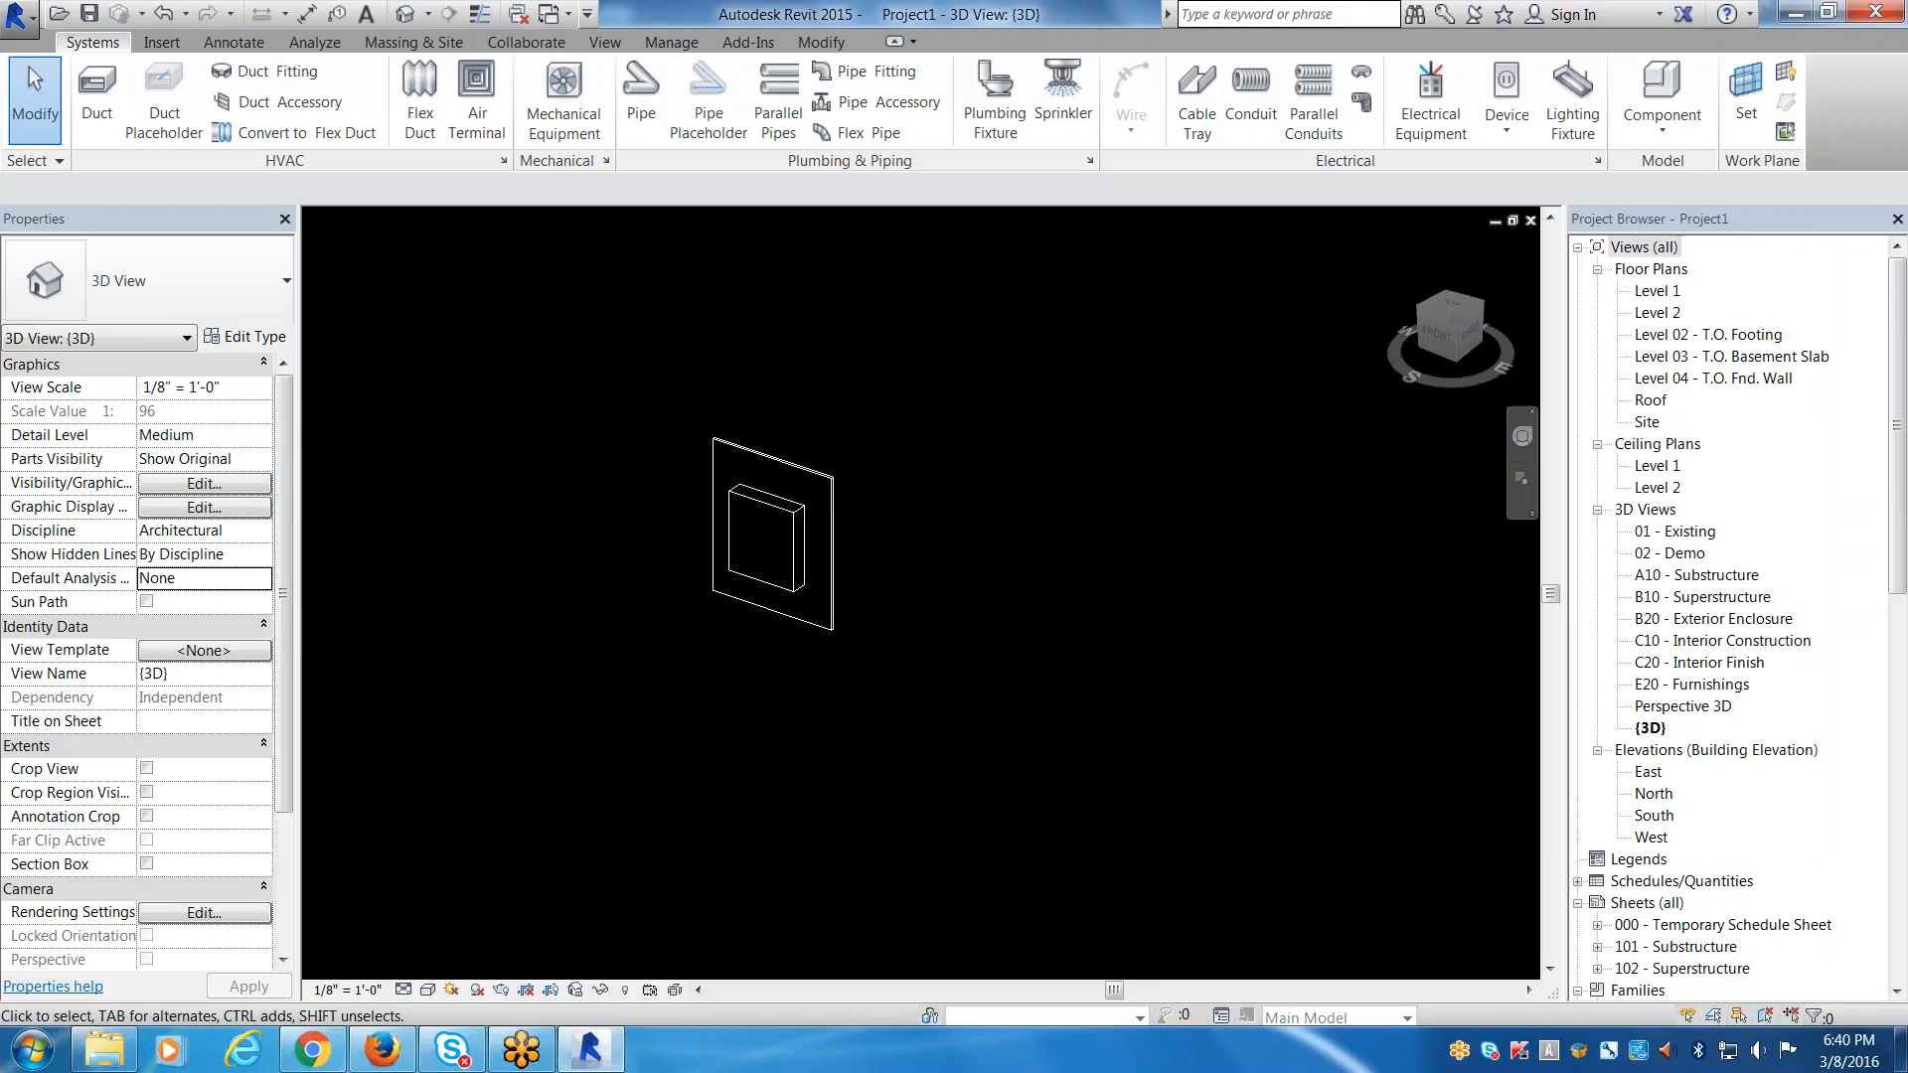
left_click(431, 992)
left_click(482, 900)
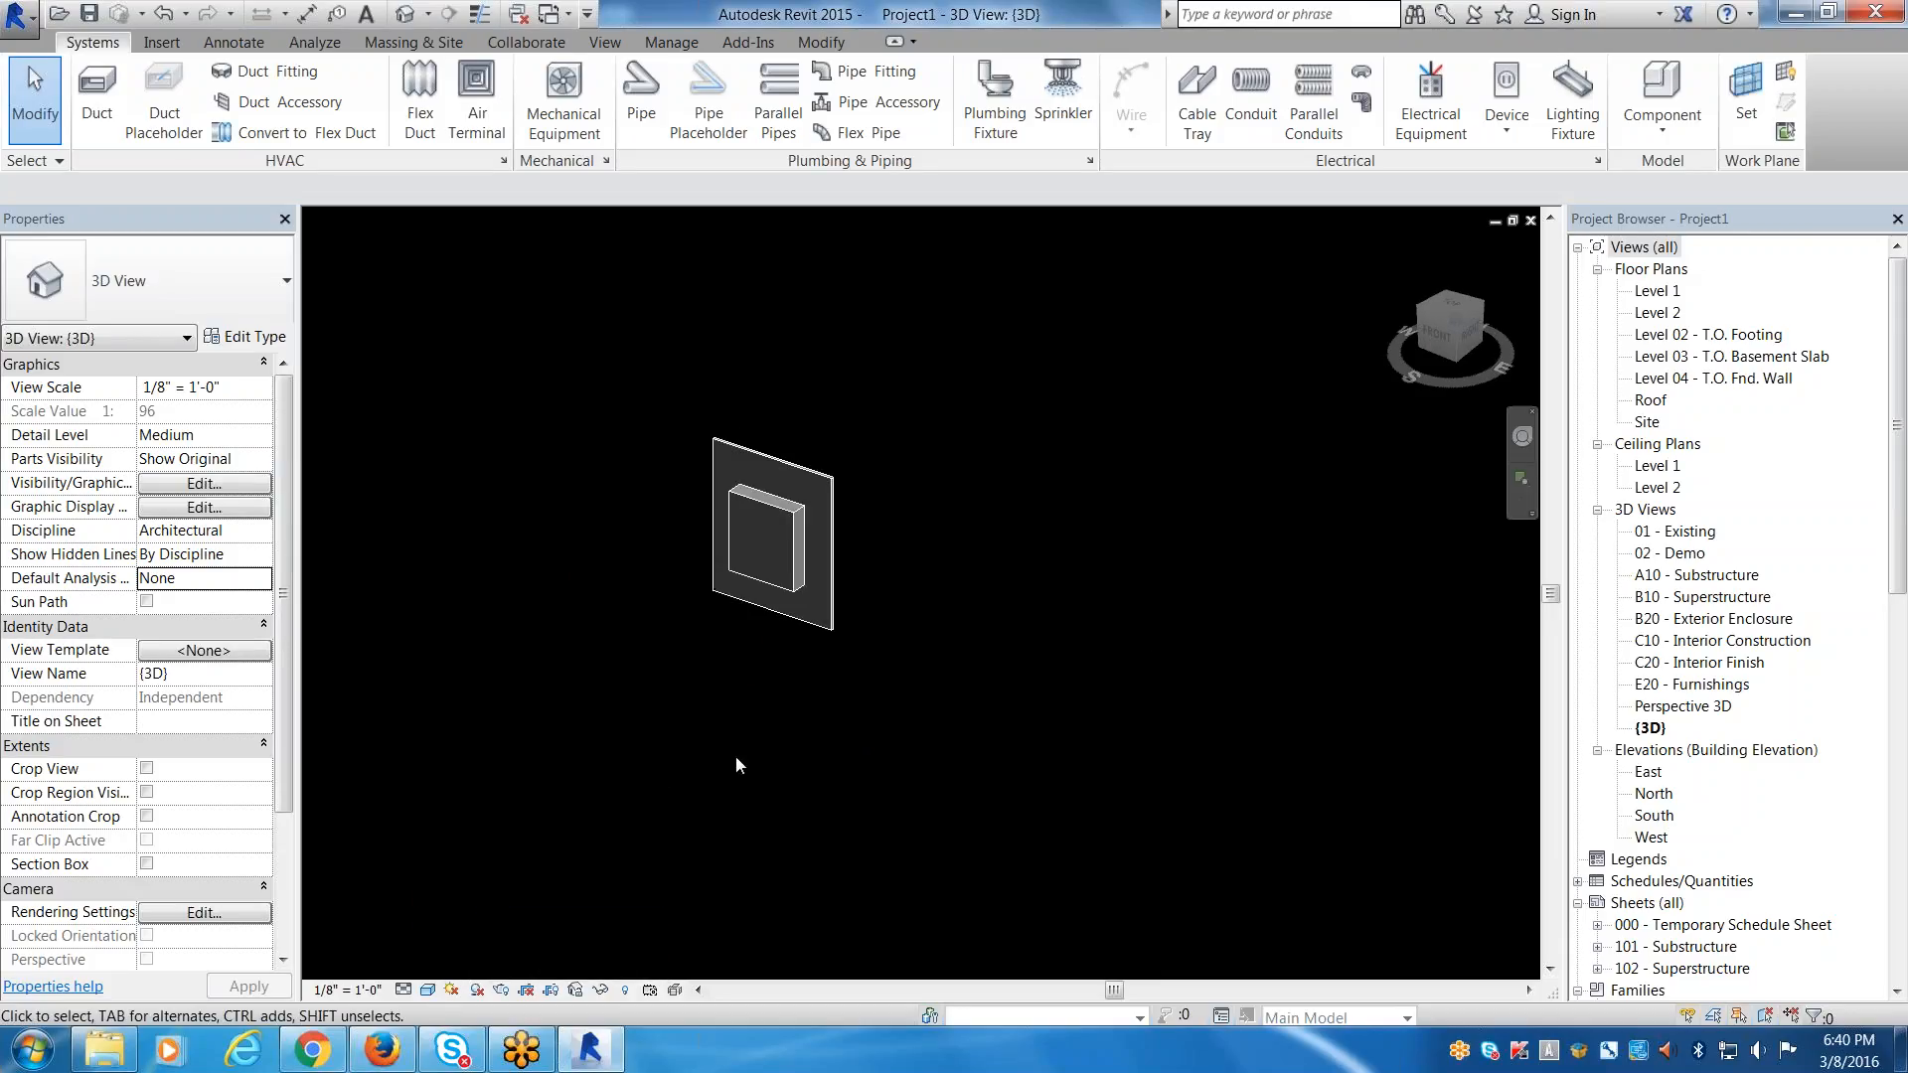
middle_click_drag(646, 592, 678, 582, "shift")
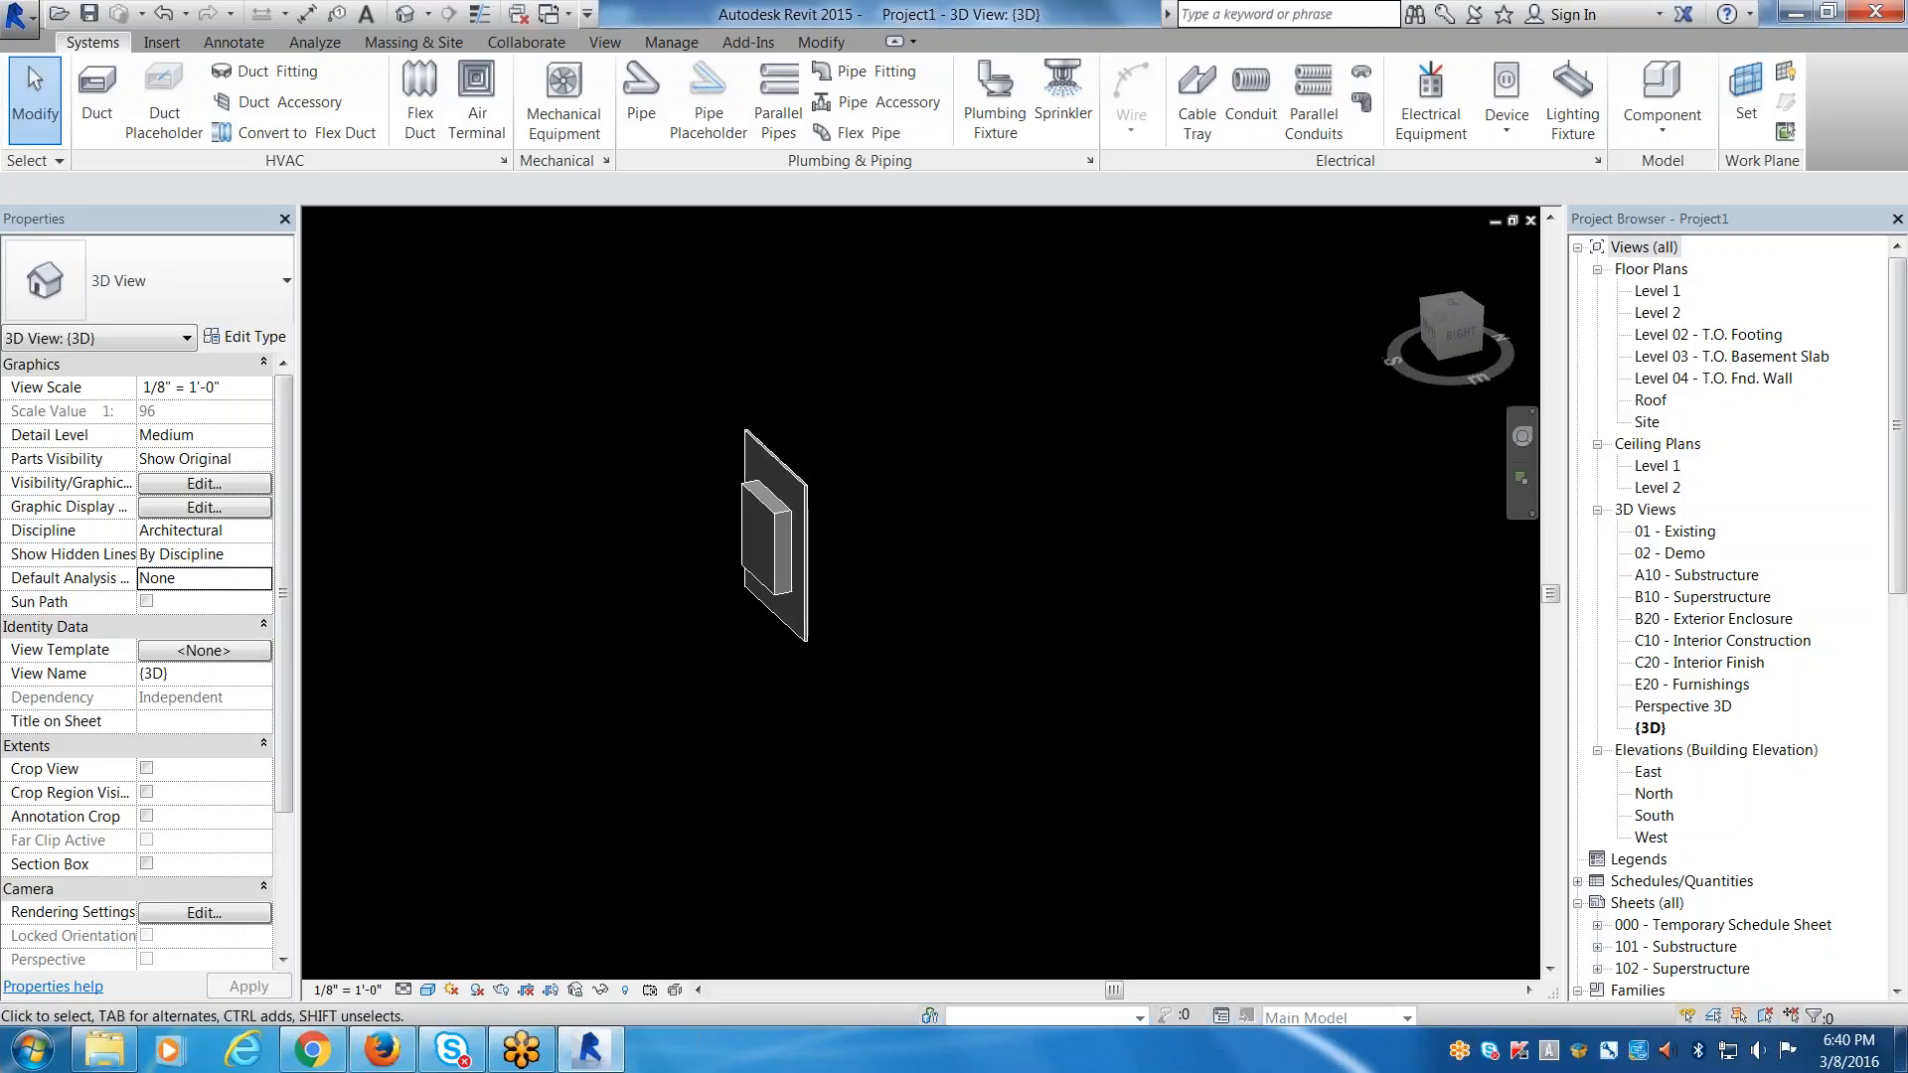